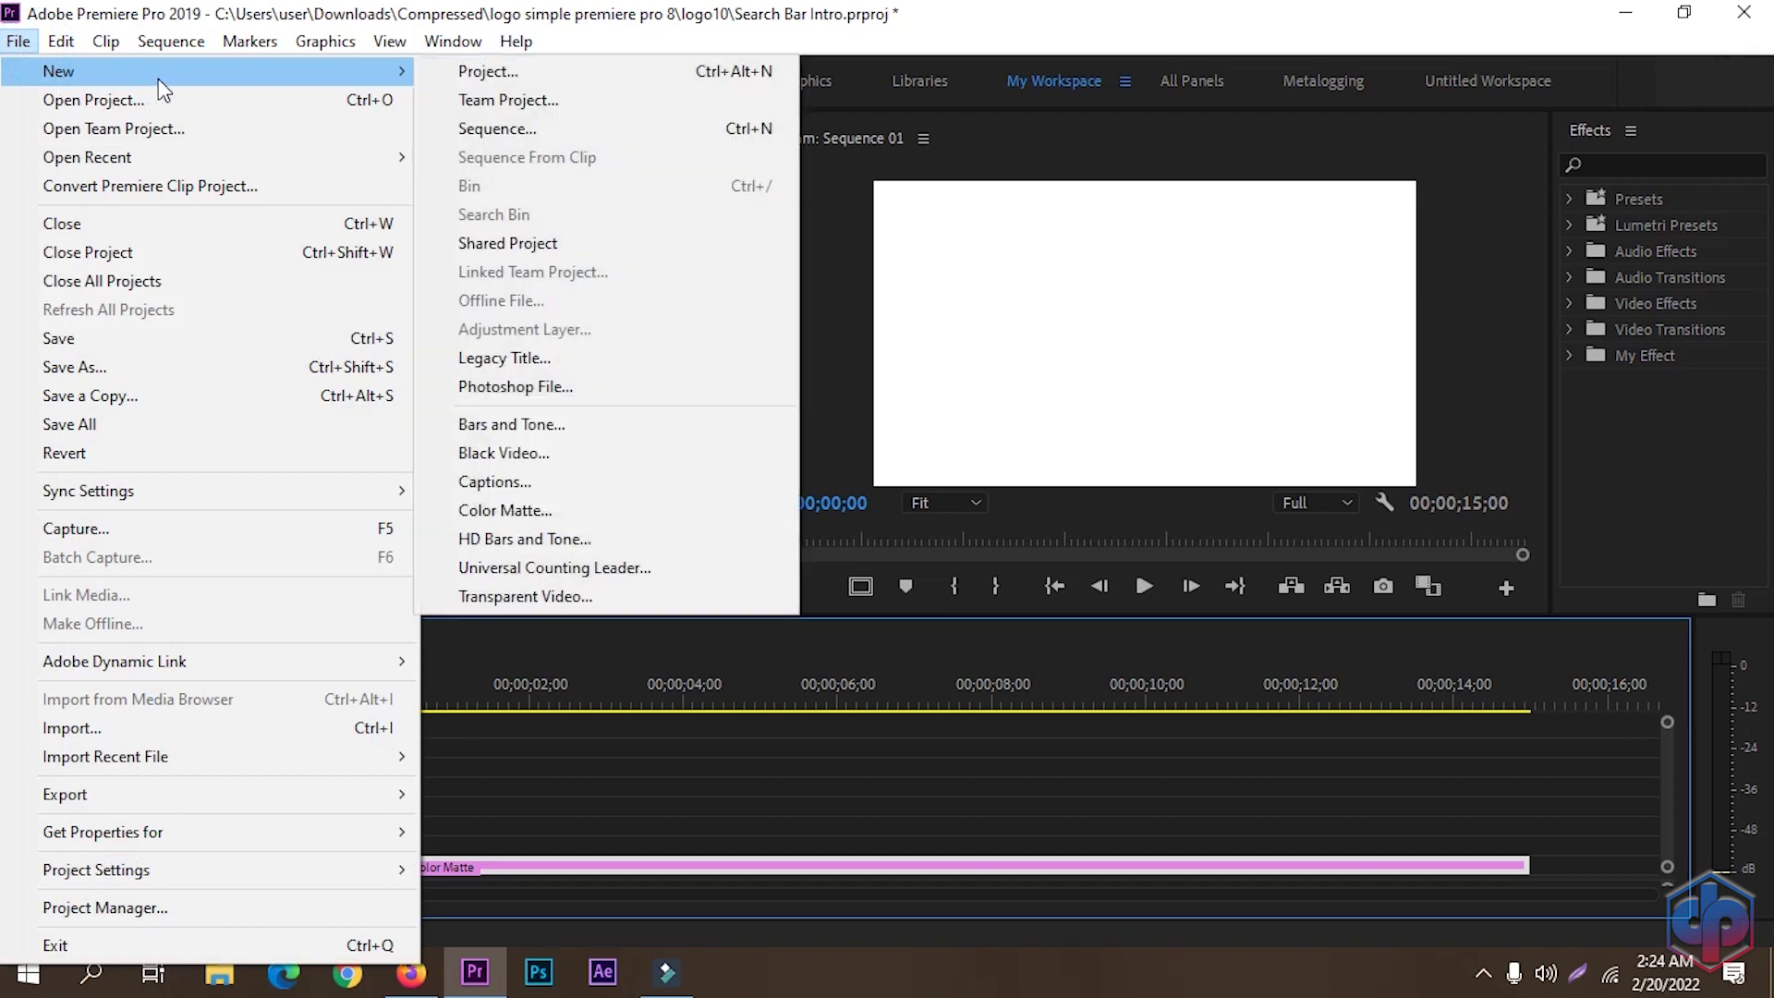
# - Create a new legacy title and draw a fully rounded bar about 1005 by 101 px near the frame's middle
pyautogui.click(492, 358)
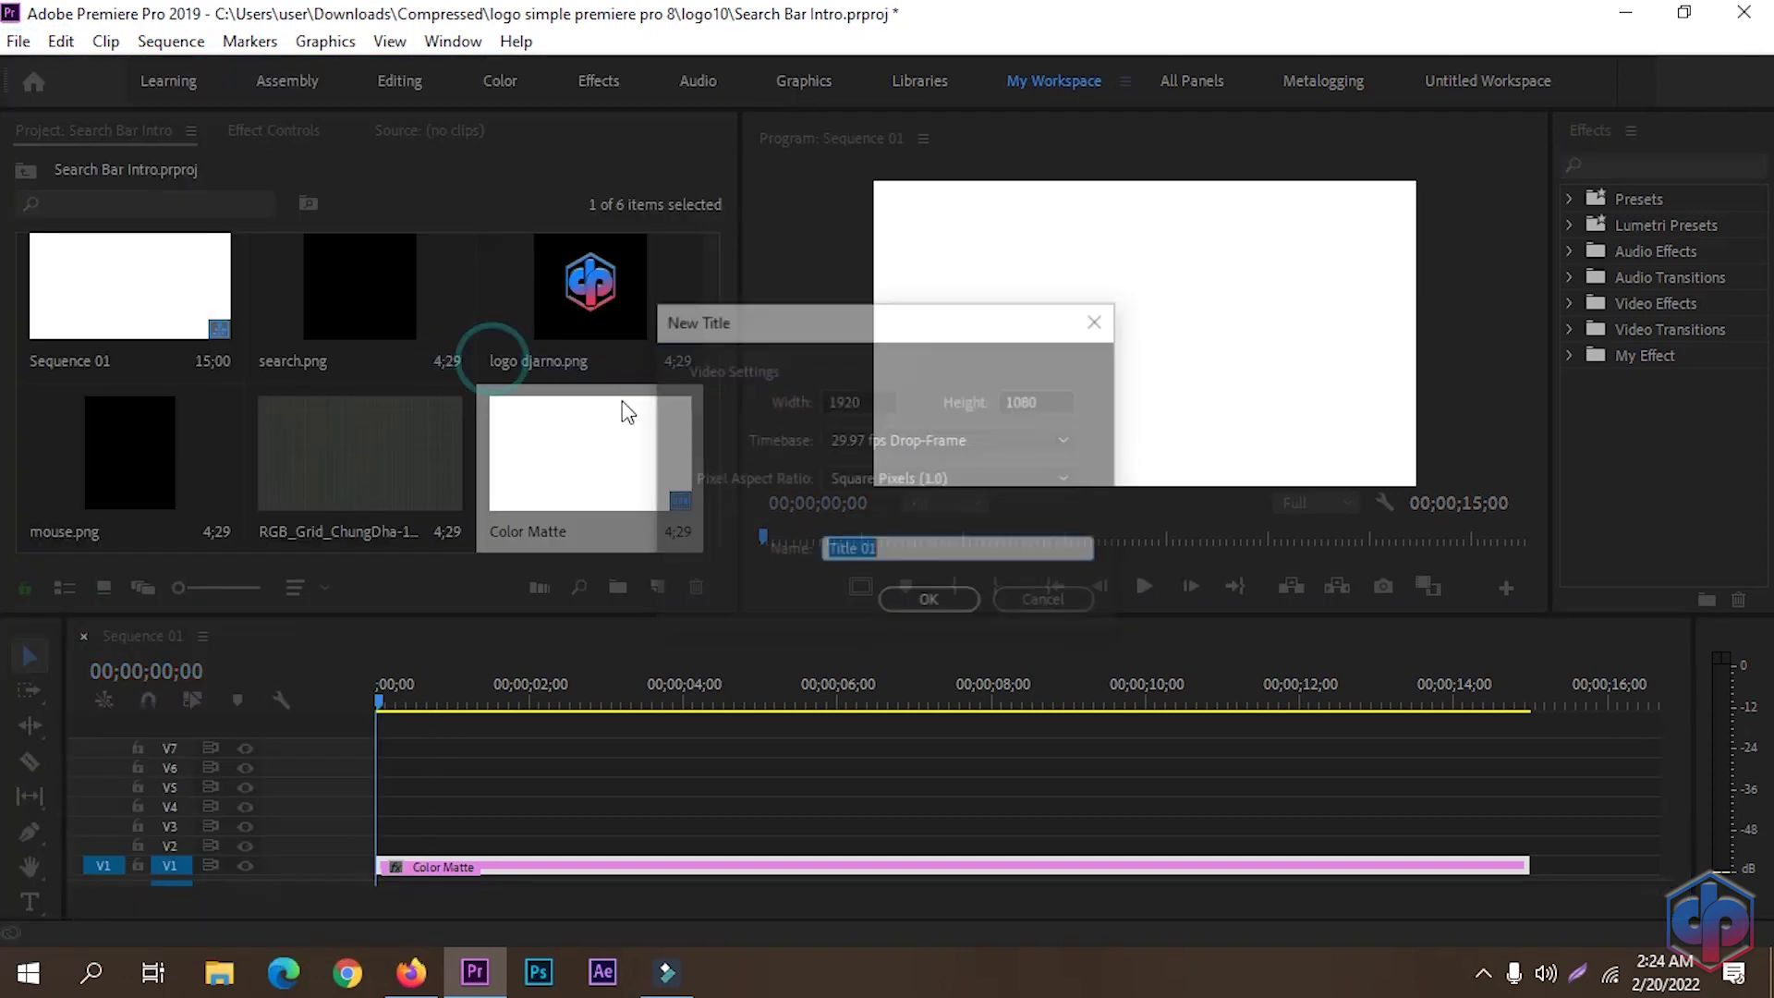
pyautogui.click(940, 602)
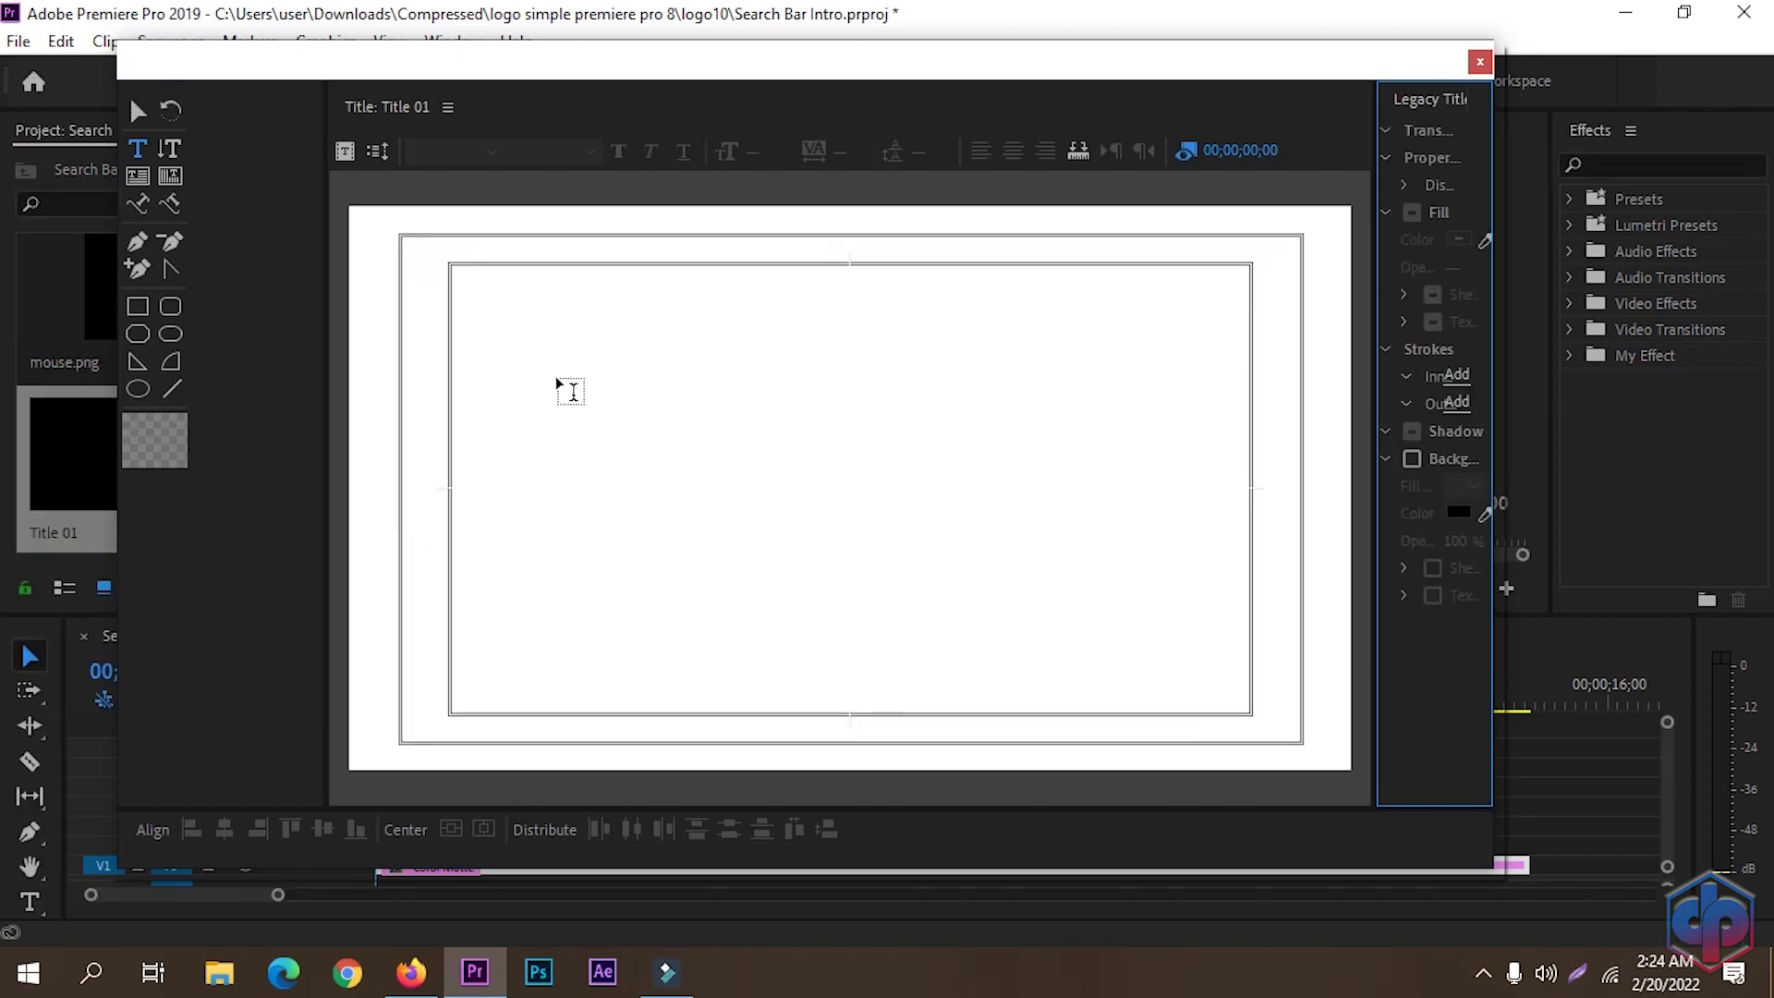
pyautogui.click(170, 336)
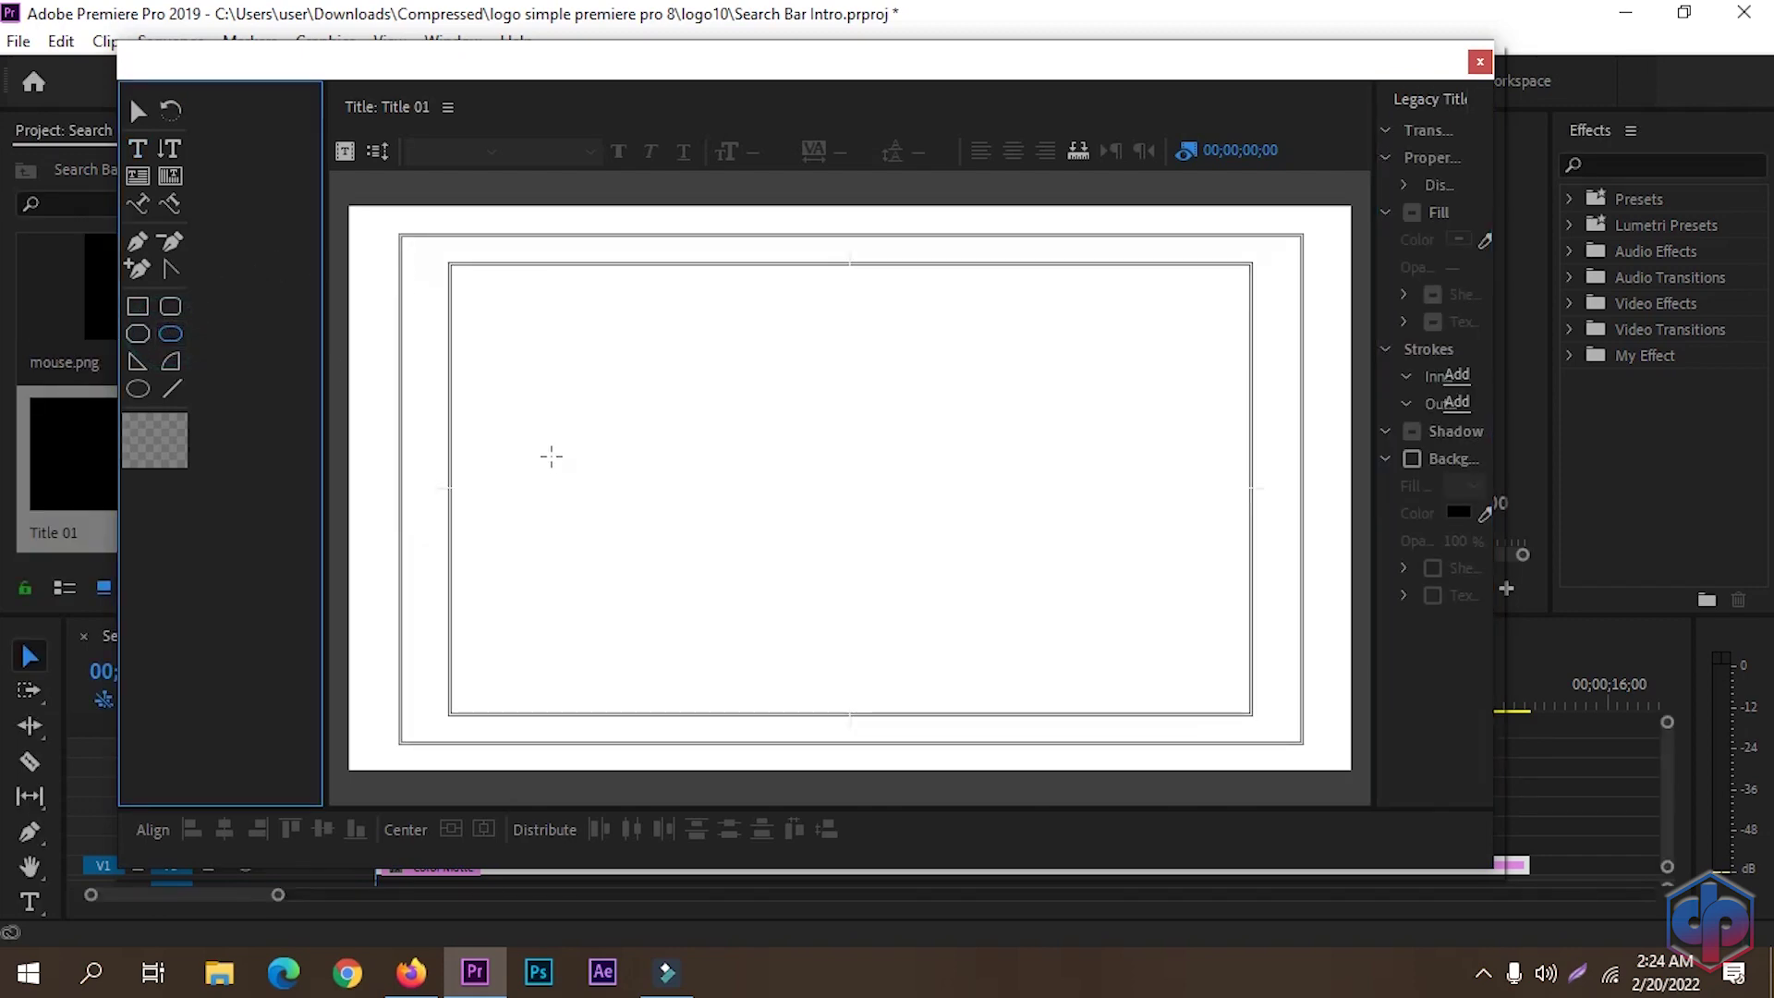
pyautogui.moveTo(551, 457)
pyautogui.mouseDown()
pyautogui.moveTo(598, 503)
pyautogui.moveTo(1074, 509)
pyautogui.mouseUp()
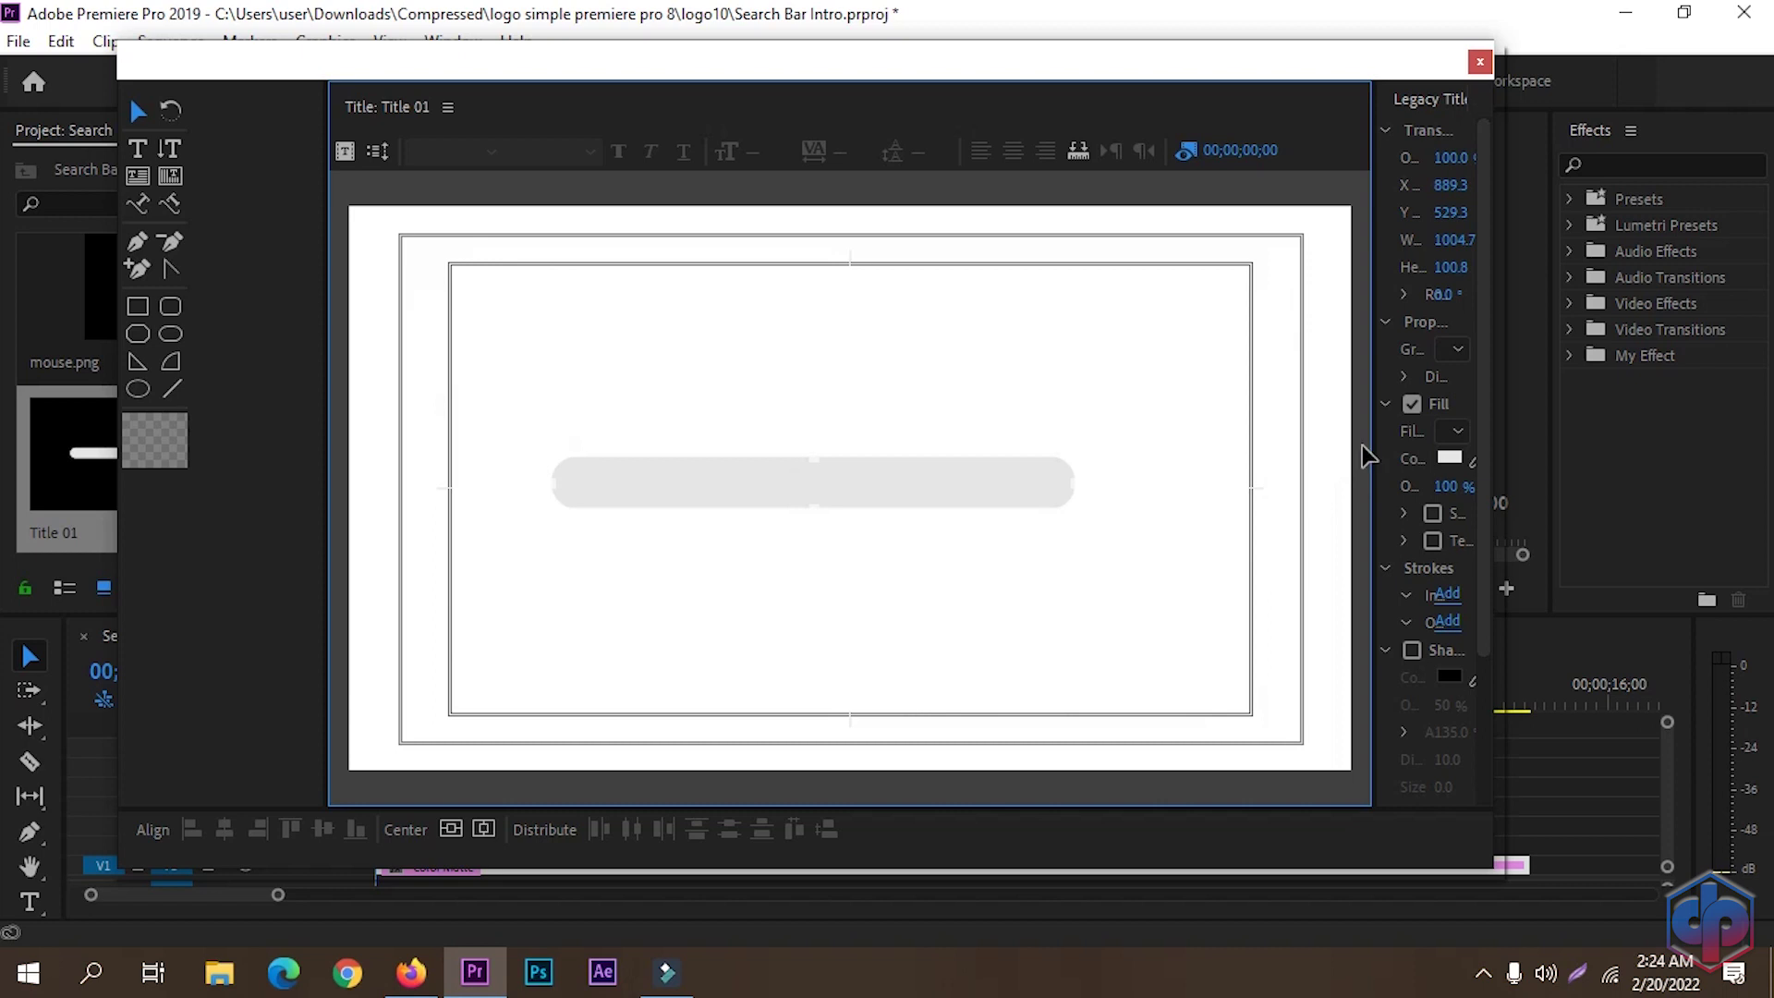
# - Replace the bar's fill with a black outer stroke and centre the bar horizontally and vertically in the frame
pyautogui.moveTo(1374, 455); pyautogui.dragTo(1287, 443)
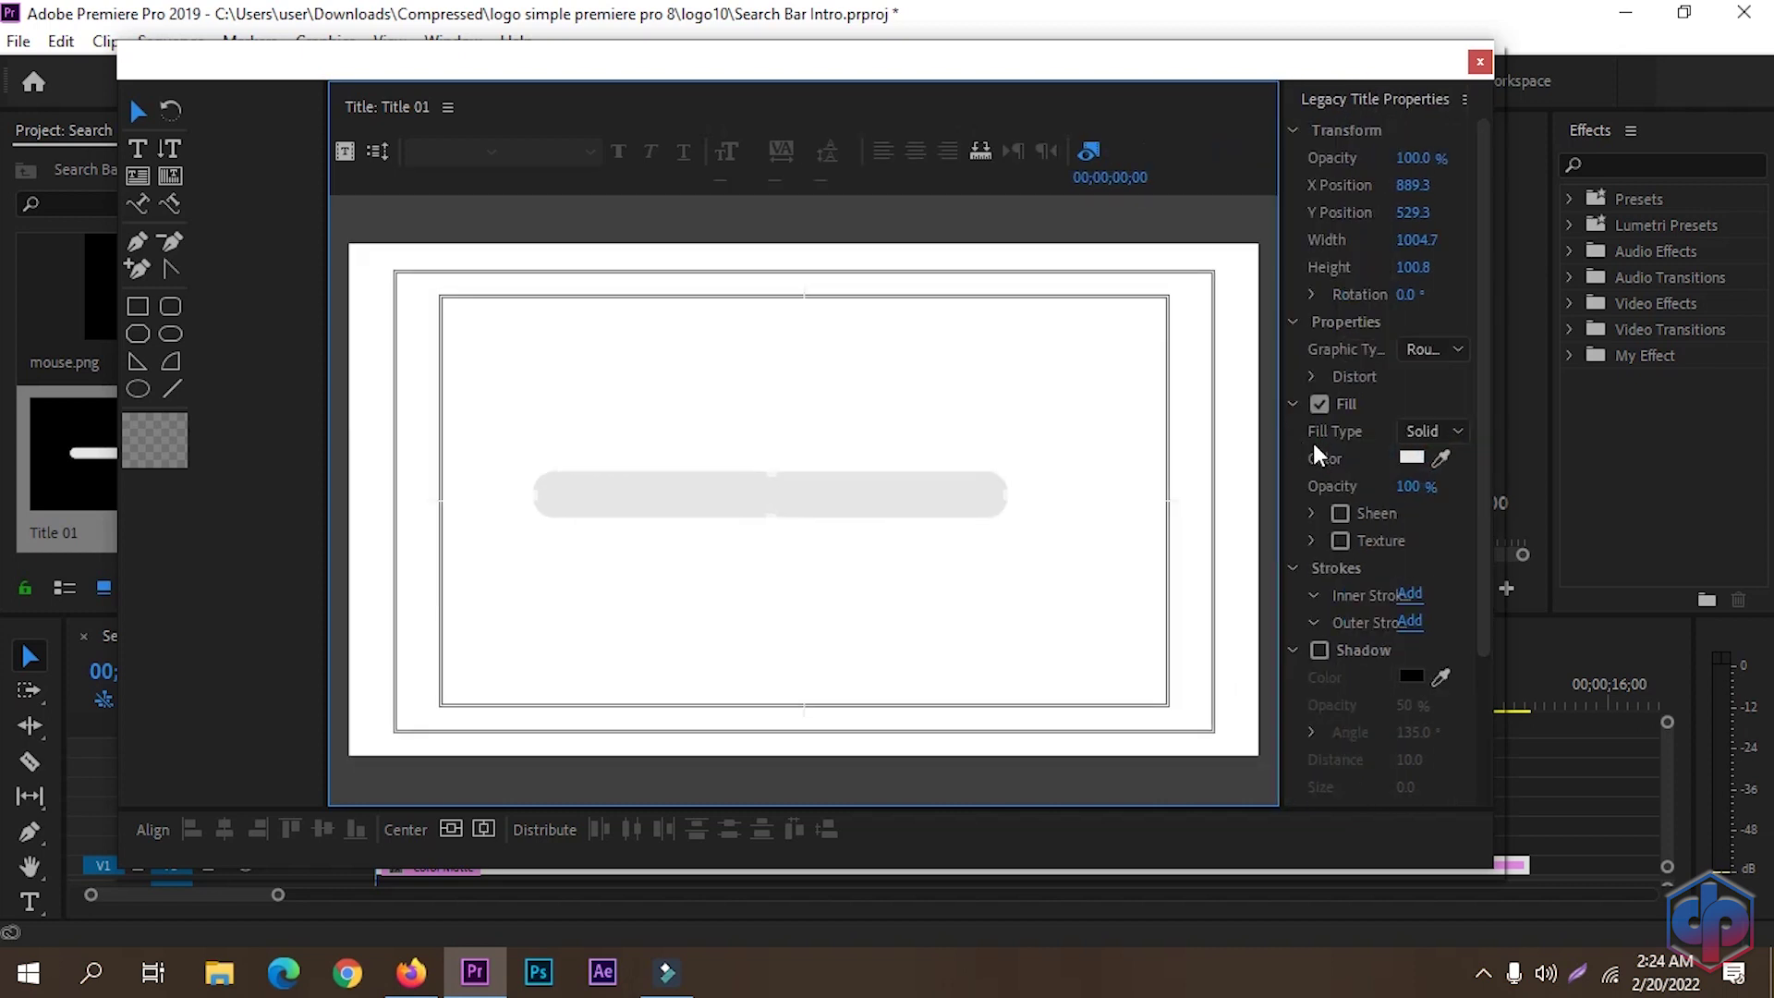
pyautogui.click(1319, 409)
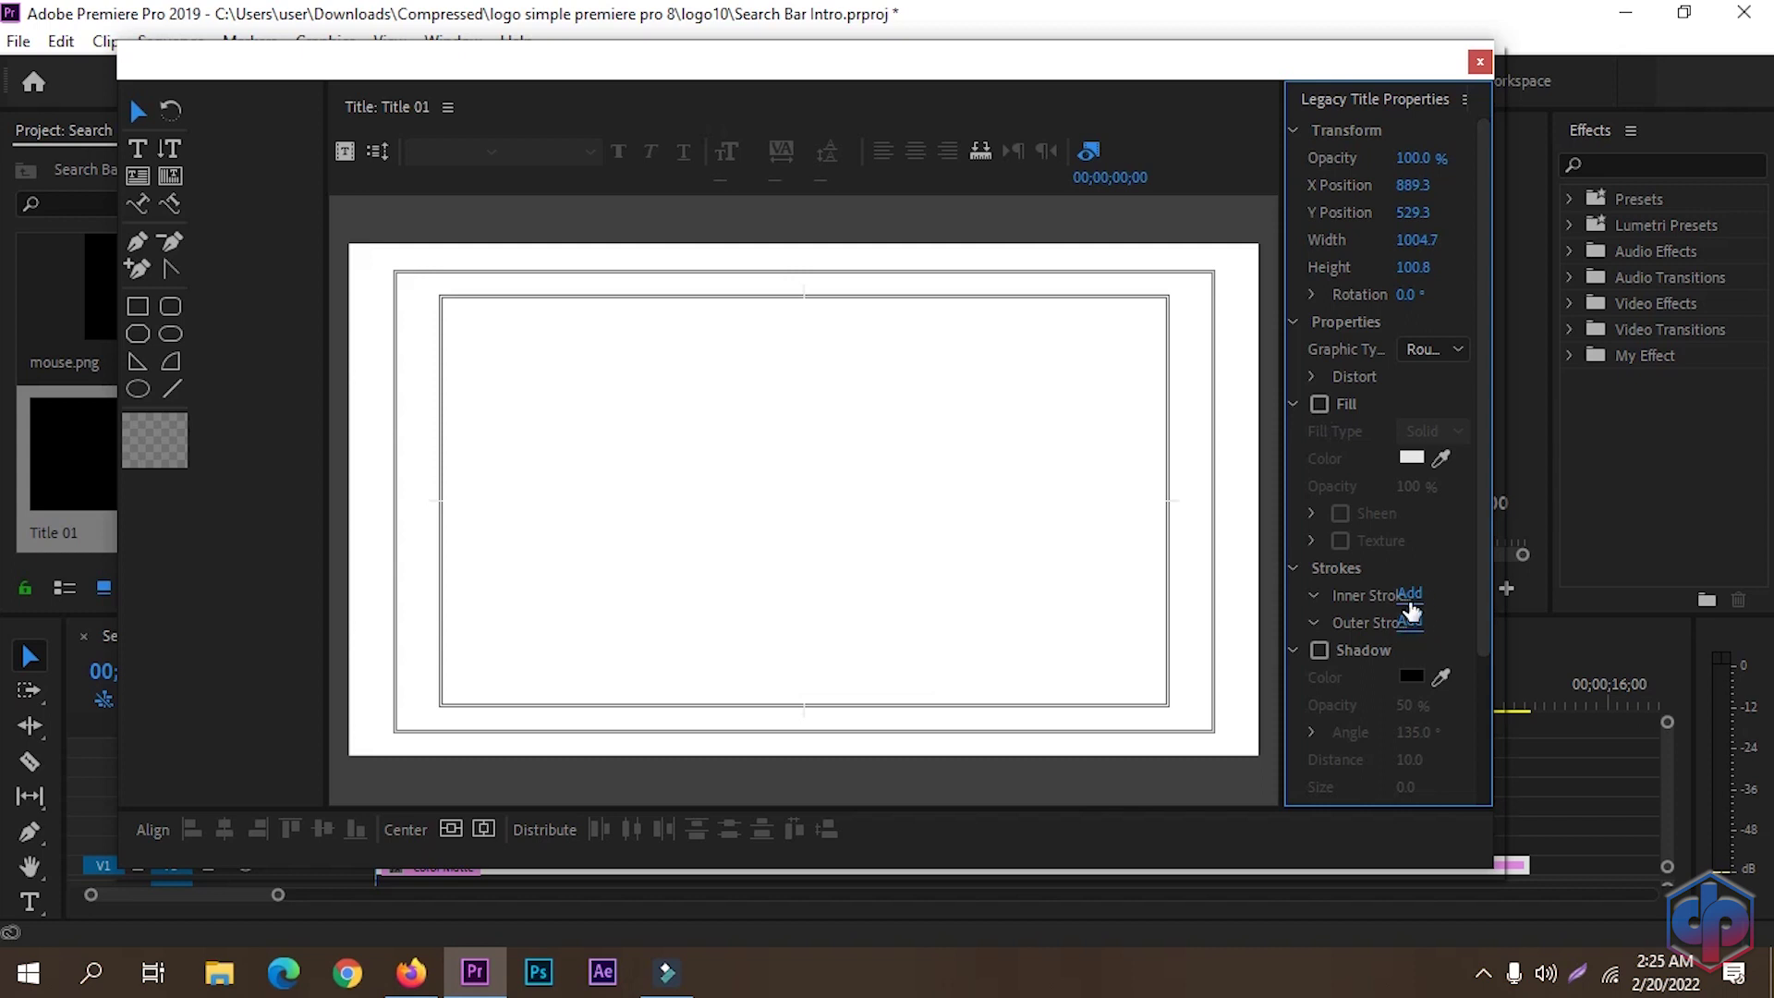
pyautogui.click(1411, 623)
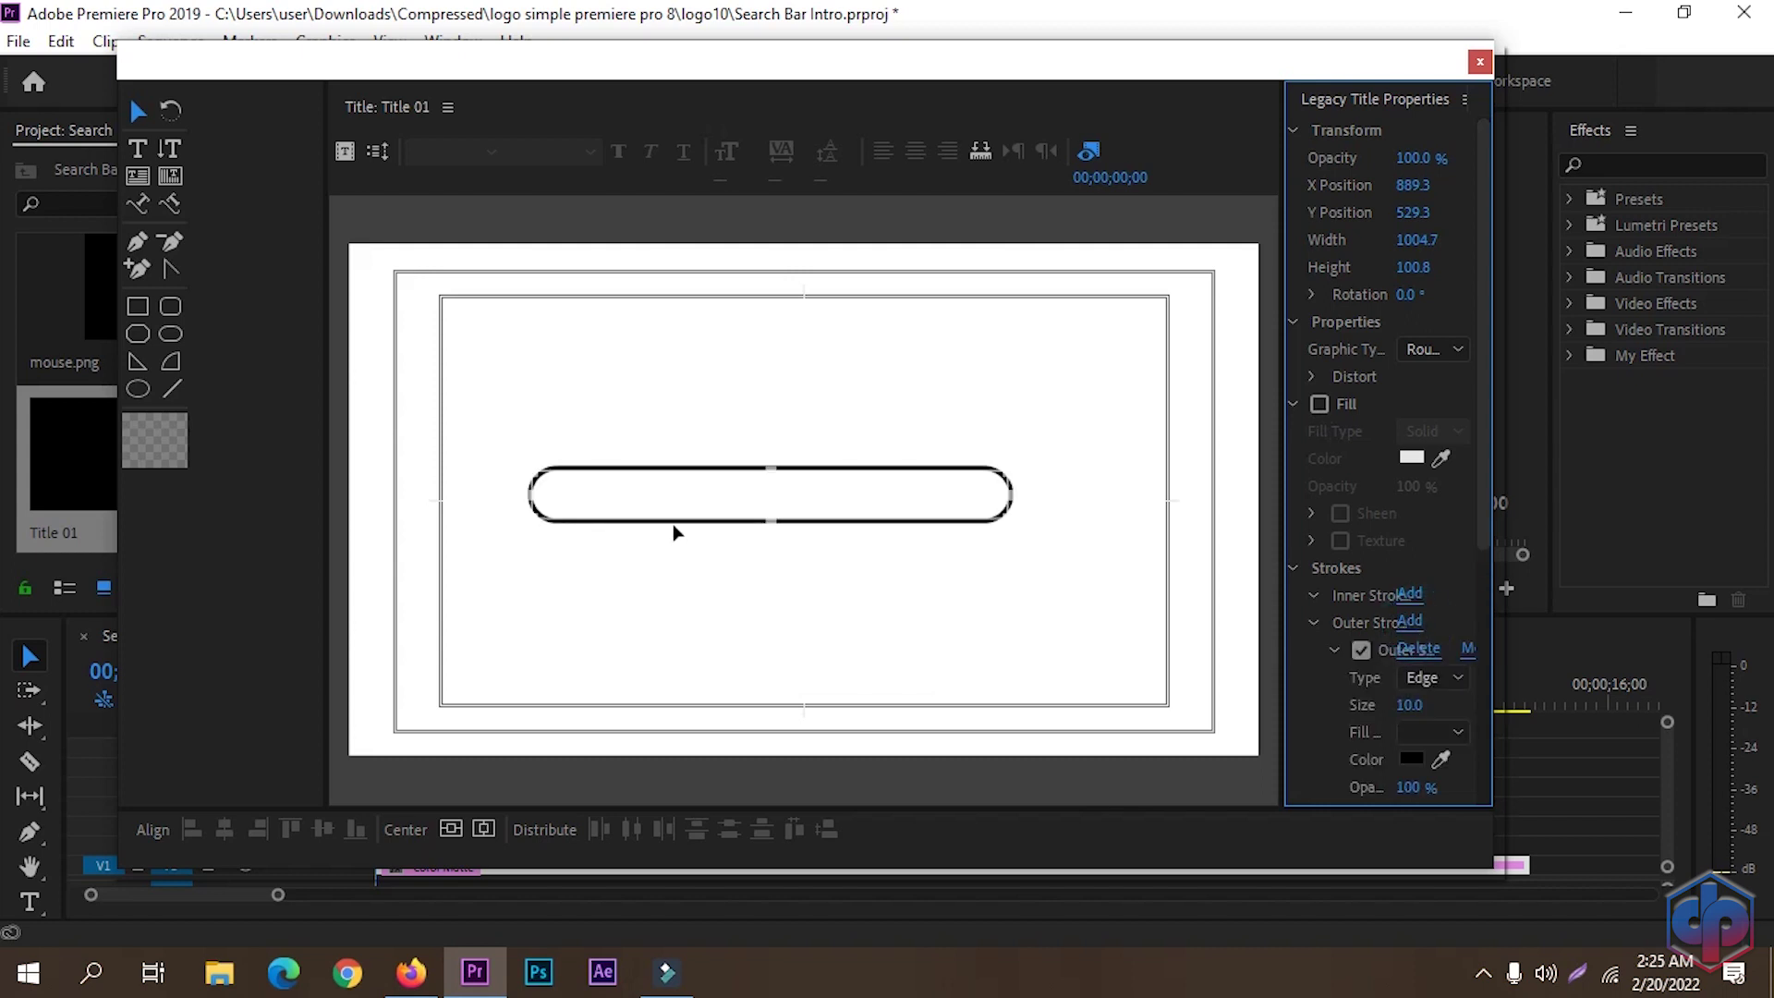
pyautogui.click(450, 830)
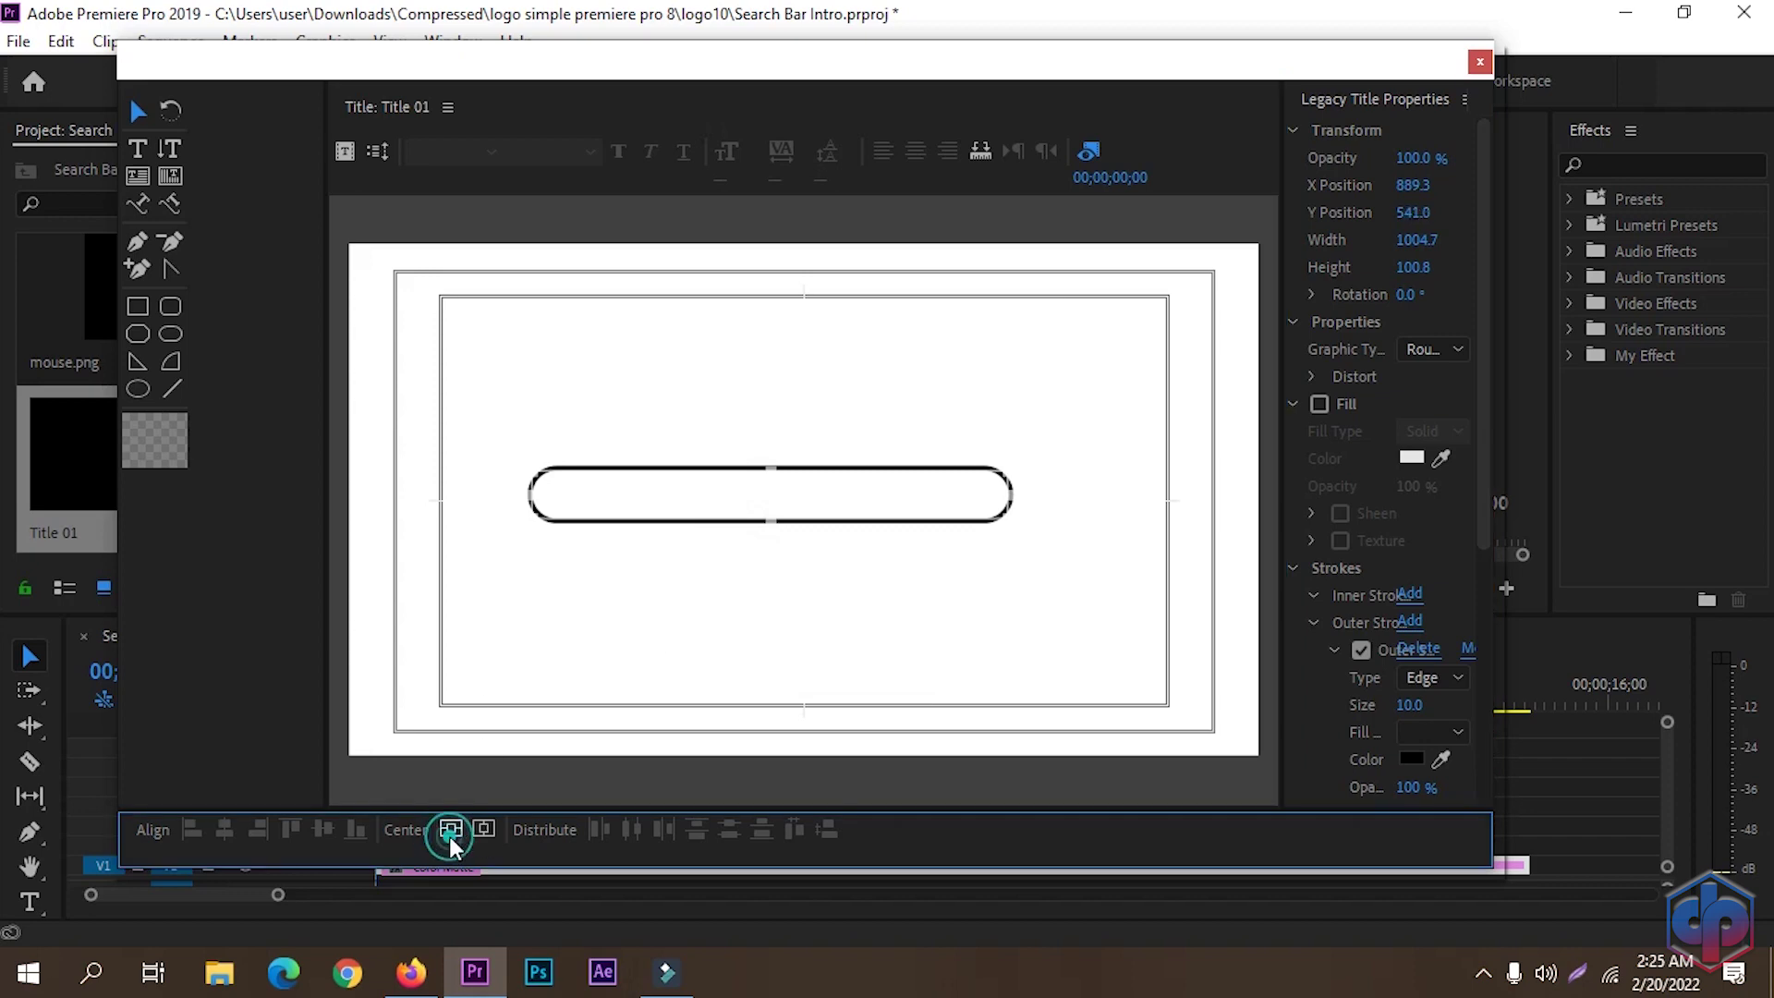
pyautogui.click(482, 829)
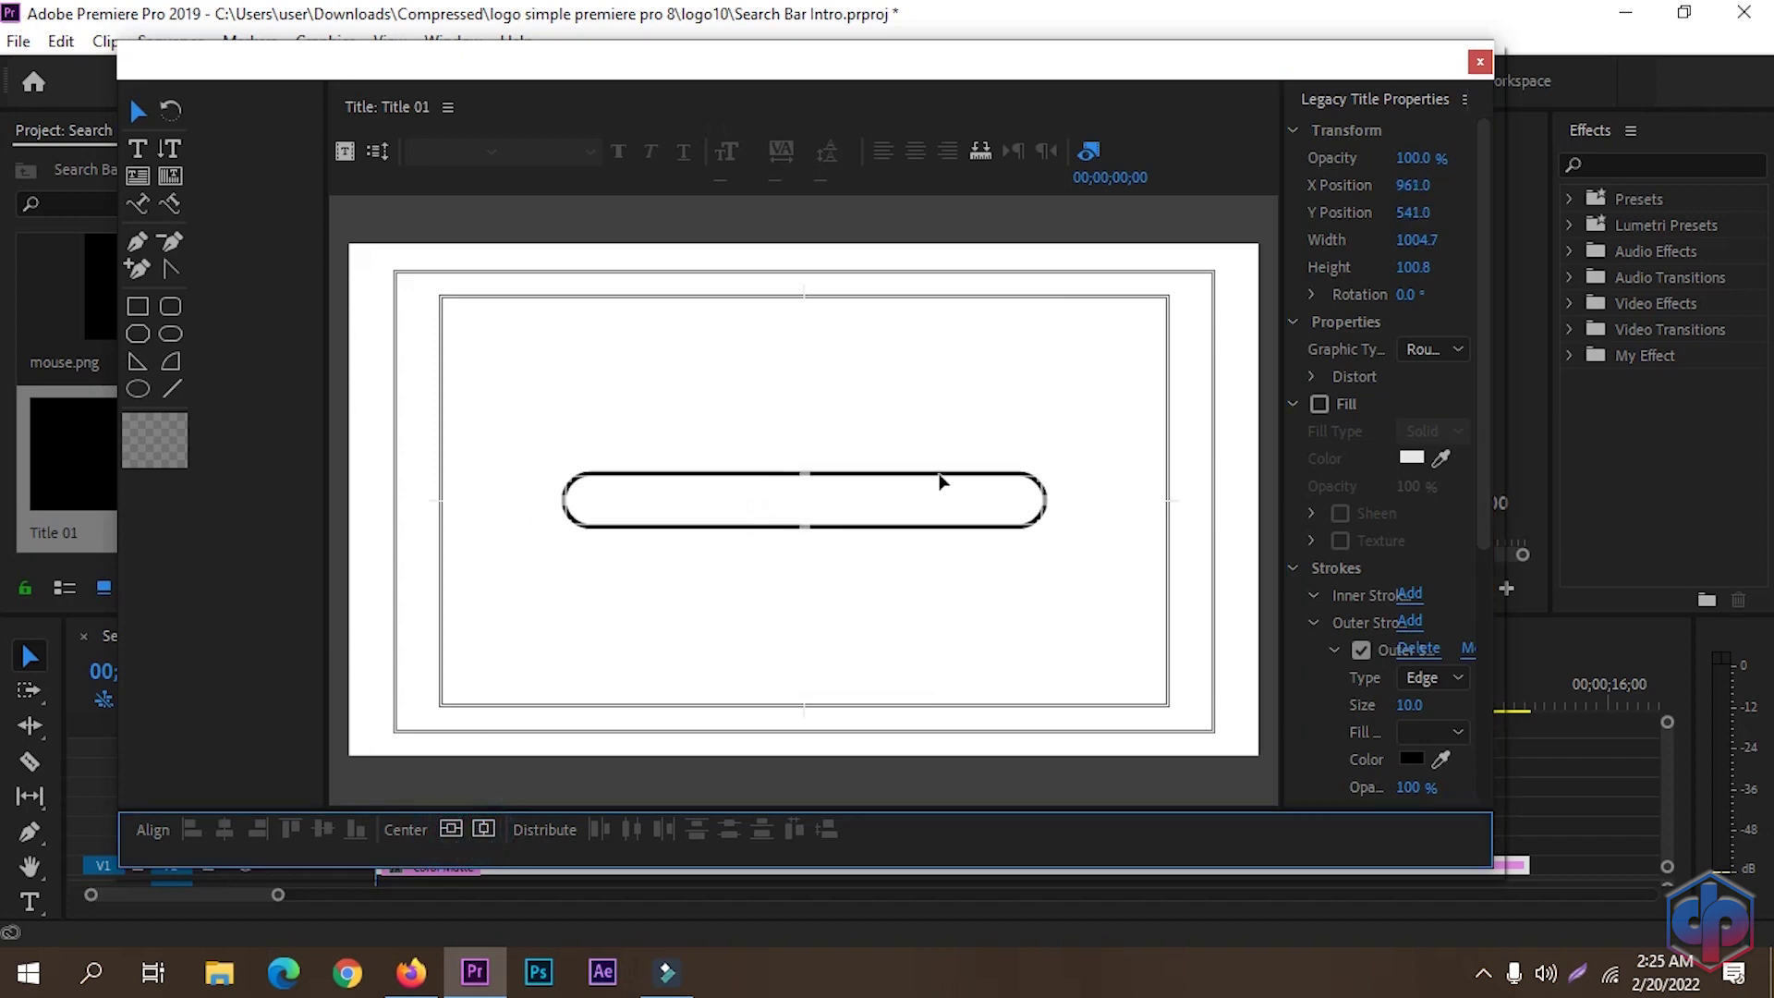
pyautogui.click(1487, 63)
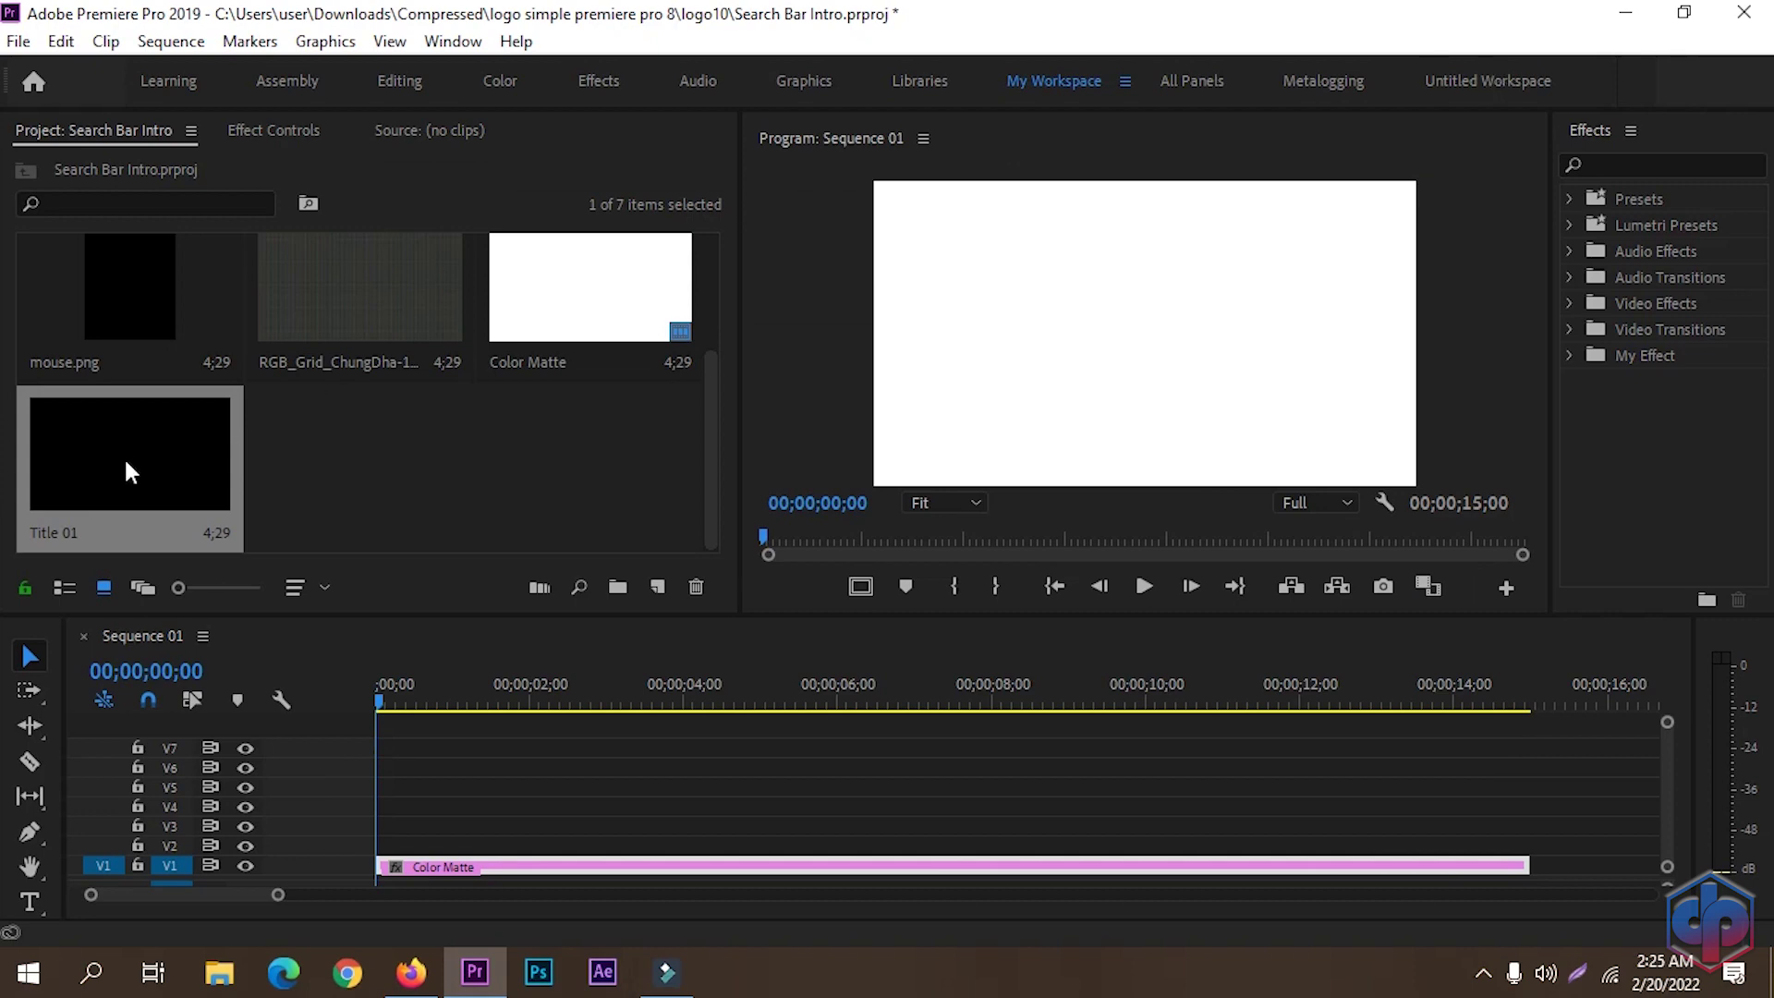
# - Place the bar title on track V2 at the sequence start and extend it to the Color Matte clip's end
pyautogui.moveTo(69, 473); pyautogui.dragTo(386, 845)
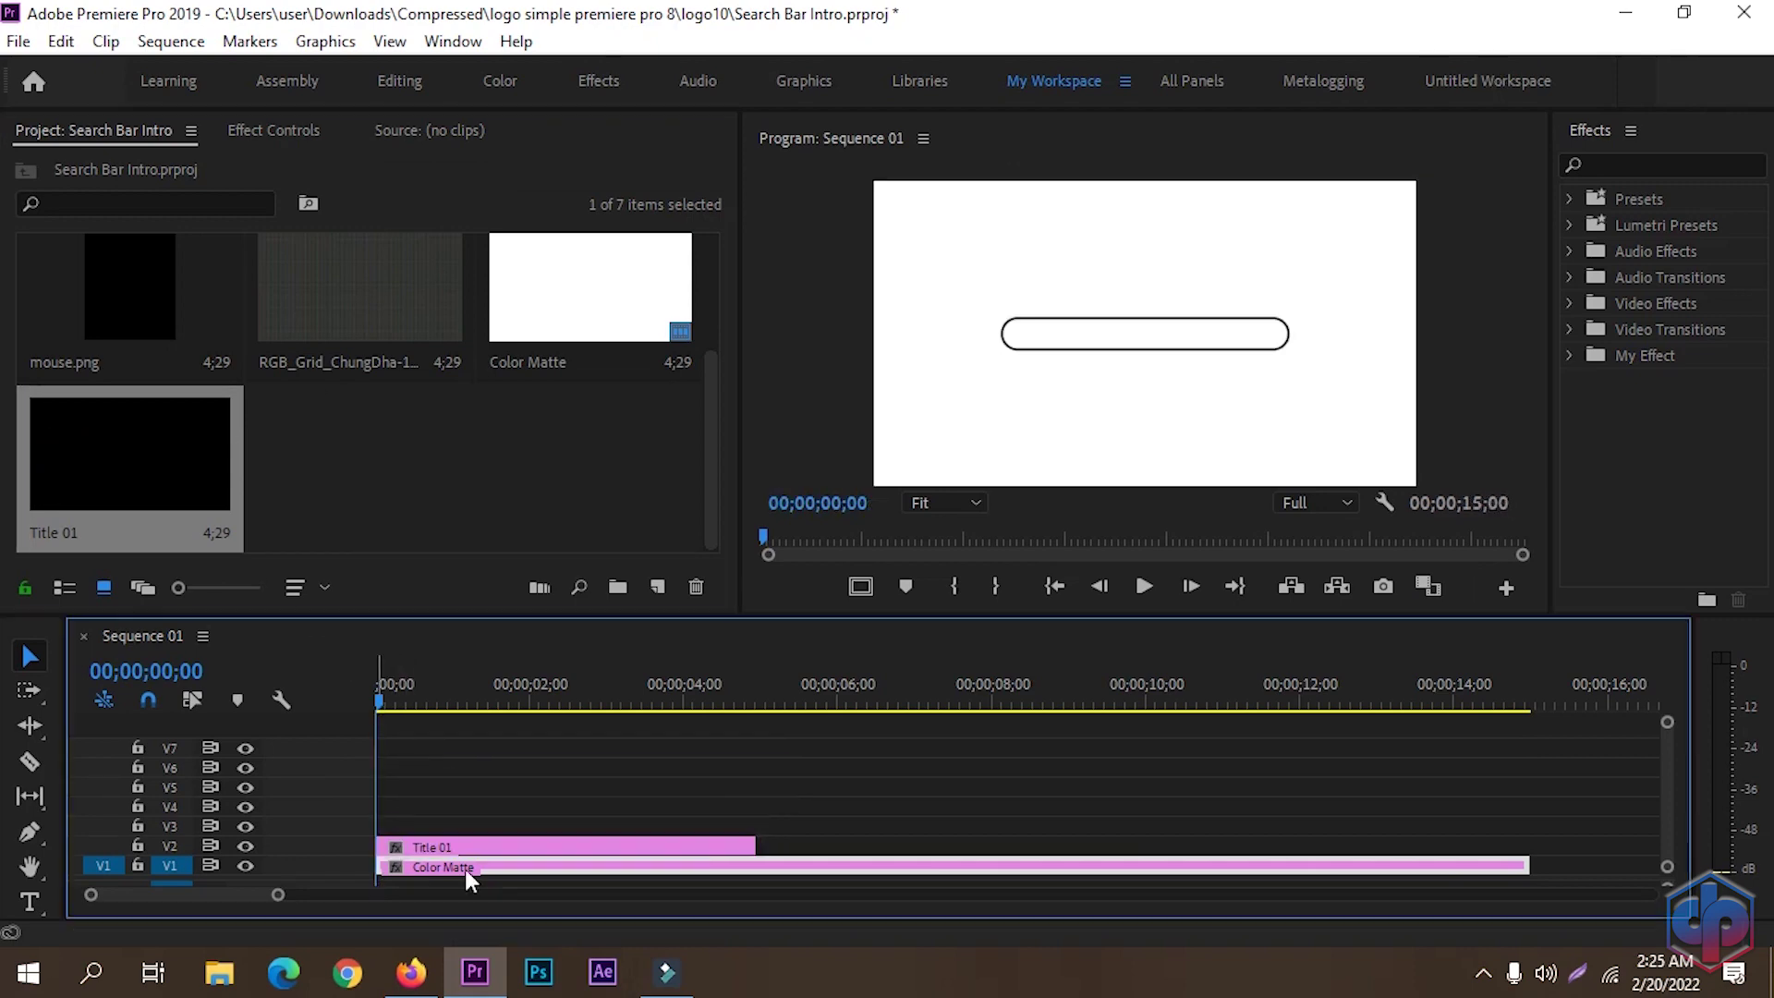
pyautogui.moveTo(754, 846); pyautogui.dragTo(1512, 895)
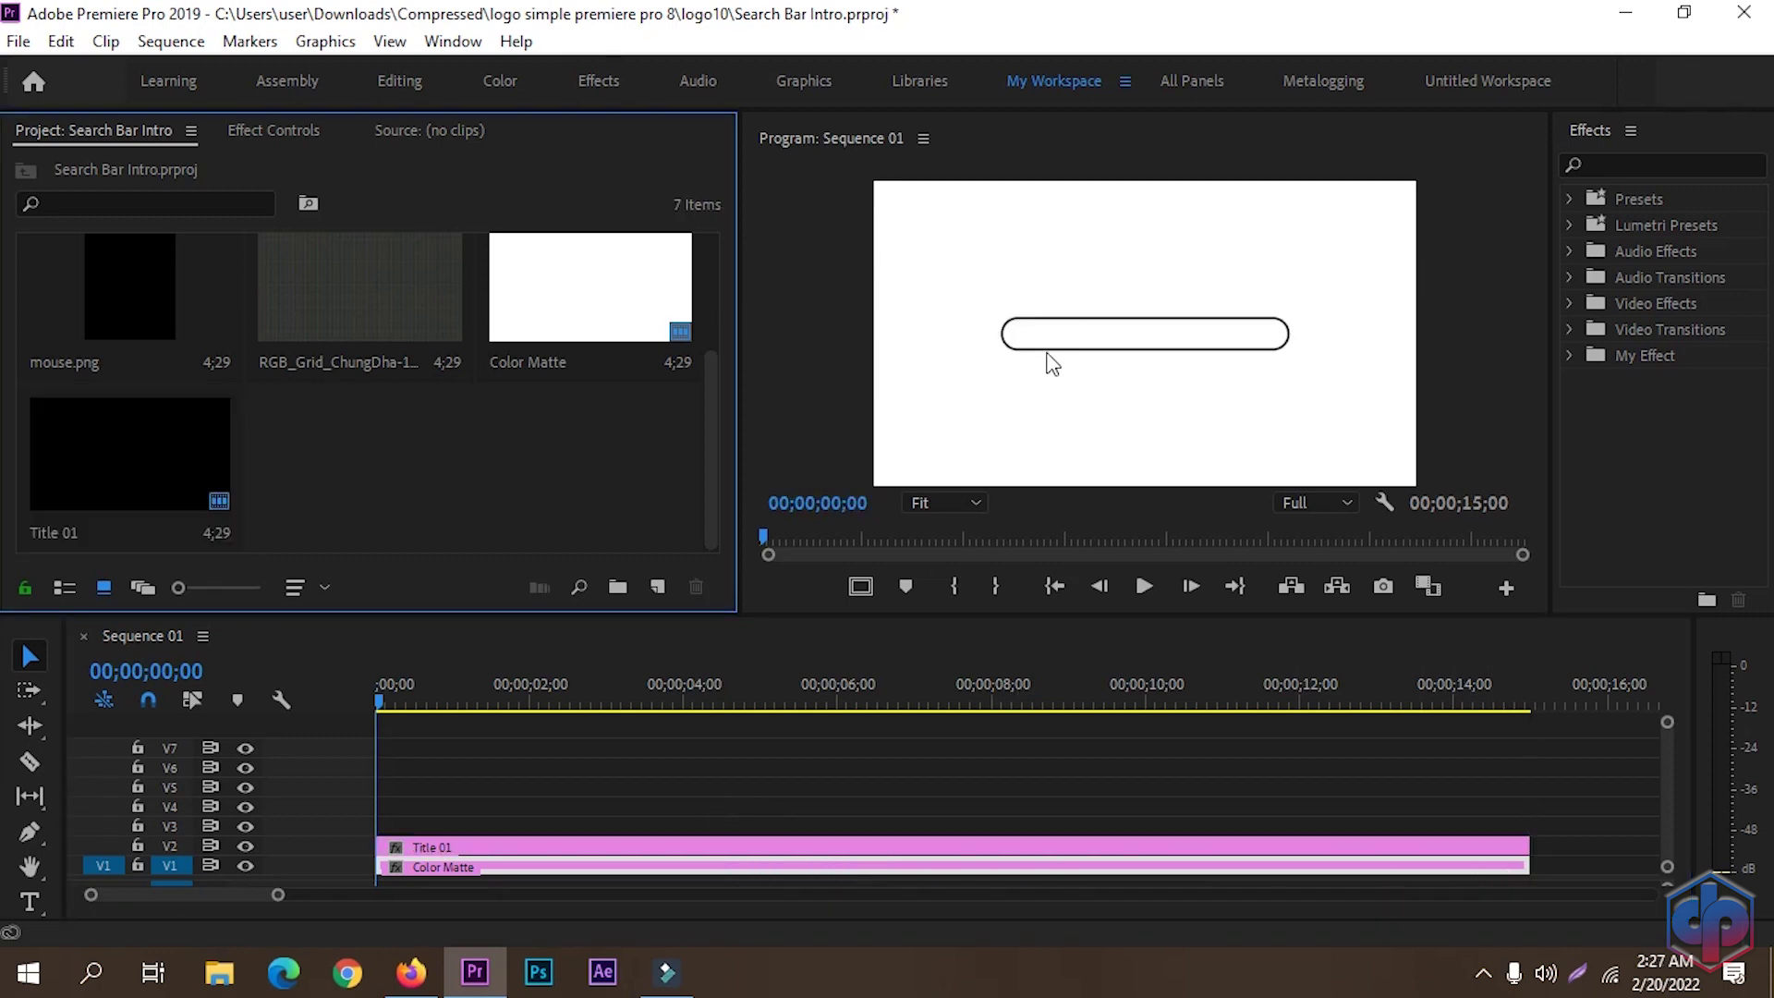
# - Create another legacy title and add the text "Belajar basic adobe premiere pro" starting inside the bar's left end
pyautogui.click(18, 41)
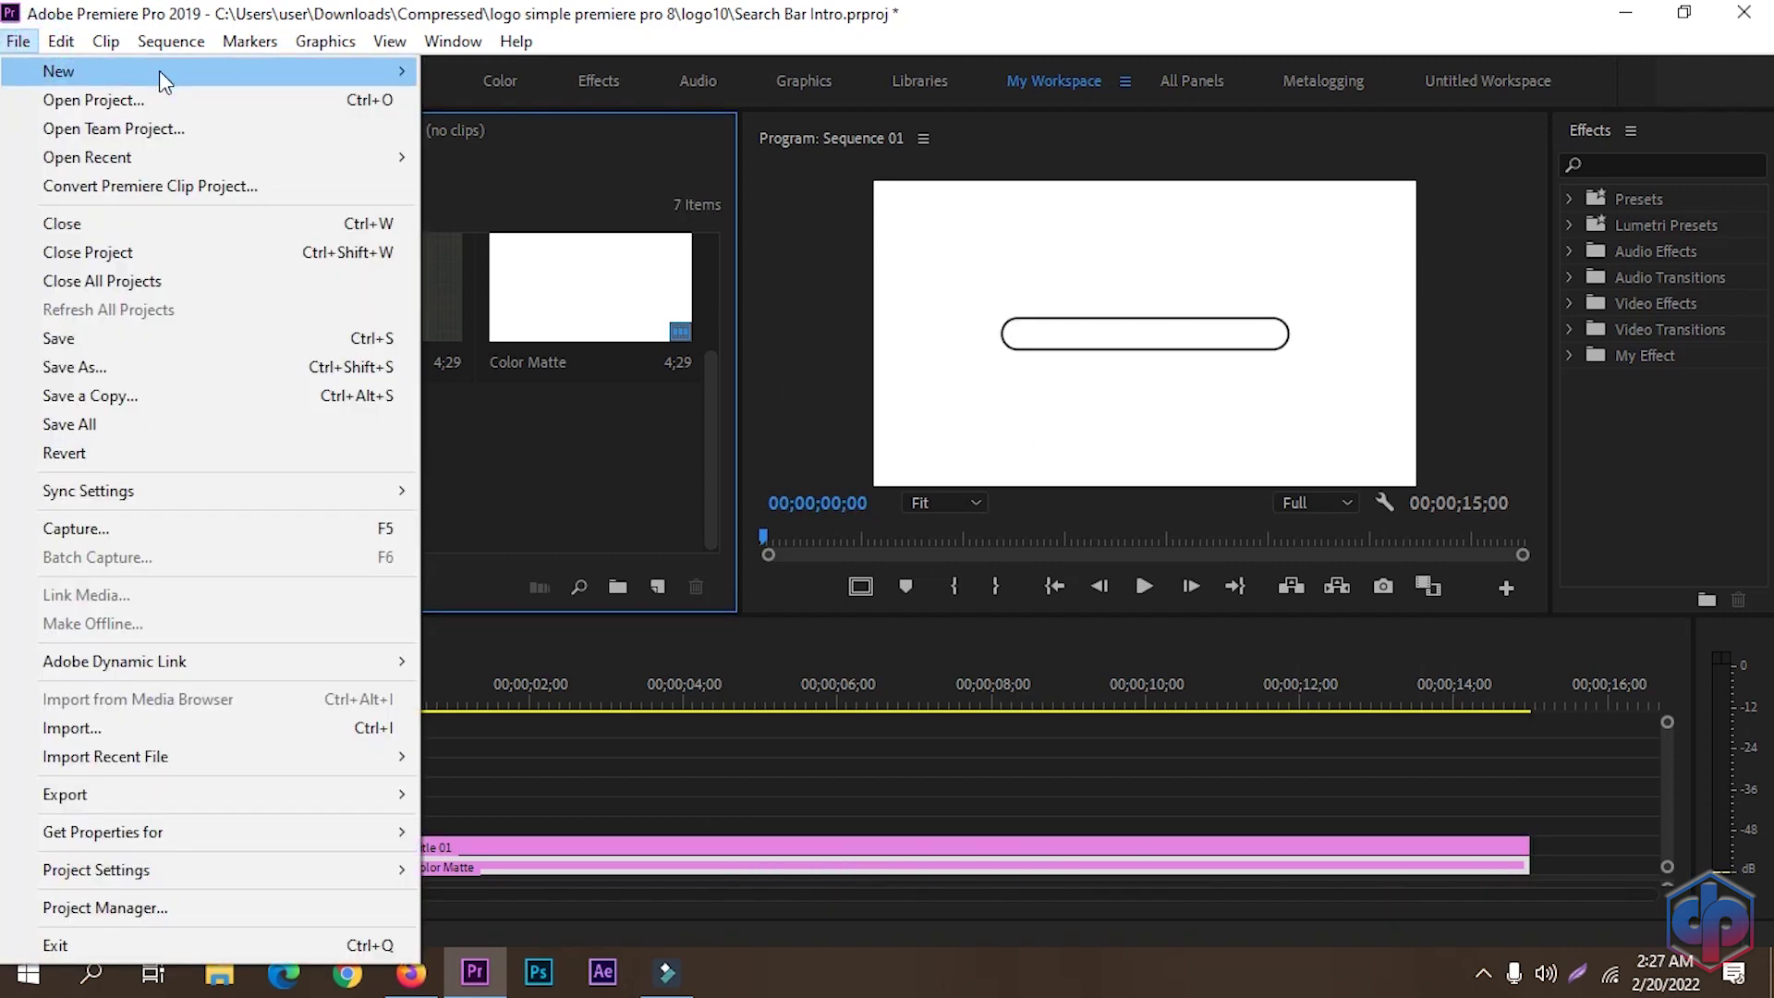
pyautogui.moveTo(292, 82)
pyautogui.click(534, 358)
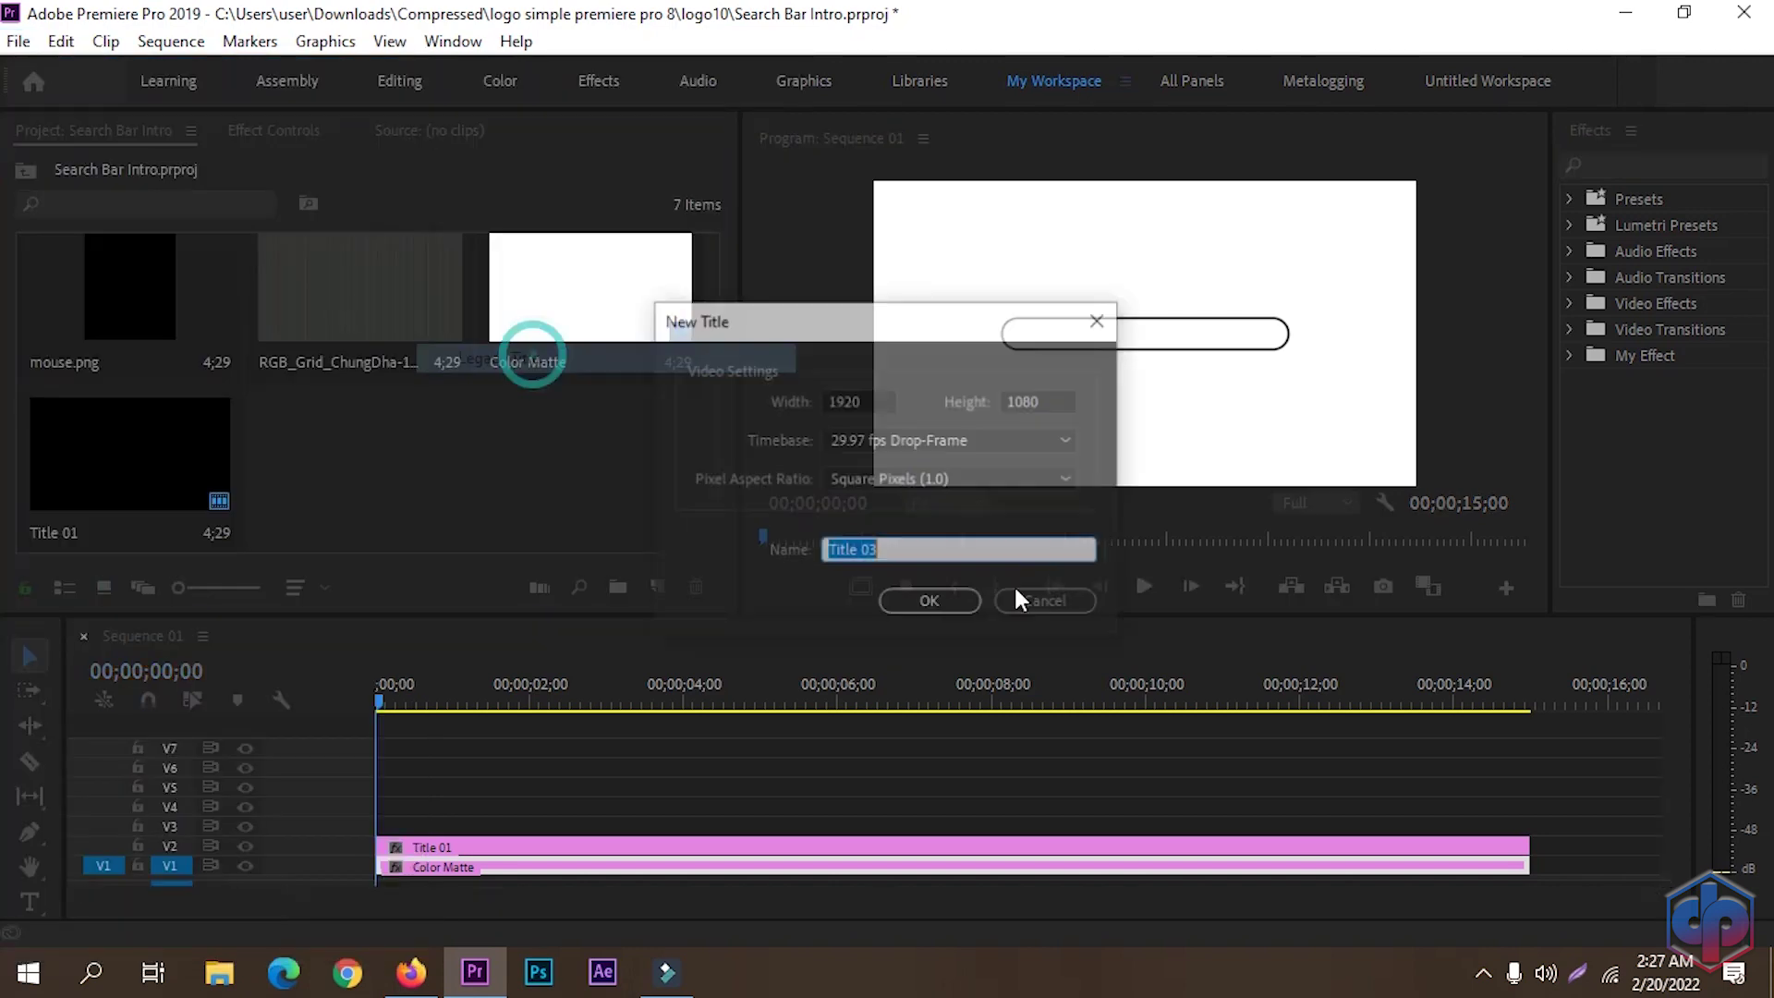
pyautogui.click(931, 602)
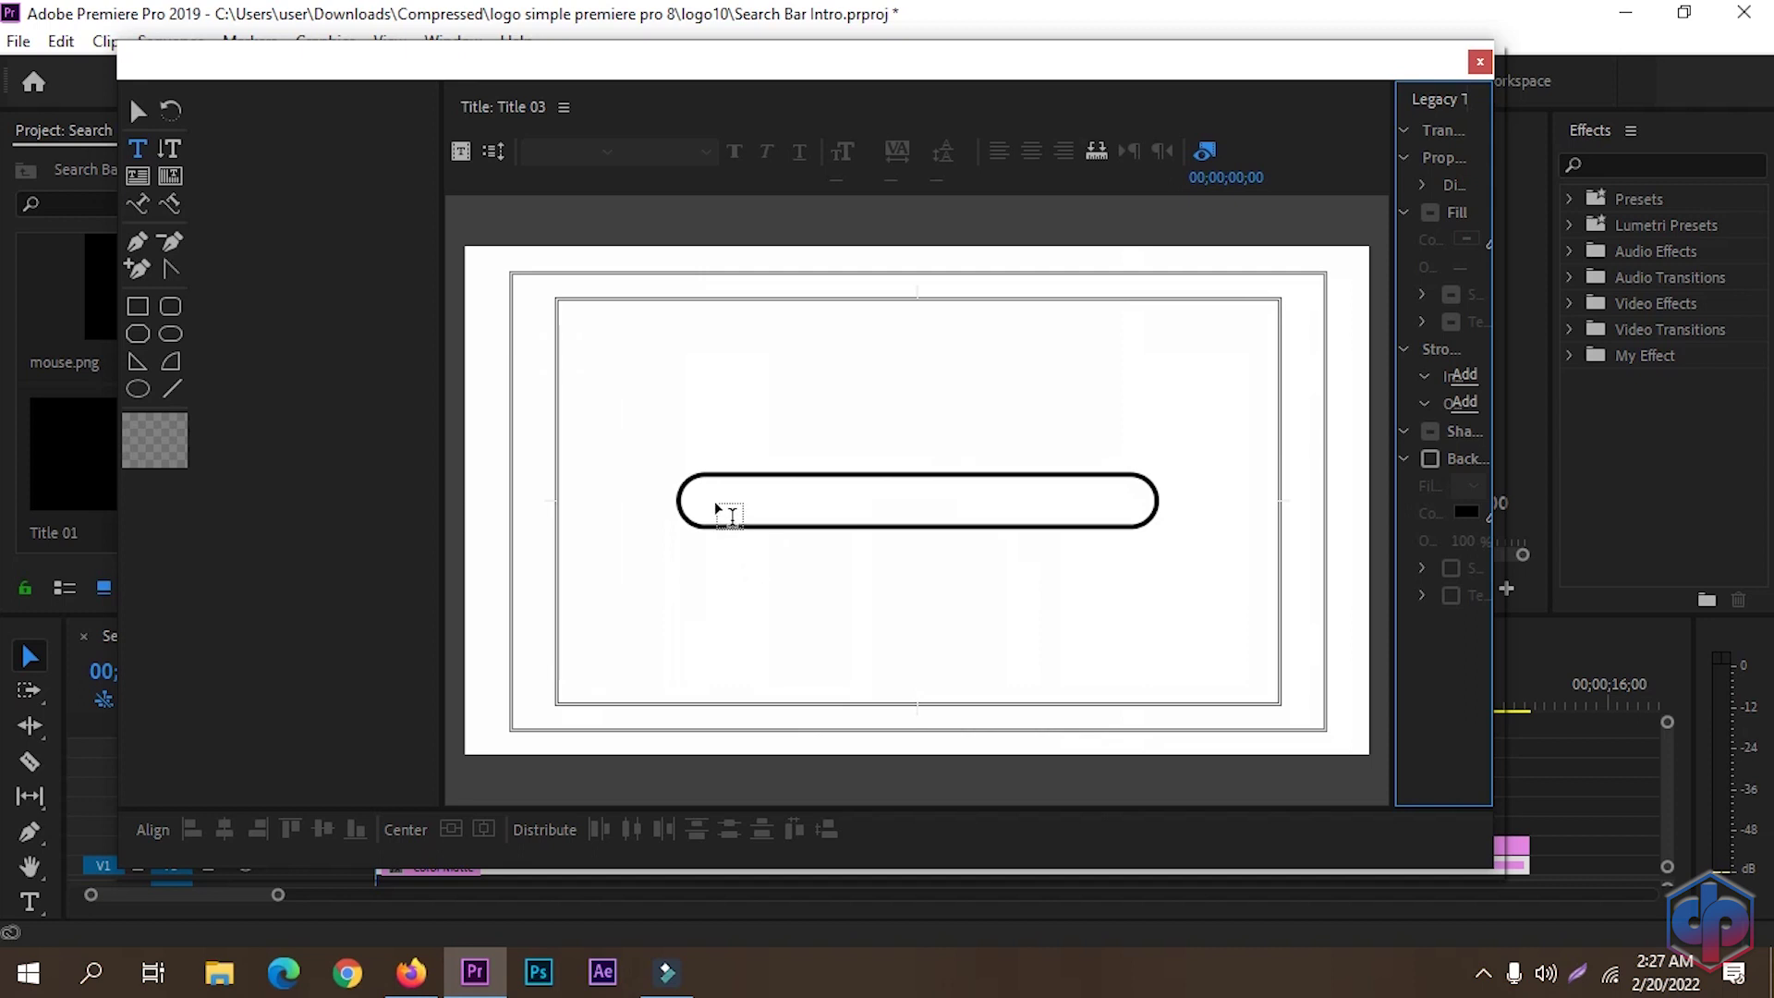
pyautogui.click(695, 510)
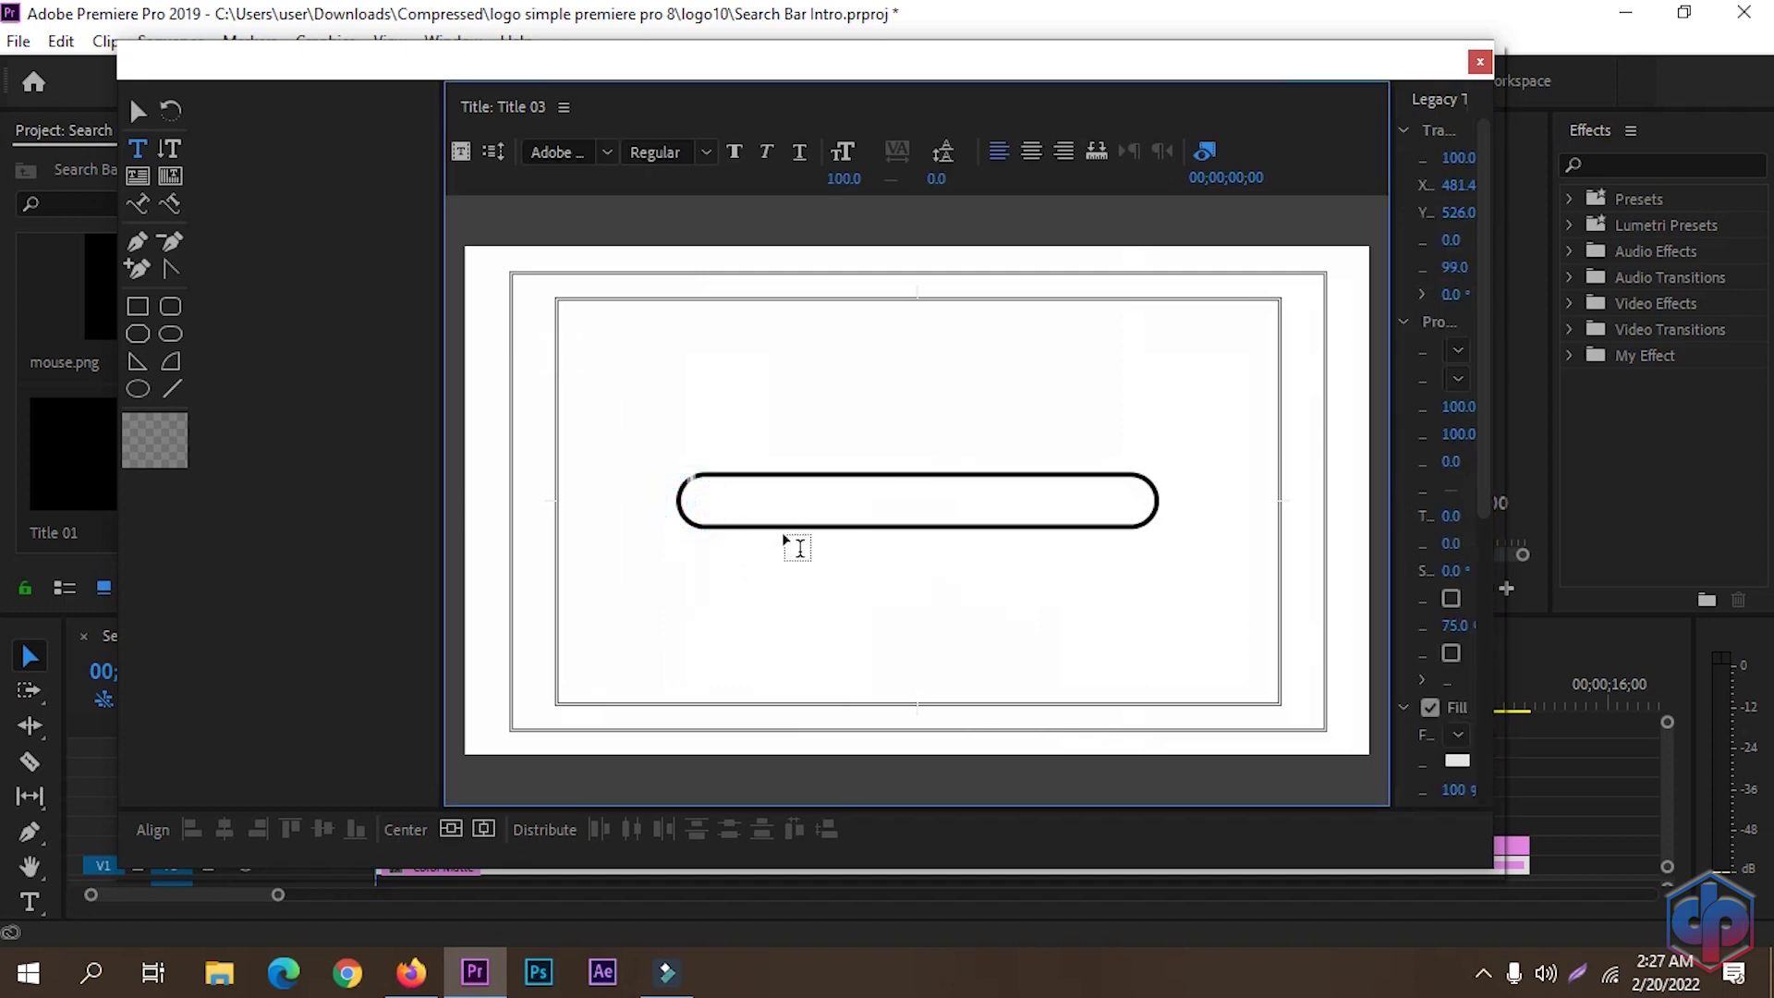
pyautogui.write('Belajar bas')
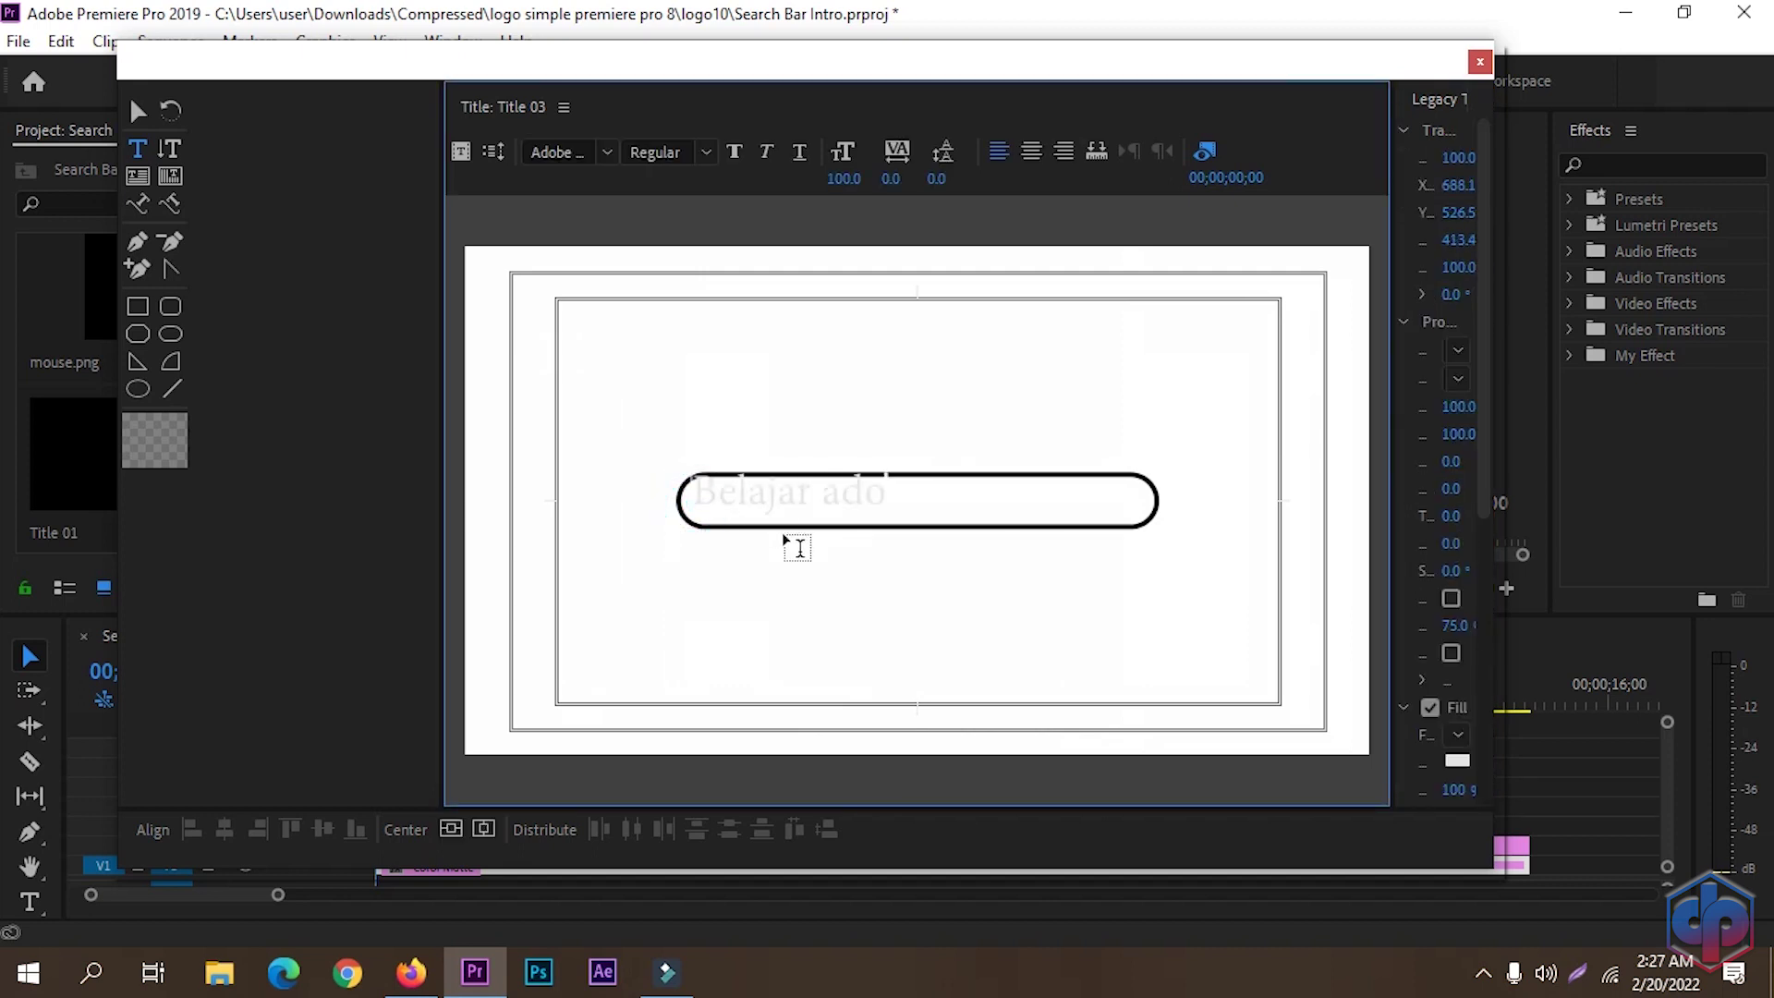
pyautogui.write('ic adobe premiere pro')
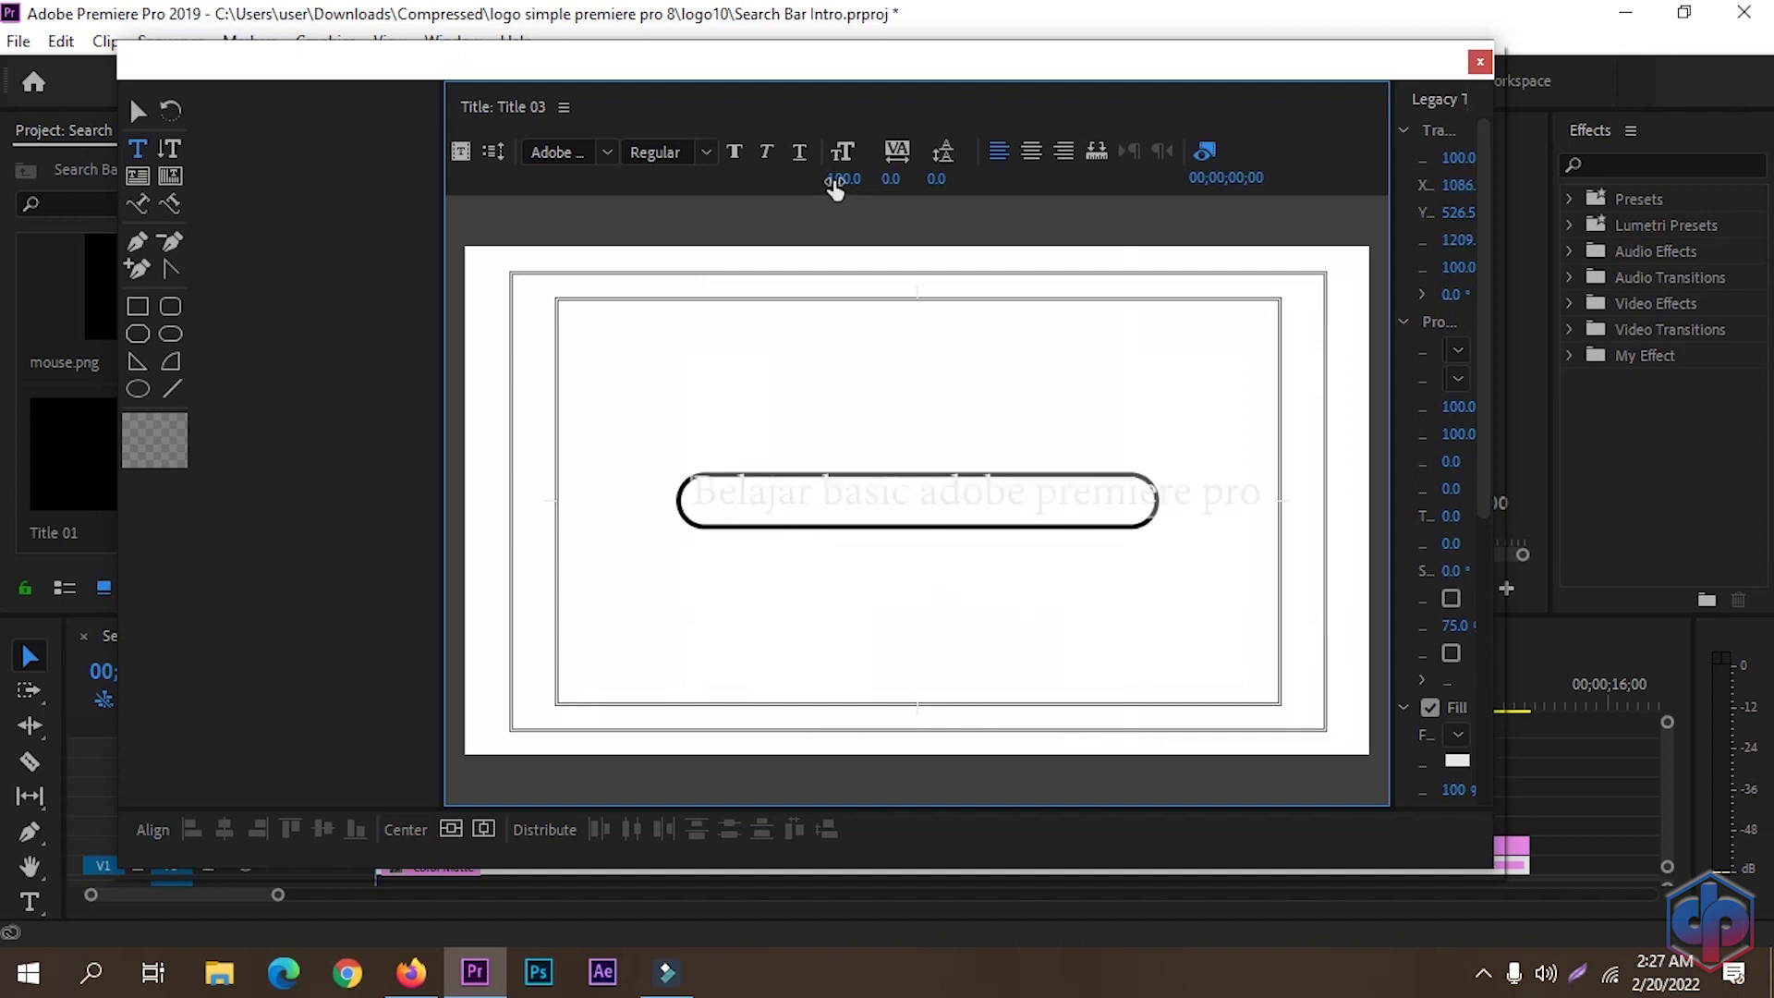
# - Try font sizes of 70 and 75 for the search bar text
pyautogui.click(844, 177)
pyautogui.write('7')
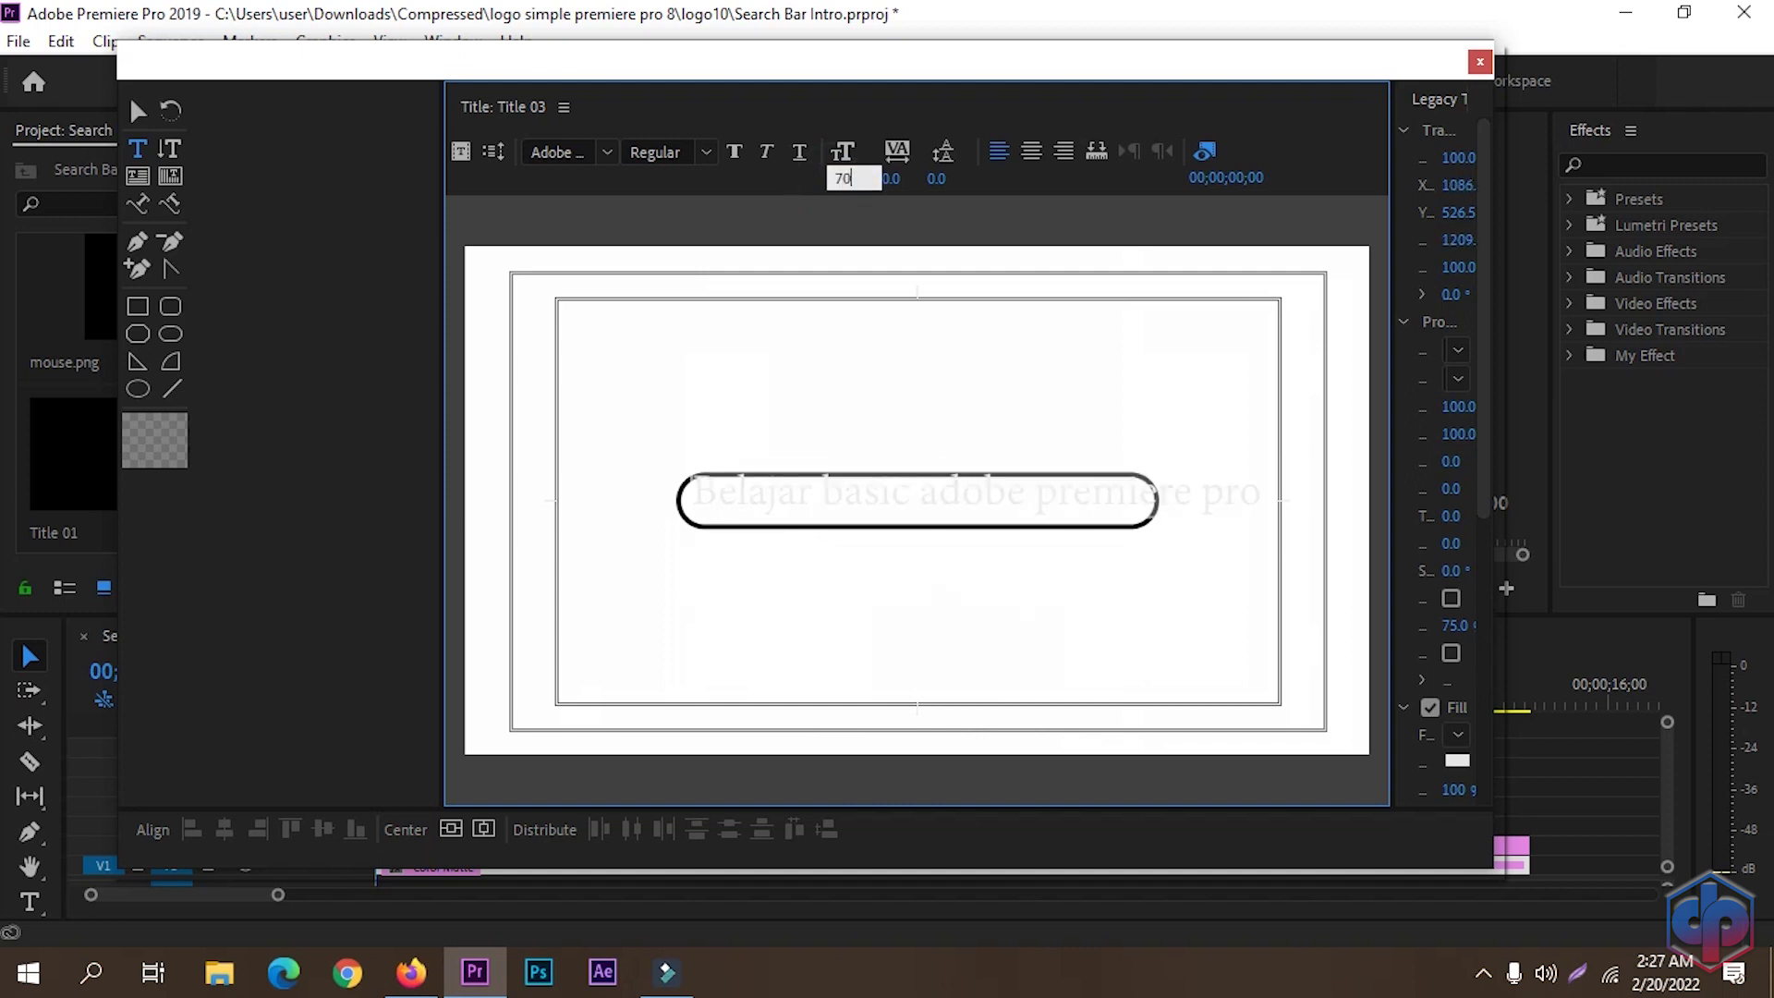
pyautogui.write('0')
pyautogui.press('Return')
pyautogui.click(850, 177)
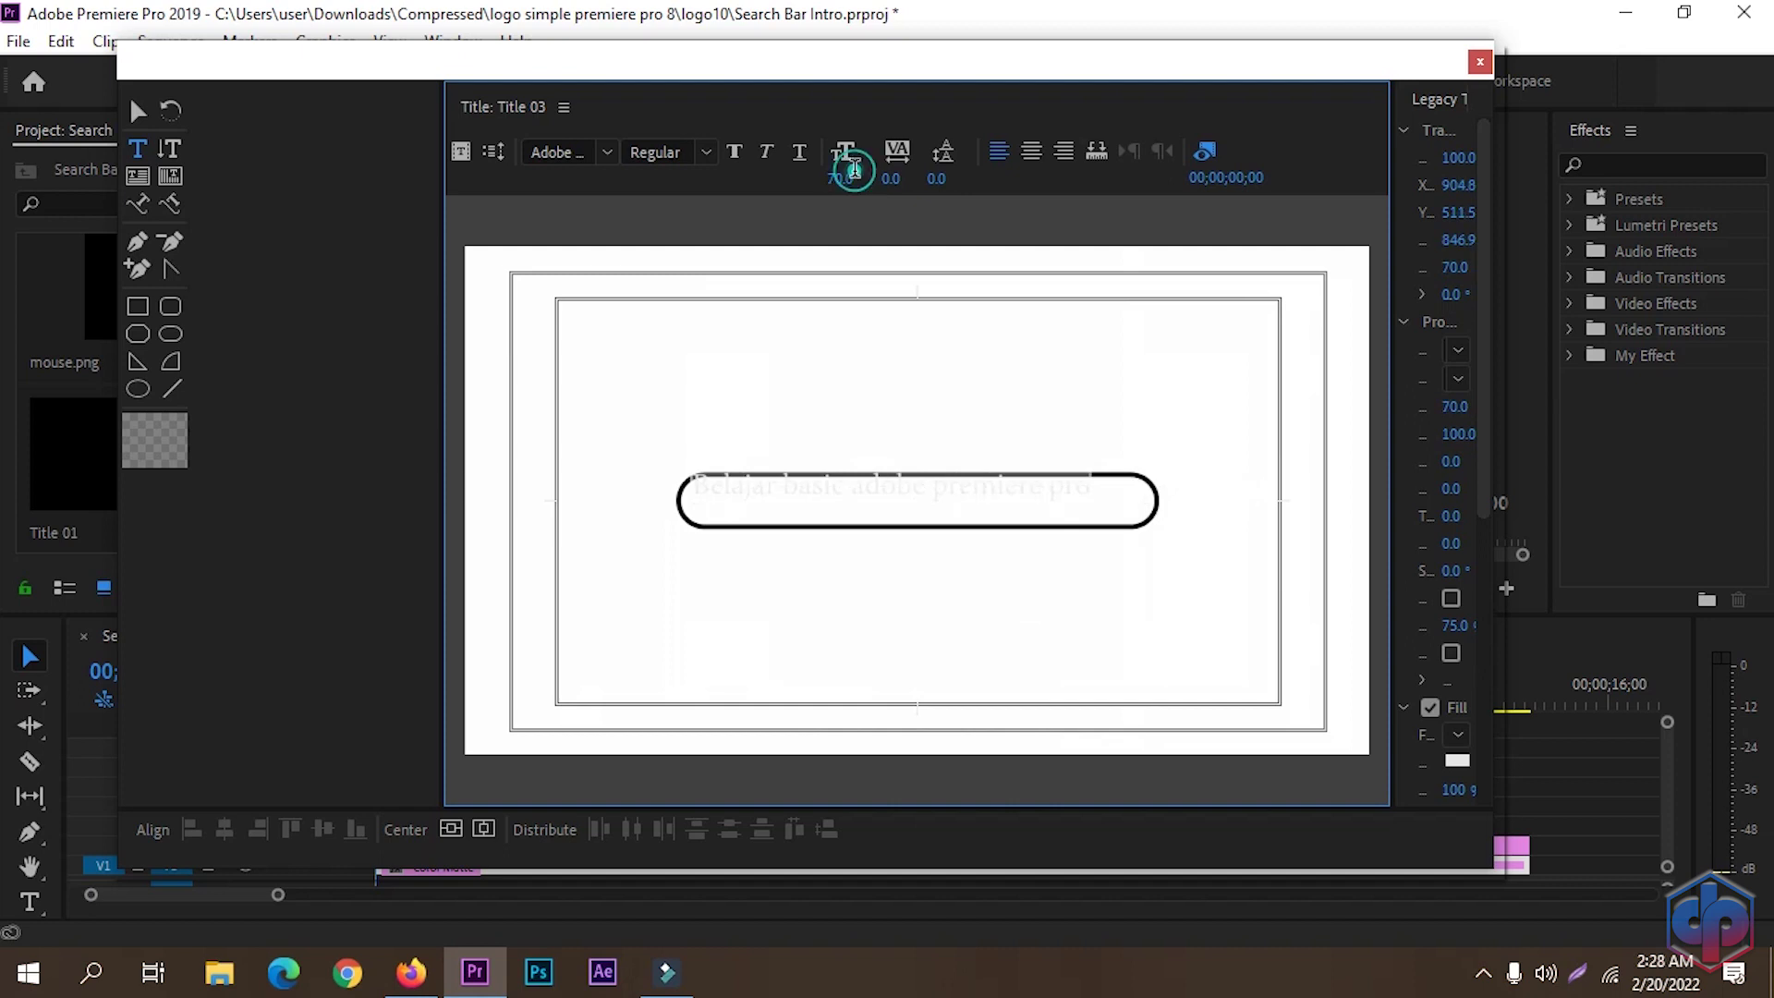
pyautogui.write('75')
pyautogui.press('Return')
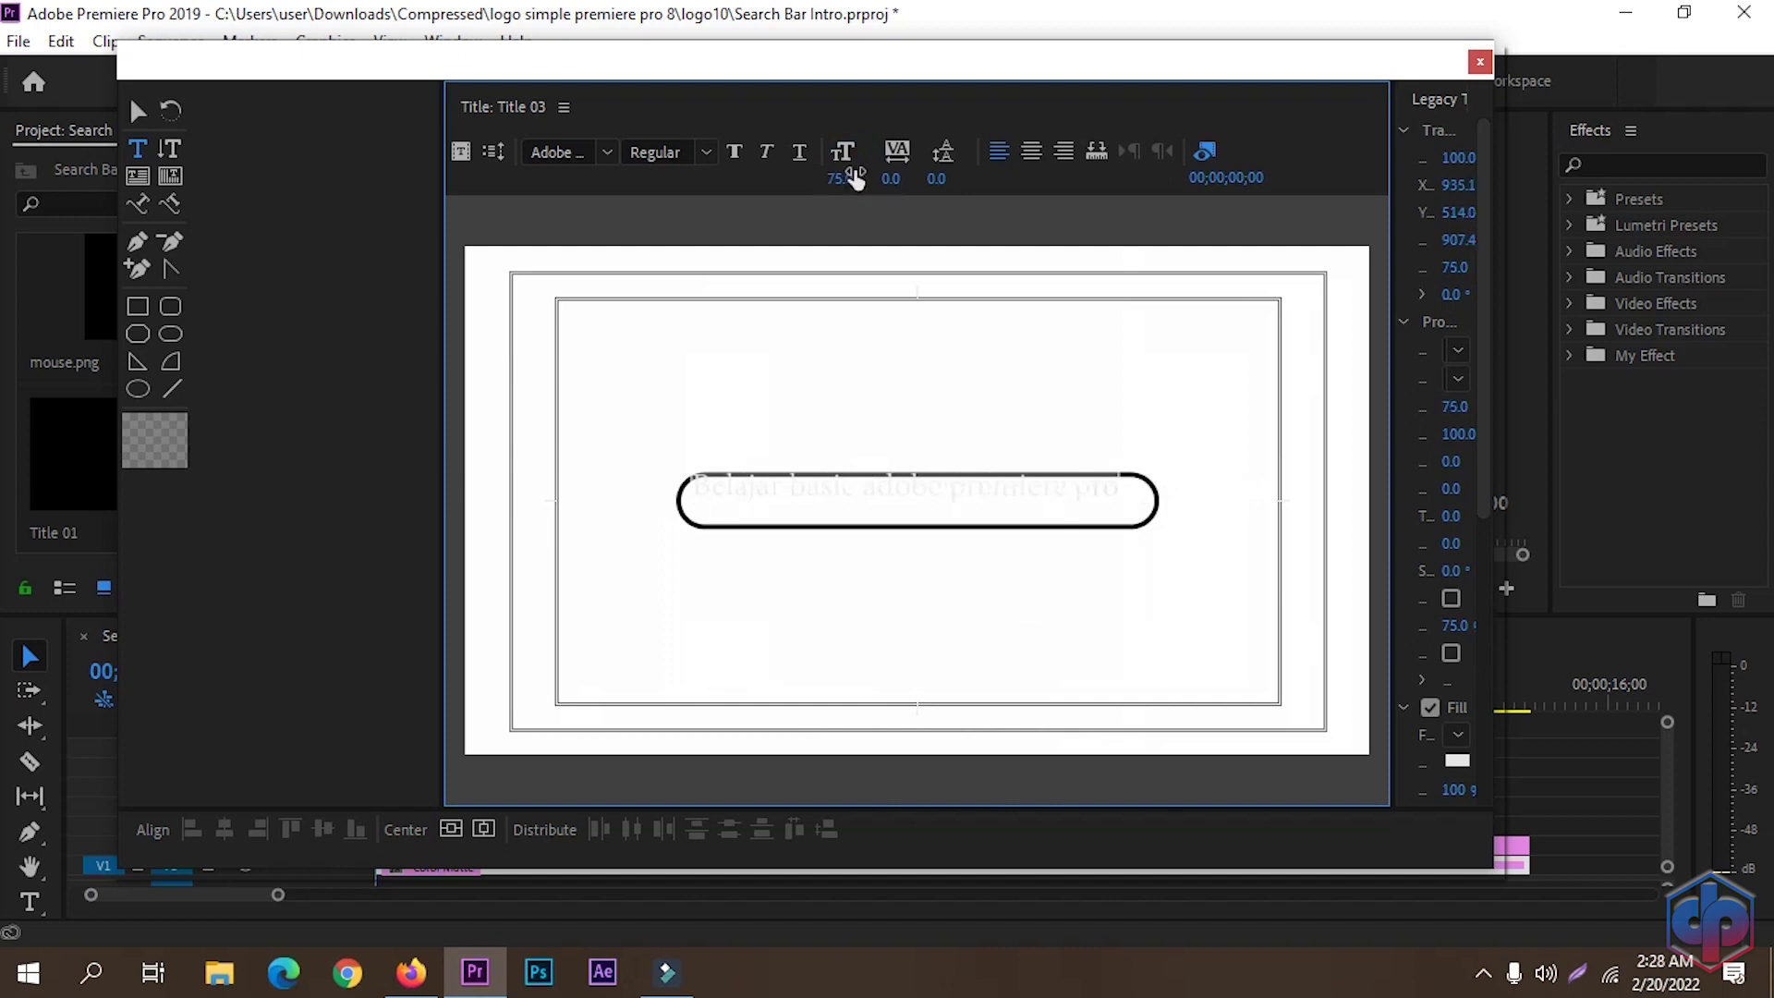
# - Set the text's fill colour to black (000000) and centre the text horizontally and vertically in the frame
pyautogui.click(1458, 762)
pyautogui.click(702, 563)
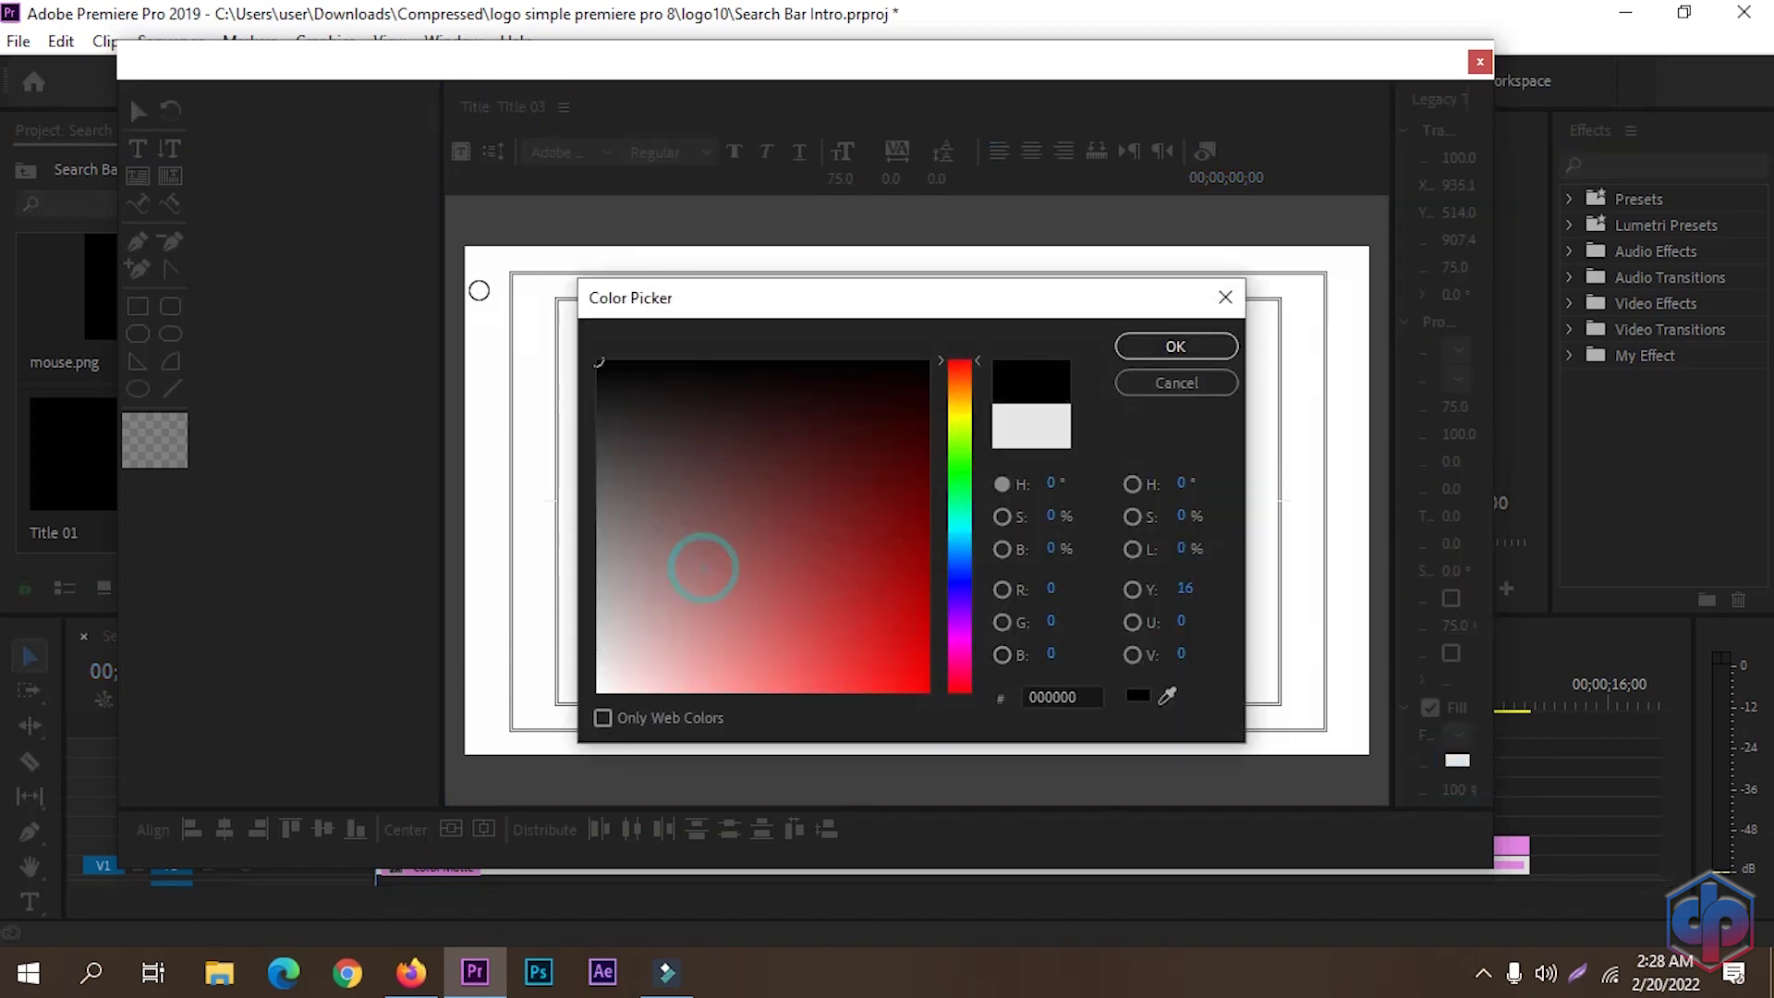
pyautogui.click(1166, 345)
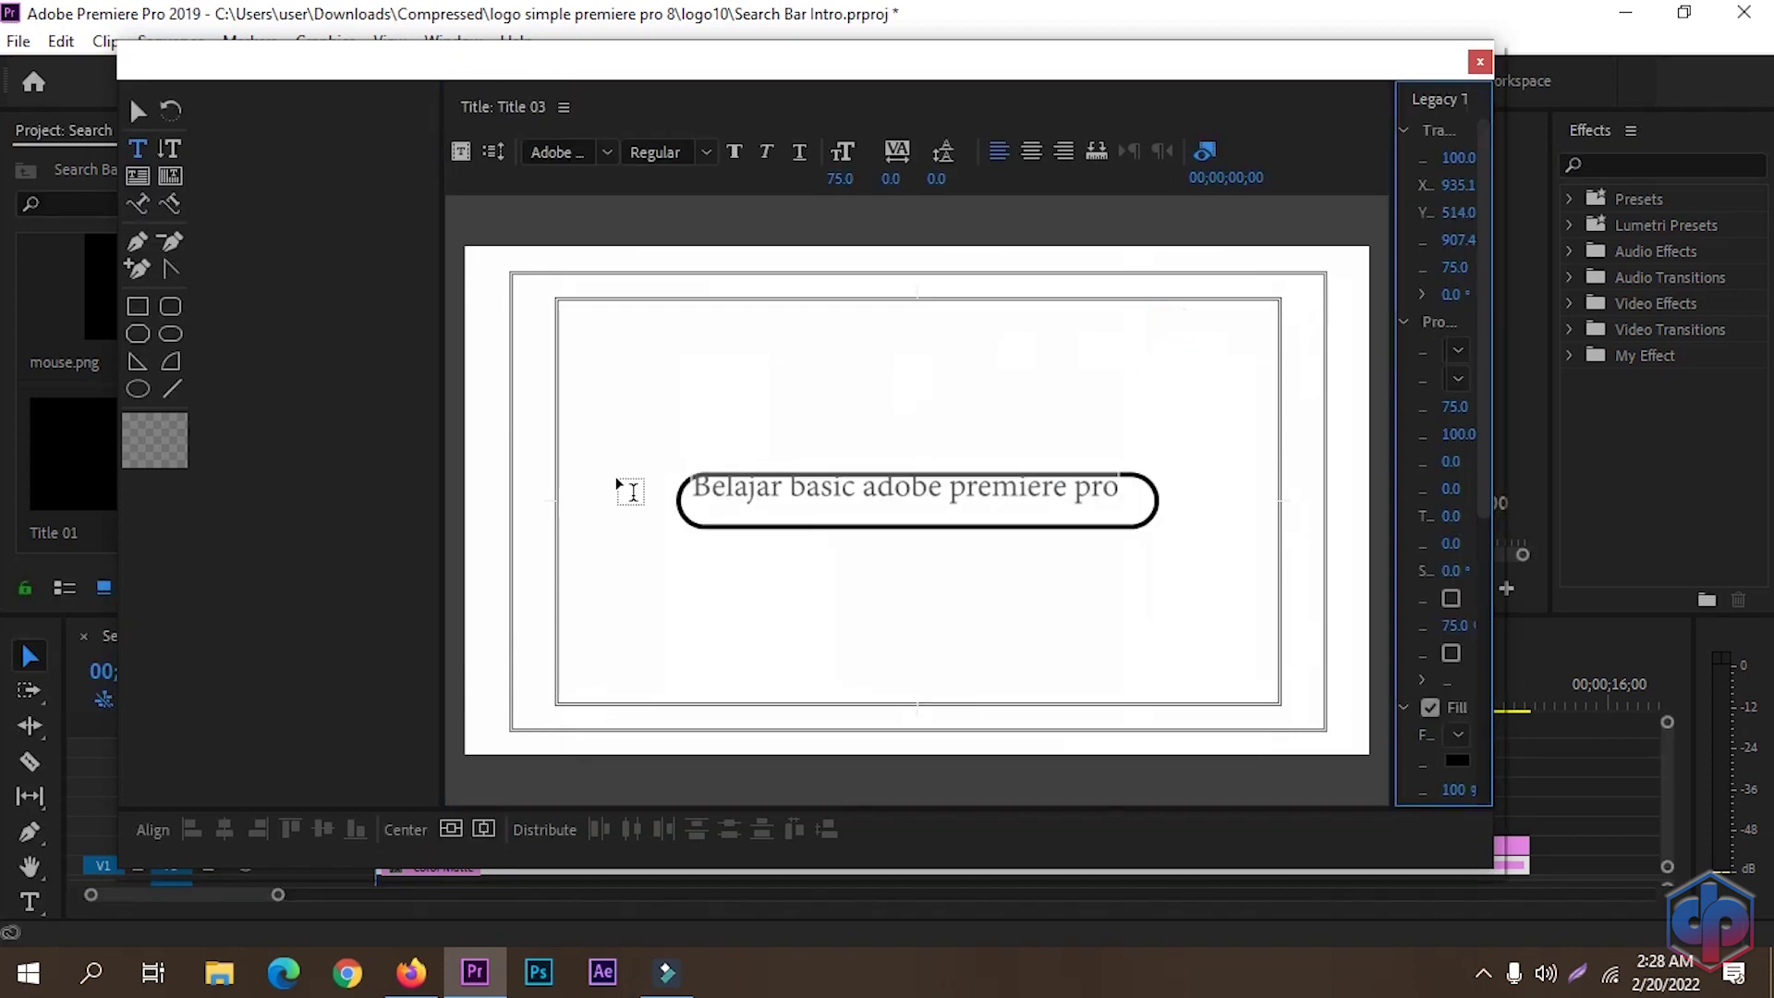
pyautogui.click(450, 829)
pyautogui.click(483, 829)
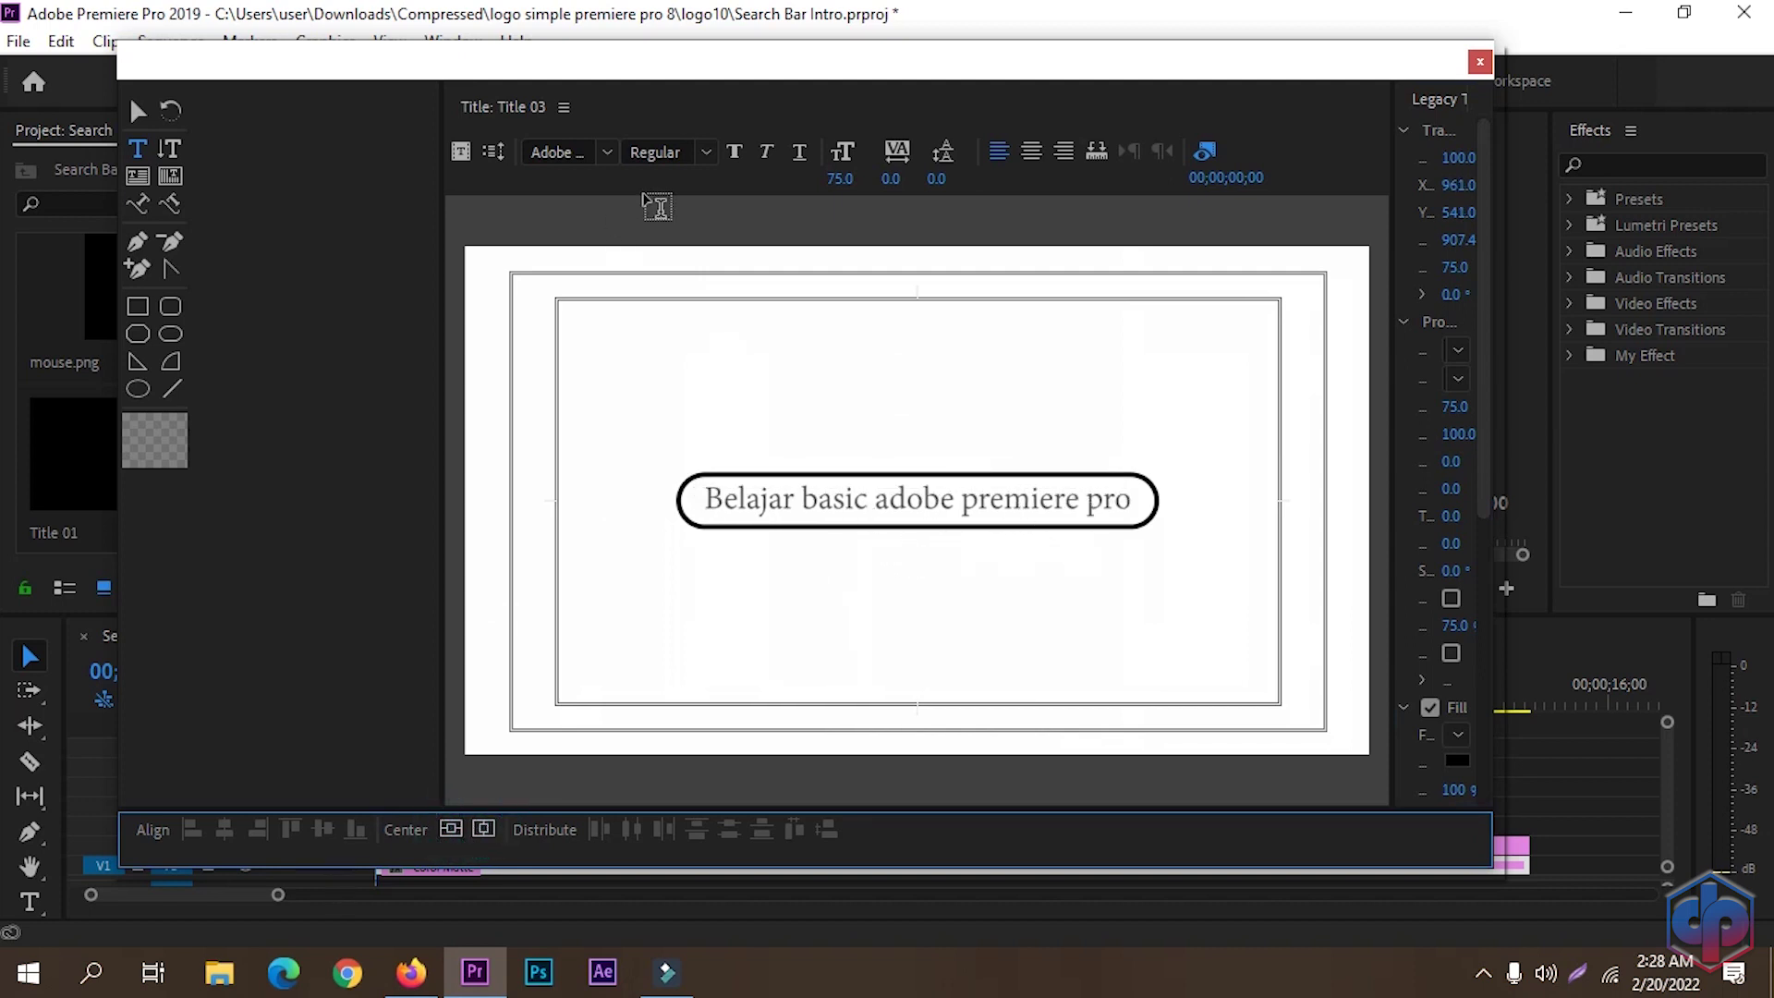
# - Set the text's font size to 70 and recentre the text on both axes
pyautogui.click(845, 179)
pyautogui.write('70')
pyautogui.press('Return')
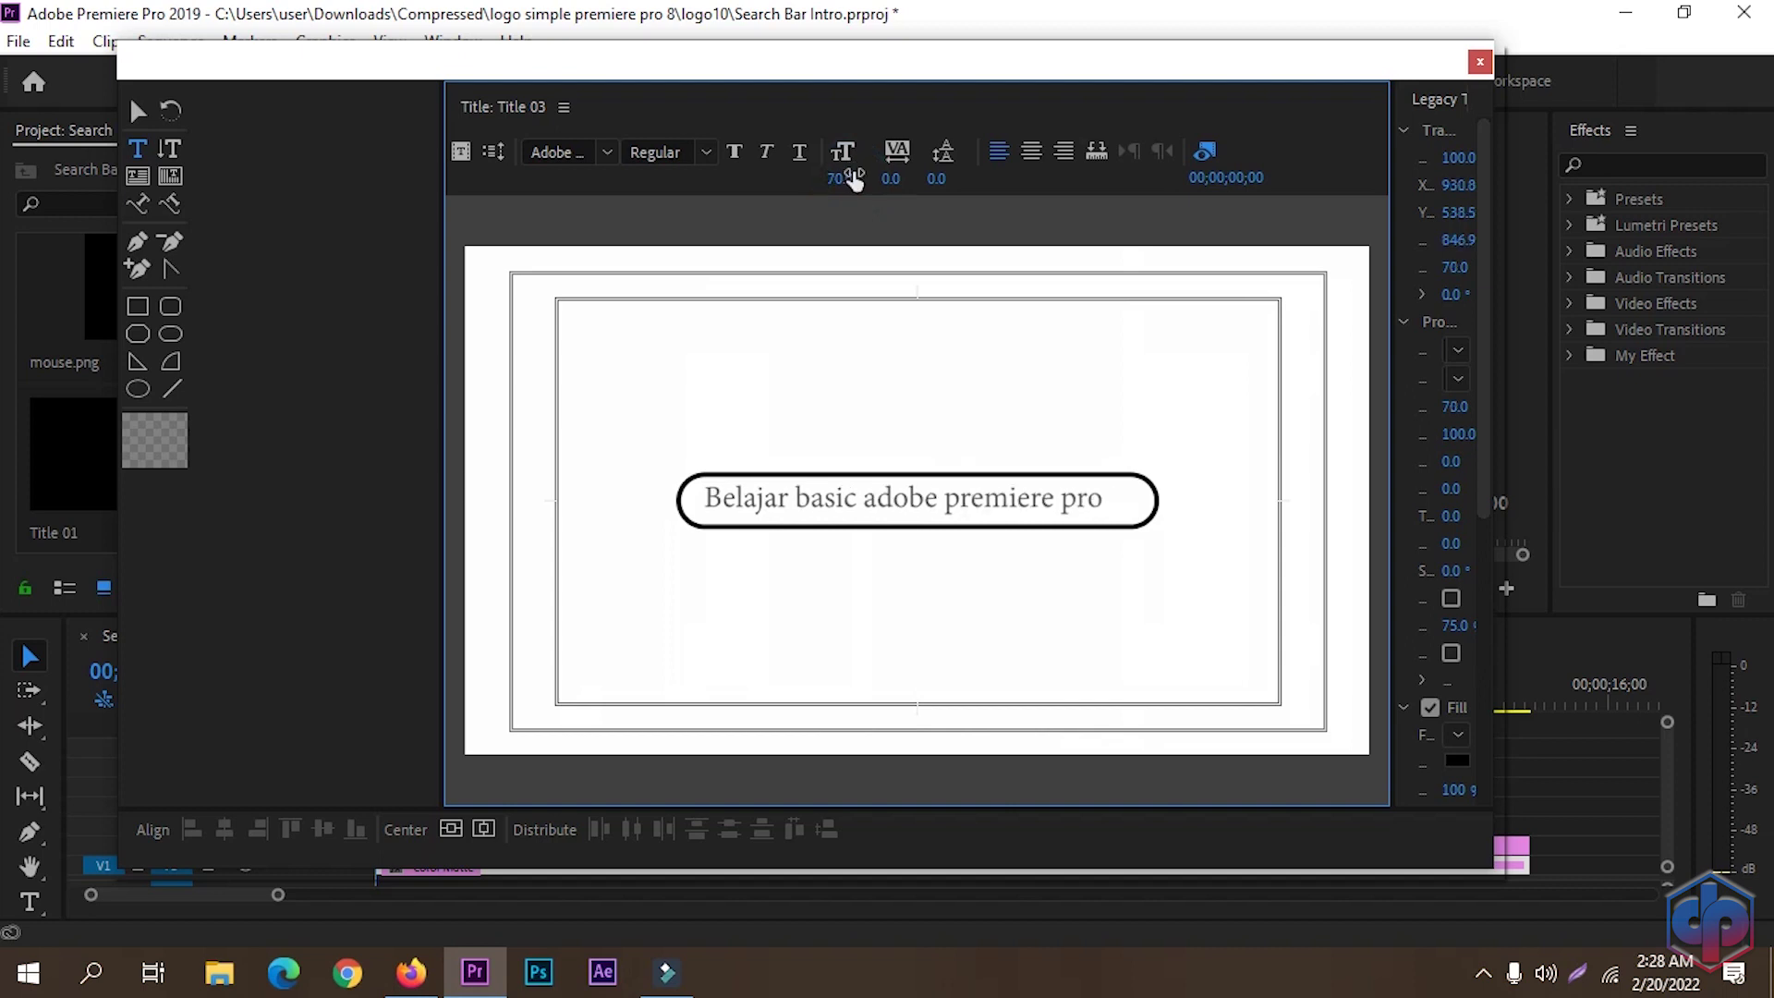
pyautogui.click(451, 829)
pyautogui.click(483, 829)
# - Nudge the text inside the bar to the left and slightly down, to X position 921 and Y position 545
pyautogui.click(137, 111)
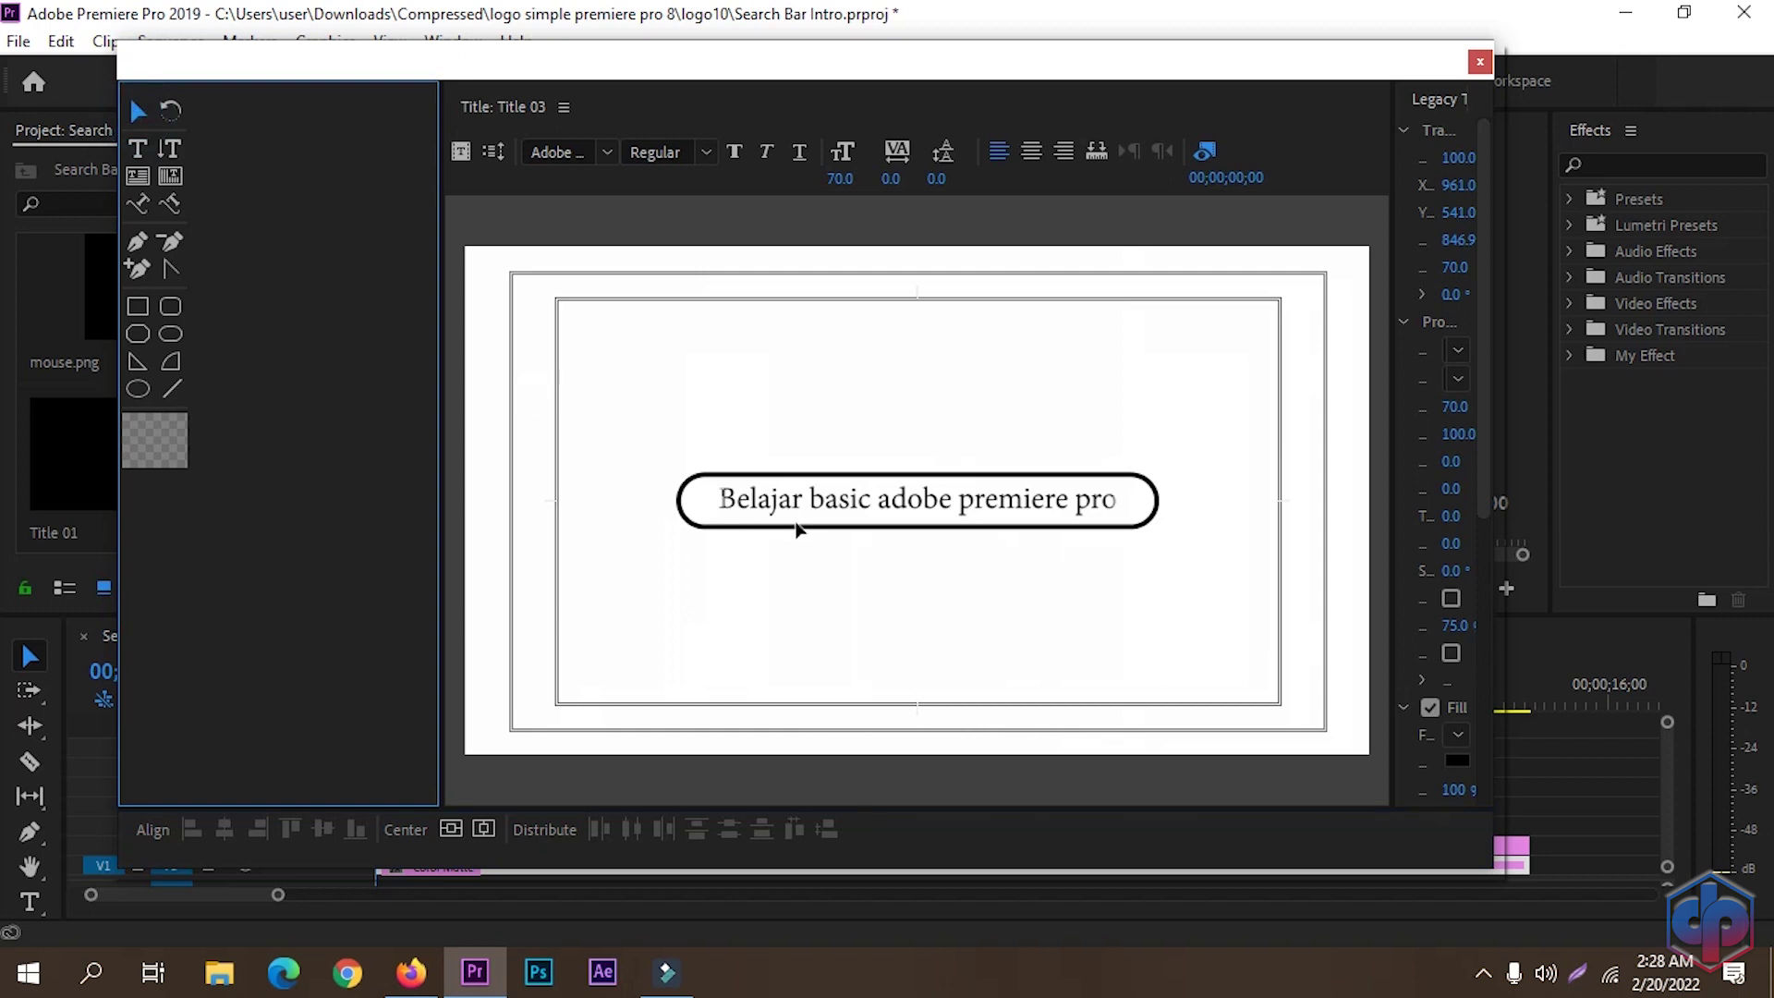
pyautogui.press('Left')
pyautogui.press('Left')
pyautogui.press('Left')
pyautogui.press('Left')
pyautogui.press('Left')
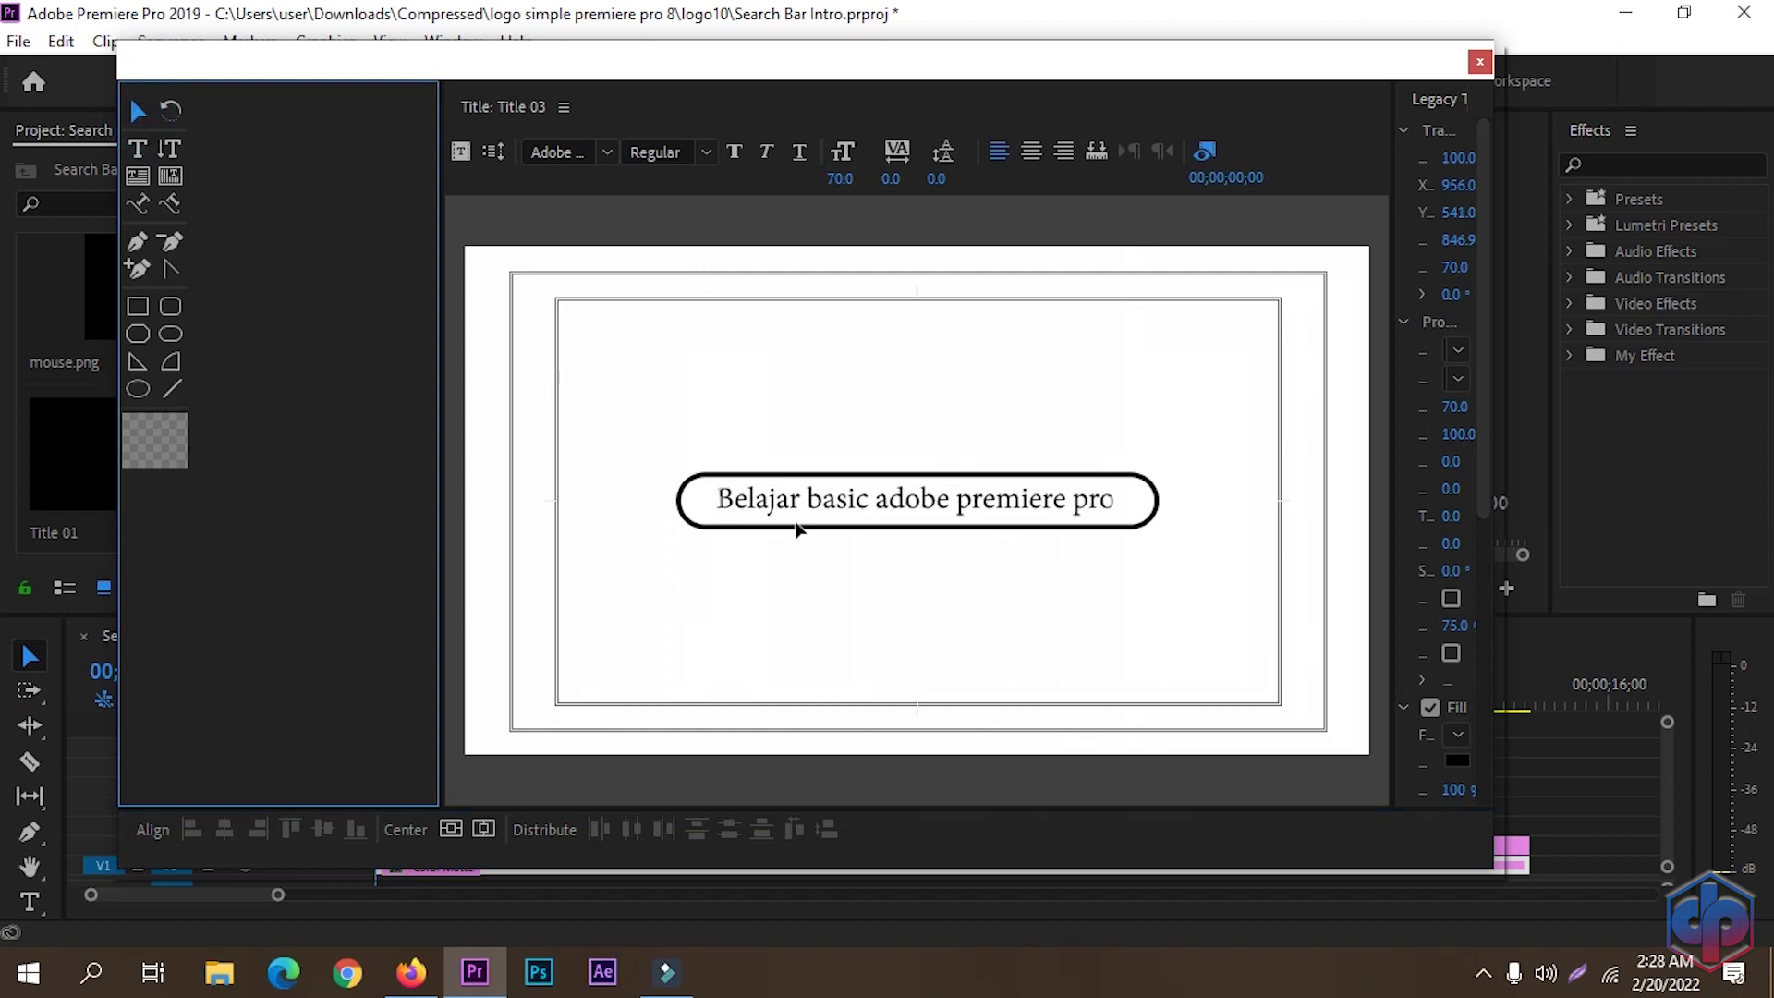
pyautogui.press('Left')
pyautogui.press('Left')
pyautogui.press('Left')
pyautogui.press('Left')
pyautogui.press('Left')
pyautogui.press('Left')
pyautogui.press('Left')
pyautogui.press('Left')
pyautogui.press('Left')
pyautogui.press('Left')
pyautogui.press('Left')
pyautogui.press('Left')
pyautogui.press('Left')
pyautogui.press('Left')
pyautogui.press('Left')
pyautogui.press('Left')
pyautogui.press('Left')
pyautogui.press('Left')
pyautogui.press('Left')
pyautogui.press('Left')
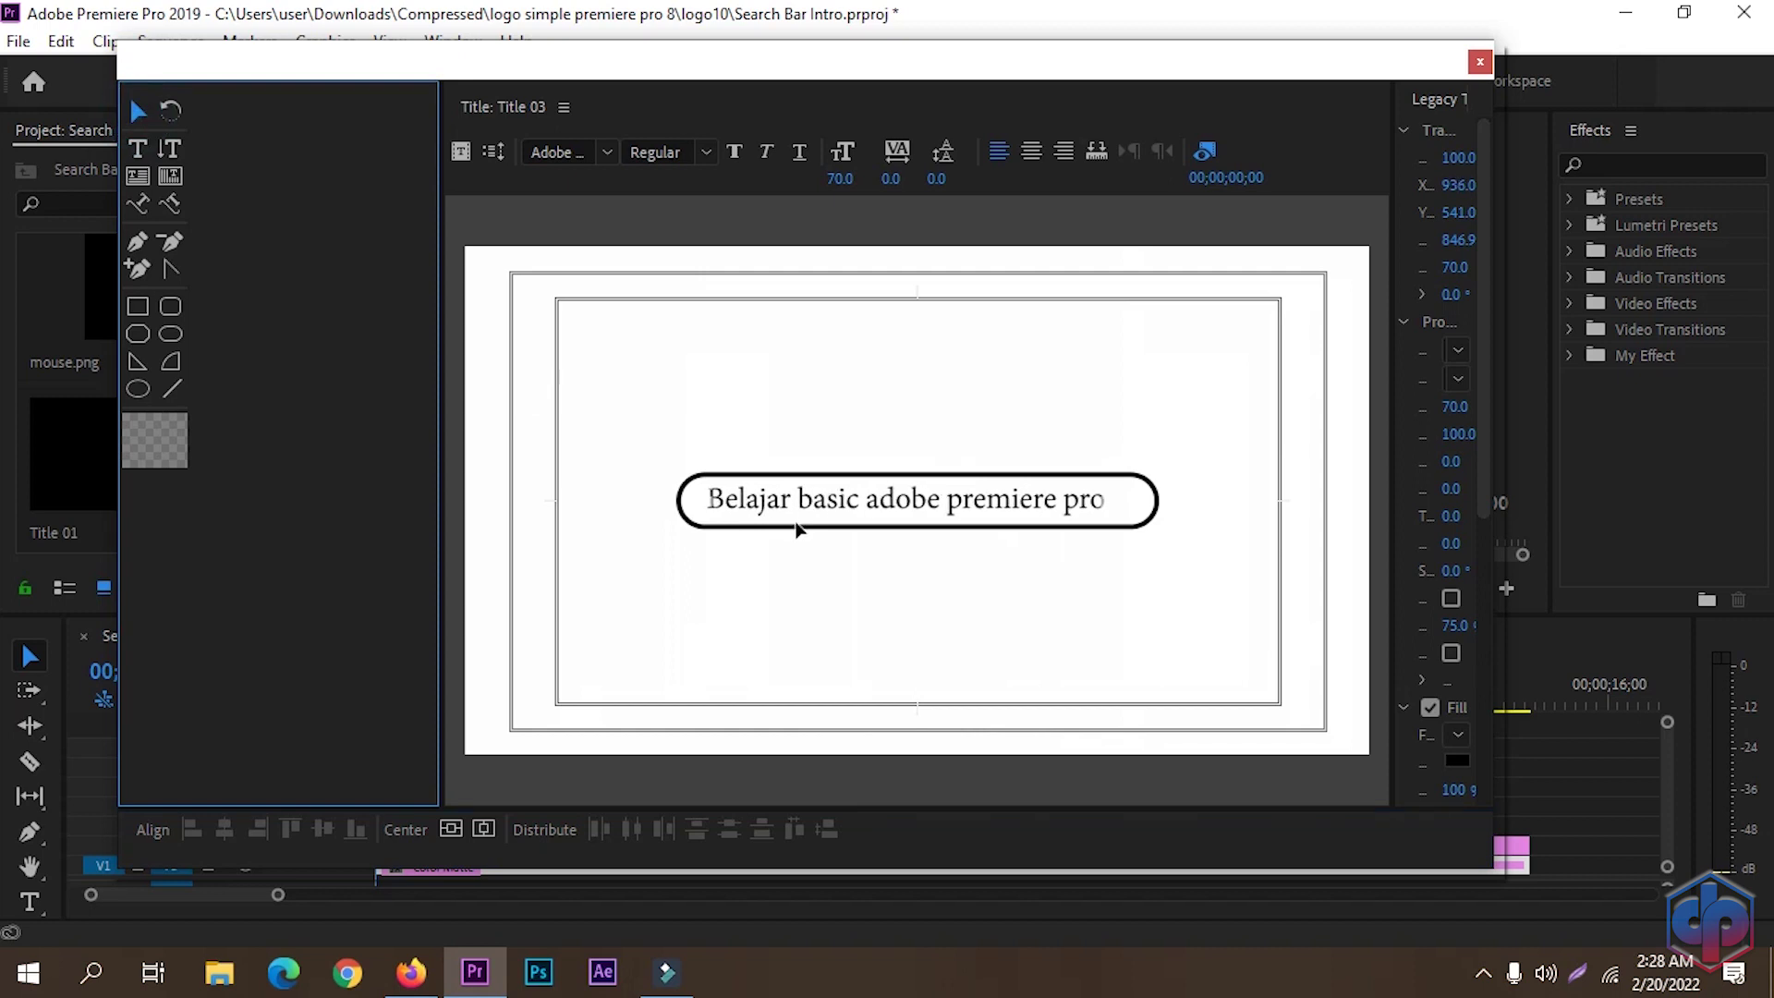
pyautogui.press('Down')
pyautogui.press('Down')
pyautogui.press('Down')
pyautogui.press('Down')
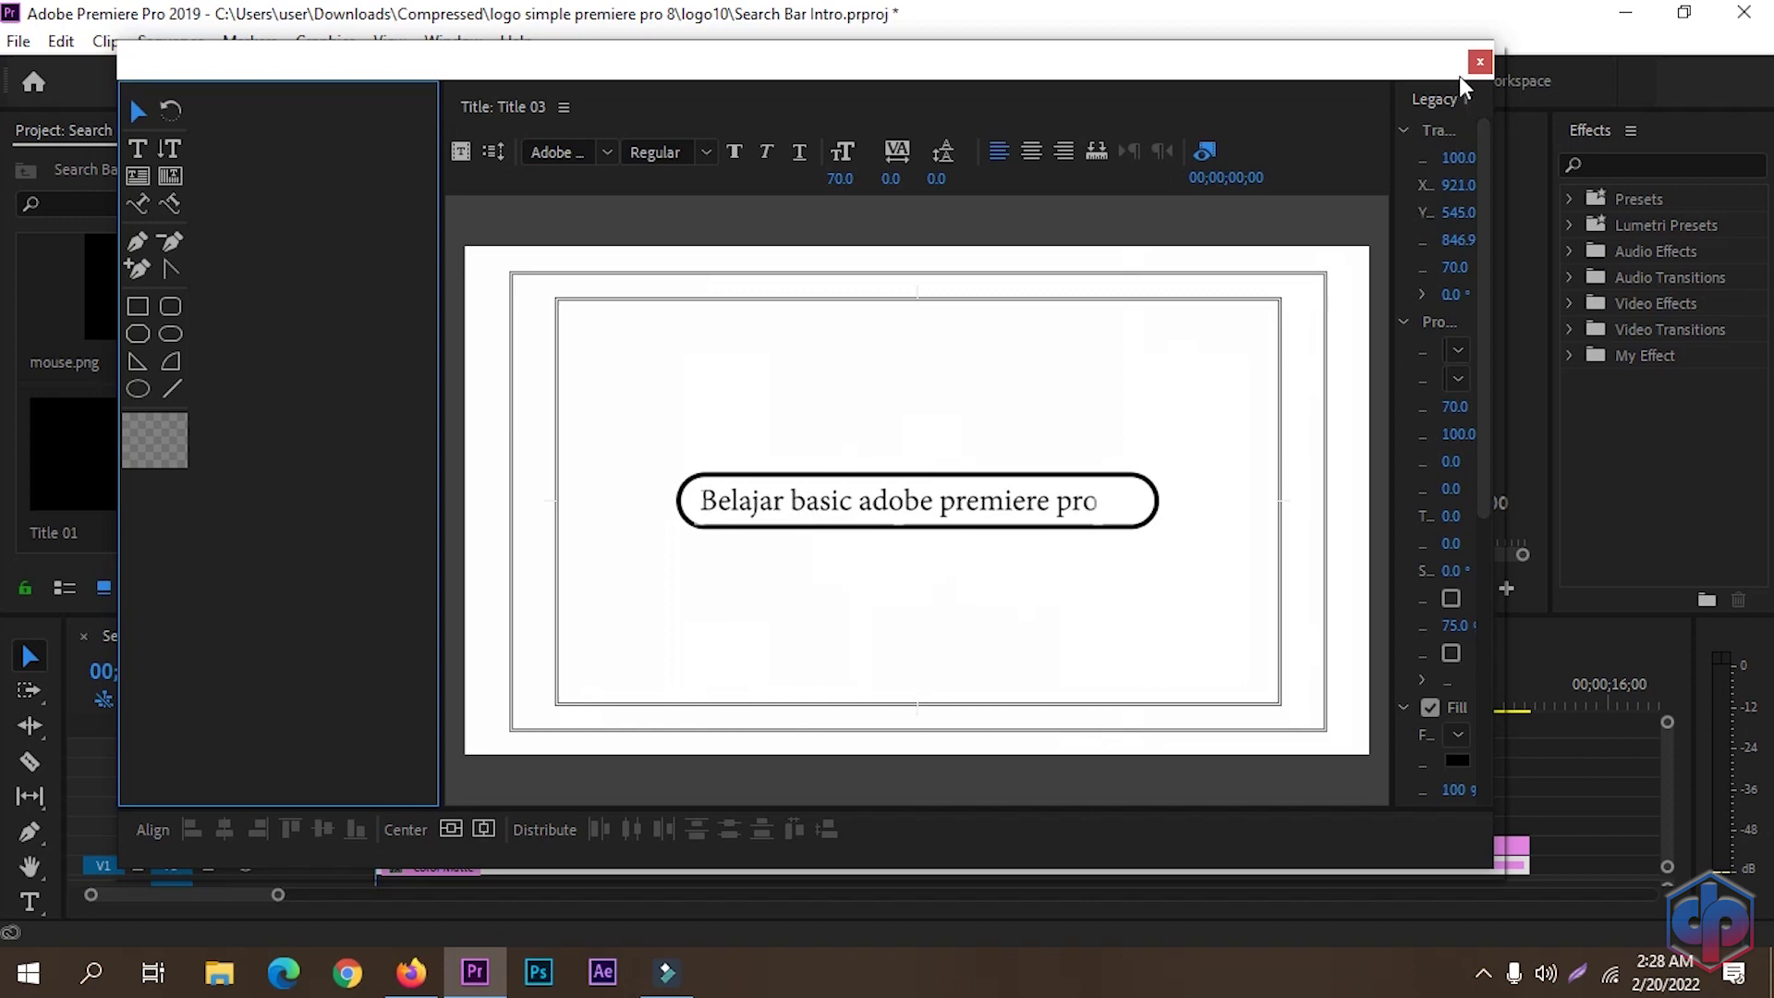
pyautogui.click(1482, 63)
# - Place the text title on track V3 at the sequence start and extend it to the end of the clips below
pyautogui.moveTo(317, 456); pyautogui.dragTo(391, 832)
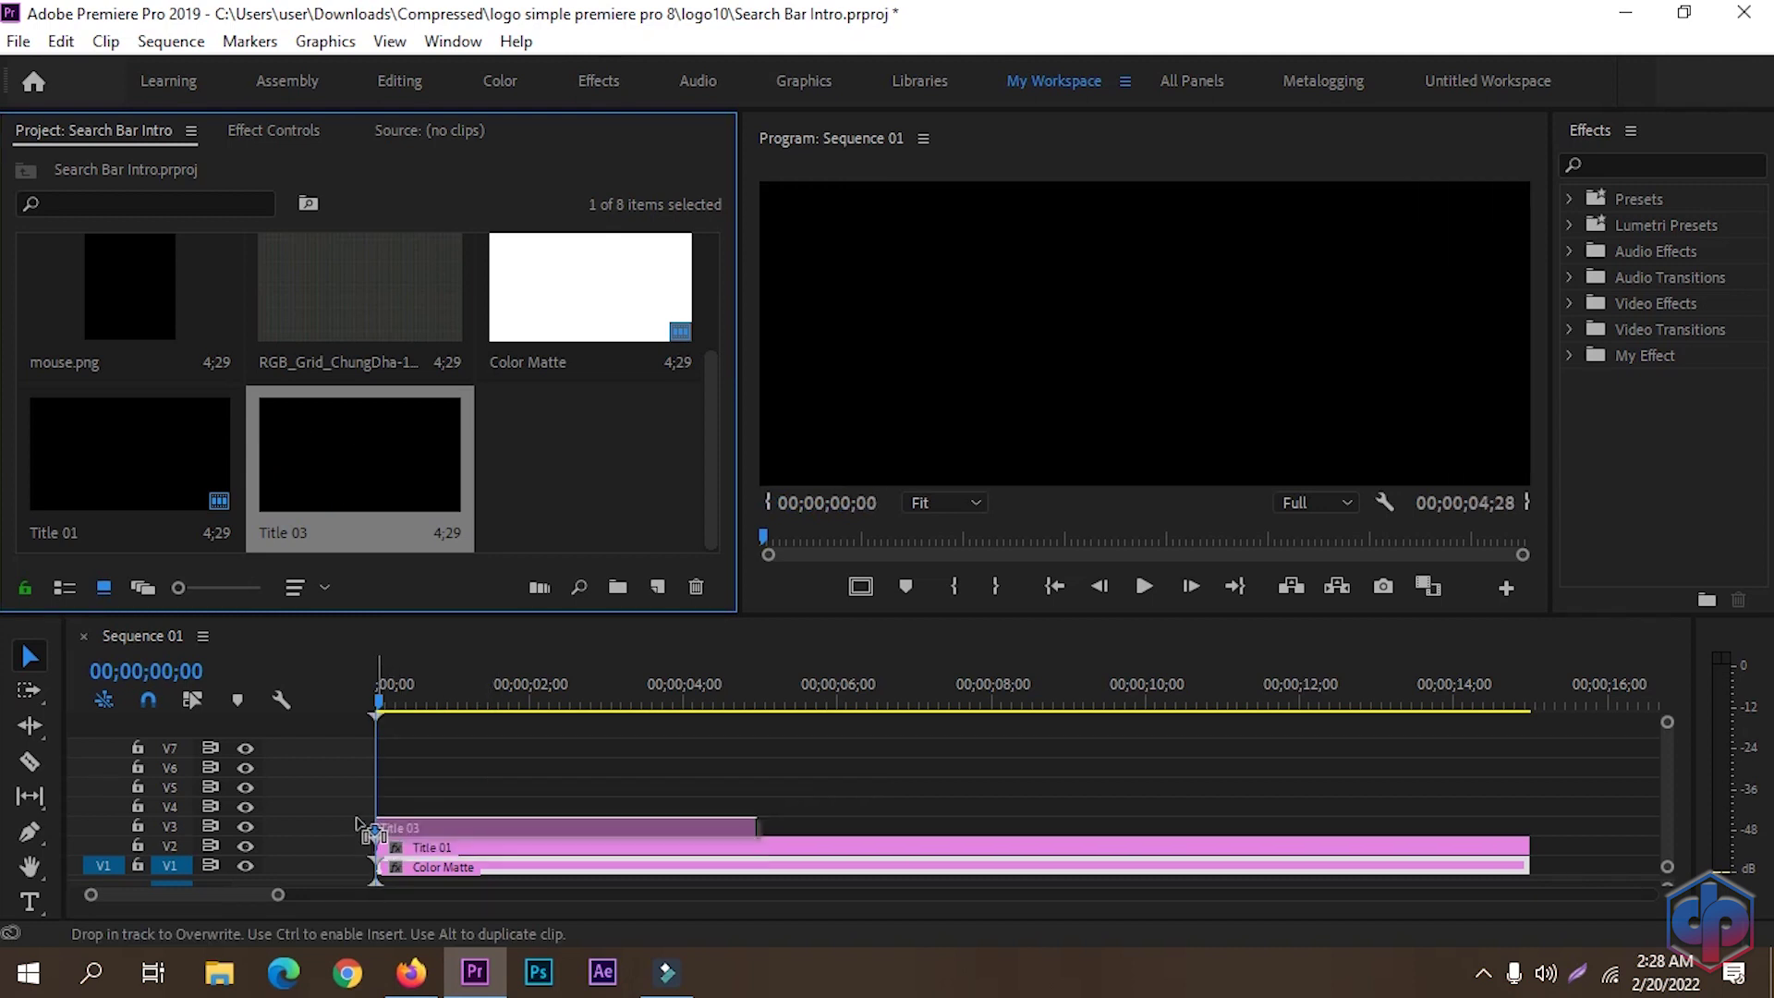
pyautogui.moveTo(756, 828); pyautogui.dragTo(1526, 831)
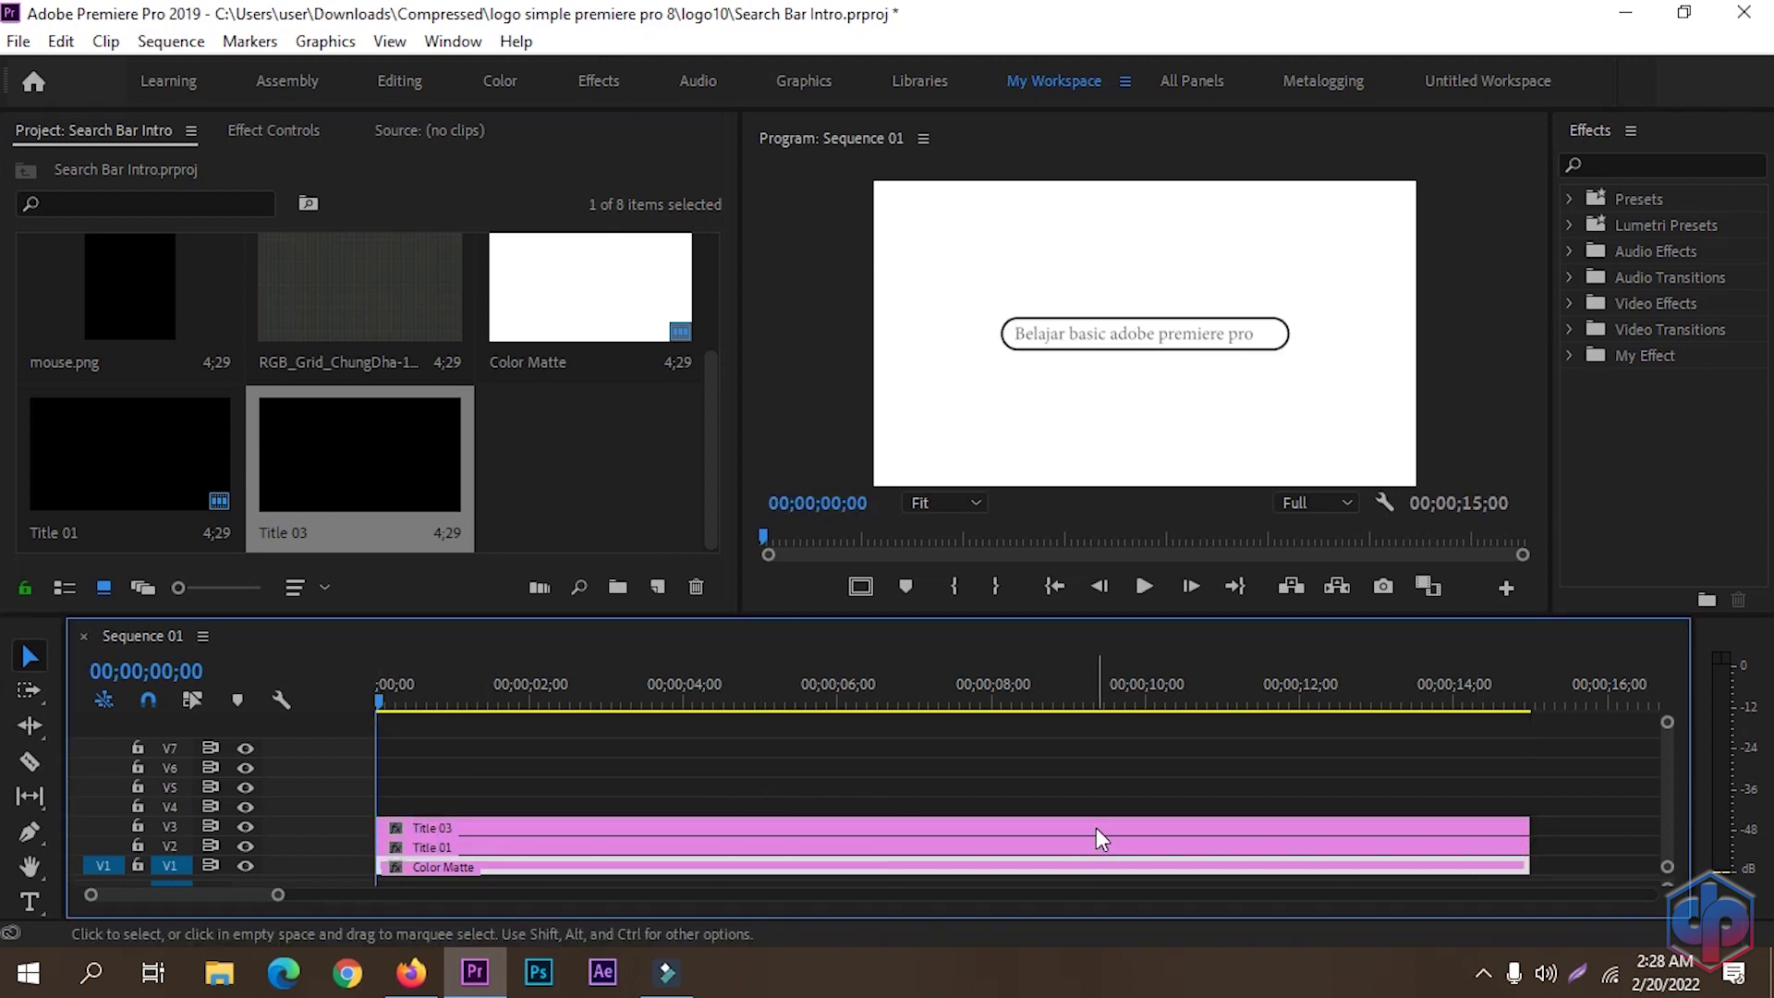
# - Find the Linear Wipe video effect and apply it to the text title on track V3
pyautogui.click(968, 504)
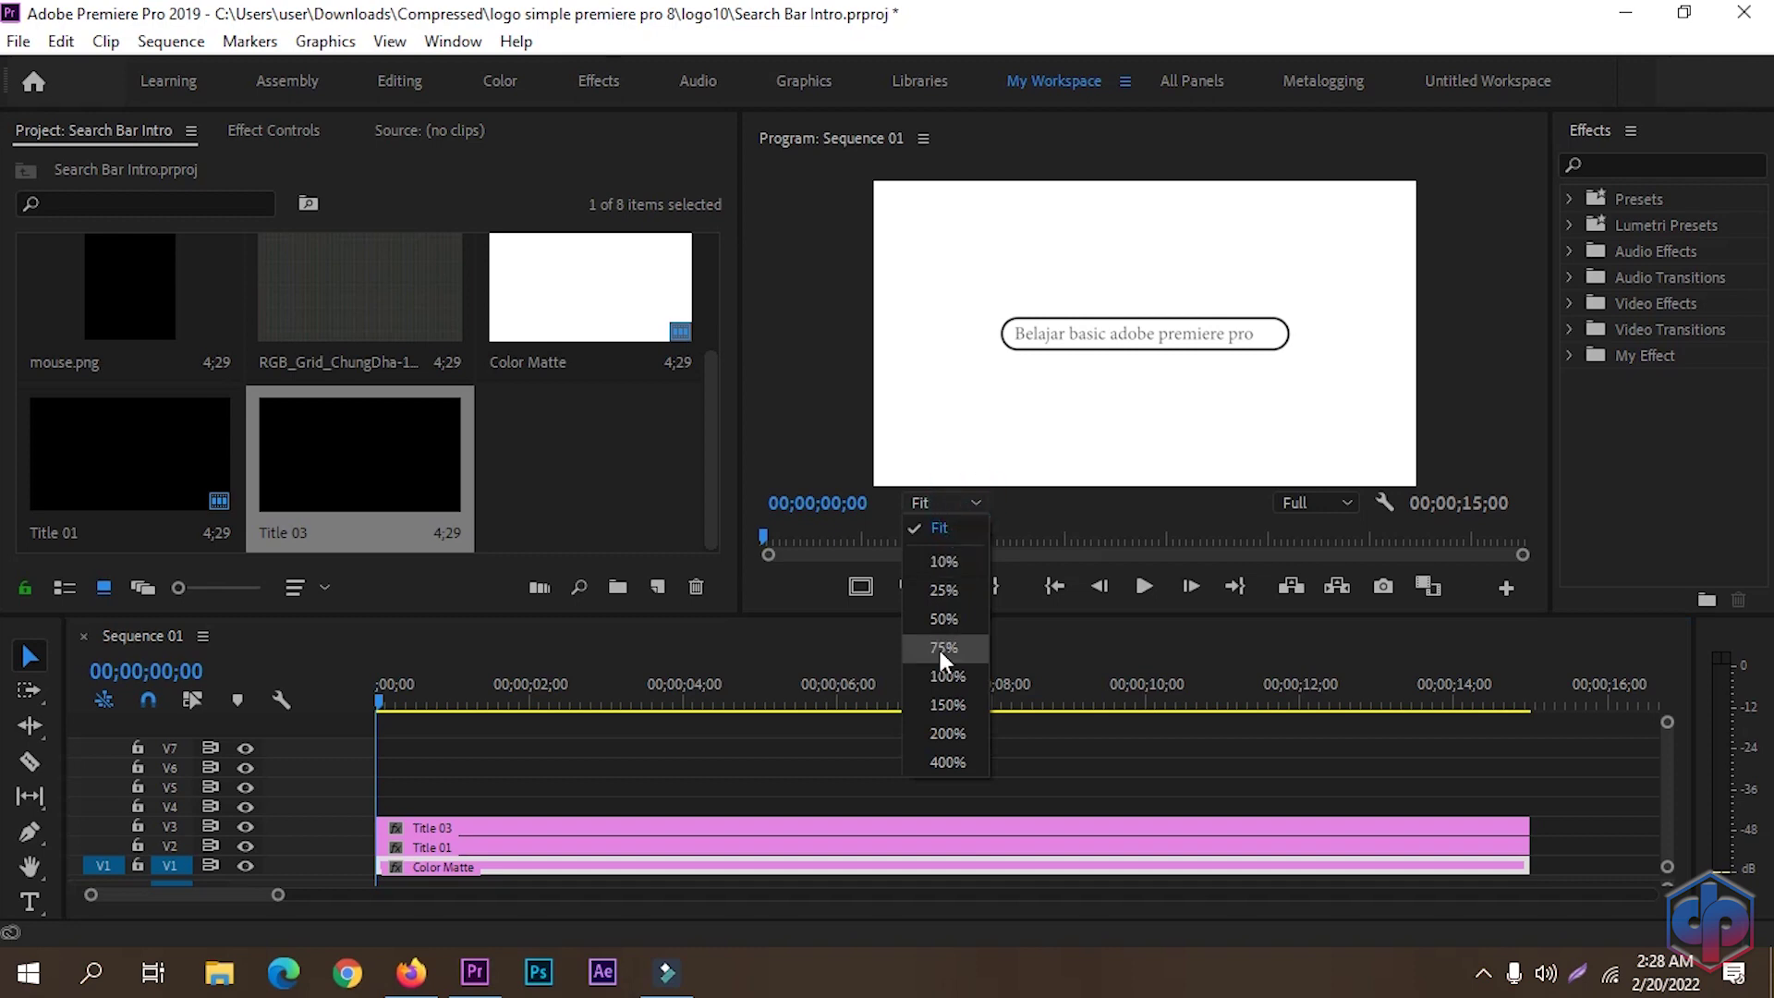
pyautogui.click(944, 619)
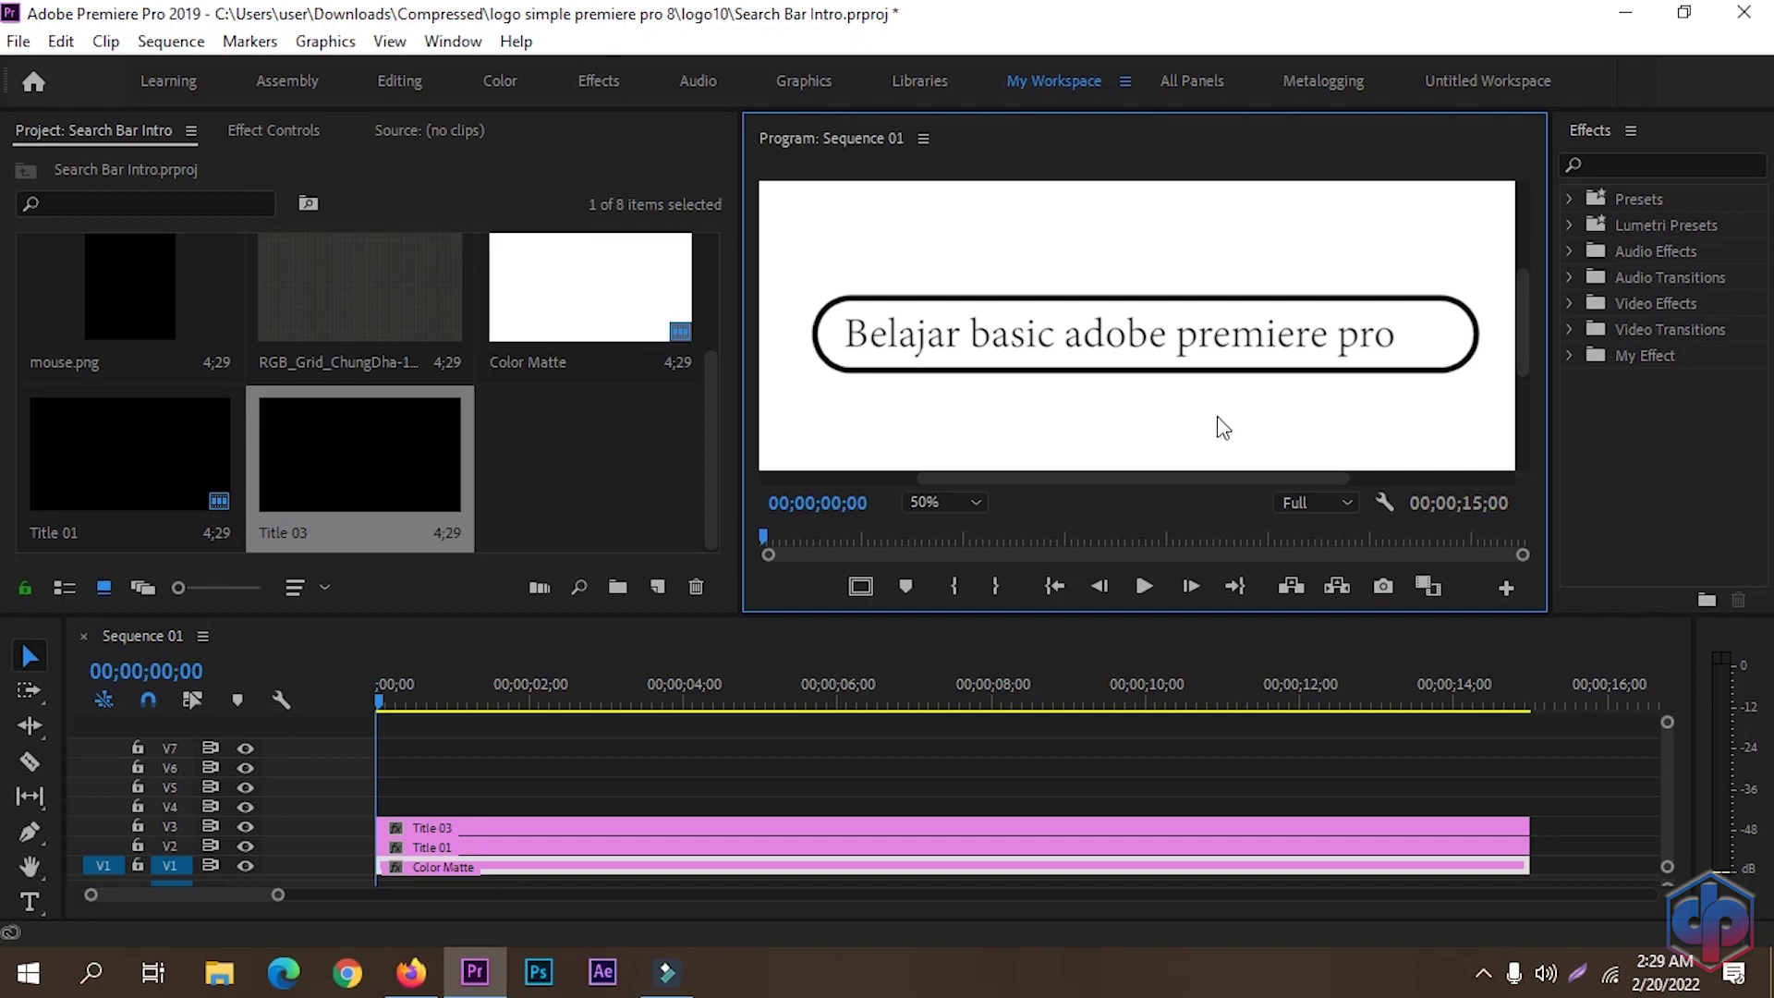
pyautogui.click(1604, 167)
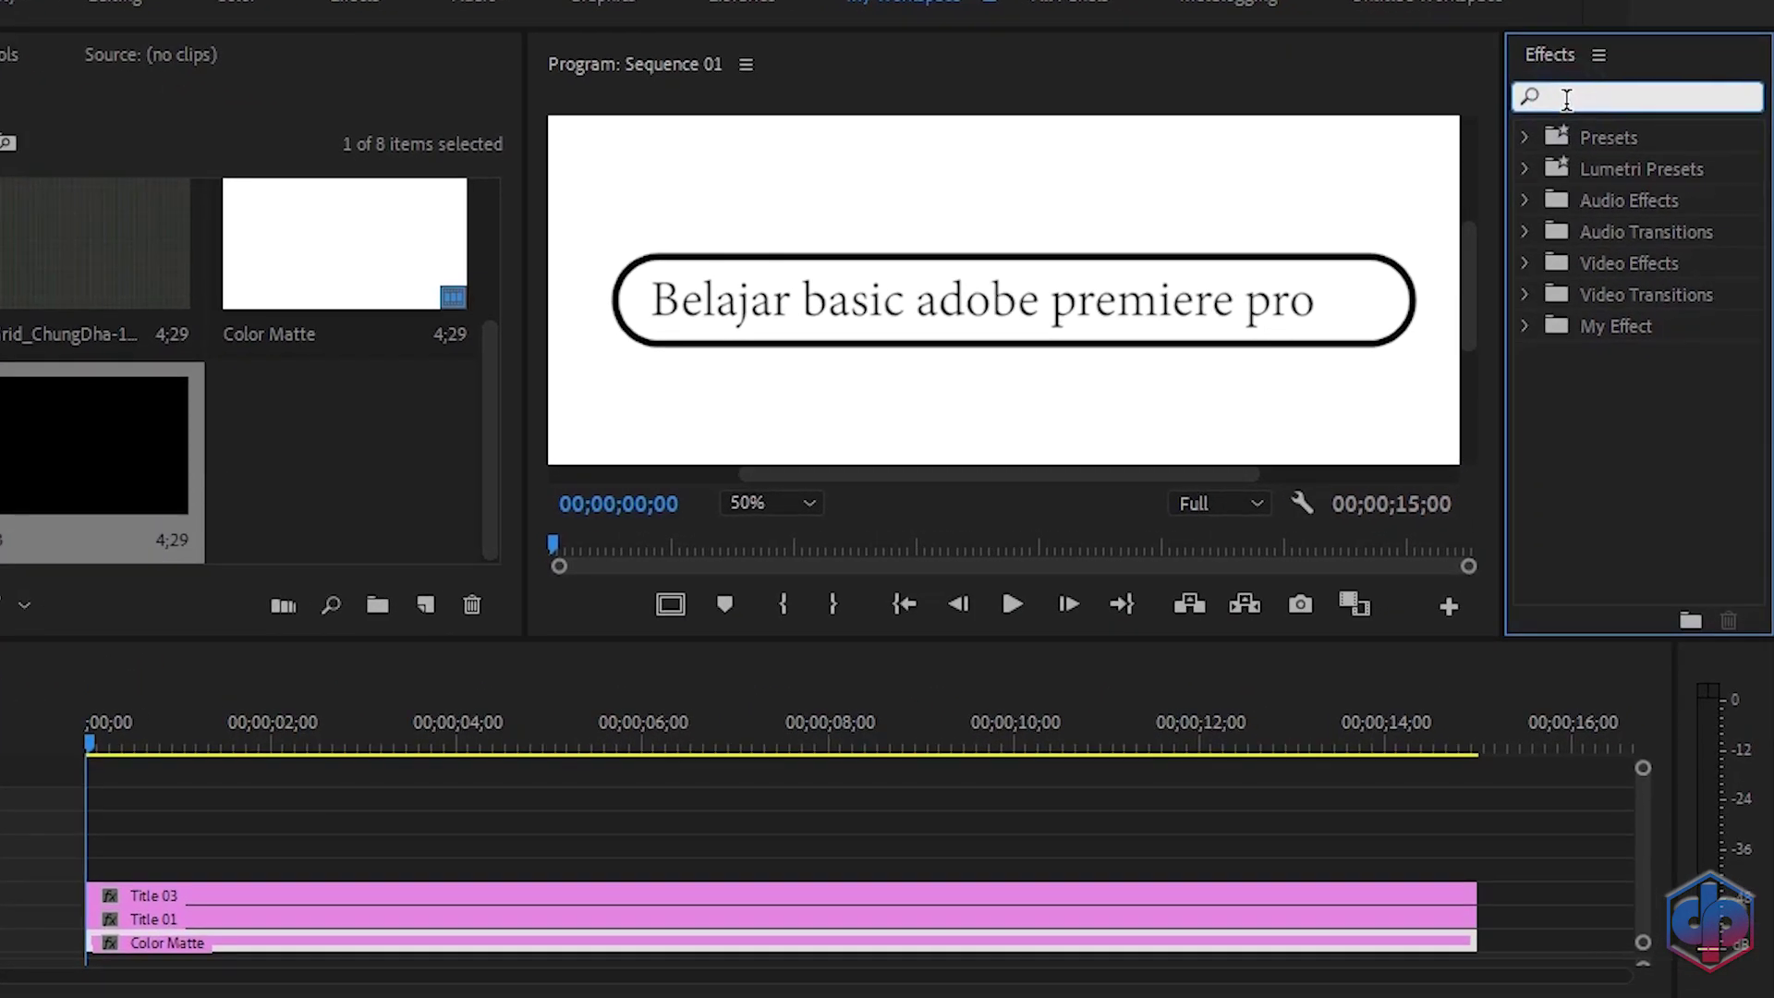
pyautogui.write('liner')
pyautogui.press('BackSpace')
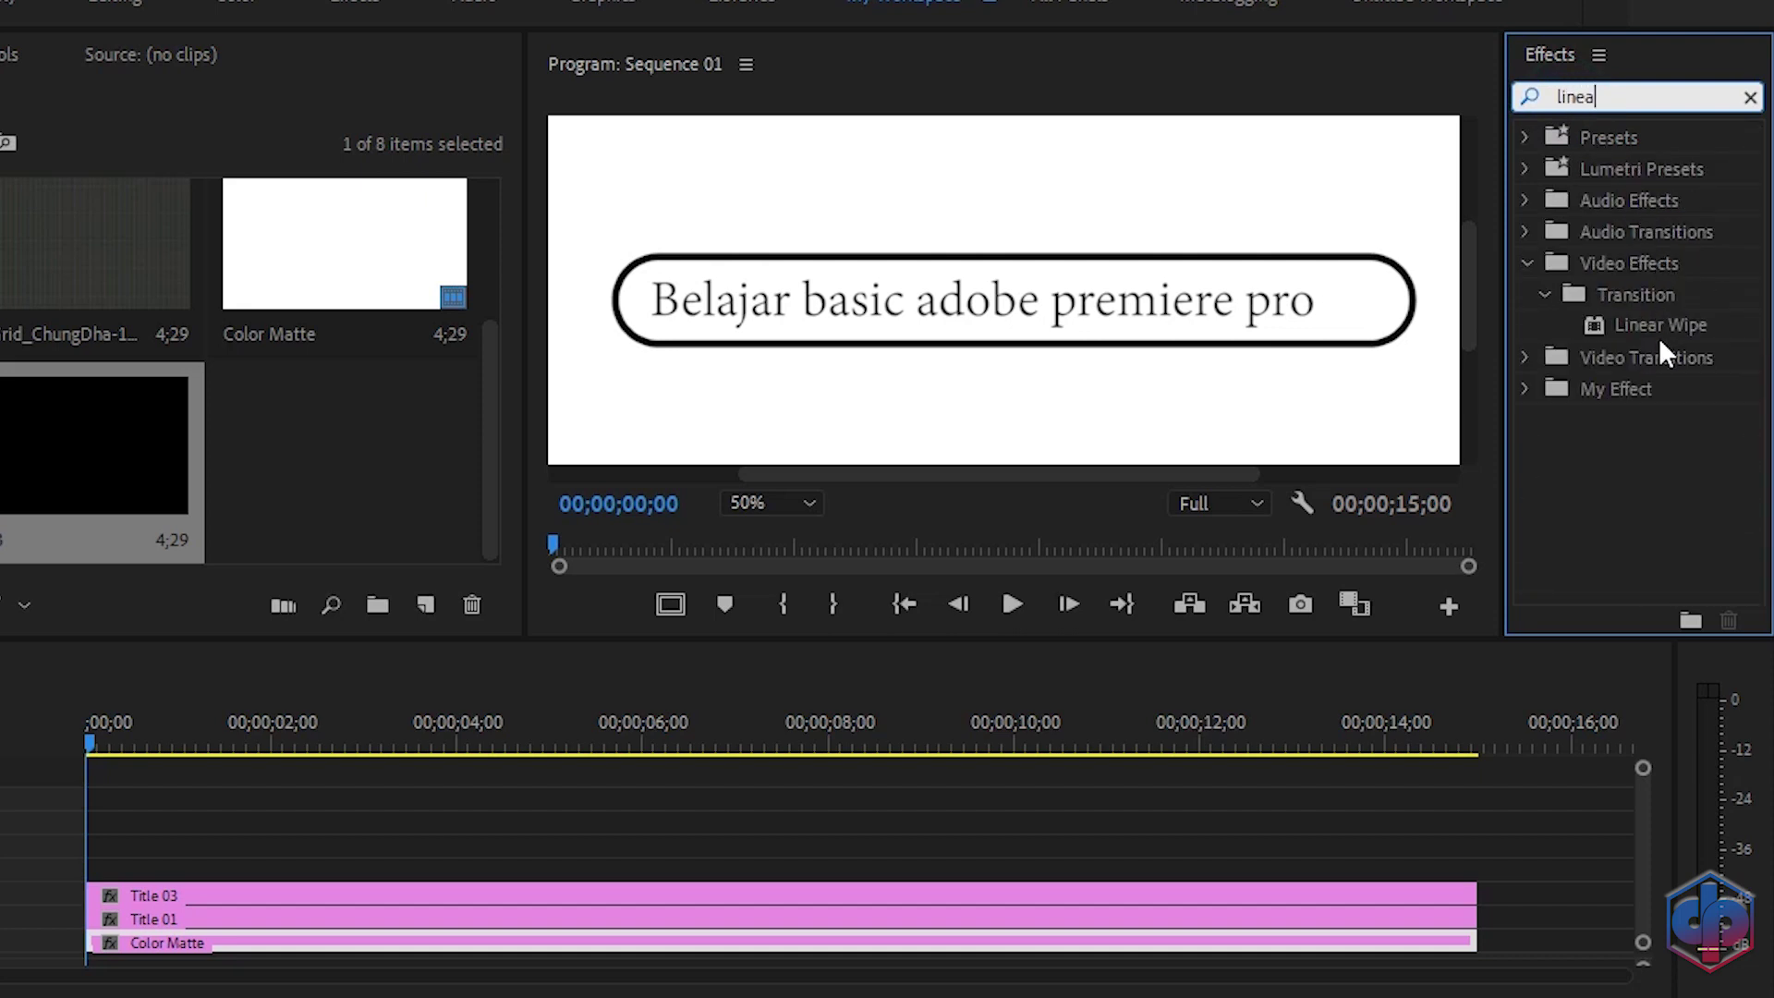
pyautogui.moveTo(1654, 329); pyautogui.dragTo(385, 894)
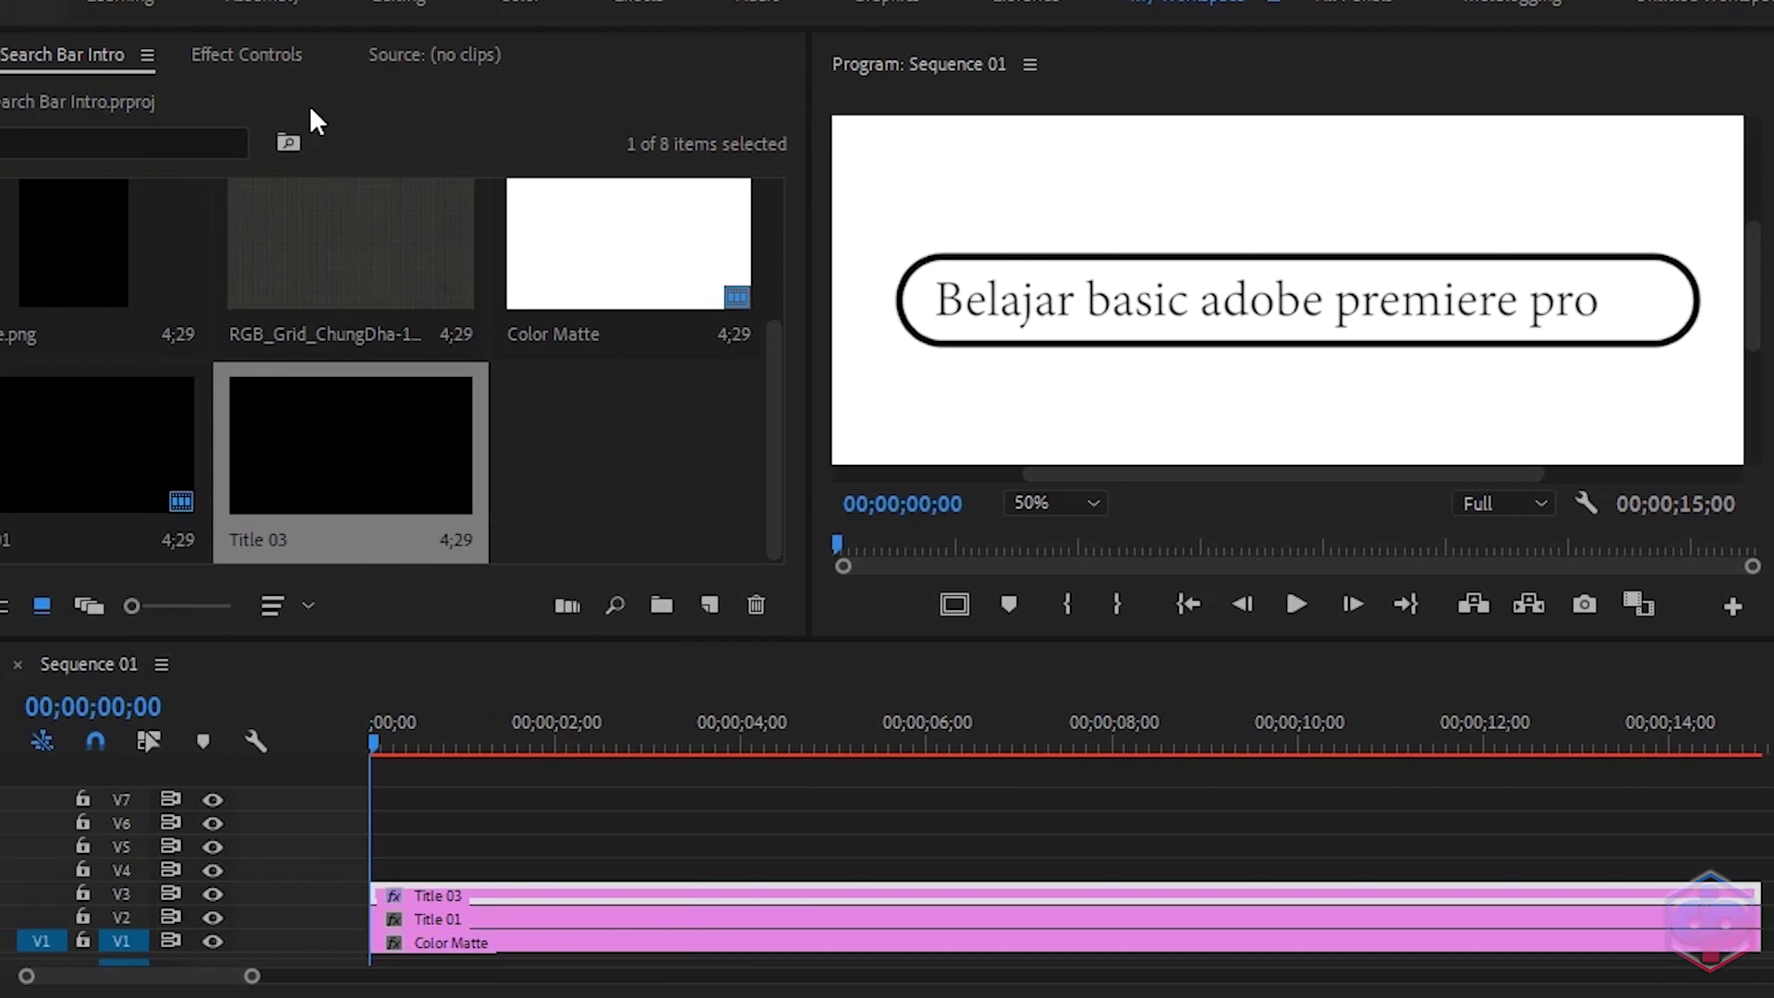
# - Set the wipe angle of the text title's Linear Wipe to 270°
pyautogui.click(247, 55)
pyautogui.scroll(-3, 695, 287)
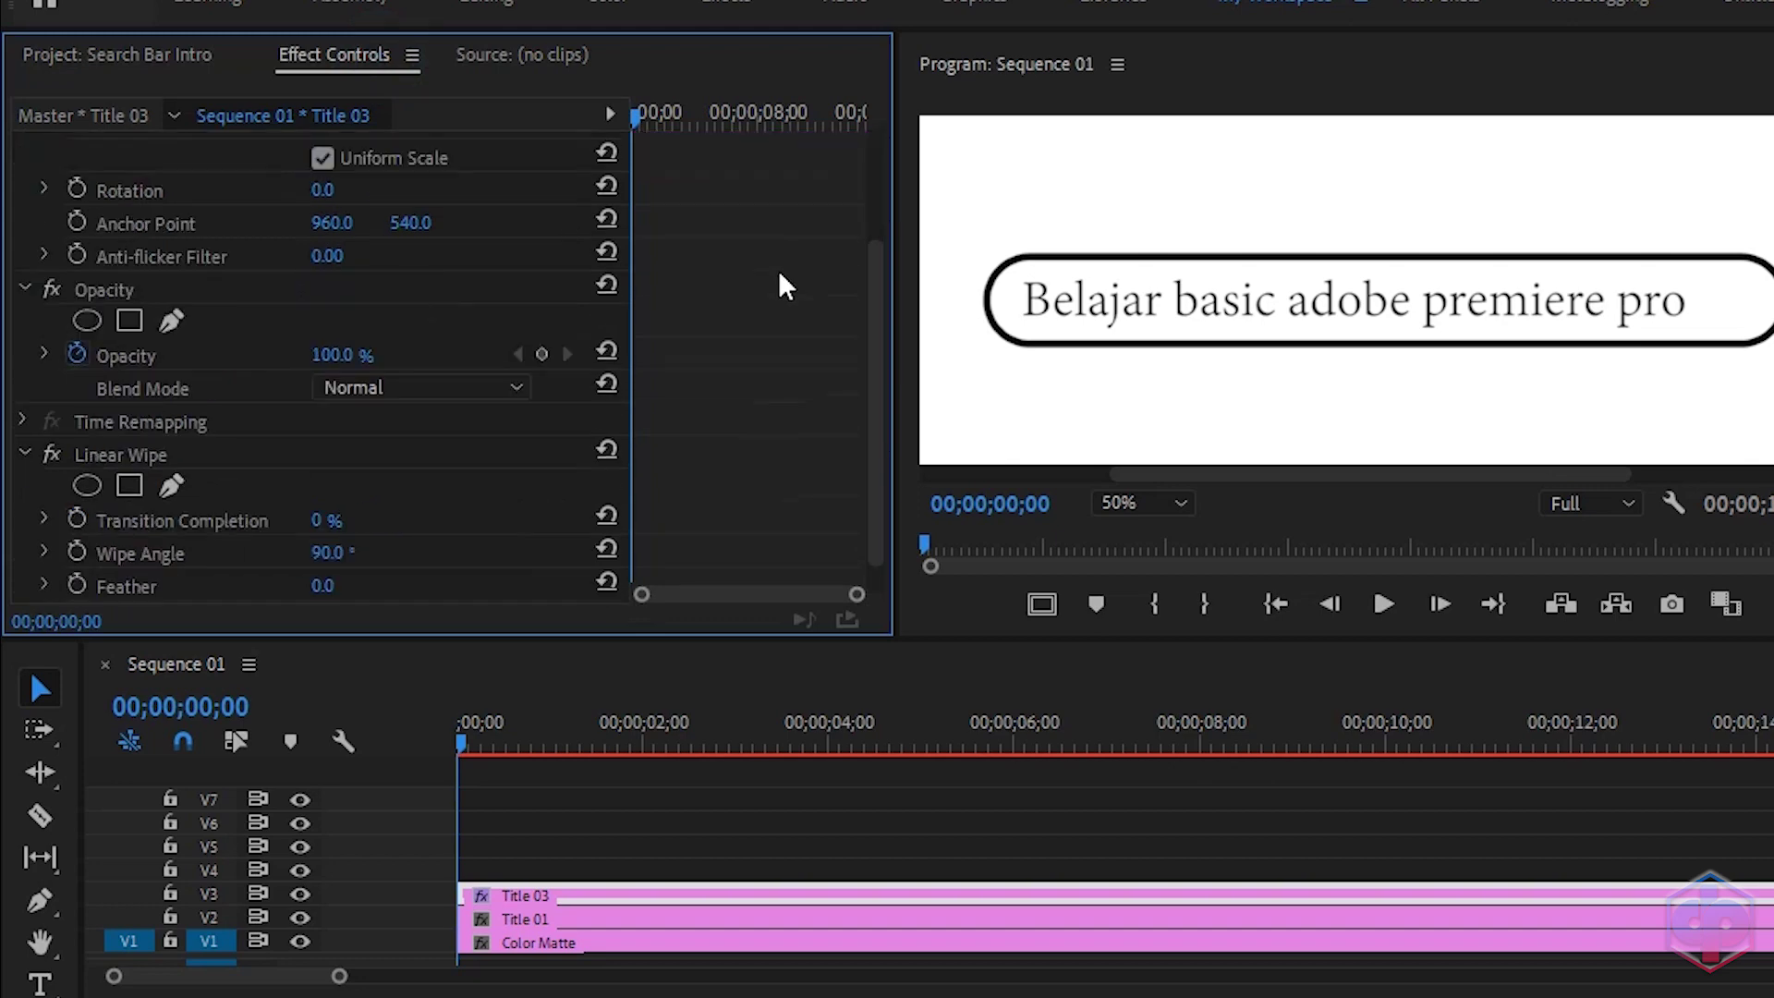
pyautogui.scroll(-1, 778, 285)
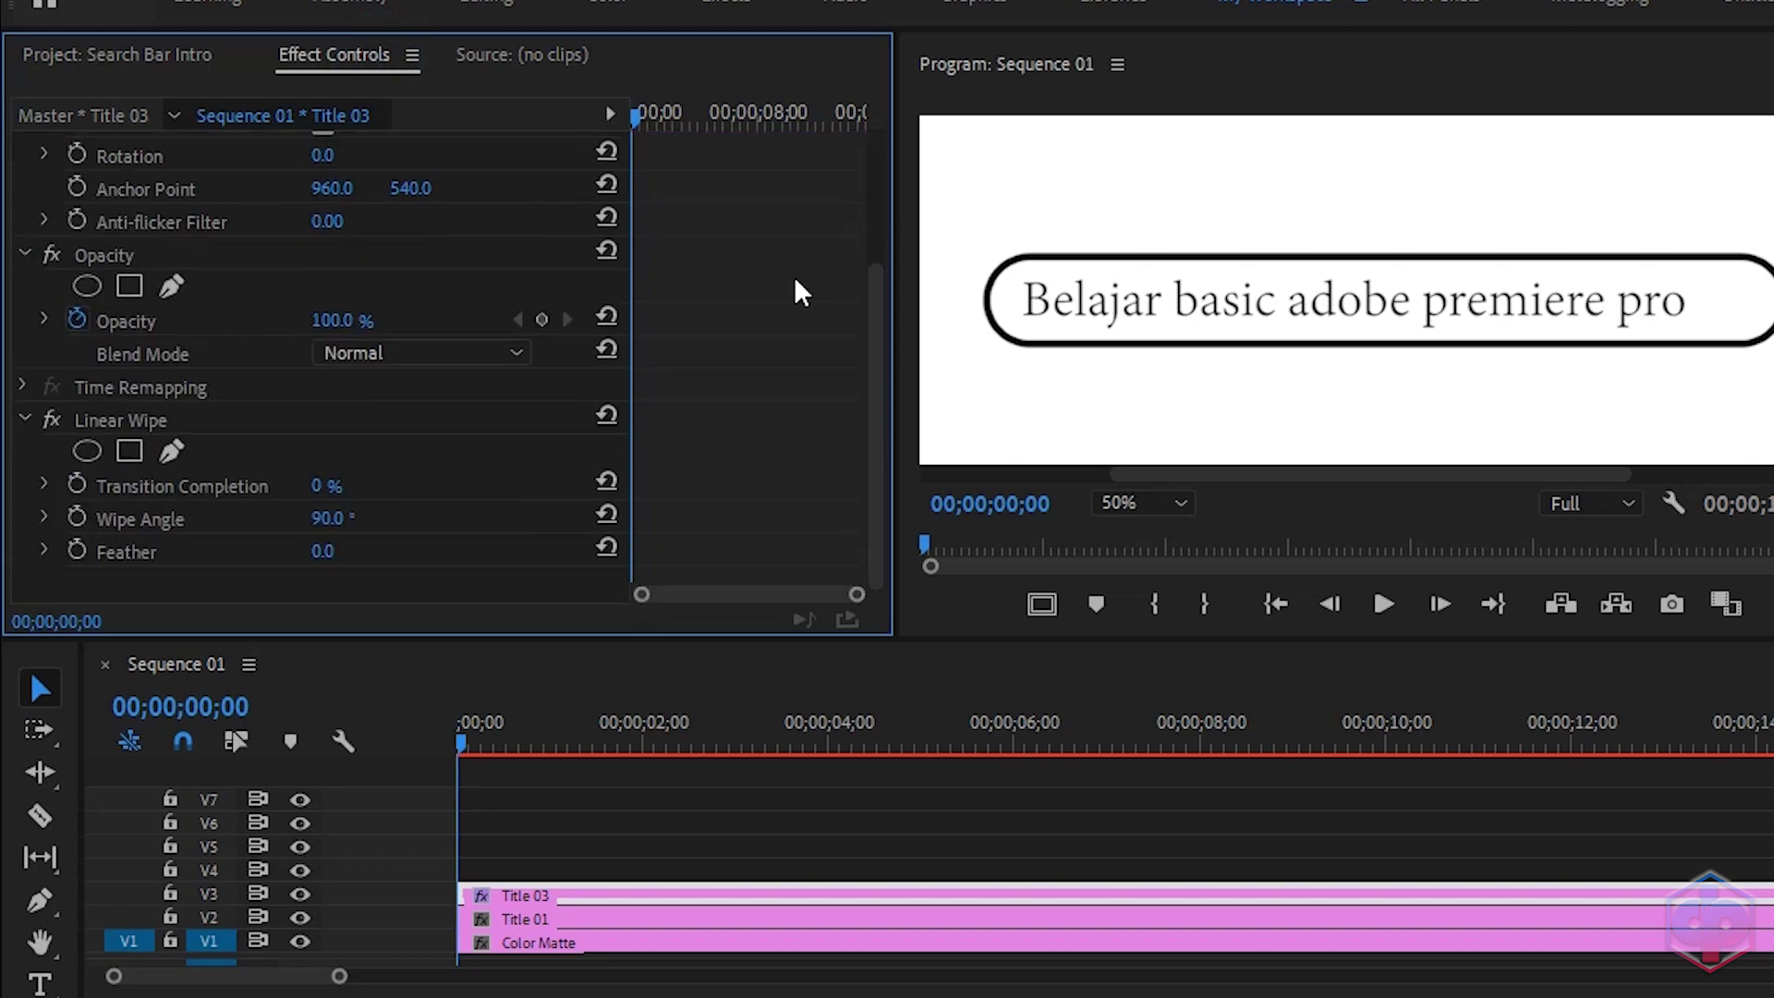
pyautogui.click(330, 519)
pyautogui.write('270')
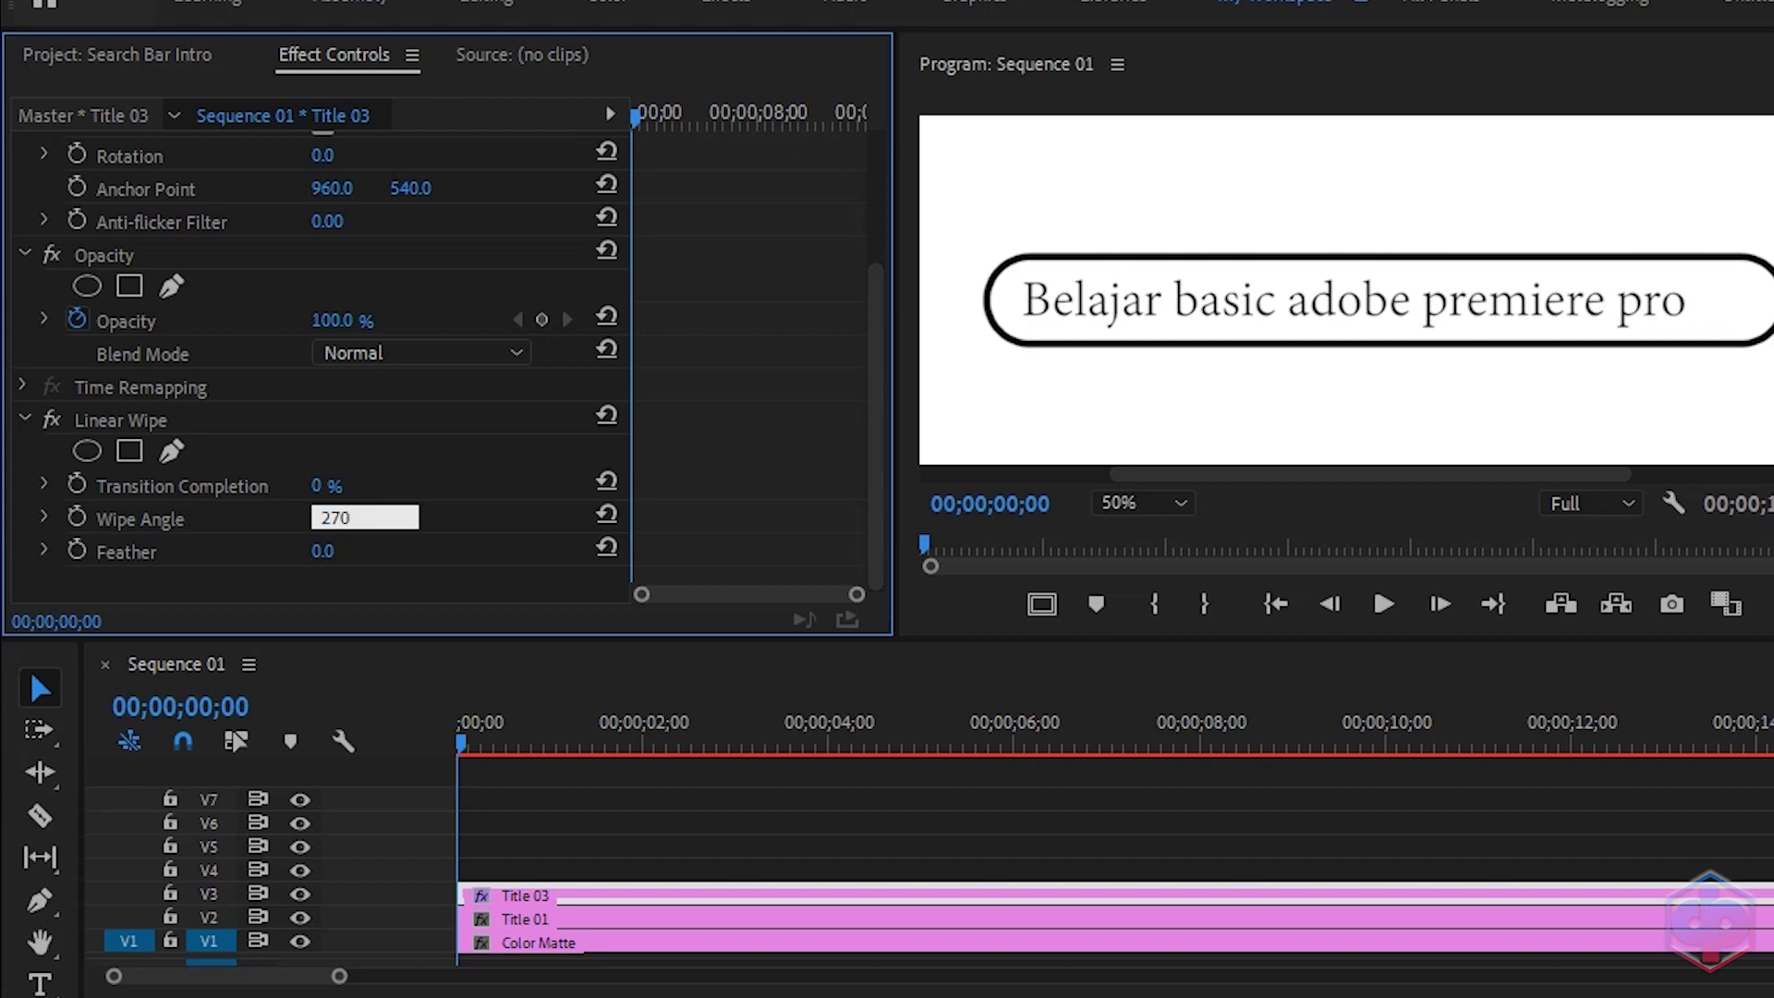
pyautogui.press('Return')
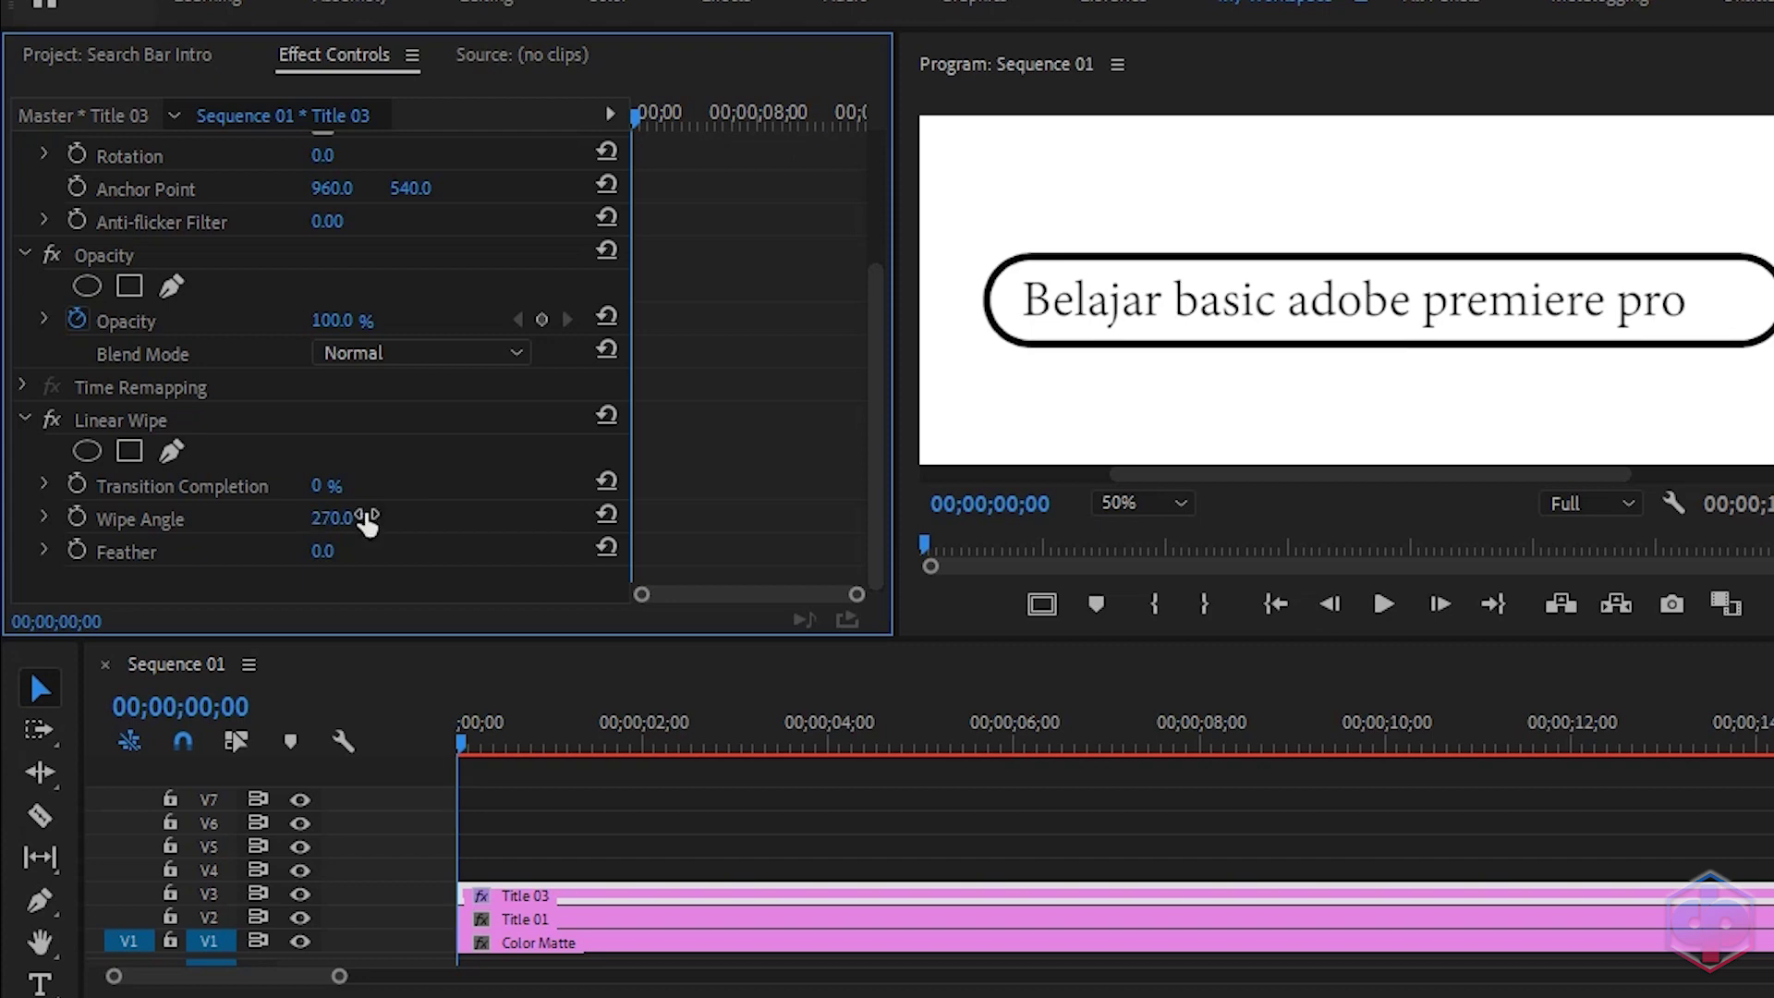
# - Keyframe the Linear Wipe's Transition Completion at 0% at 00;00;10;00 and 100% at the sequence start, and play back the text reveal
pyautogui.click(1393, 744)
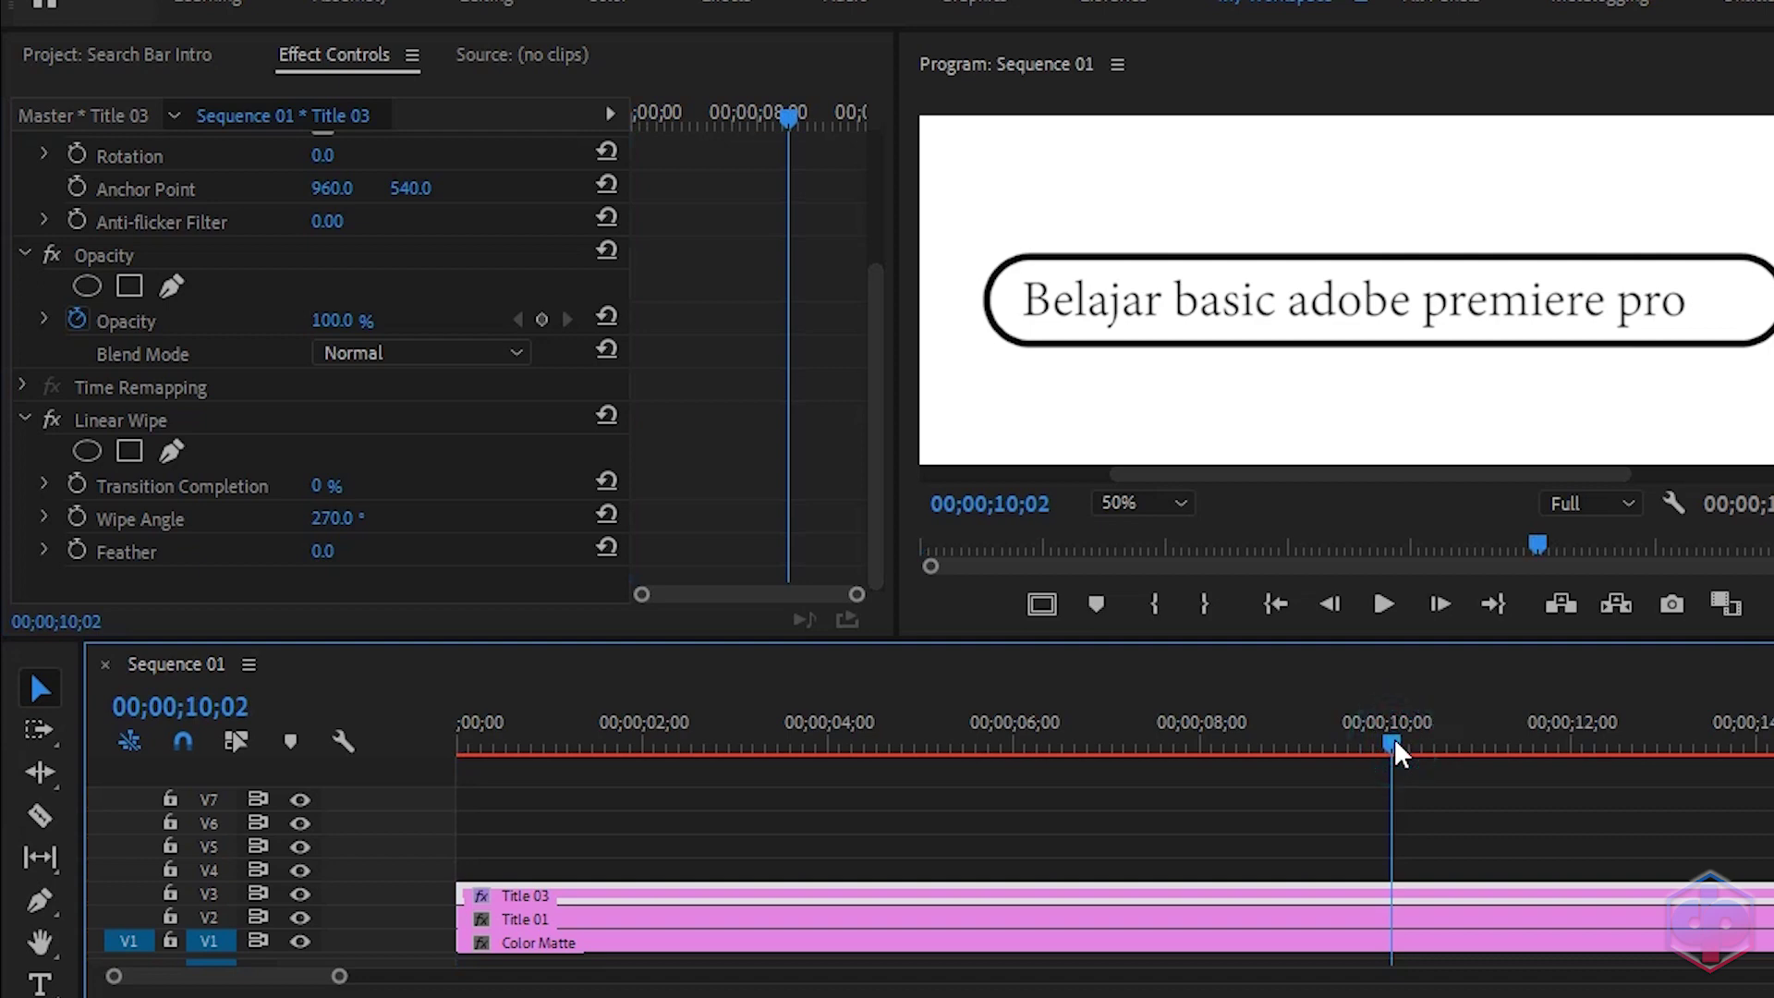
pyautogui.press('Left')
pyautogui.press('Left')
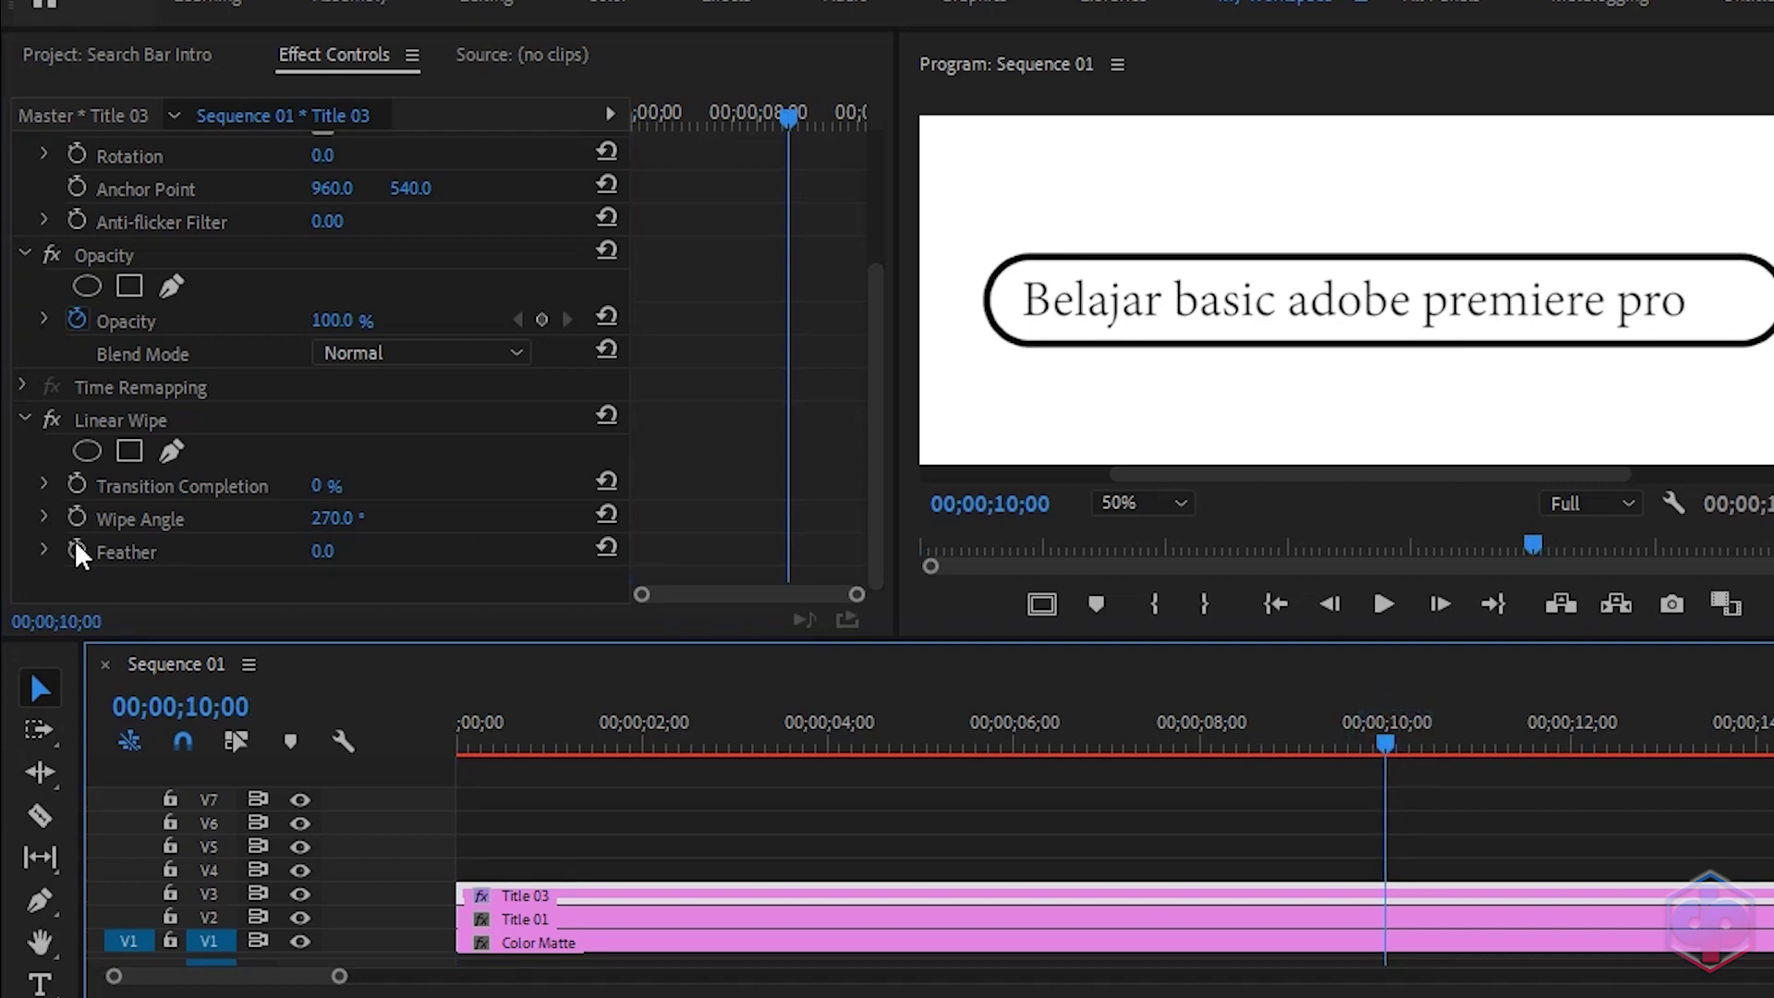
pyautogui.click(77, 482)
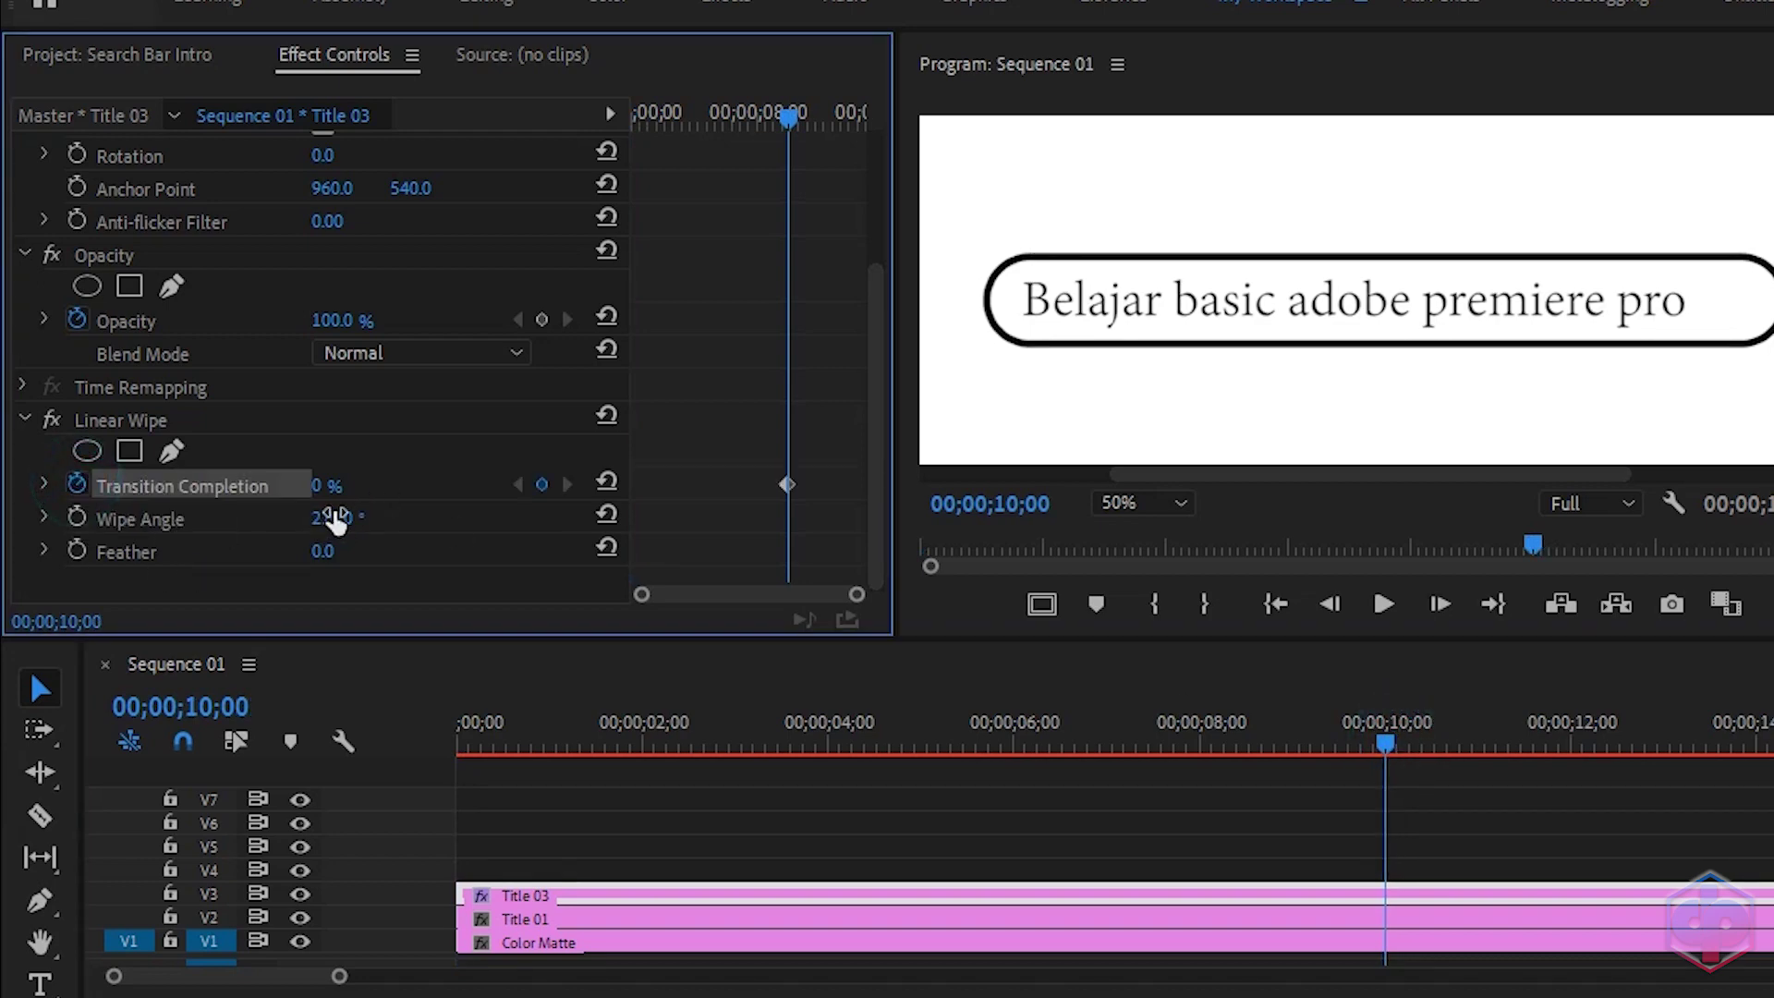
pyautogui.moveTo(796, 113); pyautogui.dragTo(531, 131)
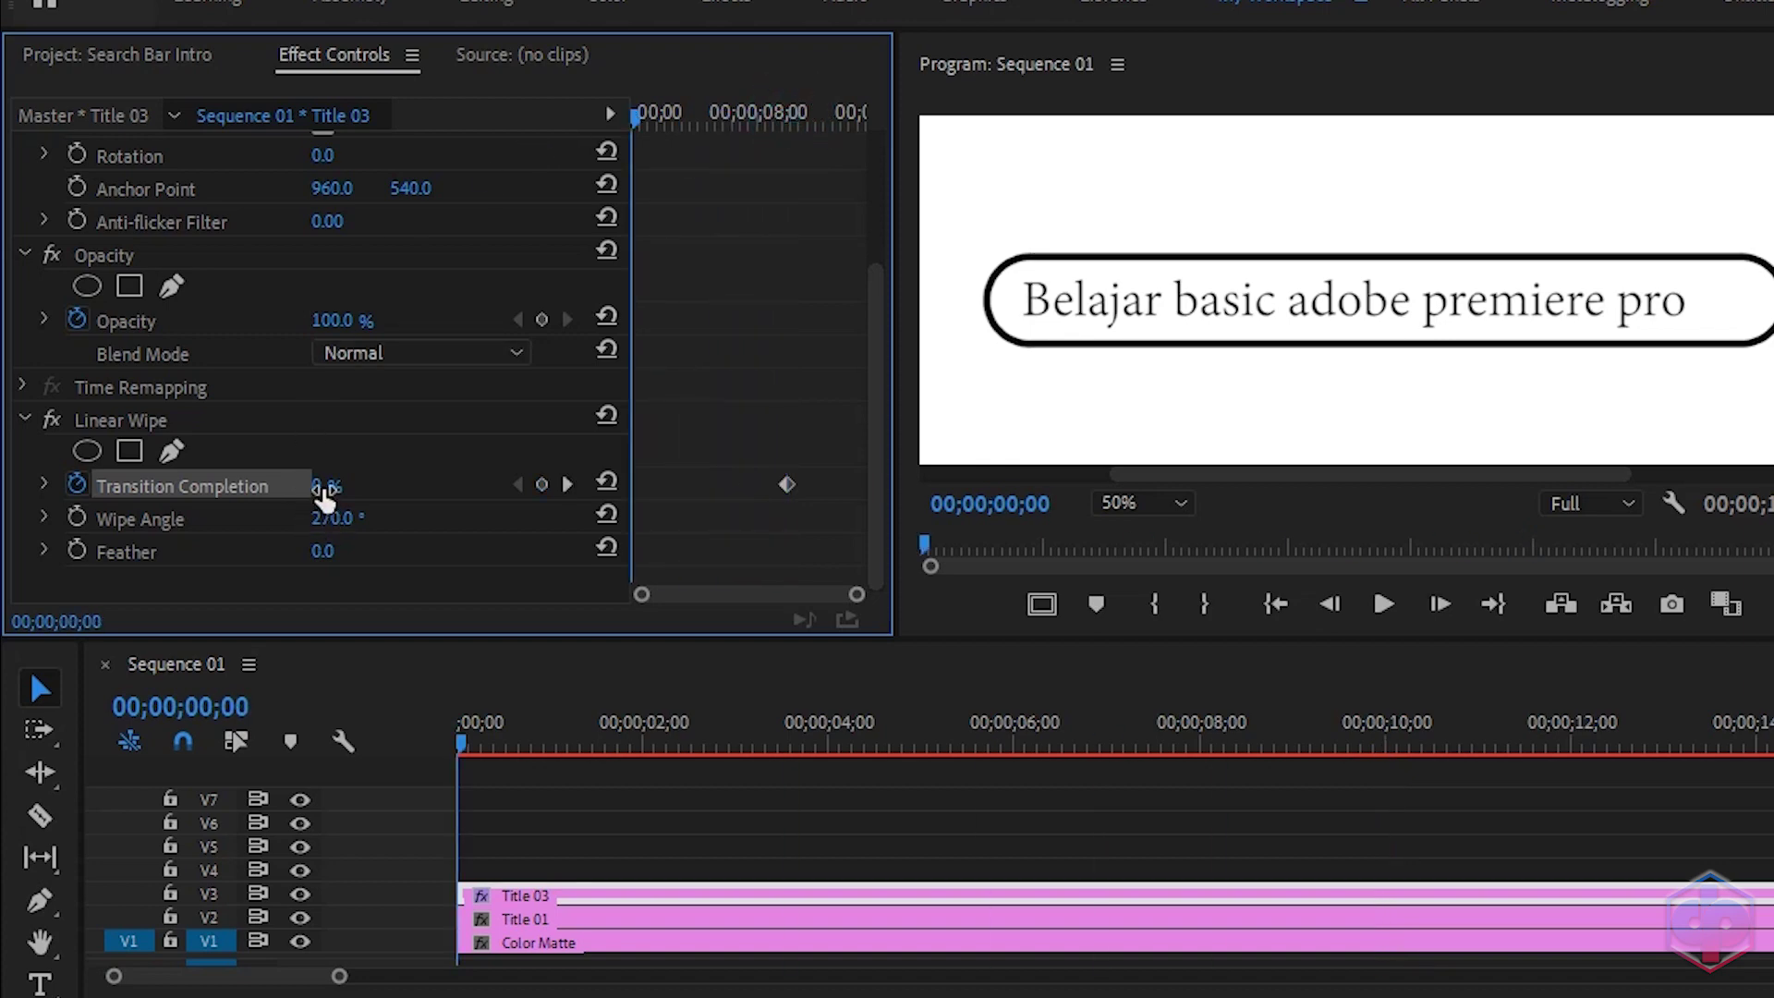
pyautogui.moveTo(323, 494); pyautogui.dragTo(425, 494)
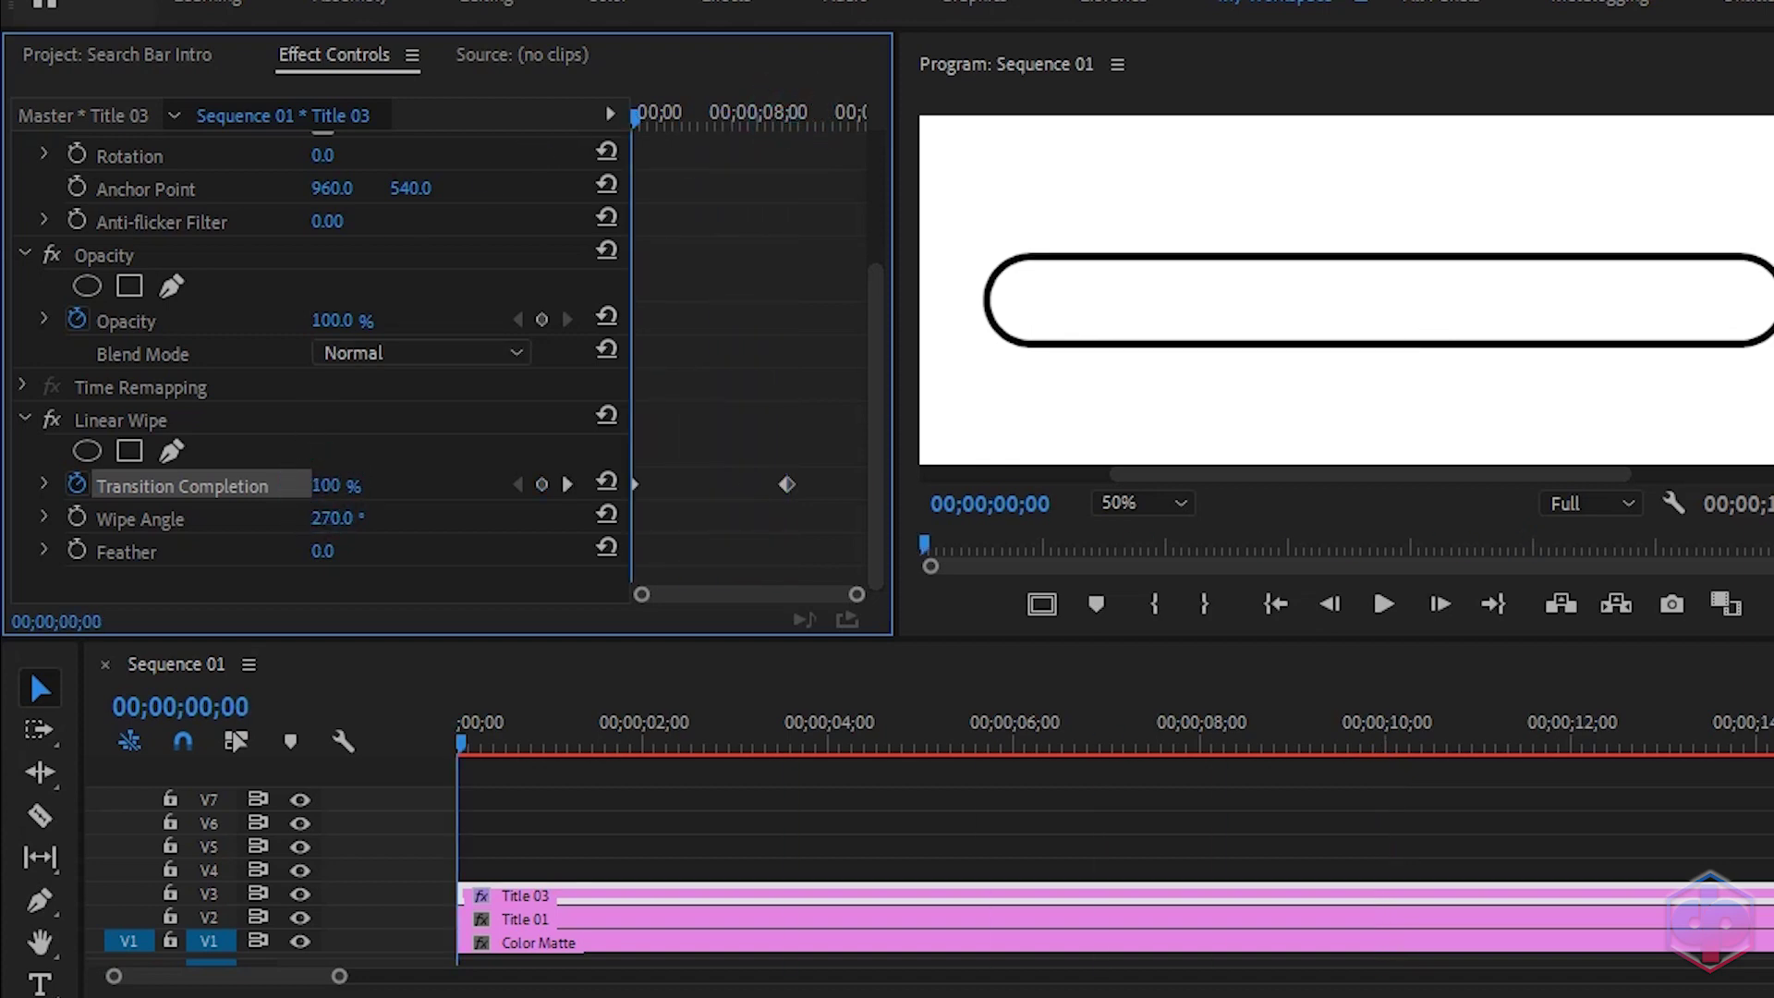
pyautogui.press('space')
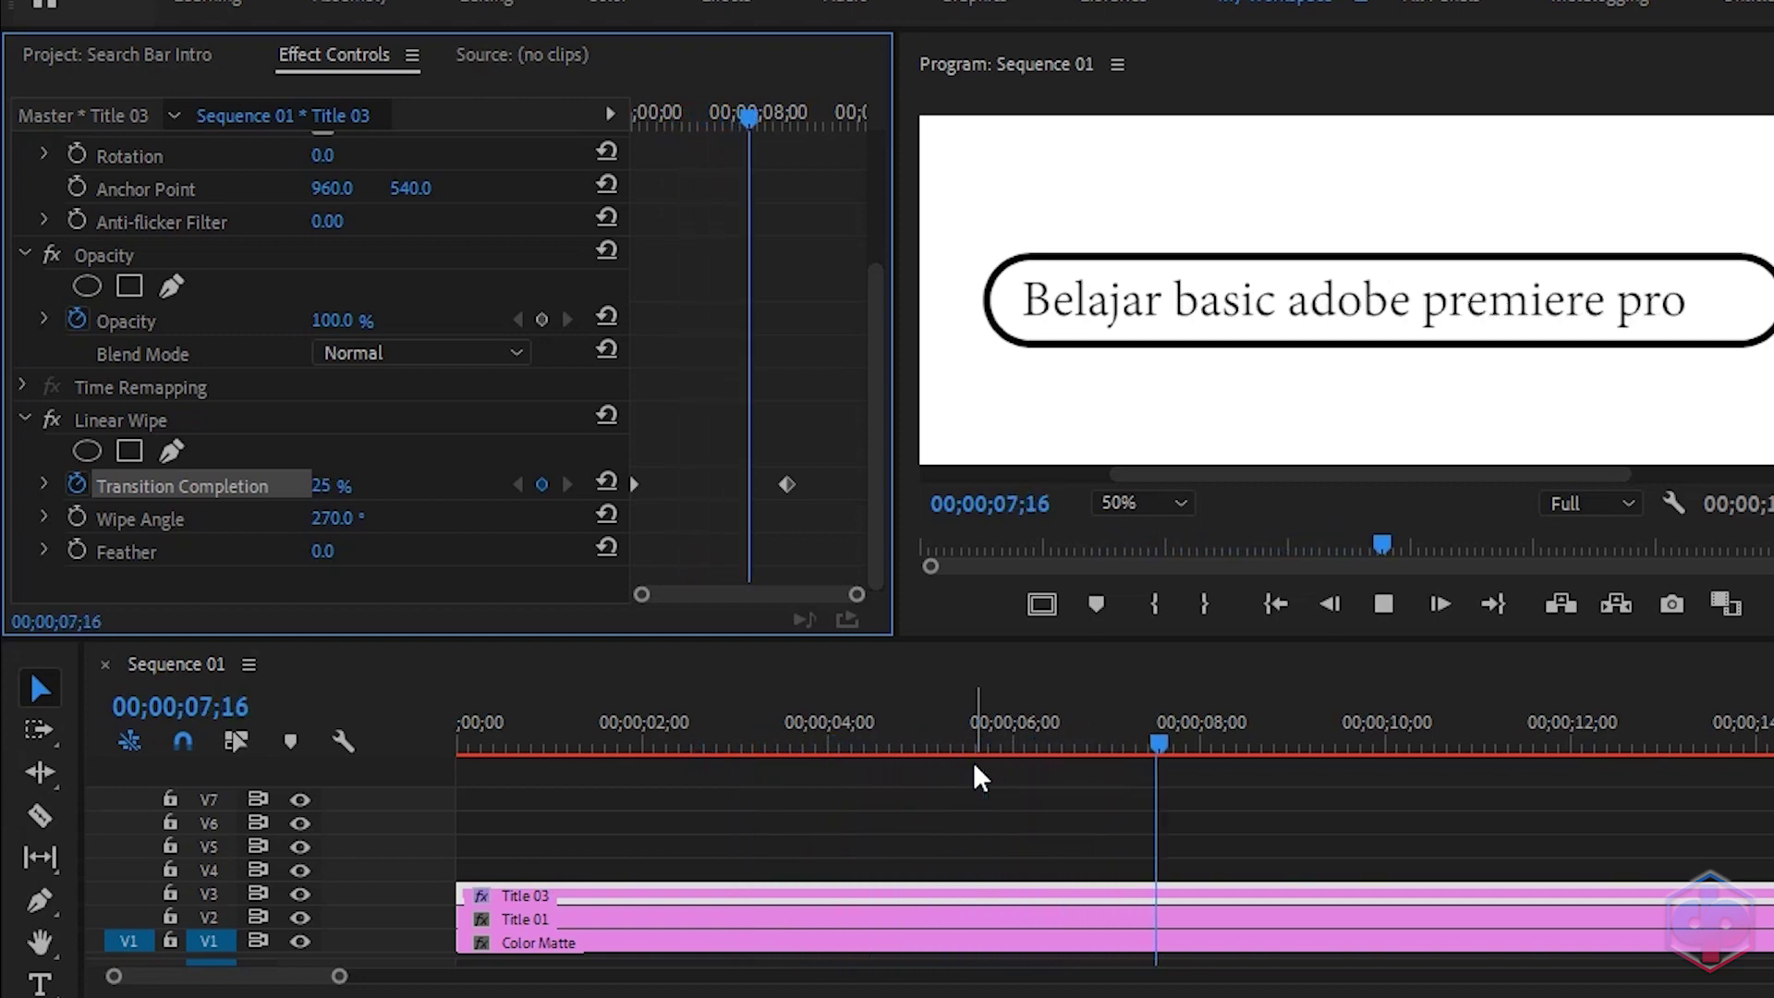
pyautogui.press('space')
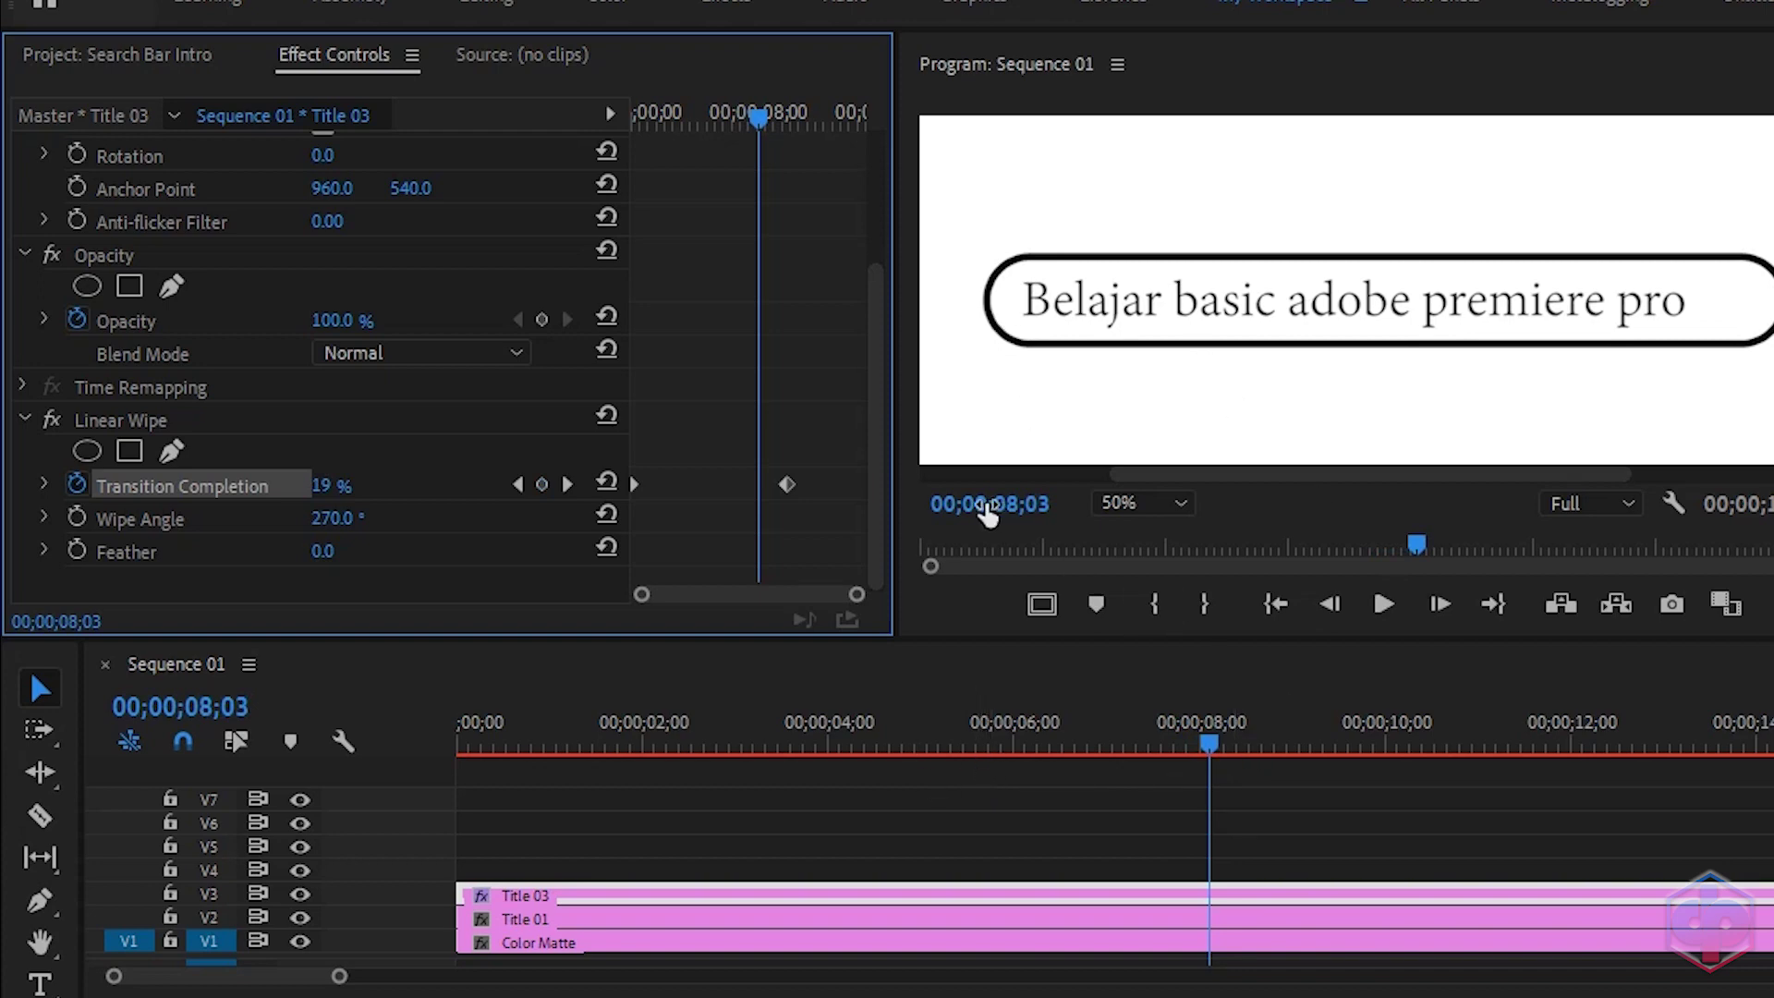
# - Try a faster text reveal by moving the wipe's end keyframe earlier, play it back, and undo the move
pyautogui.moveTo(780, 479); pyautogui.dragTo(711, 476)
pyautogui.moveTo(768, 103); pyautogui.dragTo(525, 113)
pyautogui.press('space')
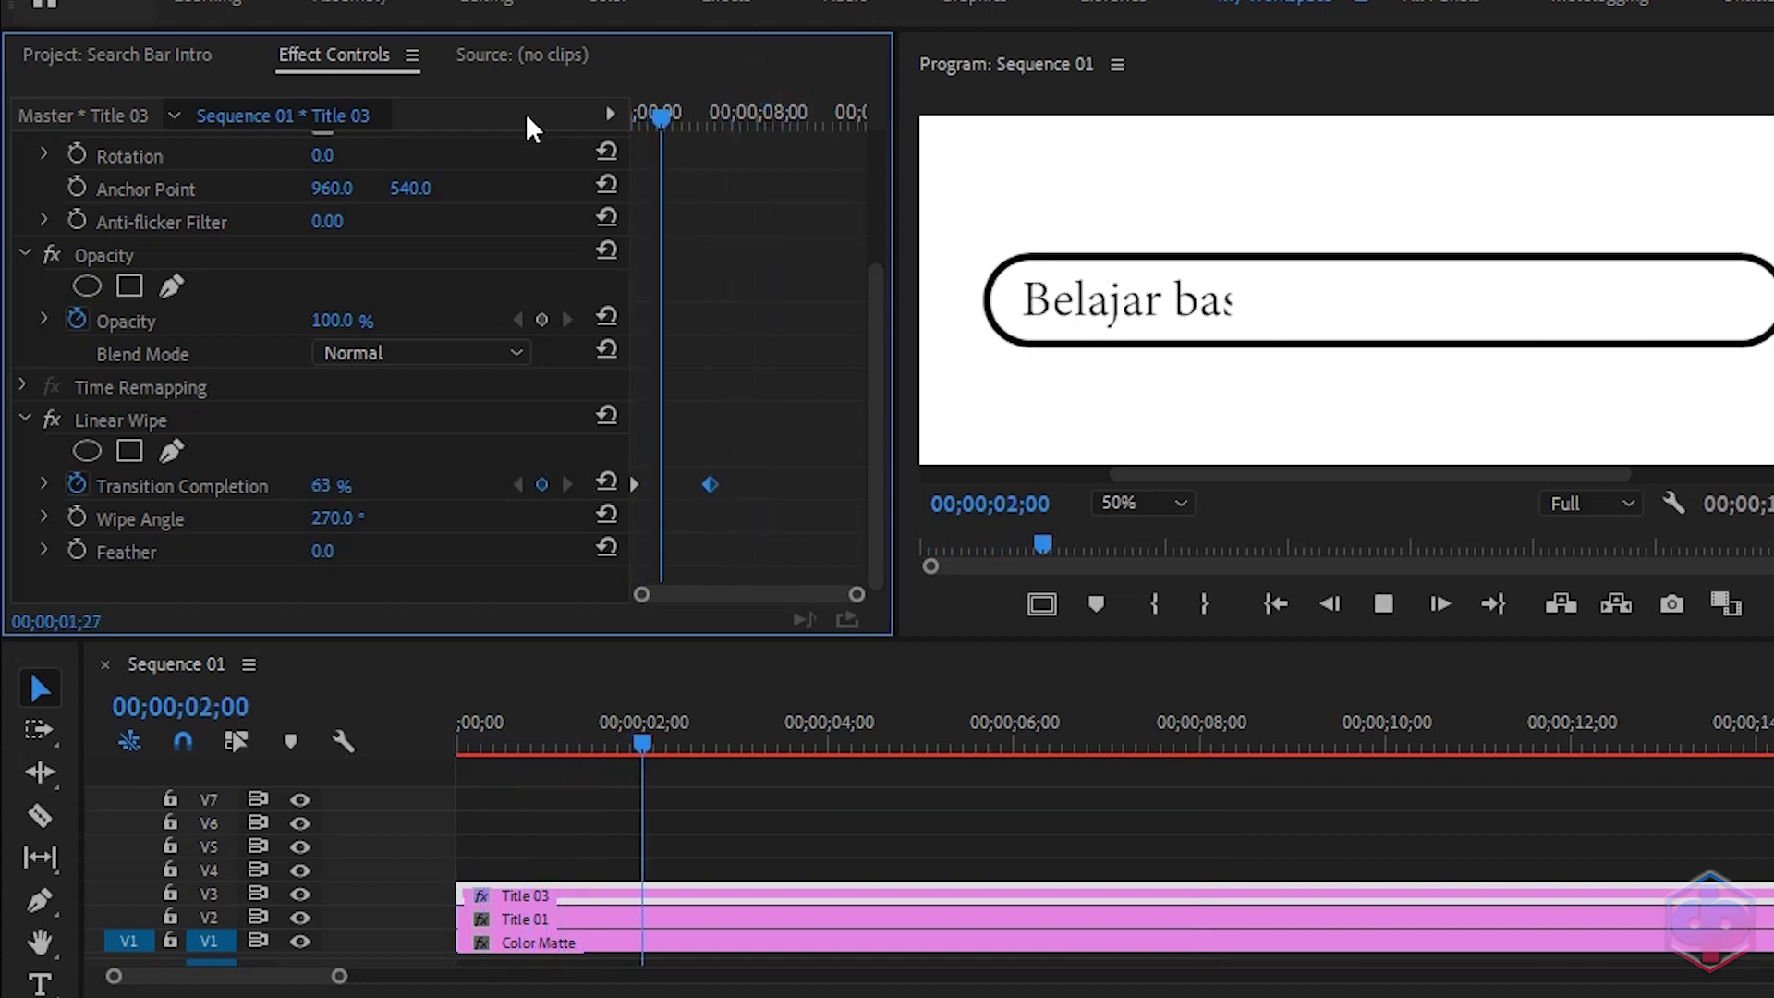
pyautogui.press('space')
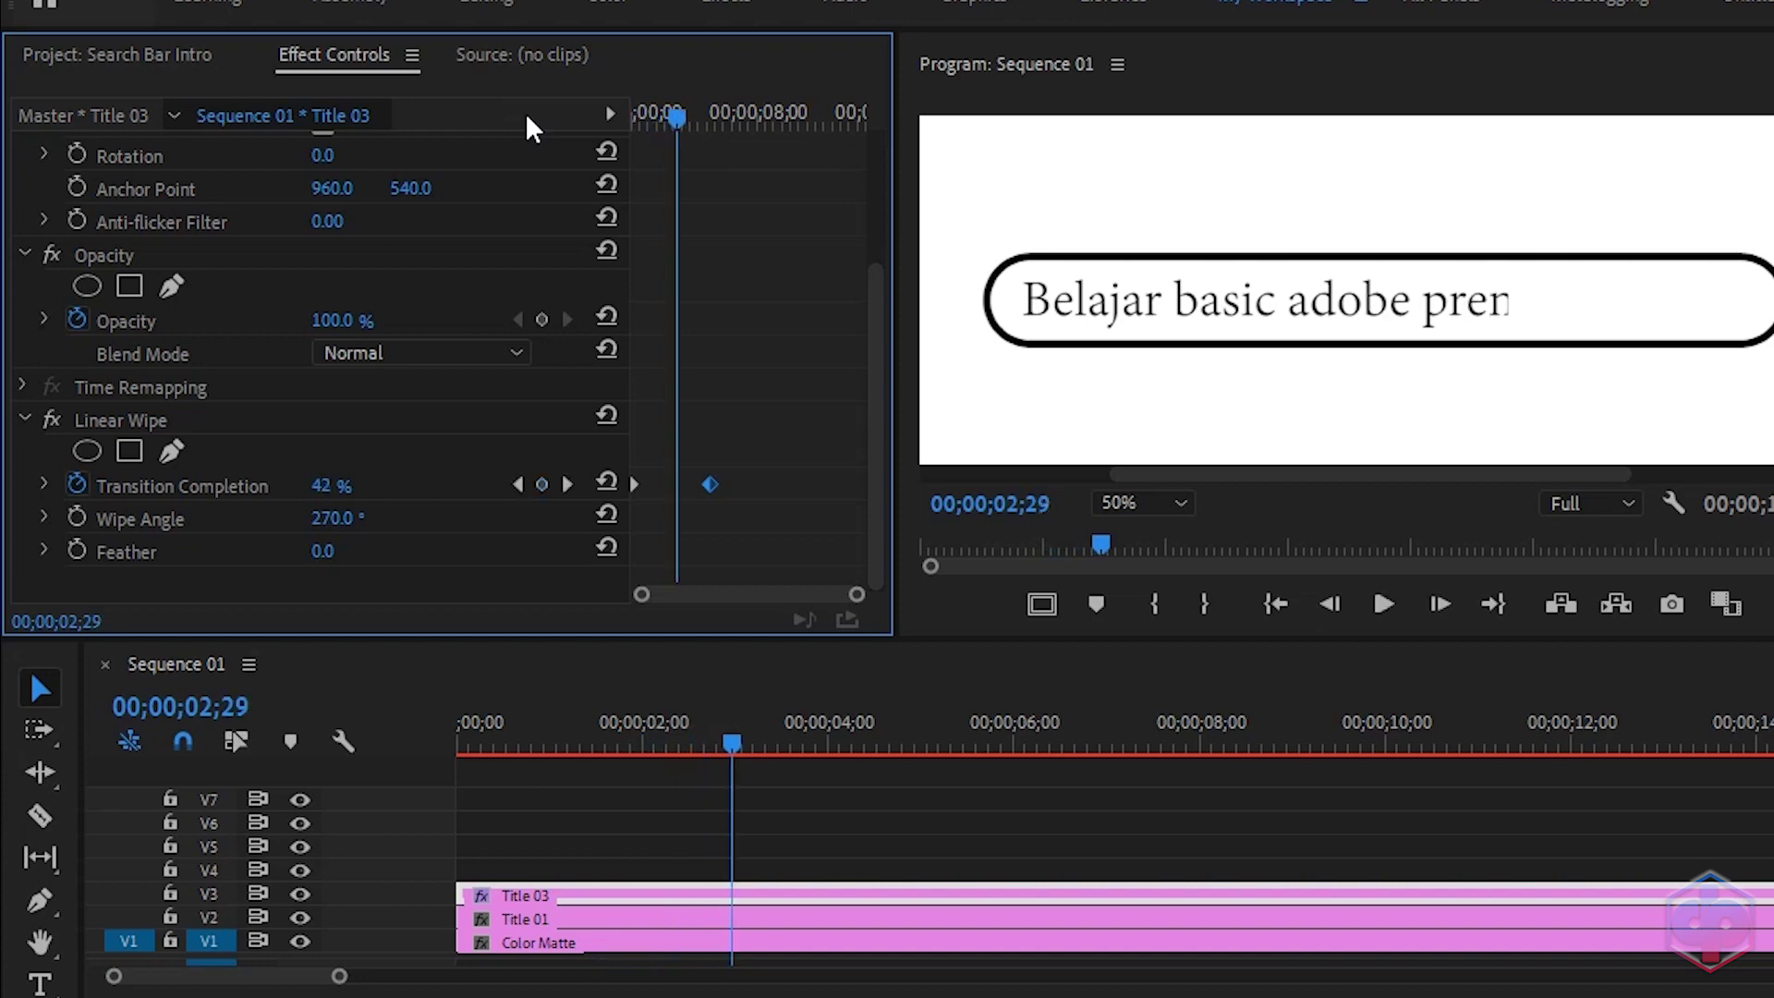
pyautogui.hotkey('ctrl', 'z')
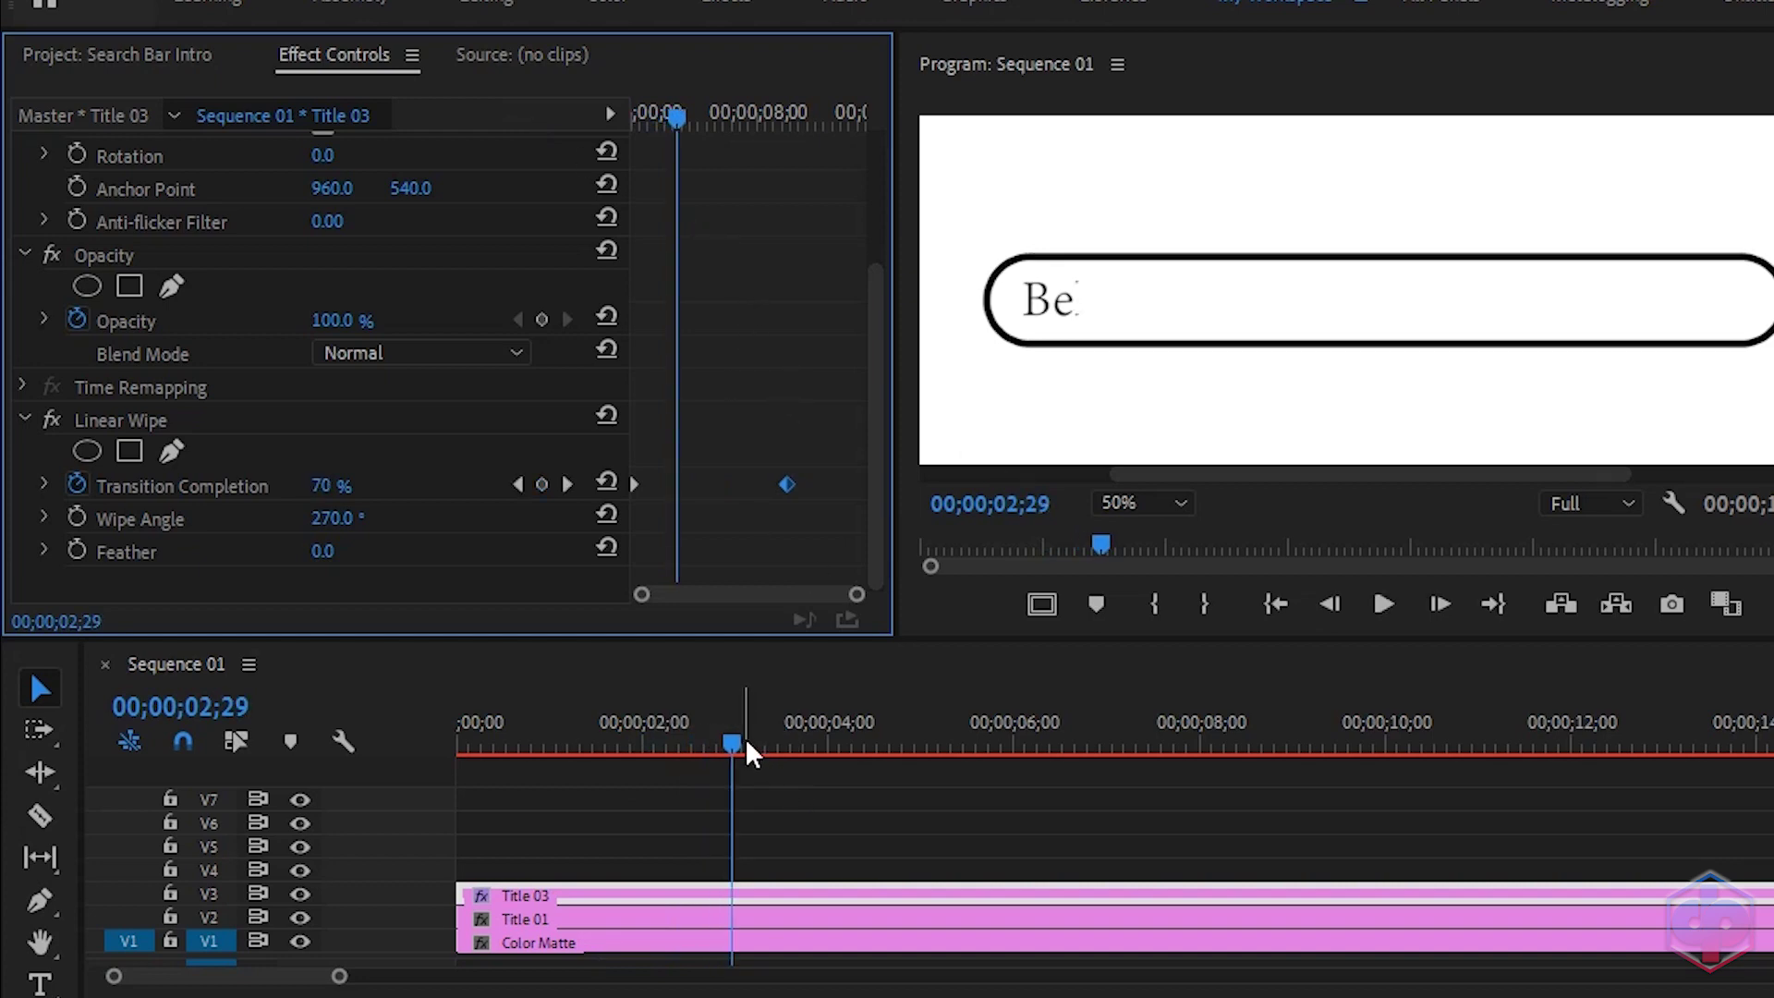
# - Create a 1920 × 1080 black video and place it on track V4 from the sequence start to the end of the clips below
pyautogui.moveTo(737, 736); pyautogui.dragTo(822, 761)
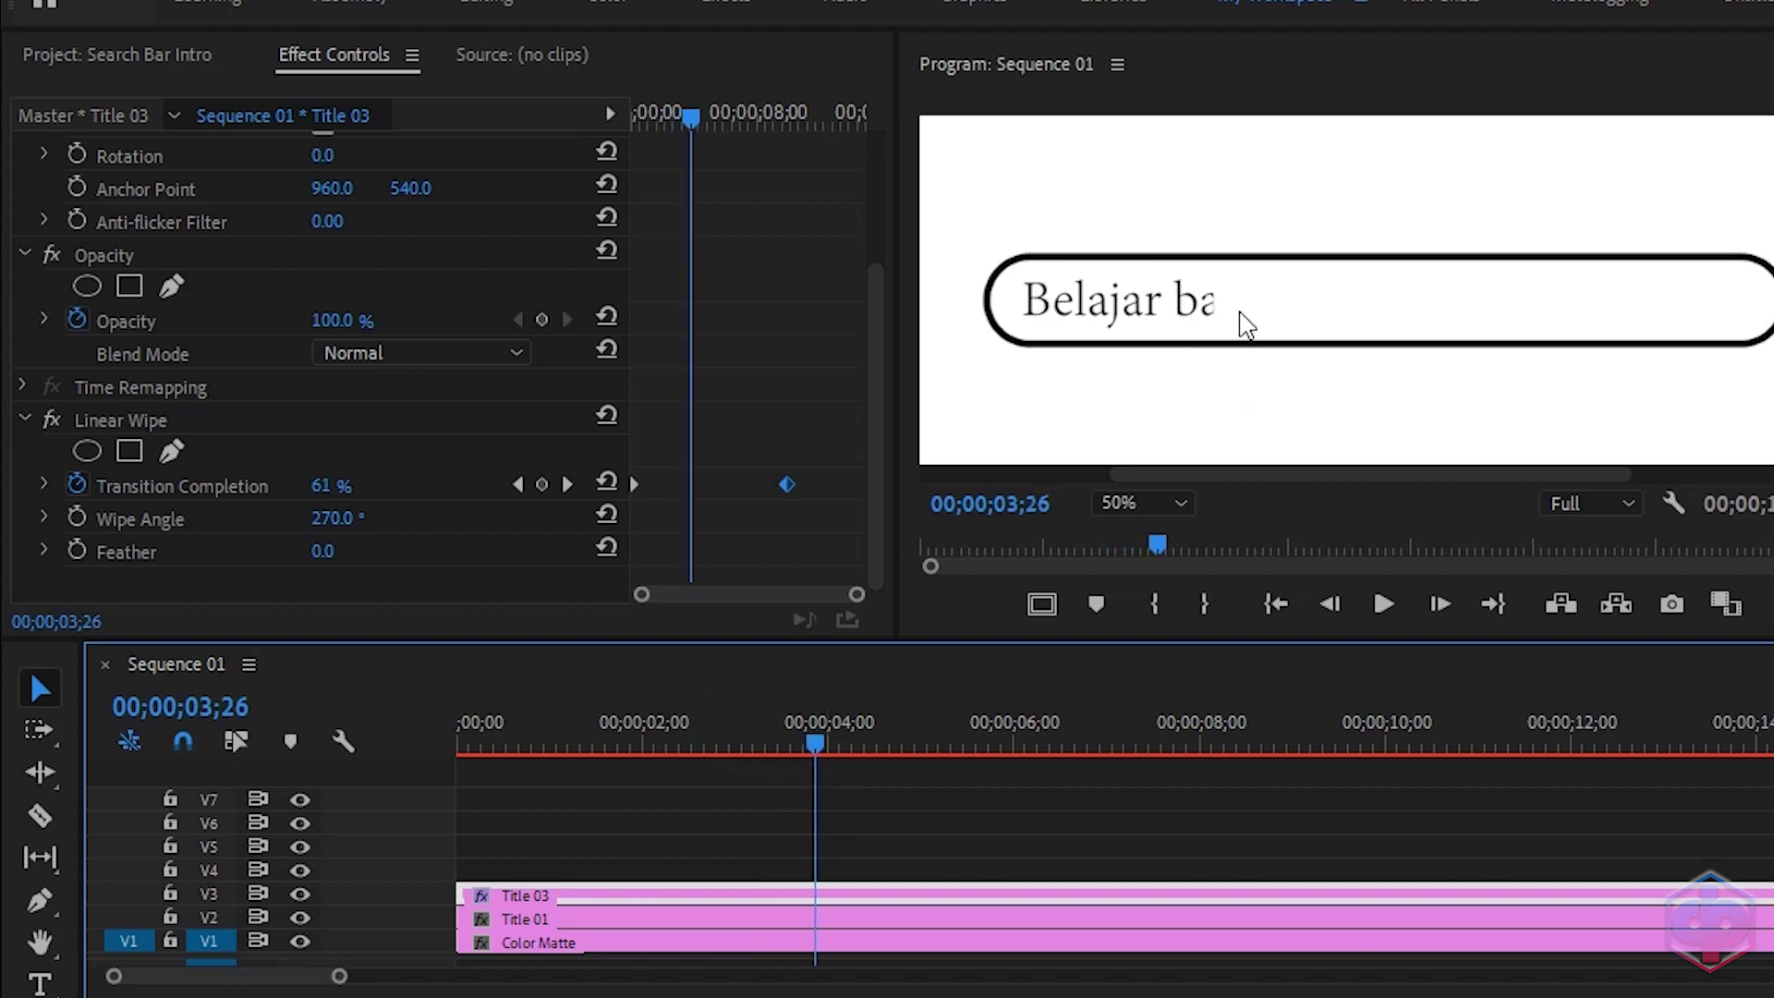
pyautogui.click(117, 55)
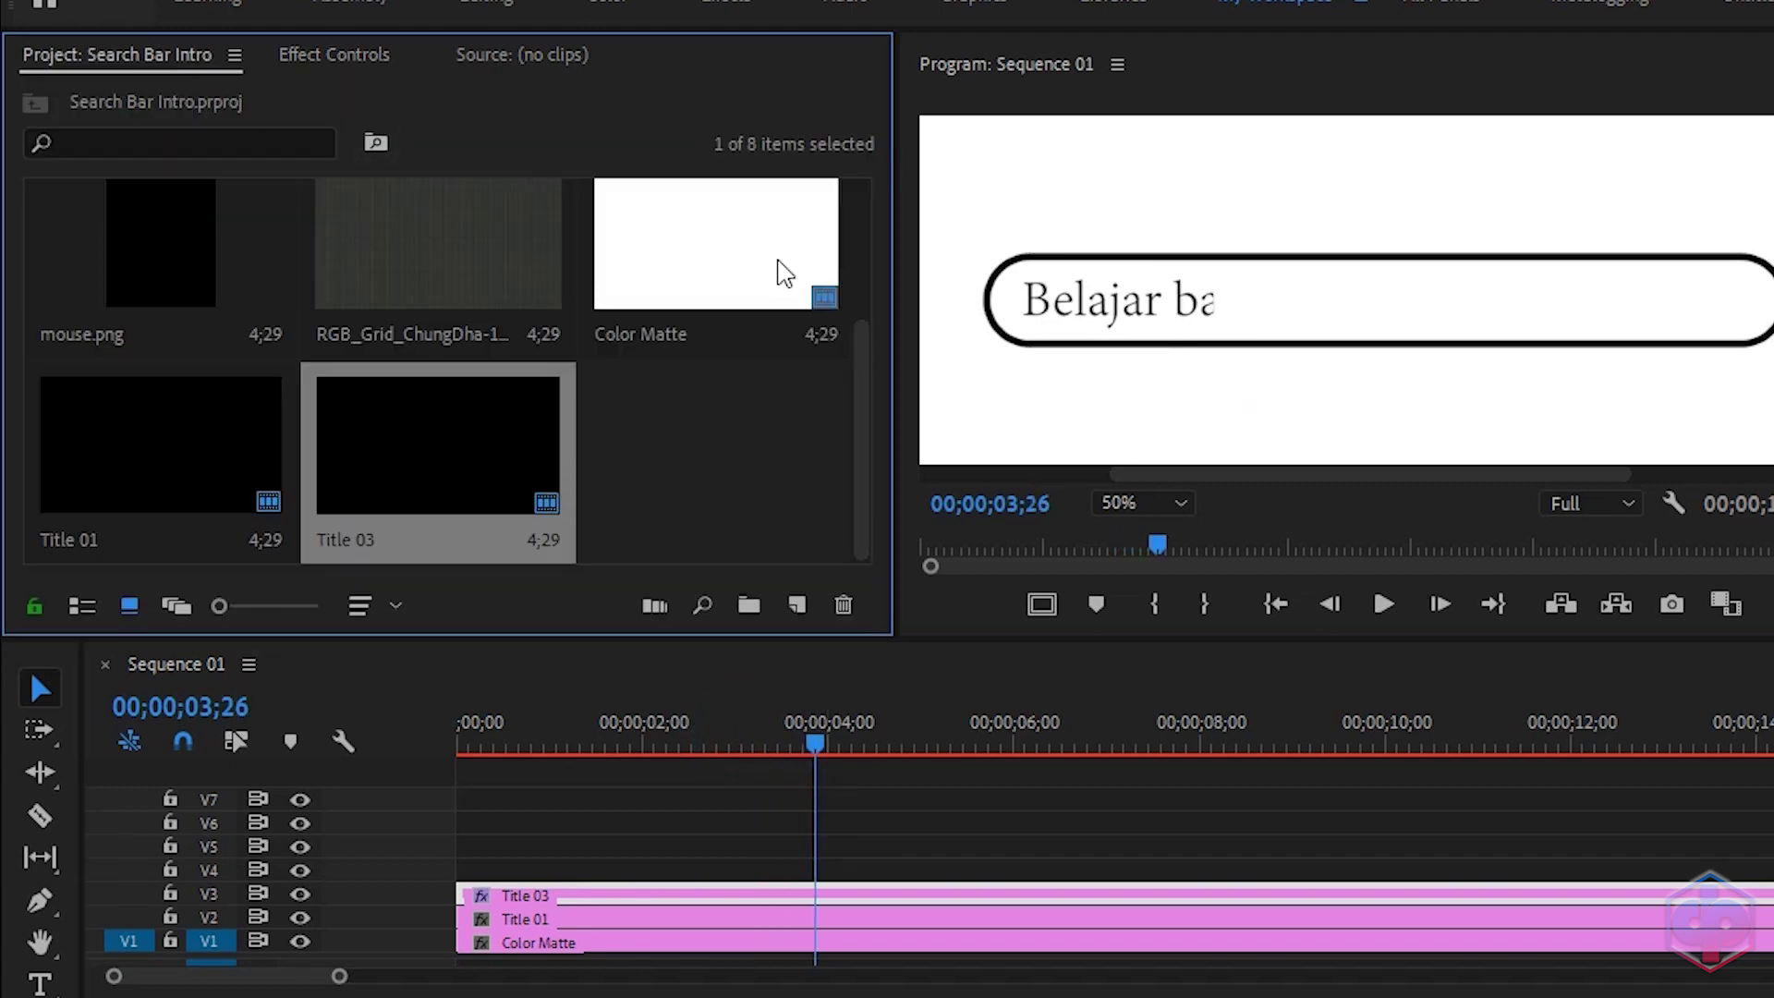
pyautogui.click(798, 605)
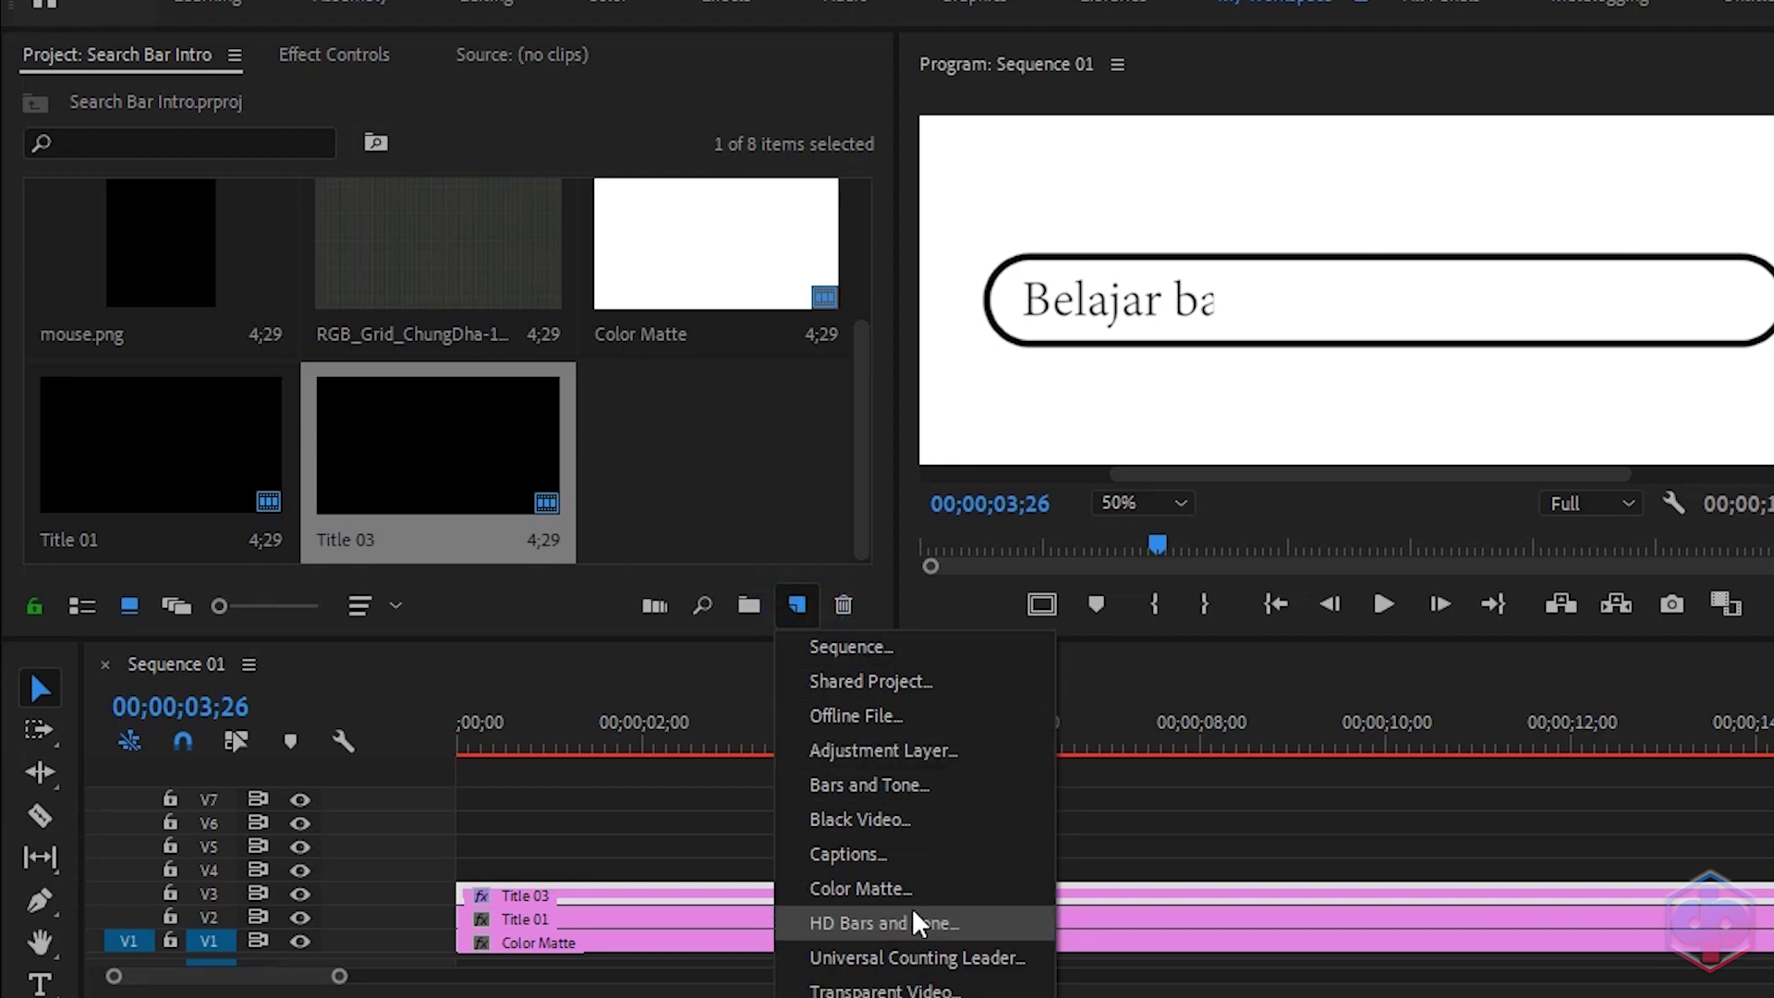
pyautogui.click(869, 818)
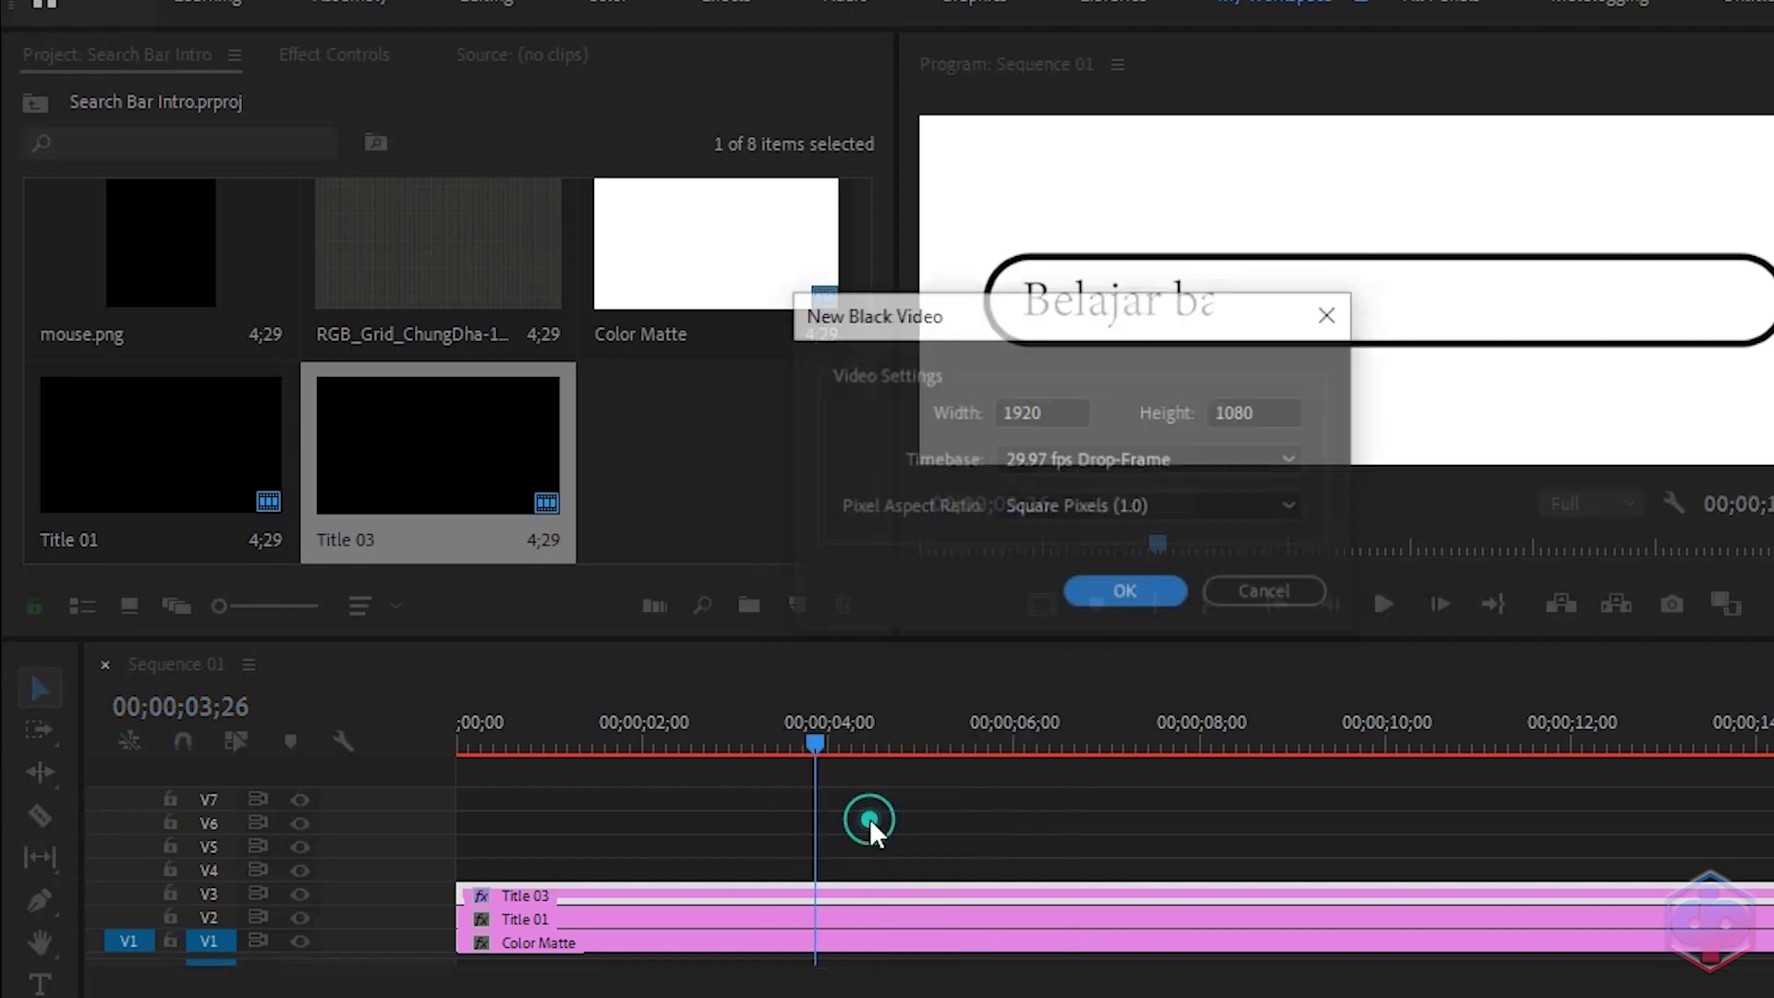
pyautogui.click(1133, 600)
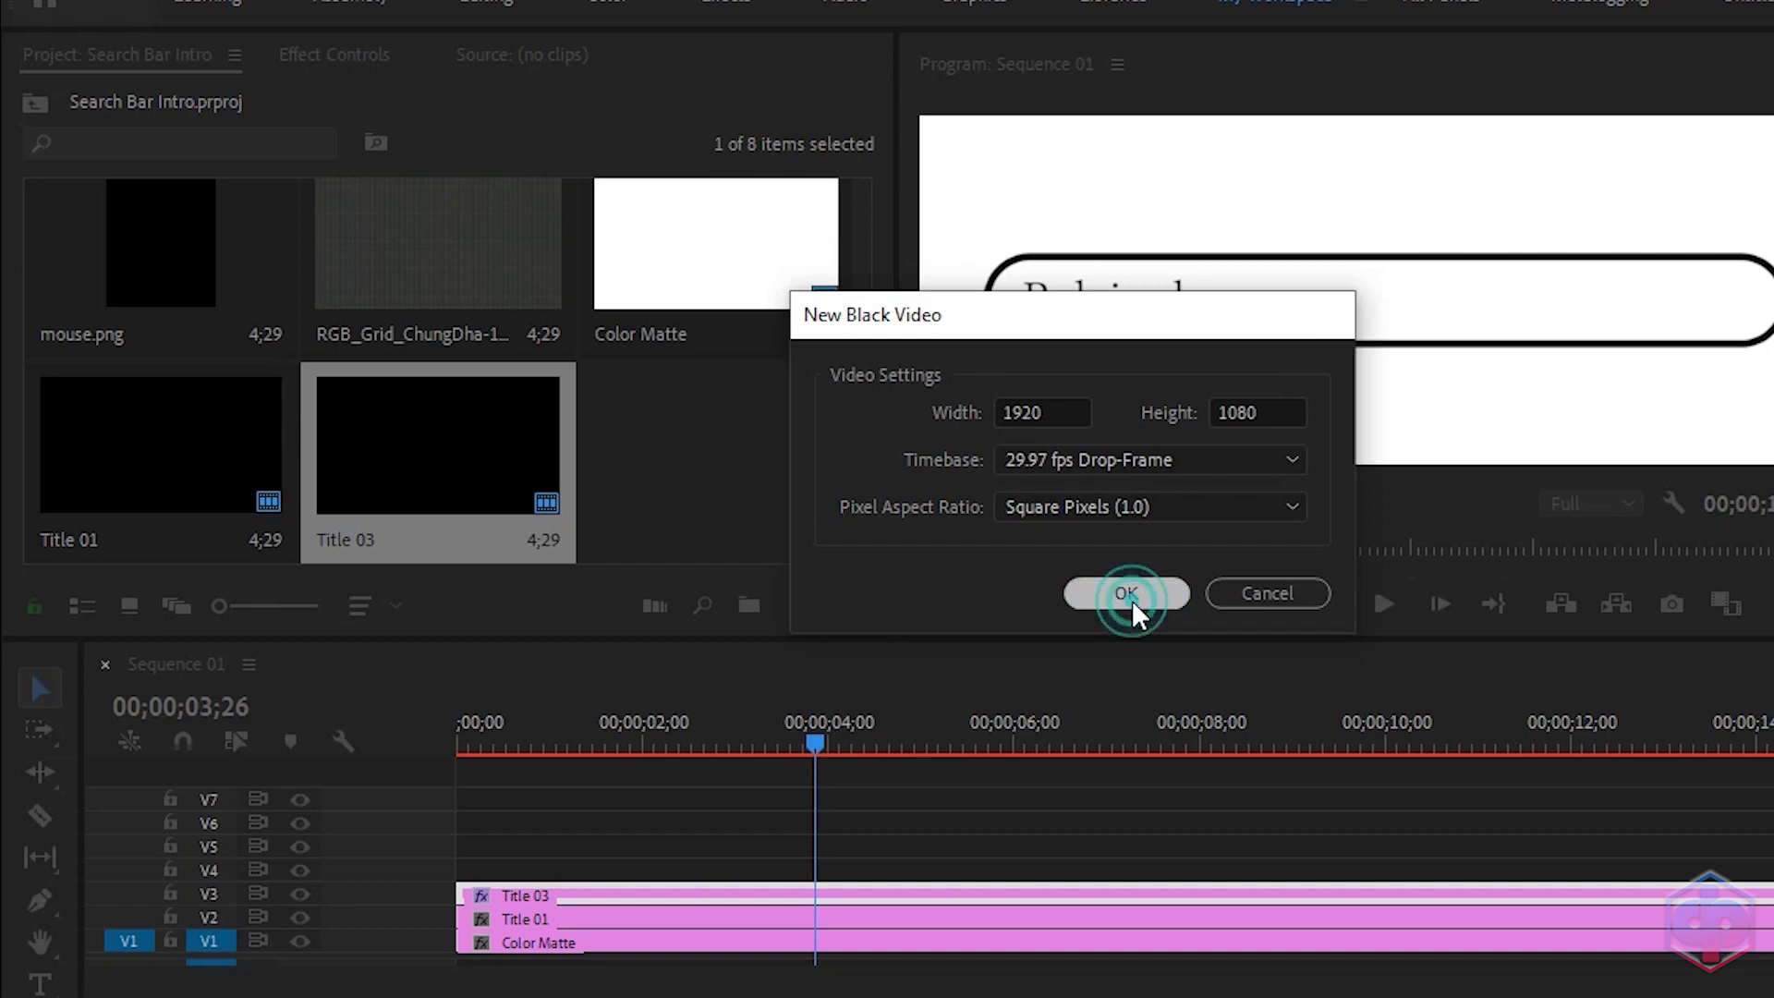
pyautogui.moveTo(746, 435); pyautogui.dragTo(459, 872)
pyautogui.moveTo(915, 872); pyautogui.dragTo(1768, 902)
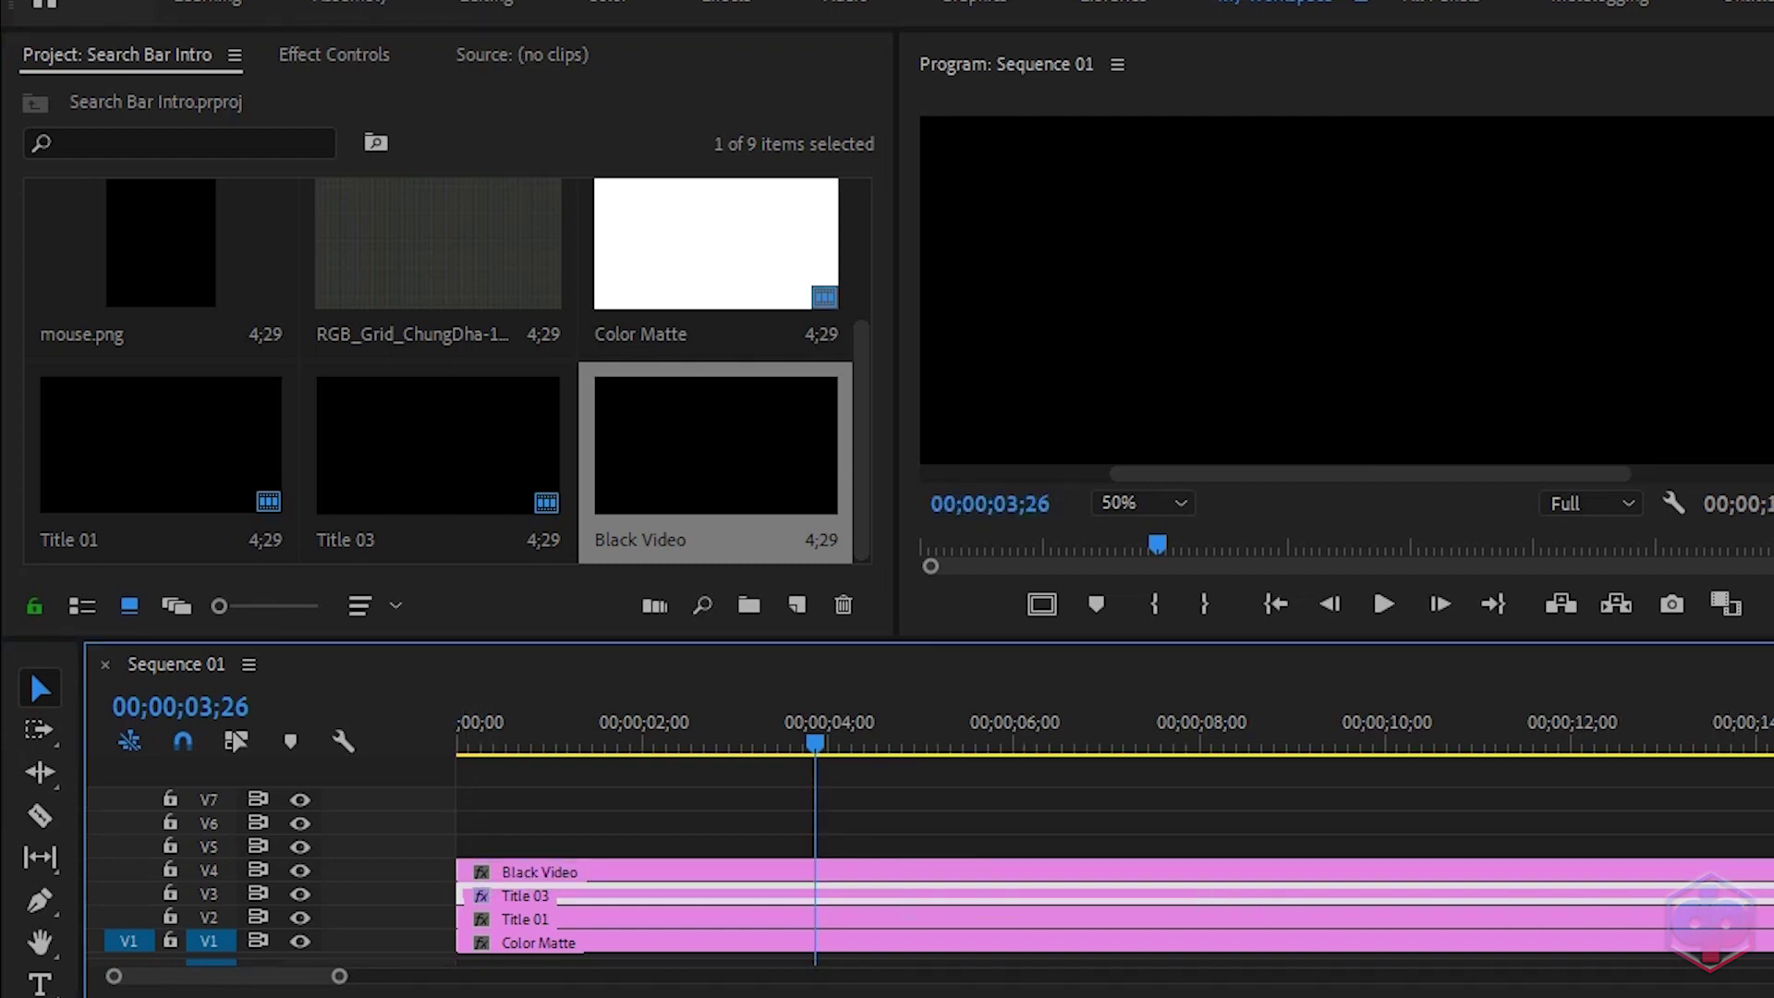
# - Turn off uniform scaling for the black video clip and set its scale width to 0.5
pyautogui.click(1643, 874)
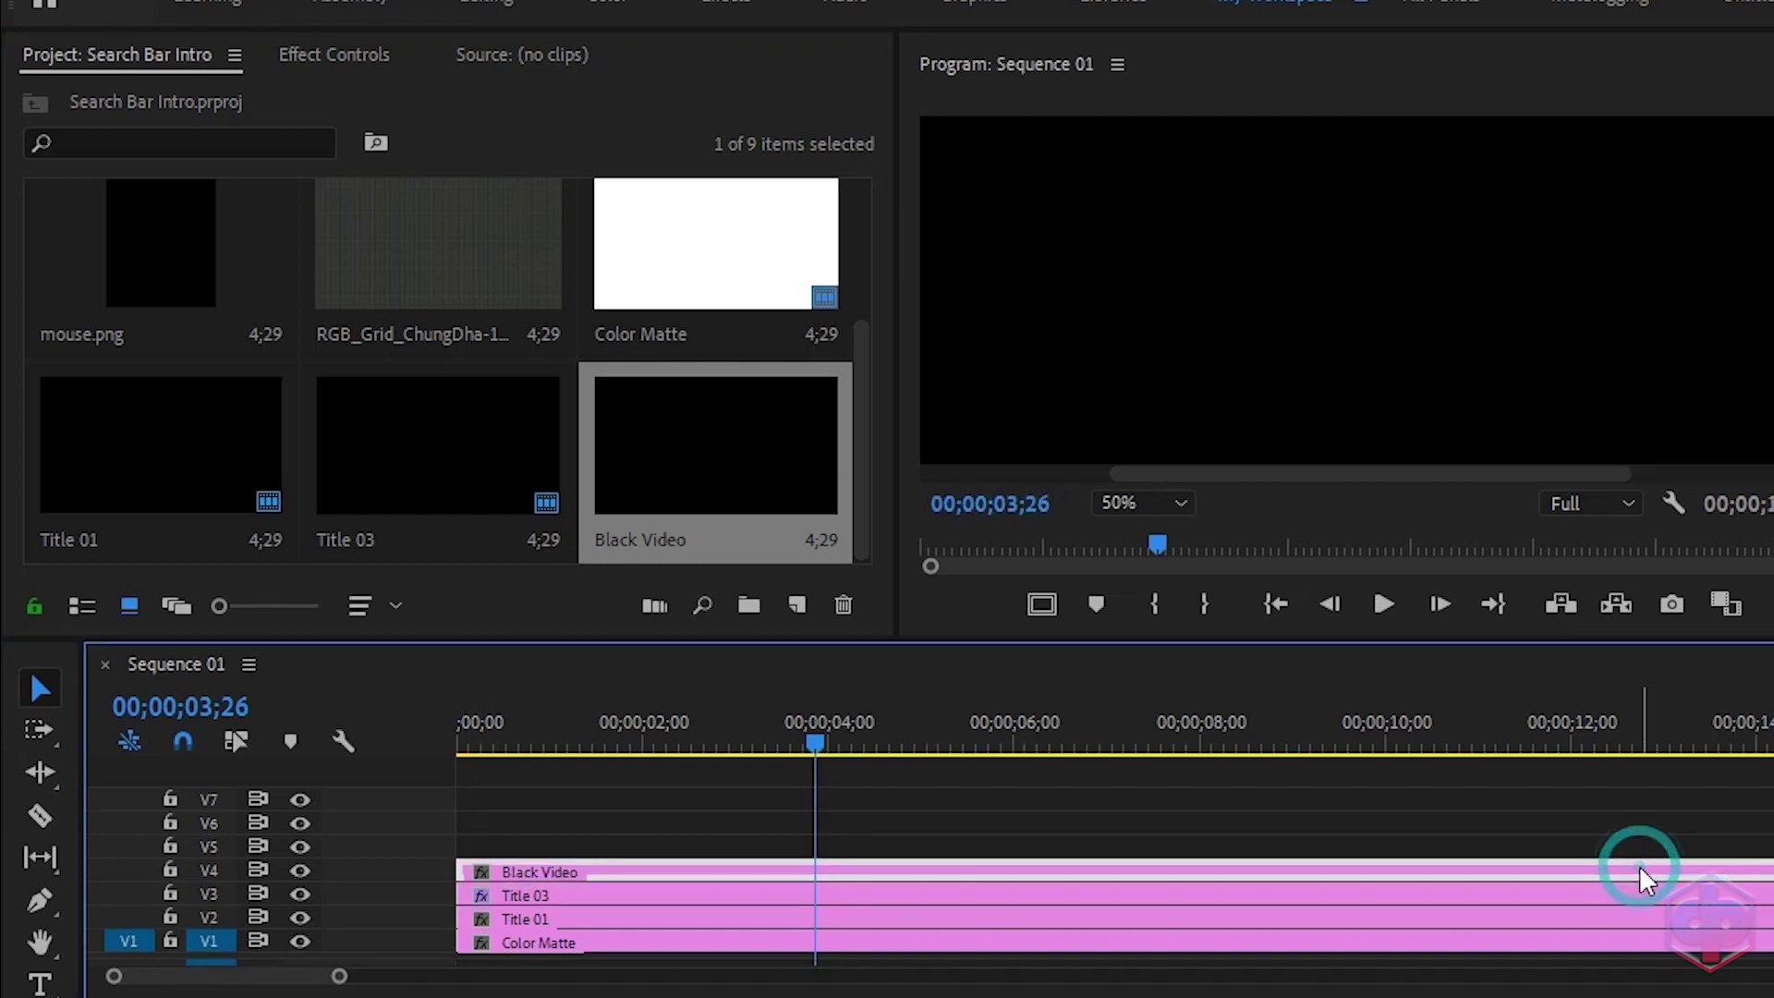
pyautogui.click(368, 59)
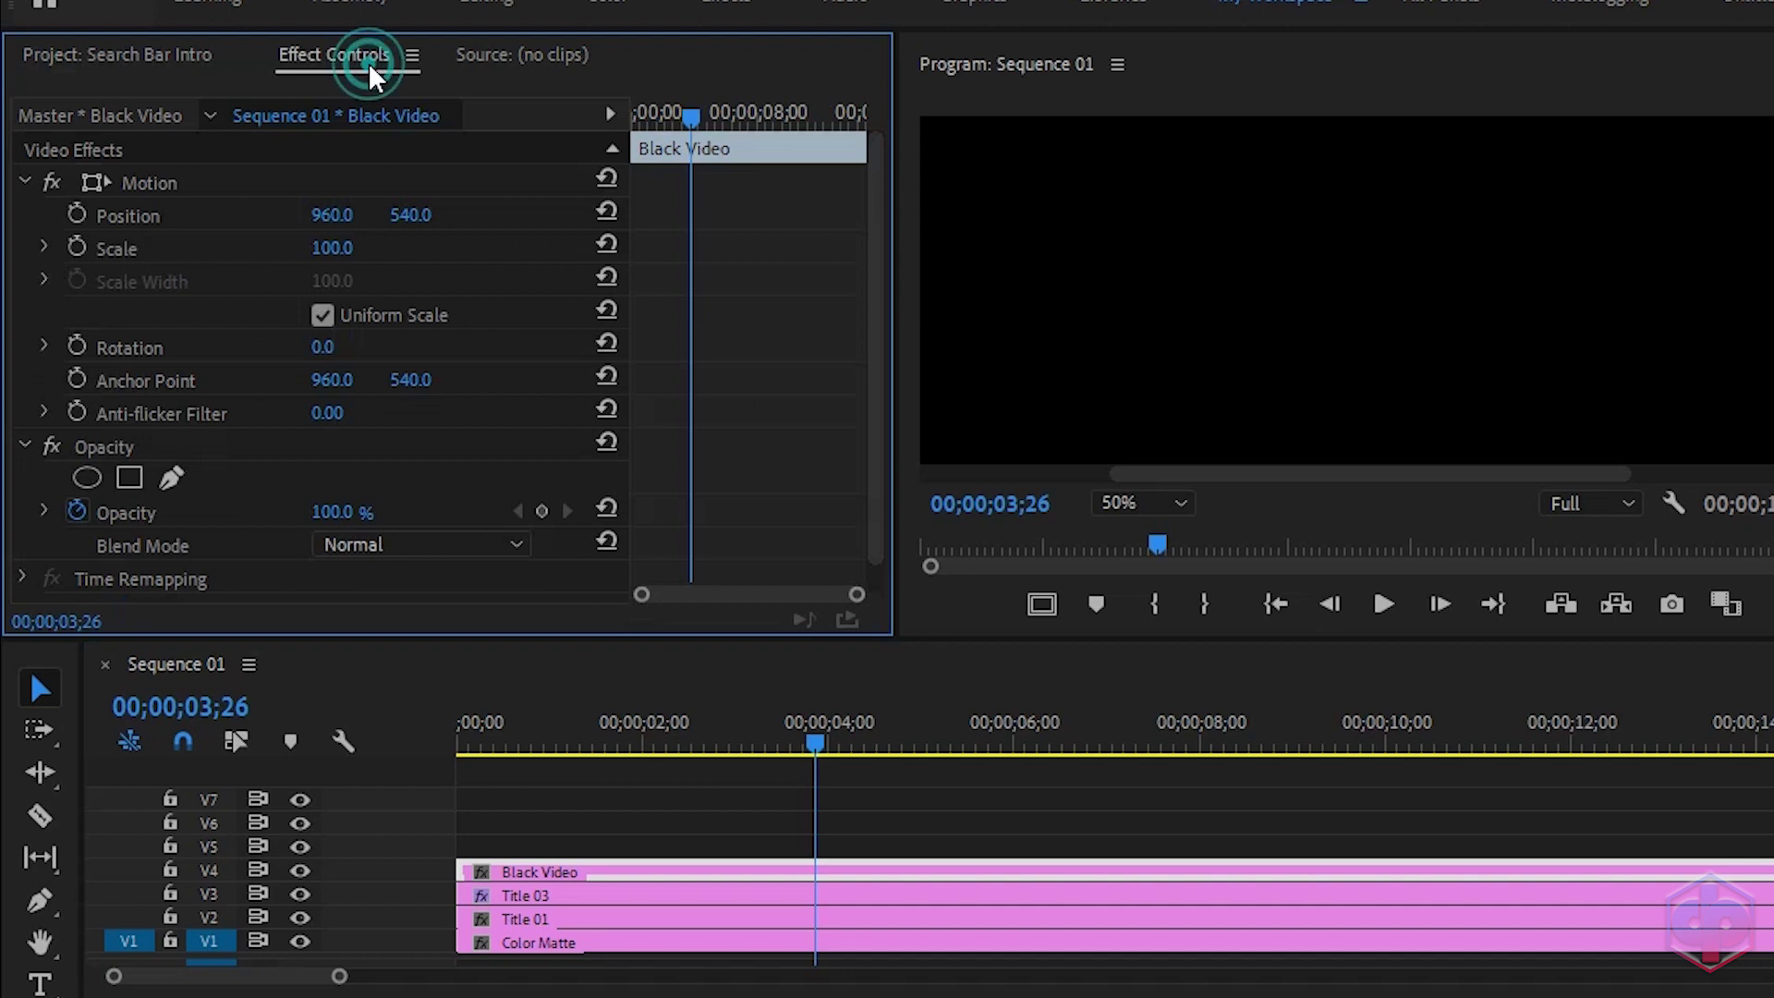
pyautogui.click(322, 316)
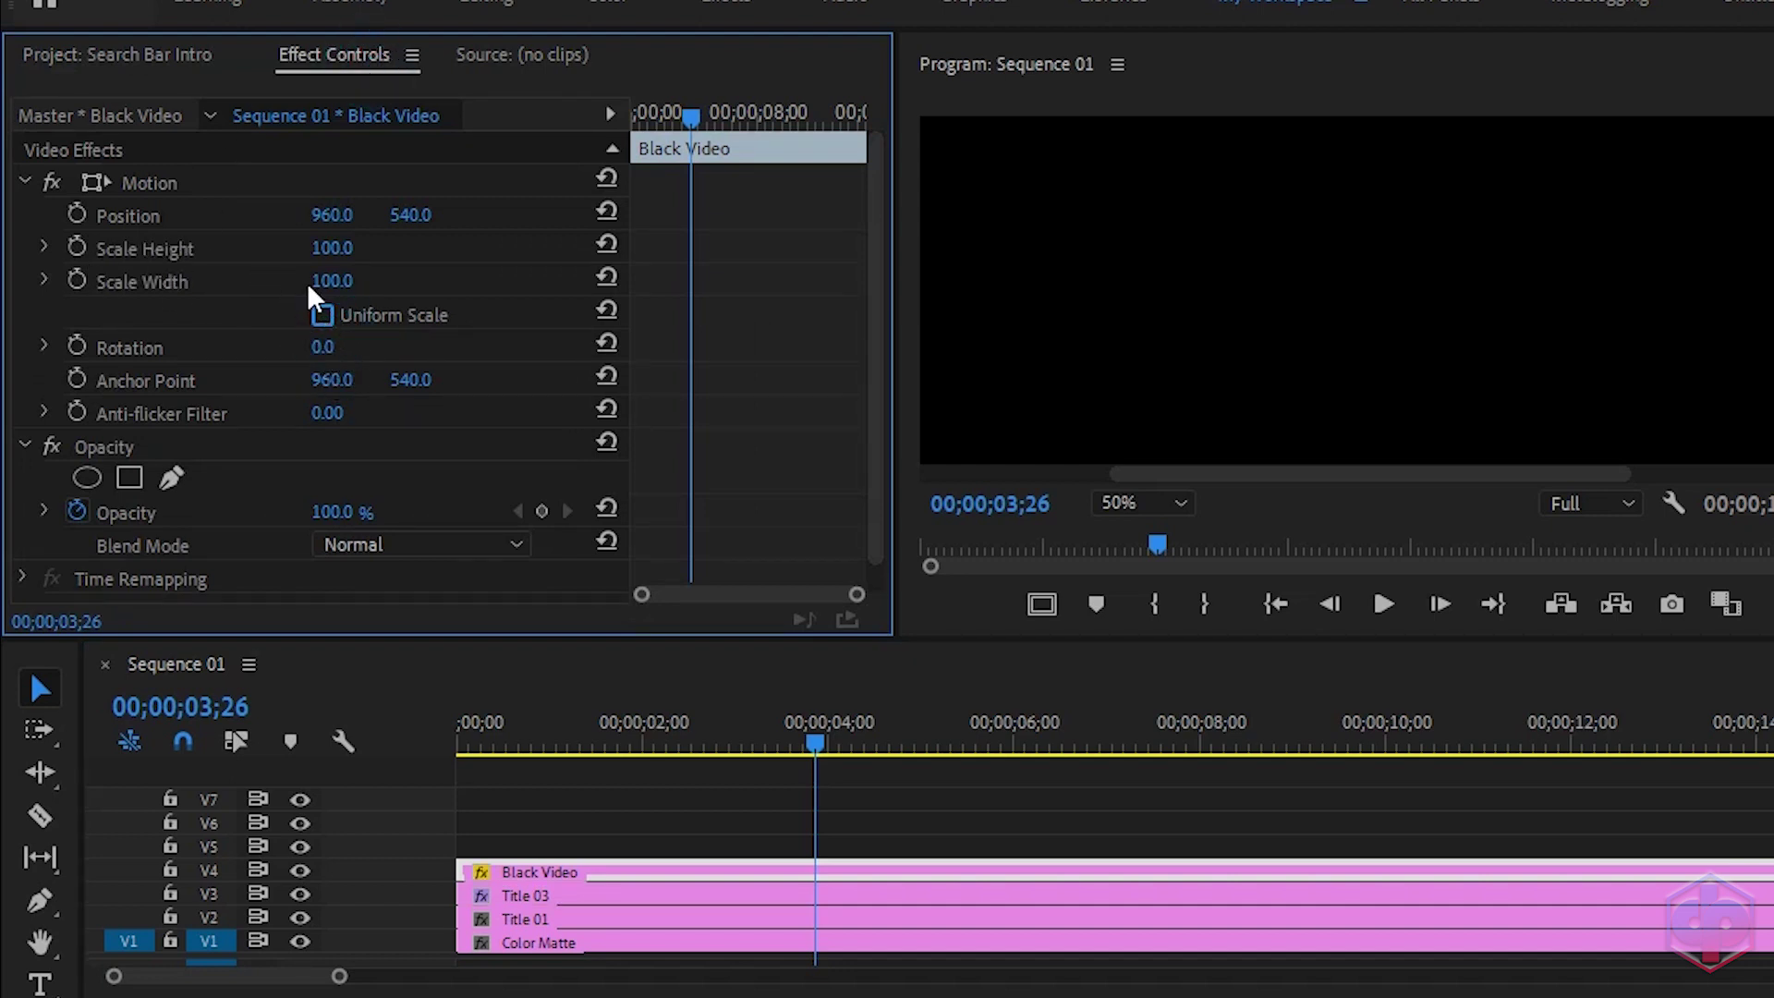
pyautogui.click(359, 278)
pyautogui.write('0.1')
pyautogui.press('Return')
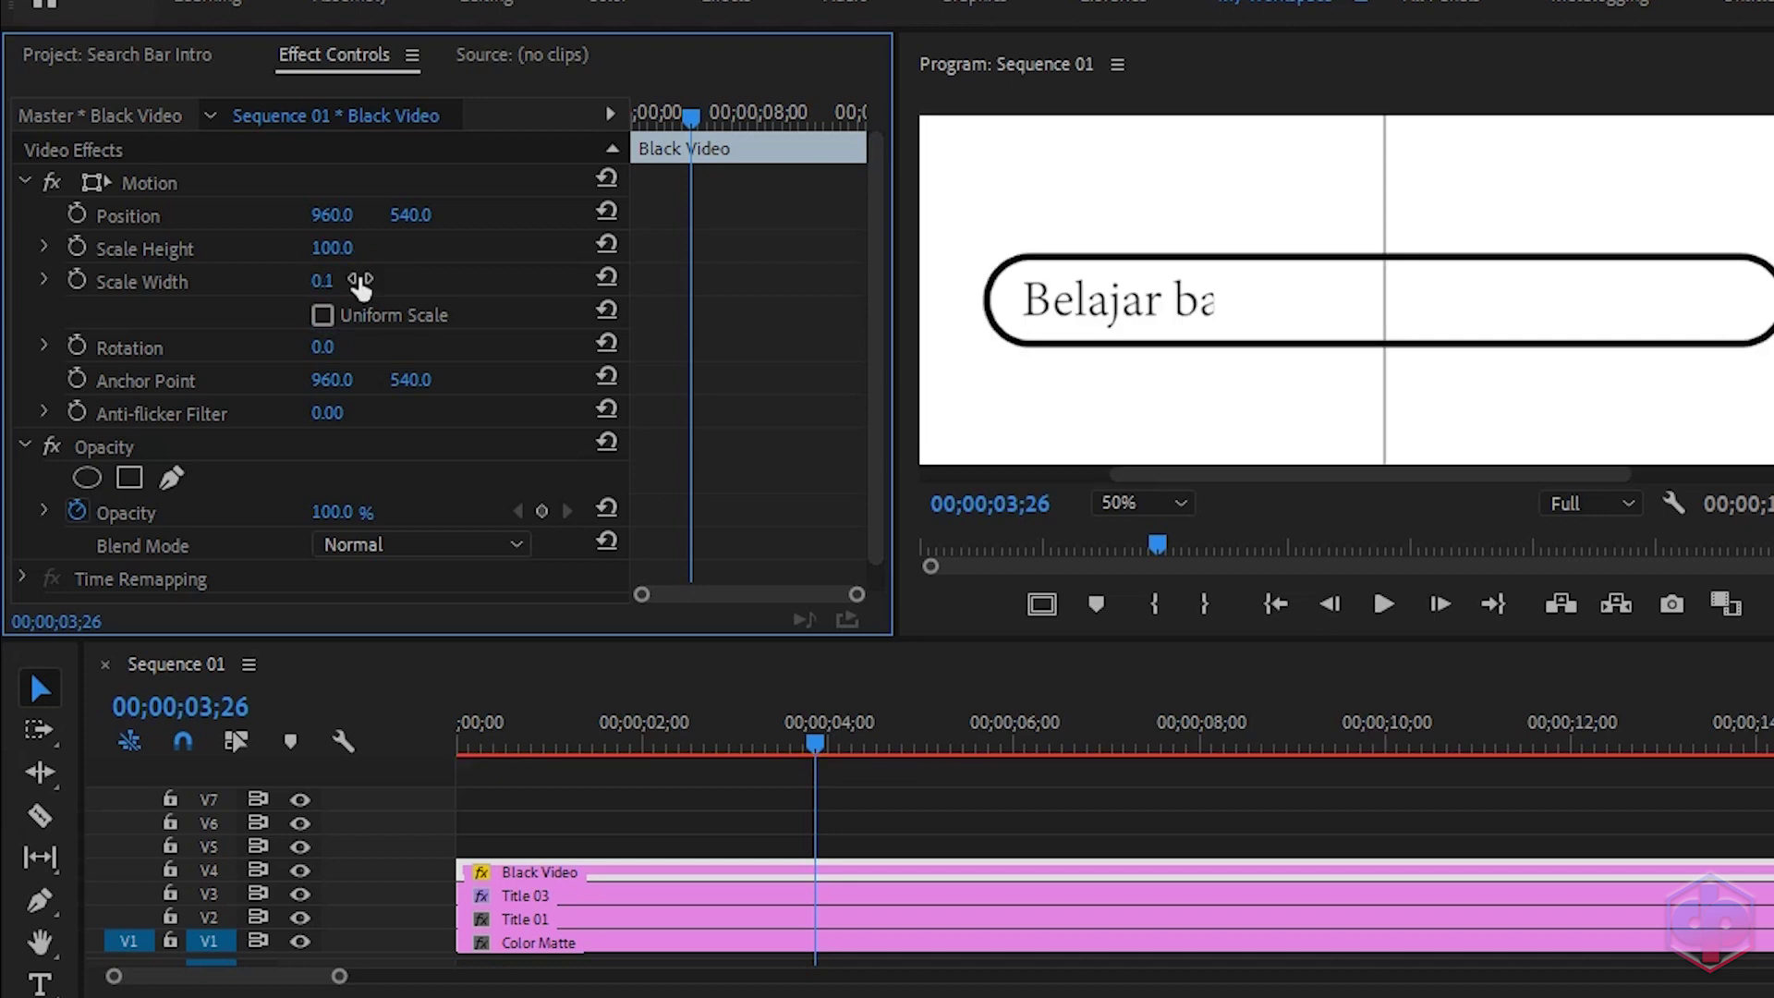
pyautogui.click(356, 275)
pyautogui.write('0')
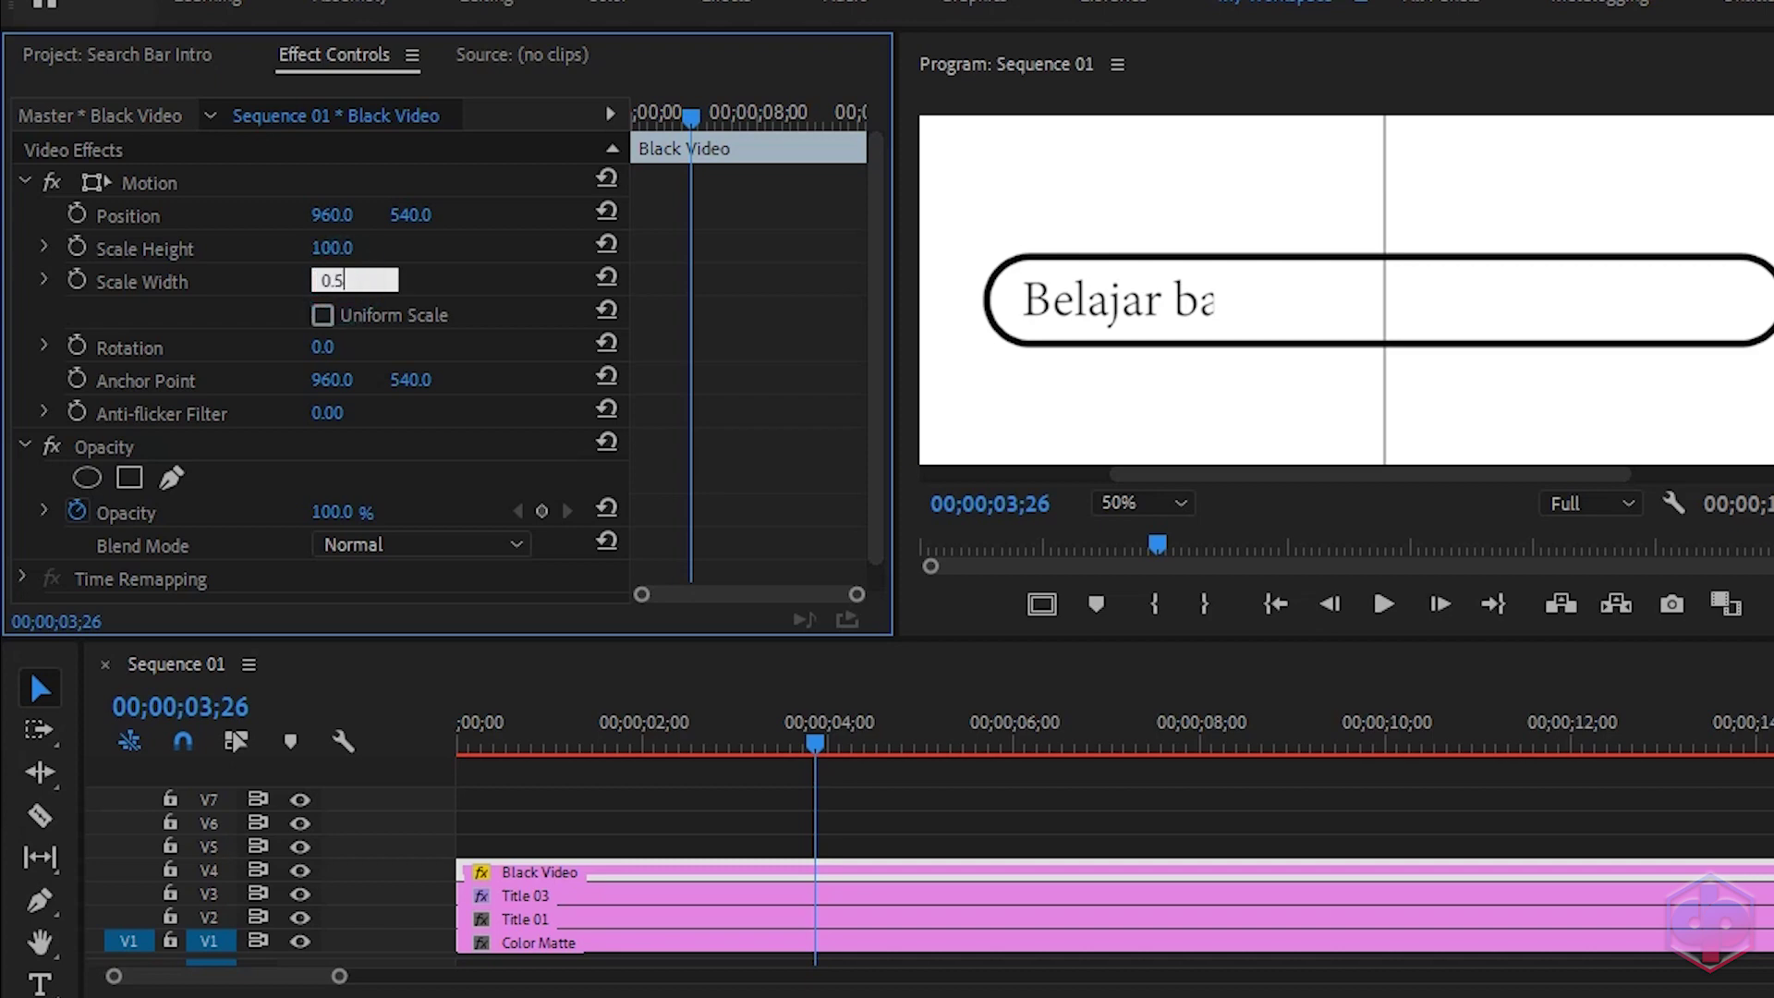
pyautogui.press('Return')
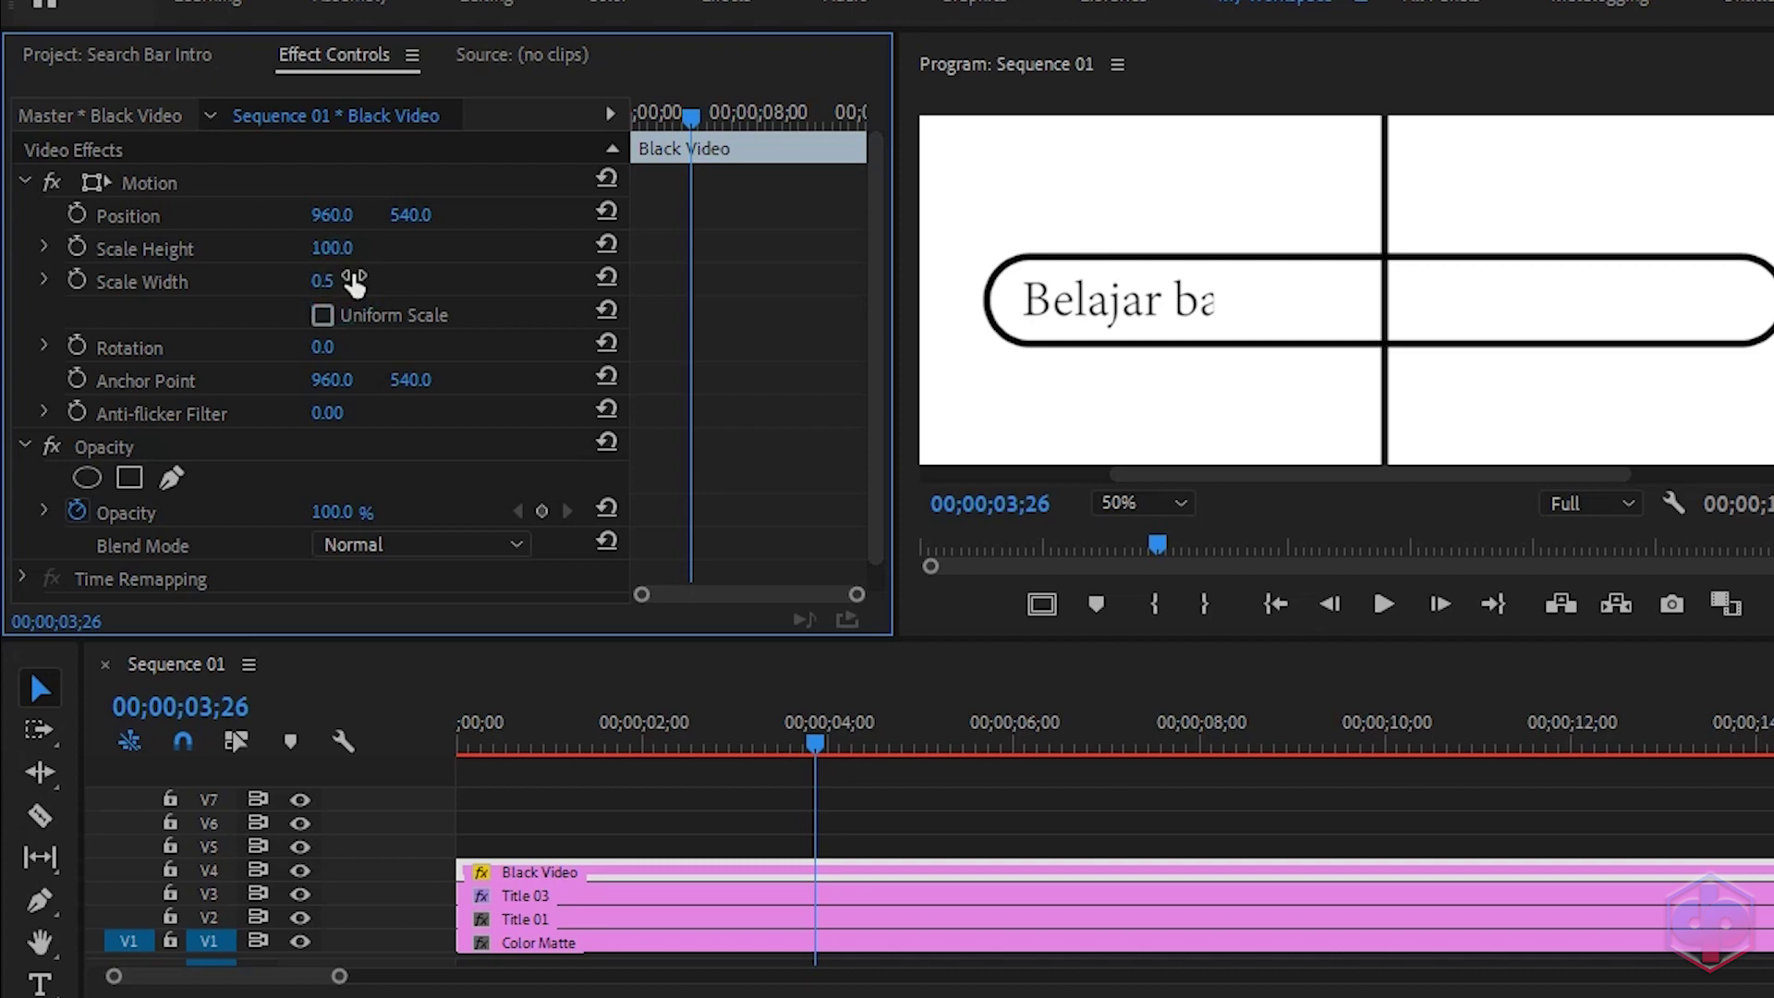
# - Shape the black video into a text cursor inside the search bar, with scale height 7 and position 716, 543
pyautogui.click(342, 246)
pyautogui.write('7')
pyautogui.press('Return')
pyautogui.moveTo(334, 215); pyautogui.dragTo(79, 215)
pyautogui.click(315, 247)
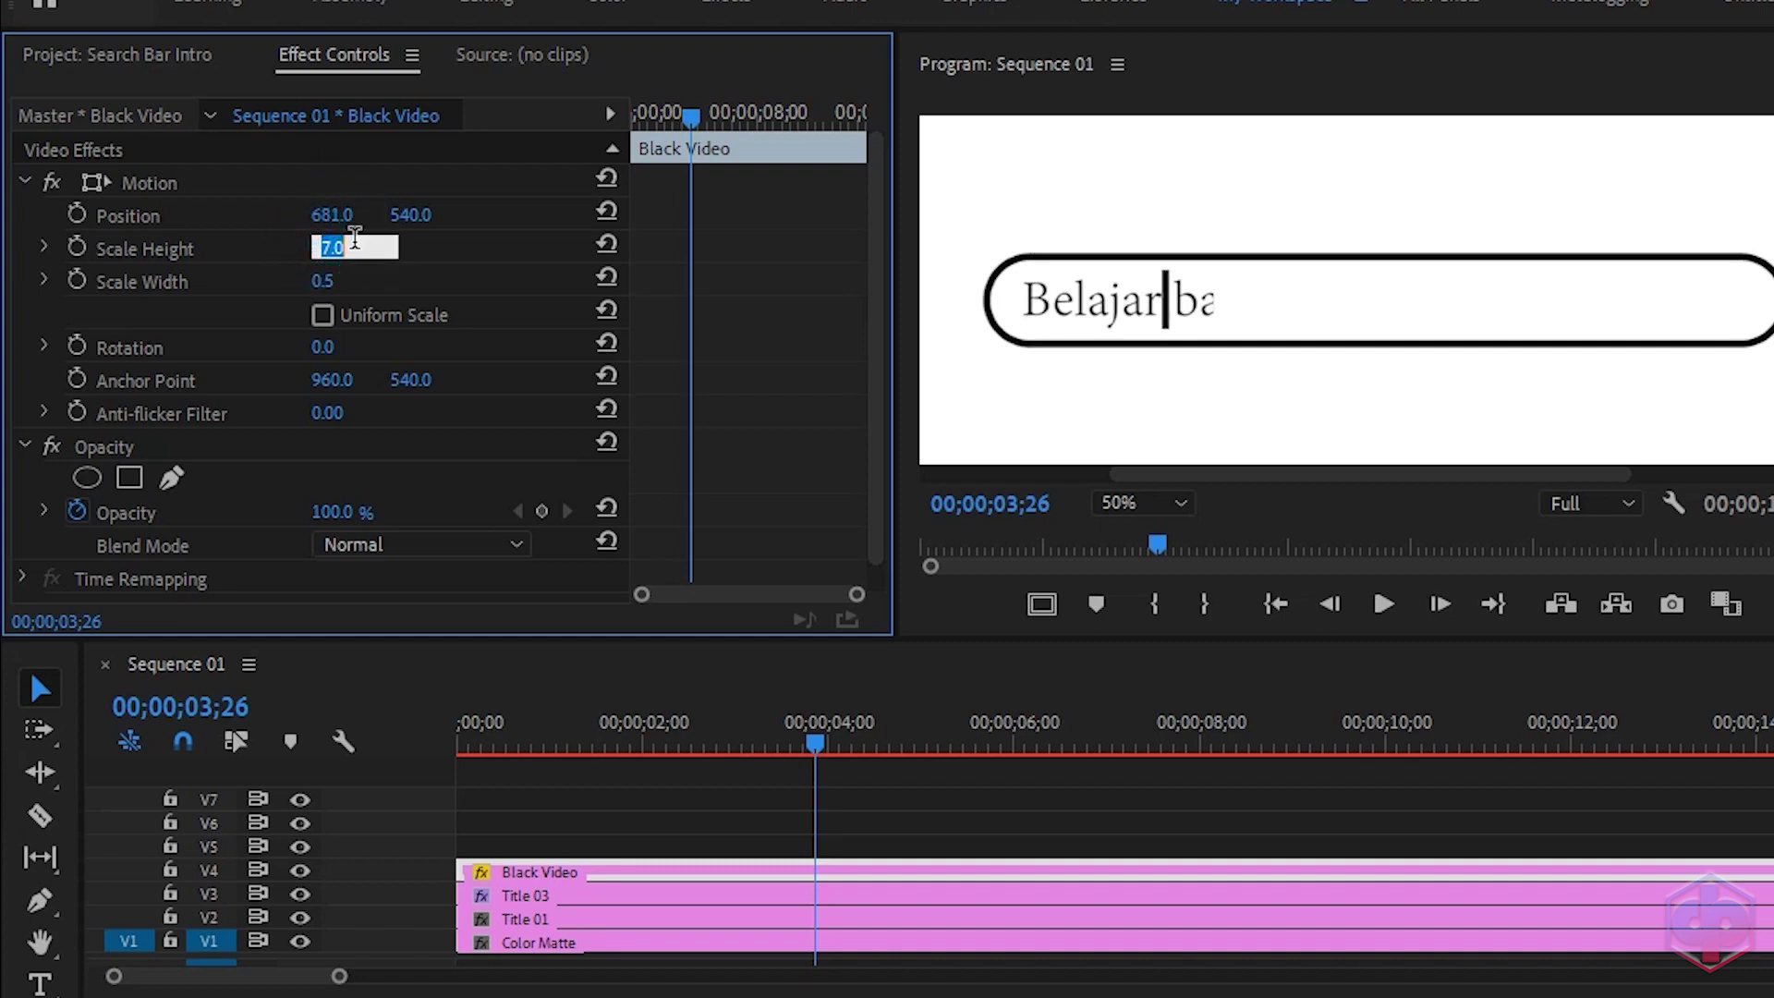
pyautogui.write('6')
pyautogui.press('Return')
pyautogui.moveTo(413, 225); pyautogui.dragTo(417, 224)
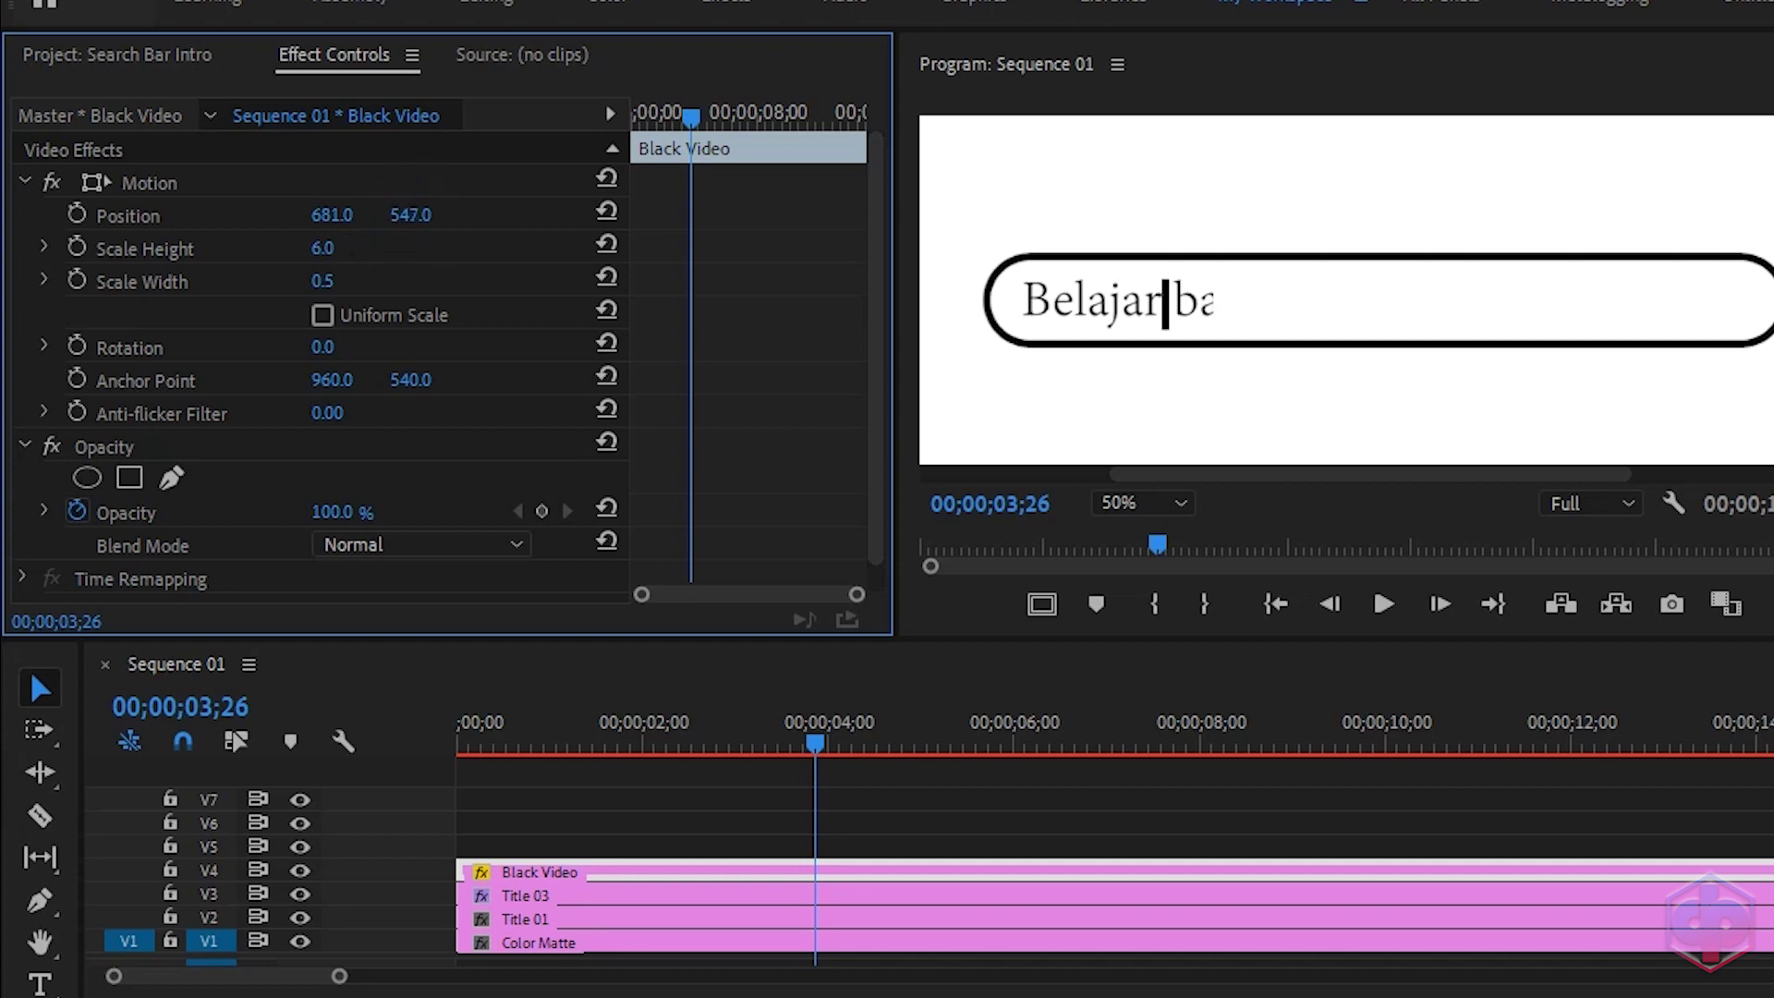
pyautogui.moveTo(333, 215); pyautogui.dragTo(412, 214)
pyautogui.click(354, 242)
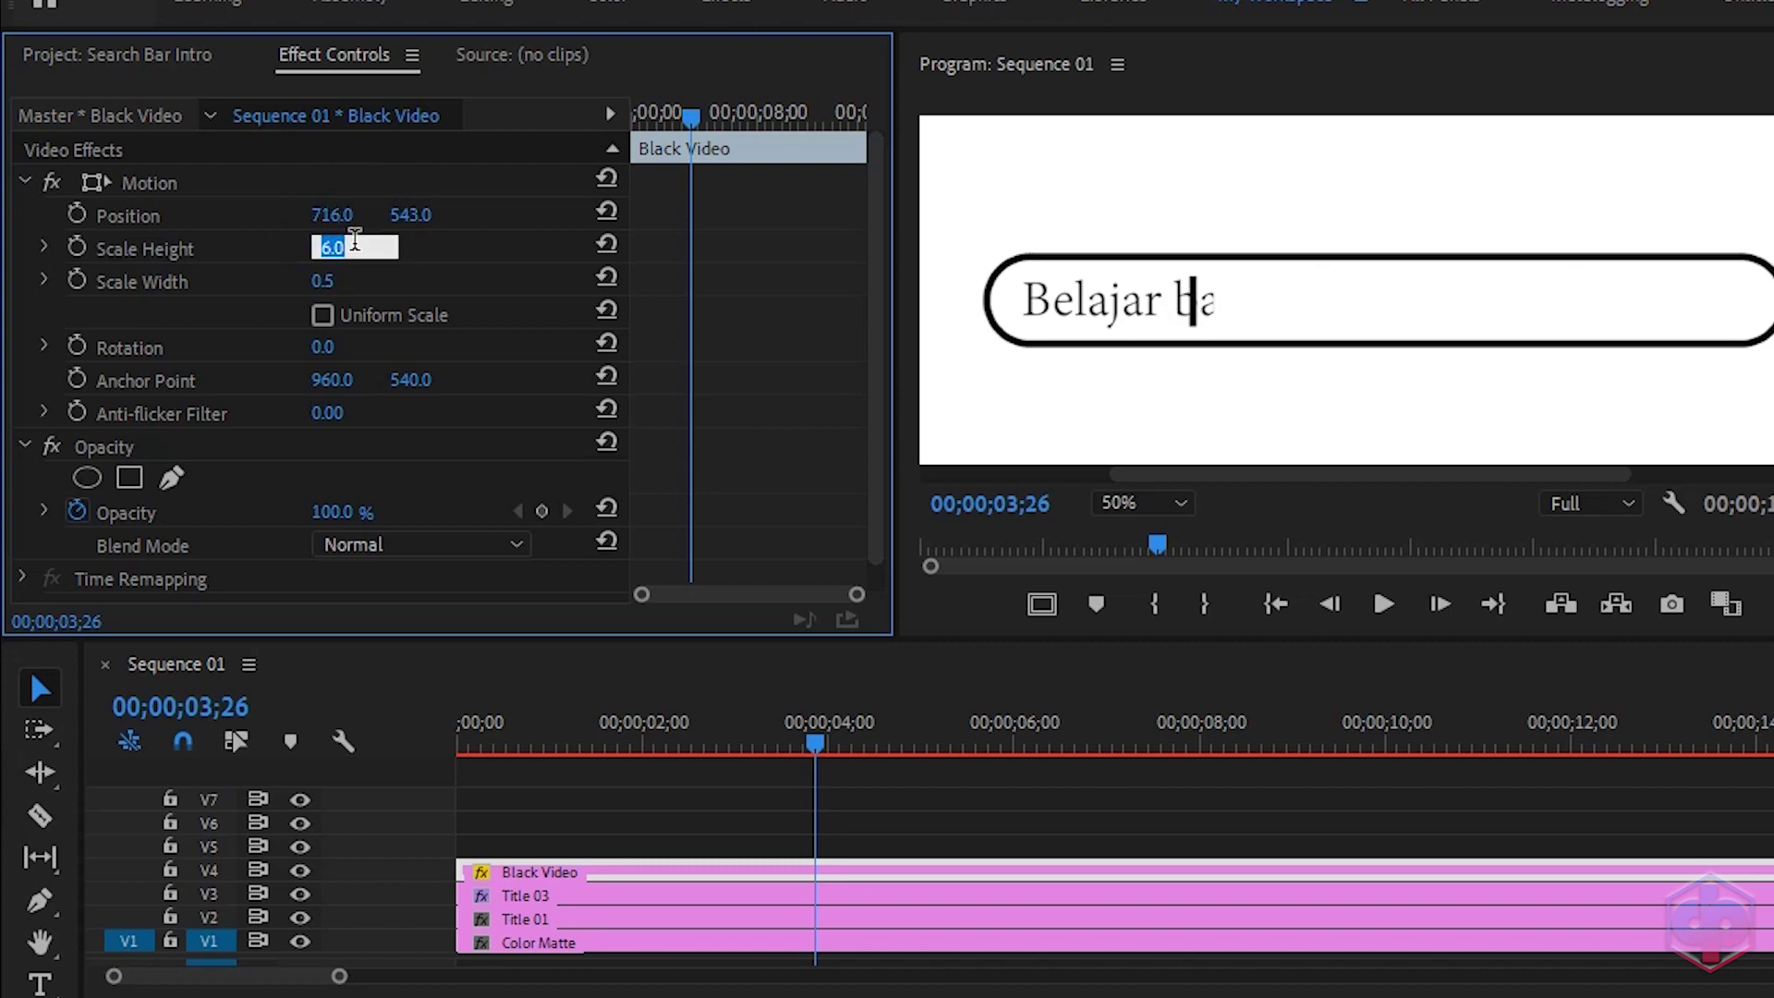
pyautogui.write('7')
pyautogui.press('Return')
# - Move the cursor bar to the start of the search text at 494, 543 and start keyframing its position at 00;00;02;18
pyautogui.moveTo(817, 739); pyautogui.dragTo(698, 736)
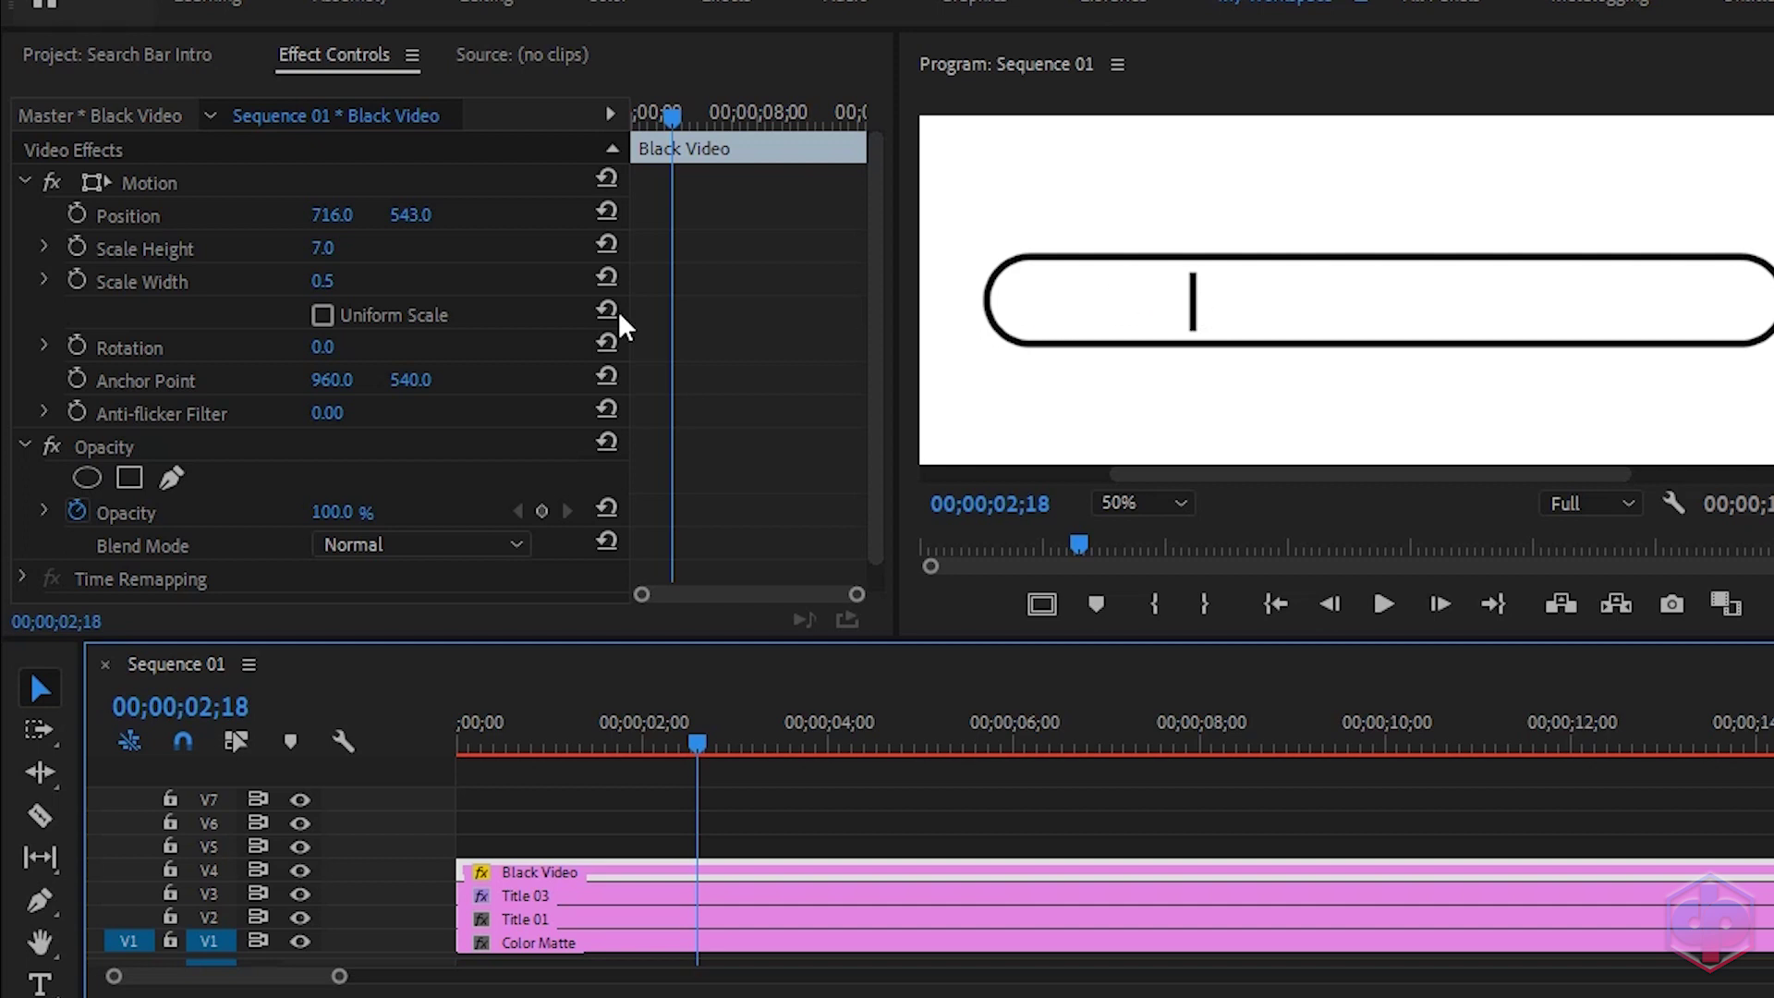
pyautogui.moveTo(344, 214); pyautogui.dragTo(169, 214)
pyautogui.click(698, 745)
pyautogui.moveTo(698, 745); pyautogui.dragTo(715, 744)
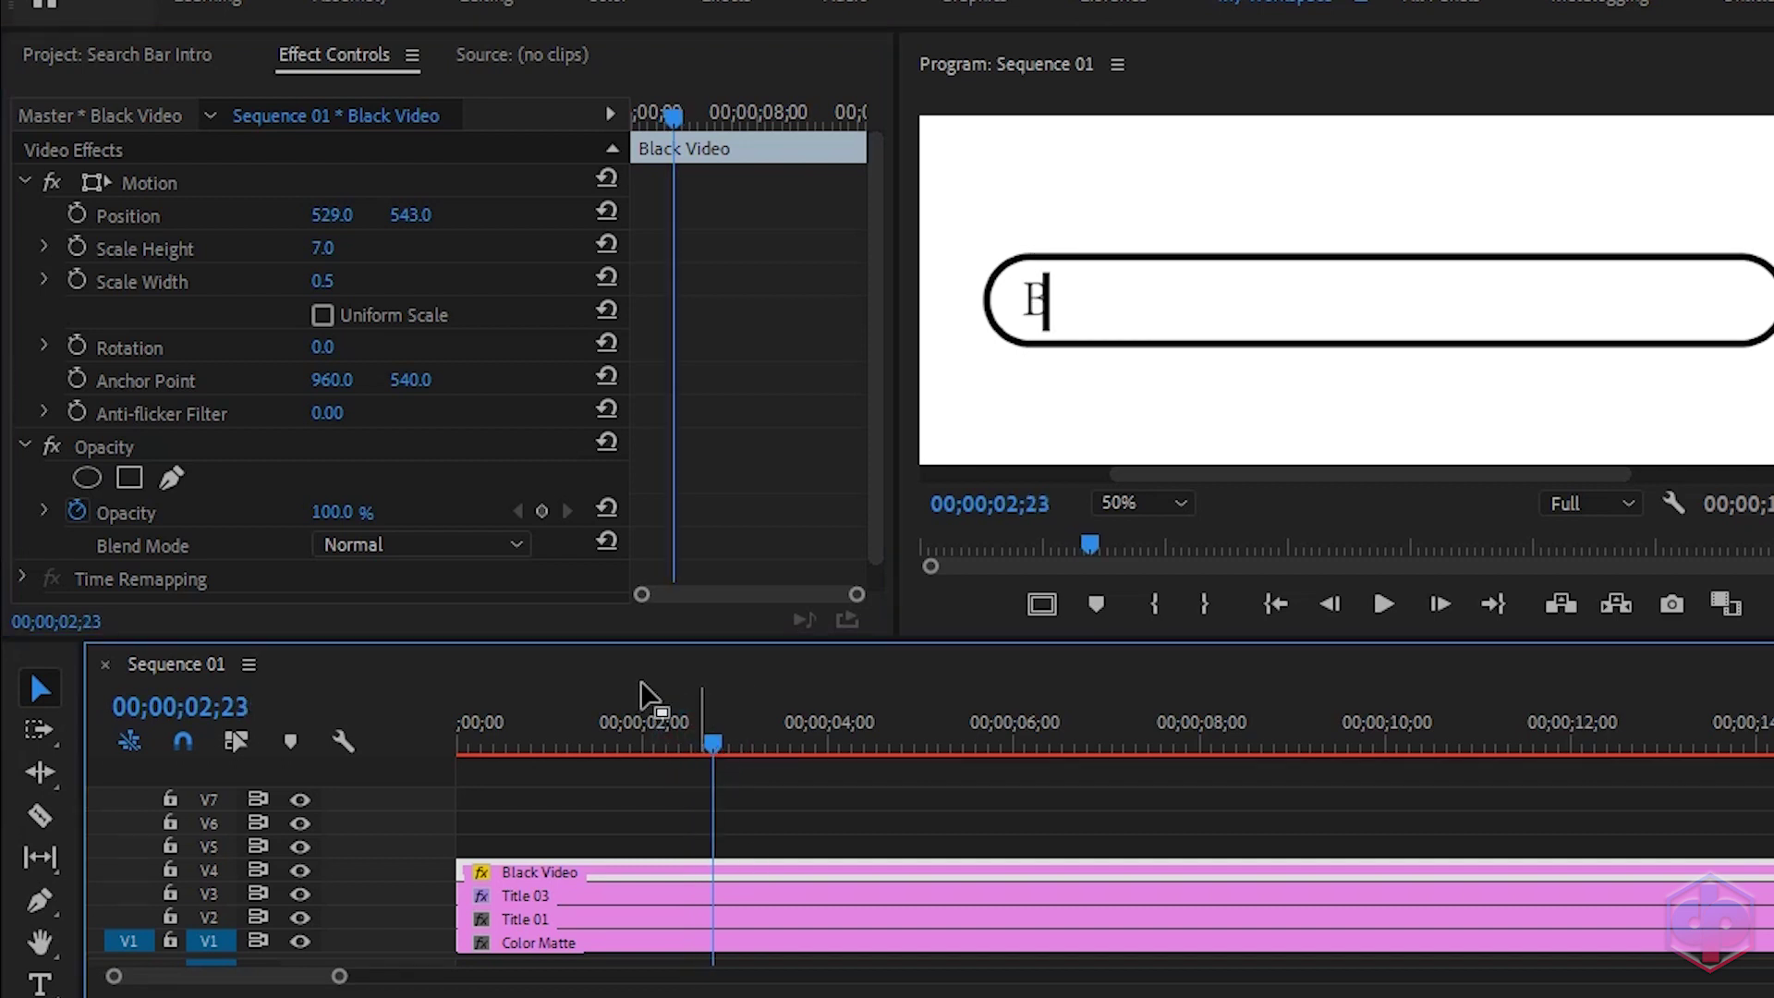
pyautogui.moveTo(337, 222); pyautogui.dragTo(301, 222)
pyautogui.moveTo(713, 735); pyautogui.dragTo(699, 736)
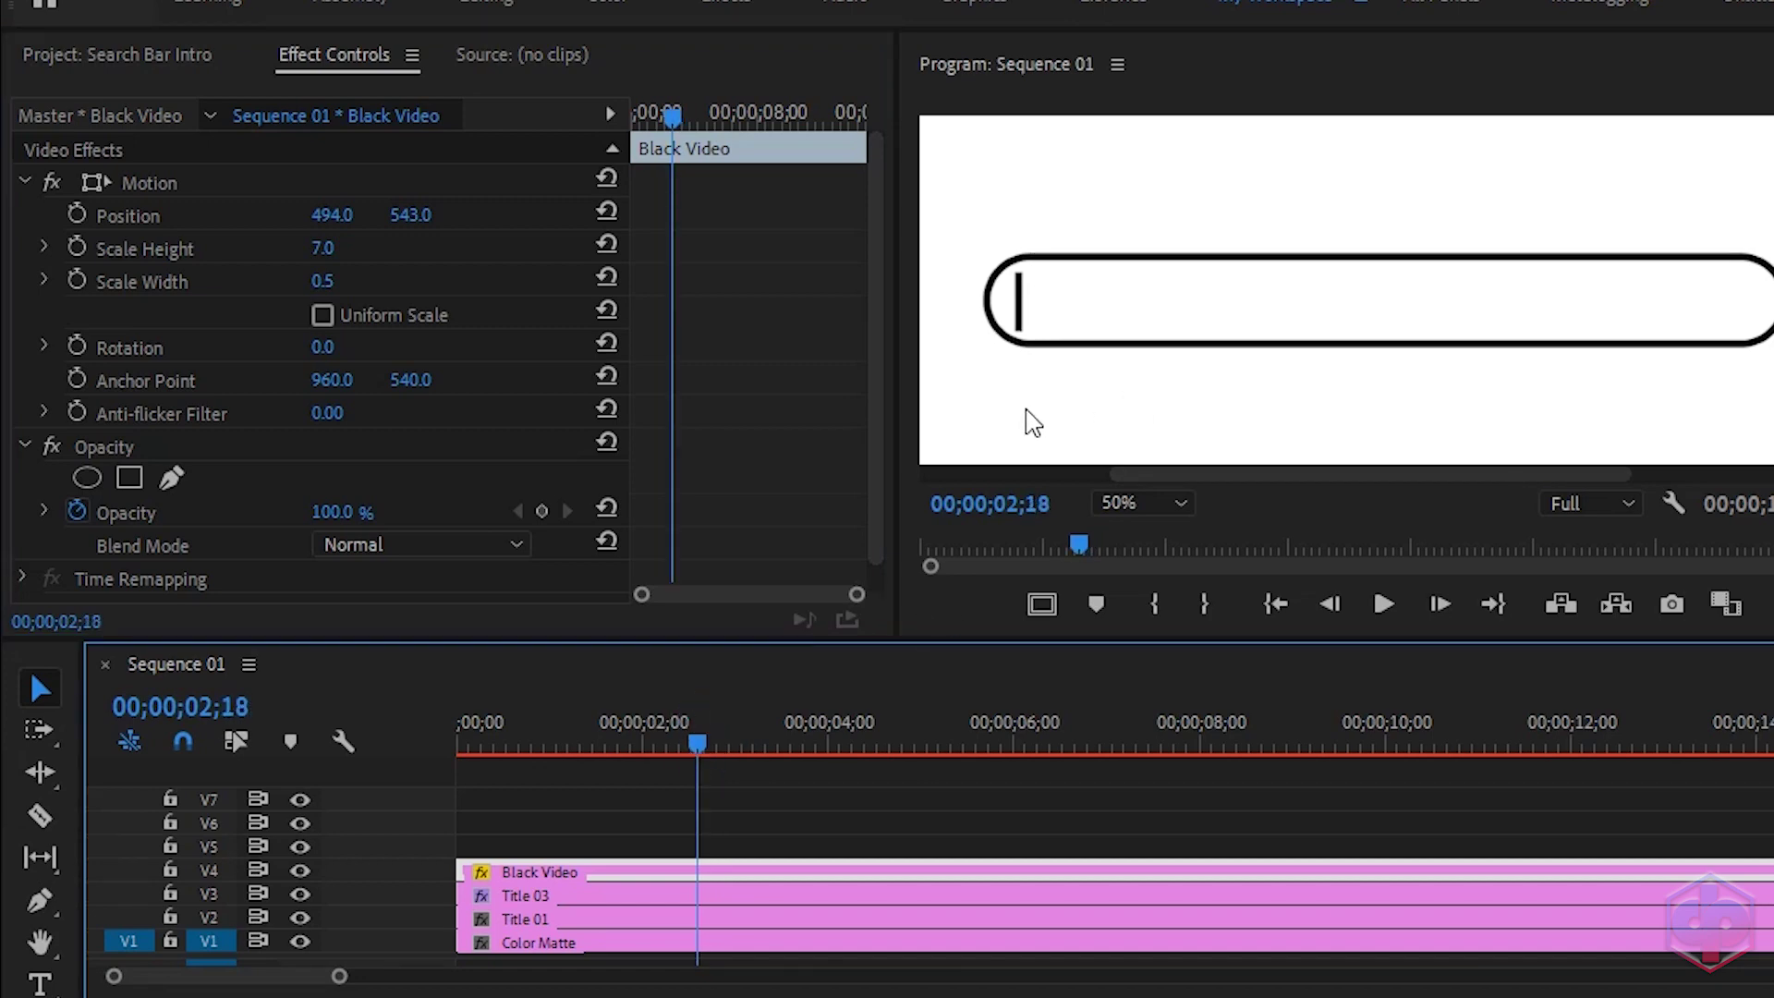
pyautogui.click(77, 213)
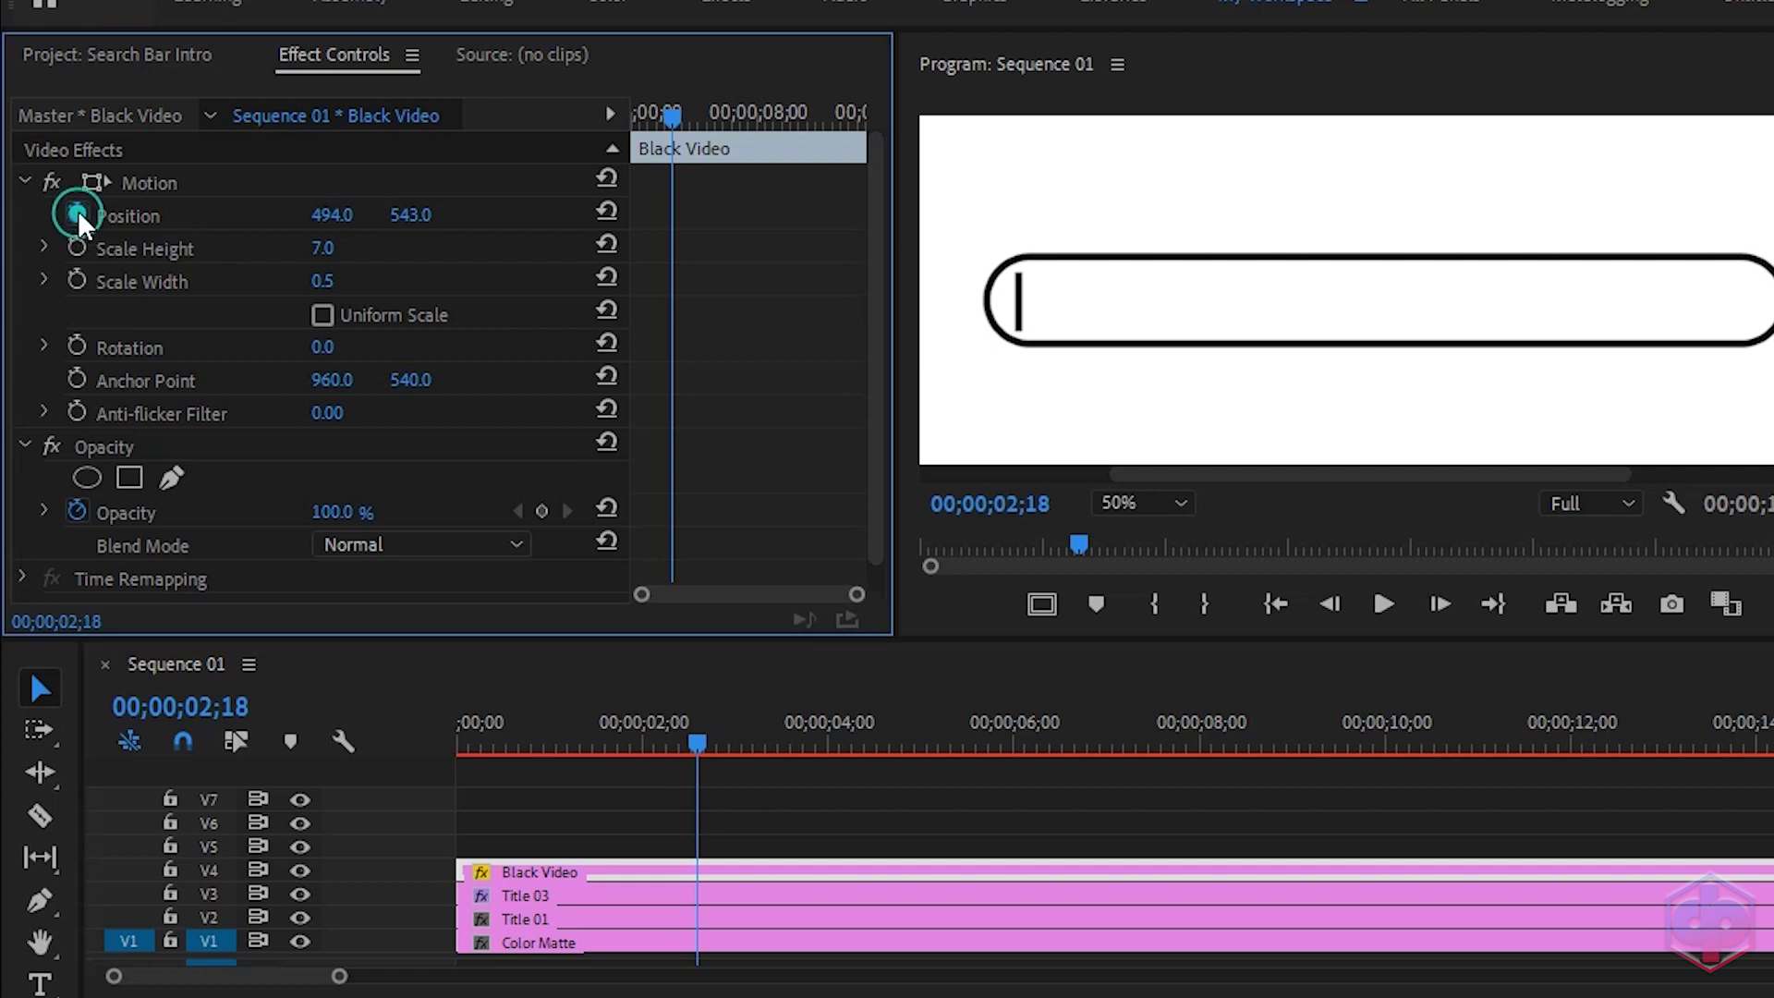
# - Keyframe the cursor bar's position at 1352, 543 after the last letter at 00;00;07;03, and play the animation from the start
pyautogui.moveTo(675, 109); pyautogui.dragTo(745, 114)
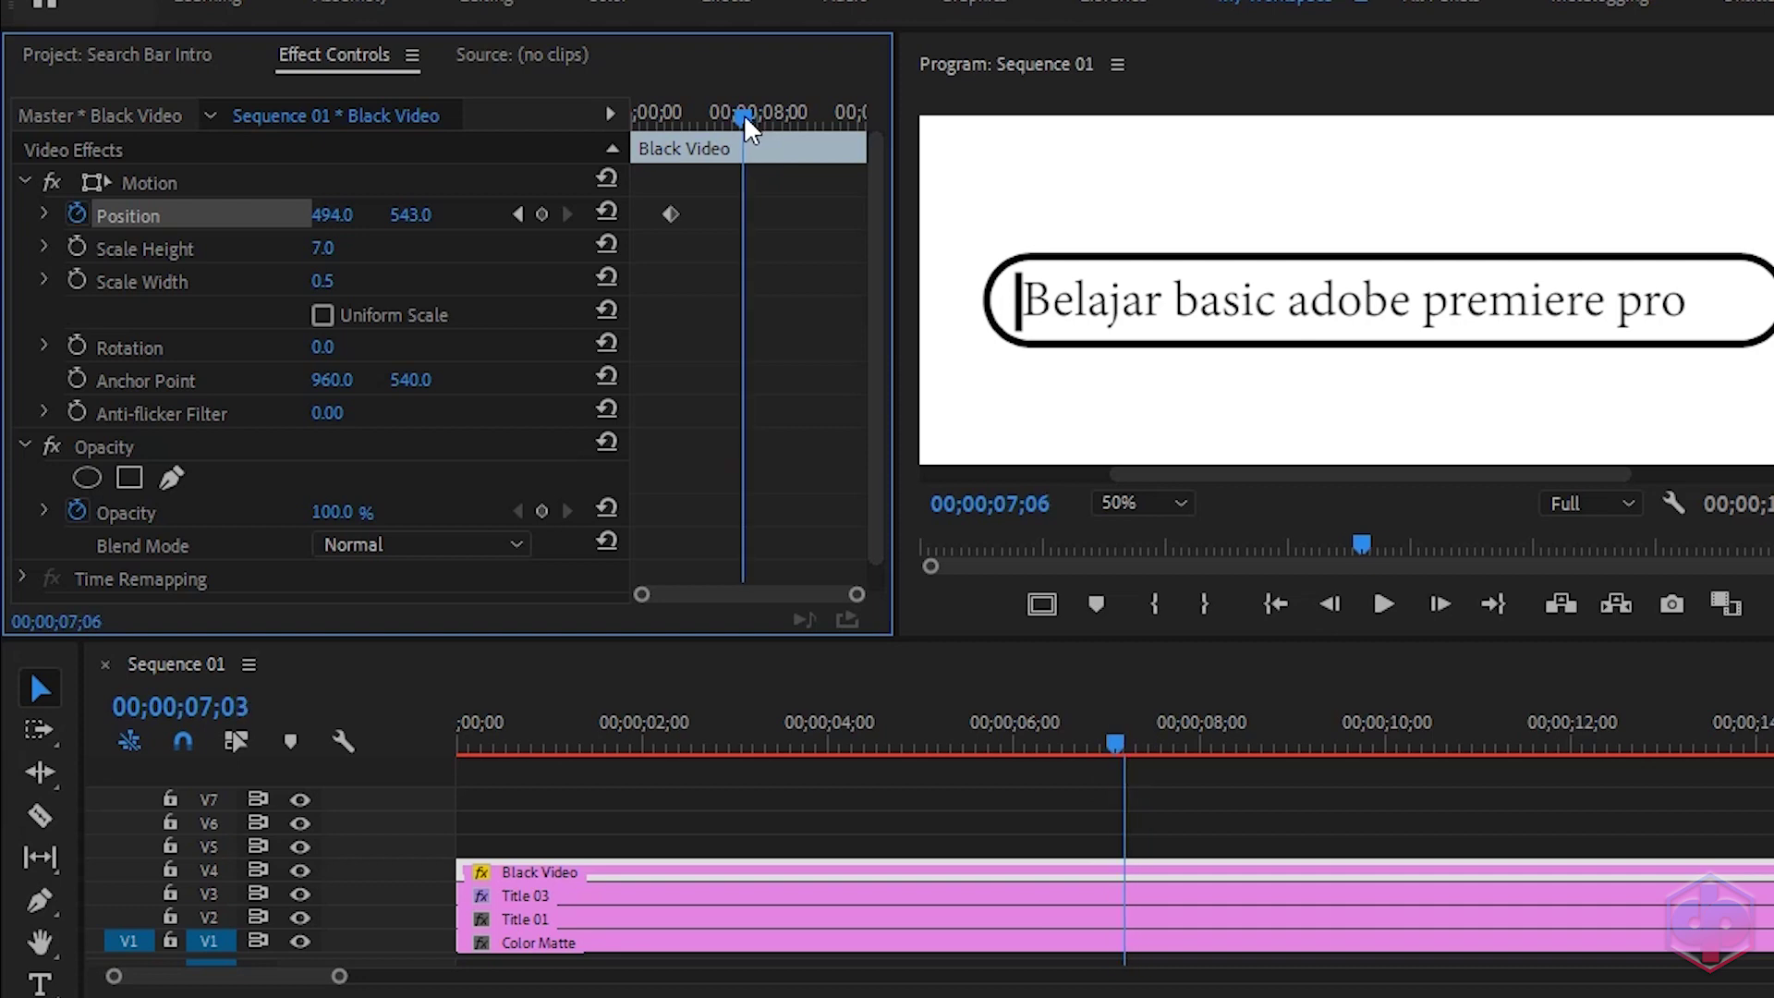
pyautogui.moveTo(330, 214); pyautogui.dragTo(1122, 214)
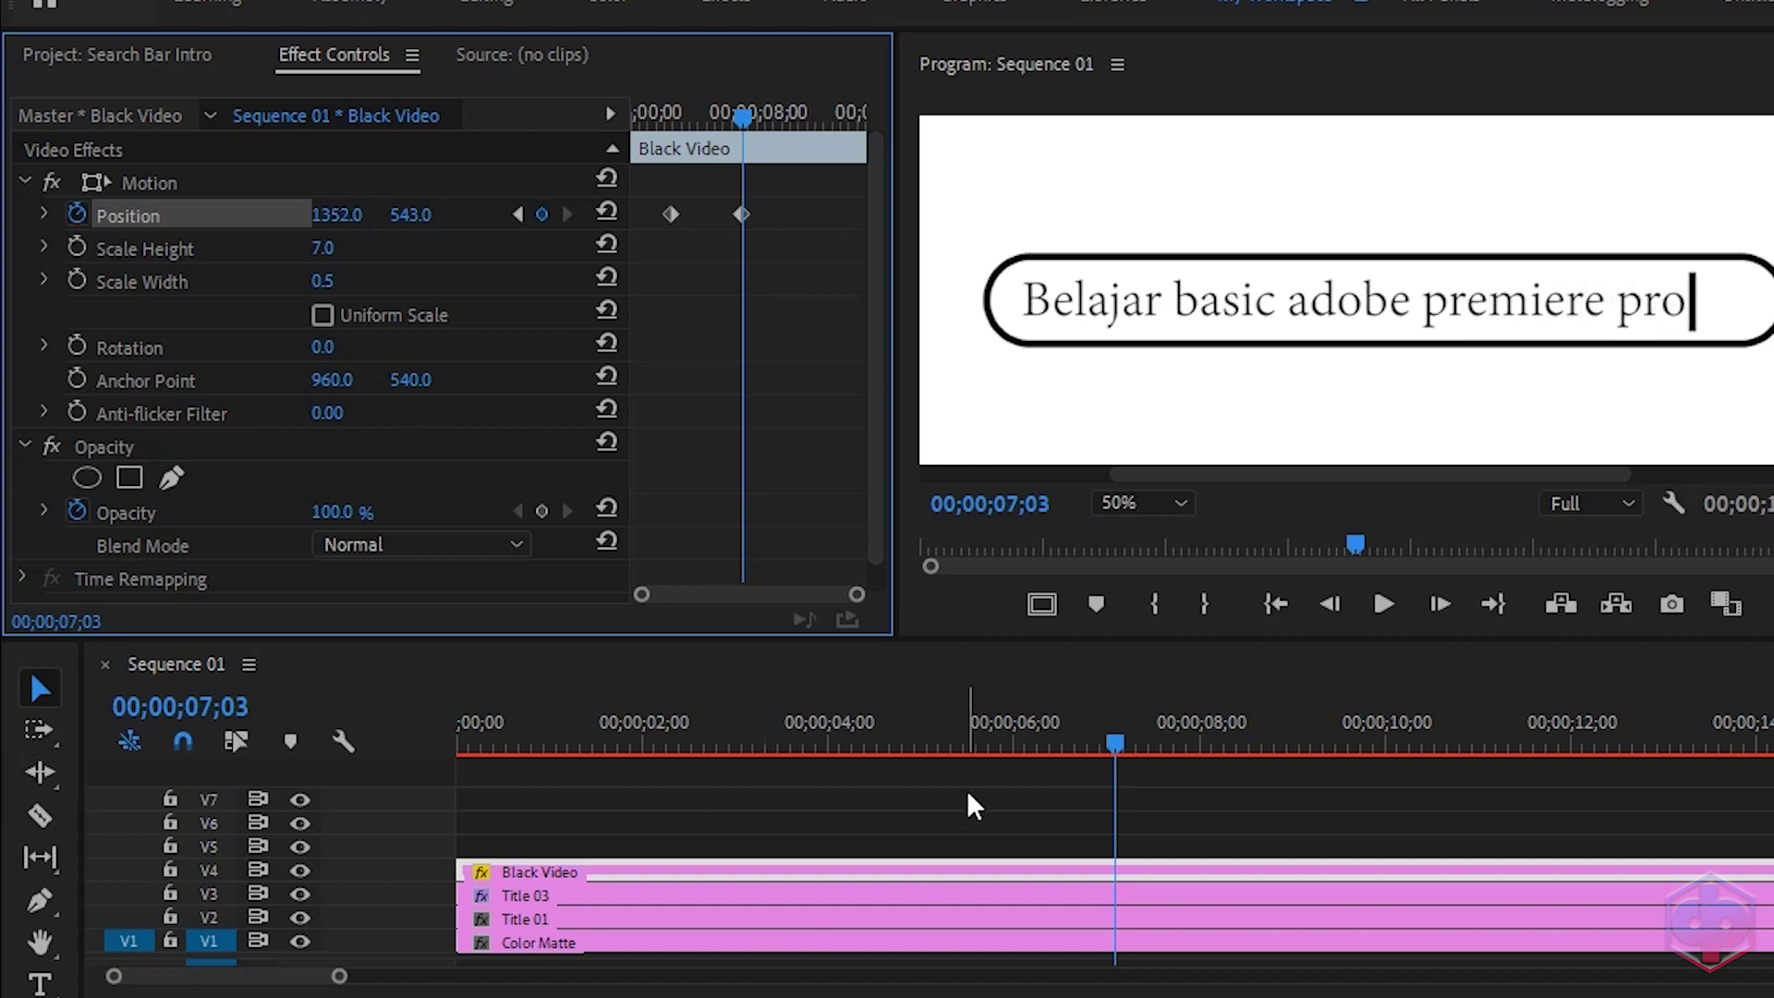
pyautogui.click(1102, 741)
pyautogui.press('Home')
pyautogui.press('space')
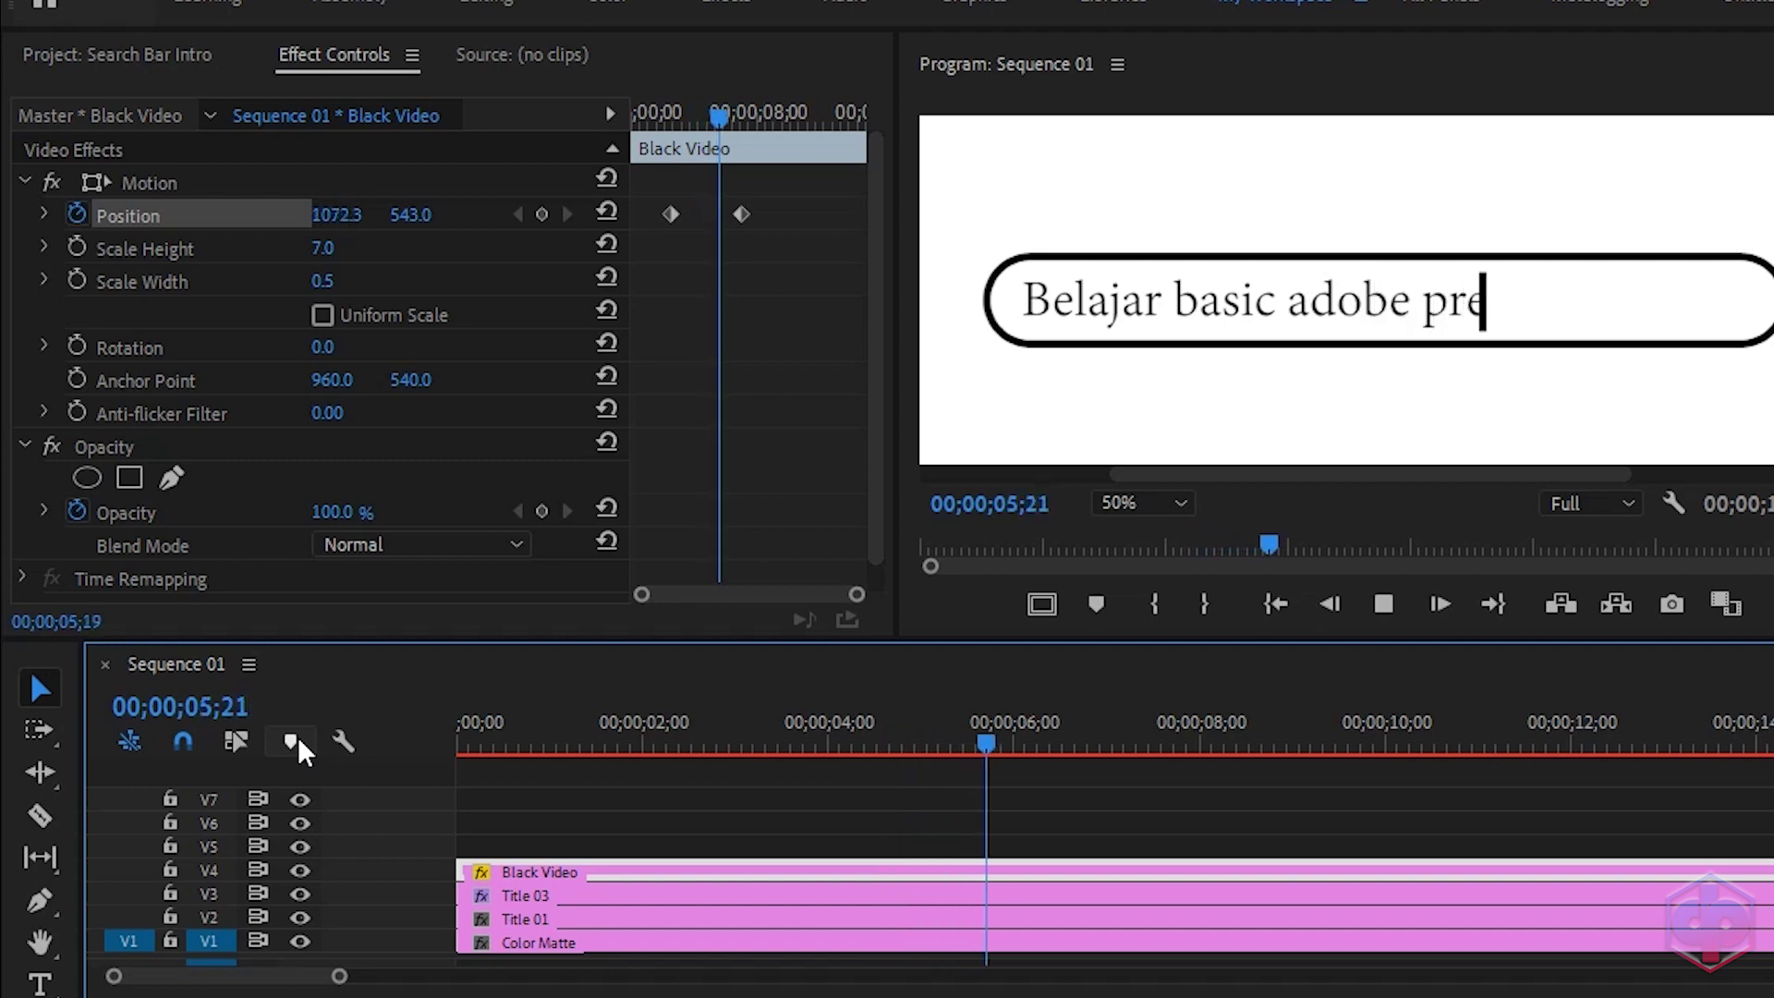
pyautogui.press('space')
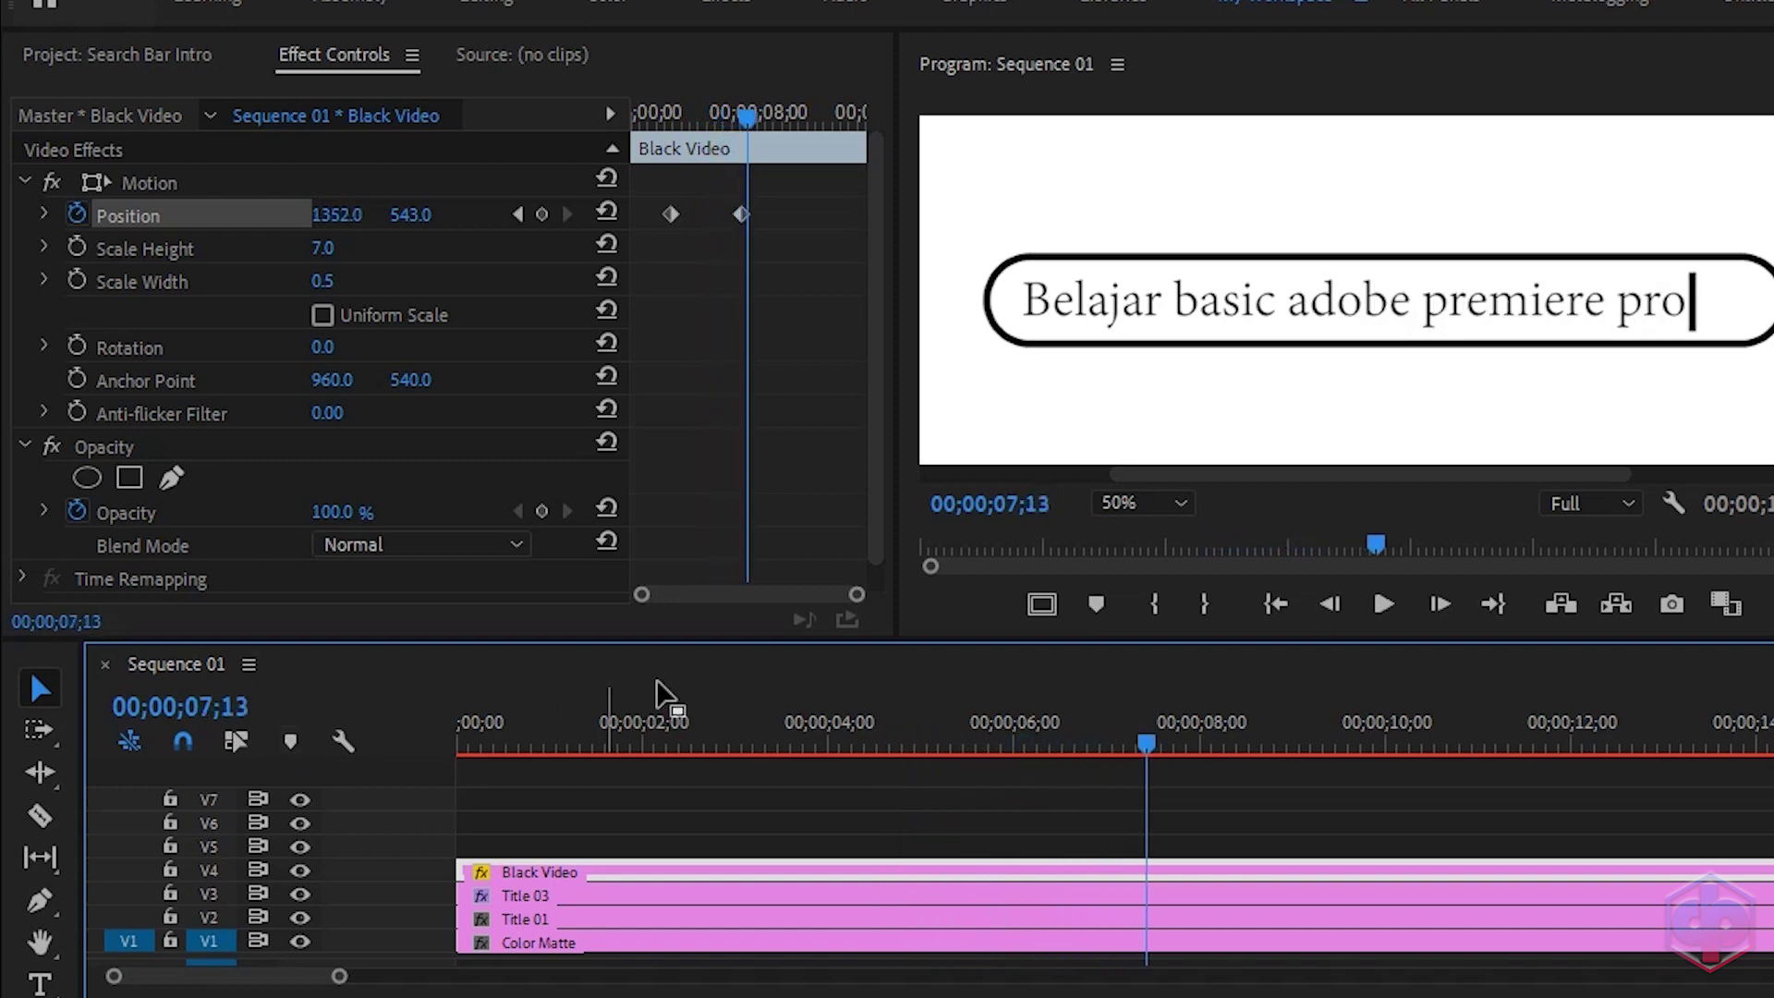
# - Shift the cursor bar's end position keyframe slightly earlier and play back the sequence to check that it tracks the text reveal
pyautogui.moveTo(855, 595); pyautogui.dragTo(833, 595)
pyautogui.moveTo(745, 115); pyautogui.dragTo(717, 114)
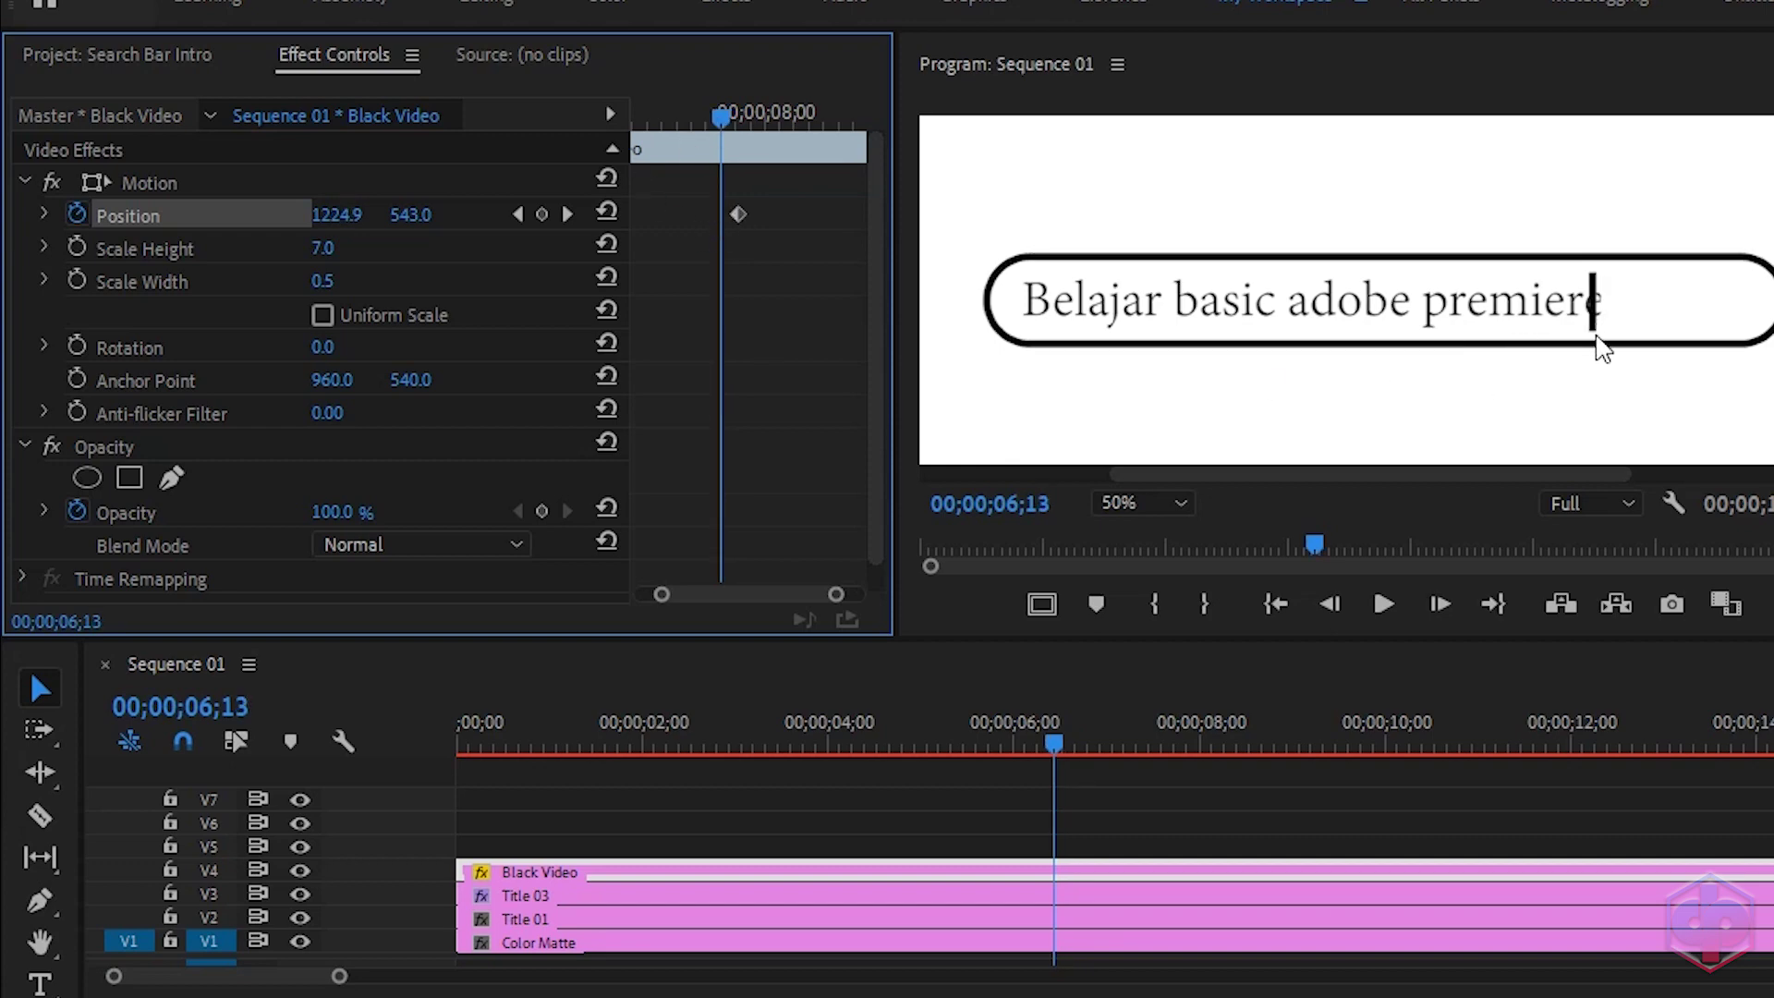
pyautogui.moveTo(837, 605); pyautogui.dragTo(828, 606)
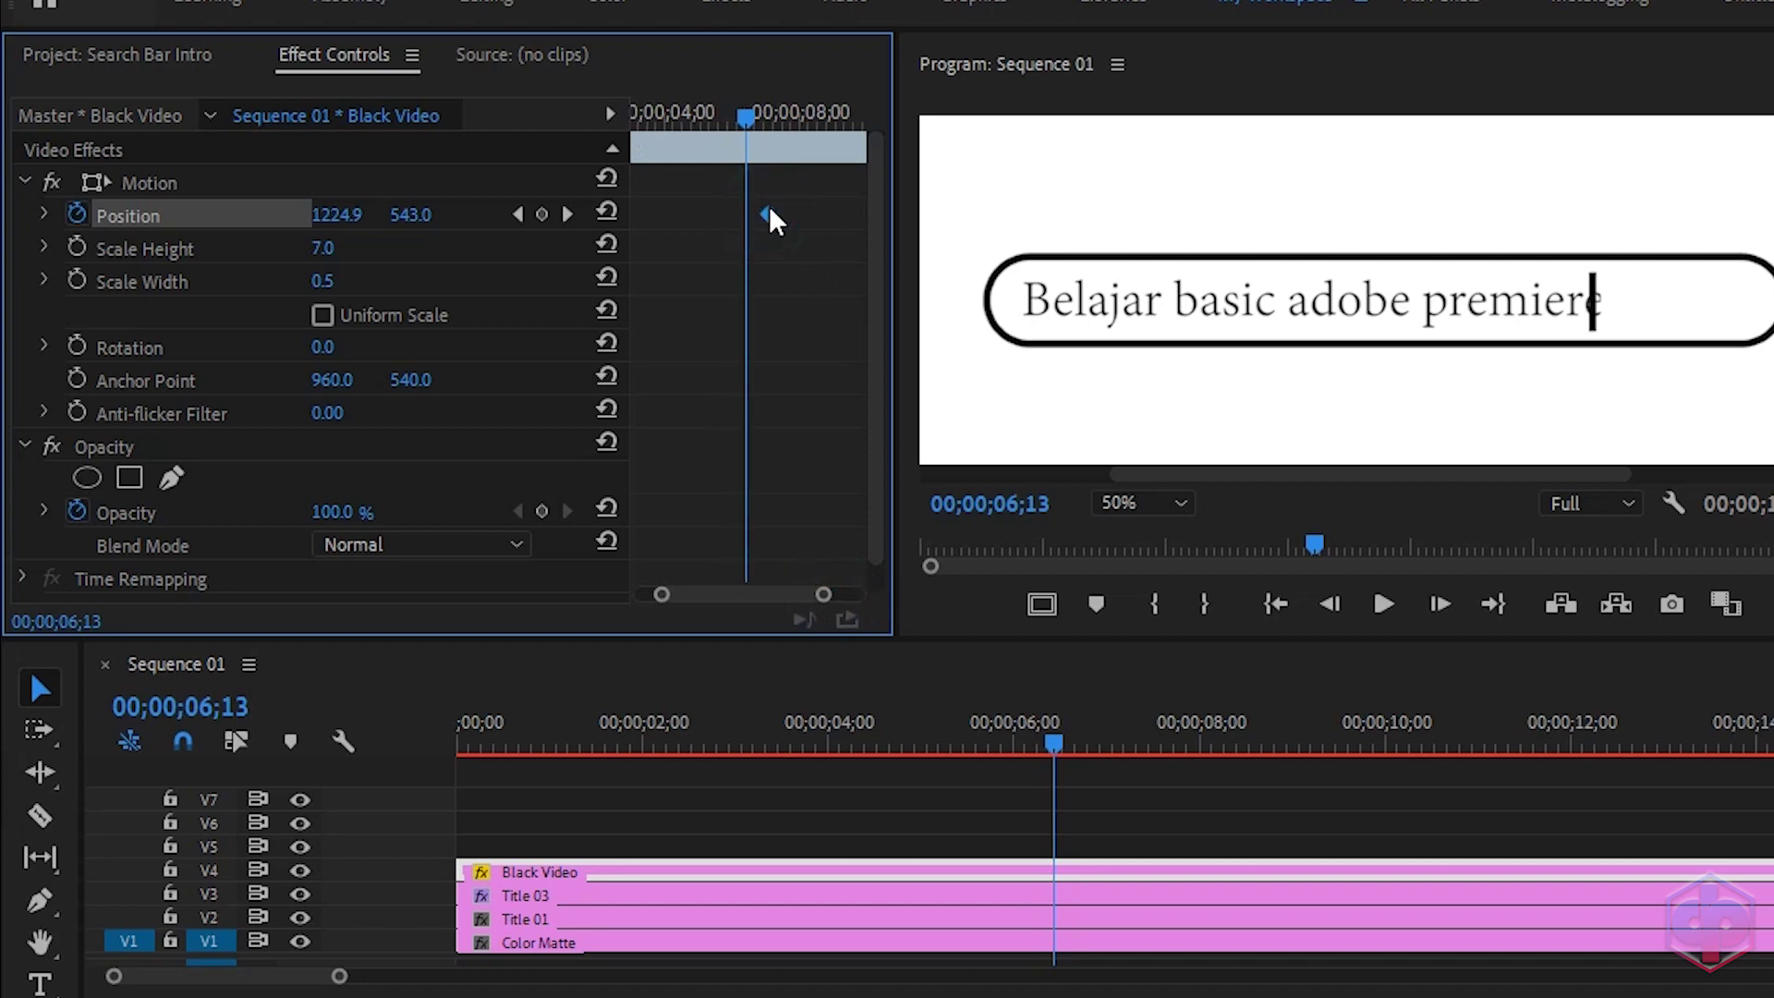
pyautogui.moveTo(769, 211); pyautogui.dragTo(765, 201)
pyautogui.click(689, 722)
pyautogui.press('space')
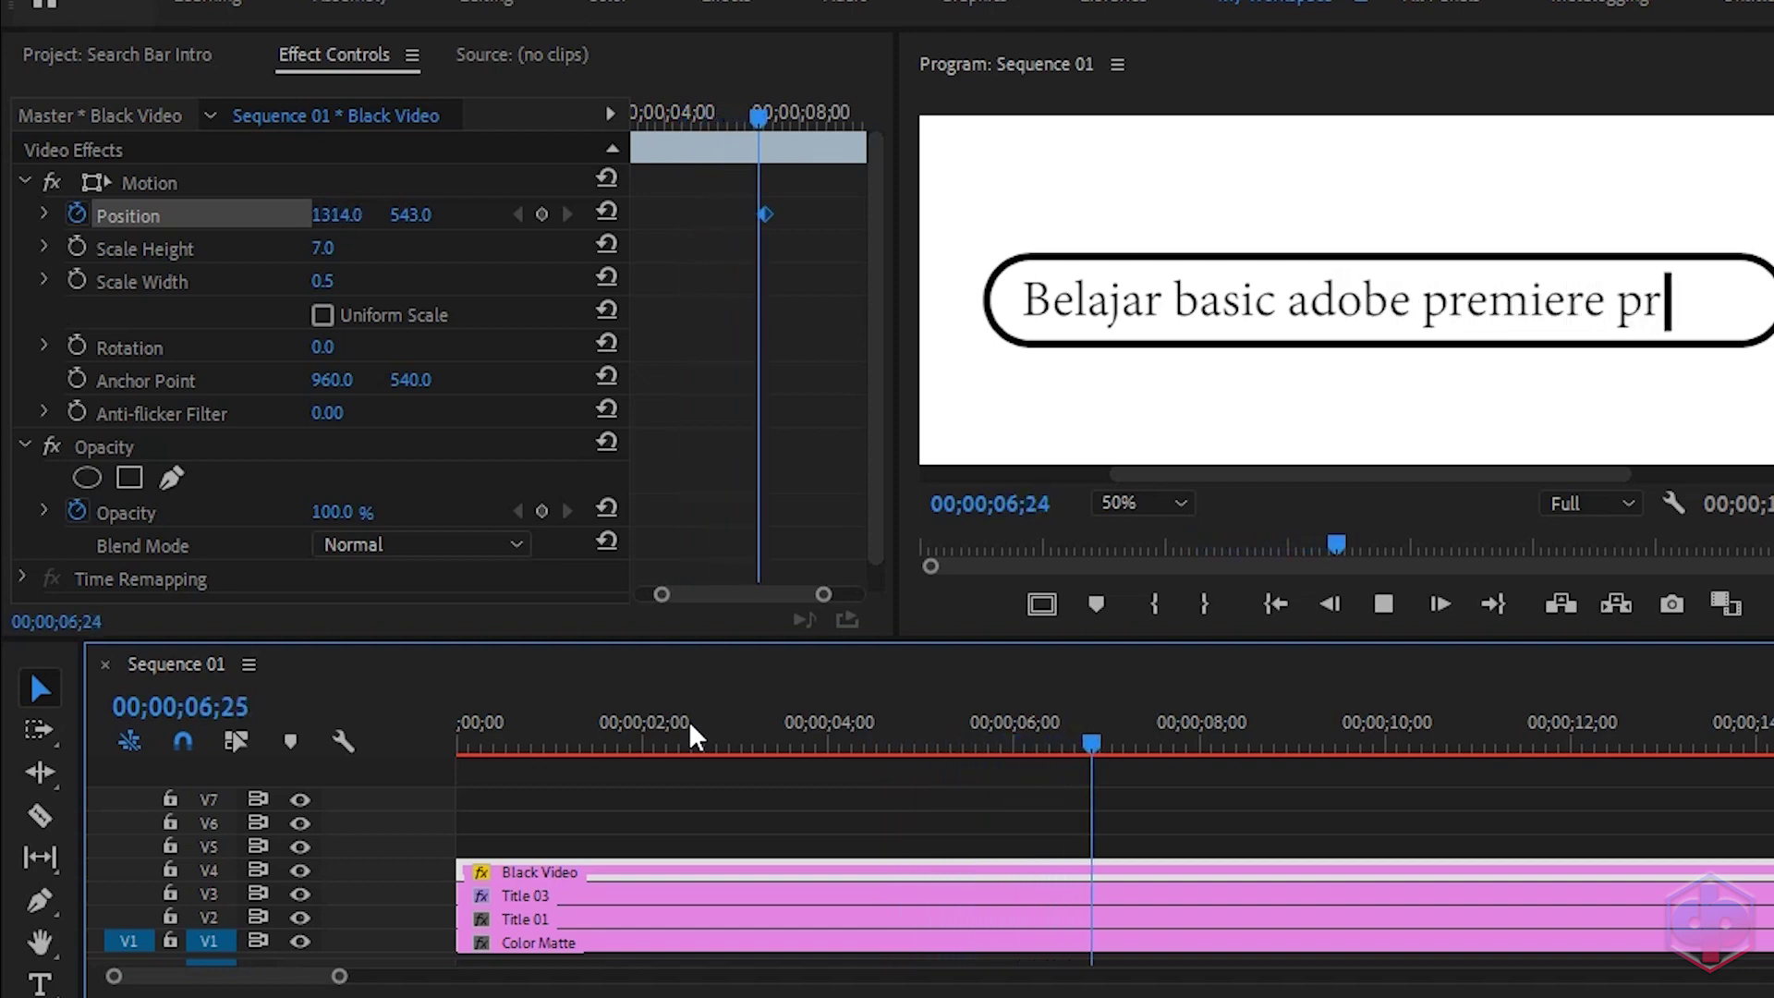
pyautogui.press('space')
pyautogui.press('Home')
pyautogui.press('space')
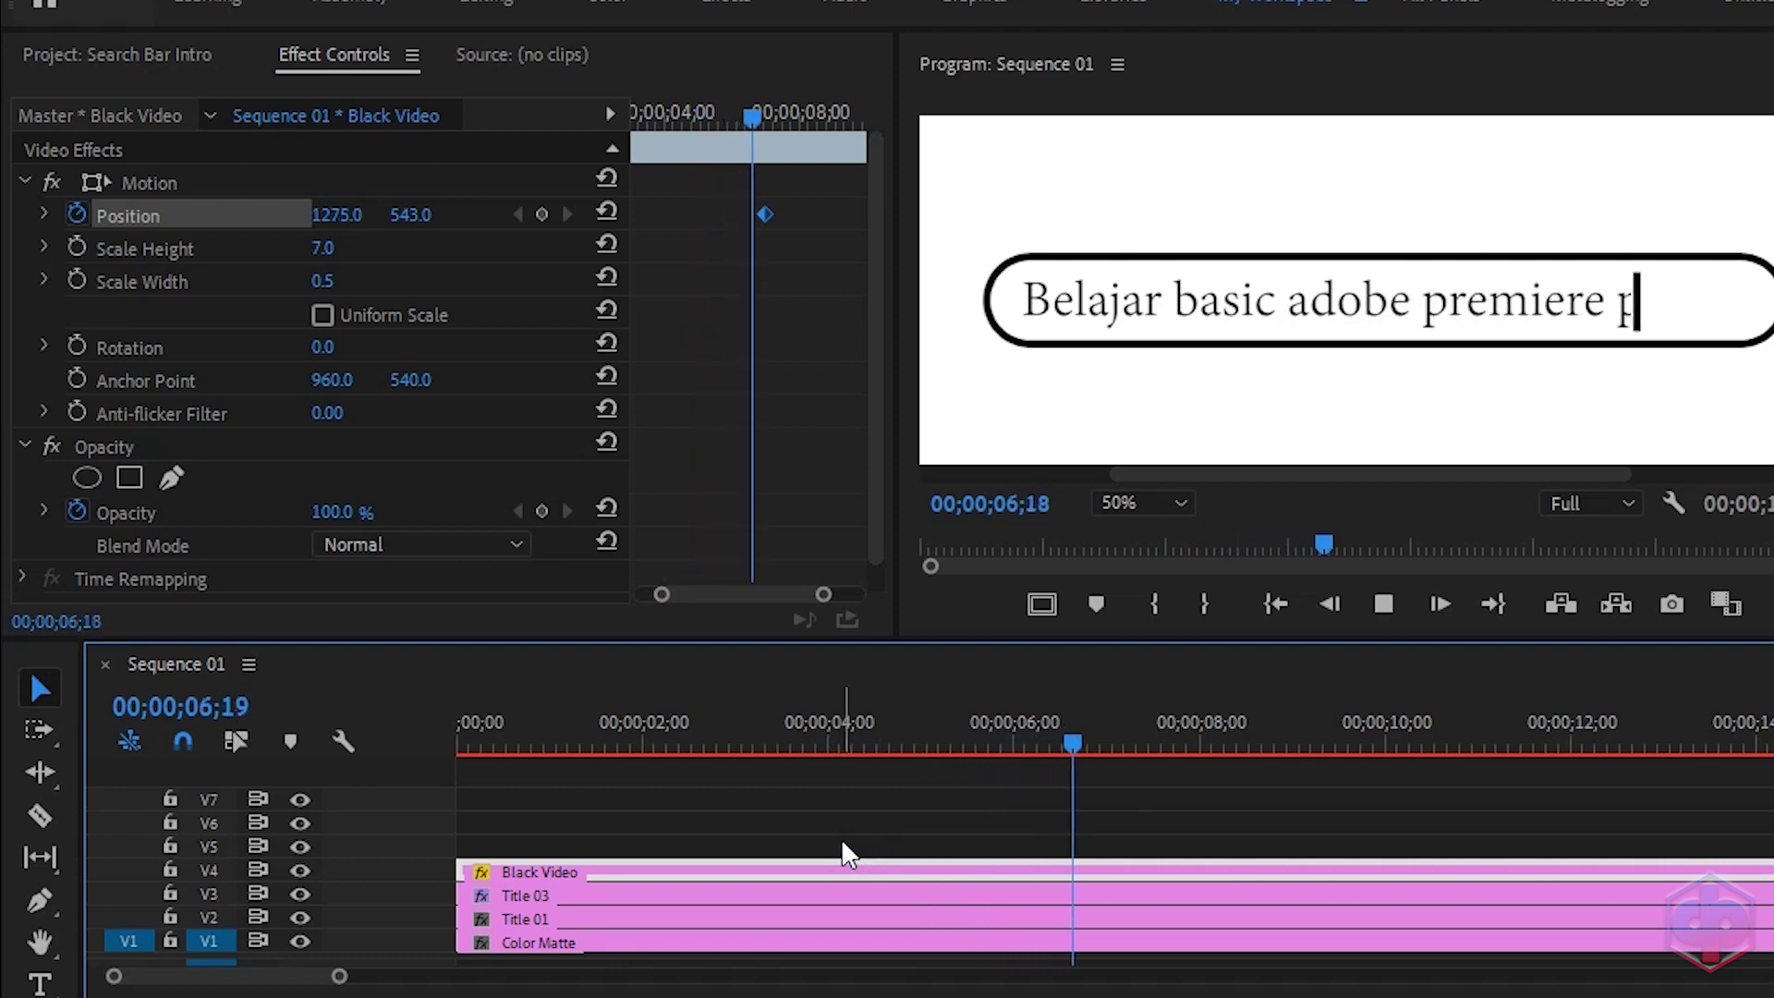
pyautogui.press('space')
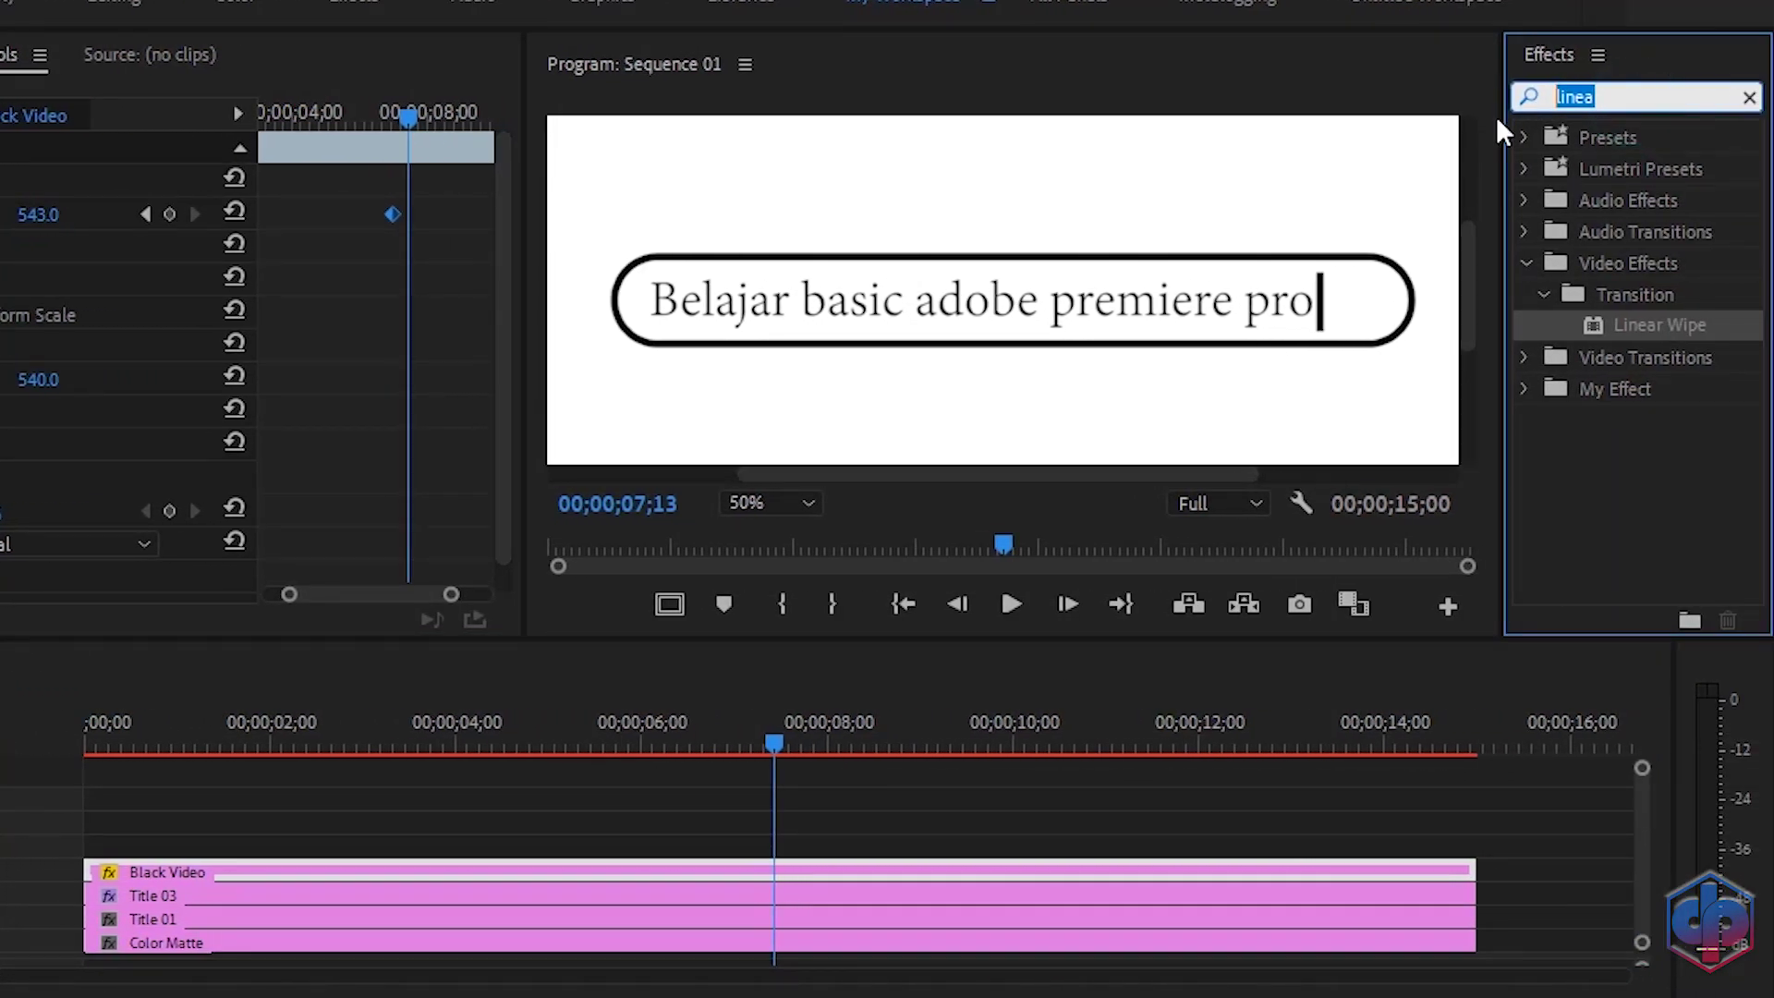
# - Find the Strobe Light effect and apply it to the Black Video clip
pyautogui.write('stobe')
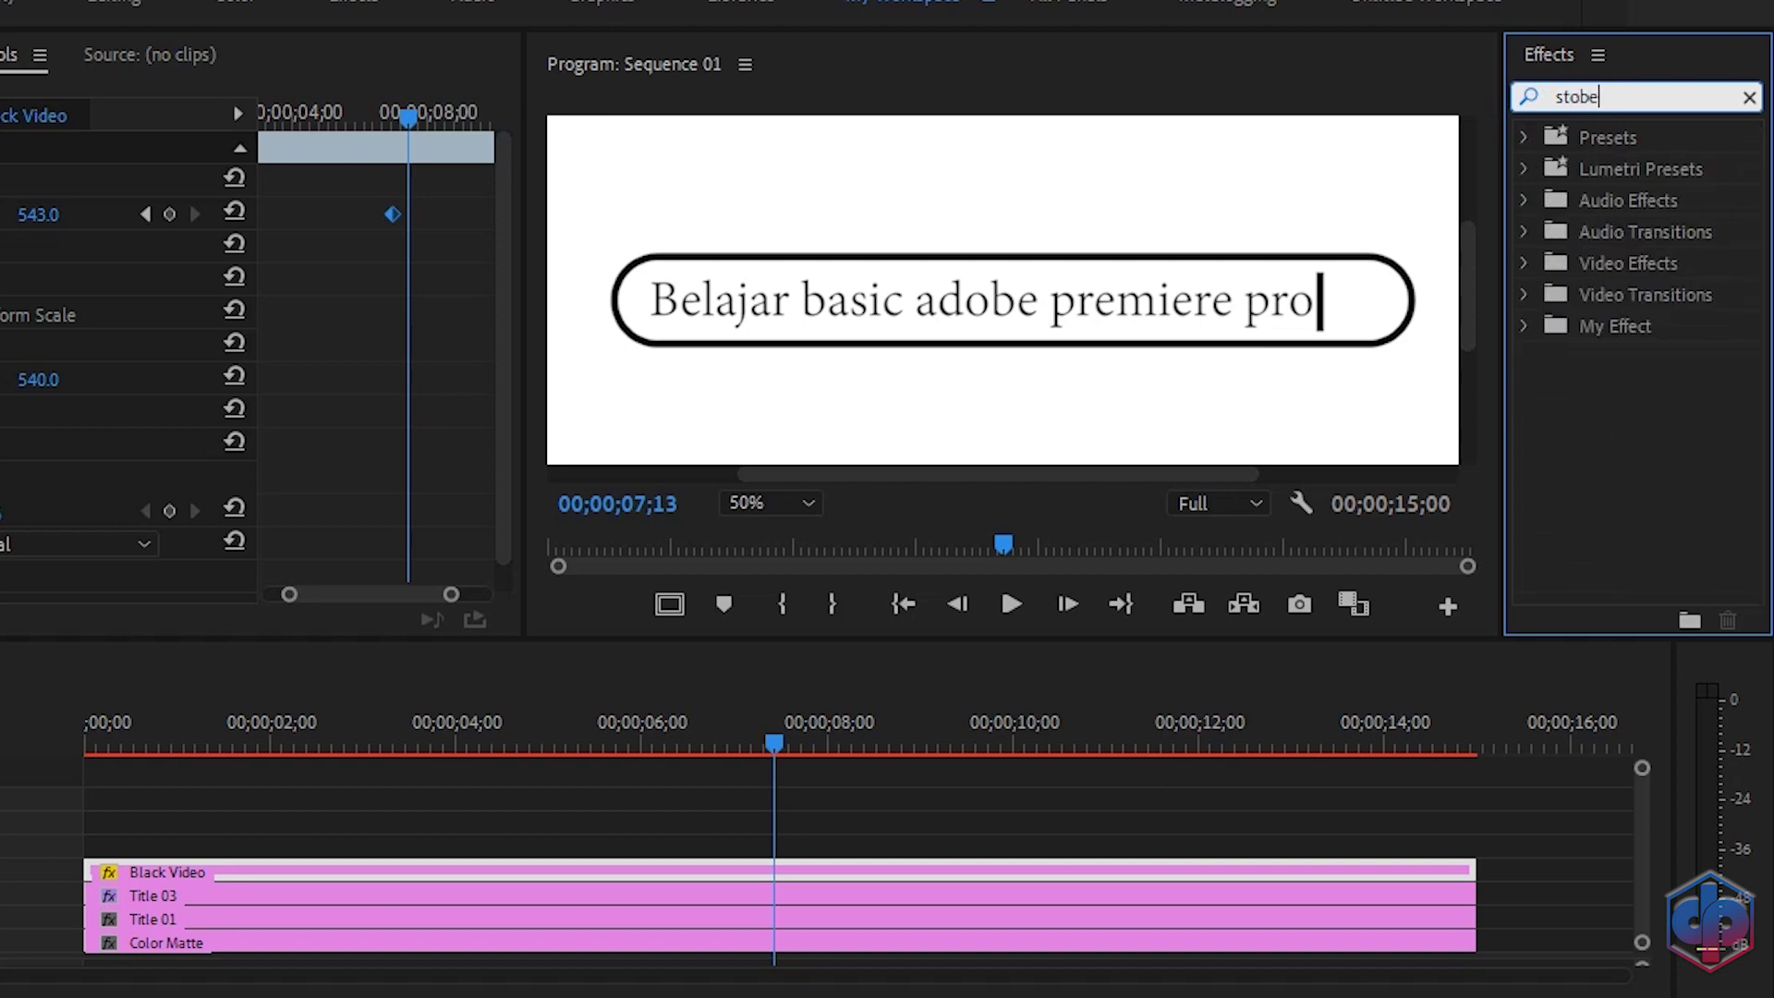
pyautogui.press('BackSpace')
pyautogui.press('BackSpace')
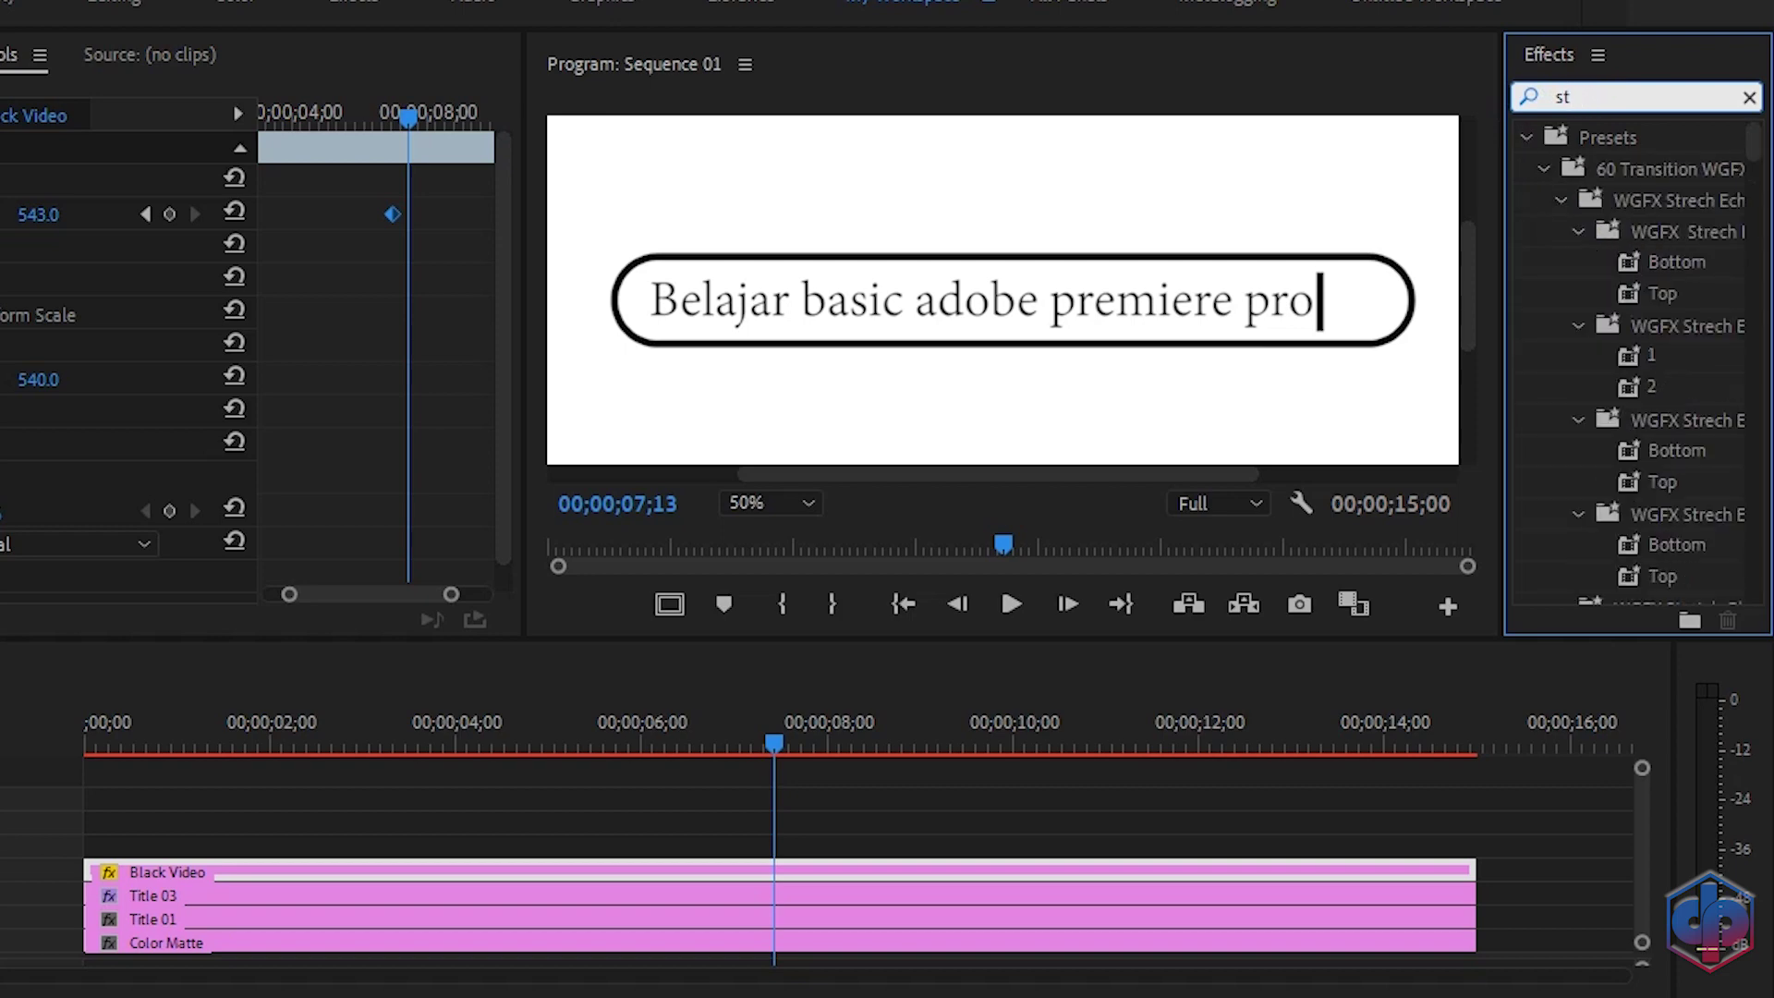
pyautogui.write('rob')
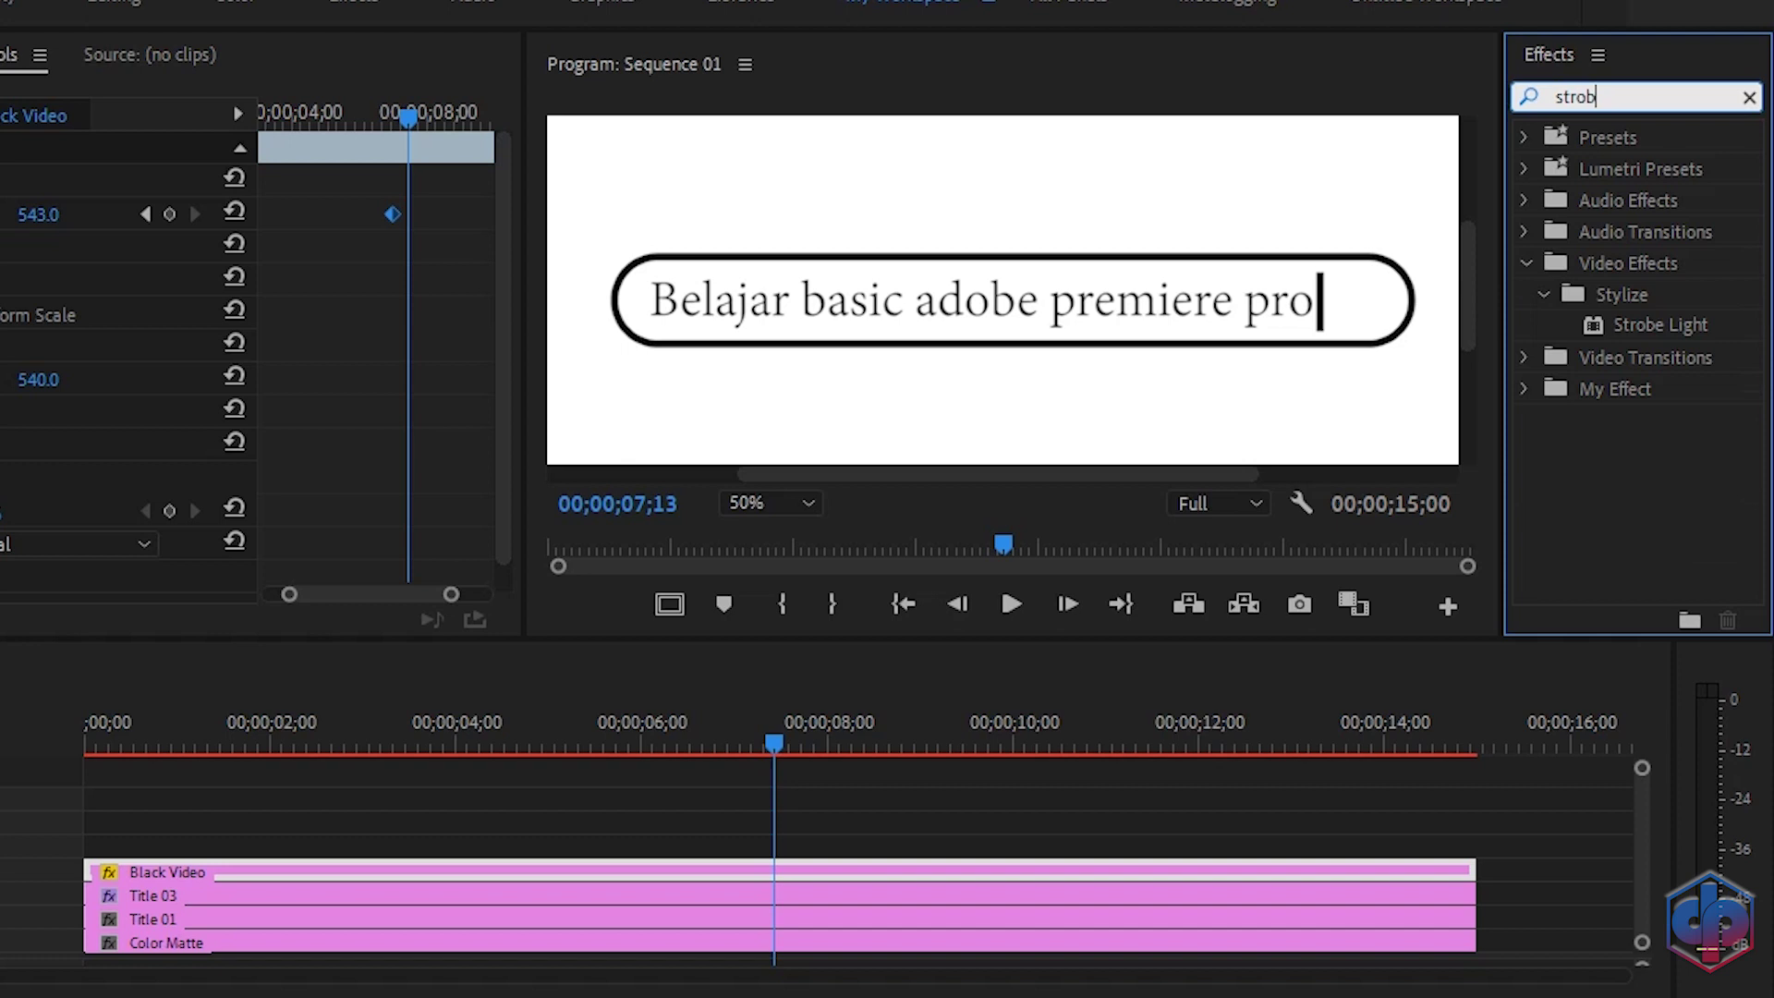
pyautogui.moveTo(1668, 333); pyautogui.dragTo(973, 492)
pyautogui.moveTo(344, 769); pyautogui.dragTo(321, 885)
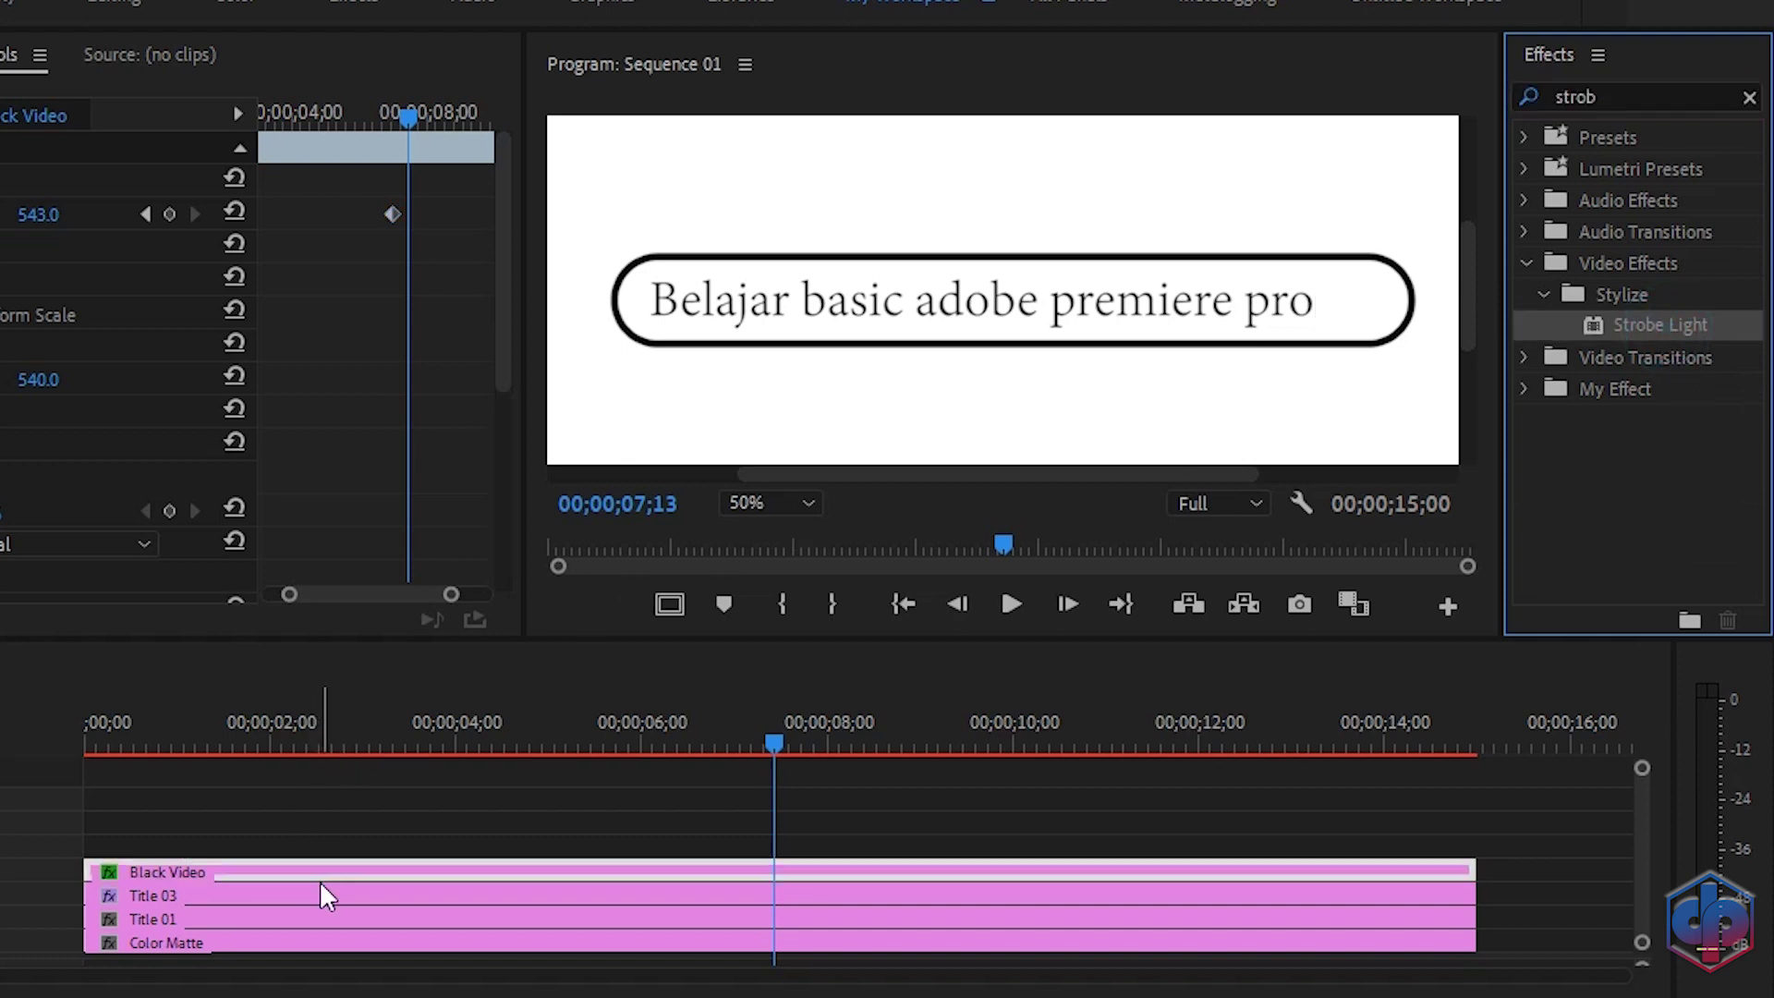
# - View the Strobe Light settings and play the sequence from the start to check how the cursor blinks
pyautogui.scroll(-3, 309, 252)
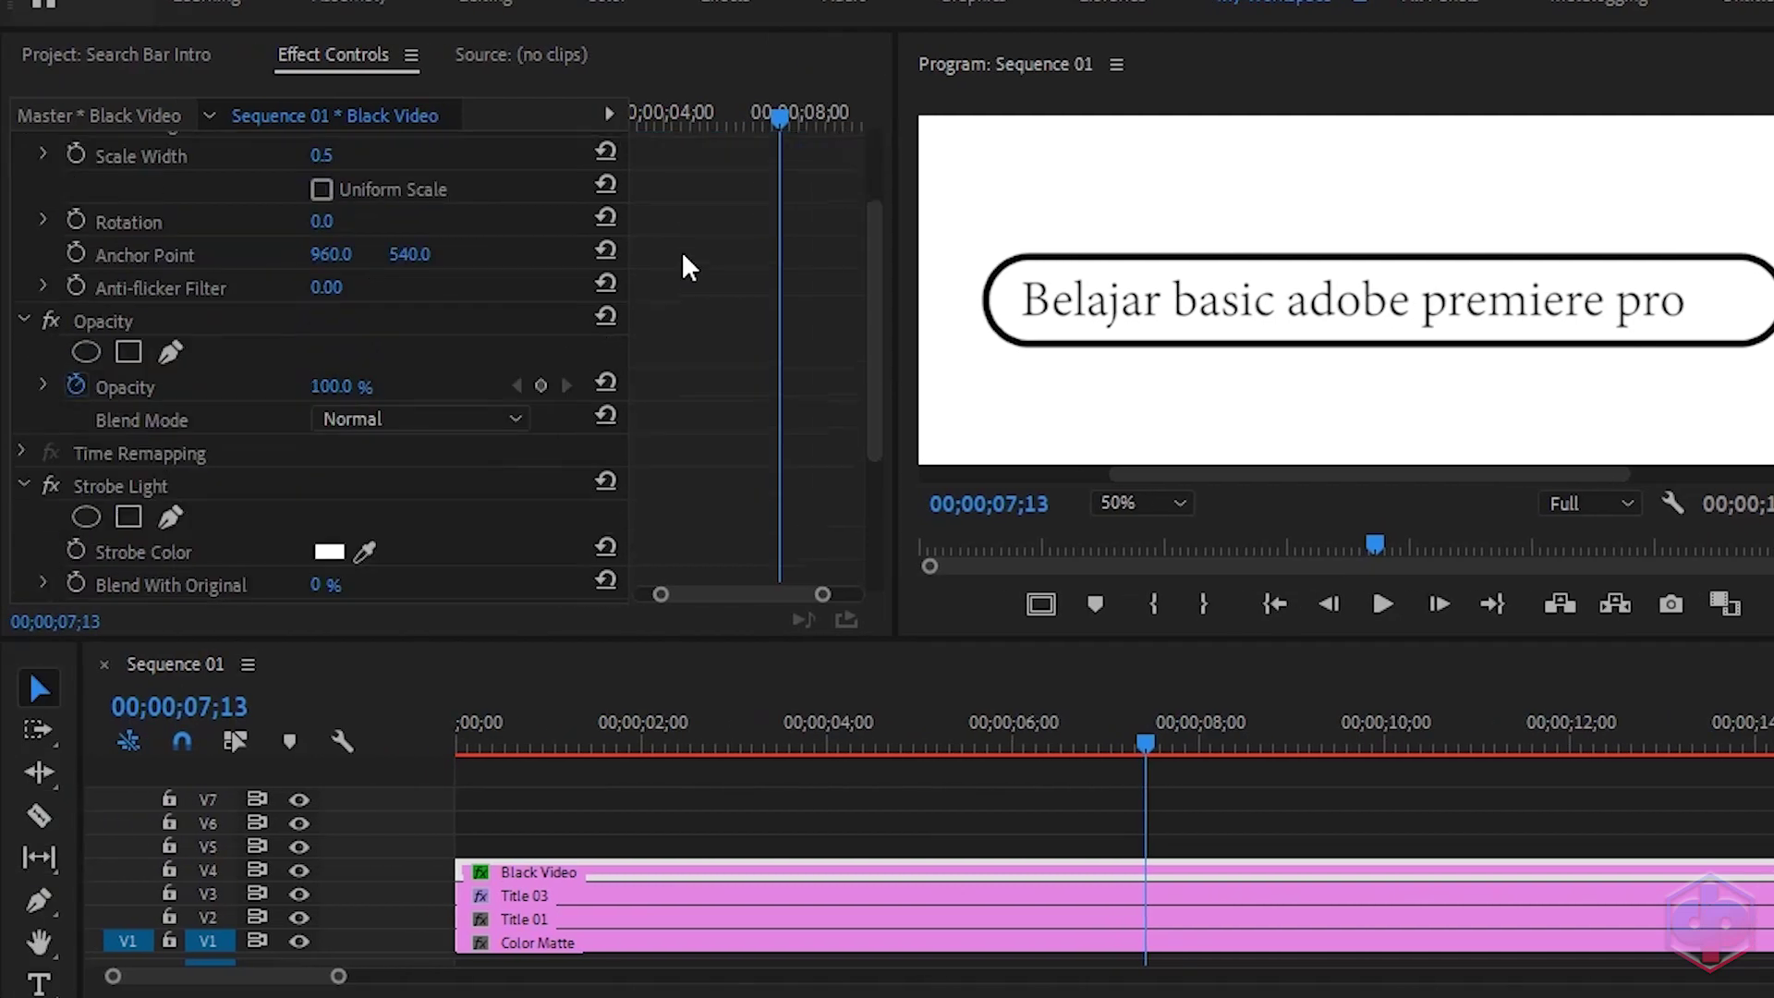
pyautogui.scroll(-5, 684, 266)
pyautogui.moveTo(1145, 745); pyautogui.dragTo(414, 769)
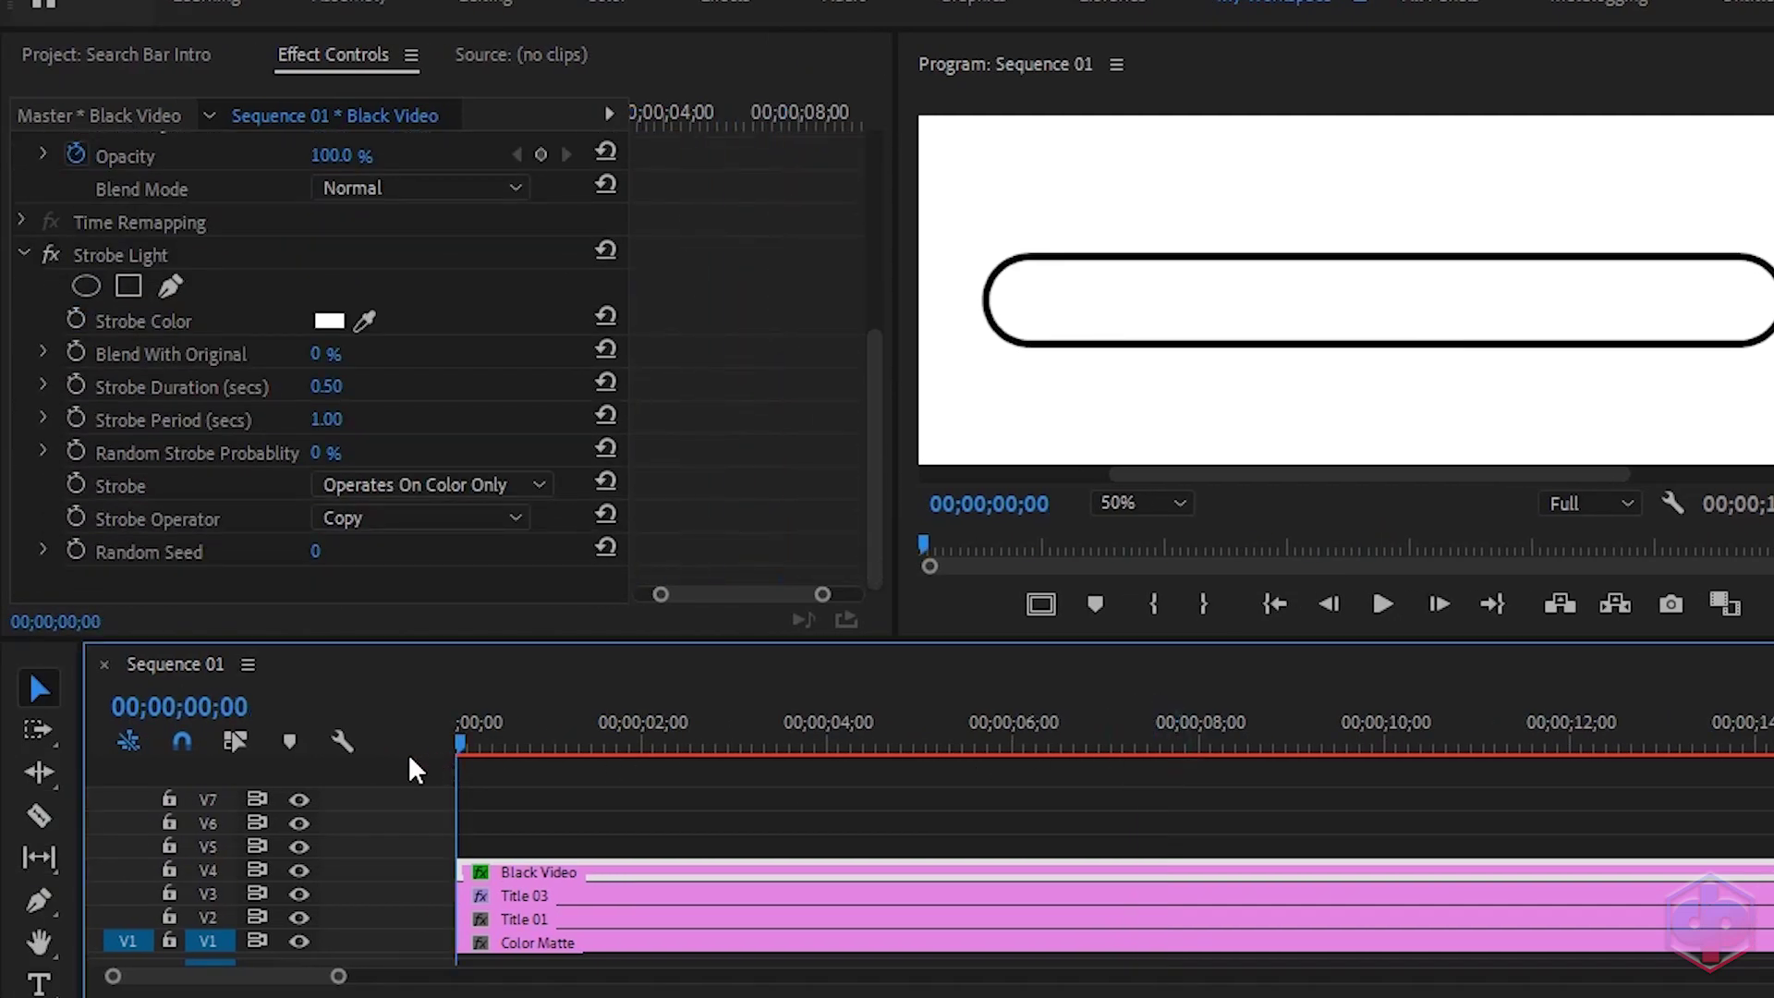
pyautogui.press('space')
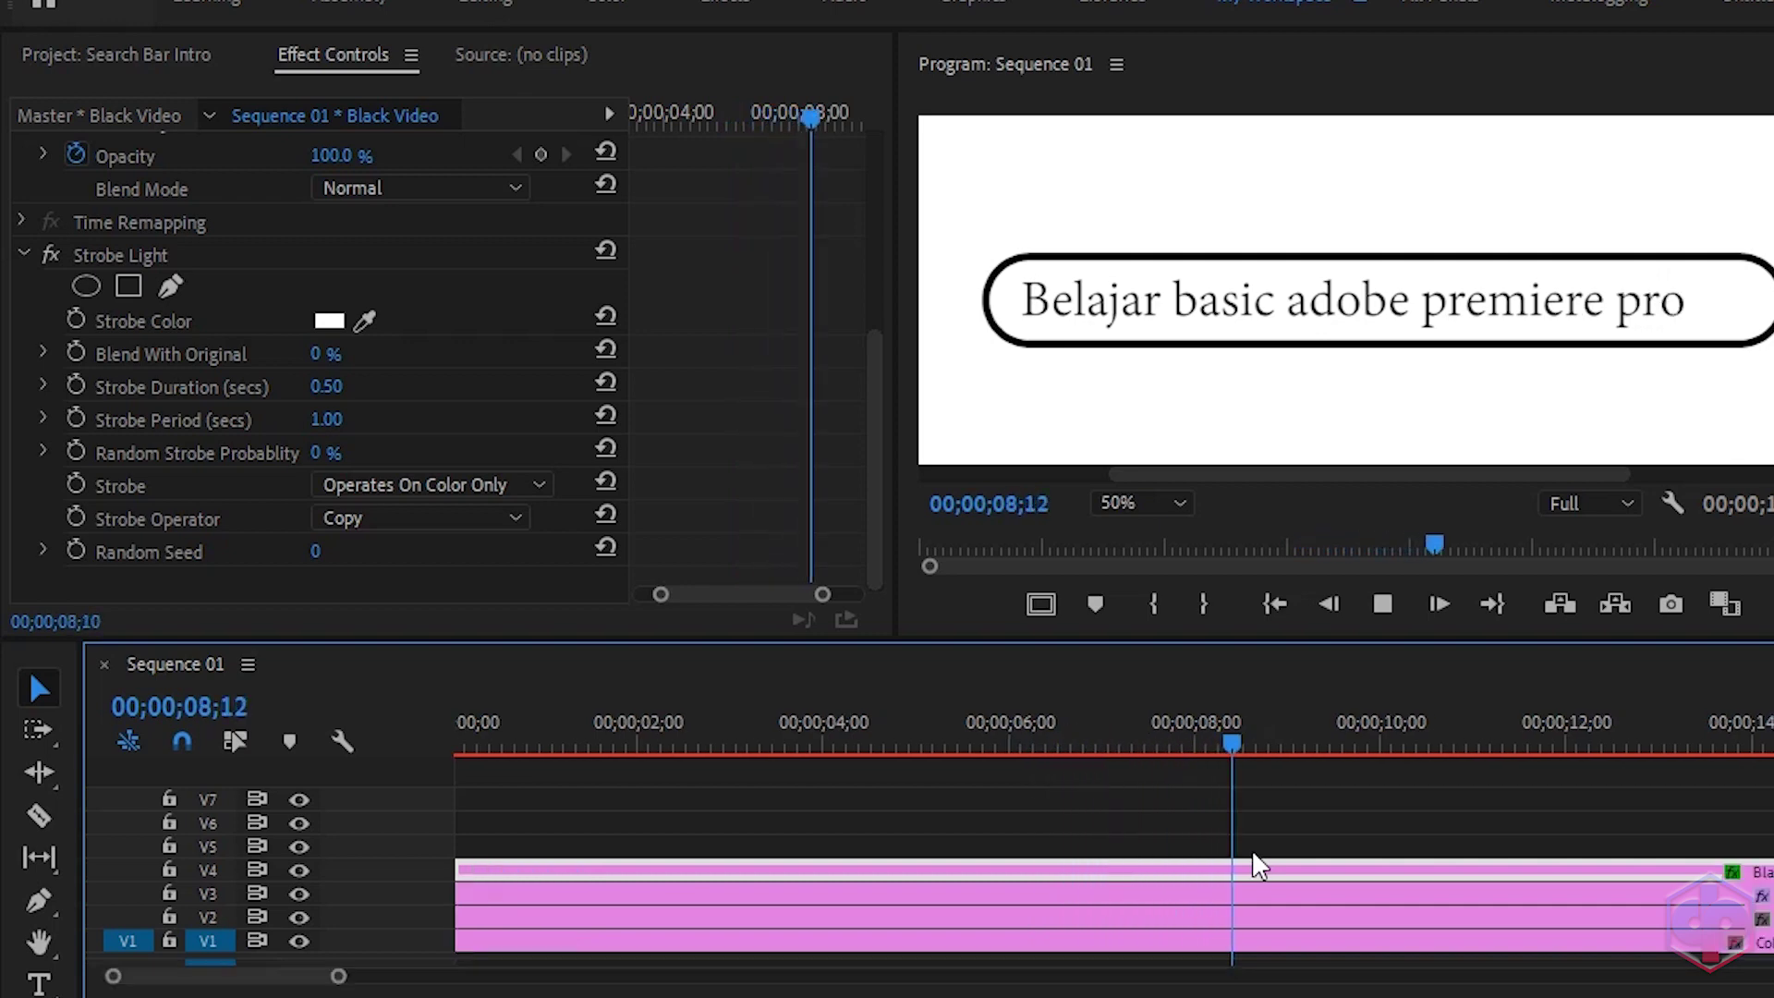
pyautogui.press('space')
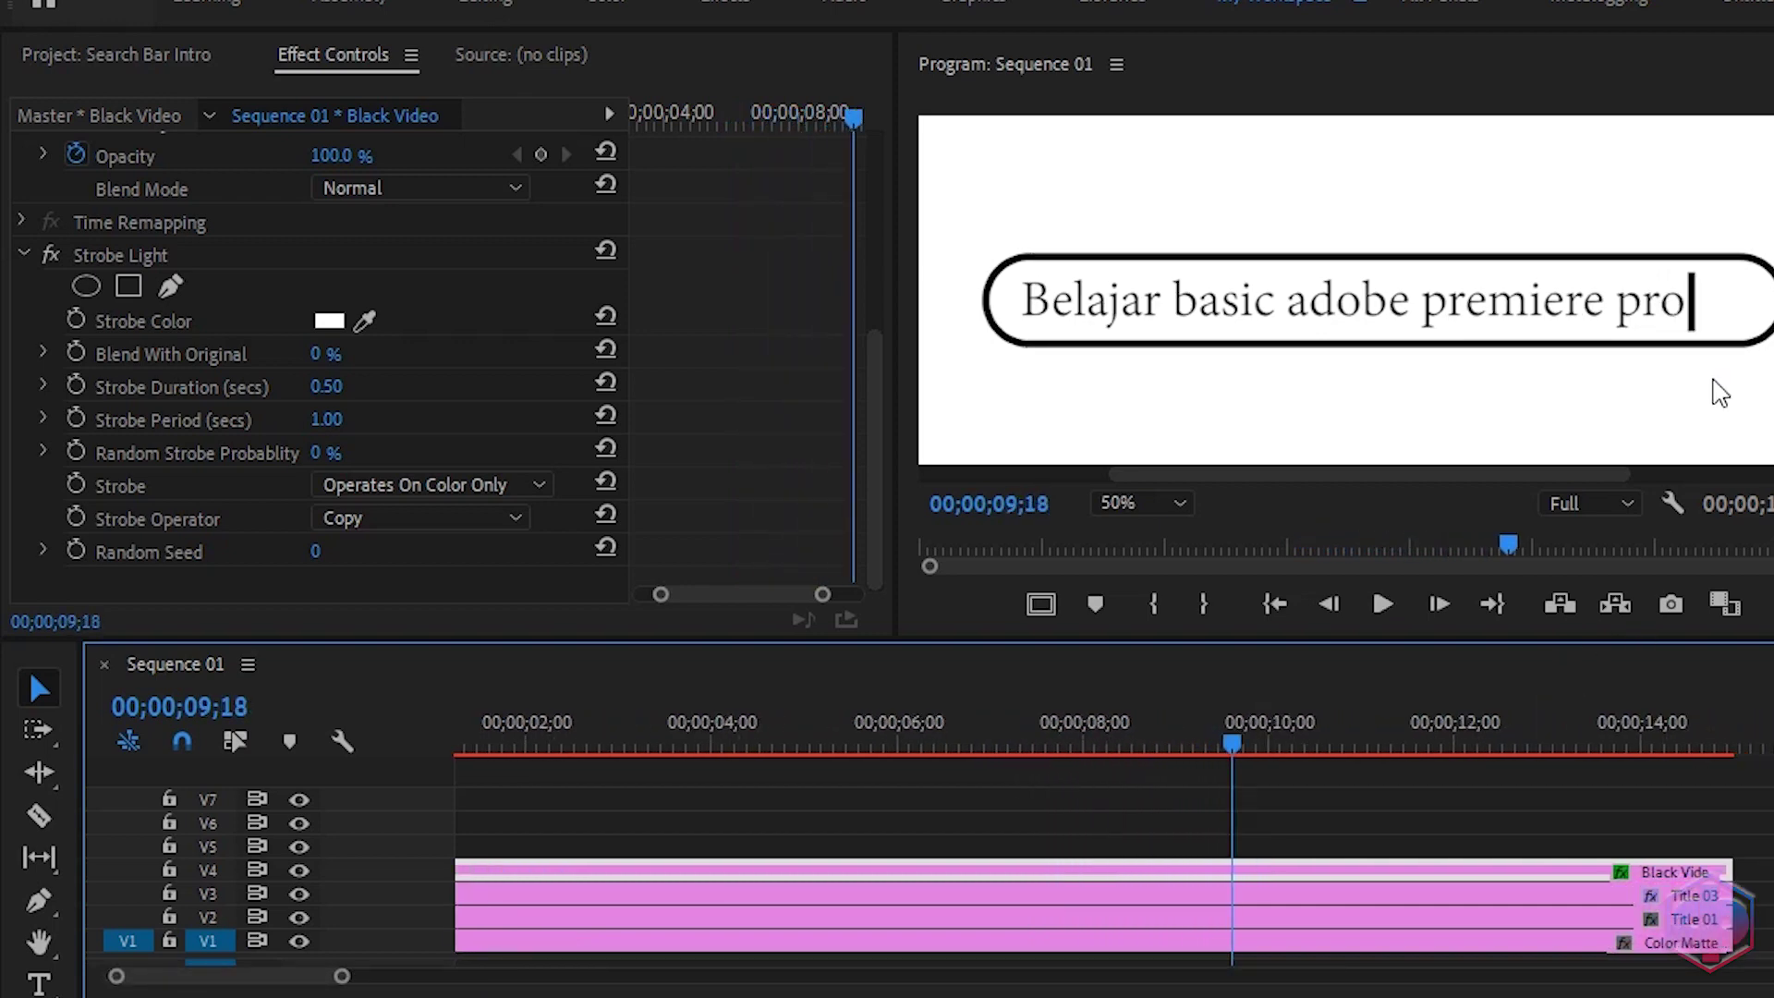
# - Set the Strobe Light duration to 0.3 seconds and its period to 0.5 seconds
pyautogui.click(327, 386)
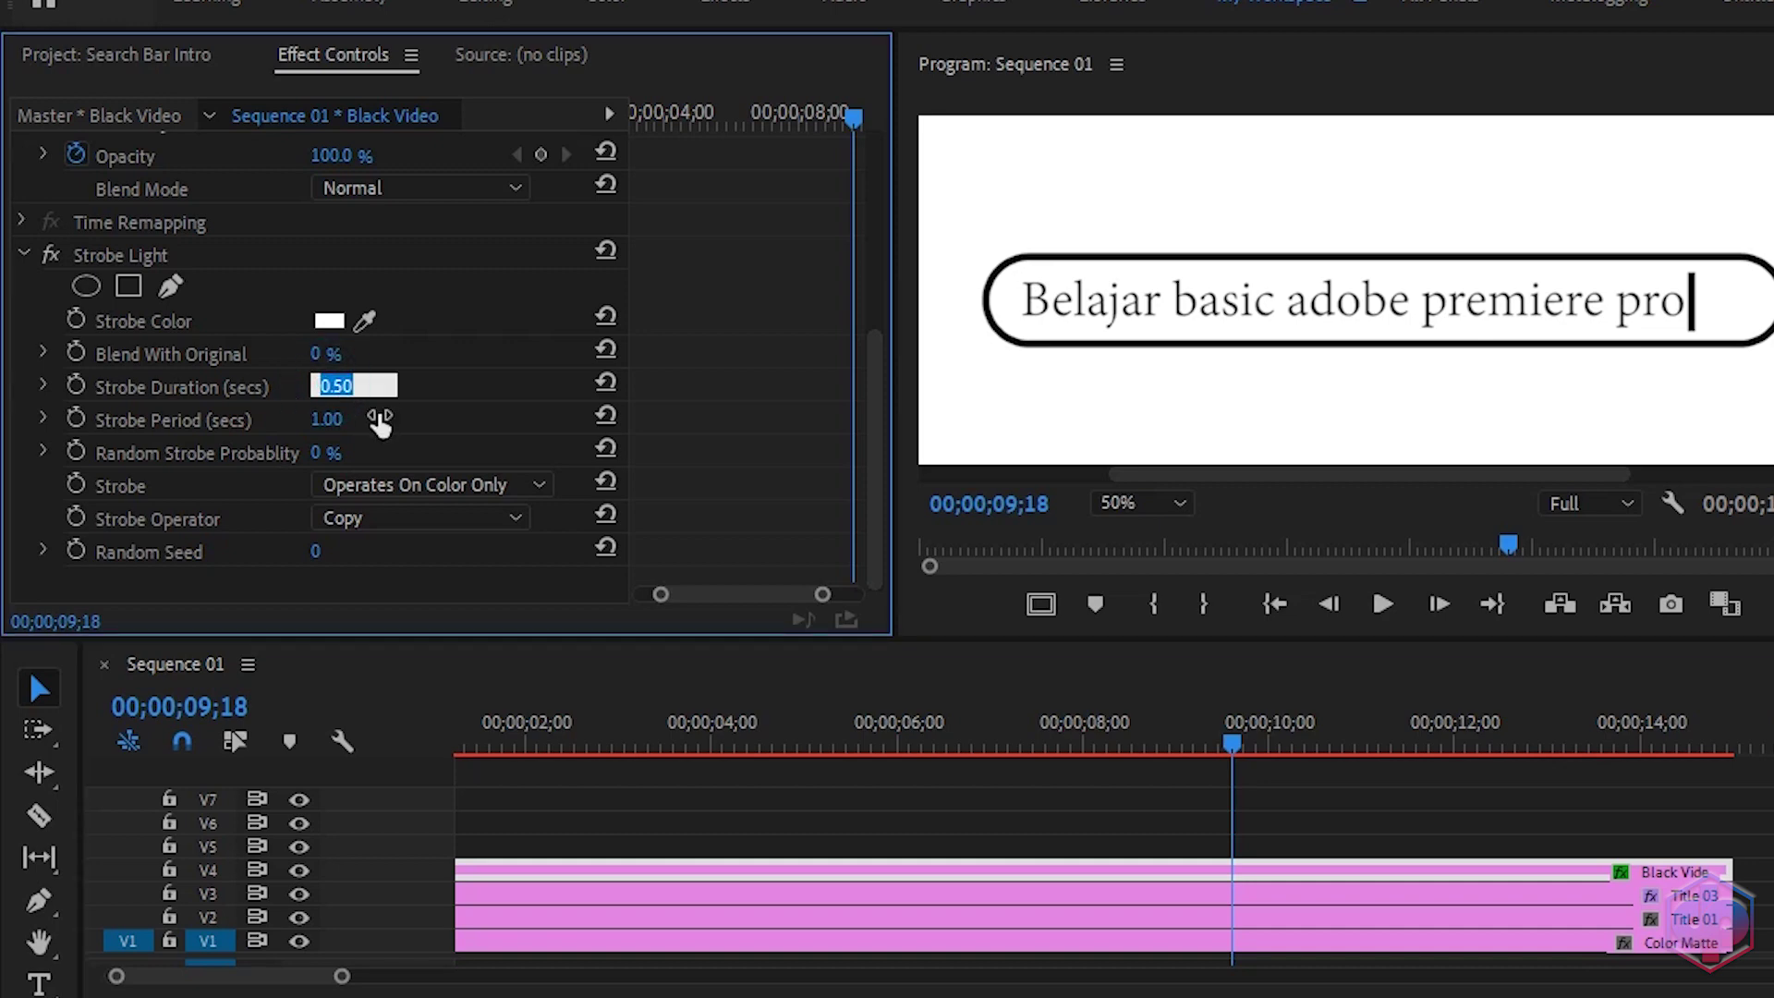
pyautogui.write('0')
pyautogui.click(332, 421)
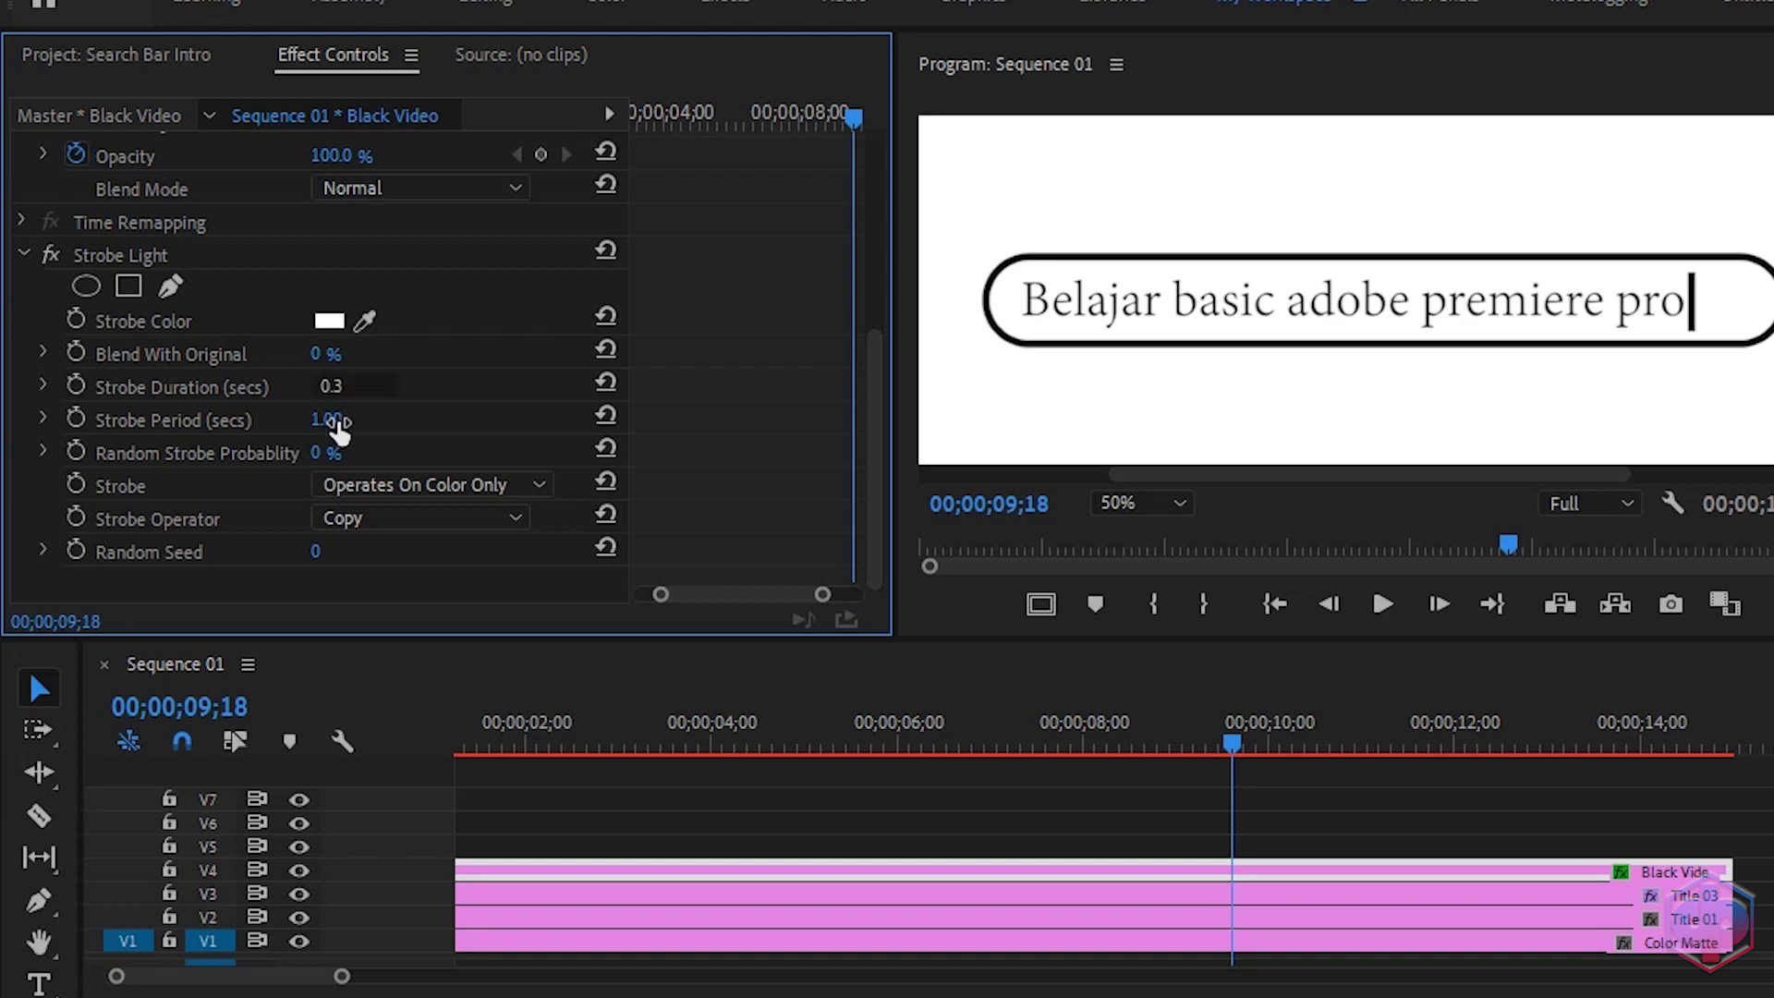
pyautogui.write('0.5')
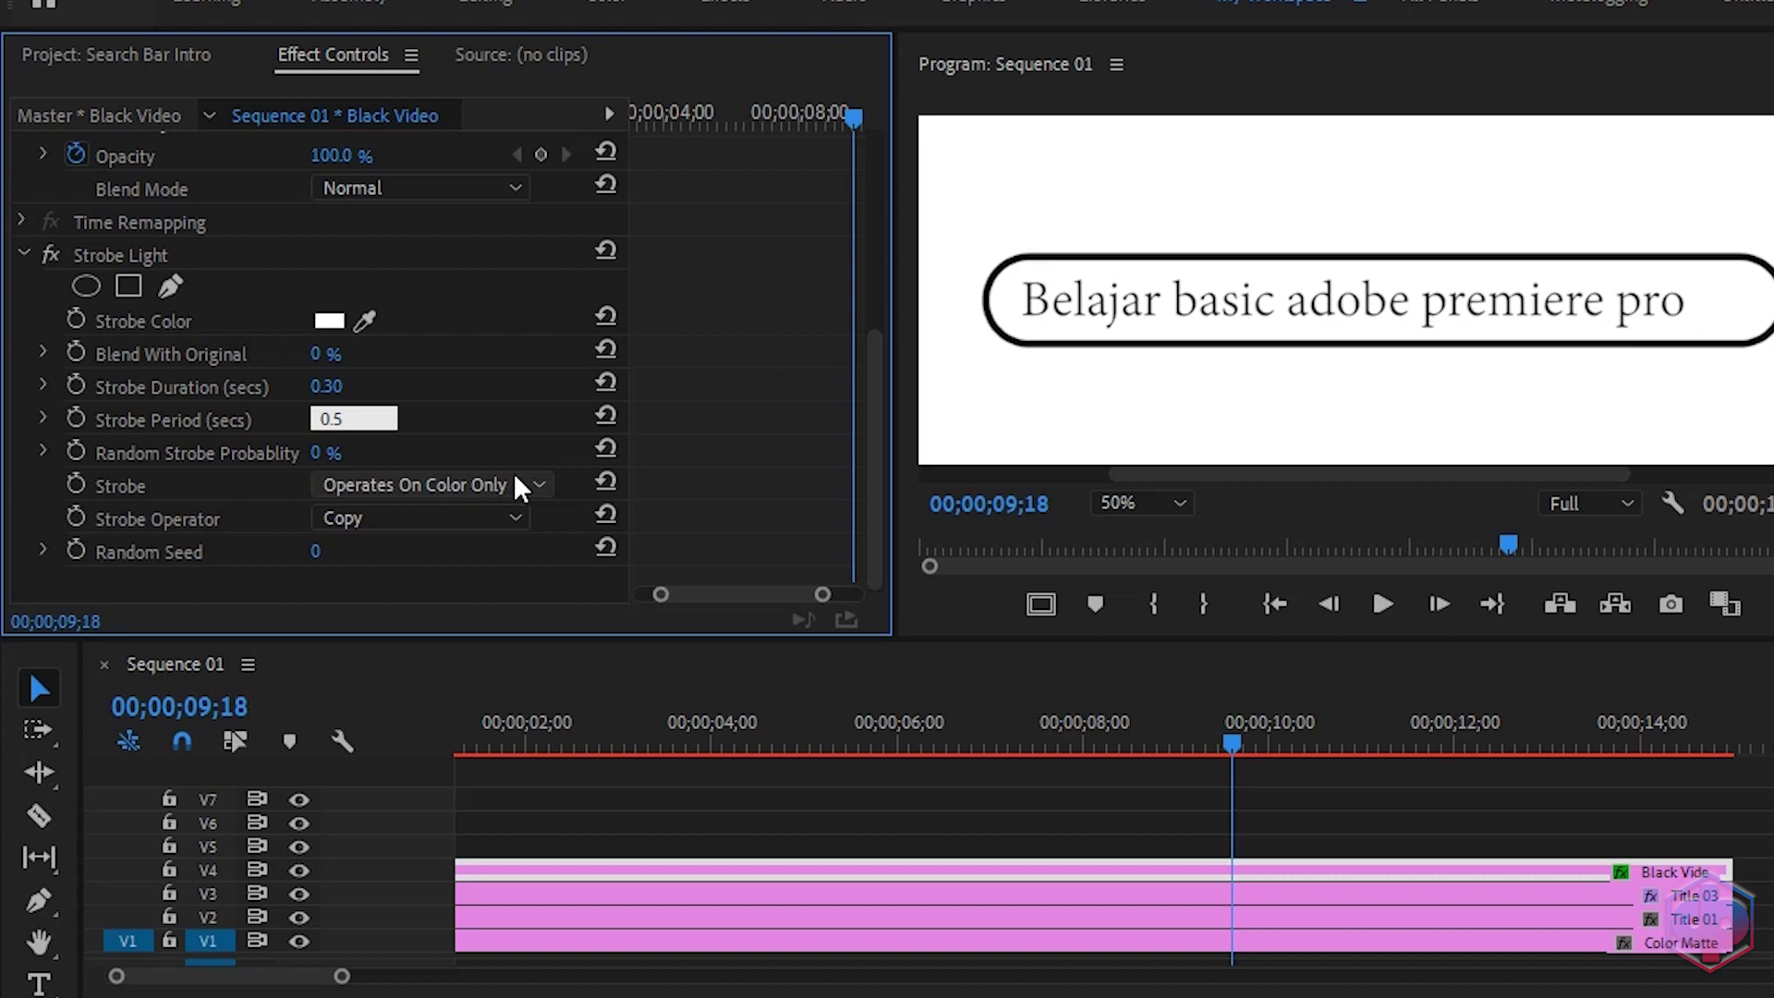
pyautogui.click(664, 421)
# - Play the sequence from the start twice to check the cursor's new blink timing
pyautogui.moveTo(1226, 739); pyautogui.dragTo(264, 818)
pyautogui.press('space')
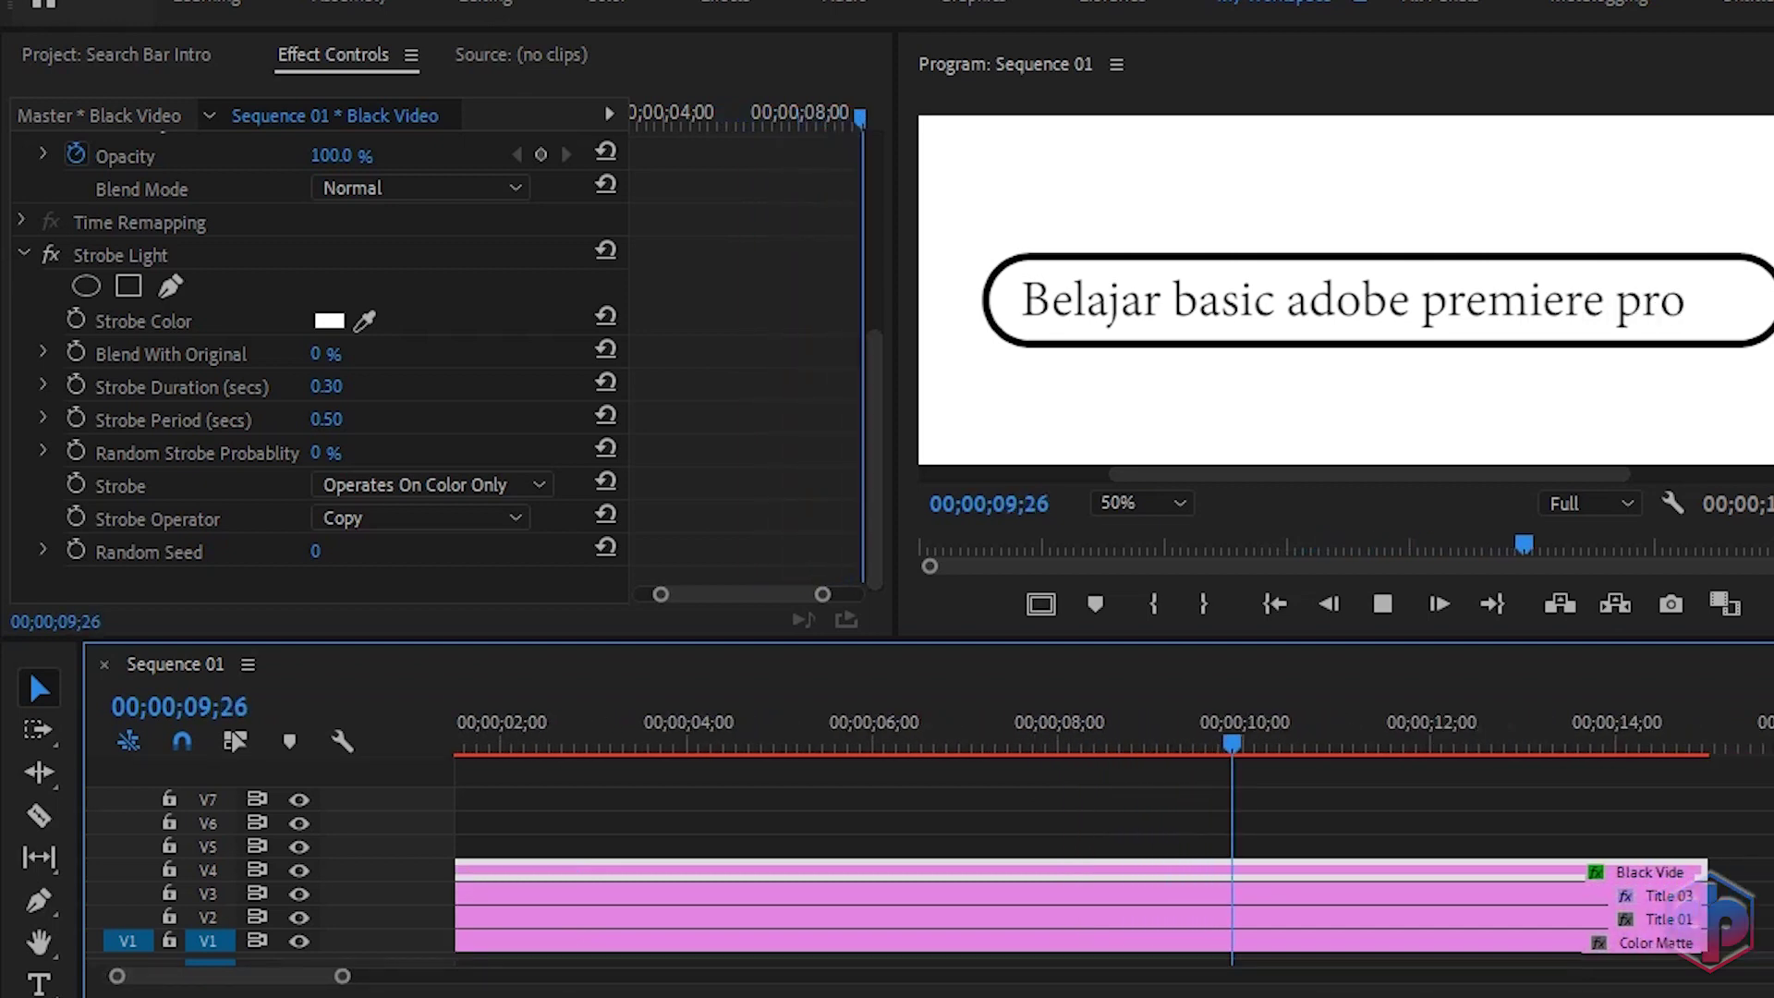
pyautogui.press('space')
pyautogui.moveTo(305, 981); pyautogui.dragTo(297, 984)
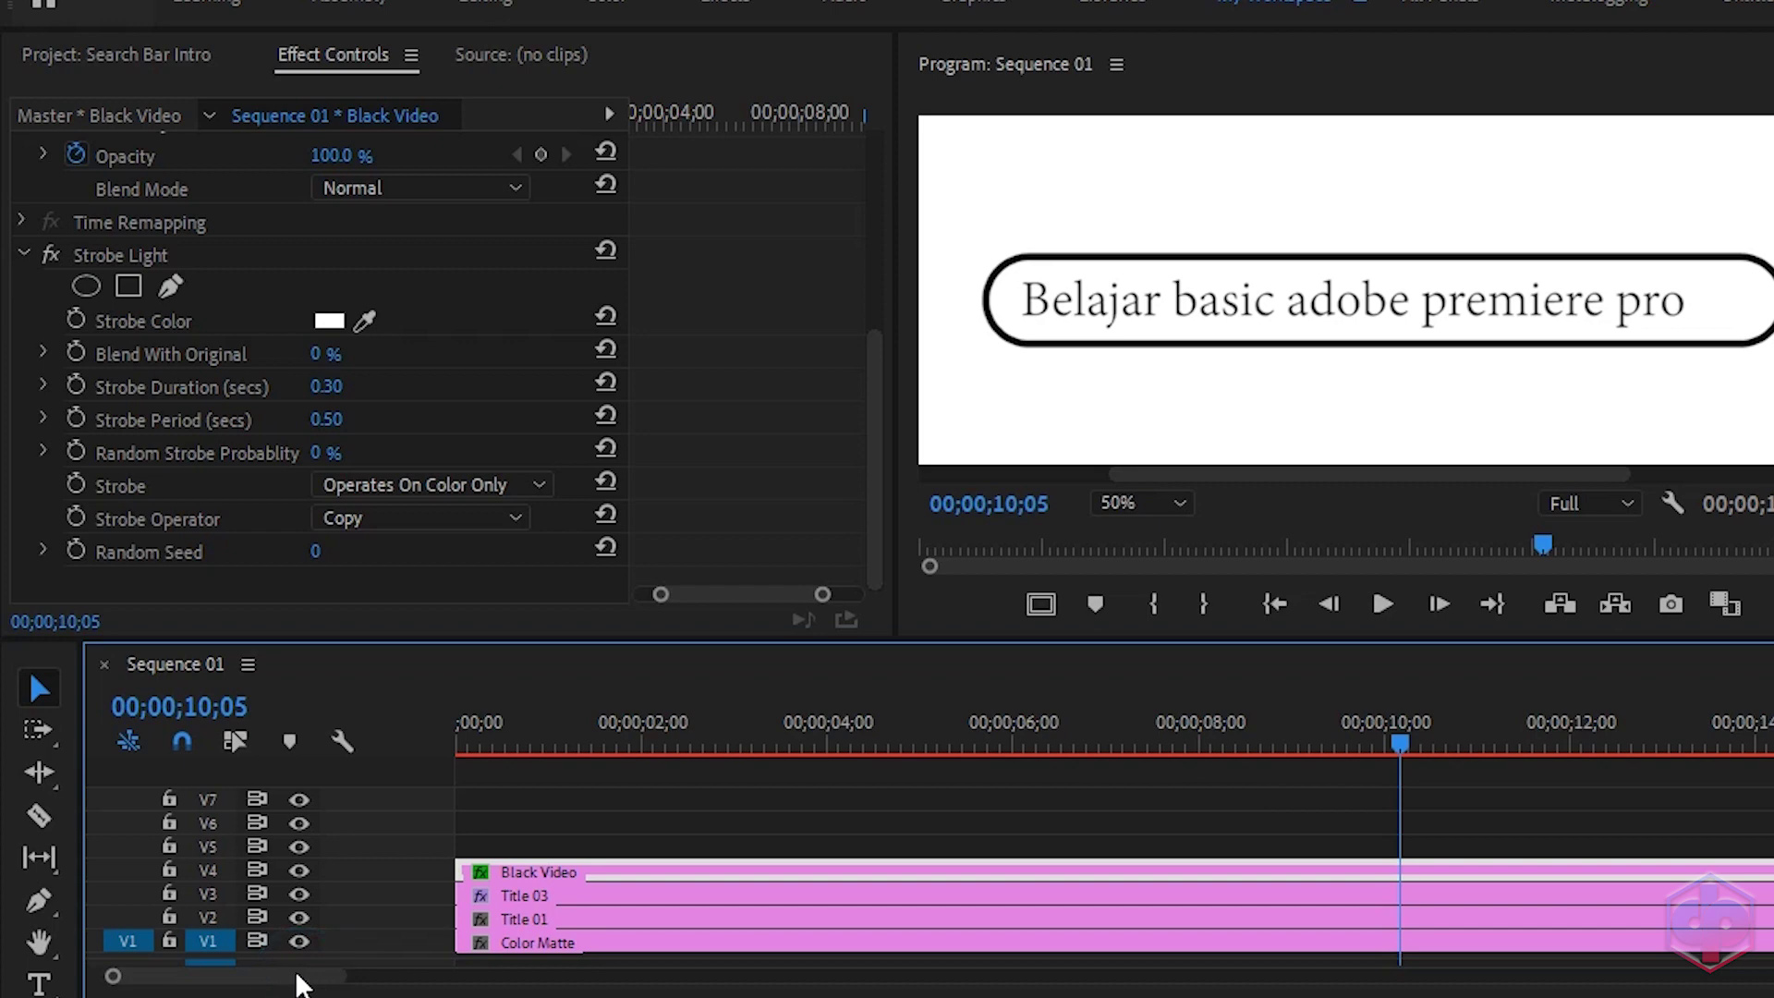
pyautogui.moveTo(535, 745); pyautogui.dragTo(436, 745)
pyautogui.press('space')
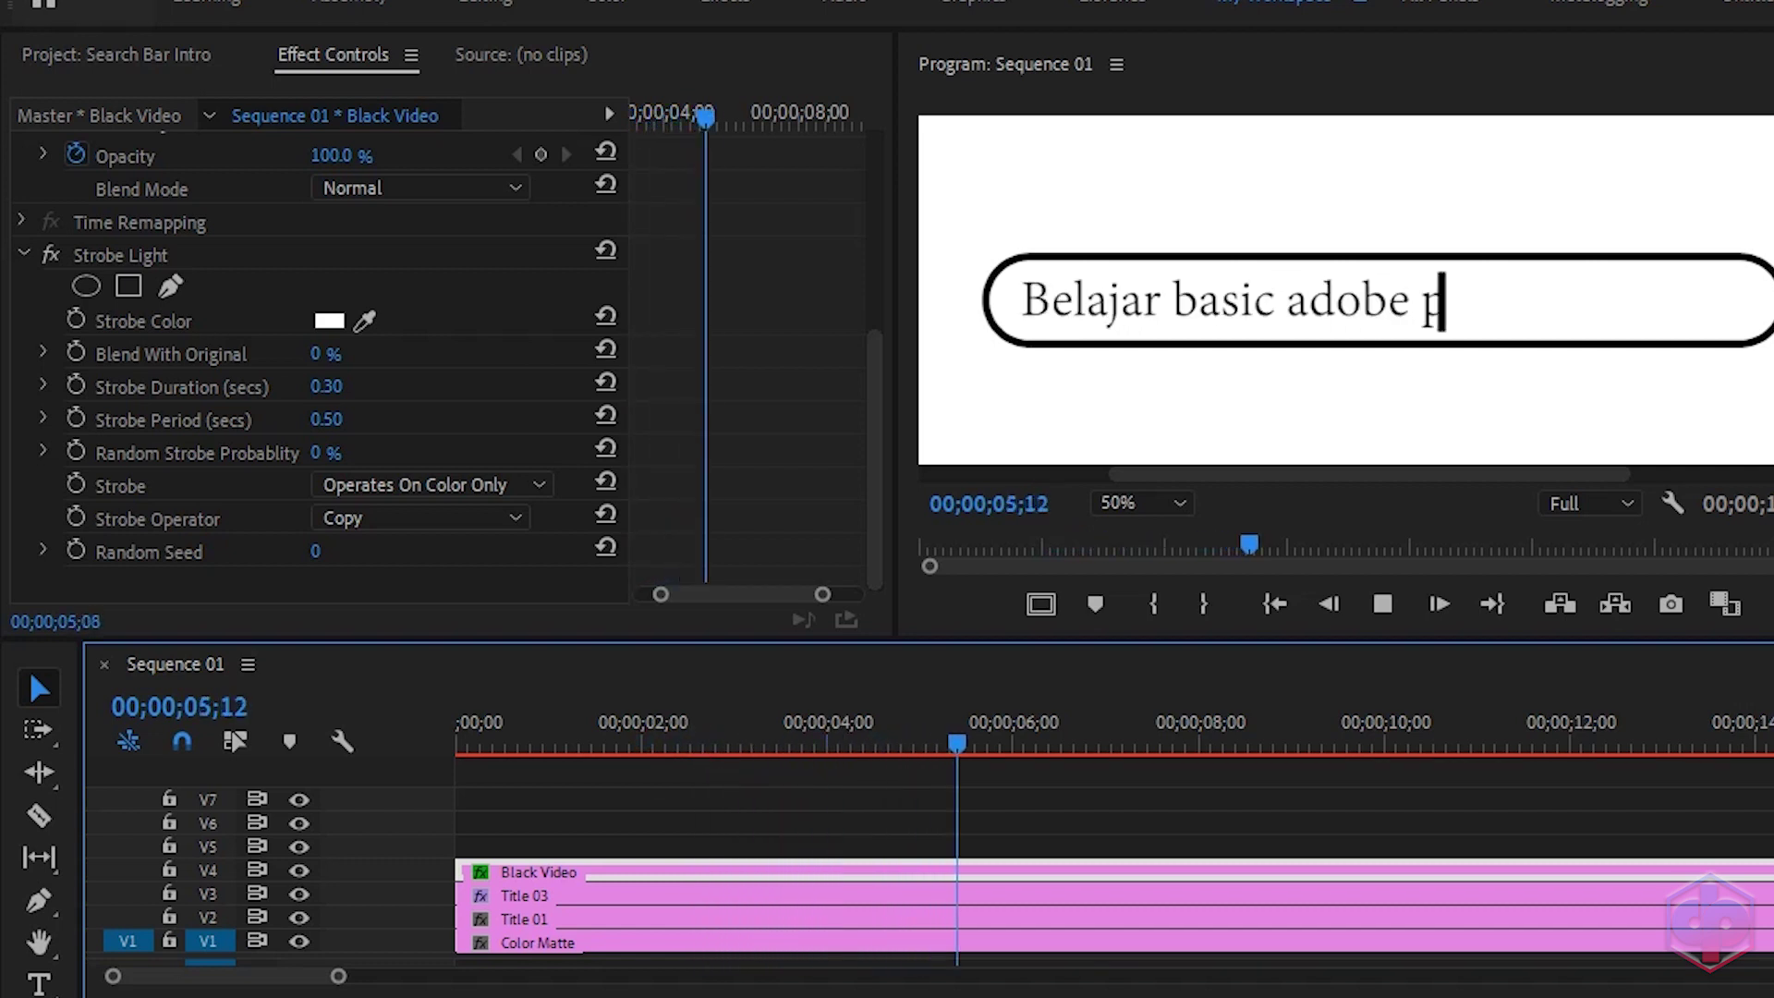
pyautogui.press('space')
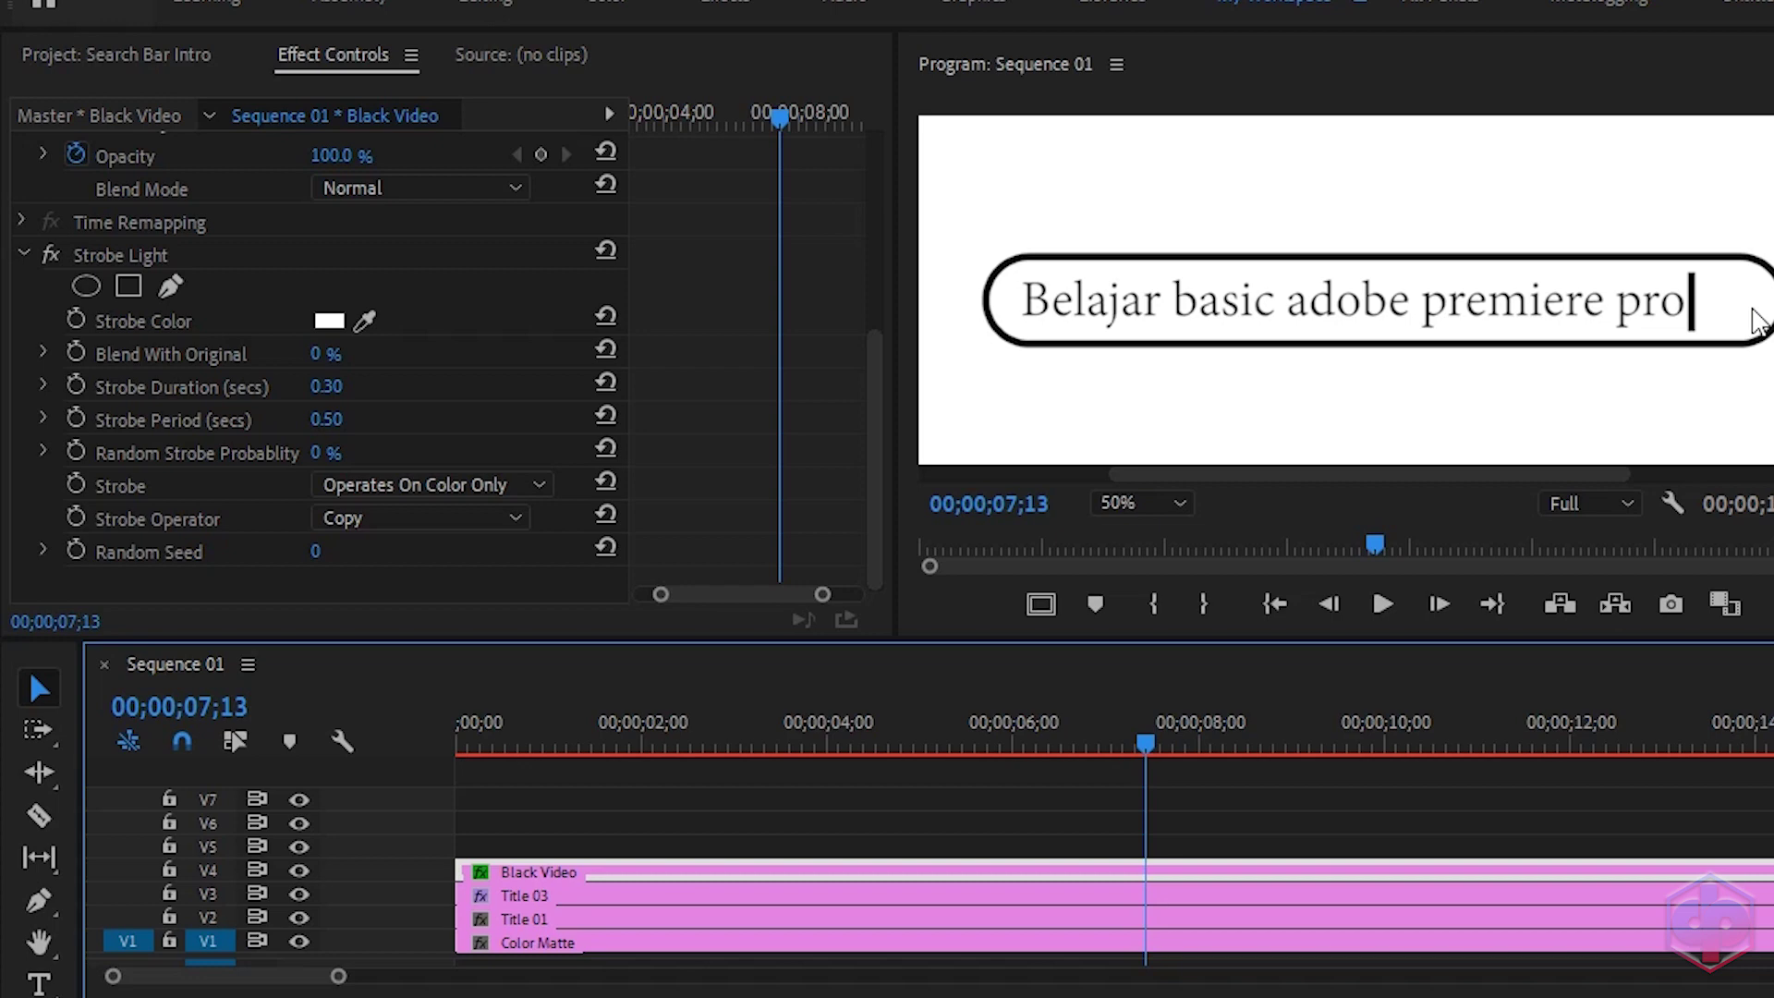
# - Place search.png on track V5 from the sequence start and extend it to the end of the clips below
pyautogui.click(184, 57)
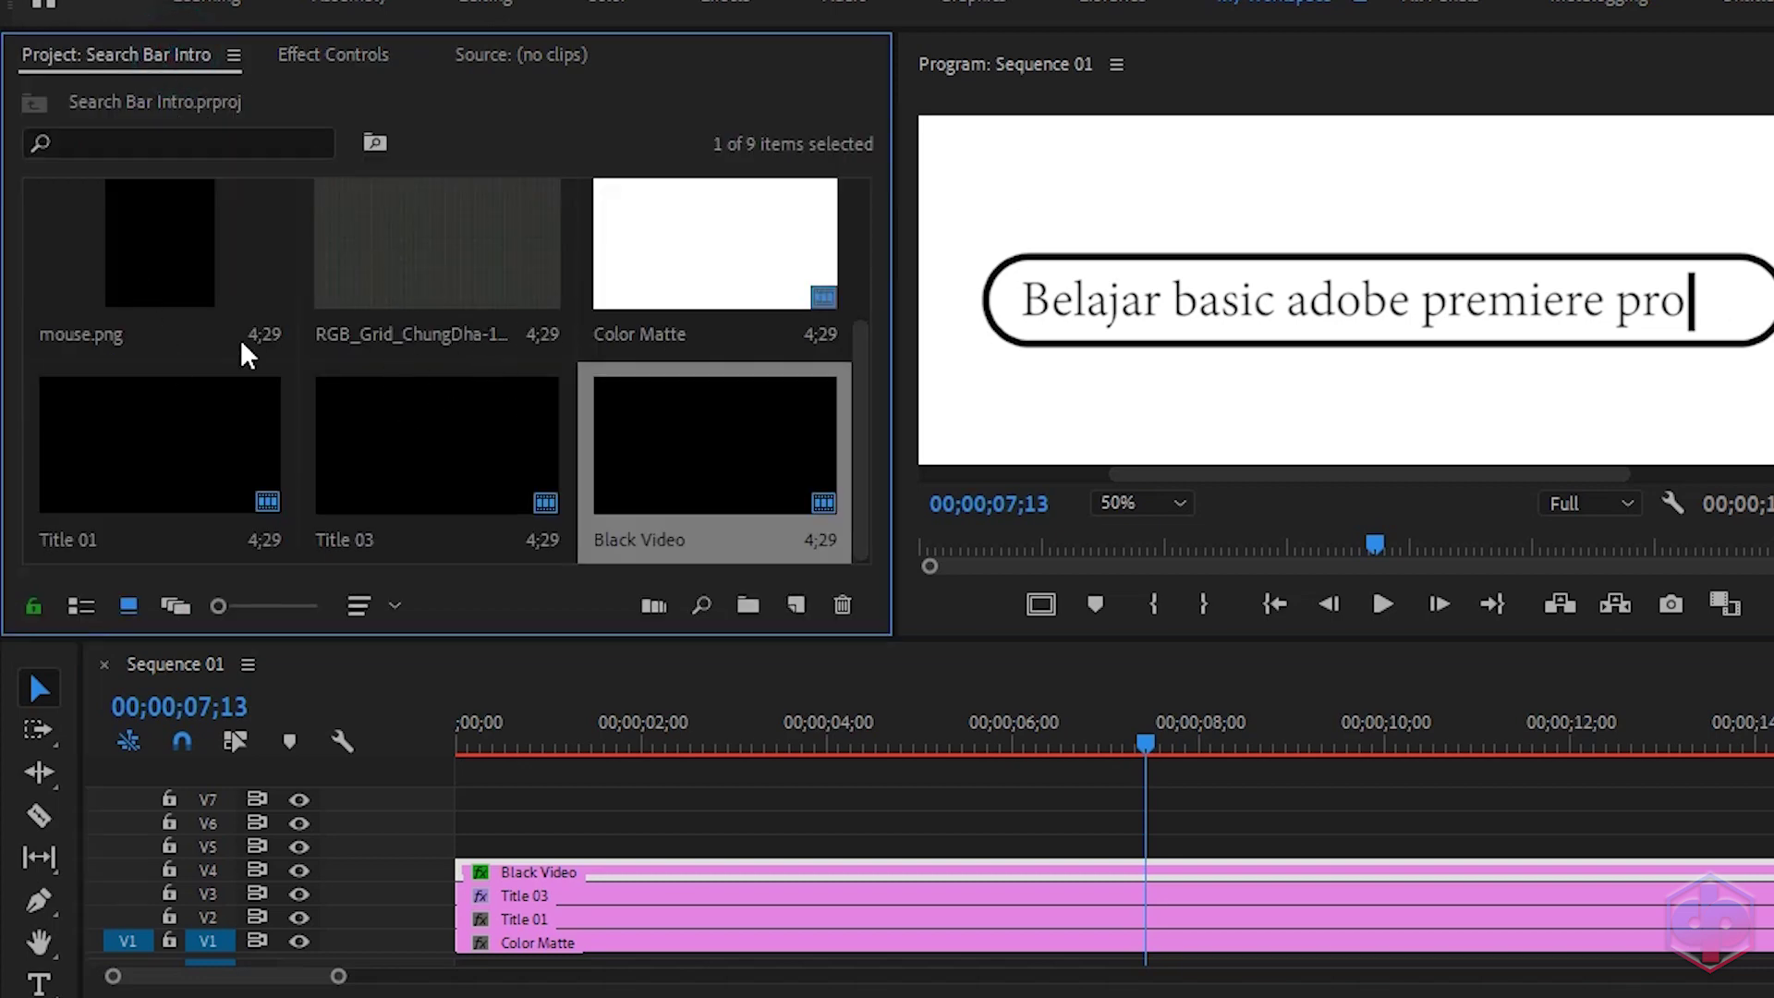
pyautogui.scroll(1, 488, 412)
pyautogui.moveTo(415, 255); pyautogui.dragTo(456, 859)
pyautogui.moveTo(901, 848); pyautogui.dragTo(1773, 848)
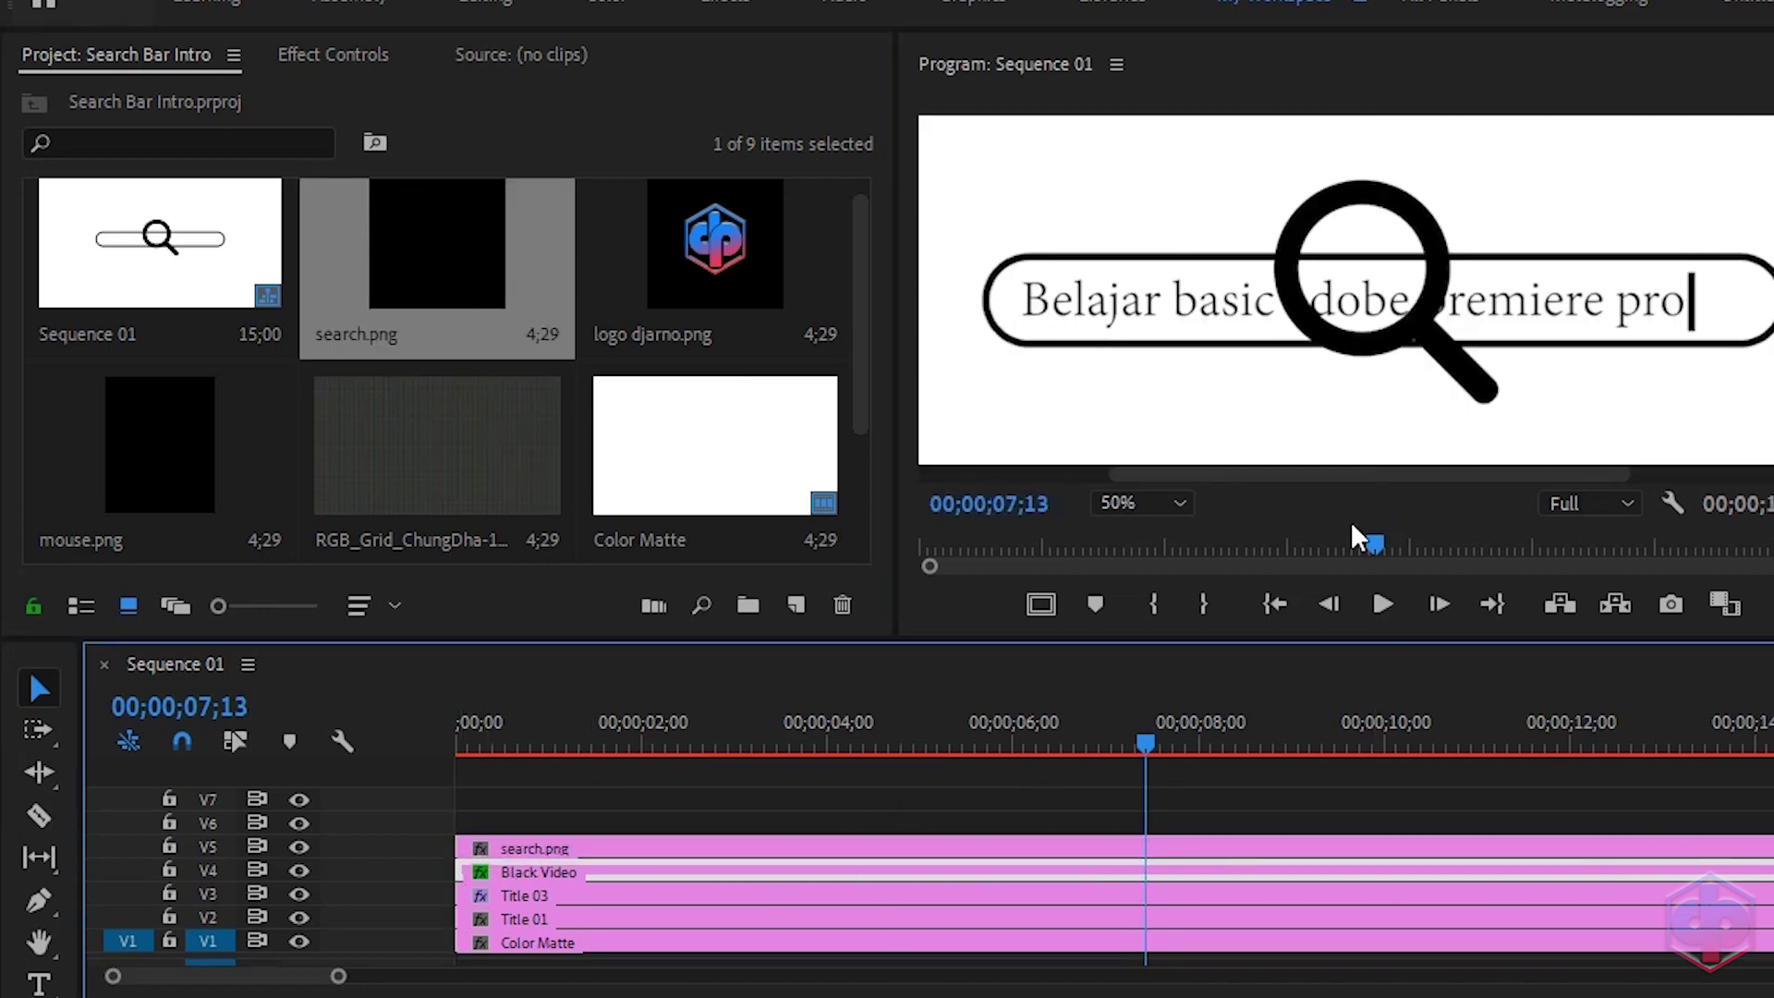
# - Scale the search.png clip to 33 and move it horizontally to 1408, at the search bar's right end
pyautogui.click(1066, 855)
pyautogui.click(315, 61)
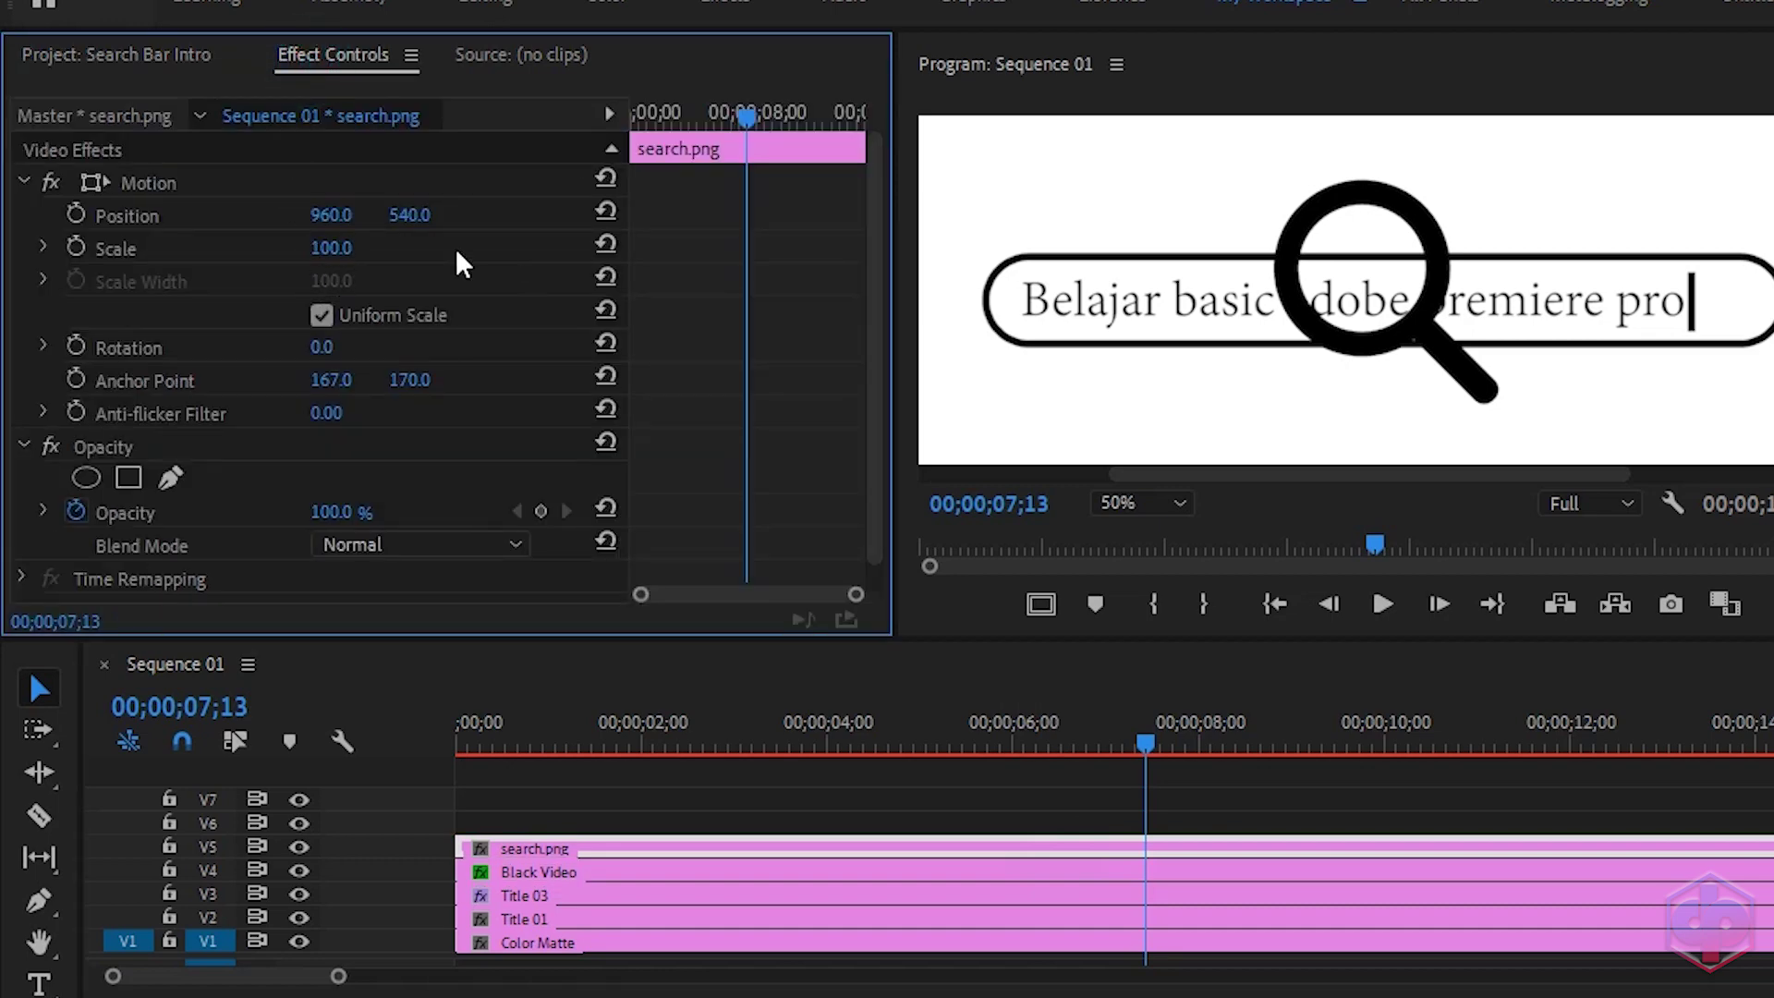
pyautogui.click(354, 238)
pyautogui.write('33')
pyautogui.press('Return')
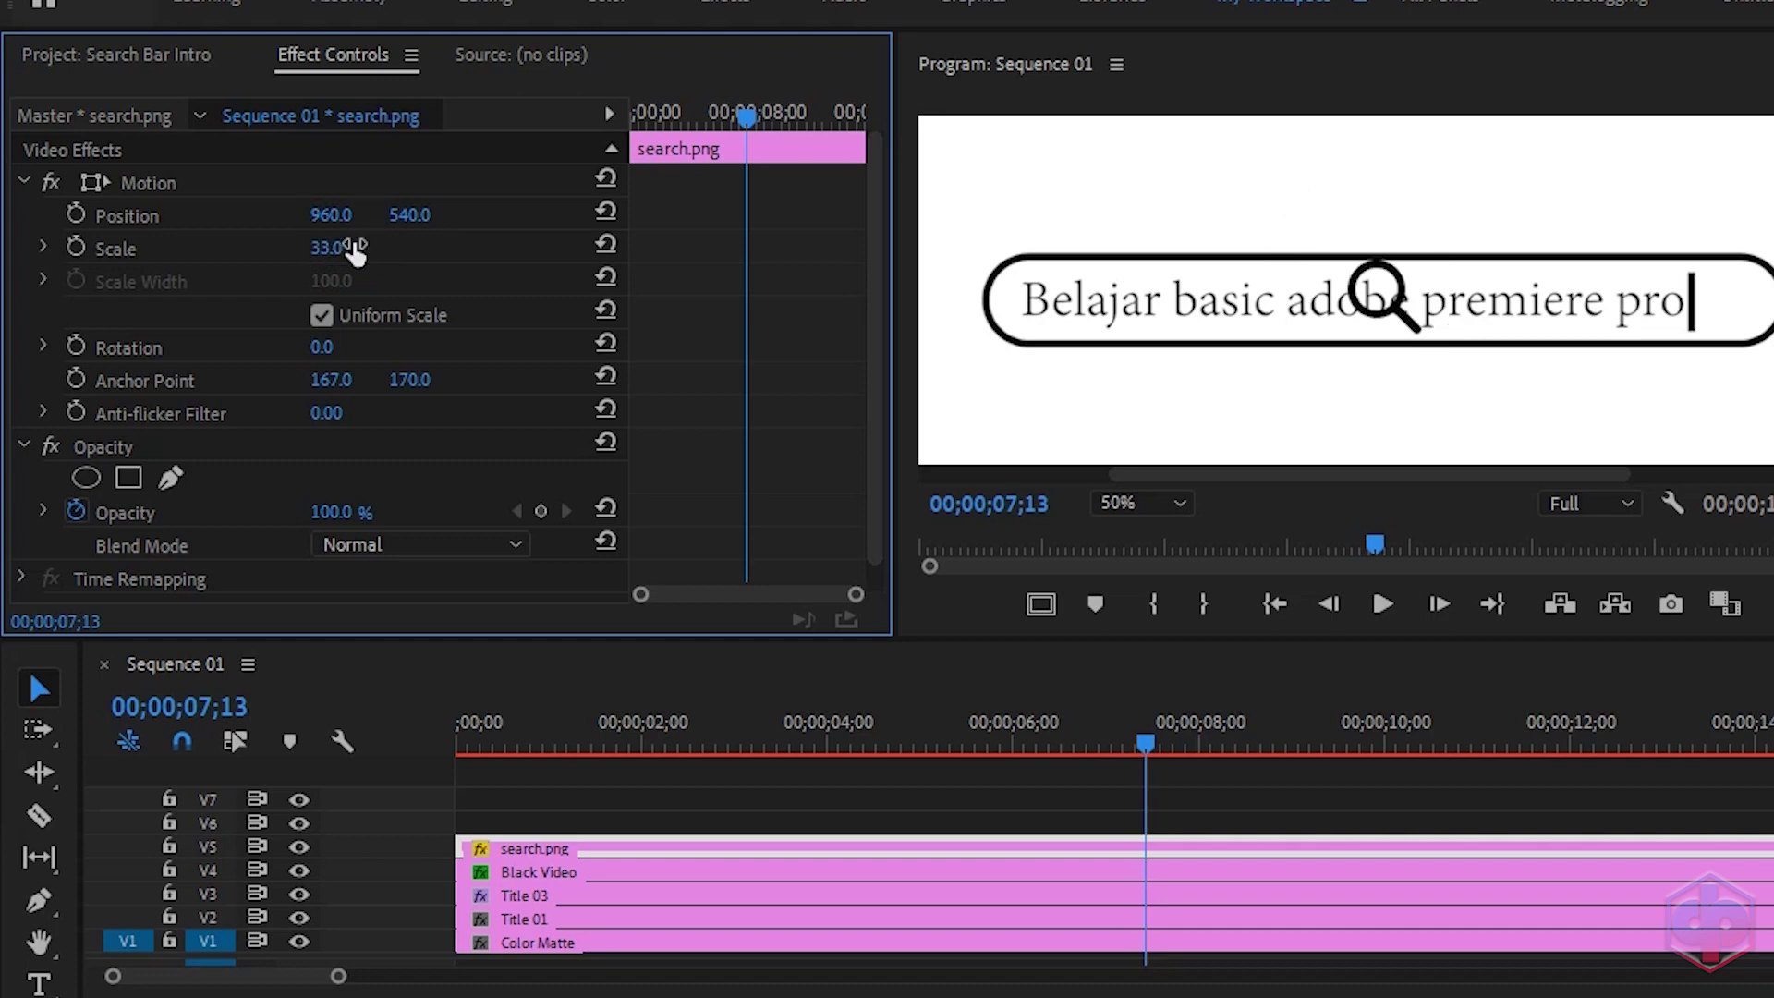
pyautogui.moveTo(331, 214); pyautogui.dragTo(745, 214)
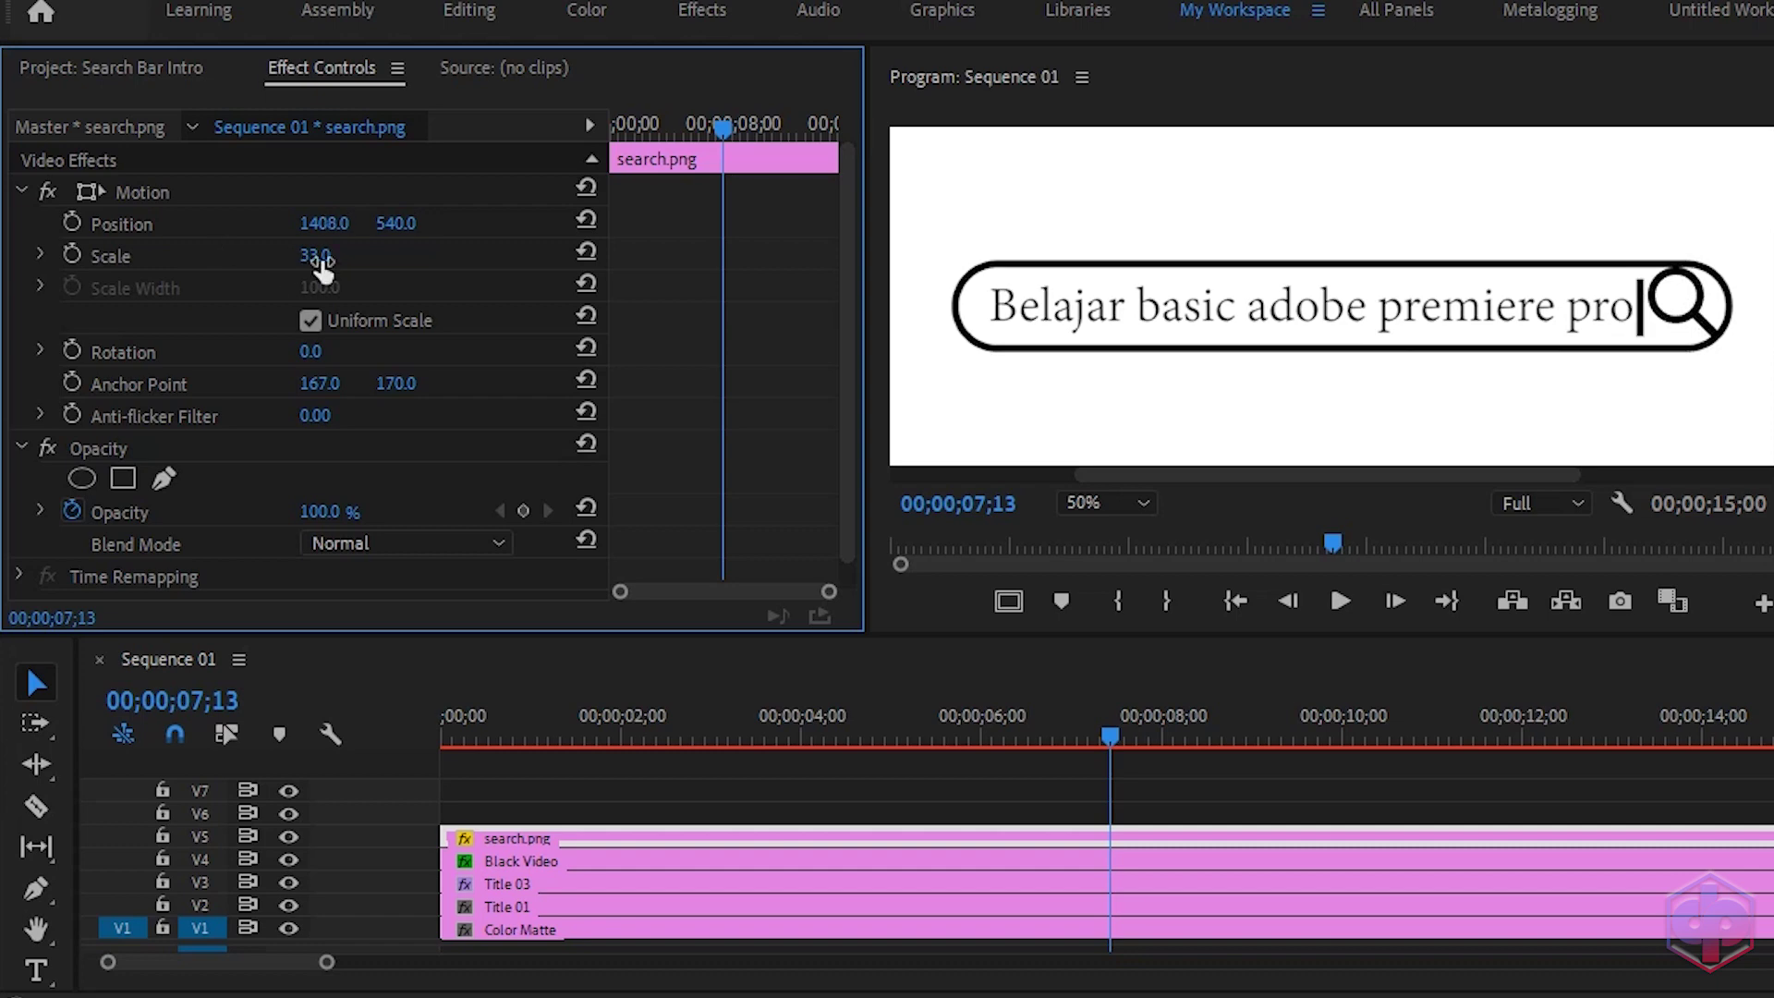
# - Reduce the magnifier icon's scale to 30 and further to 24 so it fits inside the search bar
pyautogui.click(317, 257)
pyautogui.write('3')
pyautogui.write('0')
pyautogui.press('Return')
pyautogui.click(317, 250)
pyautogui.write('24')
pyautogui.press('Return')
# - Rotate the magnifier icon to -10° and fine-tune its position to 1405, 552
pyautogui.click(400, 222)
pyautogui.moveTo(402, 222); pyautogui.dragTo(410, 221)
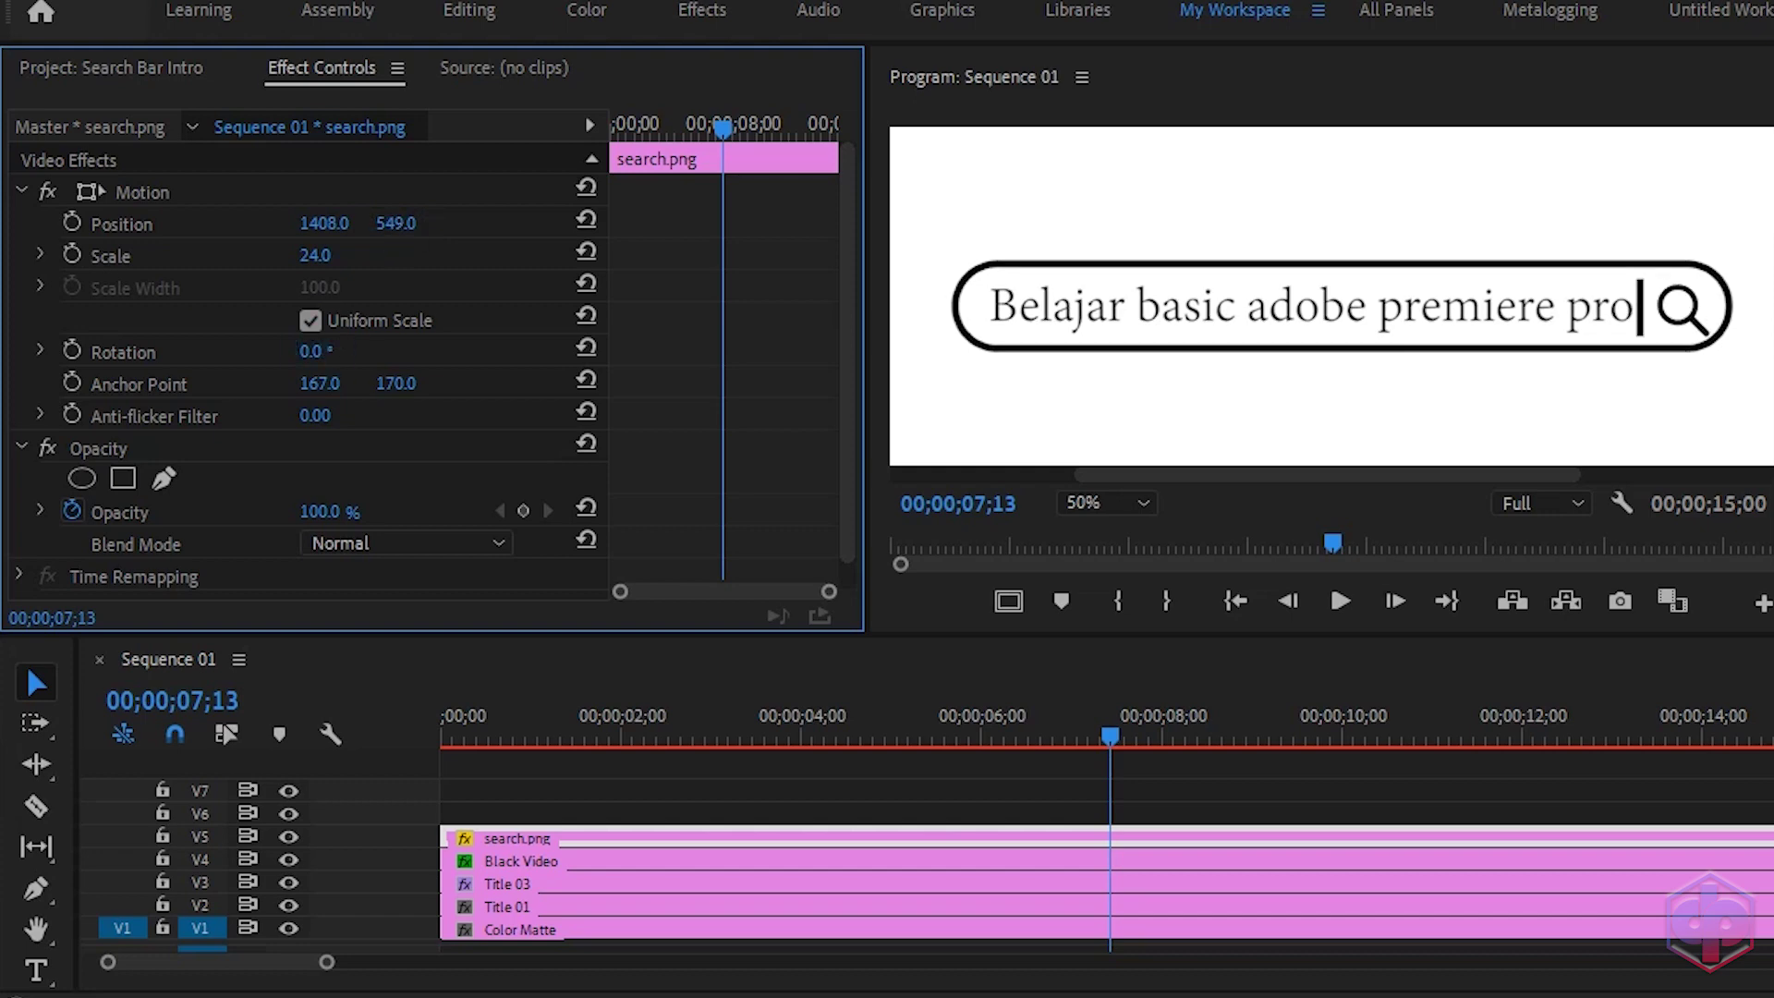
pyautogui.moveTo(344, 352); pyautogui.dragTo(336, 352)
pyautogui.moveTo(398, 224); pyautogui.dragTo(322, 224)
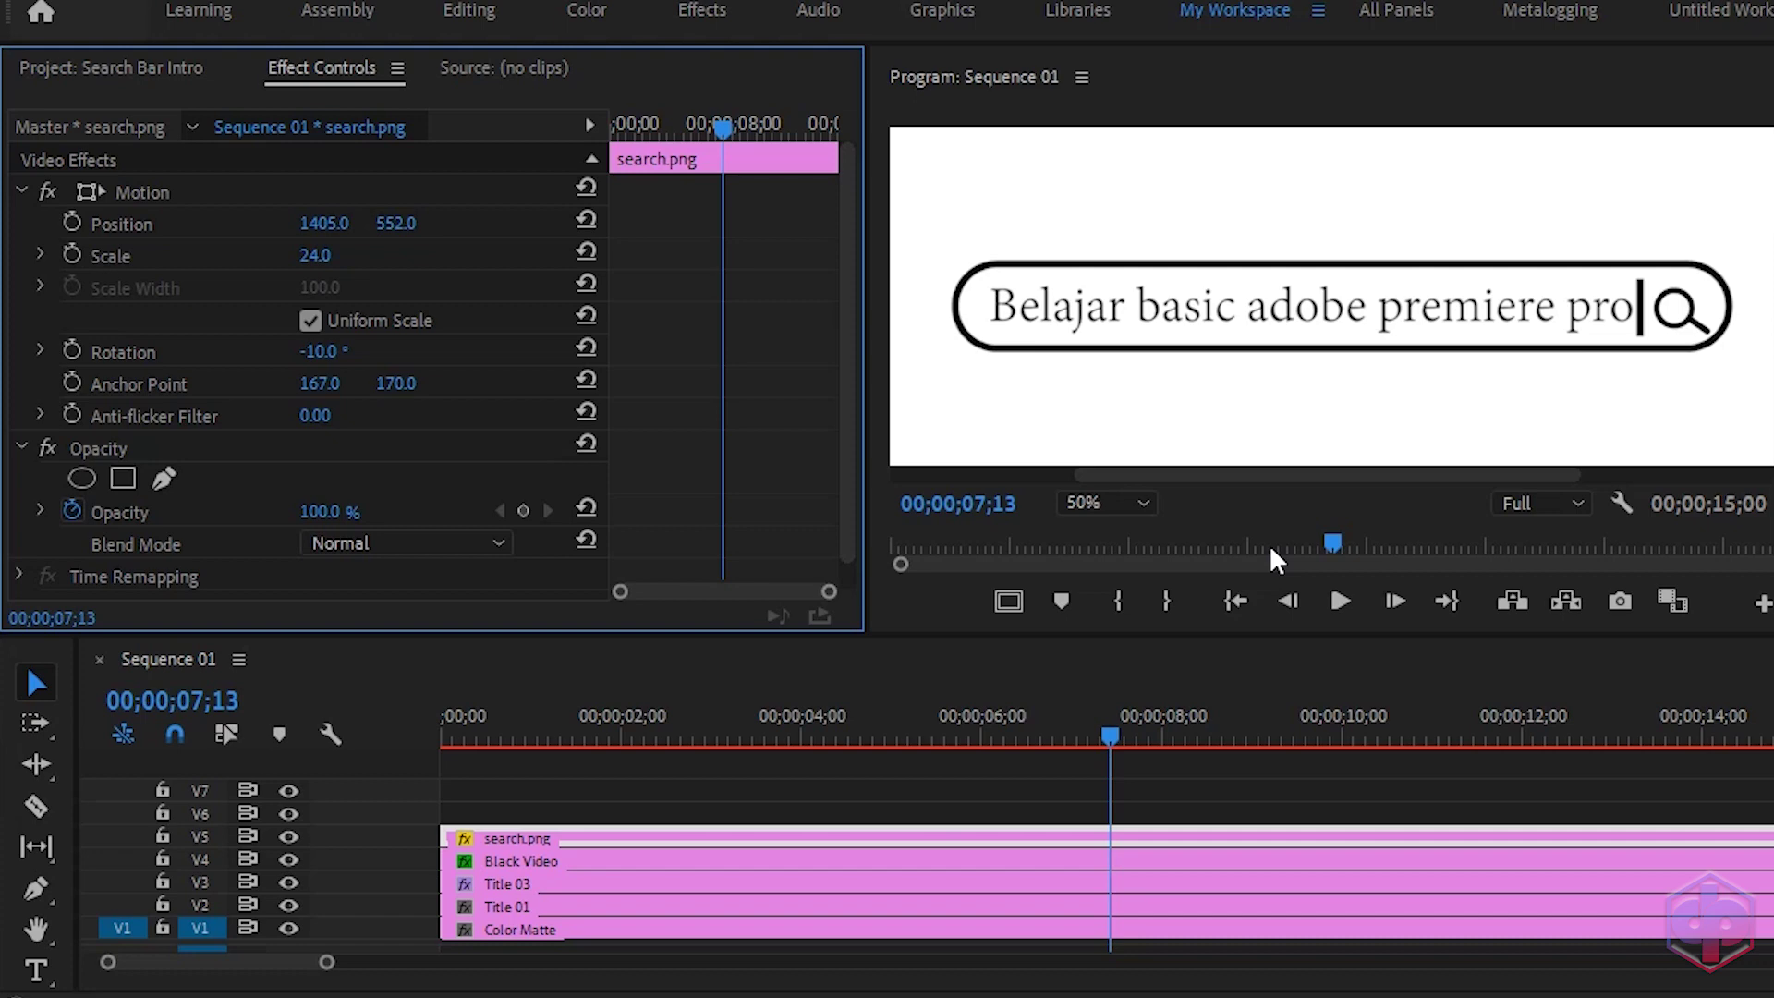
# - Place mouse.png on track V6 from the sequence start and extend it to the end of the clips below
pyautogui.click(136, 70)
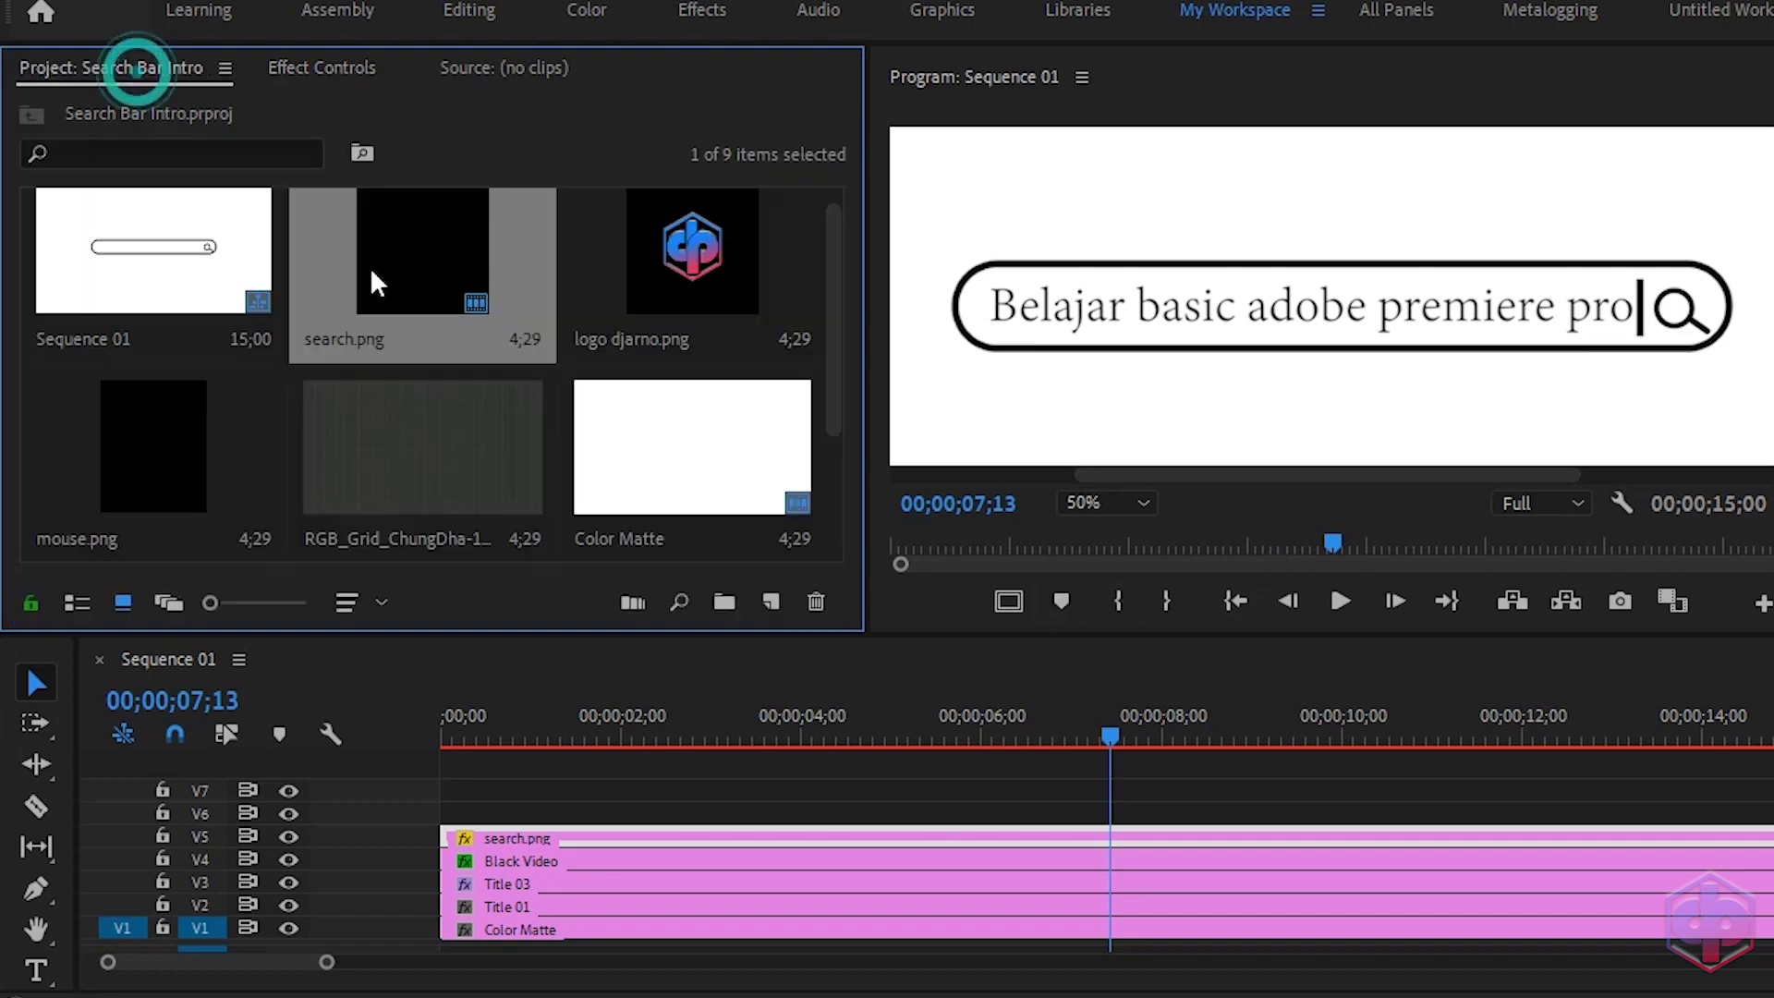
pyautogui.scroll(-2, 260, 418)
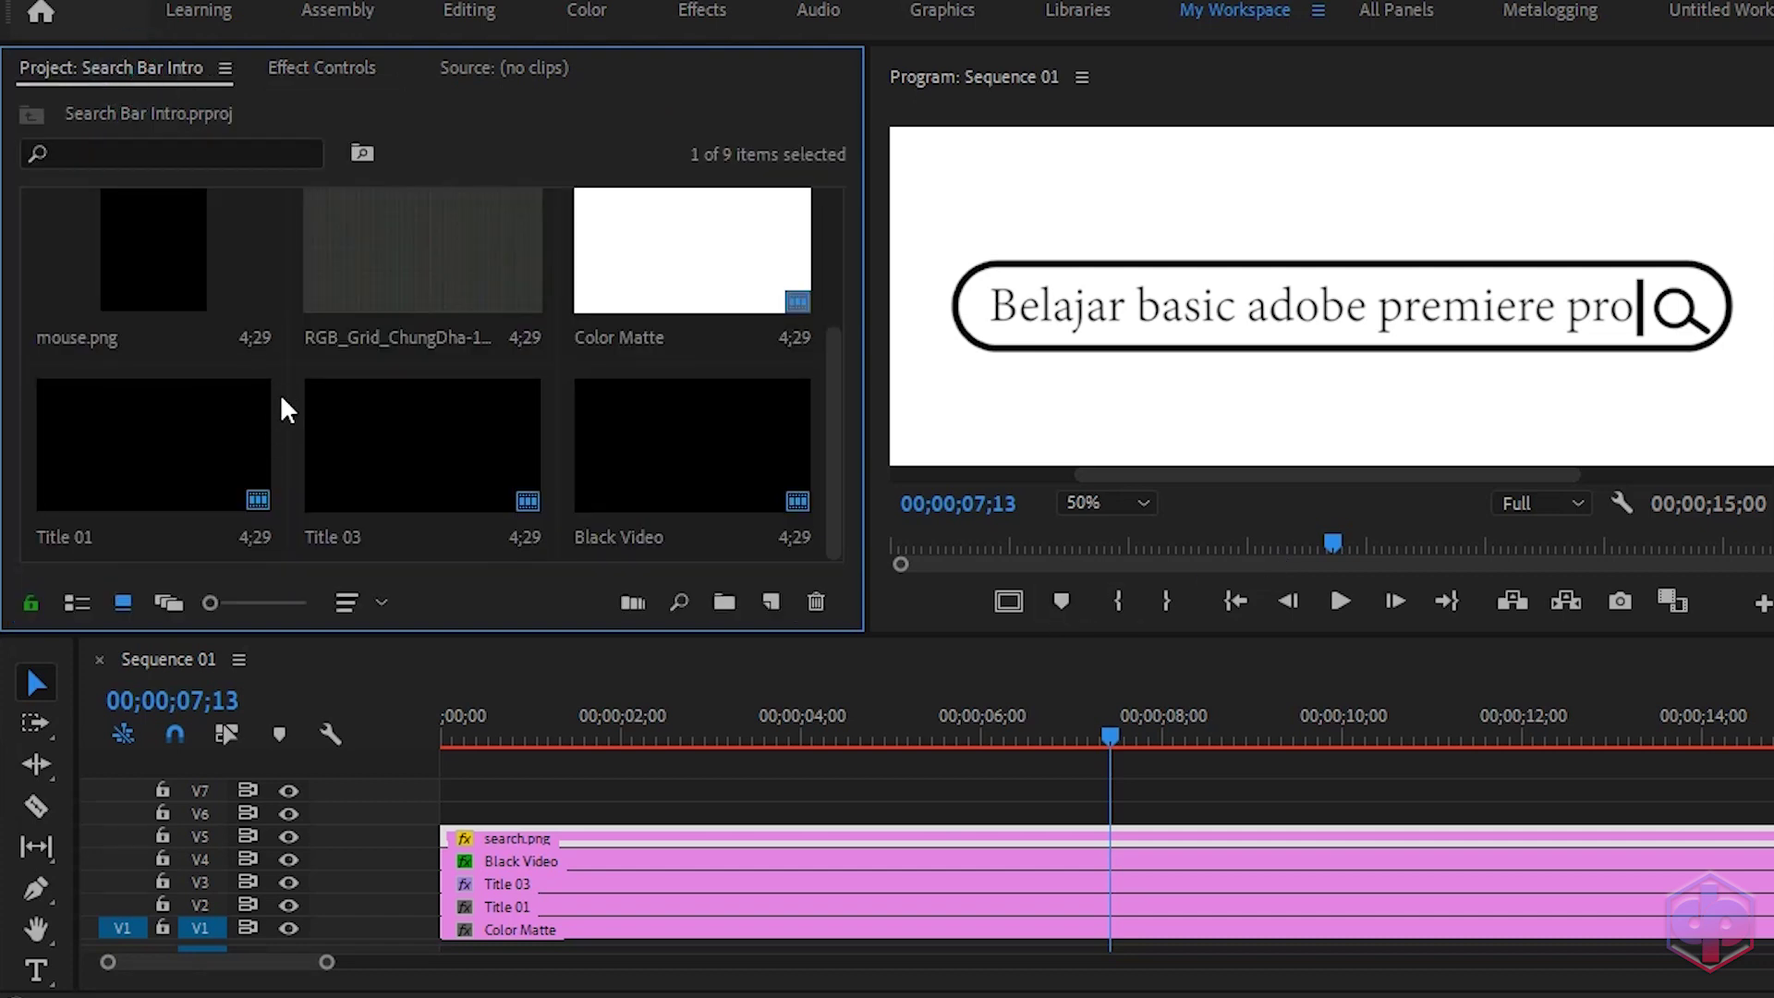
pyautogui.click(148, 272)
pyautogui.moveTo(200, 325); pyautogui.dragTo(646, 815)
pyautogui.moveTo(878, 818); pyautogui.dragTo(1743, 825)
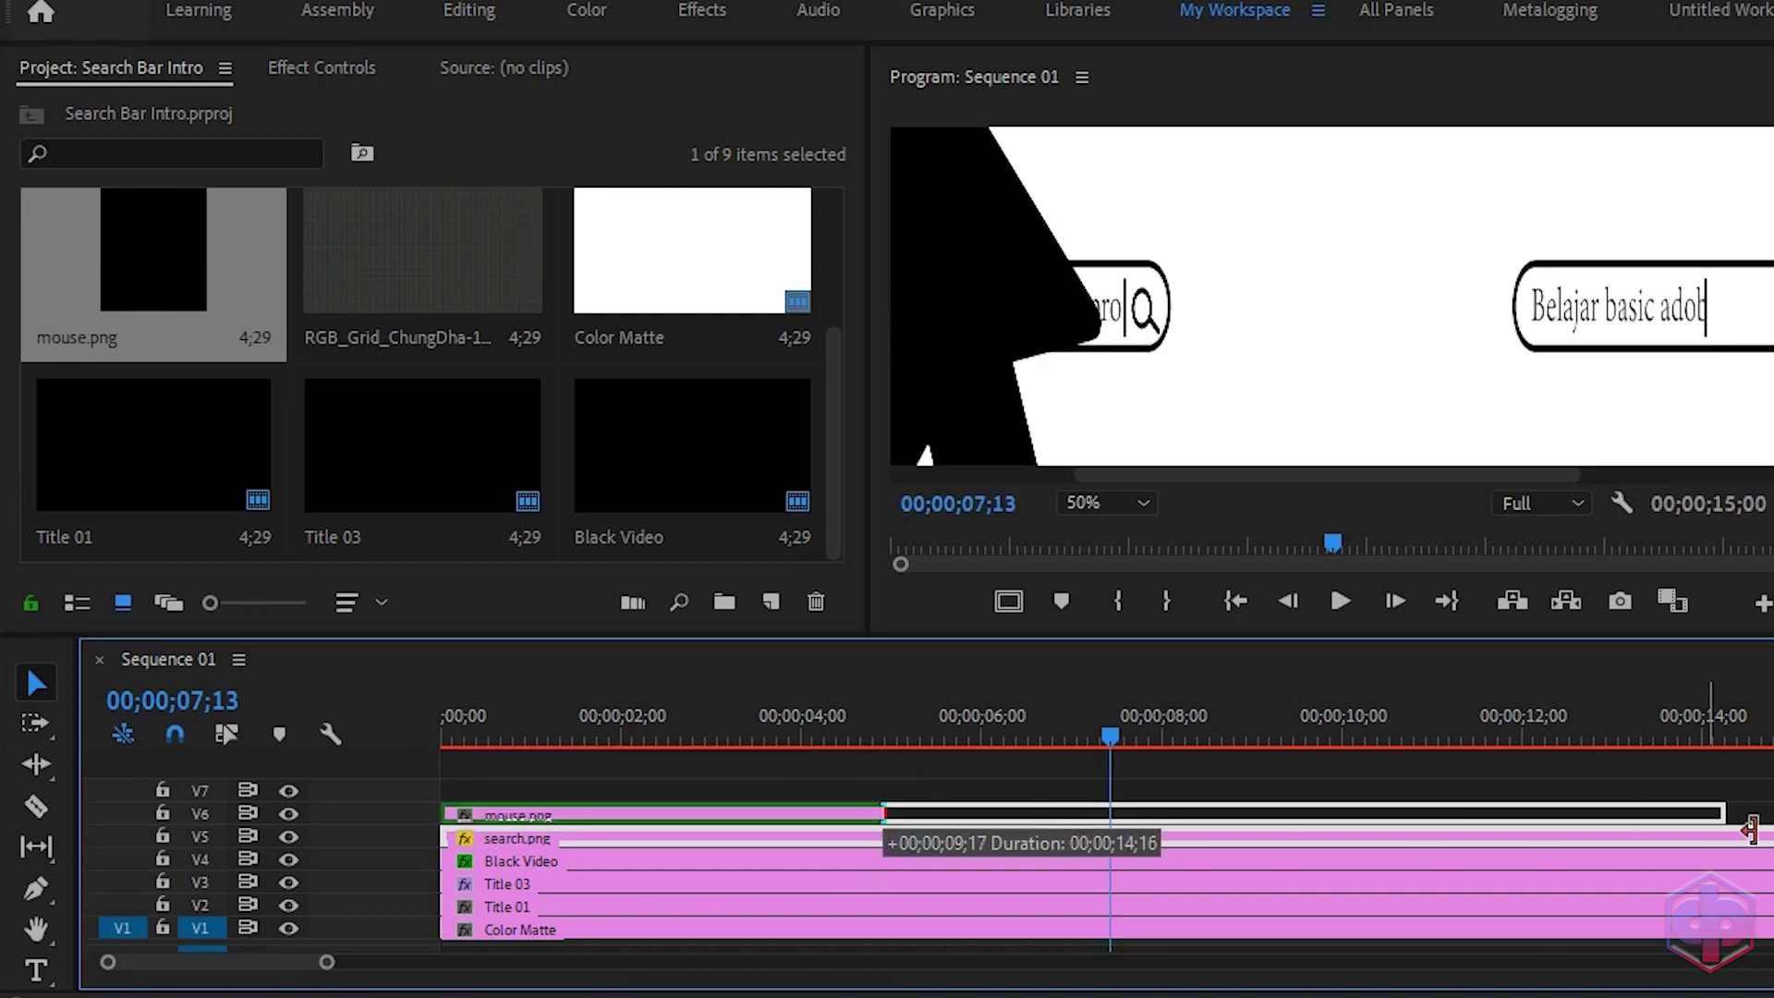
# - Scale the mouse.png clip down to 5 and position it over the magnifier icon at 1405, 557
pyautogui.click(1013, 815)
pyautogui.click(364, 65)
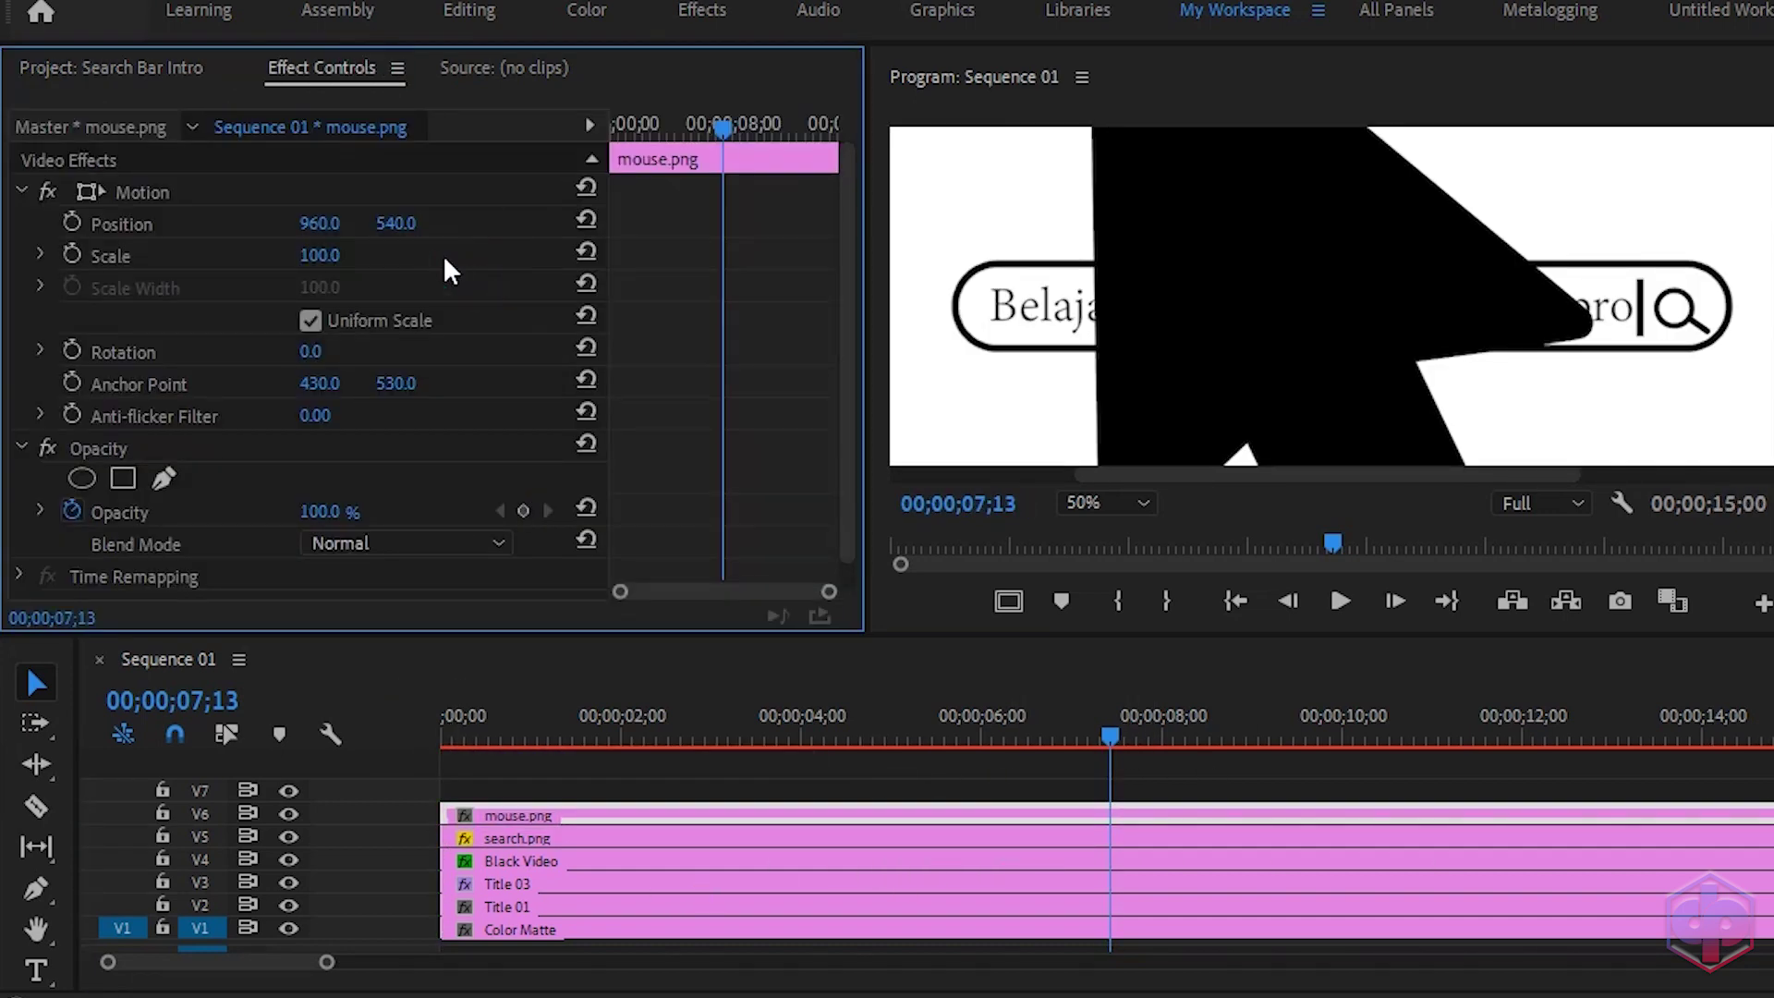
pyautogui.click(319, 255)
pyautogui.write('68')
pyautogui.press('Return')
pyautogui.moveTo(319, 255)
pyautogui.mouseDown()
pyautogui.moveTo(333, 222)
pyautogui.moveTo(411, 222)
pyautogui.moveTo(314, 223)
pyautogui.mouseUp()
pyautogui.click(310, 255)
pyautogui.write('5')
pyautogui.press('Return')
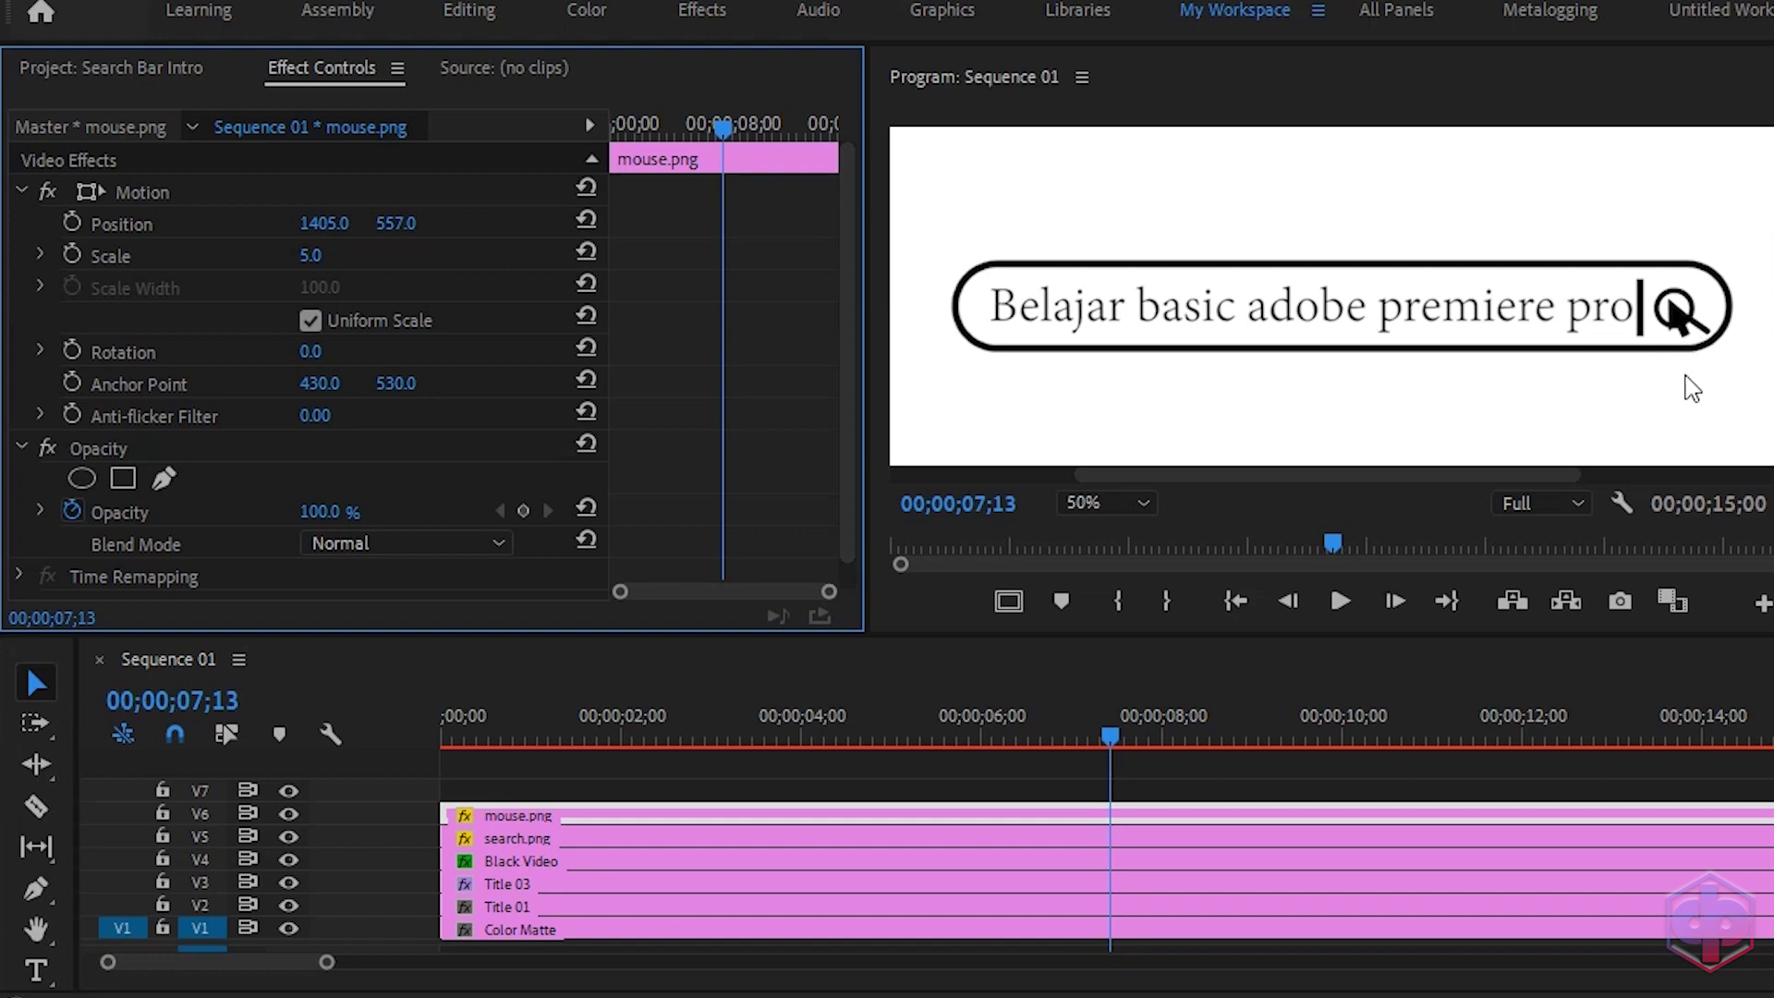
# - Trim the start of the mouse.png clip to 00;00;10;00, keeping its end aligned with the other clips
pyautogui.click(1112, 732)
pyautogui.press('Home')
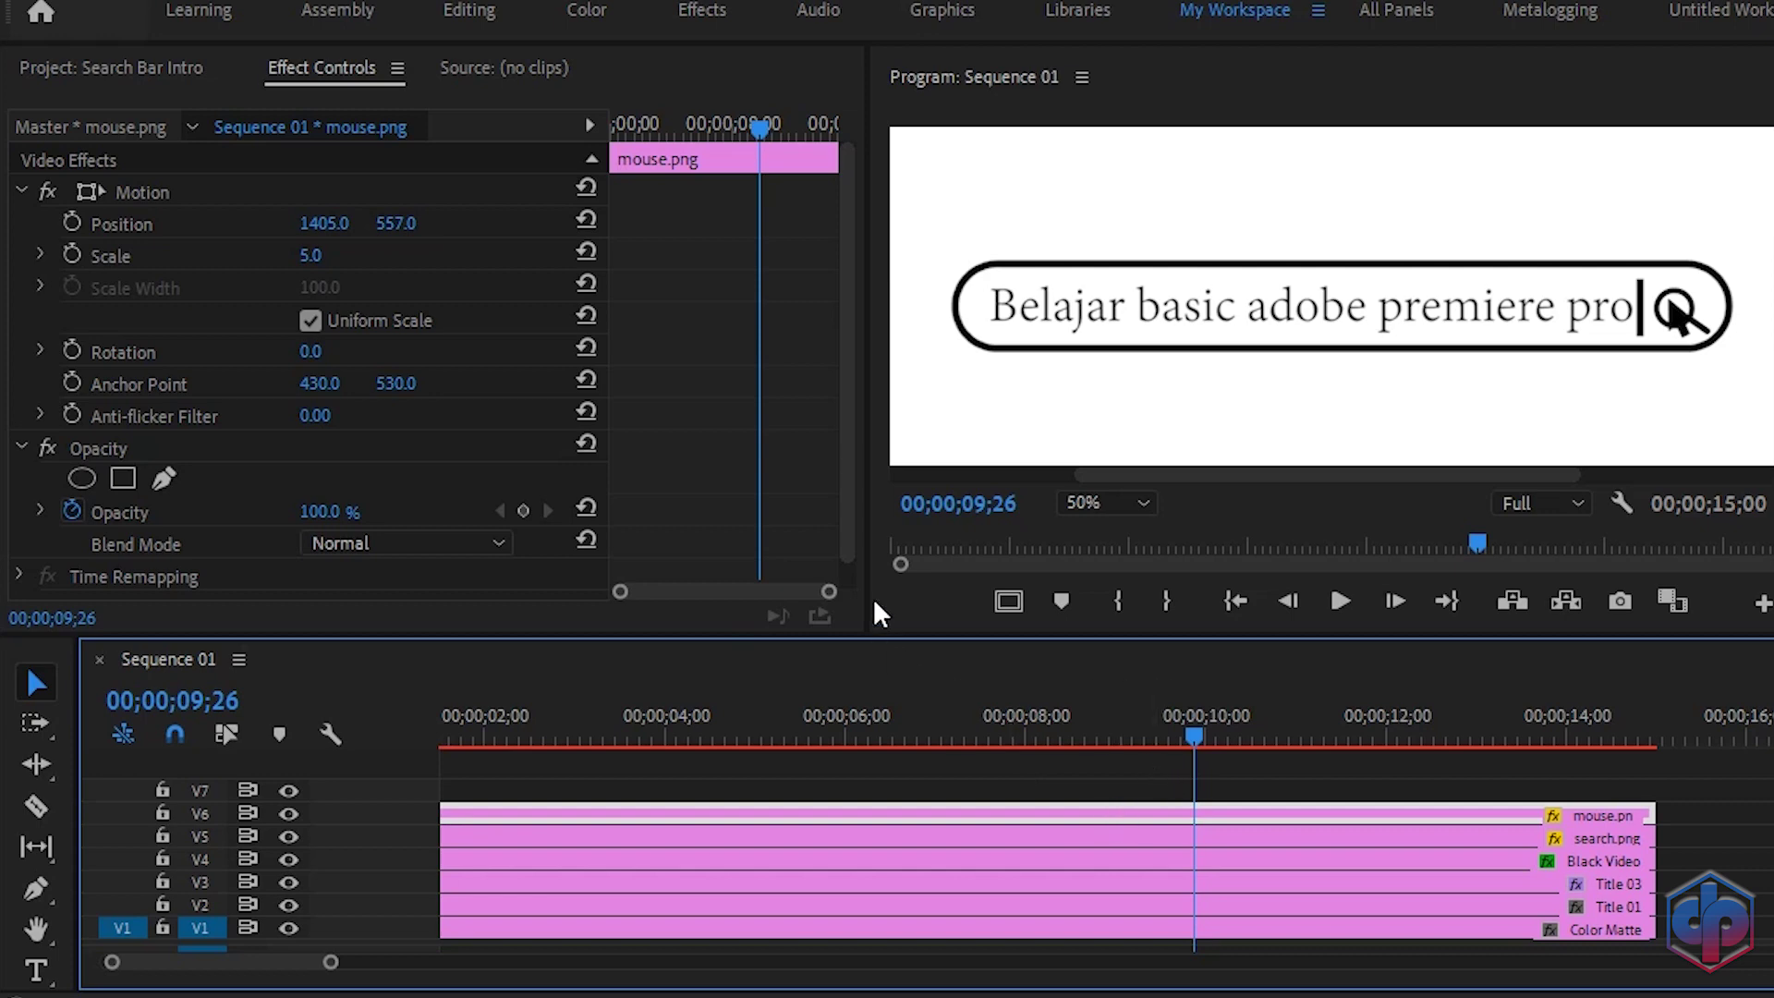
pyautogui.press('Right')
pyautogui.press('Right')
pyautogui.press('Right')
pyautogui.press('Right')
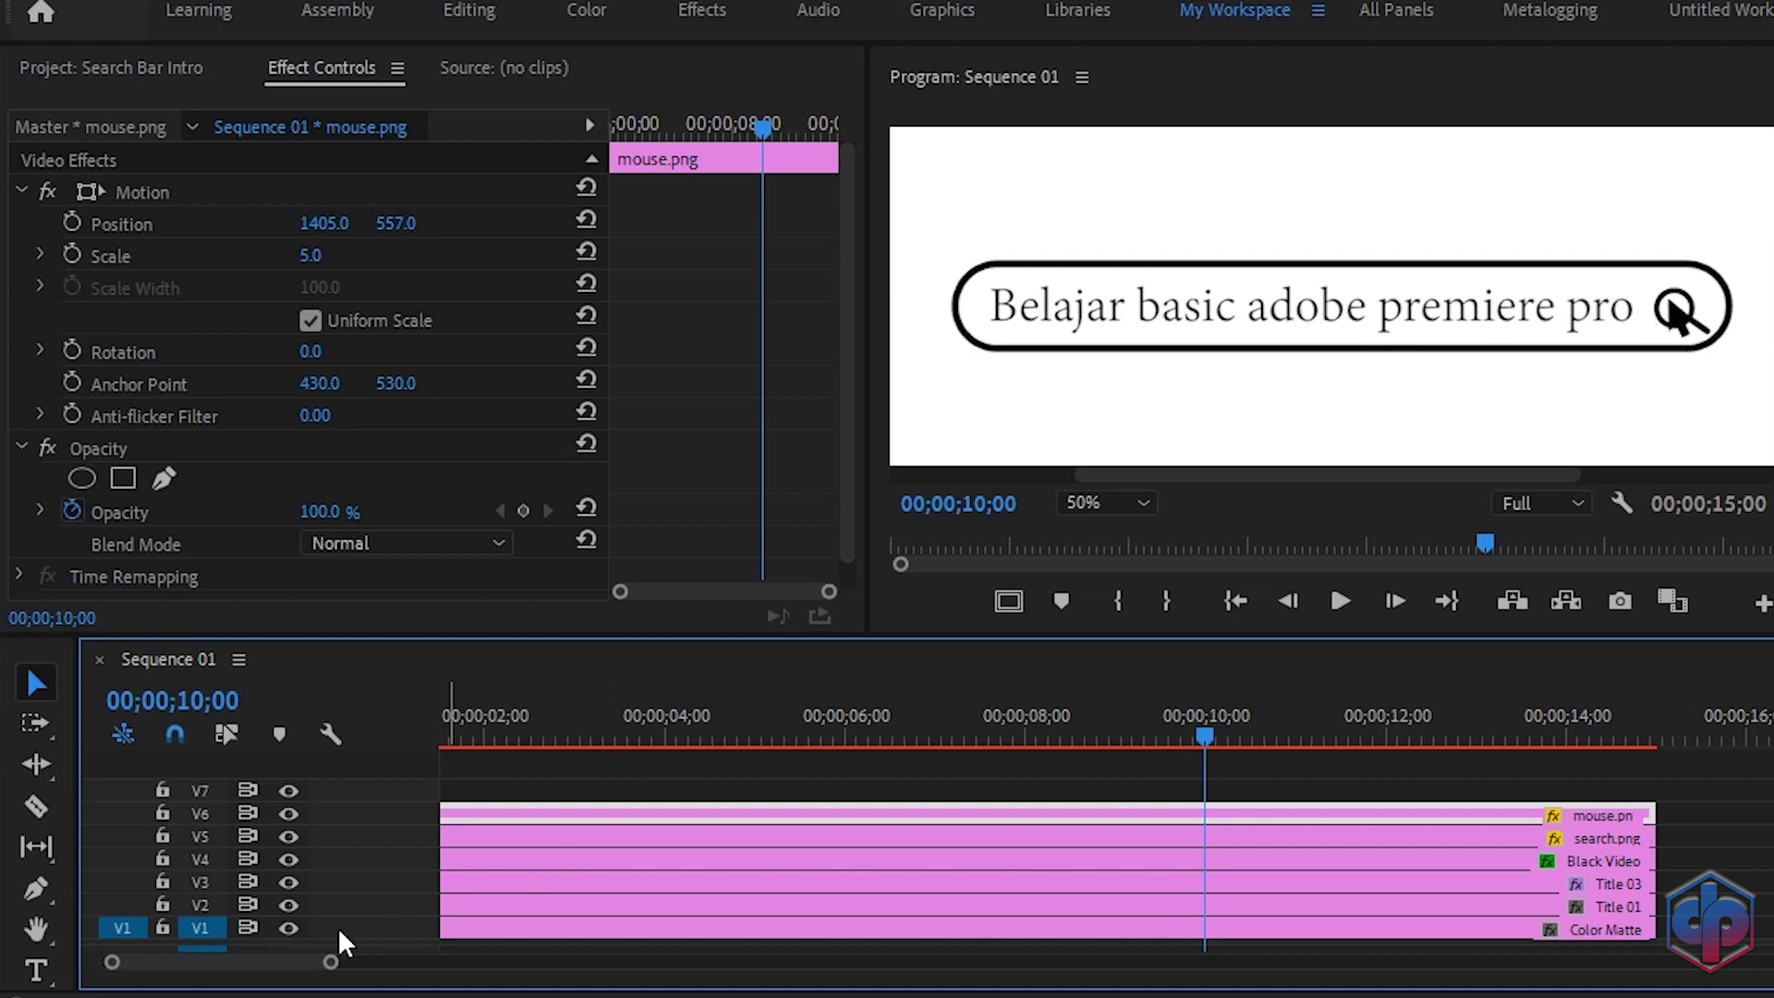
pyautogui.moveTo(335, 963); pyautogui.dragTo(350, 962)
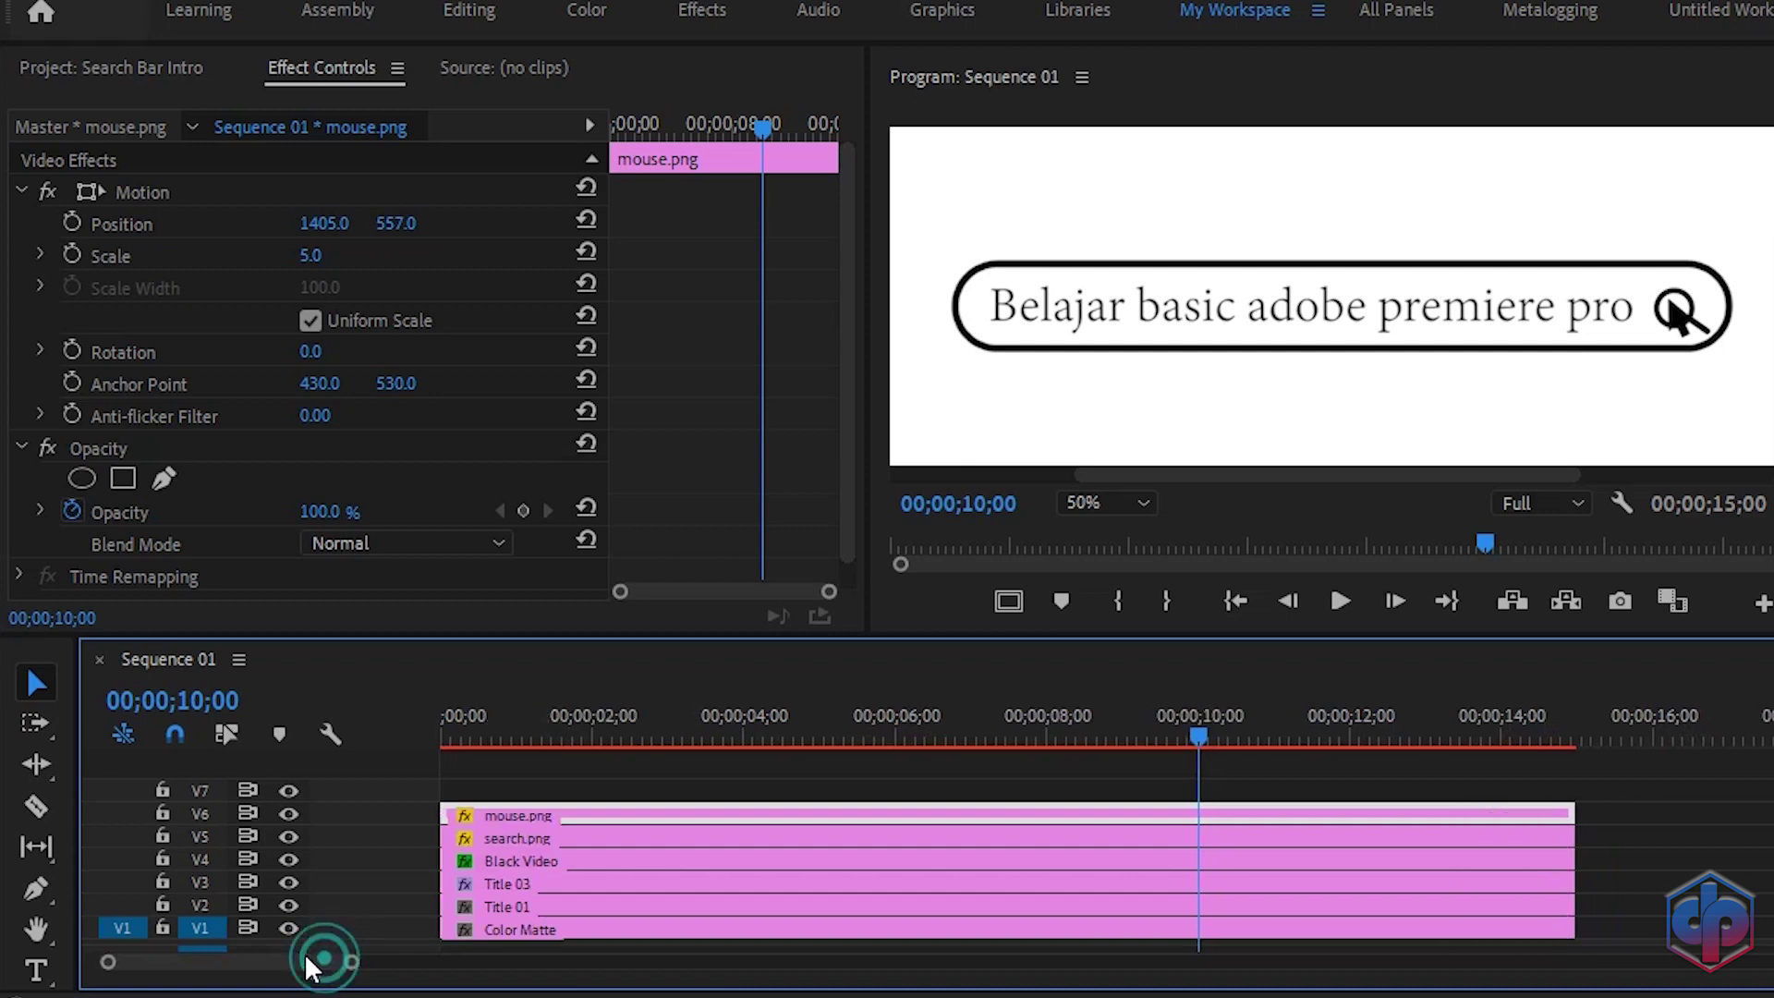
pyautogui.moveTo(446, 813); pyautogui.dragTo(1200, 811)
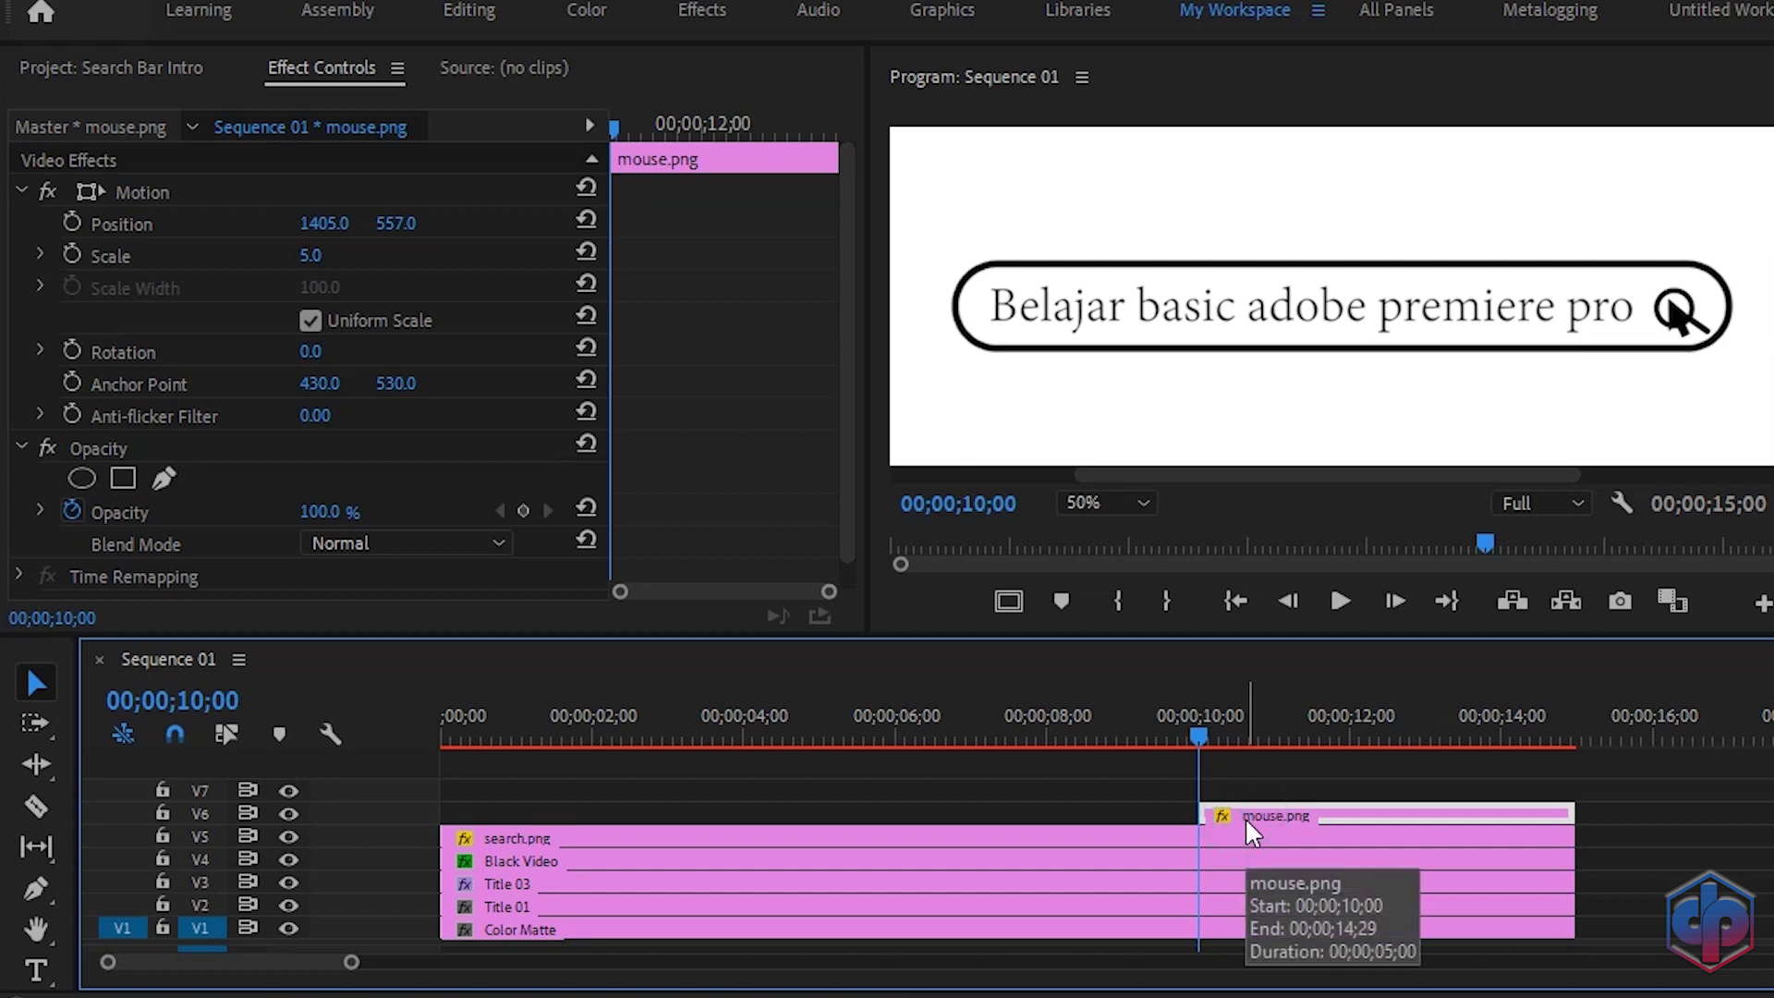
# - Start keyframing the mouse.png clip's position at 00;00;10;15, with the pointer over the magnifier icon
pyautogui.press('space')
pyautogui.press('space')
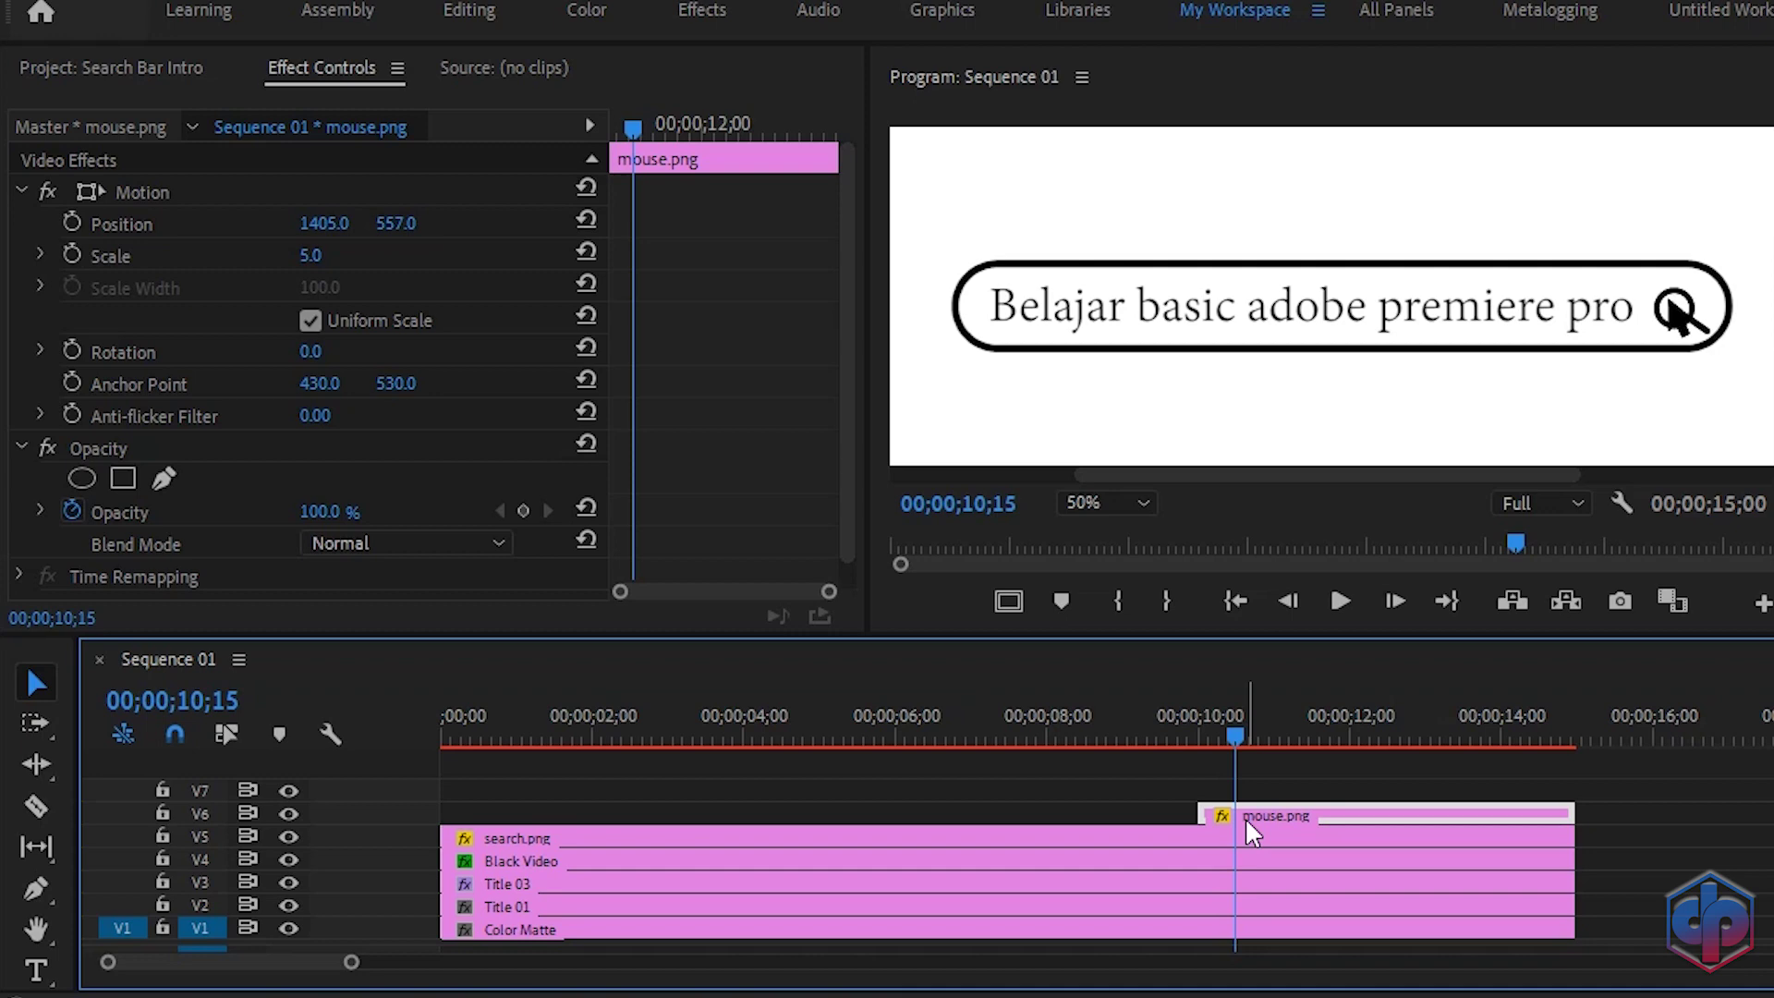
pyautogui.click(70, 224)
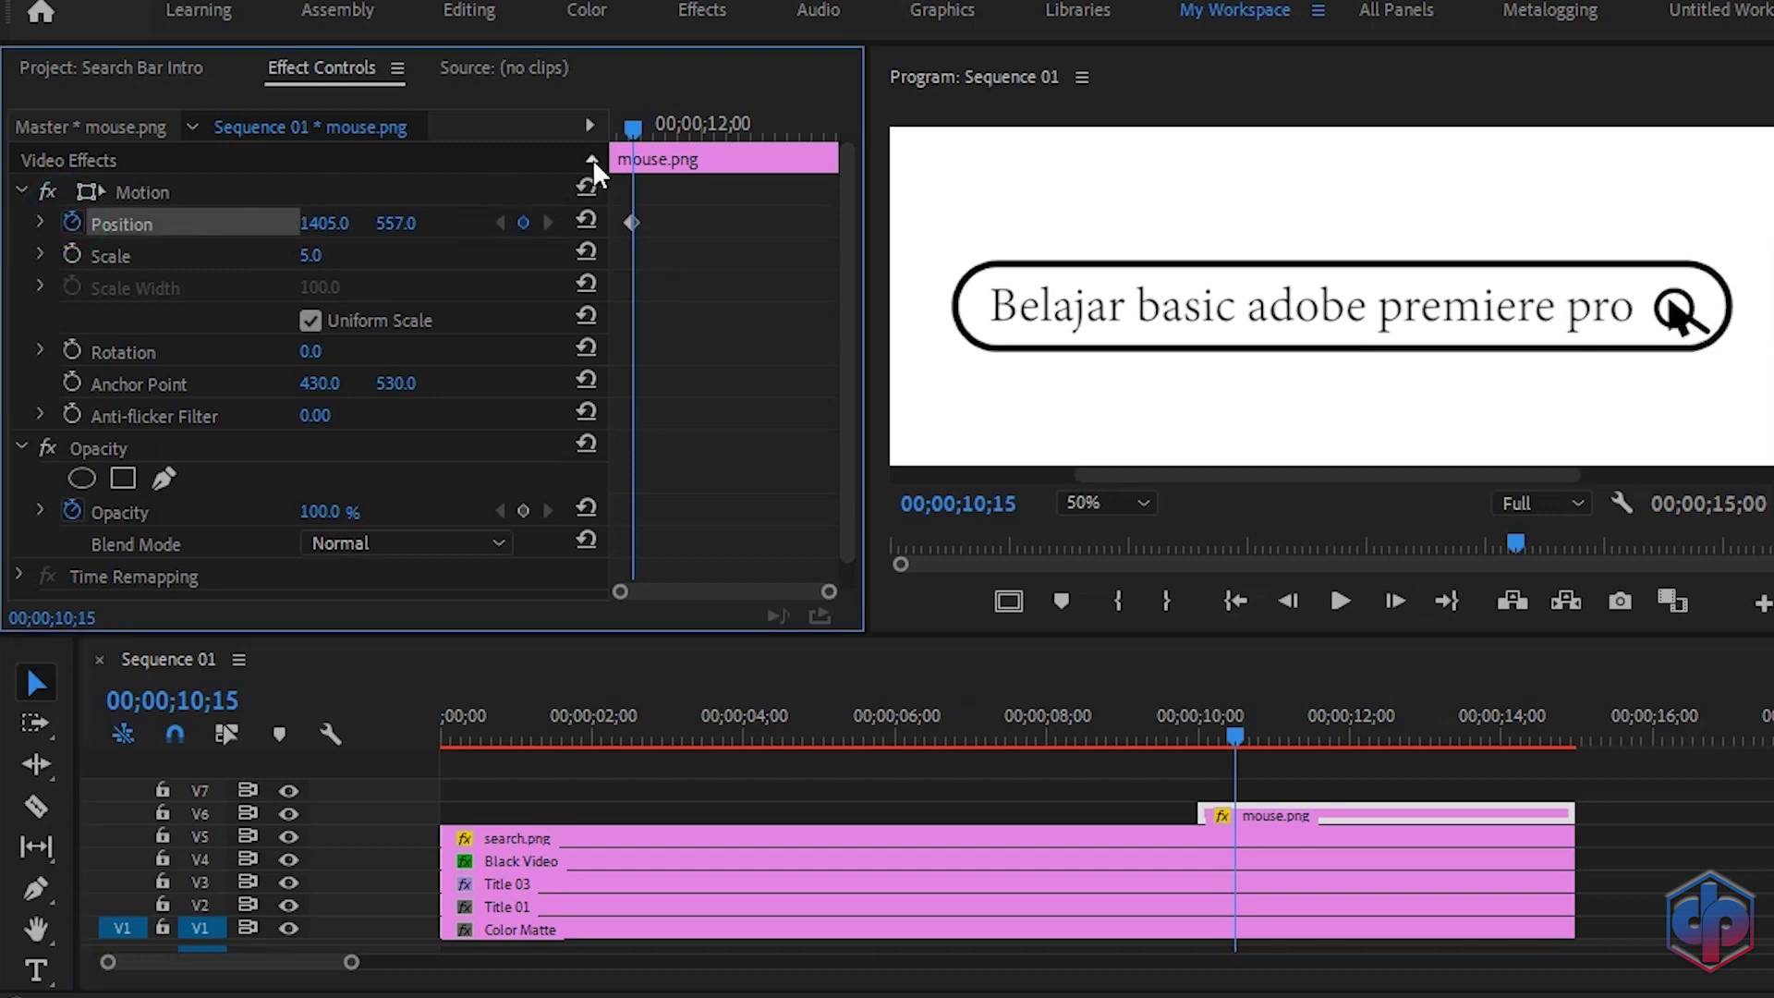
# - Fit the whole frame in the preview and set the mouse pointer's position to 1507, 736 at 00;00;10;00
pyautogui.moveTo(624, 131); pyautogui.dragTo(564, 135)
pyautogui.click(1106, 503)
pyautogui.click(1109, 521)
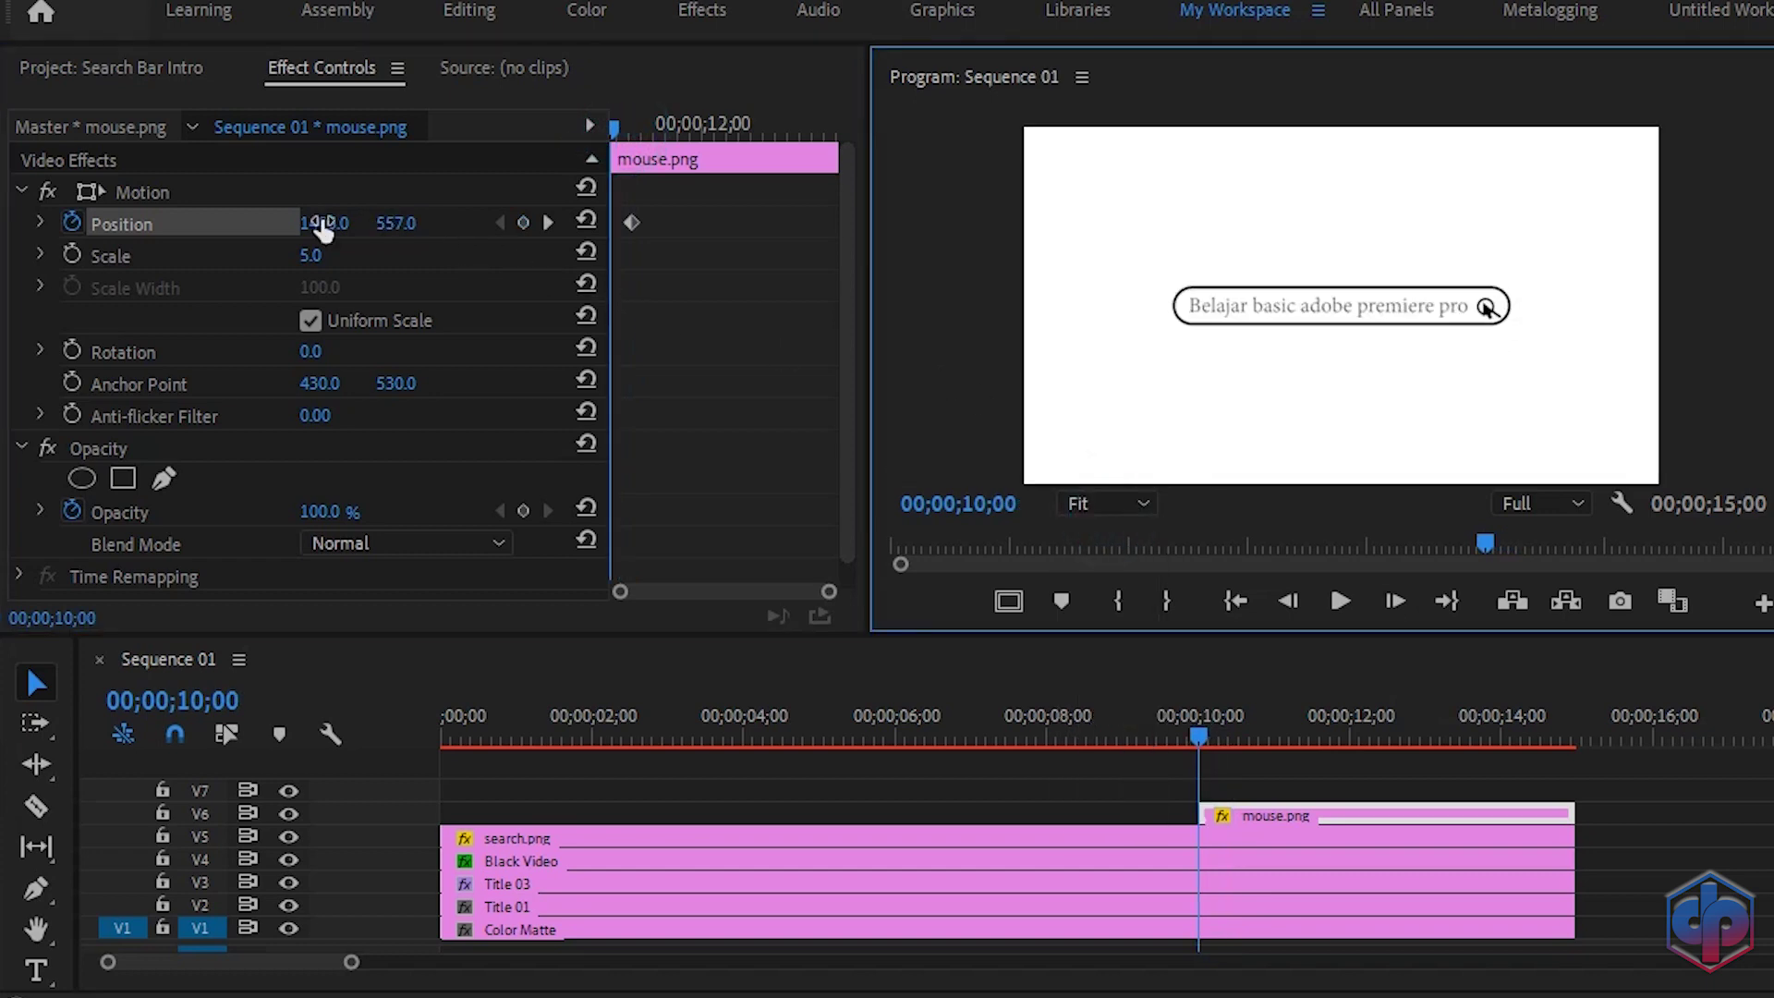
pyautogui.moveTo(324, 230); pyautogui.dragTo(551, 222)
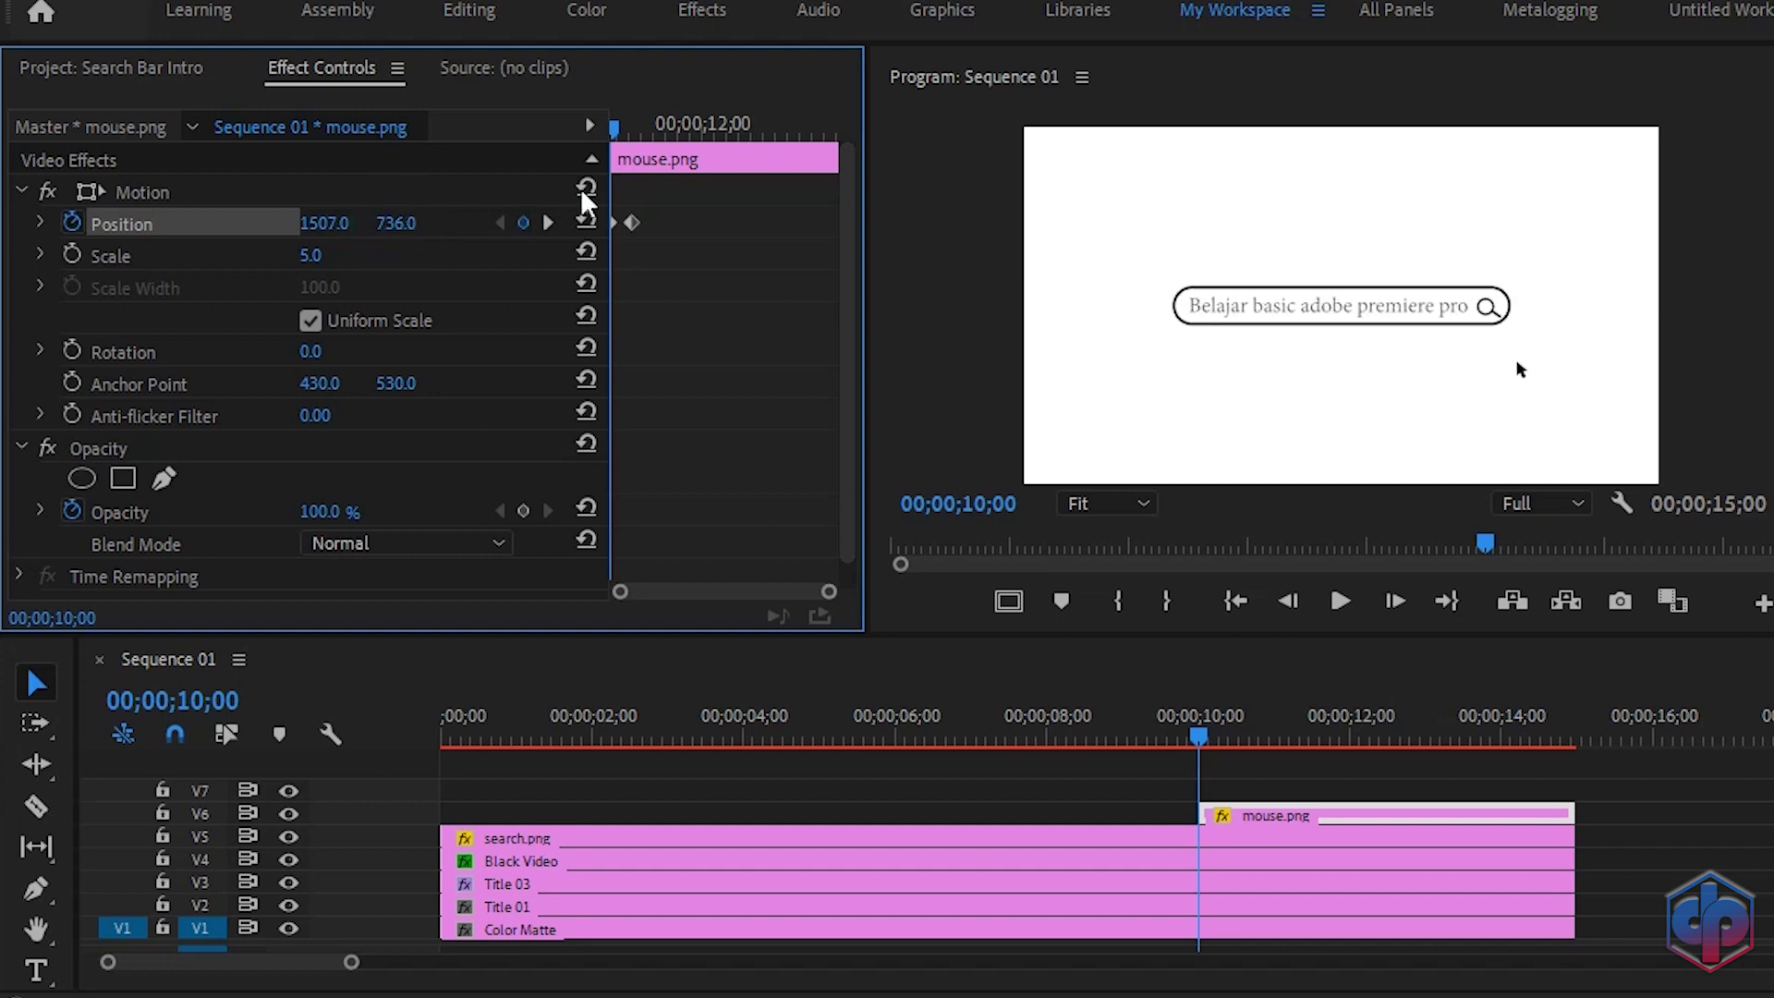
# - Play back the section around 00;00;10;00 to check the mouse pointer's movement toward the magnifier
pyautogui.click(1062, 739)
pyautogui.press('space')
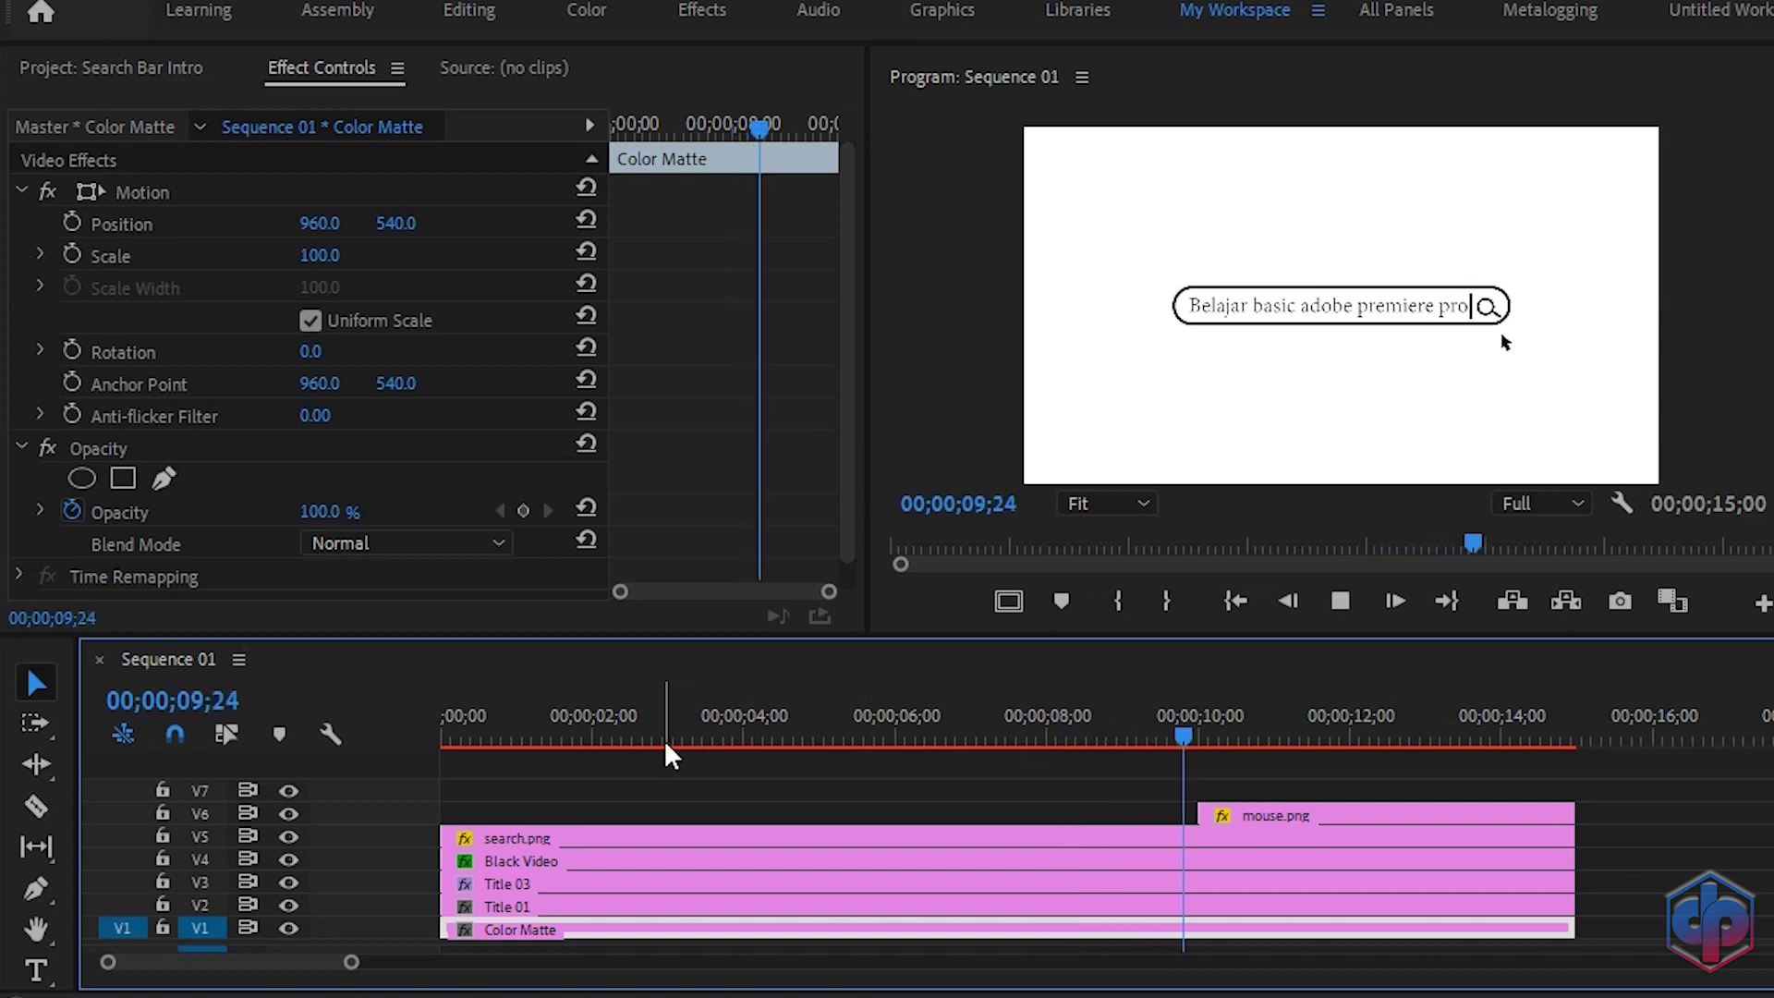
pyautogui.press('space')
# - Fade in the mouse.png clip with opacity keyframes of 0% at 00;00;10;00 and 100% at 00;00;10;04
pyautogui.click(1133, 808)
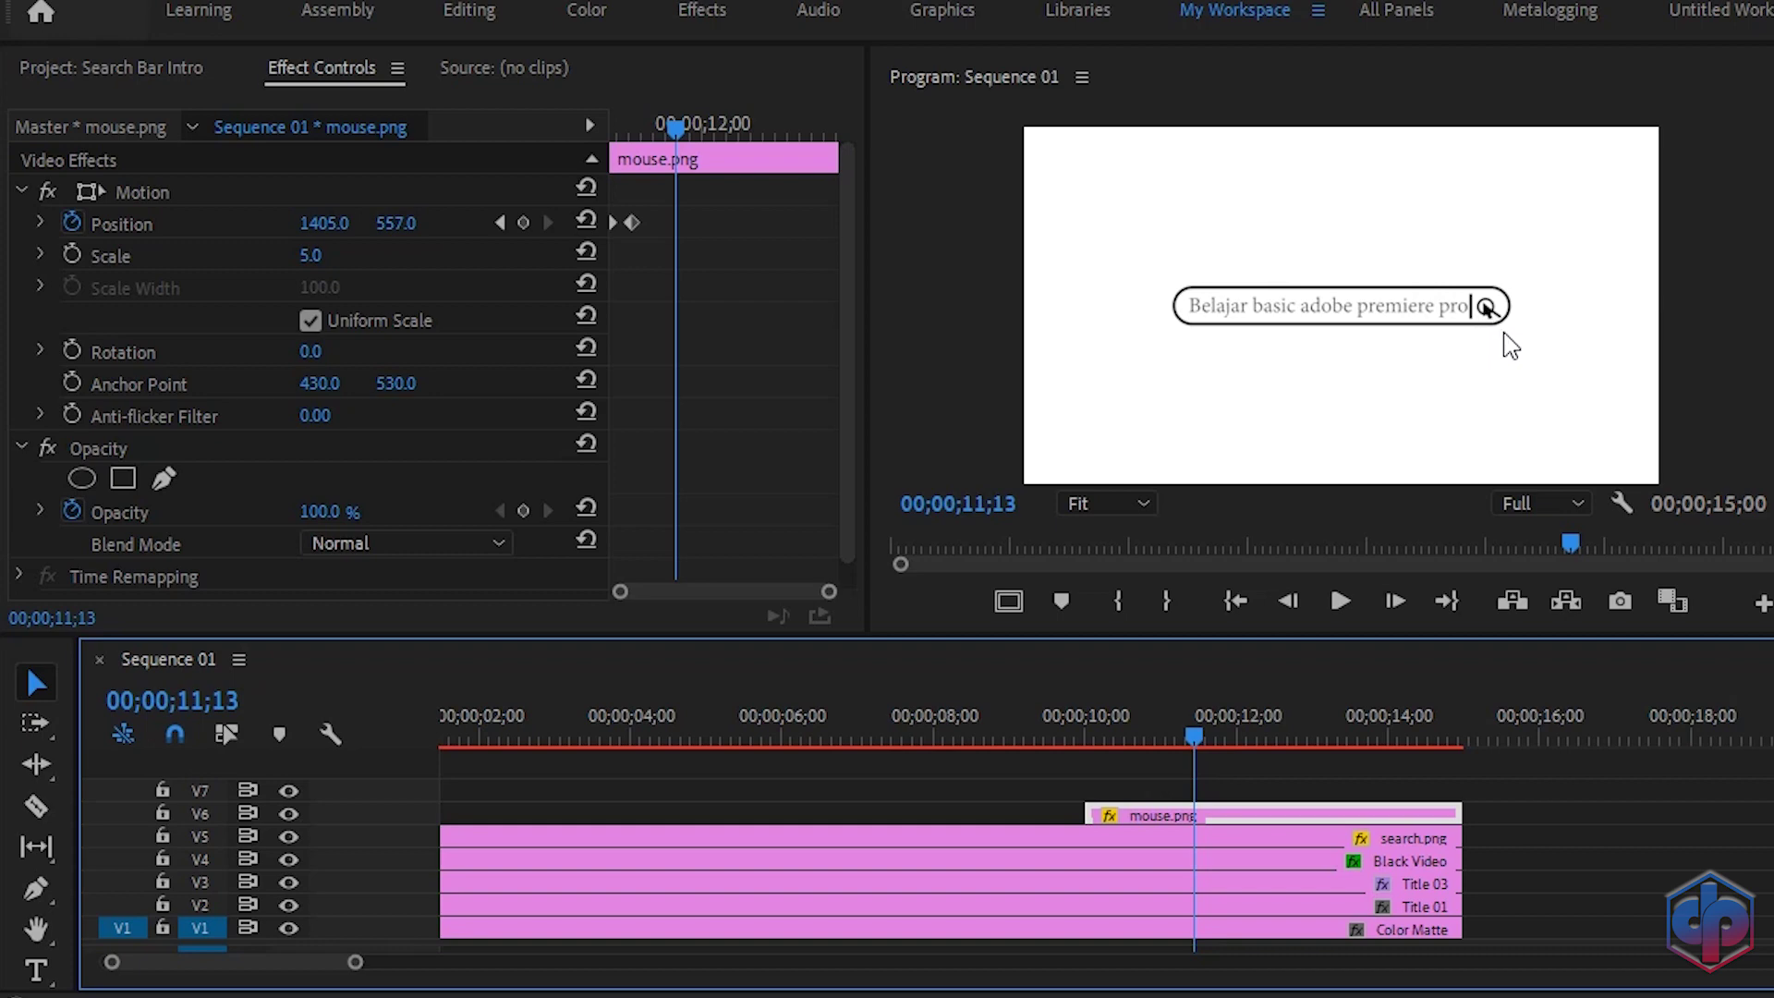
pyautogui.click(498, 223)
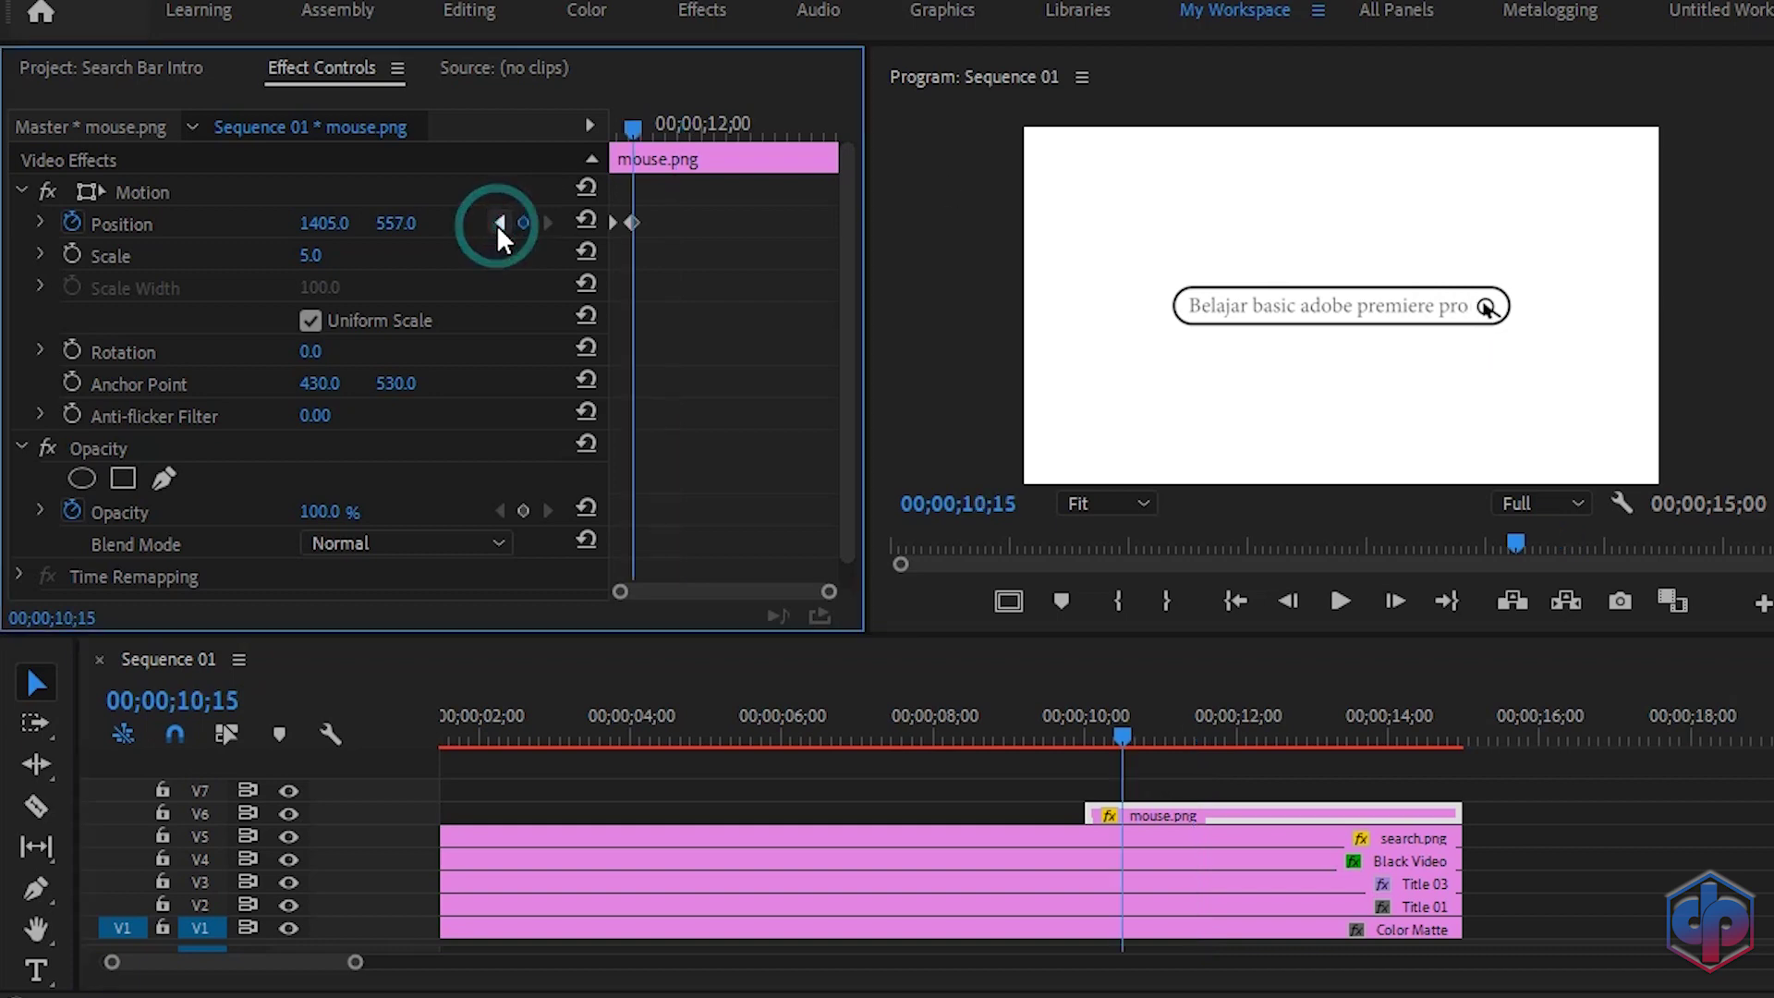
pyautogui.click(498, 224)
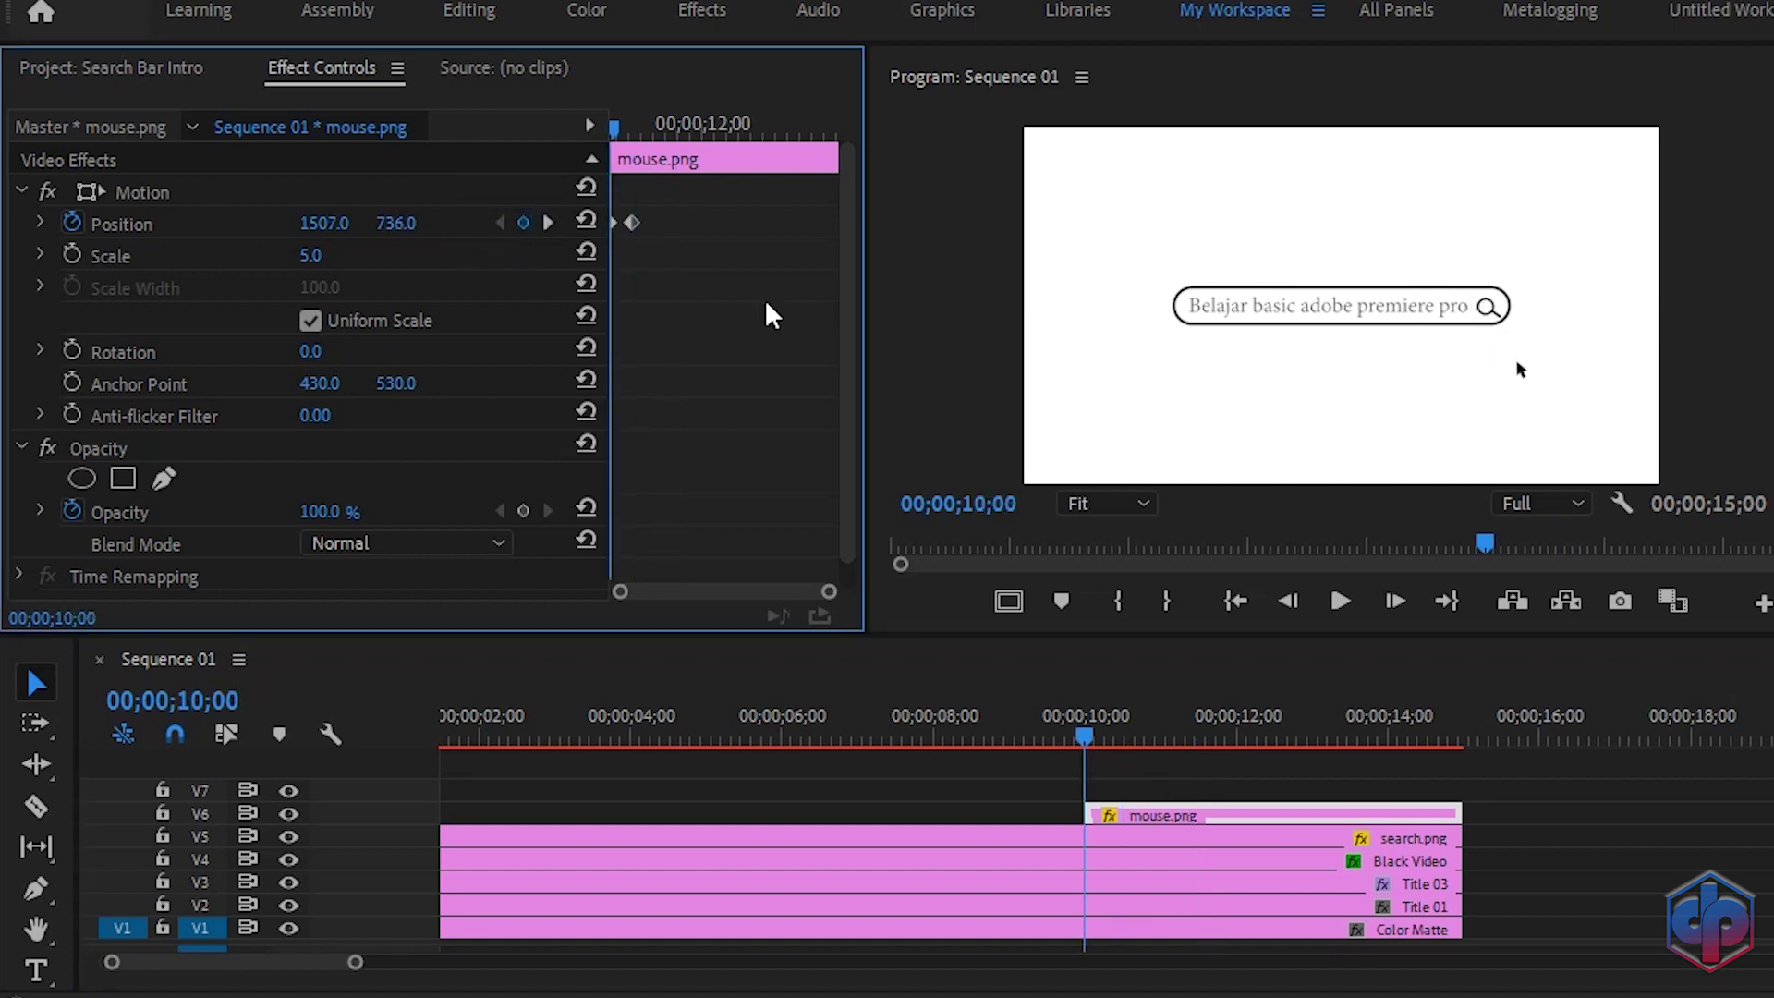
pyautogui.click(523, 511)
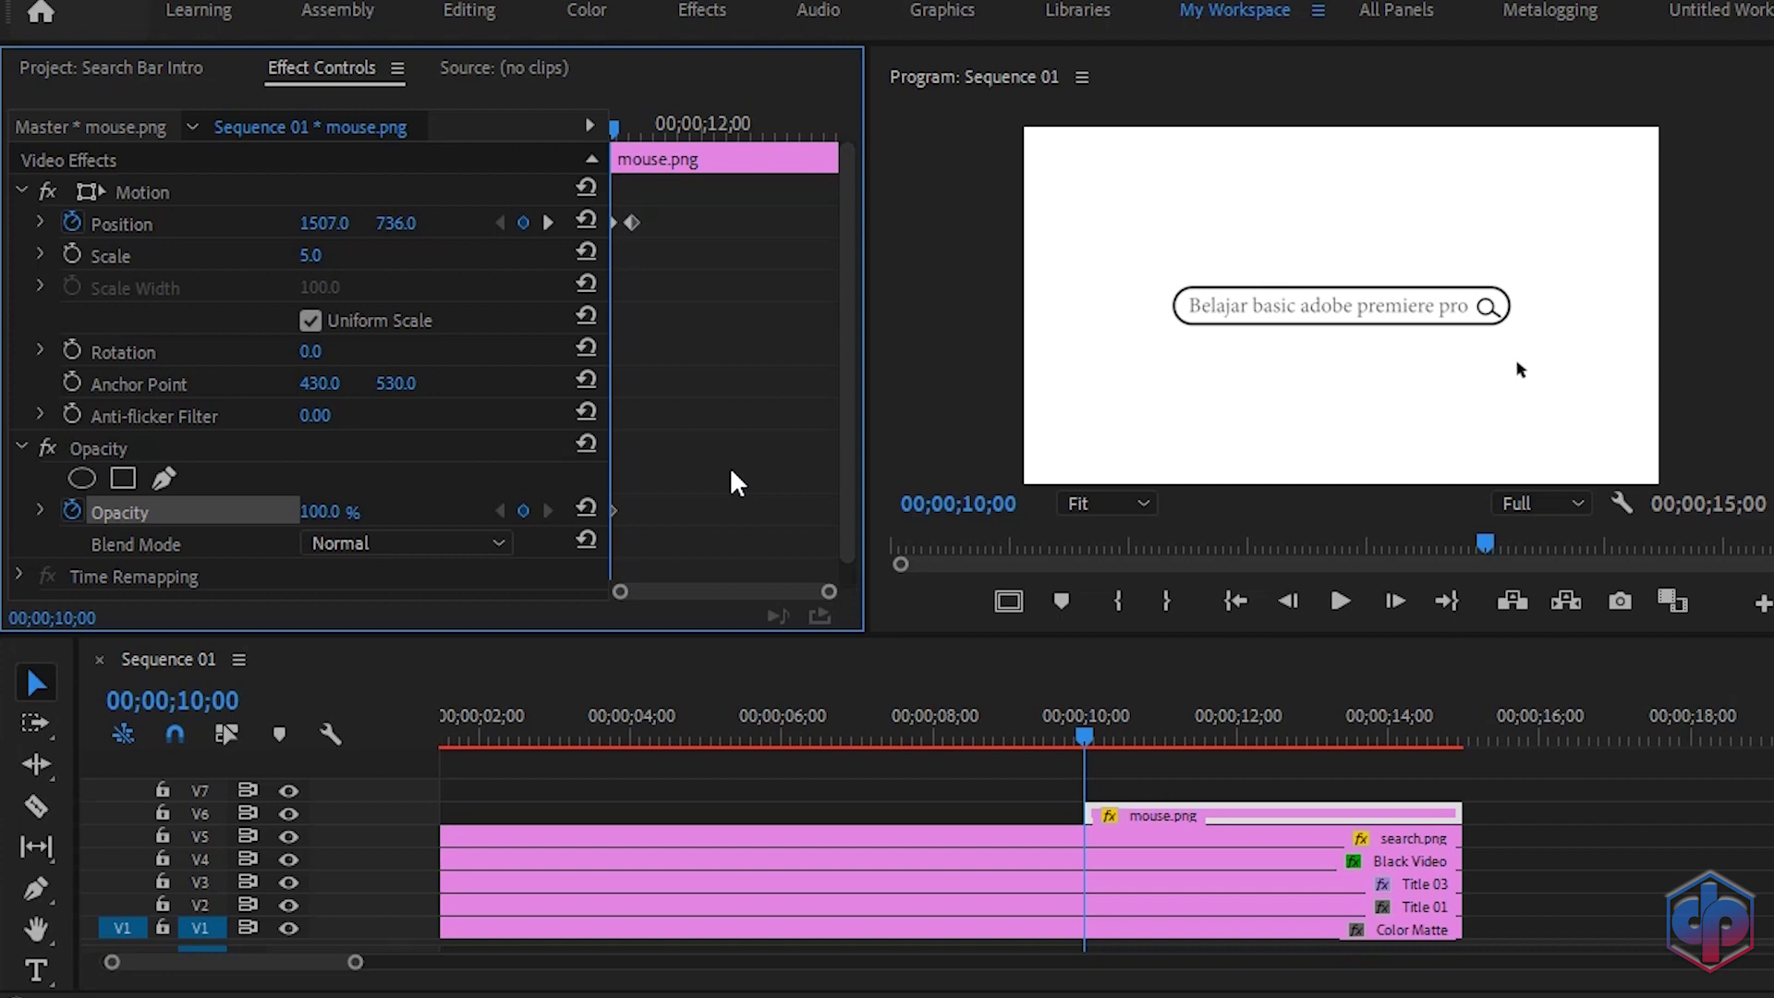
pyautogui.press('Right')
pyautogui.press('Right')
pyautogui.press('Right')
pyautogui.press('Right')
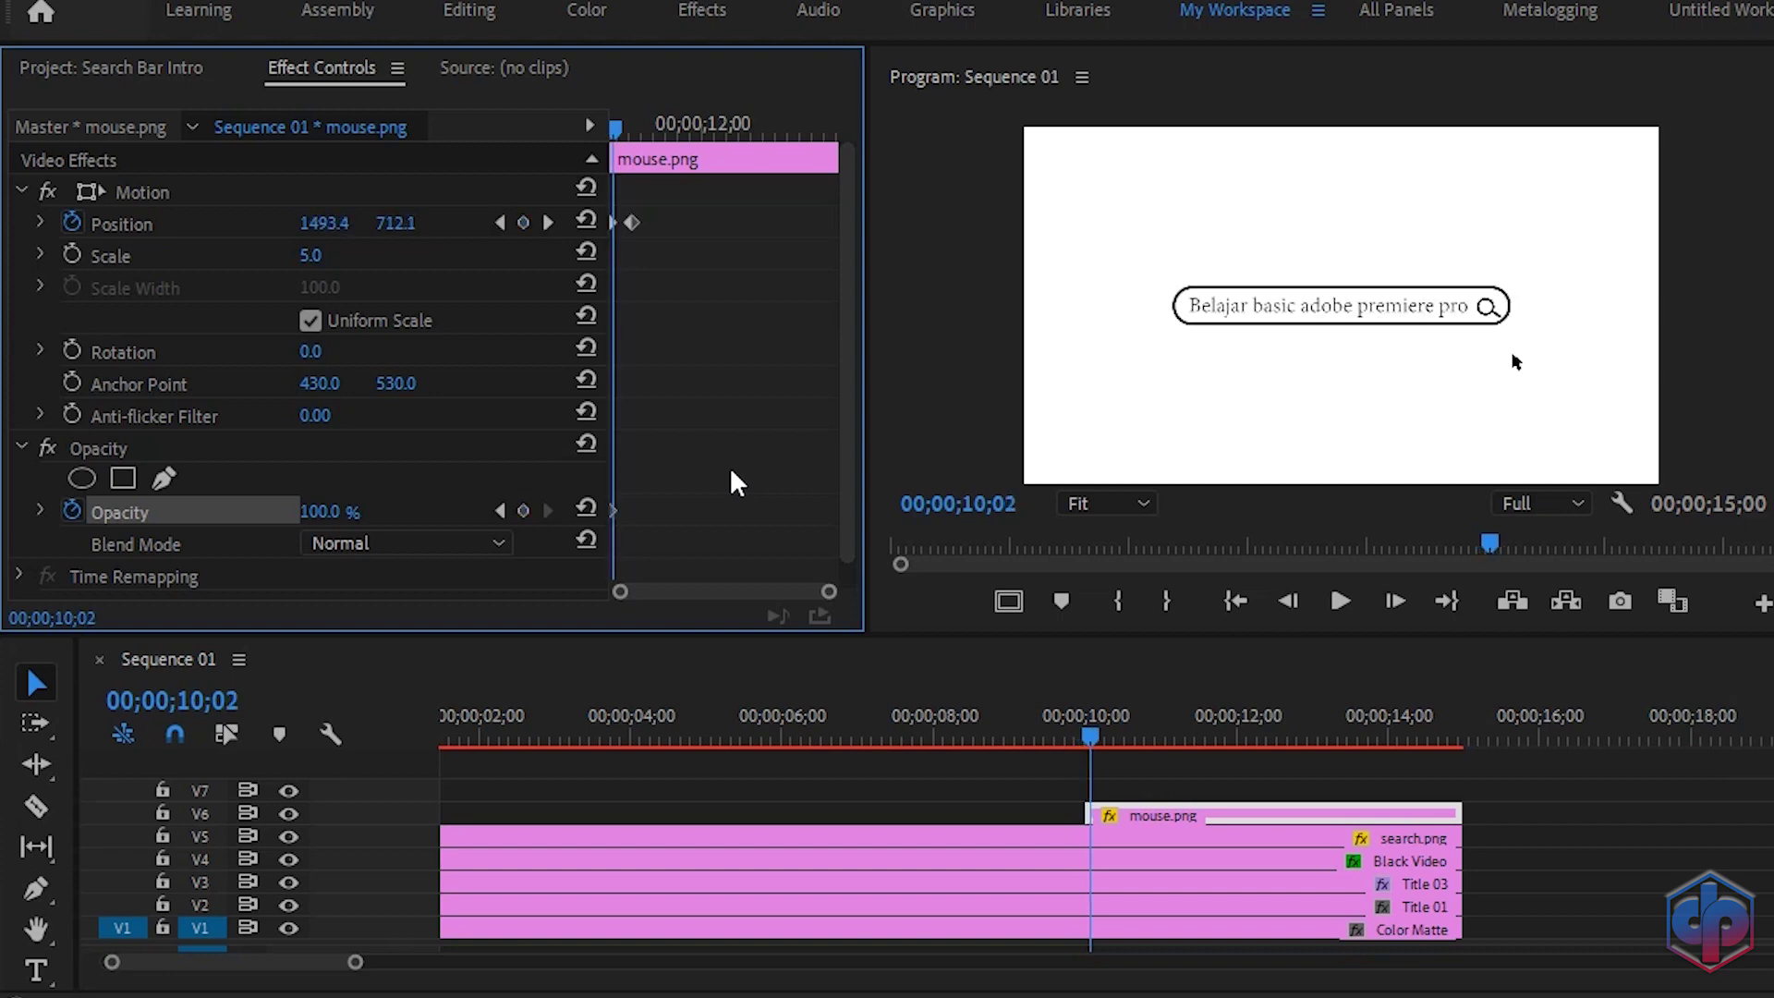
pyautogui.click(520, 510)
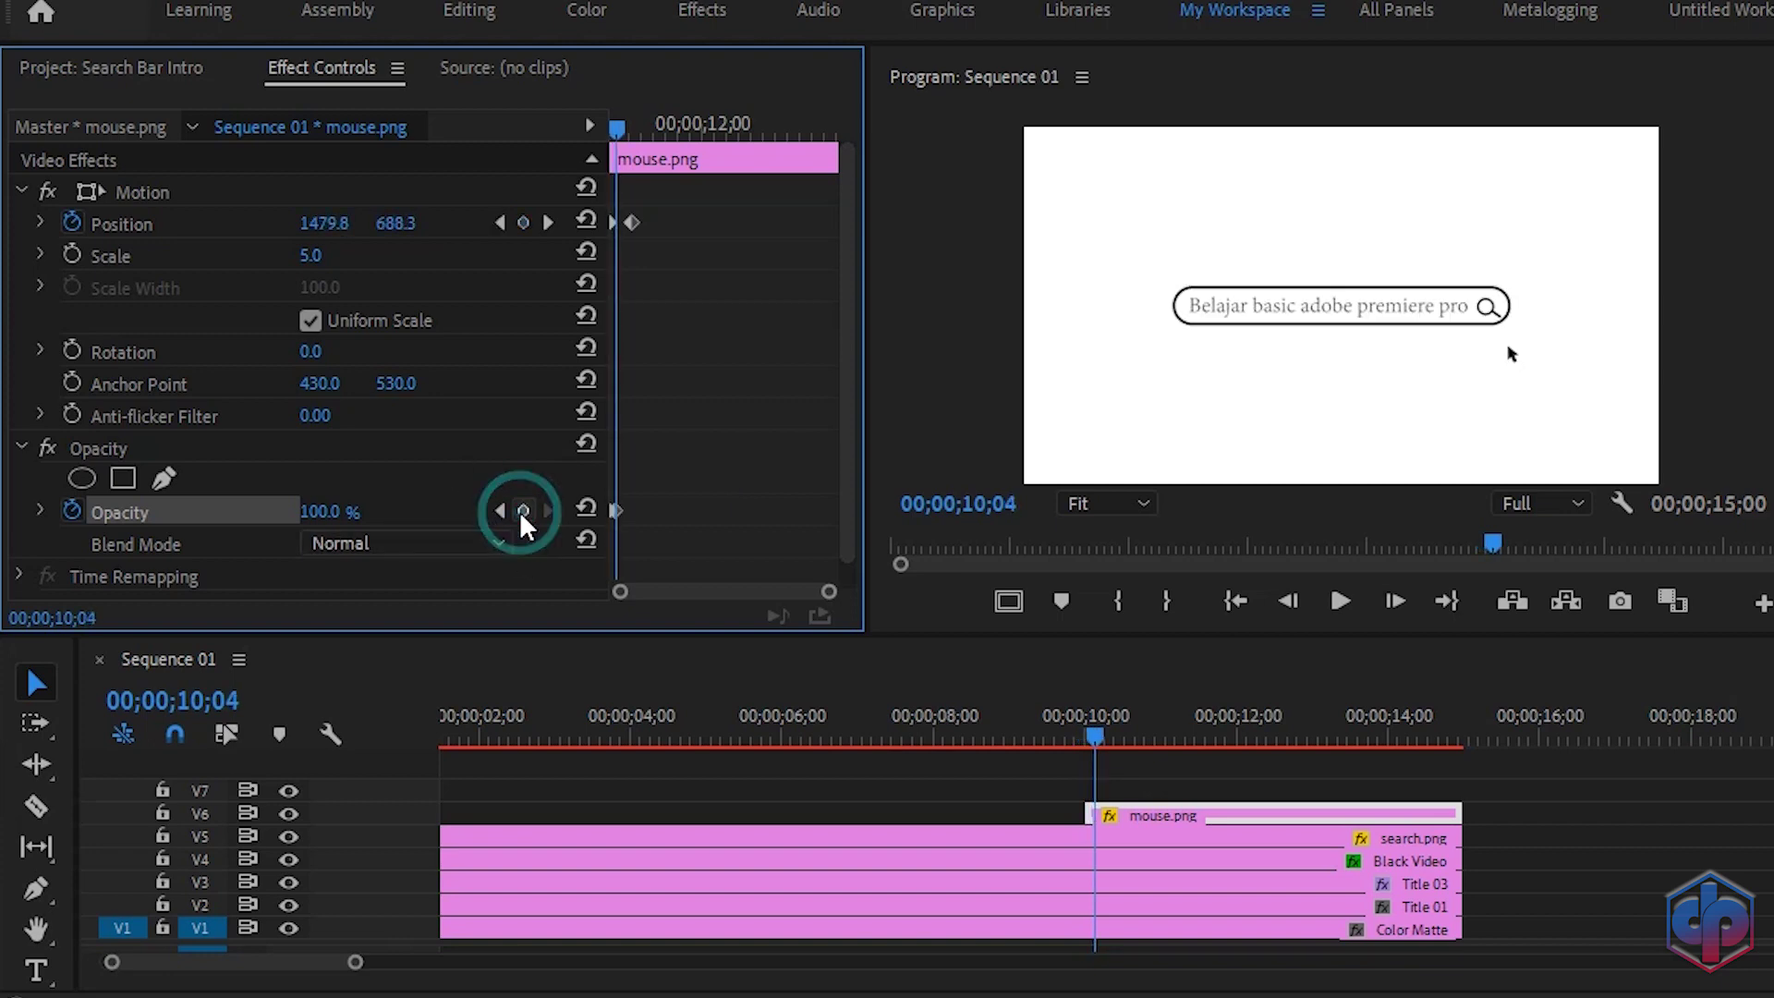
pyautogui.click(501, 512)
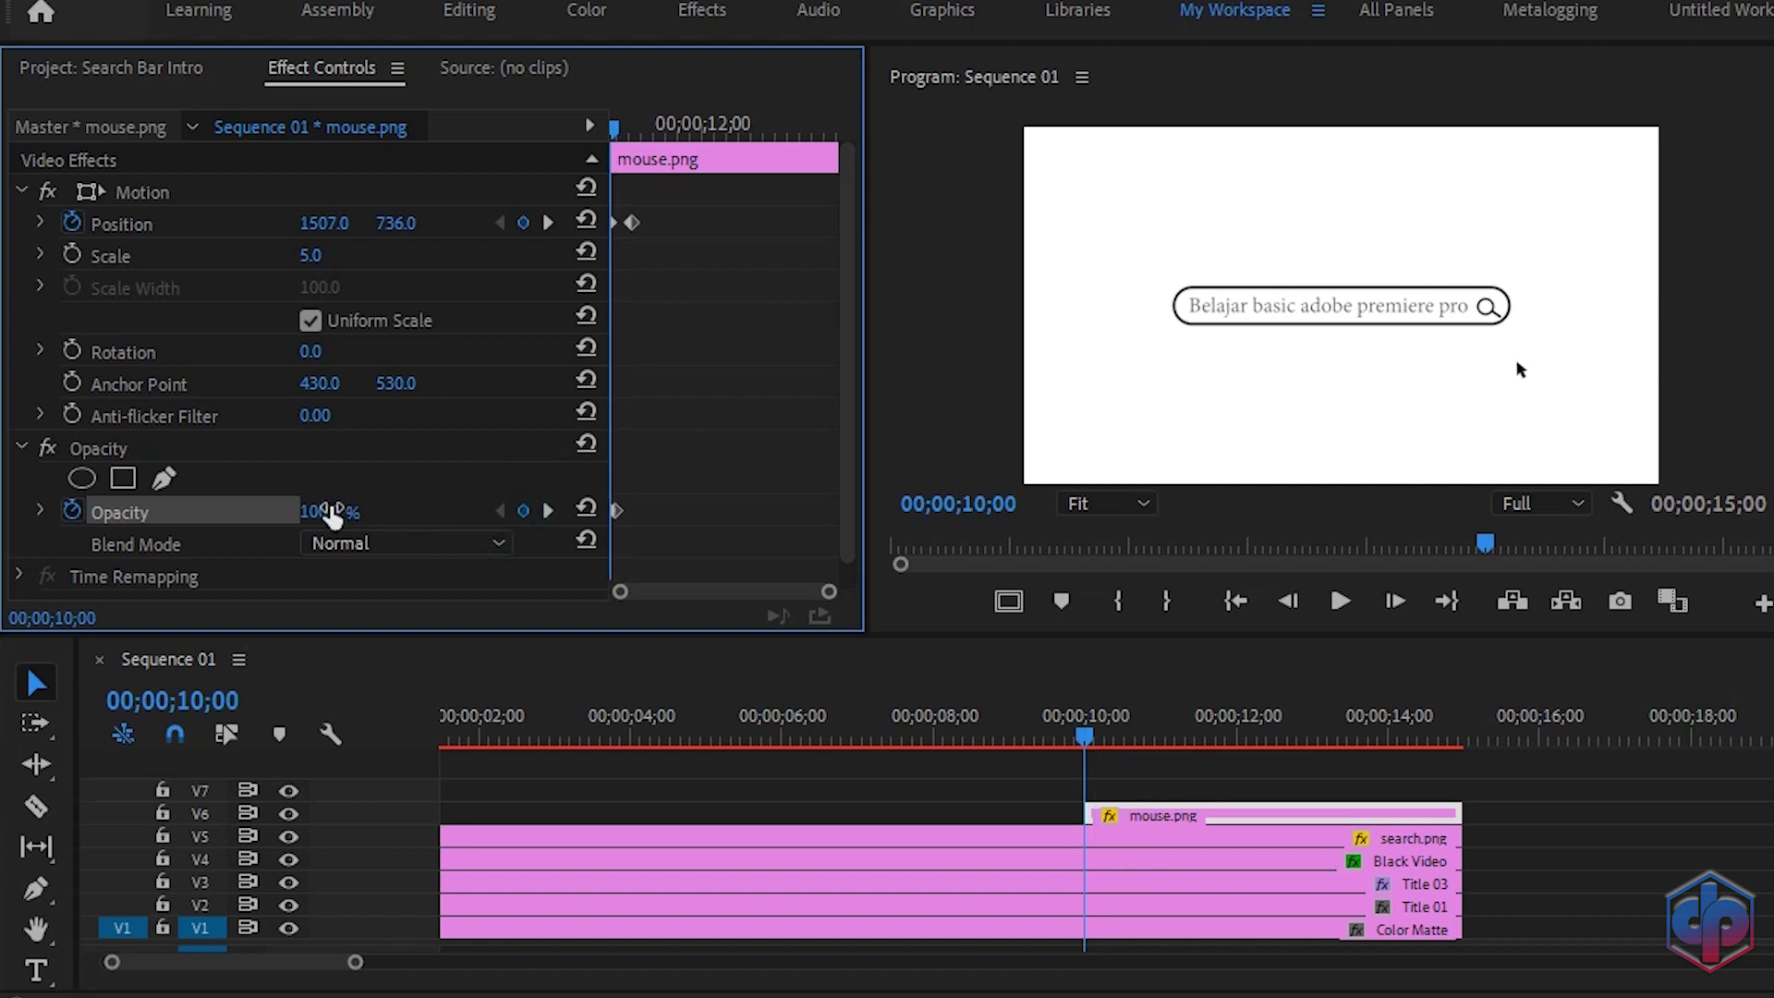
pyautogui.moveTo(330, 511); pyautogui.dragTo(231, 511)
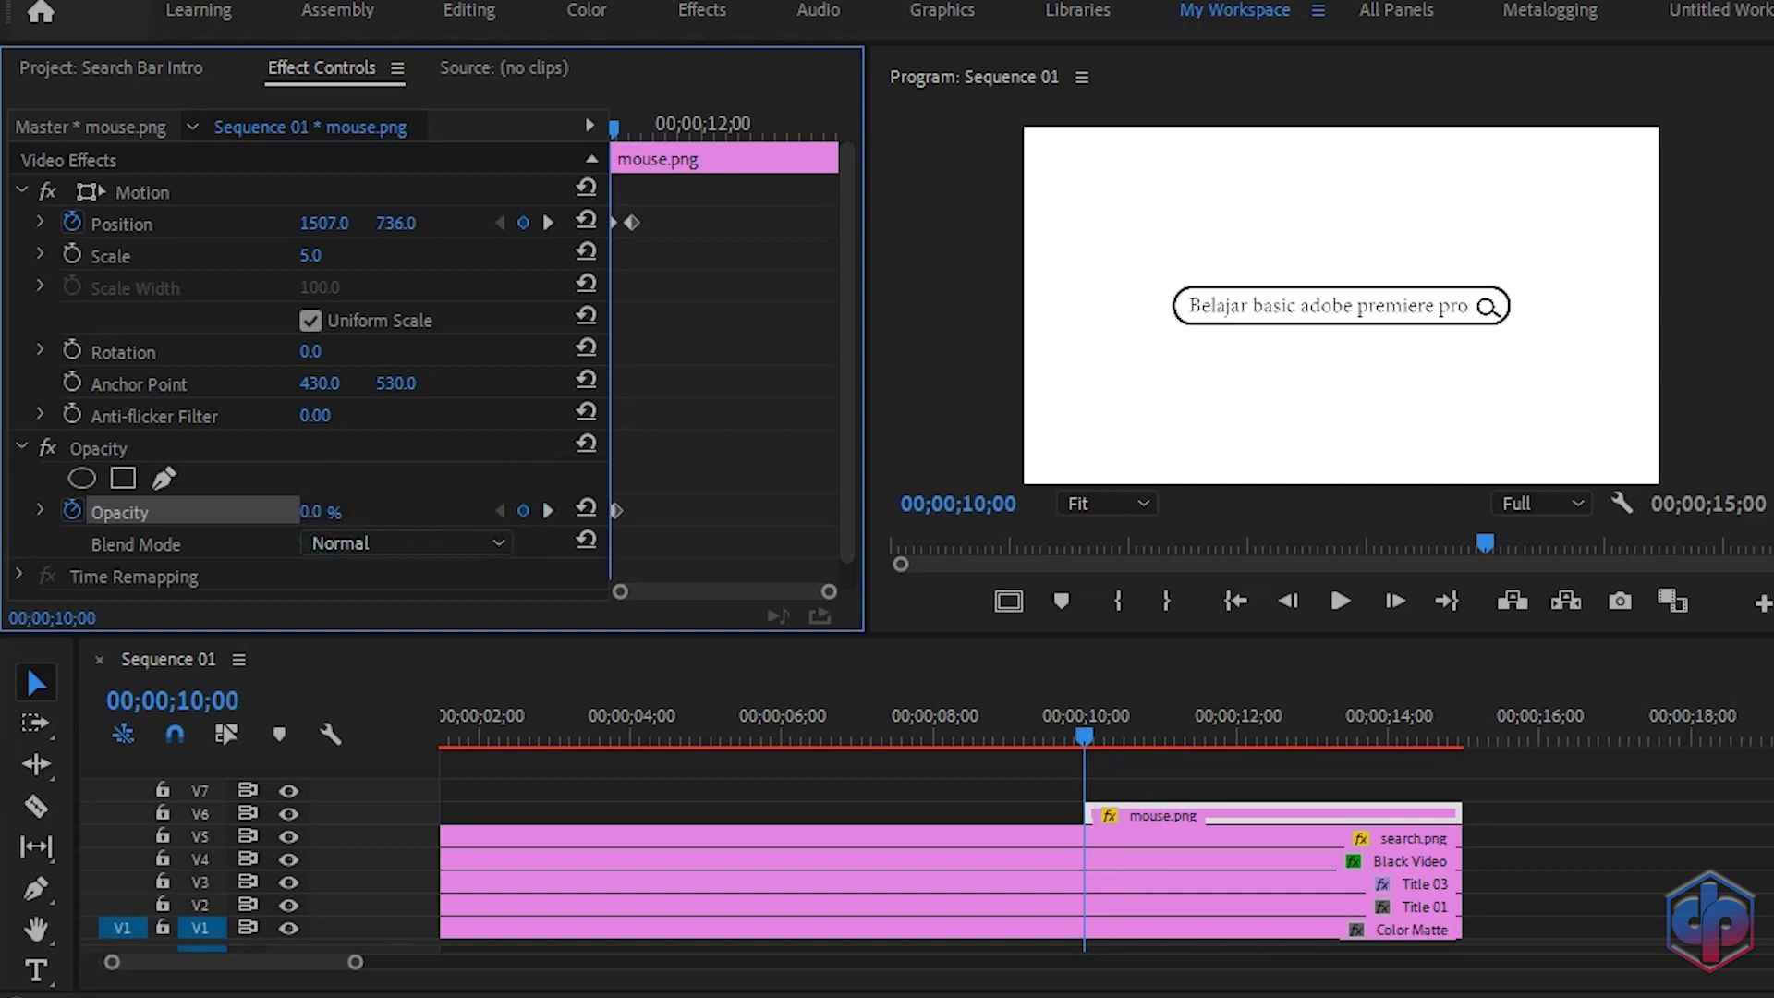
# - Play back the section around 00;00;10;00 to check the pointer's fade-in and movement
pyautogui.click(1051, 736)
pyautogui.scroll(1, 1051, 737)
pyautogui.press('space')
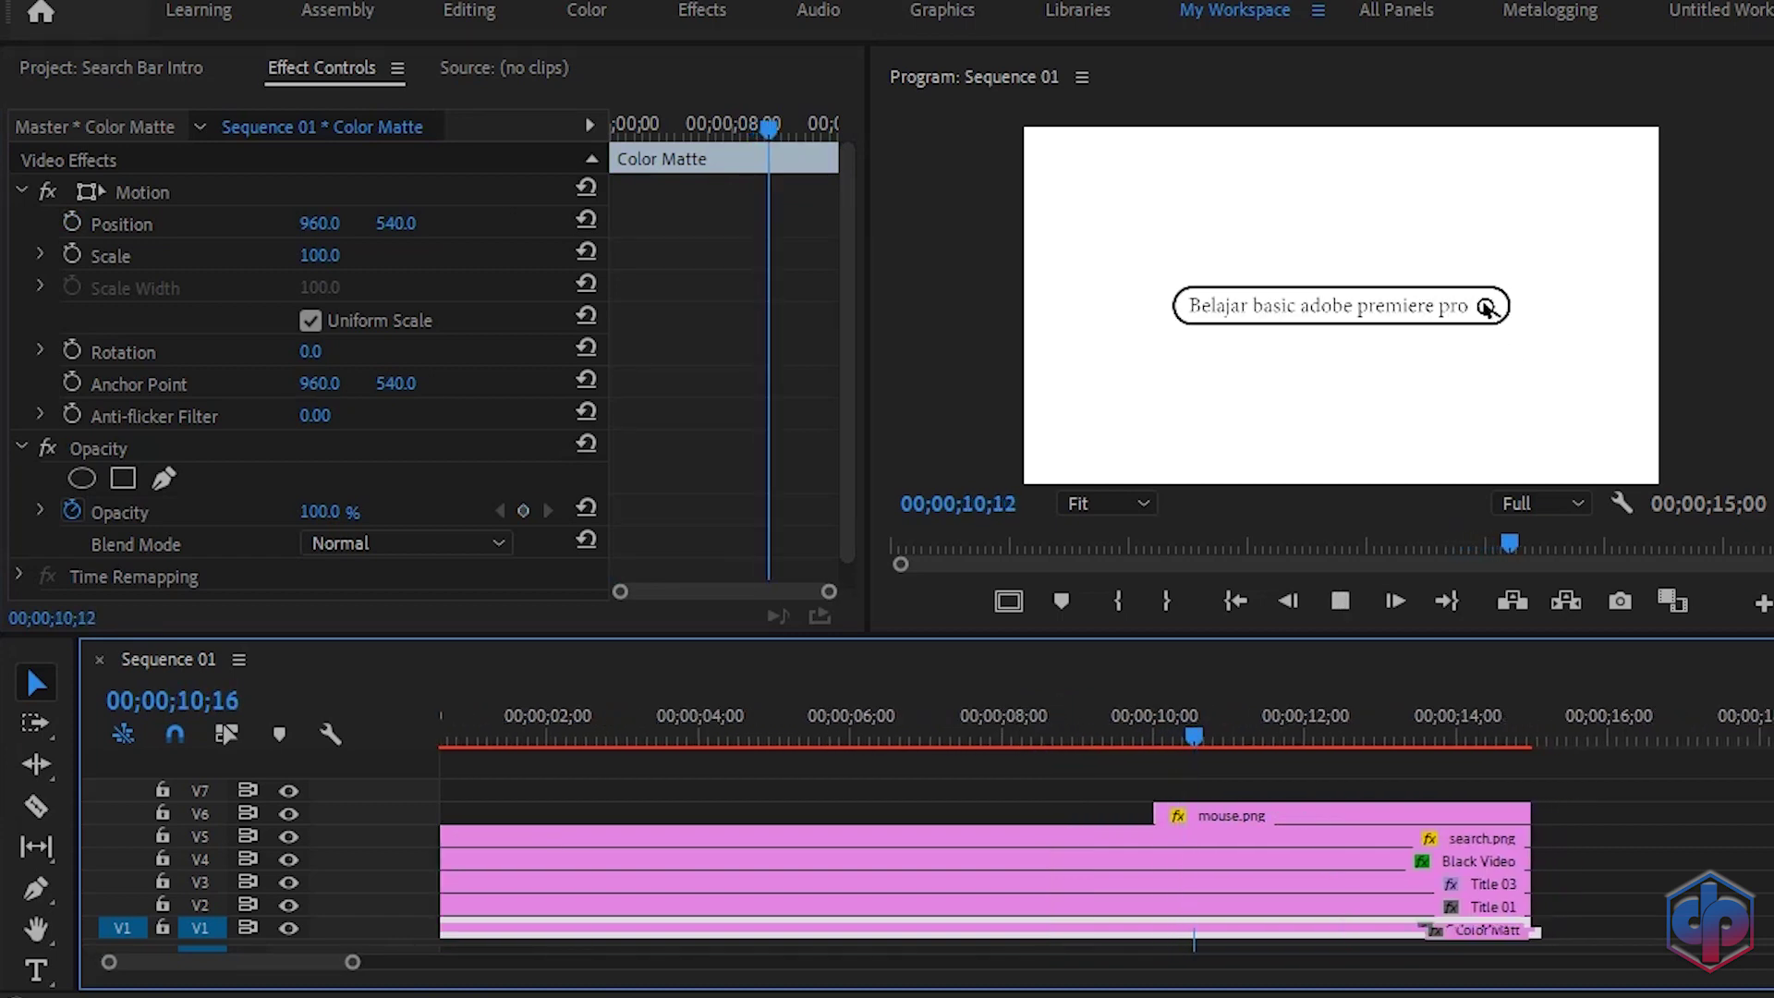
pyautogui.click(1009, 735)
pyautogui.press('space')
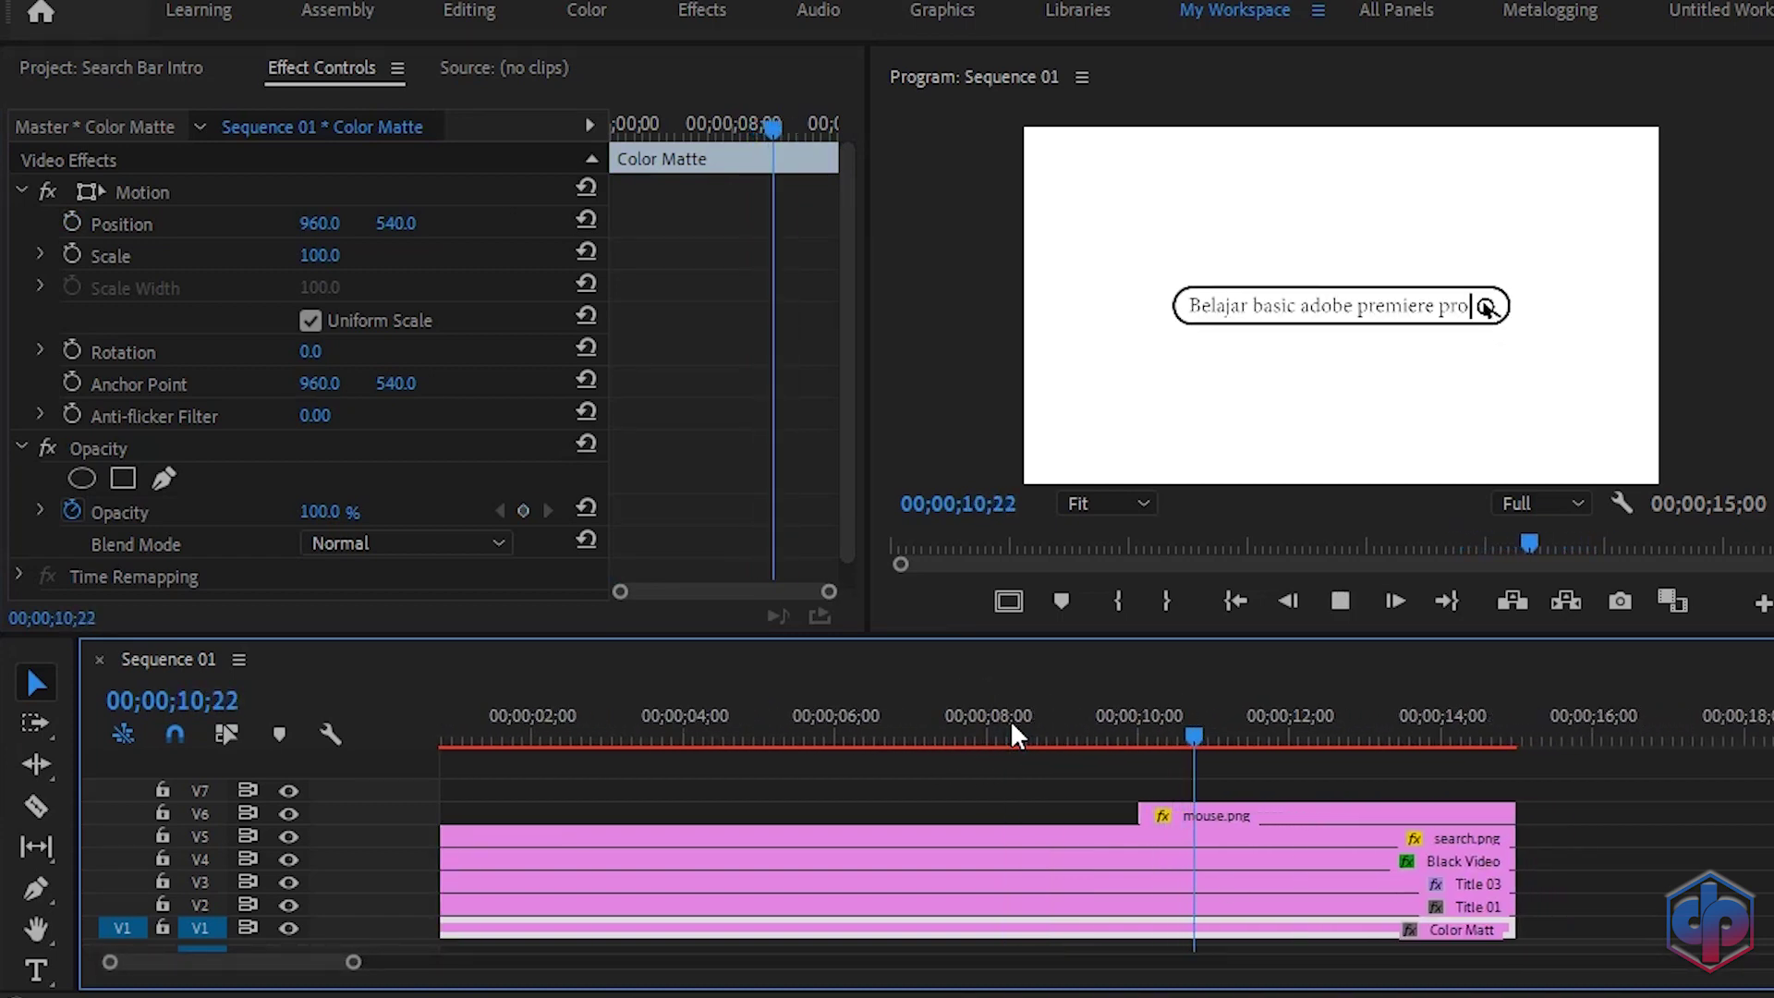
pyautogui.press('space')
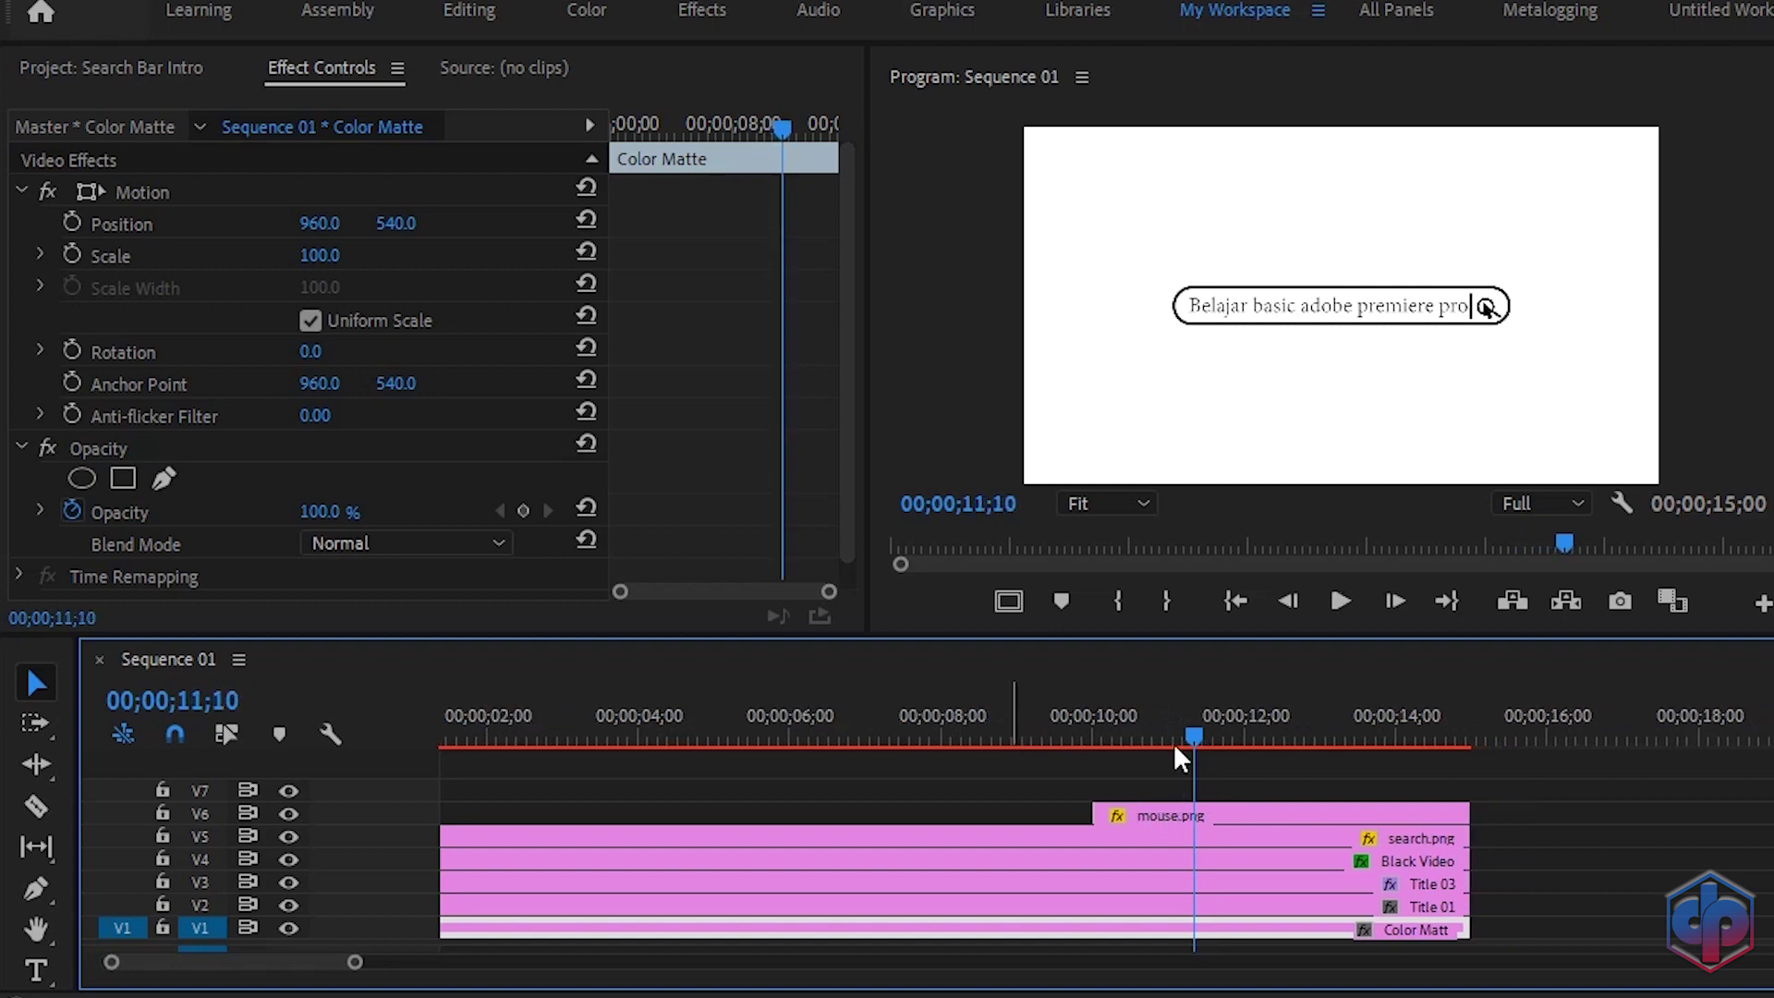
# - Keyframe the mouse.png clip's scale at 5 on its last position keyframe and at 4 at 00;00;10;25
pyautogui.click(1115, 814)
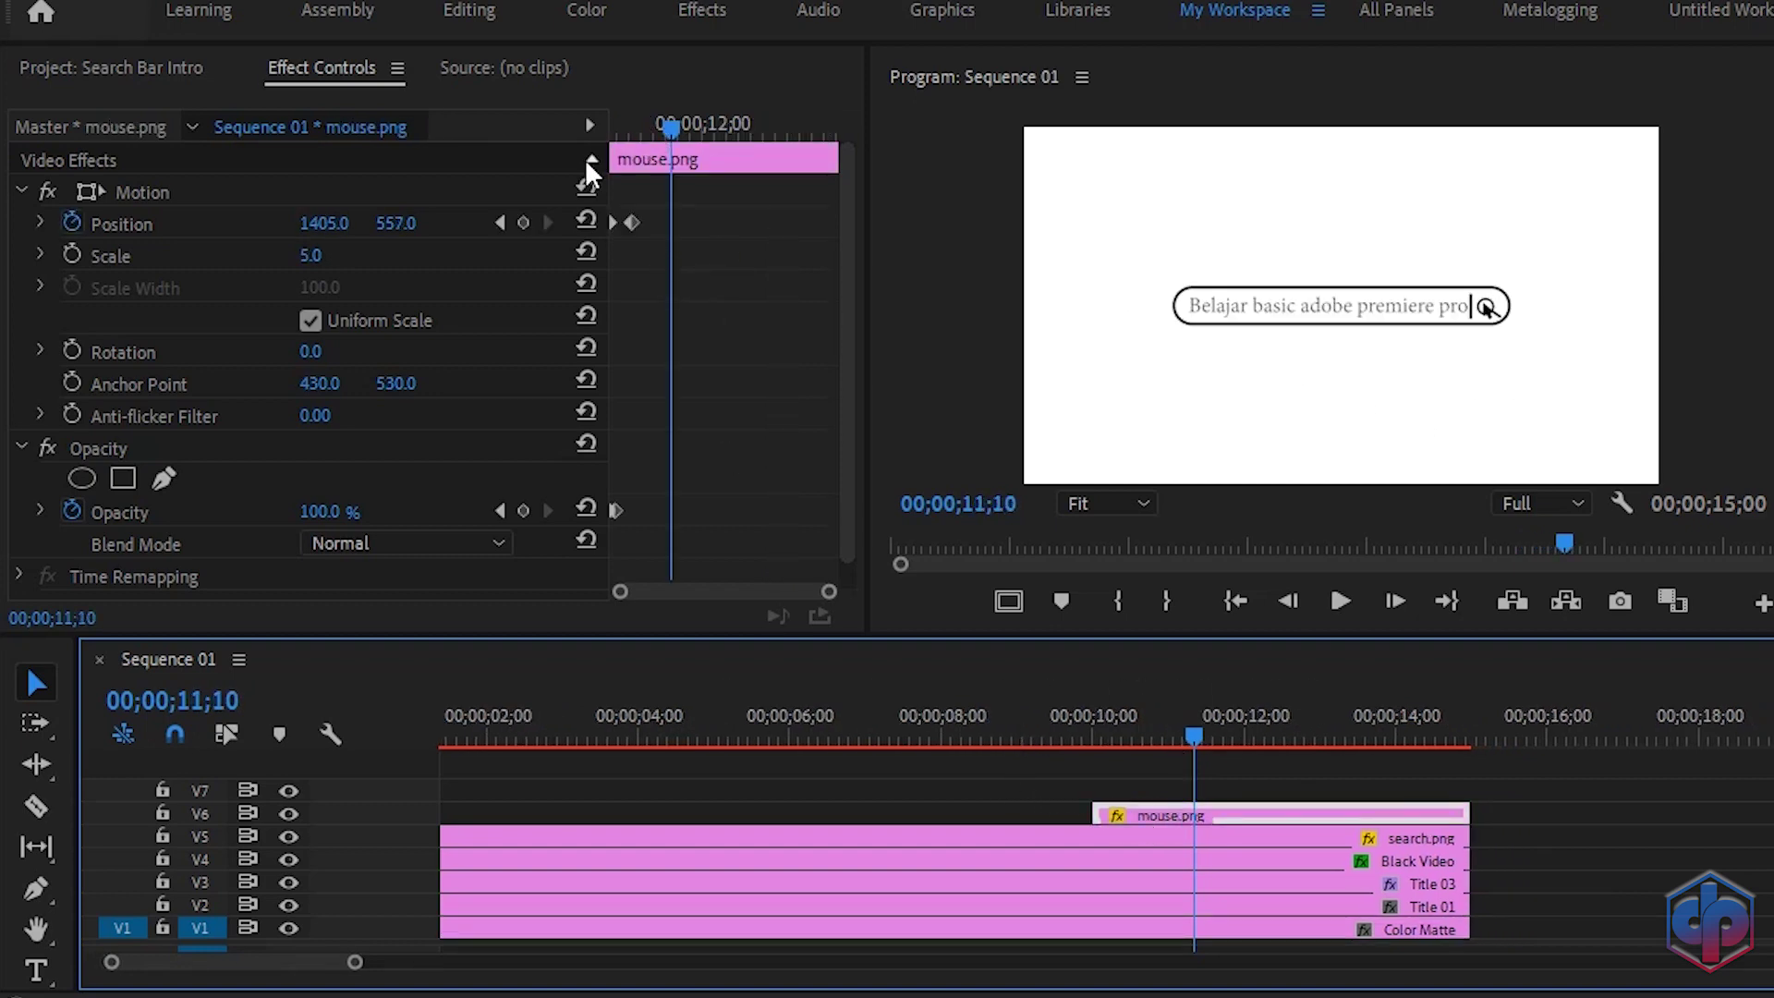
pyautogui.click(499, 224)
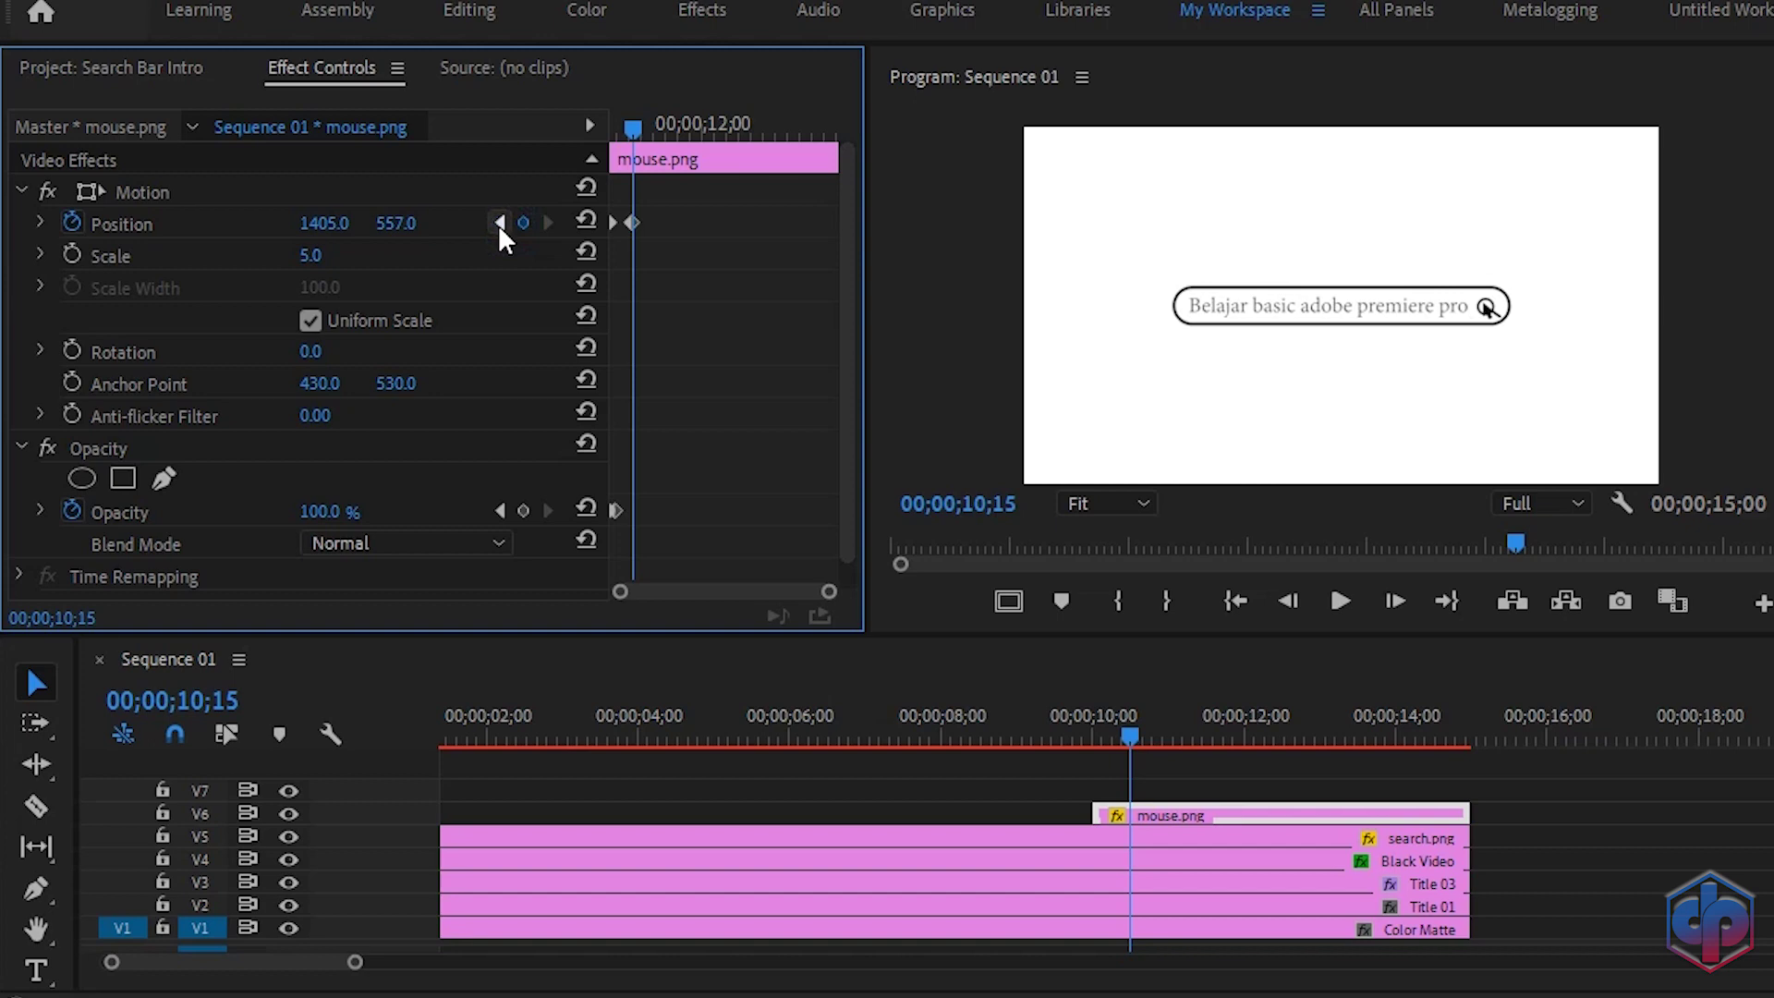
pyautogui.click(72, 254)
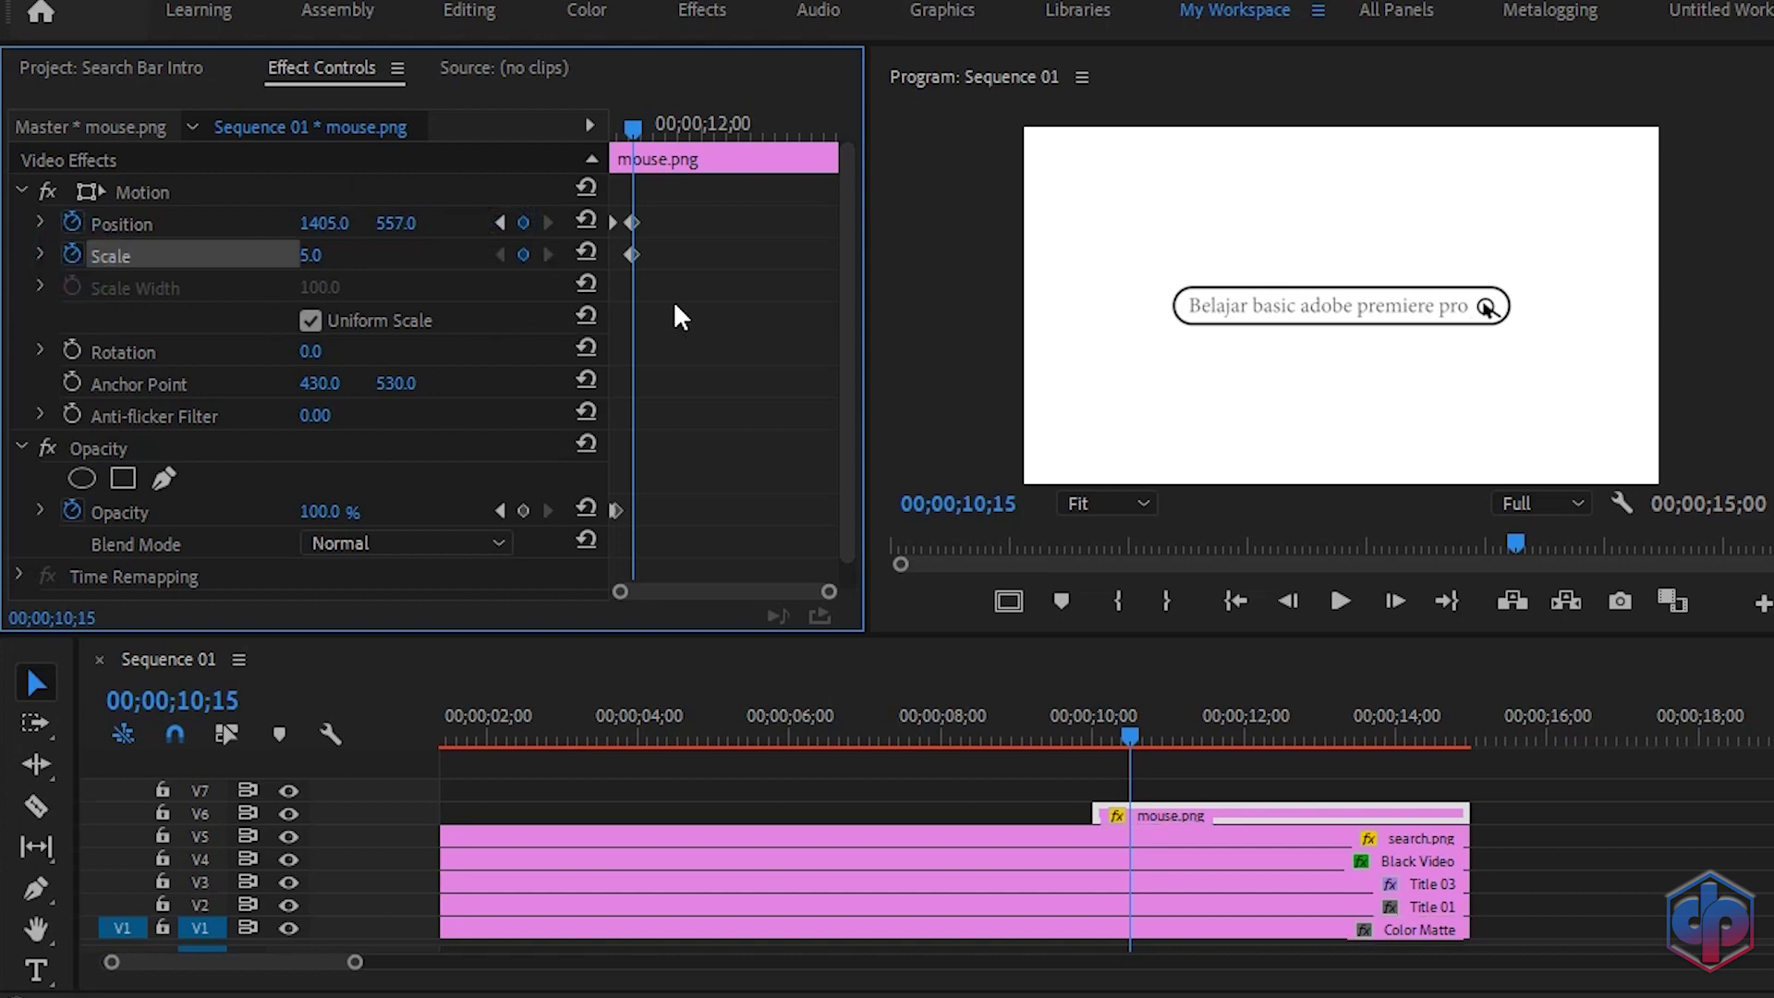
pyautogui.hotkey('shift', 'Right')
pyautogui.hotkey('shift', 'Right')
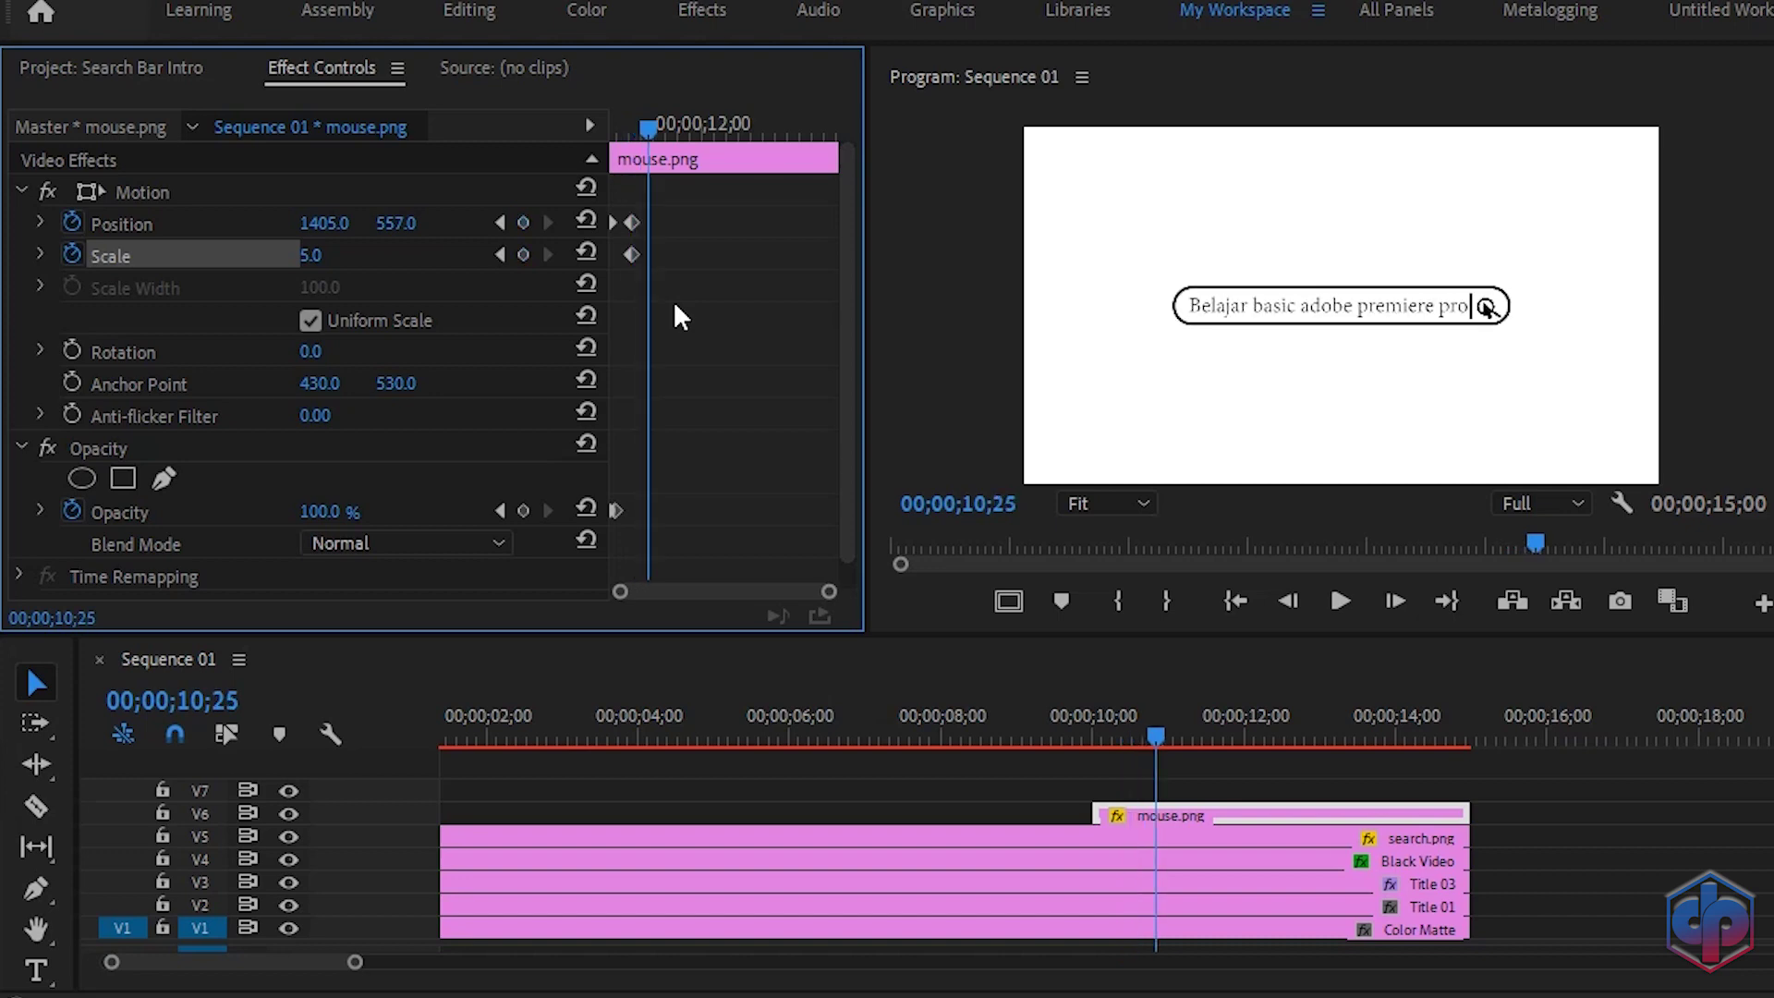
pyautogui.click(314, 257)
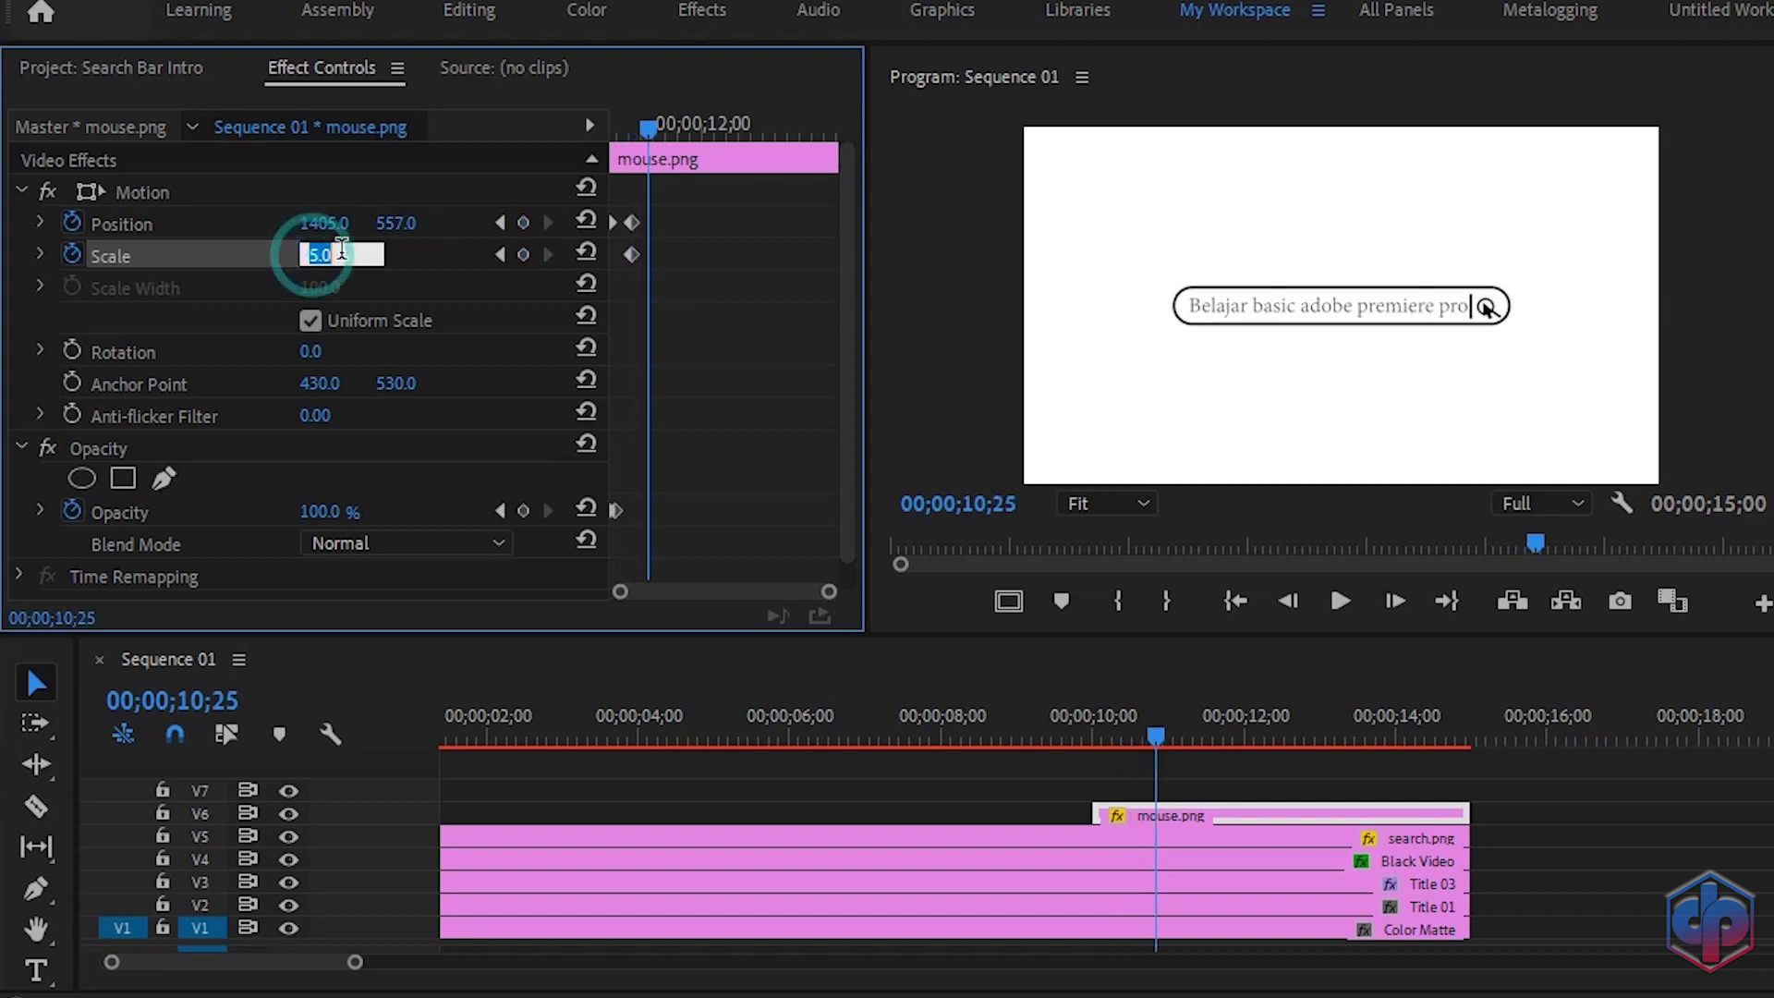
pyautogui.write('4')
pyautogui.press('Return')
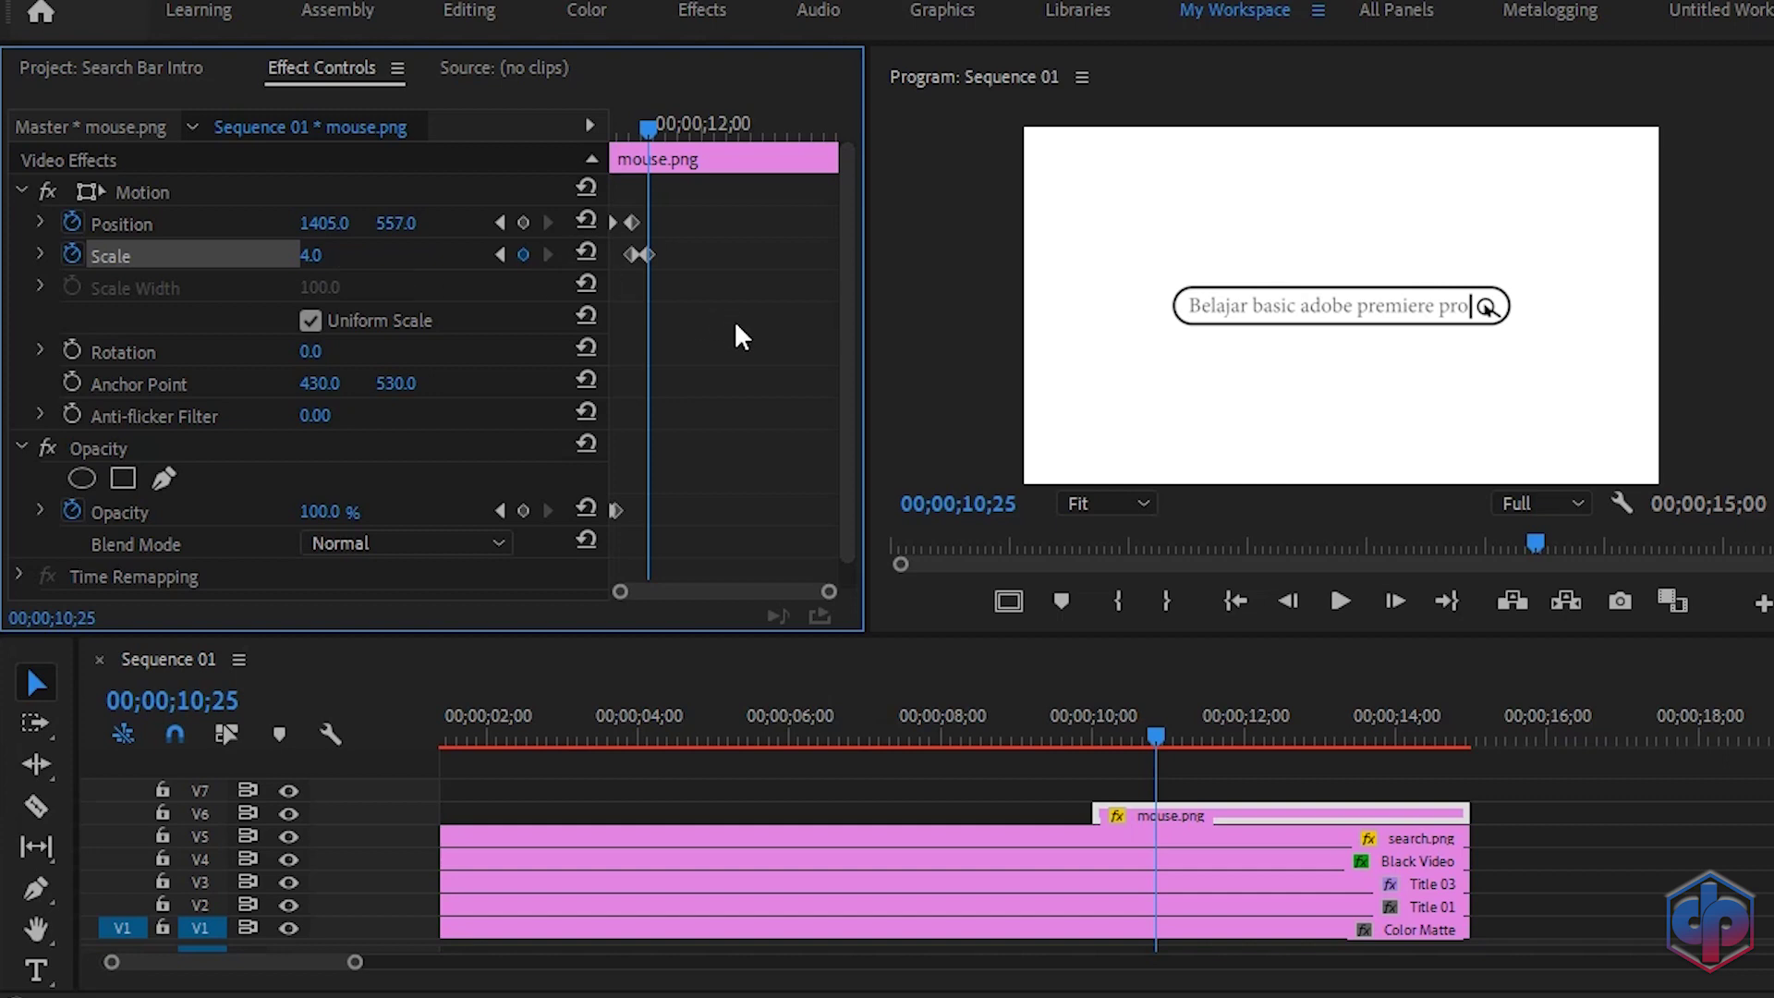
# - Set the mouse.png clip's scale back to 5 at 00;00;11;00 to complete the click animation
pyautogui.hotkey('shift', 'Right')
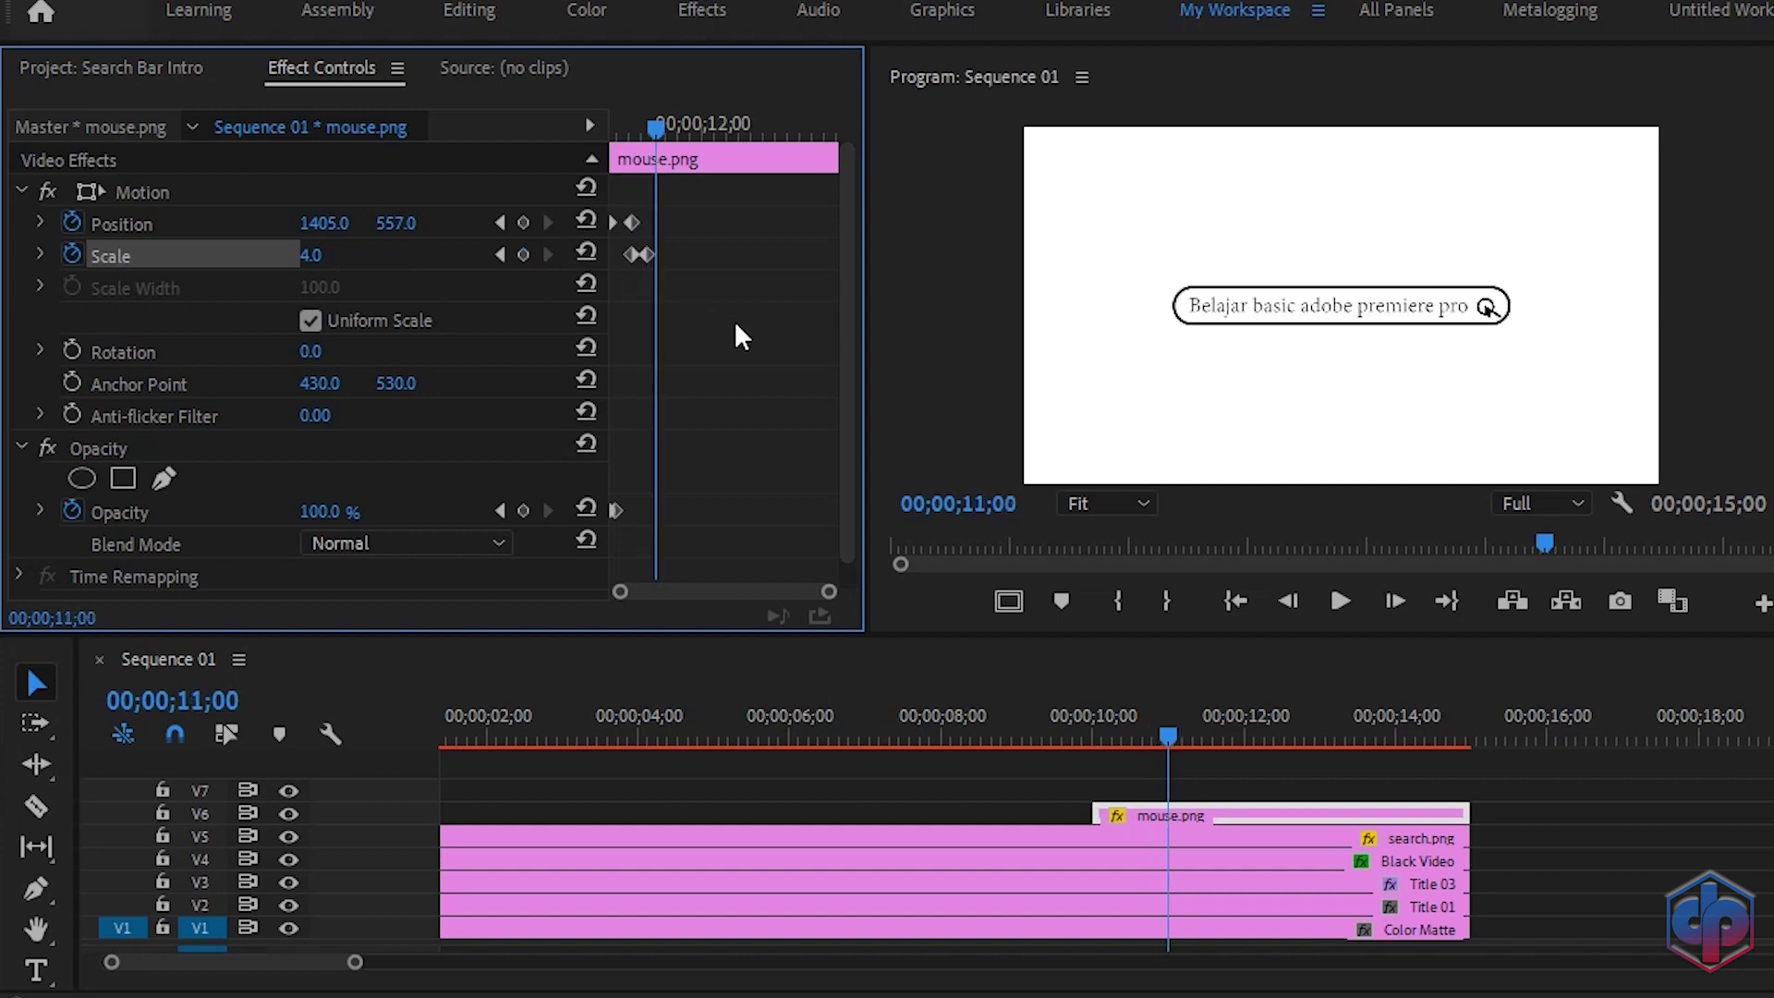
pyautogui.click(312, 255)
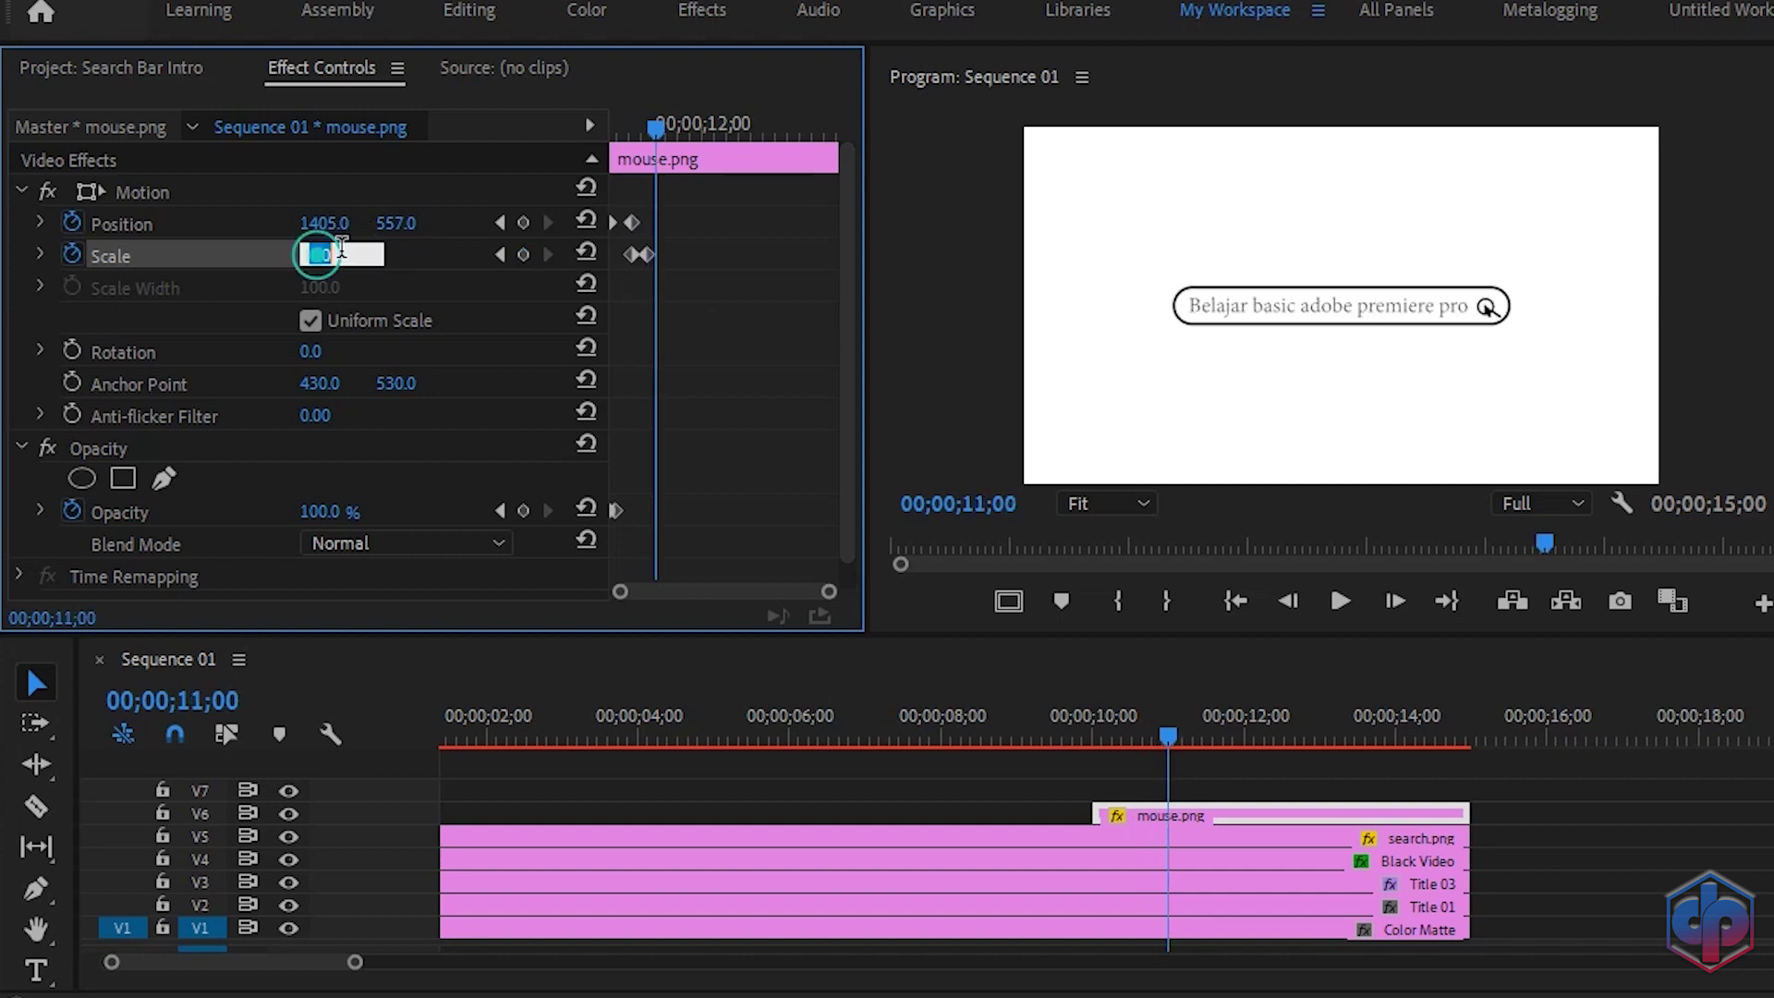
pyautogui.write('5')
pyautogui.press('Return')
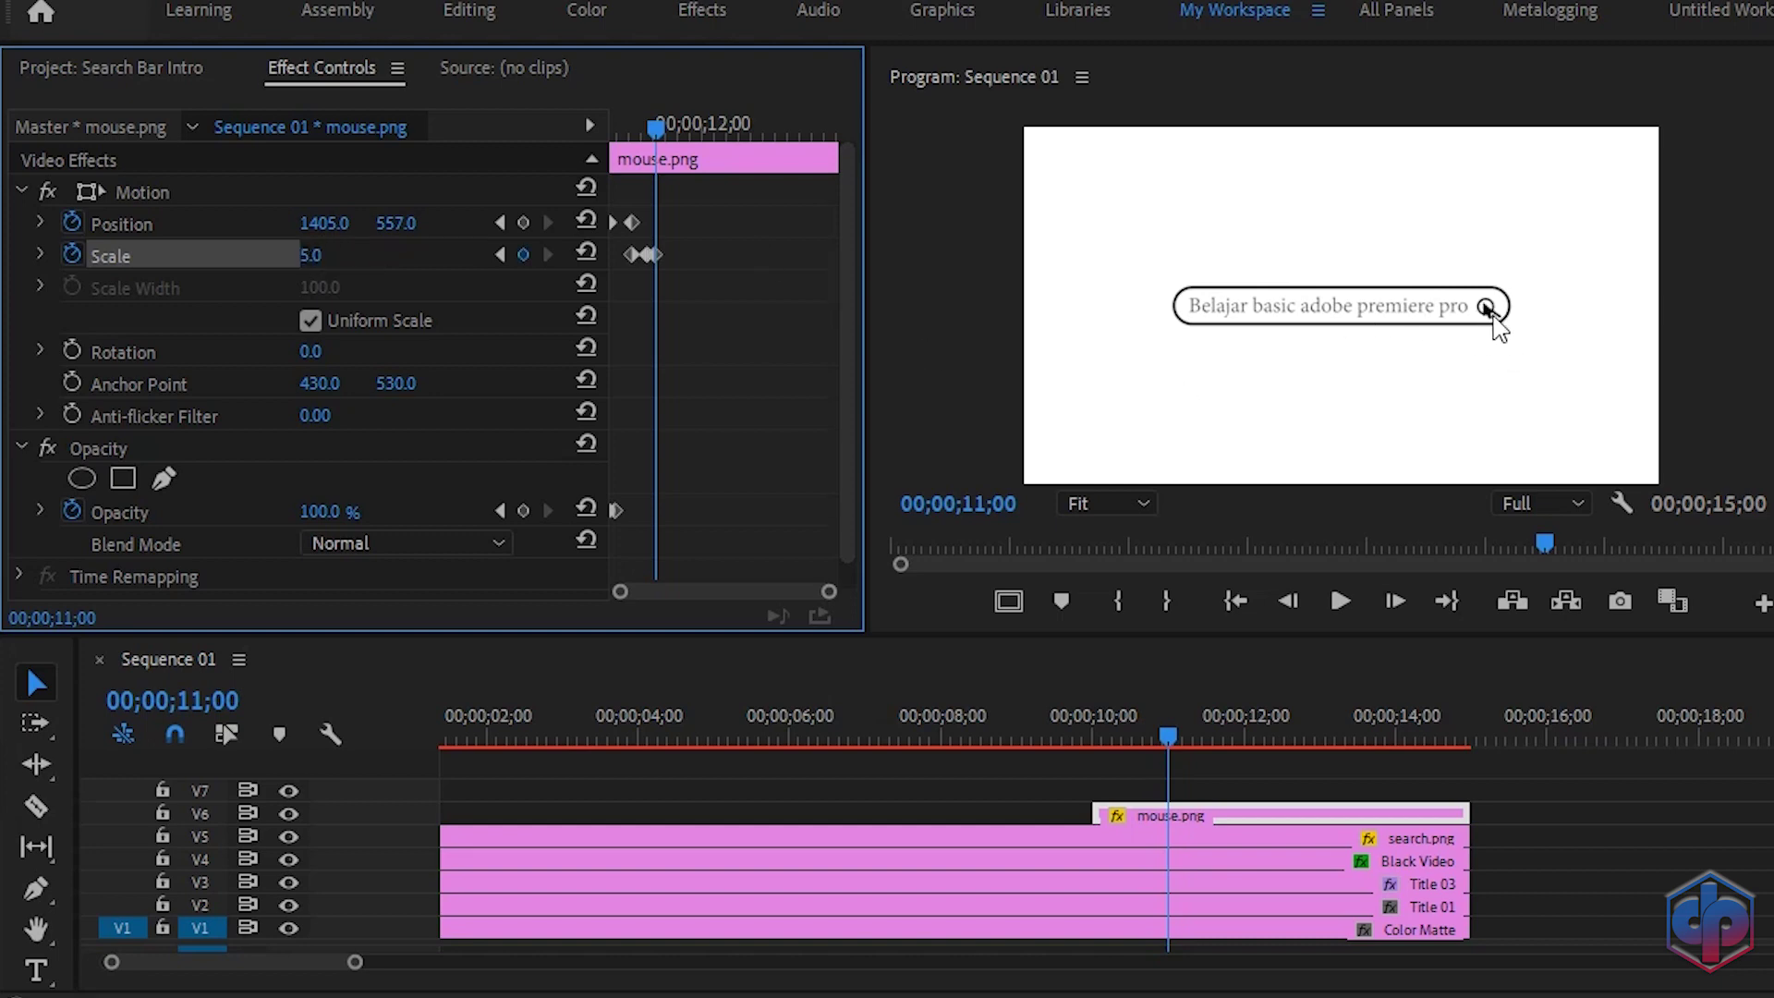
pyautogui.click(1144, 807)
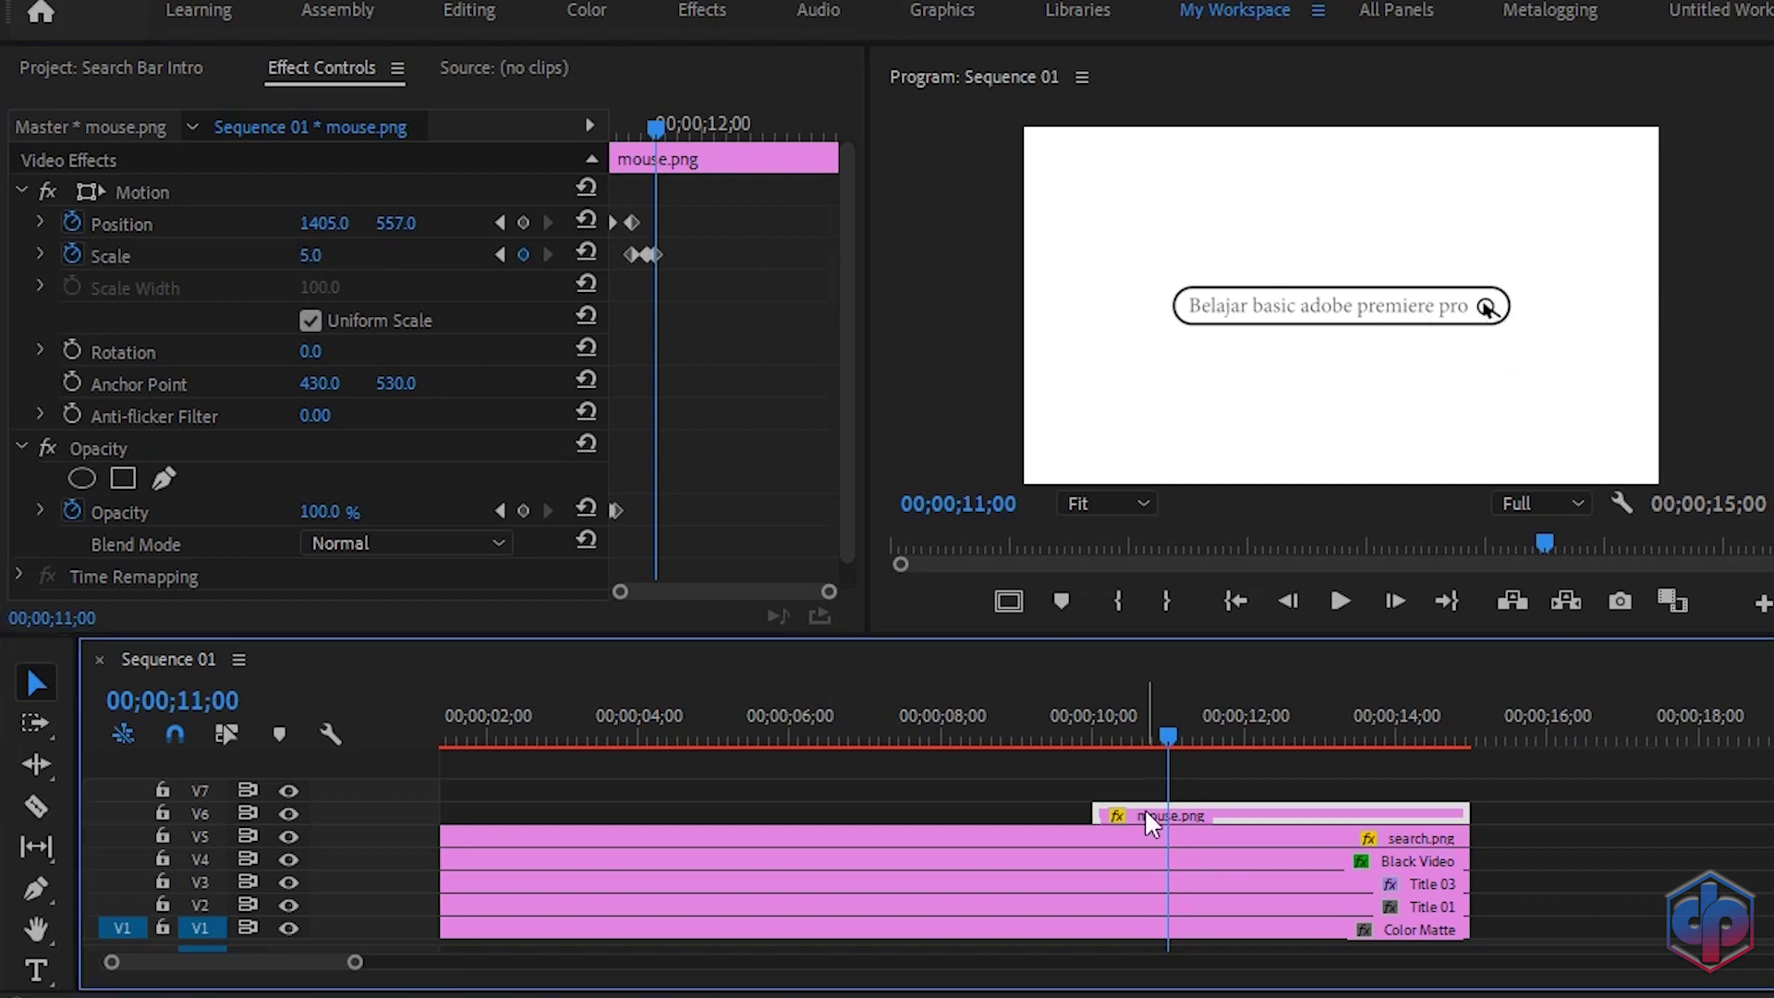
# - Start keyframing the search.png clip's scale at 24 at 00;00;10;25, in line with the mouse.png clip's middle scale keyframe
pyautogui.click(707, 337)
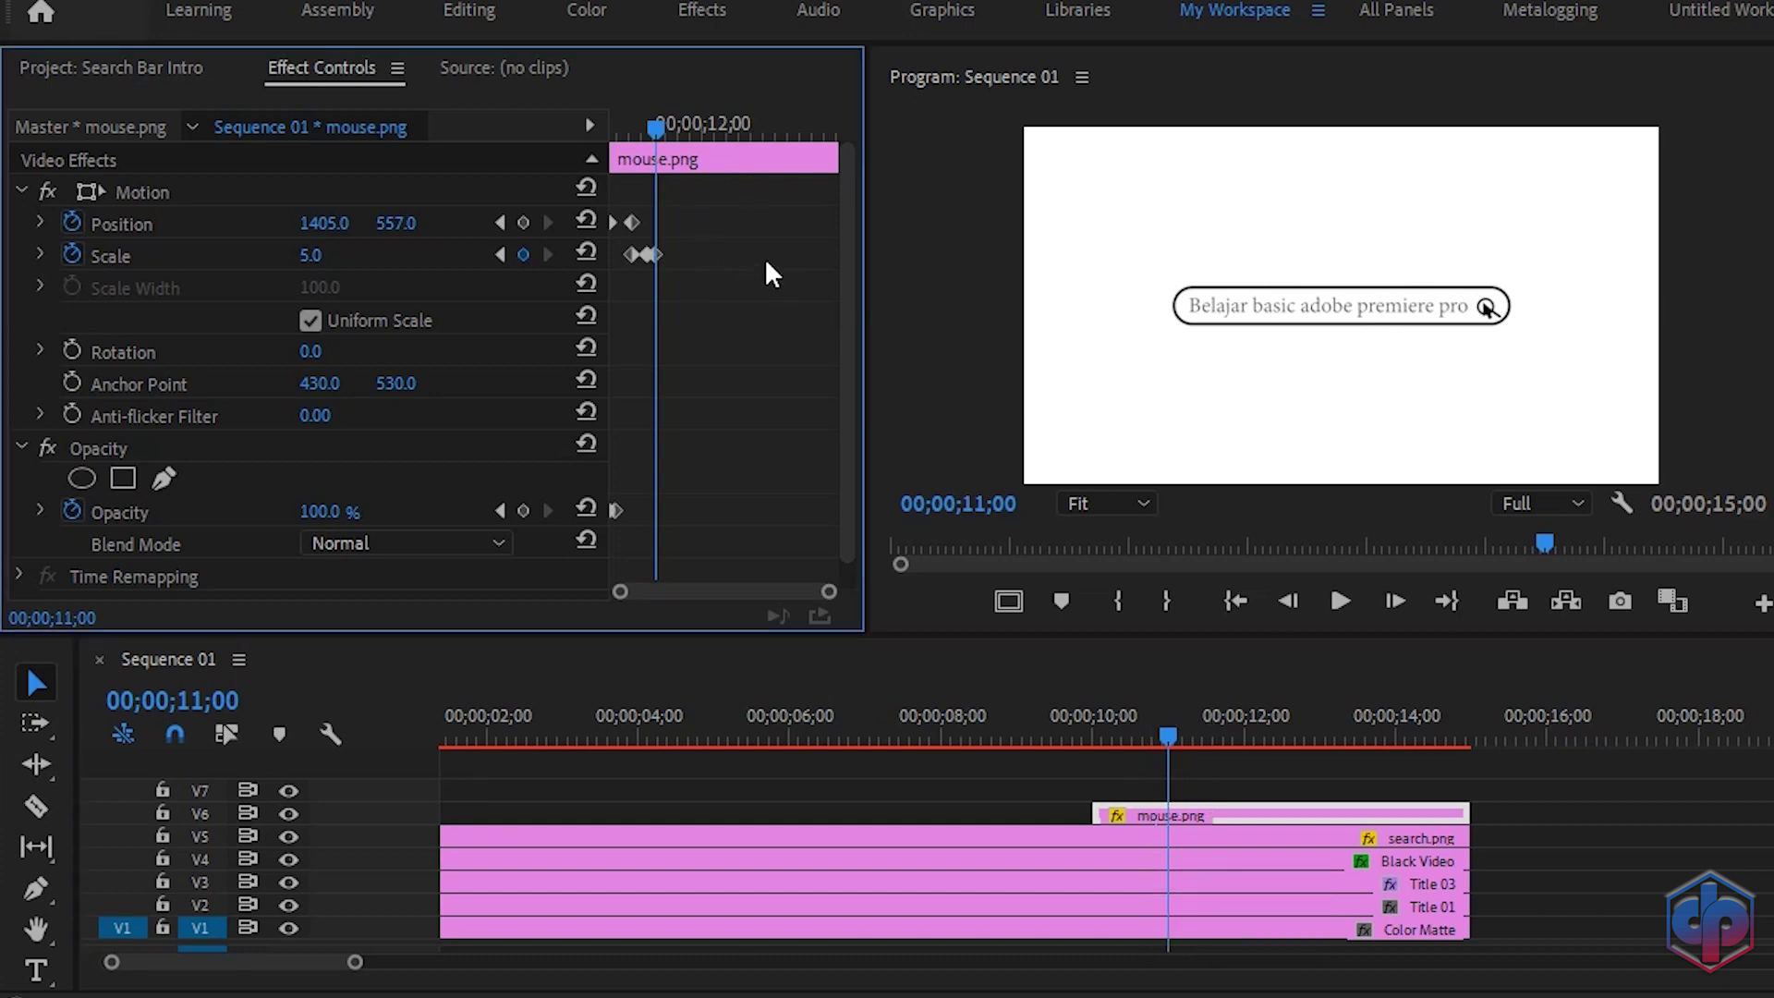
pyautogui.click(499, 254)
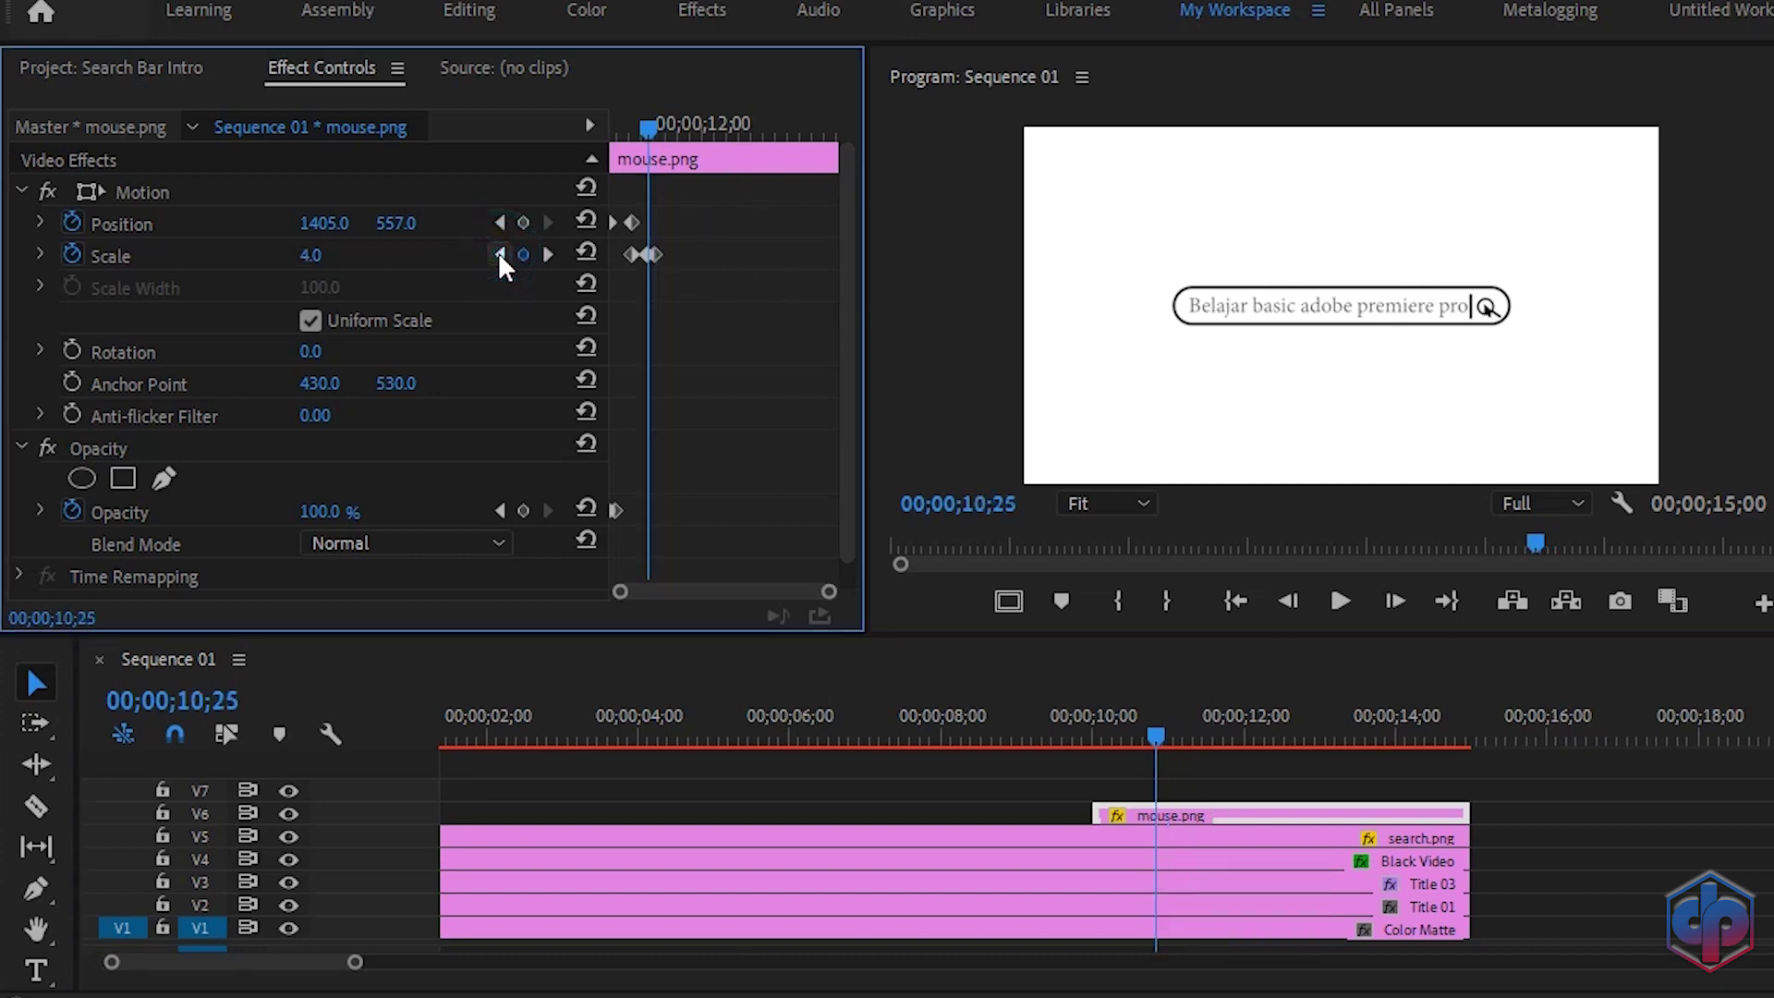
pyautogui.click(1167, 838)
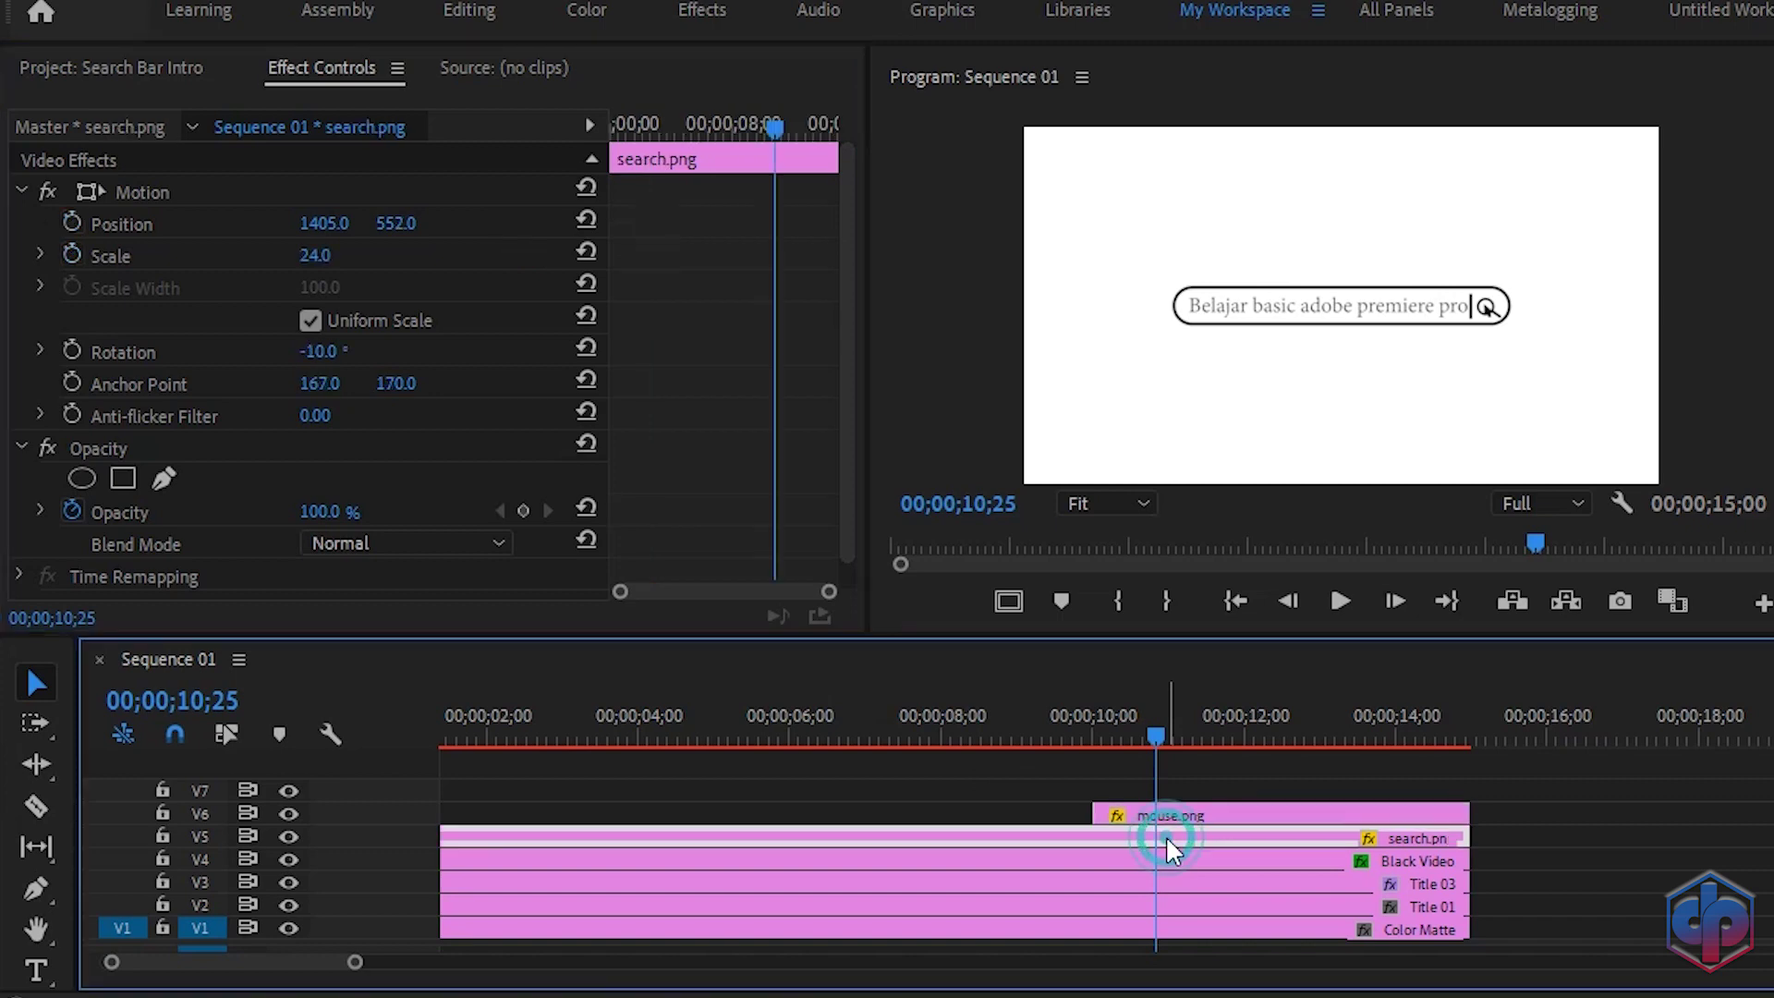
pyautogui.click(73, 252)
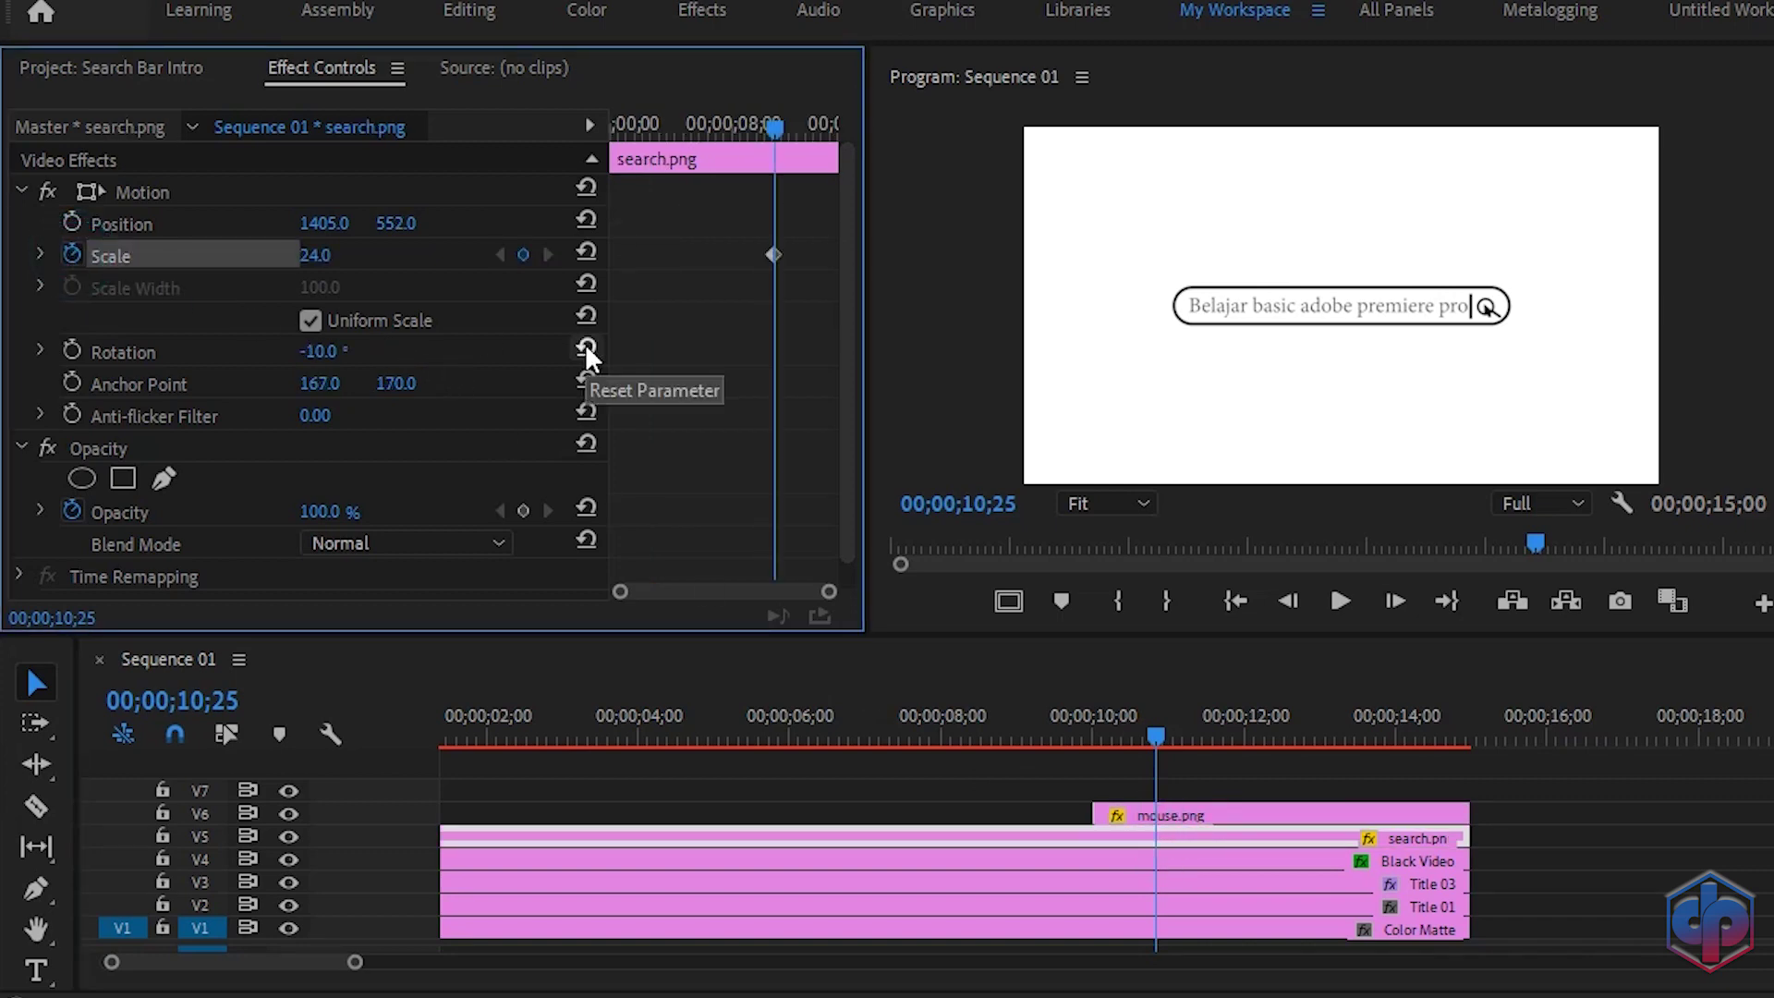
# - Keyframe the search.png clip's scale at 25 at 00;00;10;27 and back at 24 at 00;00;10;29
pyautogui.press('Right')
pyautogui.press('Right')
pyautogui.click(321, 255)
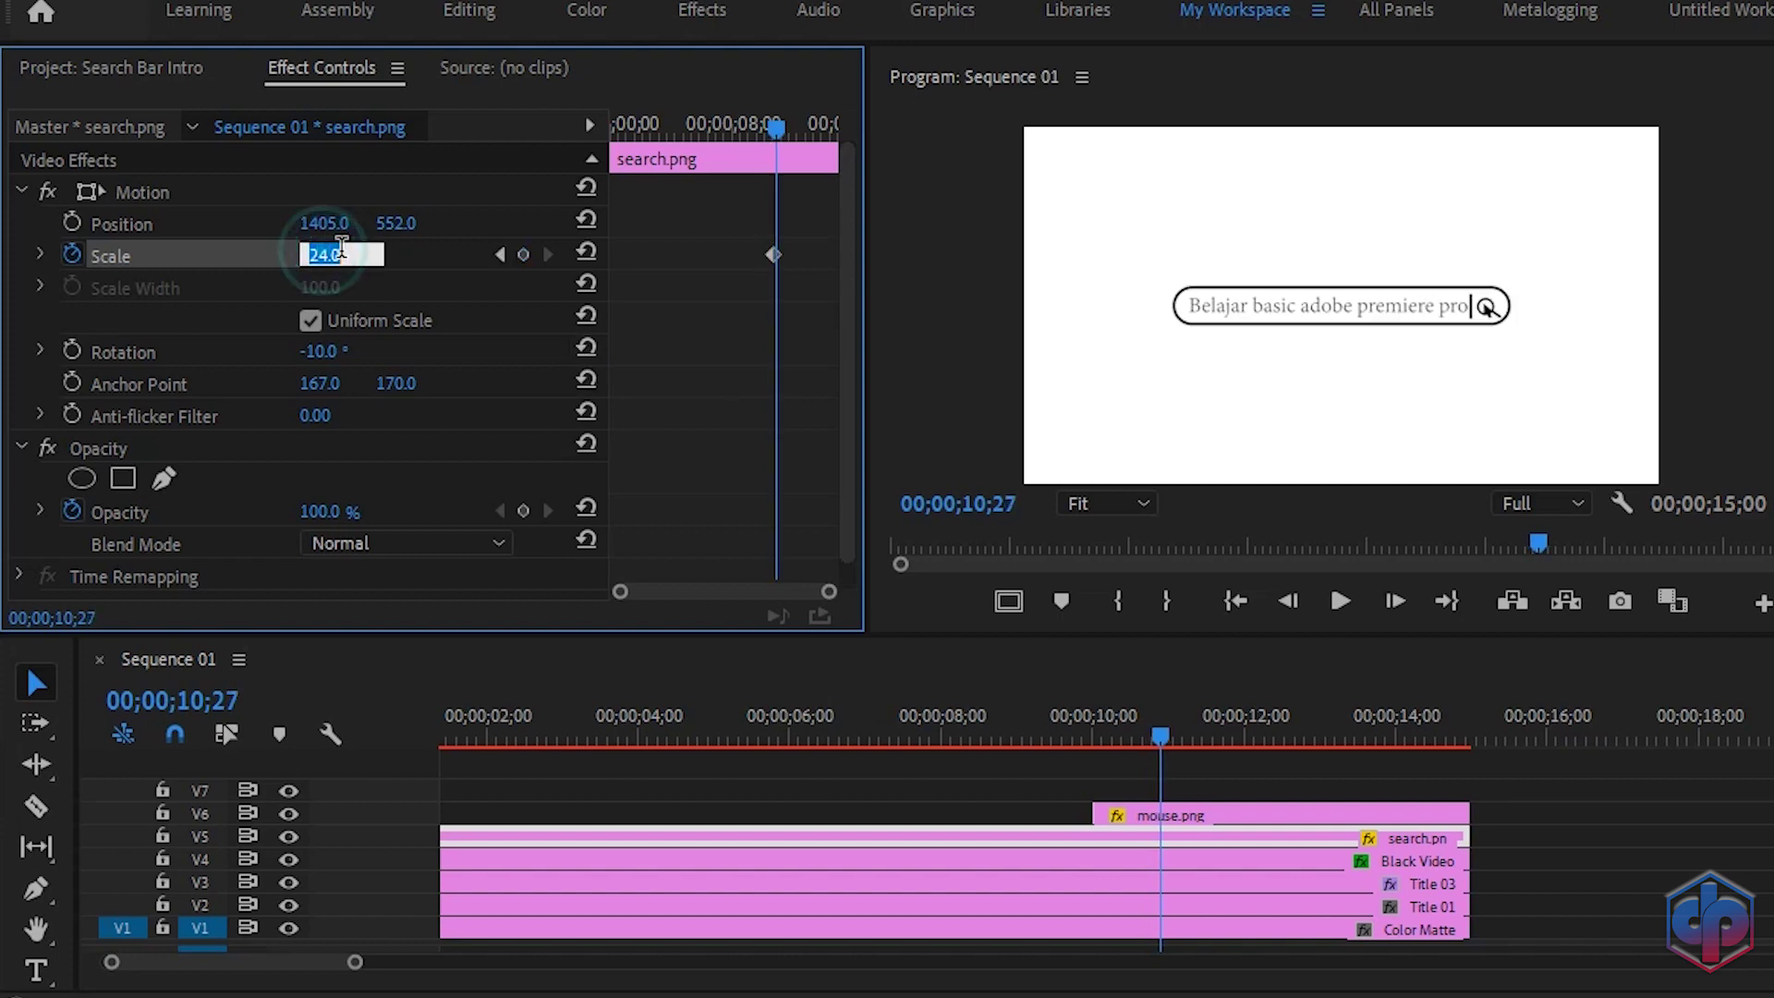
pyautogui.write('25')
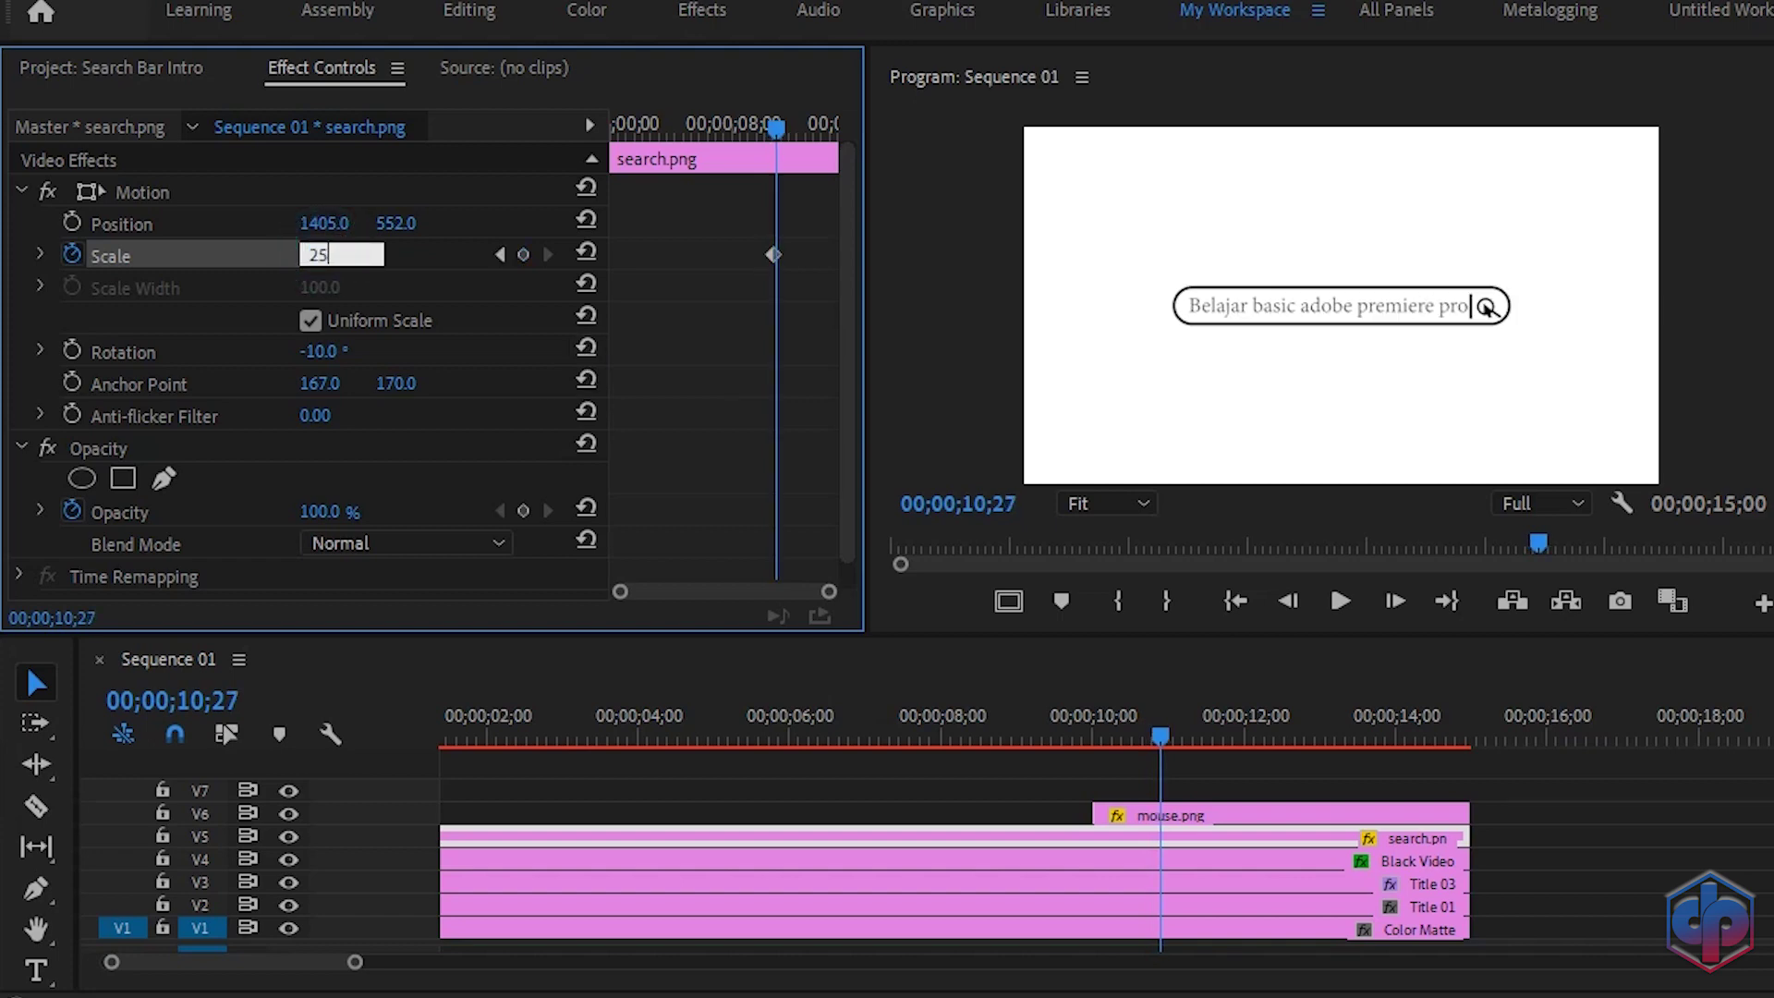
pyautogui.press('Return')
pyautogui.press('Right')
pyautogui.press('Right')
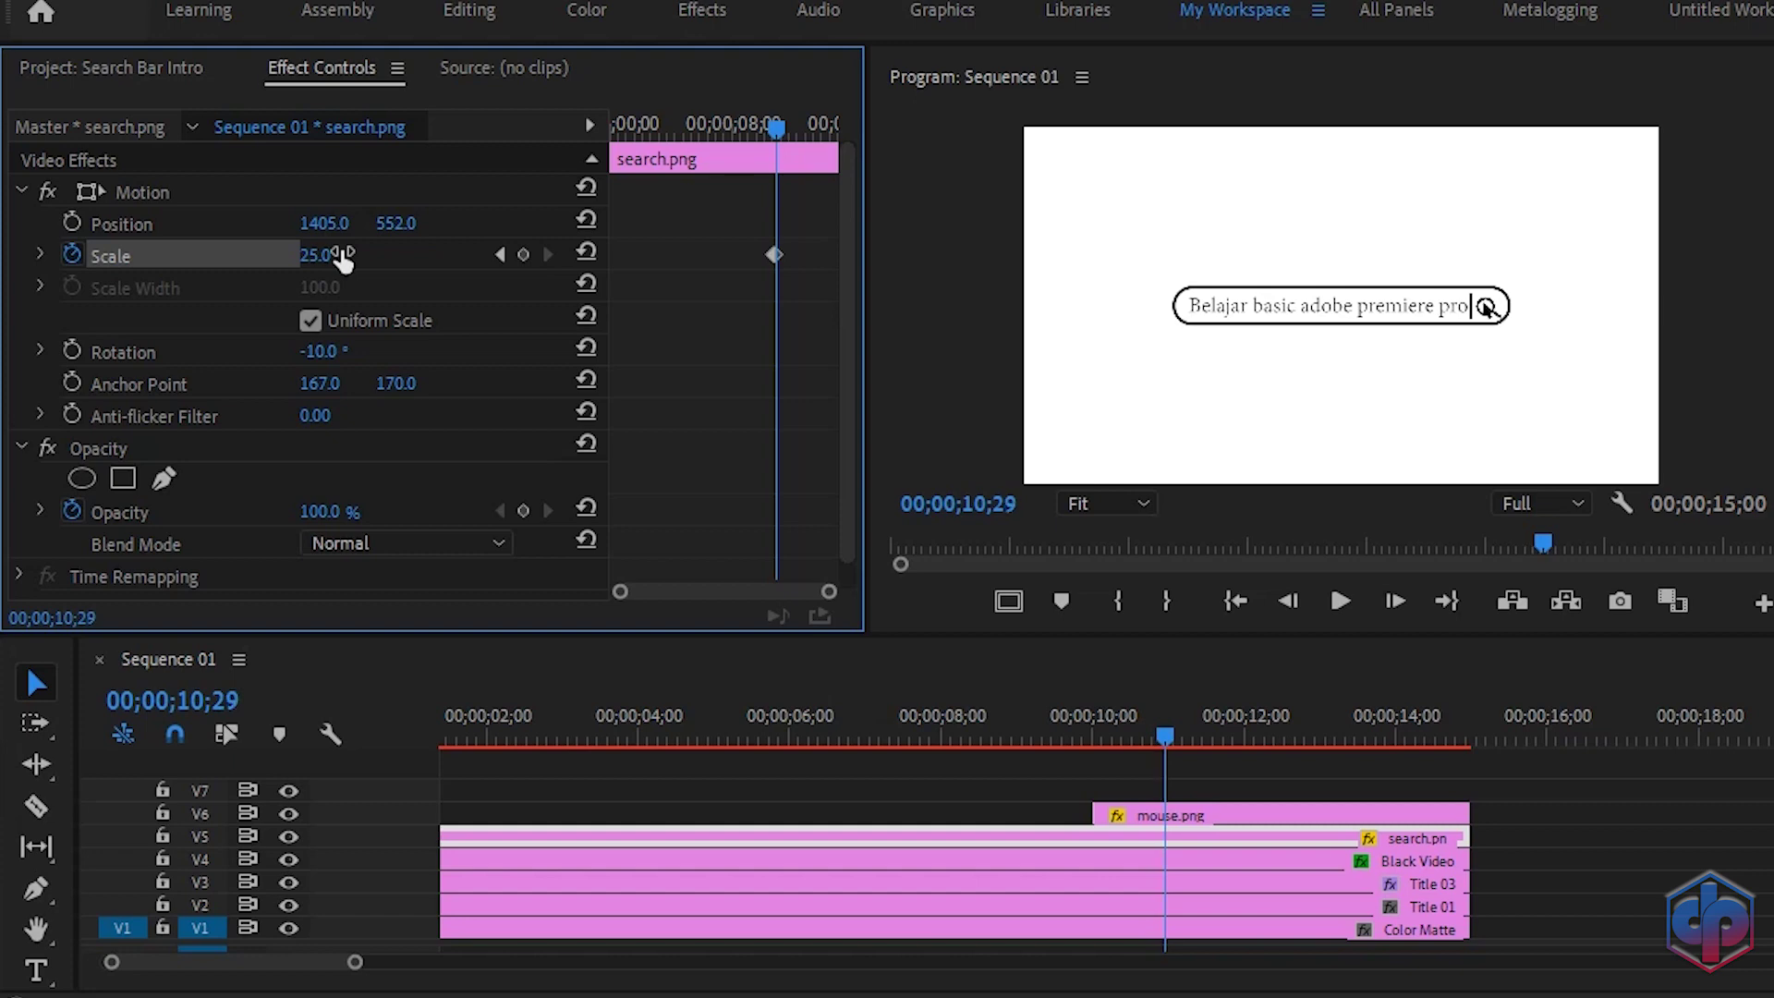
pyautogui.click(341, 255)
pyautogui.write('24')
pyautogui.press('Return')
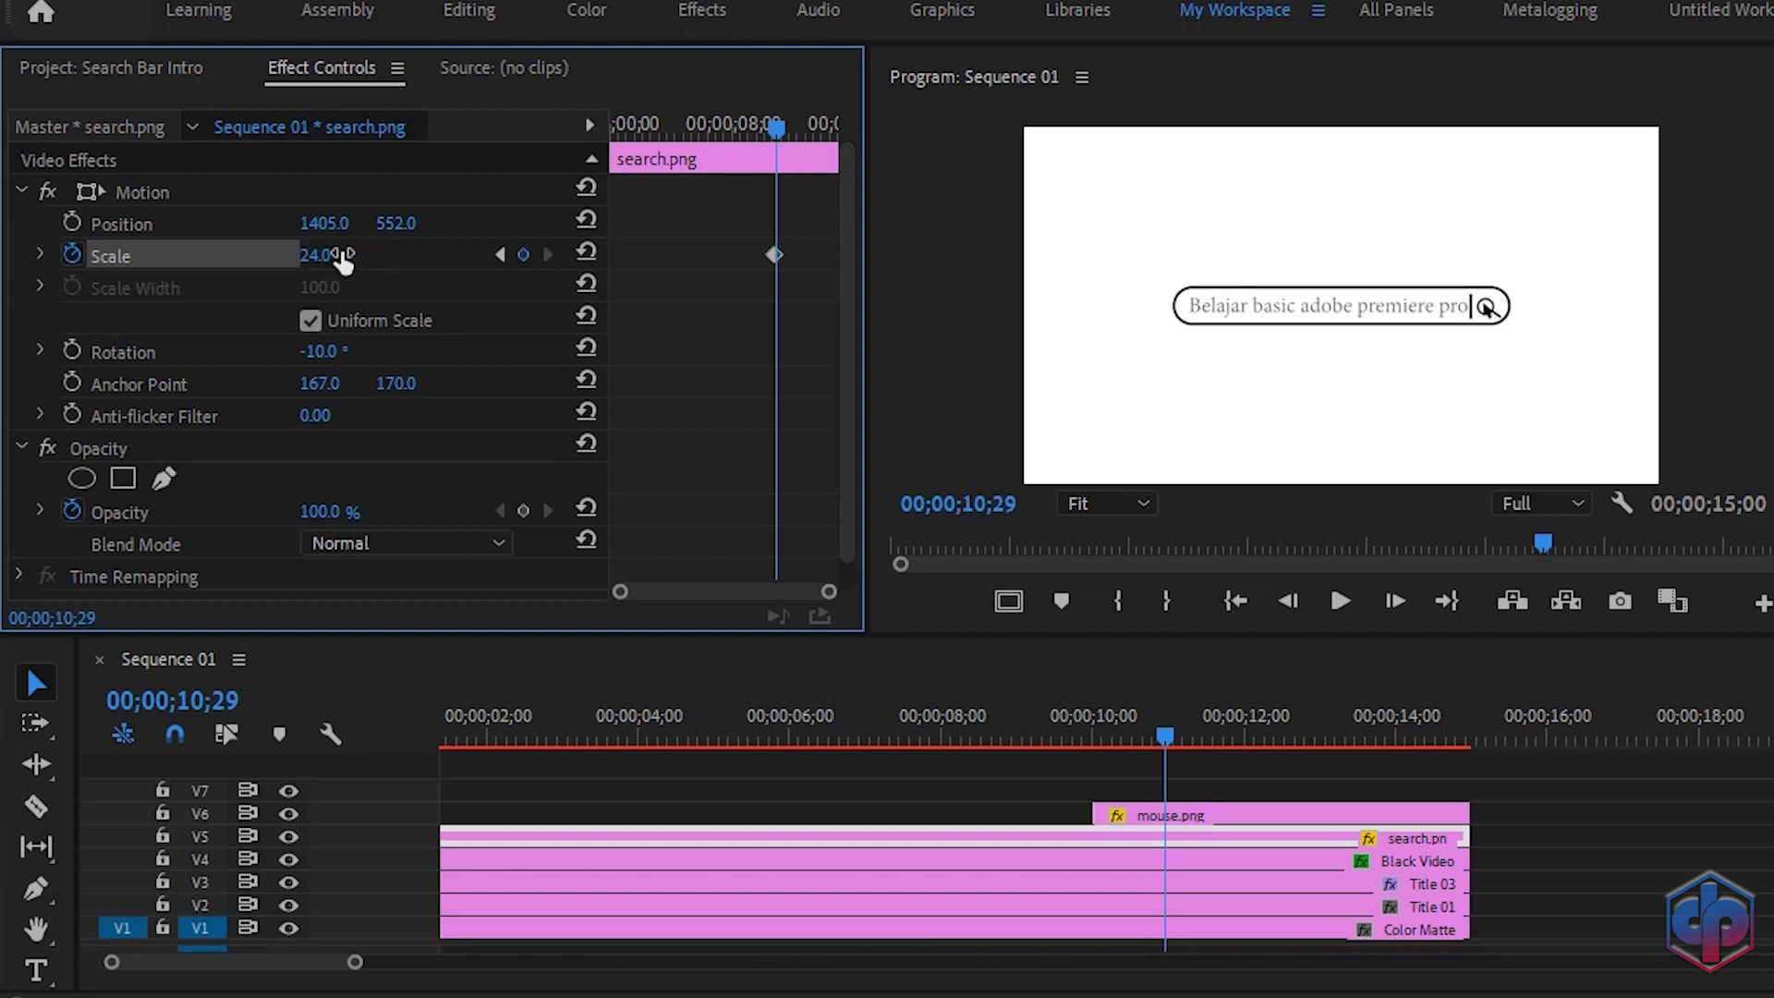
# - Play back the click animation from about 00;00;08;20, and replay it with the program preview zoomed to 50%
pyautogui.click(995, 739)
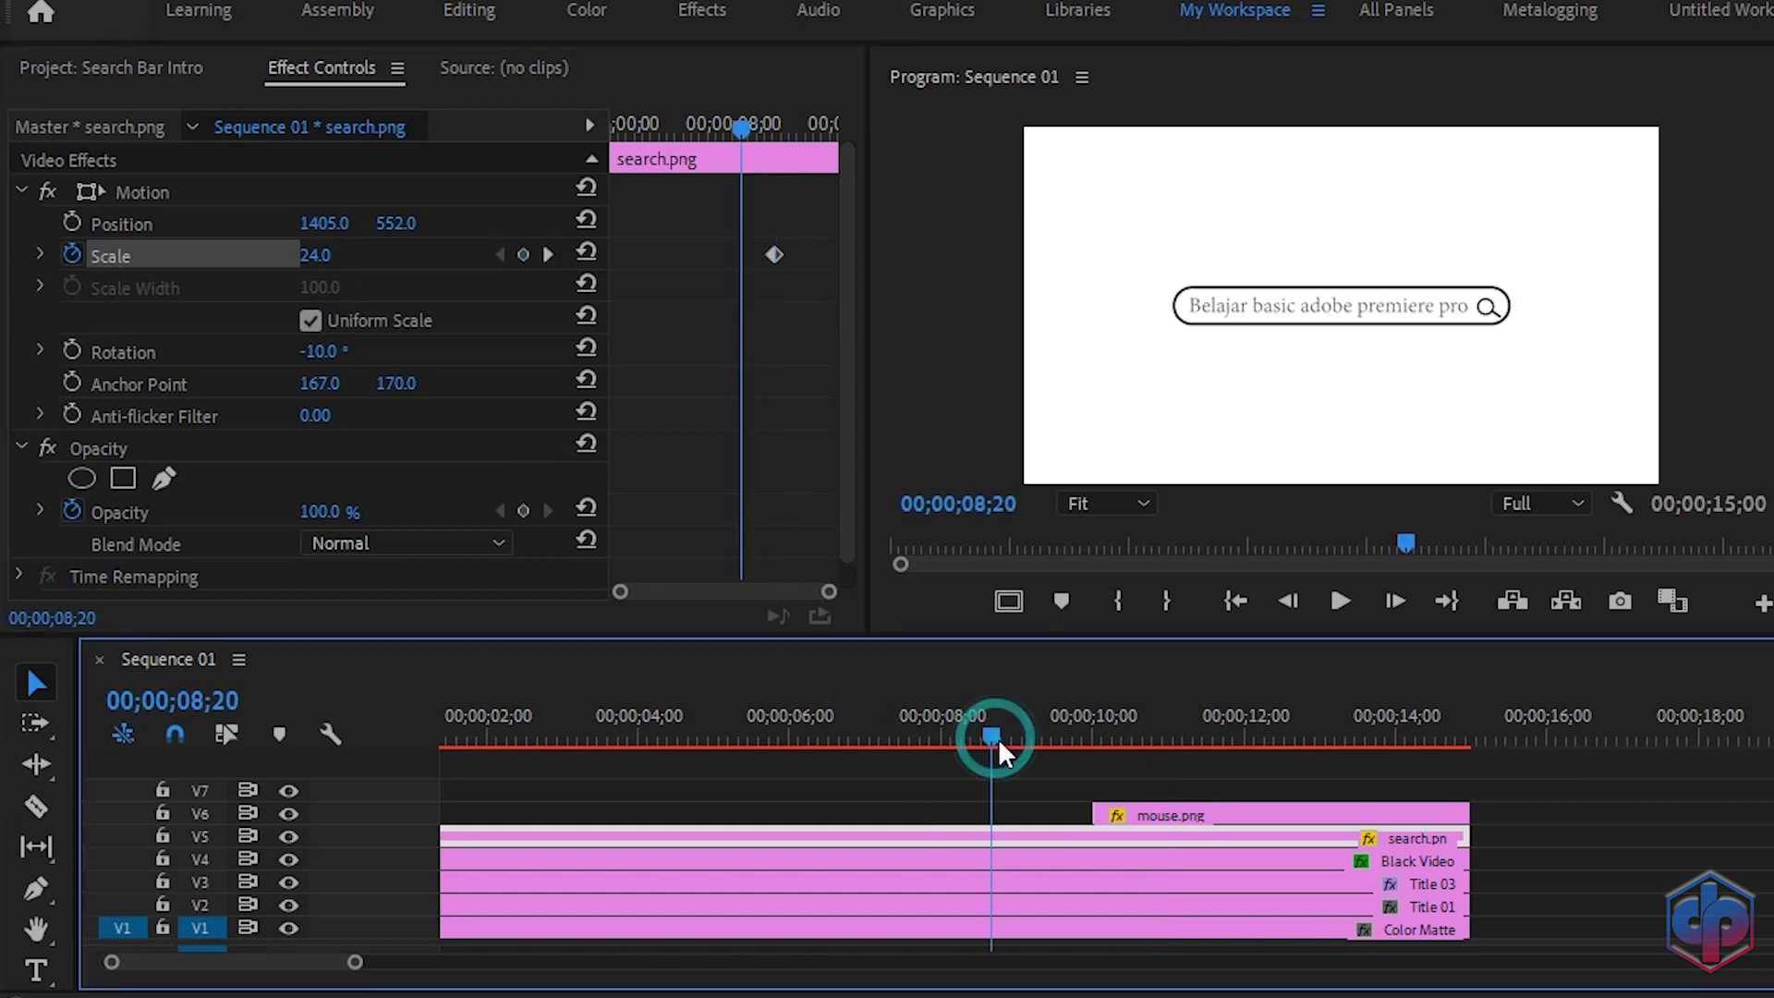
pyautogui.press('space')
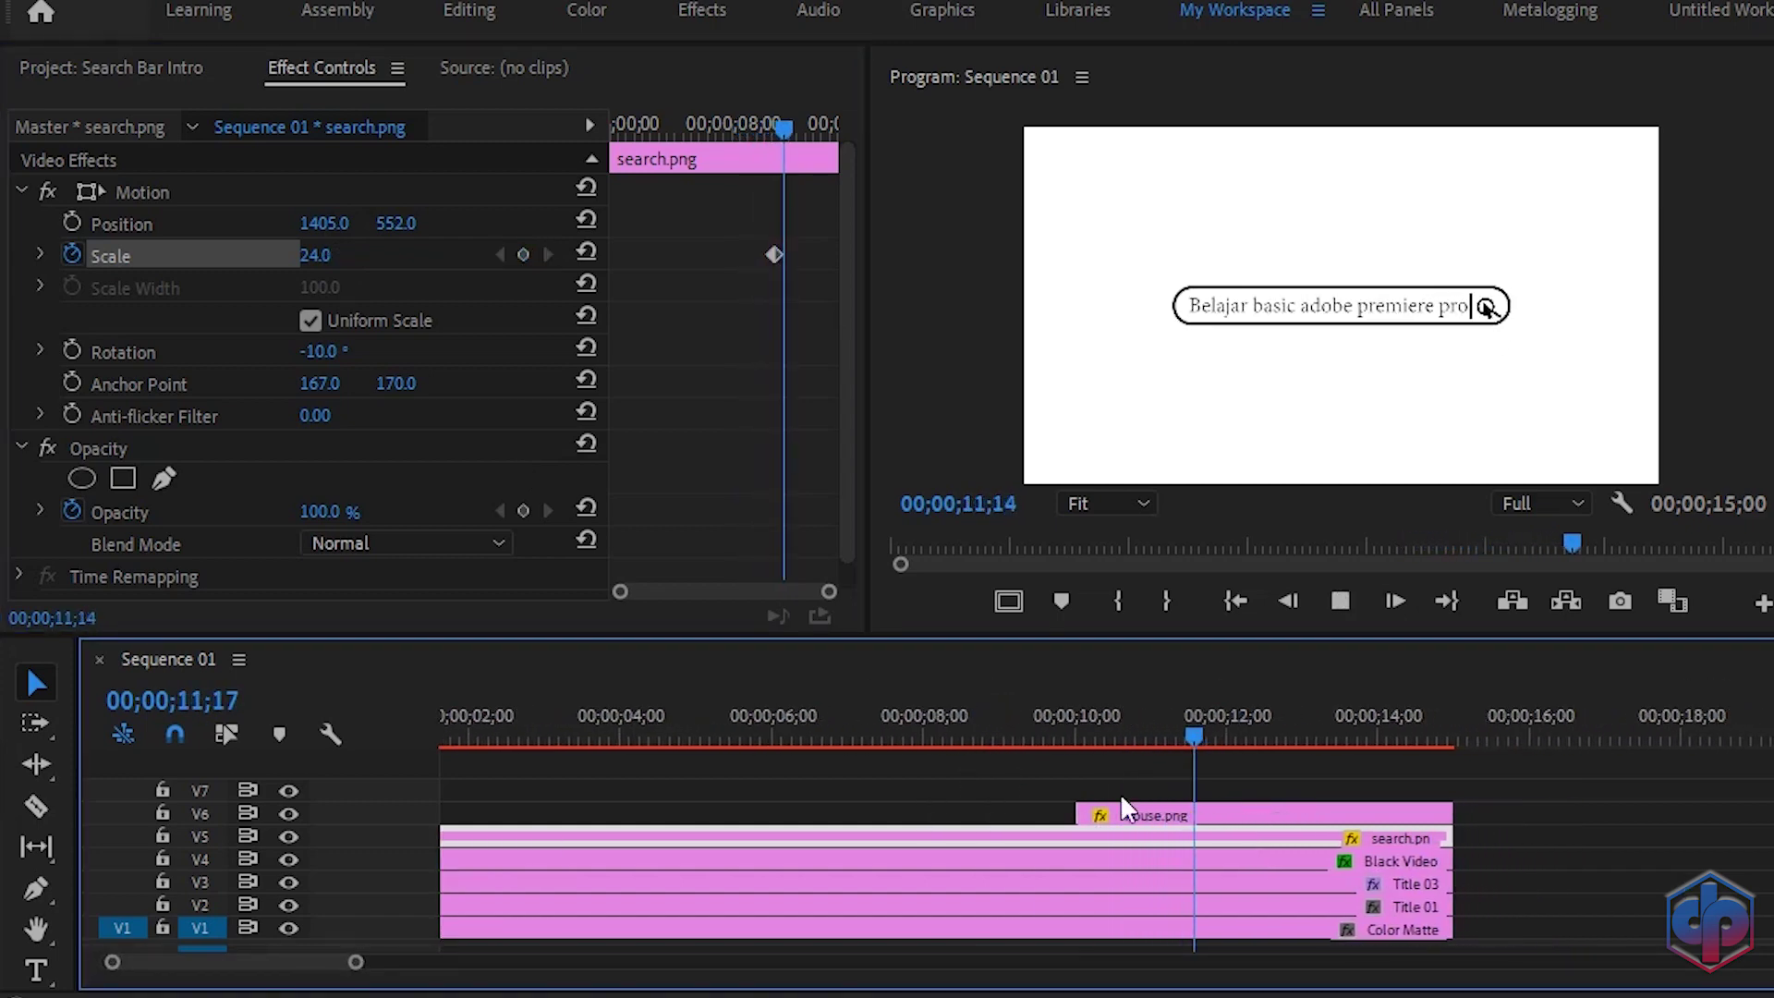
pyautogui.press('space')
pyautogui.click(1100, 495)
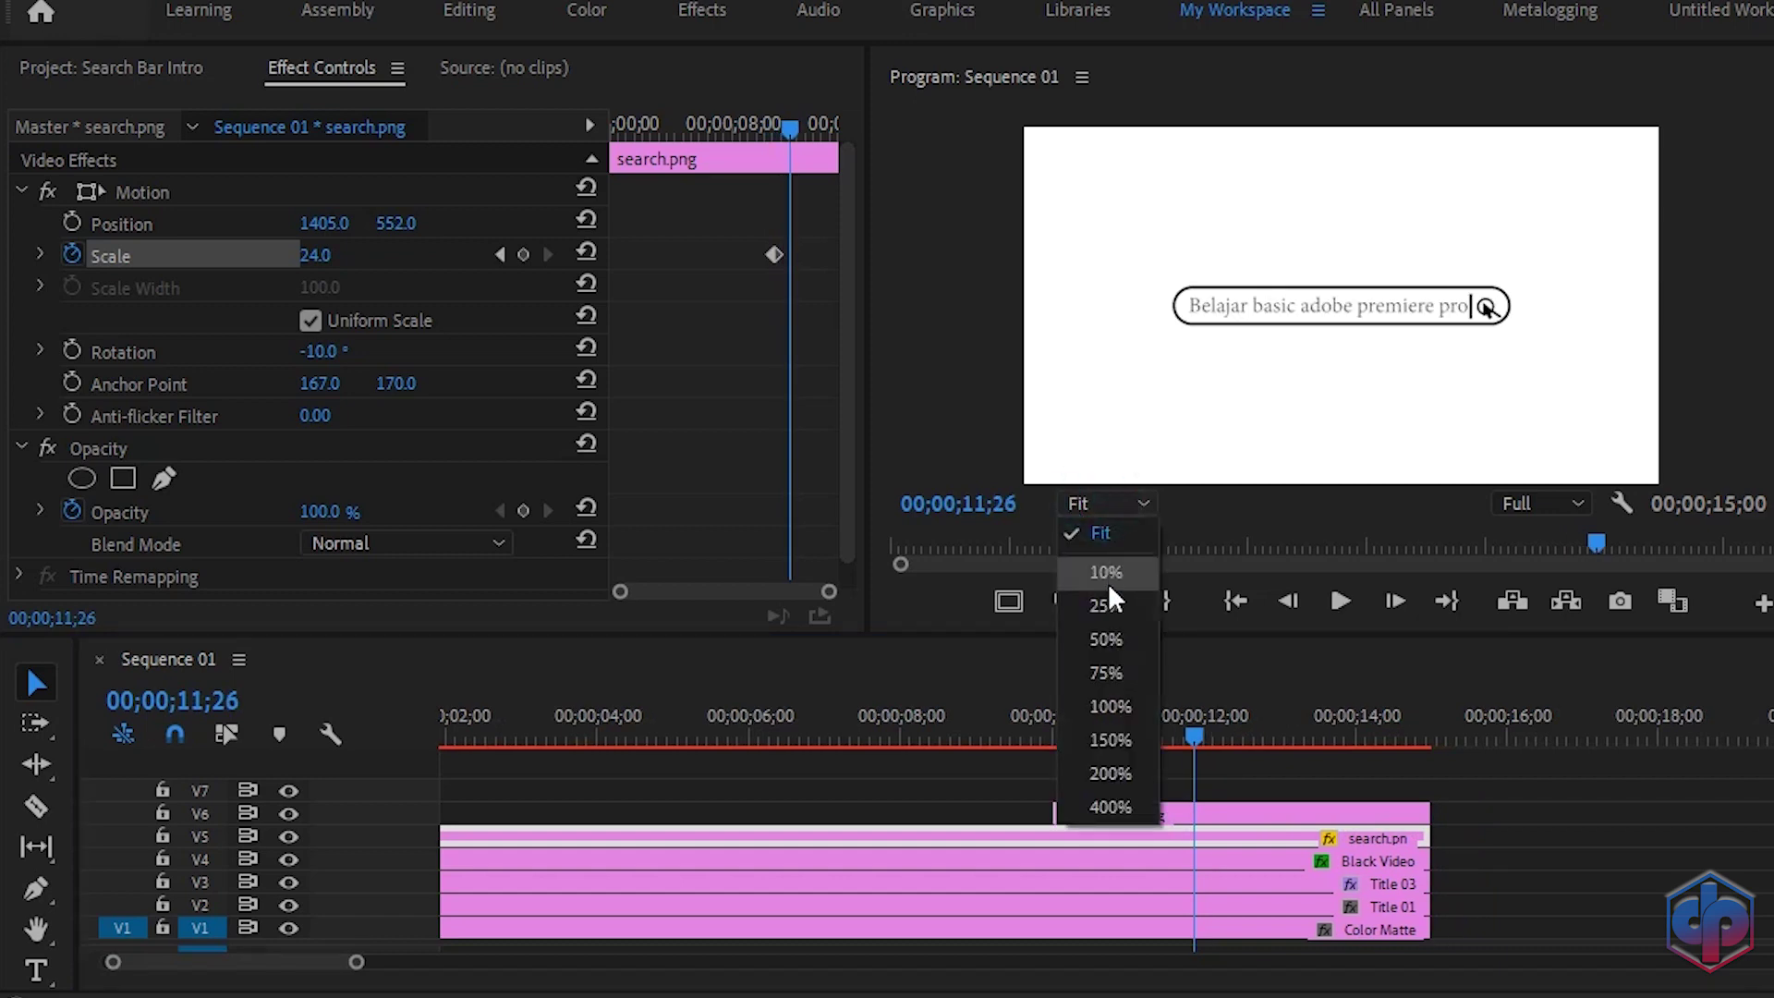
pyautogui.click(1109, 639)
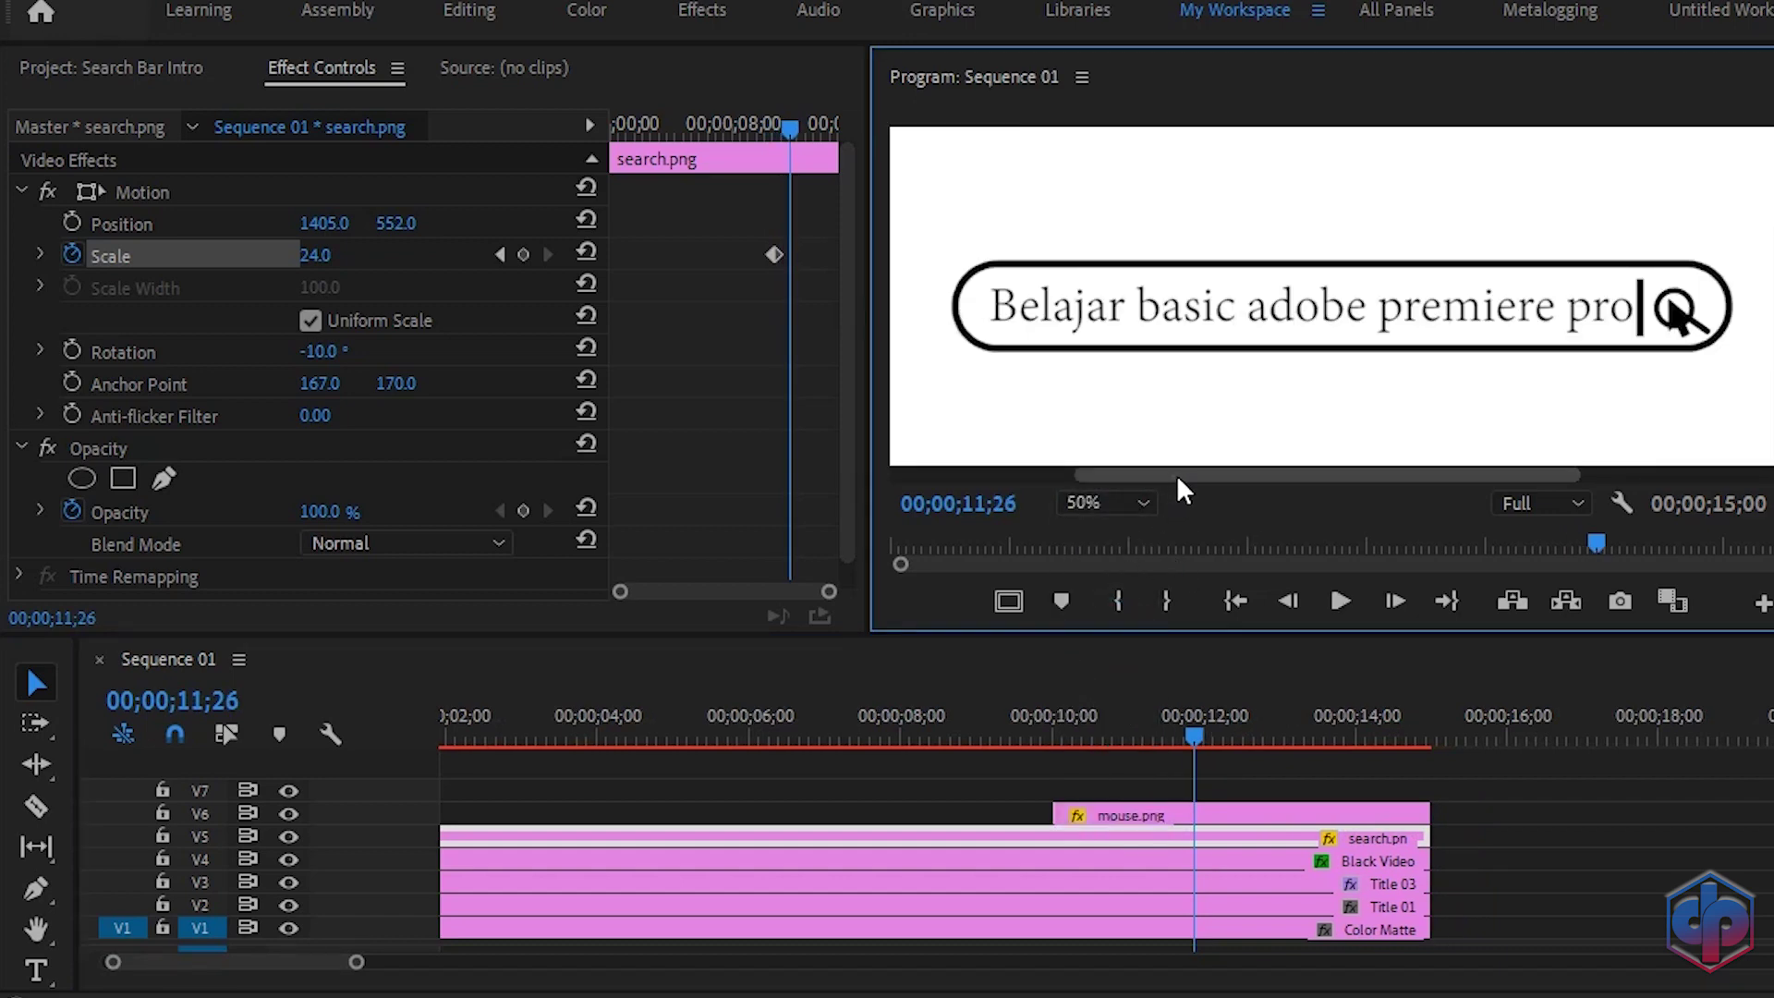
pyautogui.moveTo(1177, 476); pyautogui.dragTo(1198, 477)
pyautogui.click(869, 695)
pyautogui.press('space')
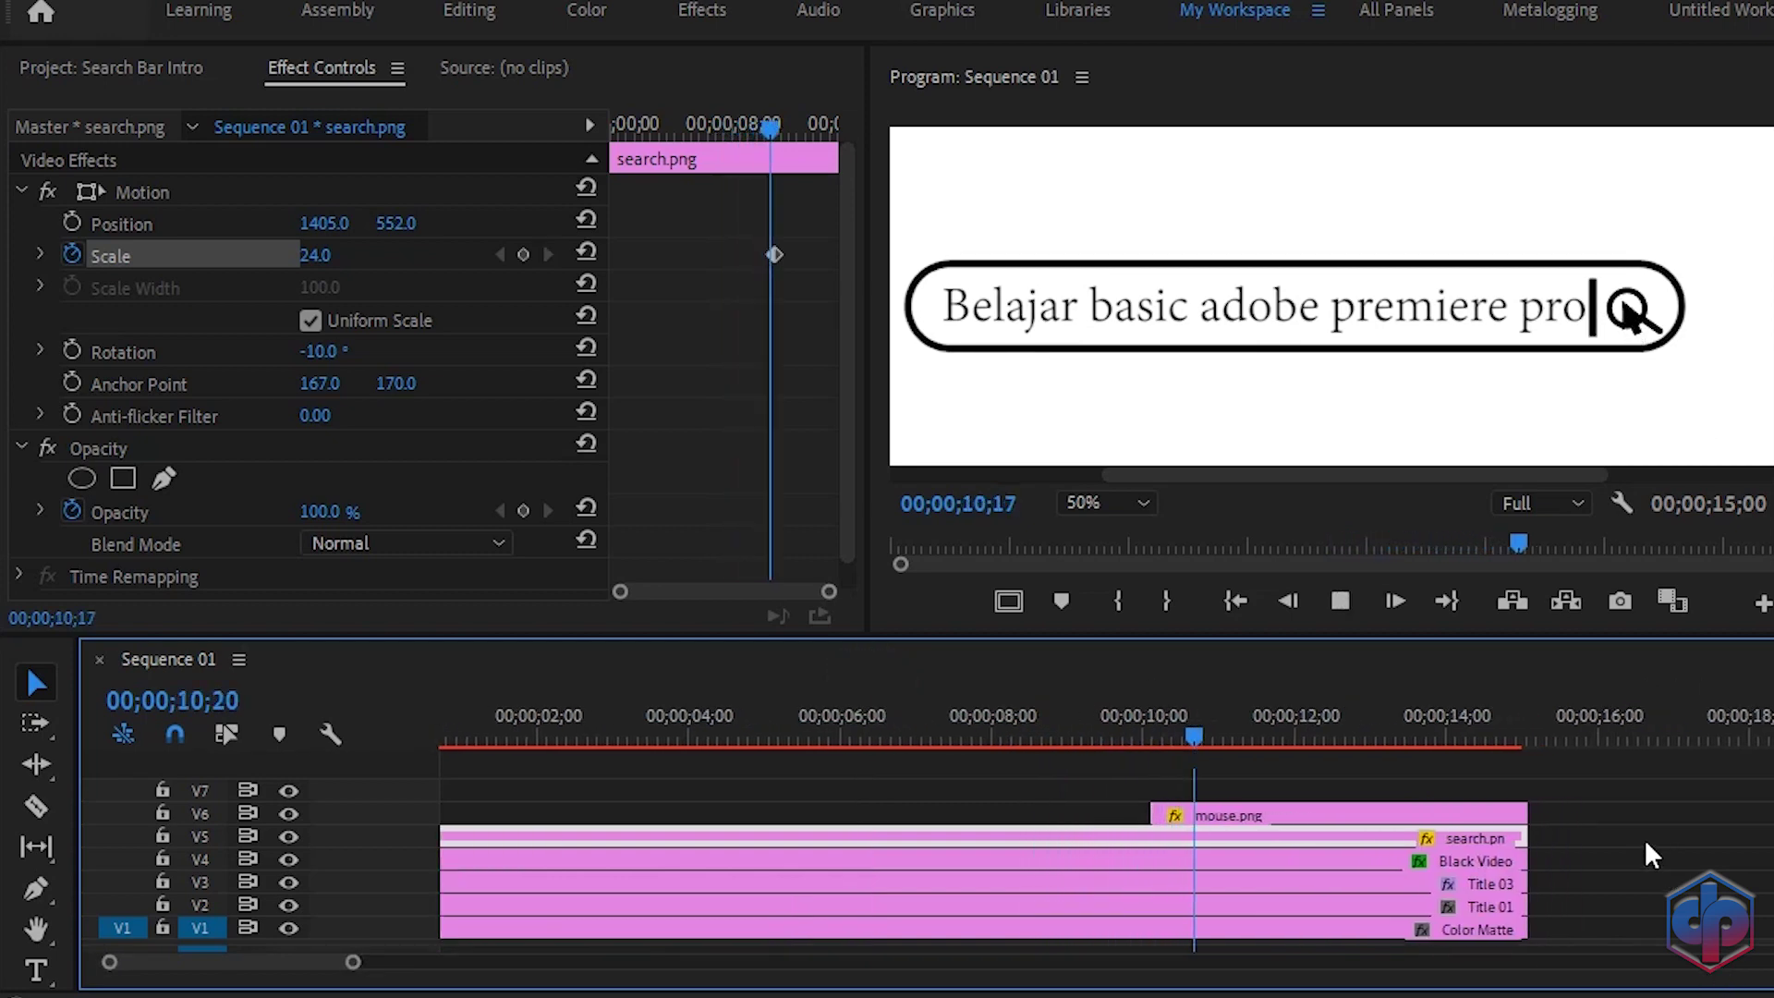
pyautogui.press('space')
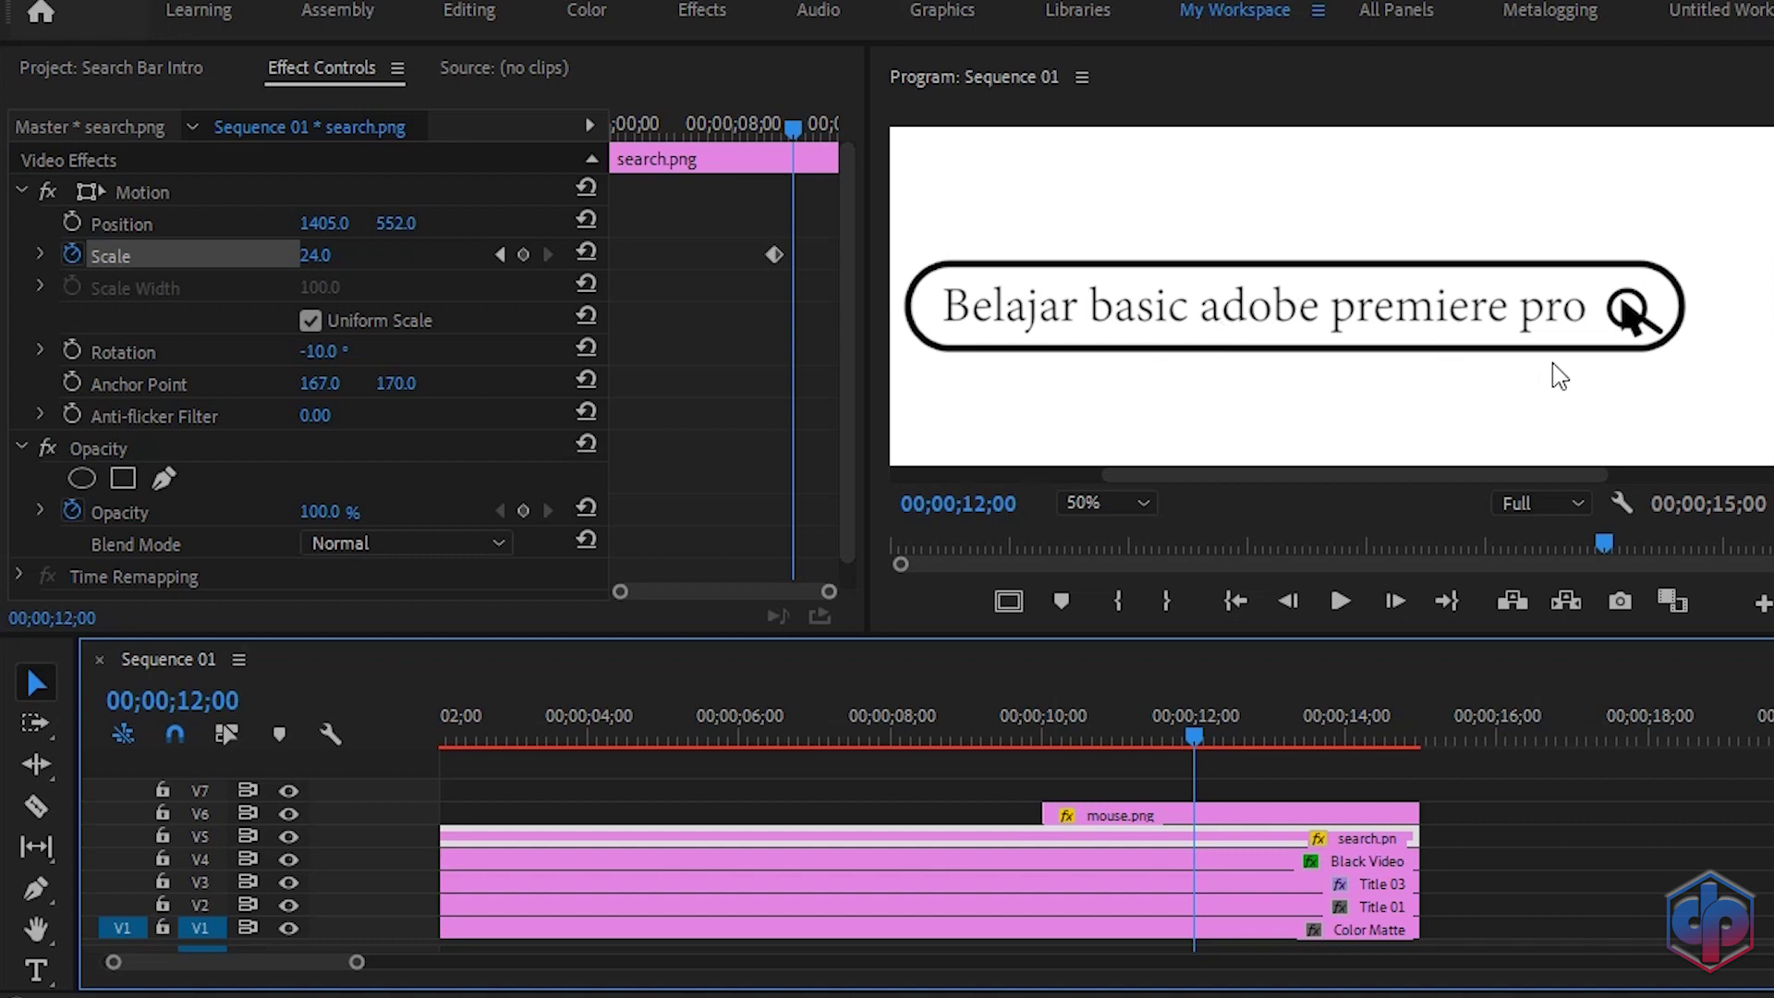
# - Return the playhead to the mouse.png clip's last scale keyframe at 00;00;11;00 and set the program preview zoom to Fit
pyautogui.click(1245, 815)
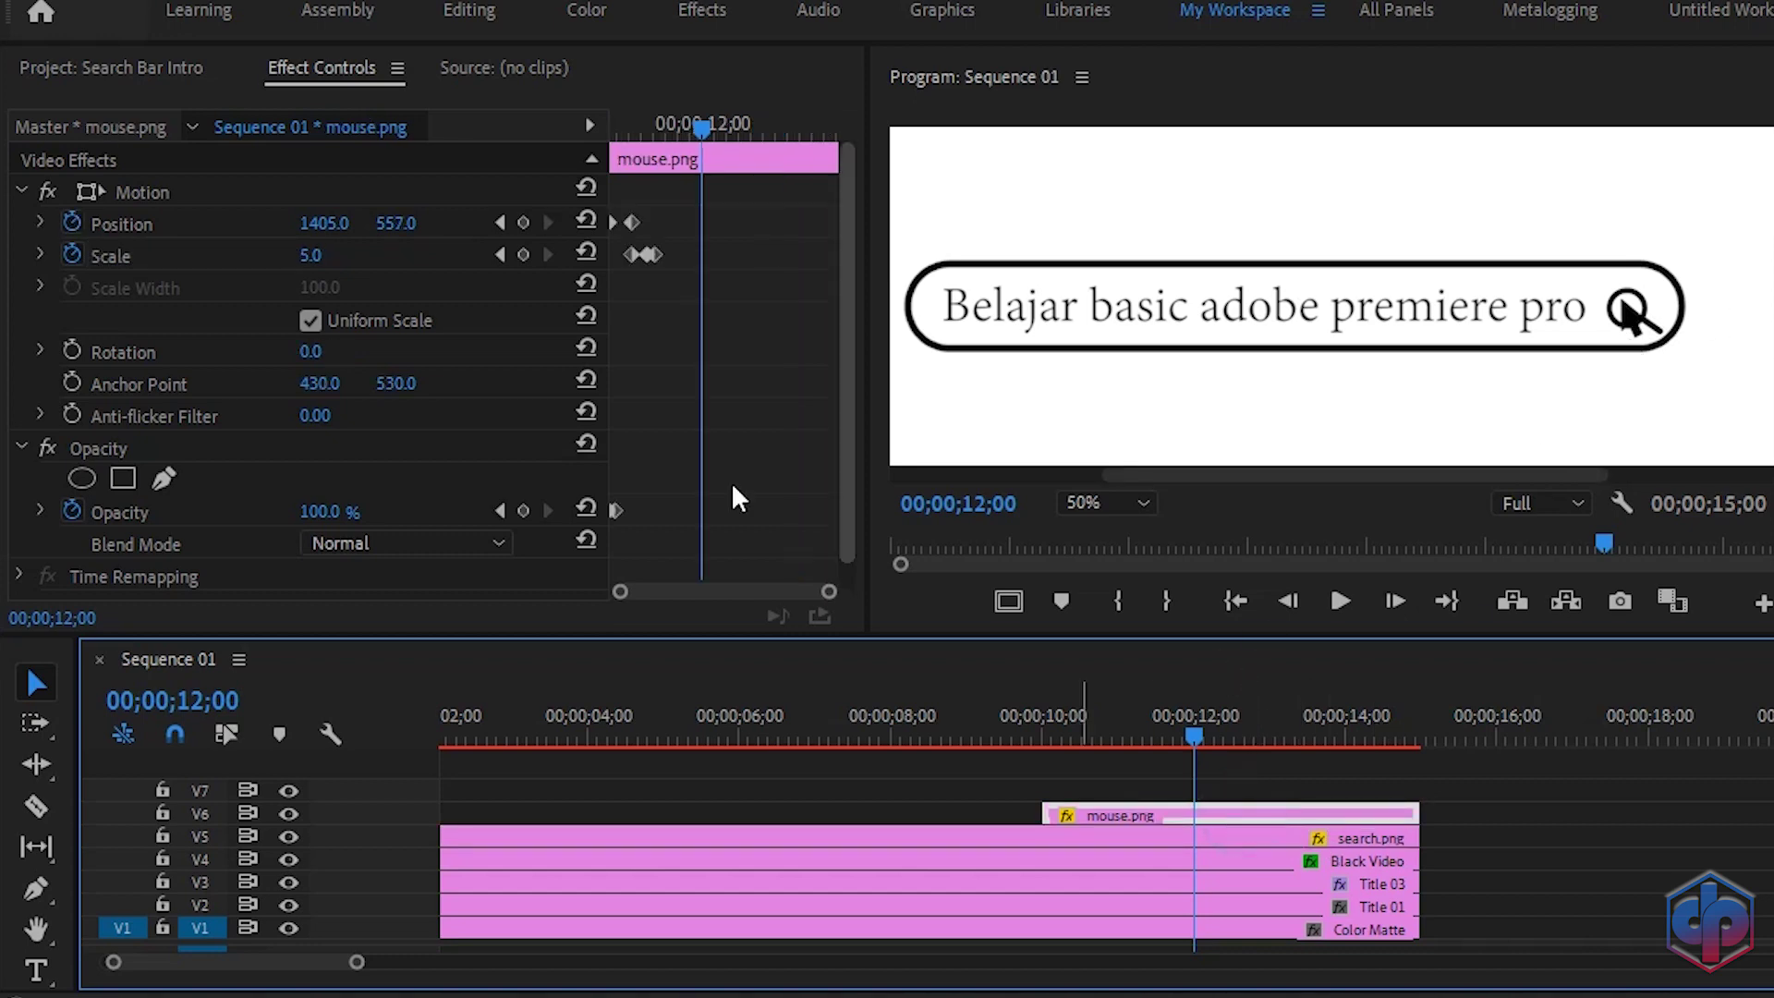
pyautogui.click(498, 255)
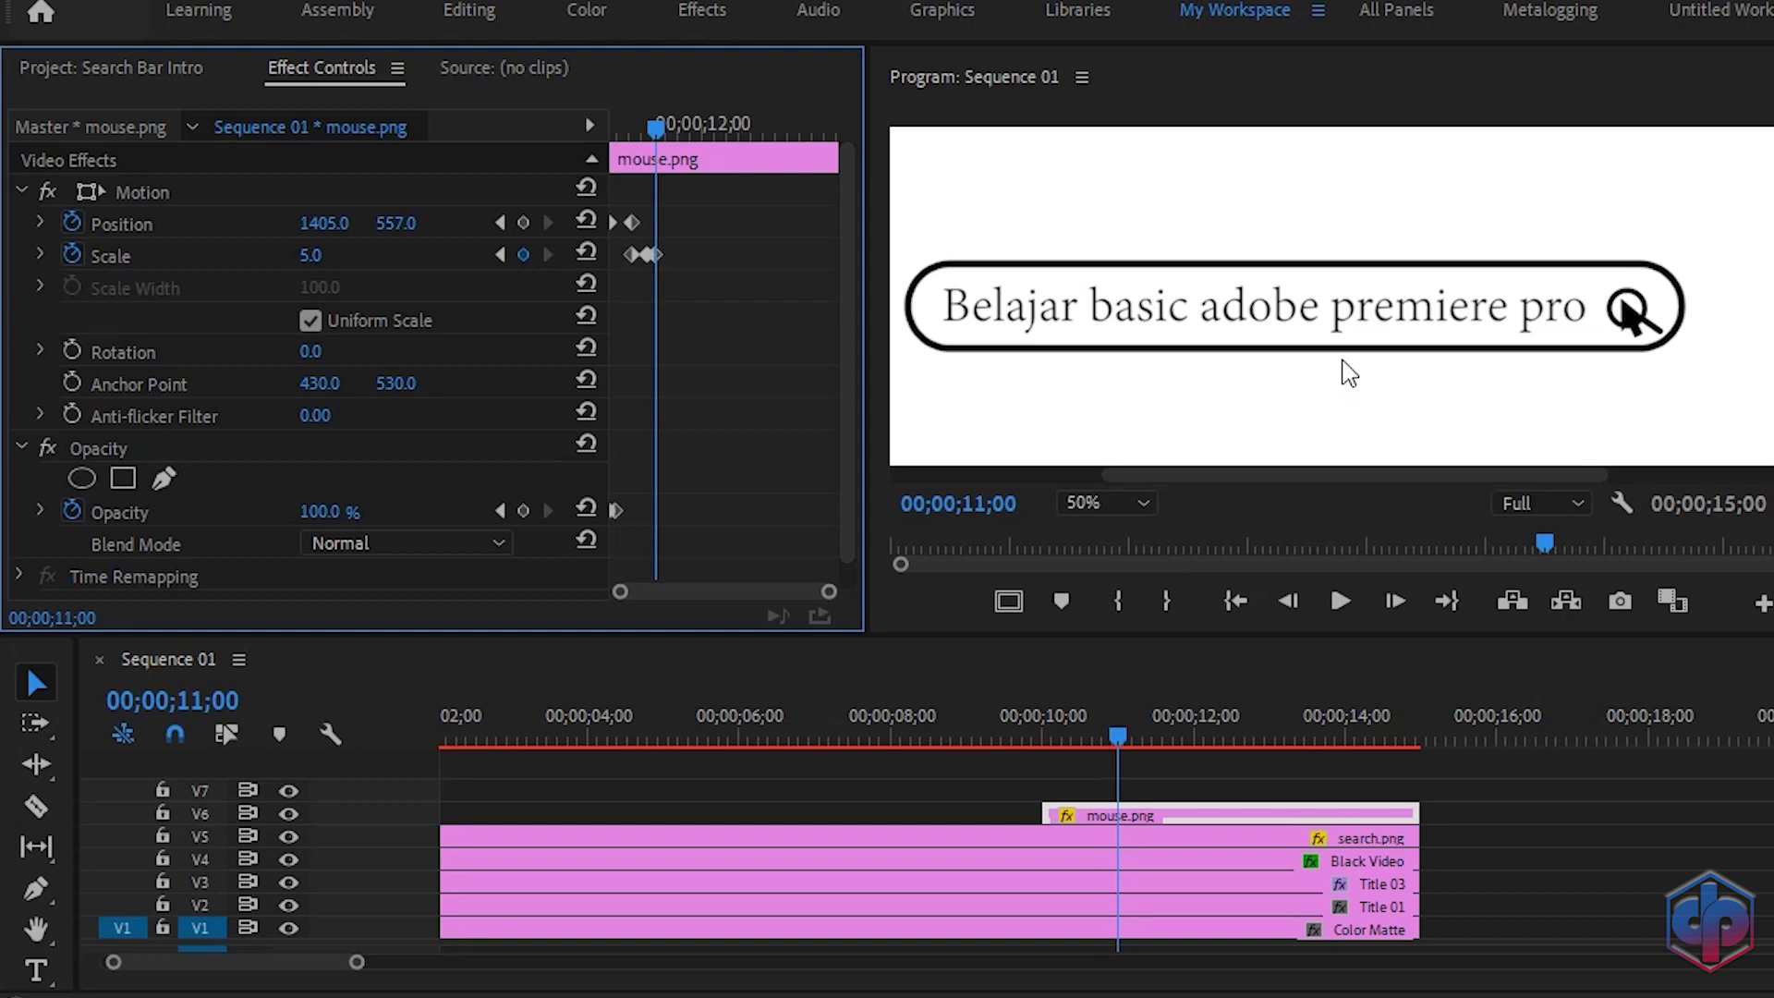
pyautogui.click(1129, 503)
pyautogui.click(1109, 533)
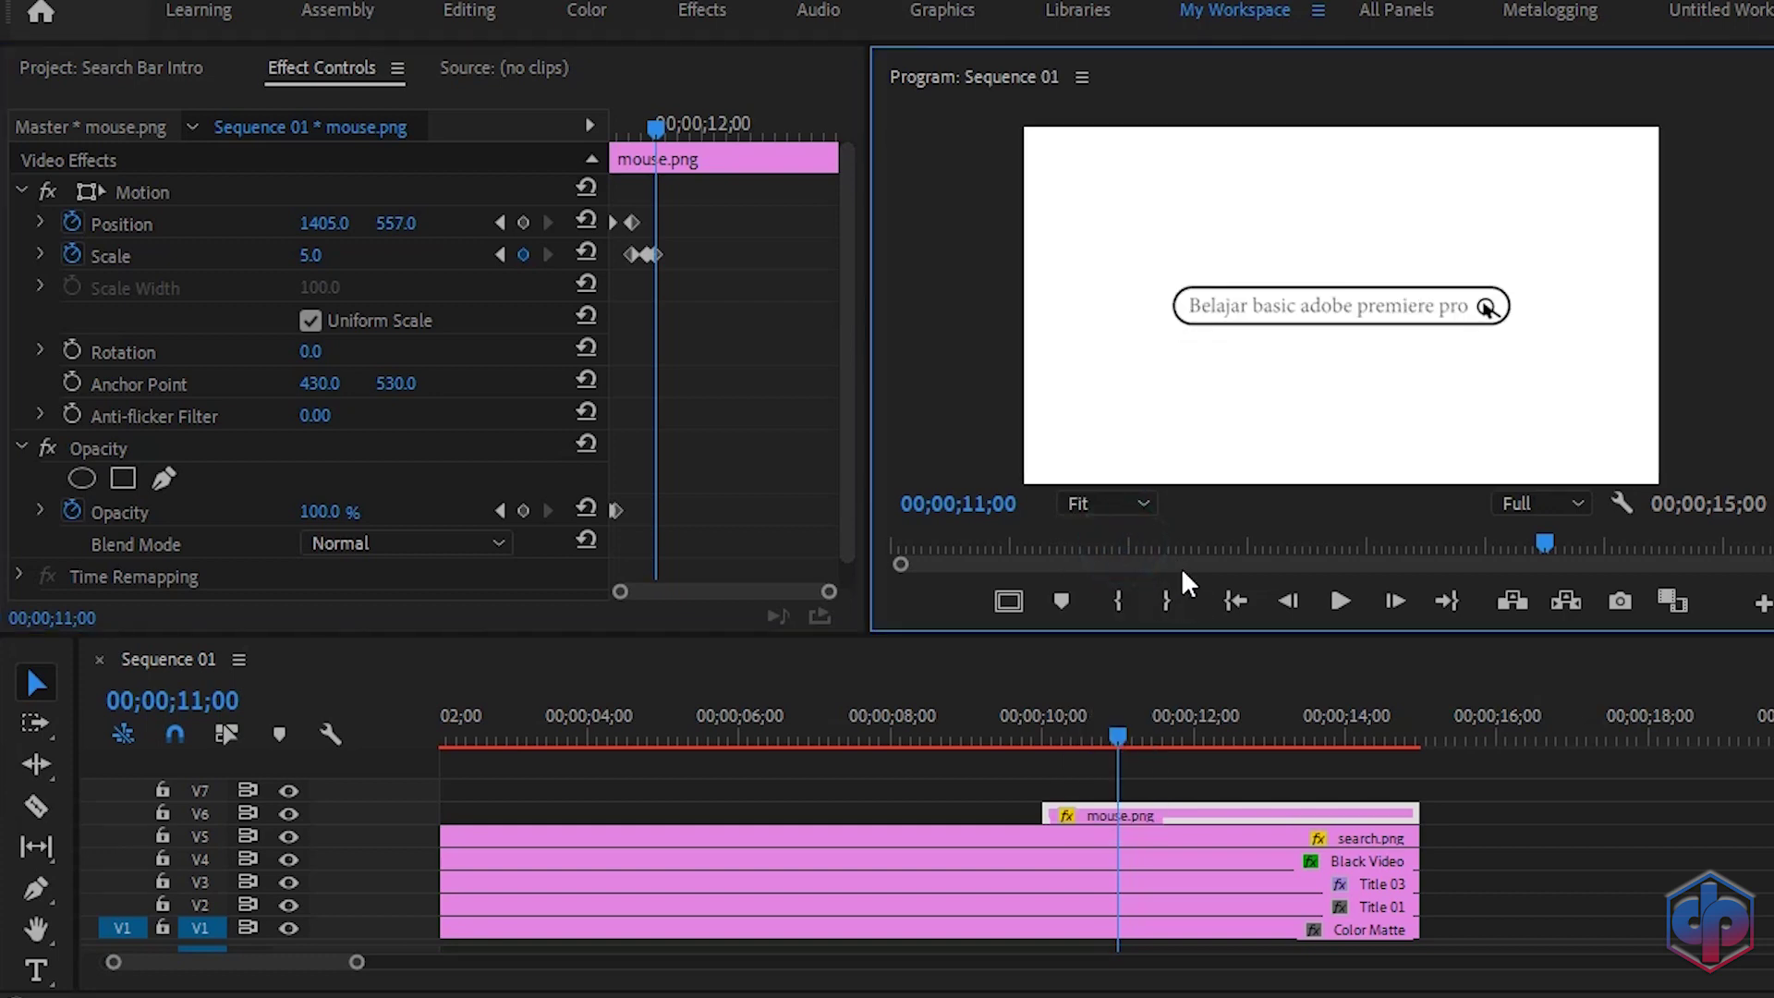
# - Place logo djarno.png on track V7 starting at 00;00;11;00 and trim its end to match the other clips
pyautogui.click(146, 81)
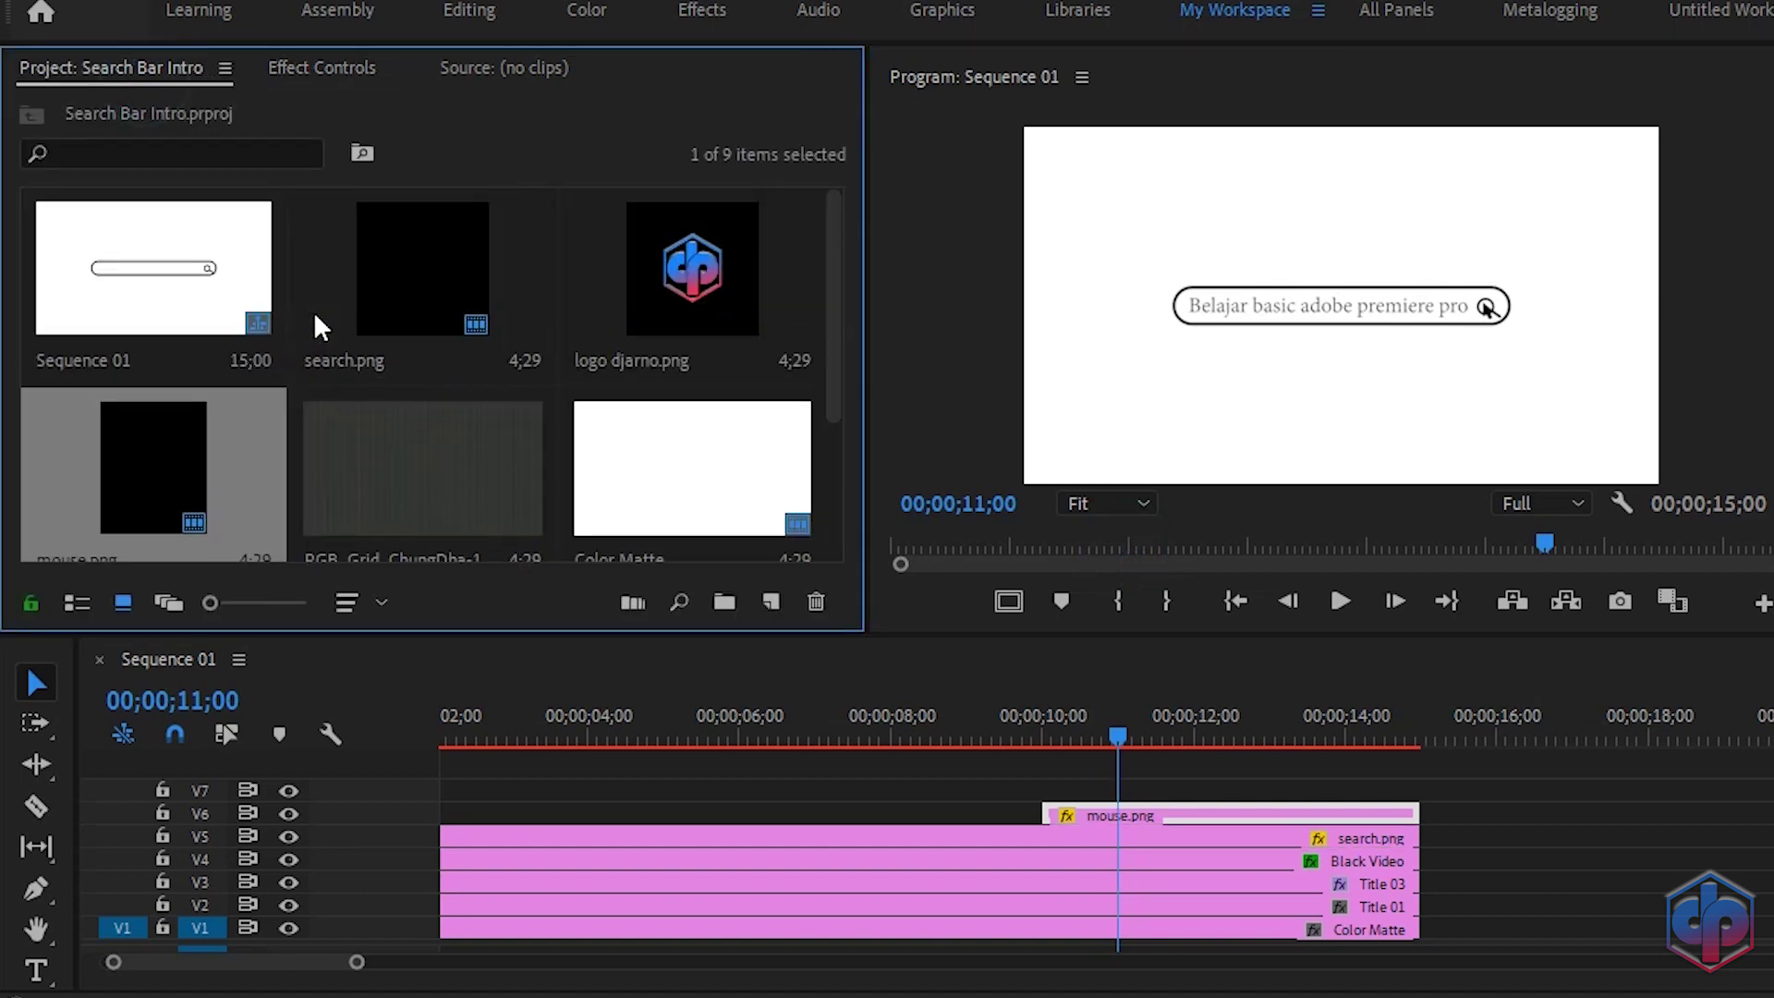
pyautogui.click(669, 274)
pyautogui.moveTo(1067, 744); pyautogui.dragTo(1135, 796)
pyautogui.moveTo(1488, 793); pyautogui.dragTo(1421, 793)
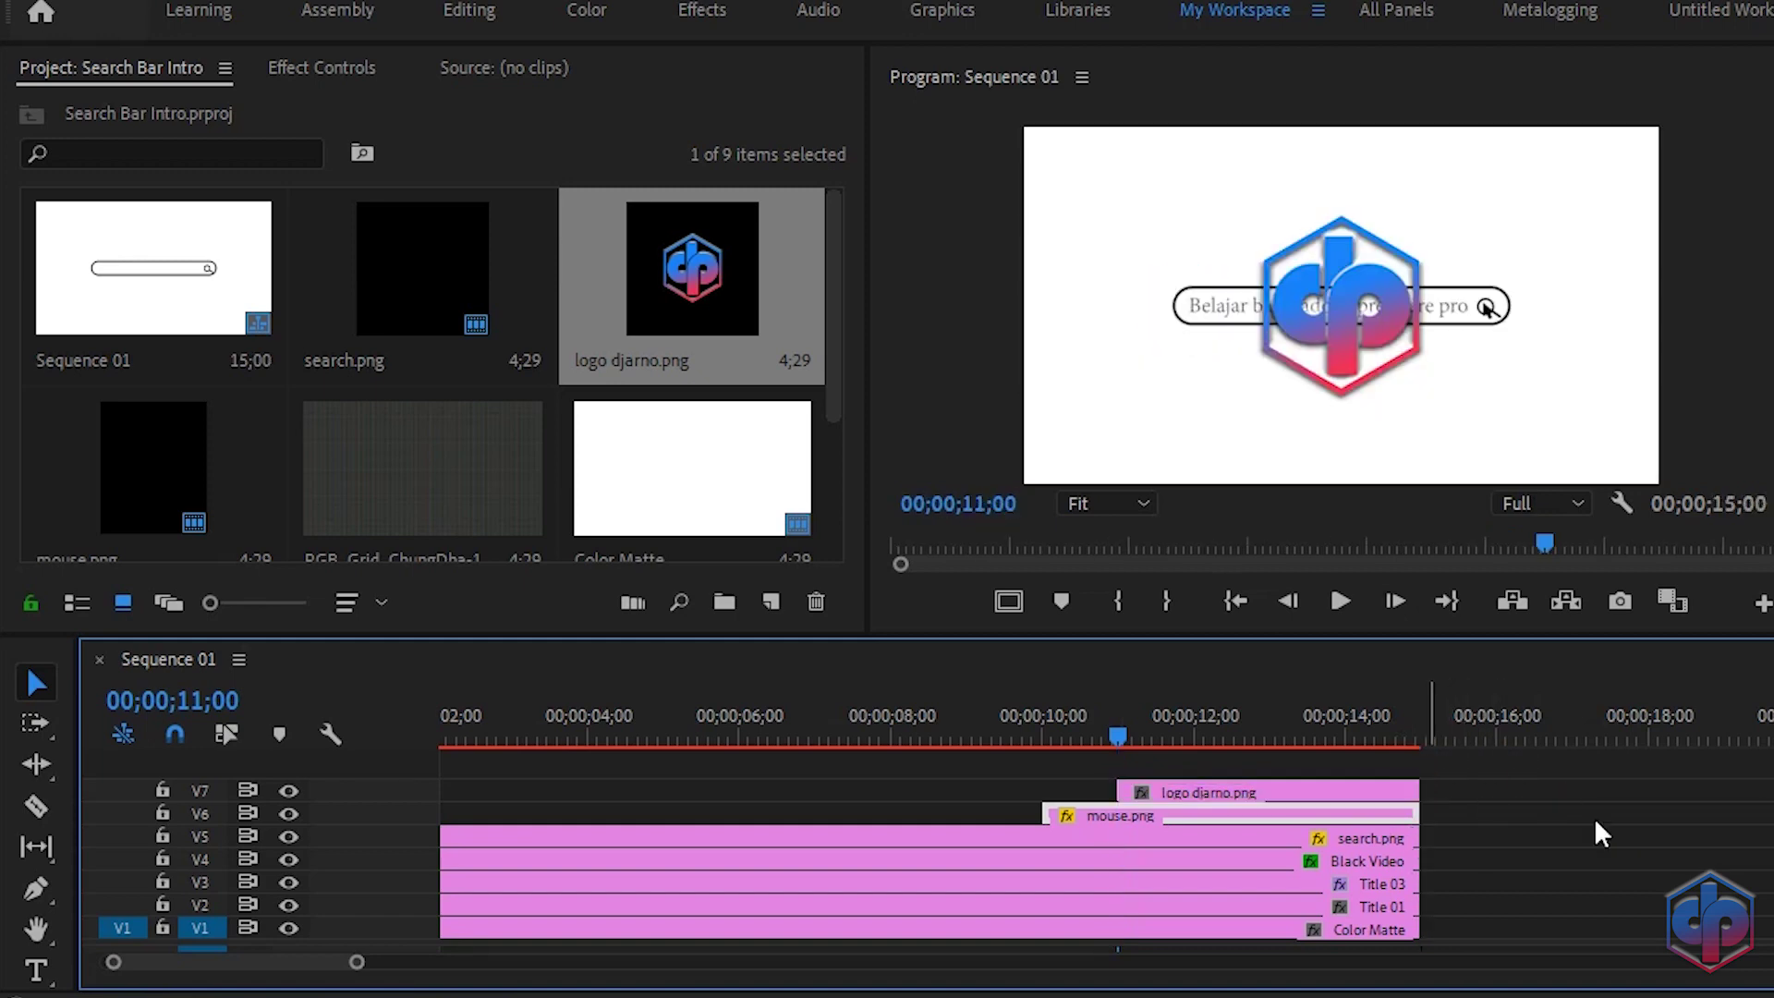
# - Add 100% opacity keyframes at 00;00;11;00 to the mouse.png, search.png, Black Video, Title 03 and Title 01 clips
pyautogui.click(317, 68)
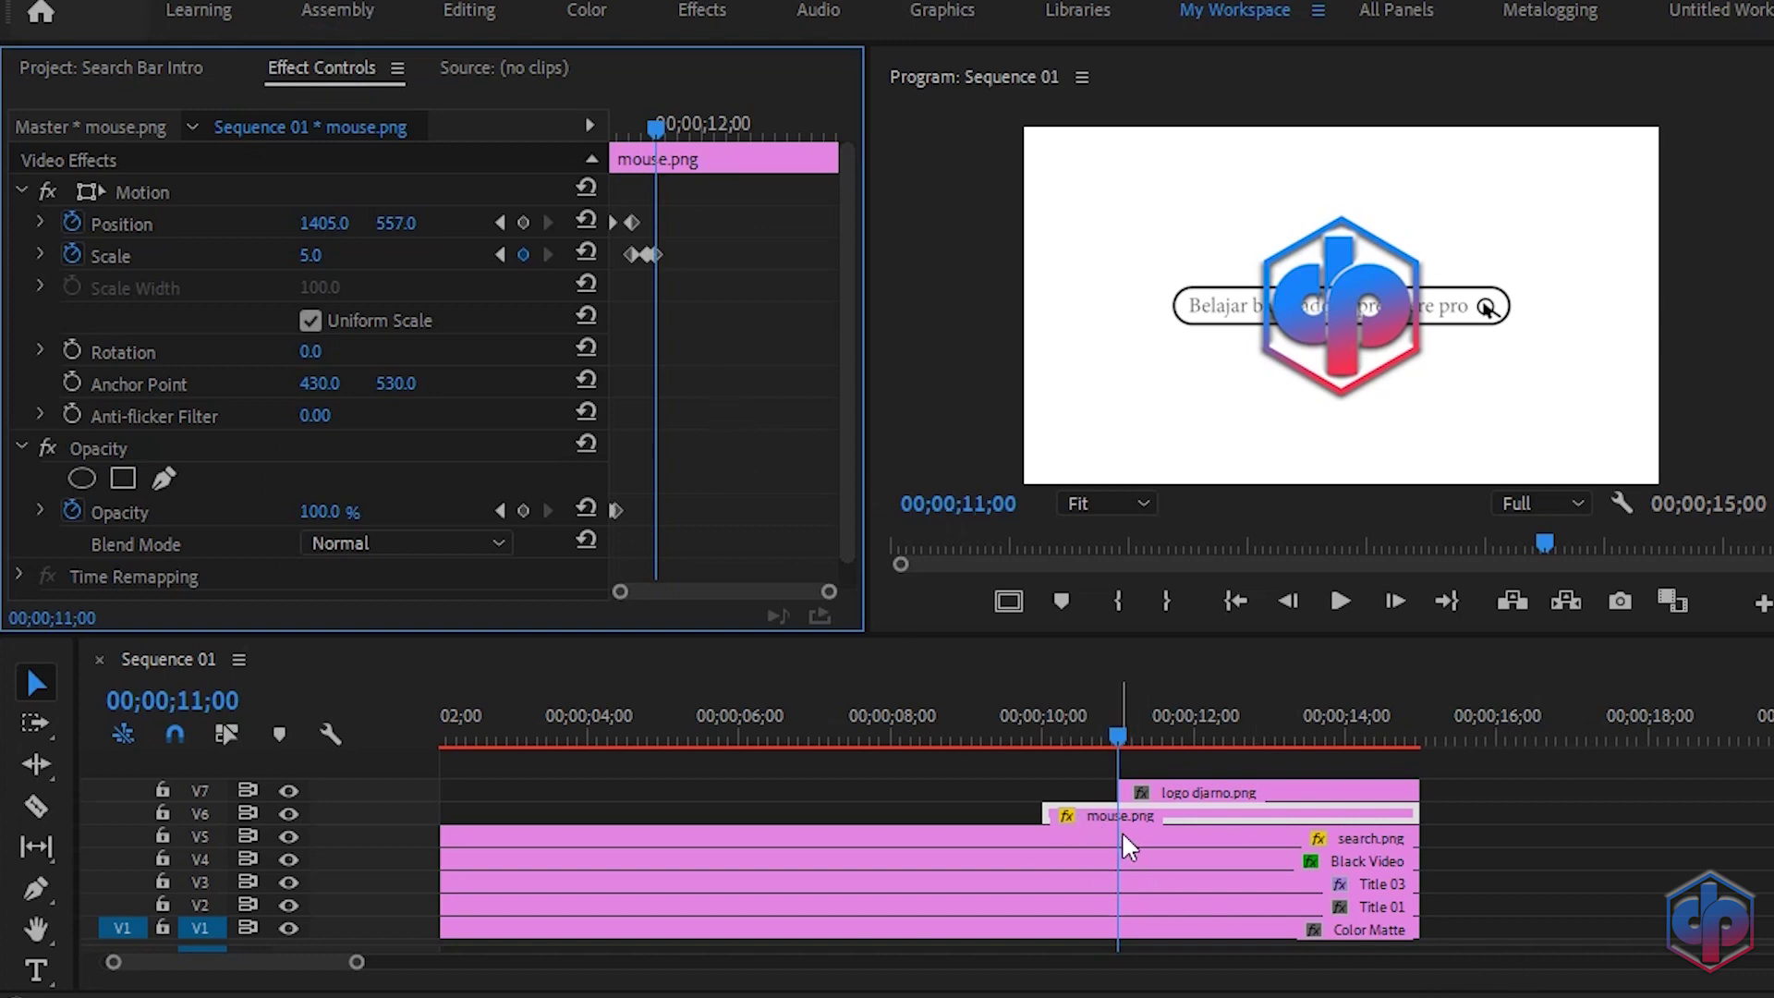
pyautogui.click(524, 510)
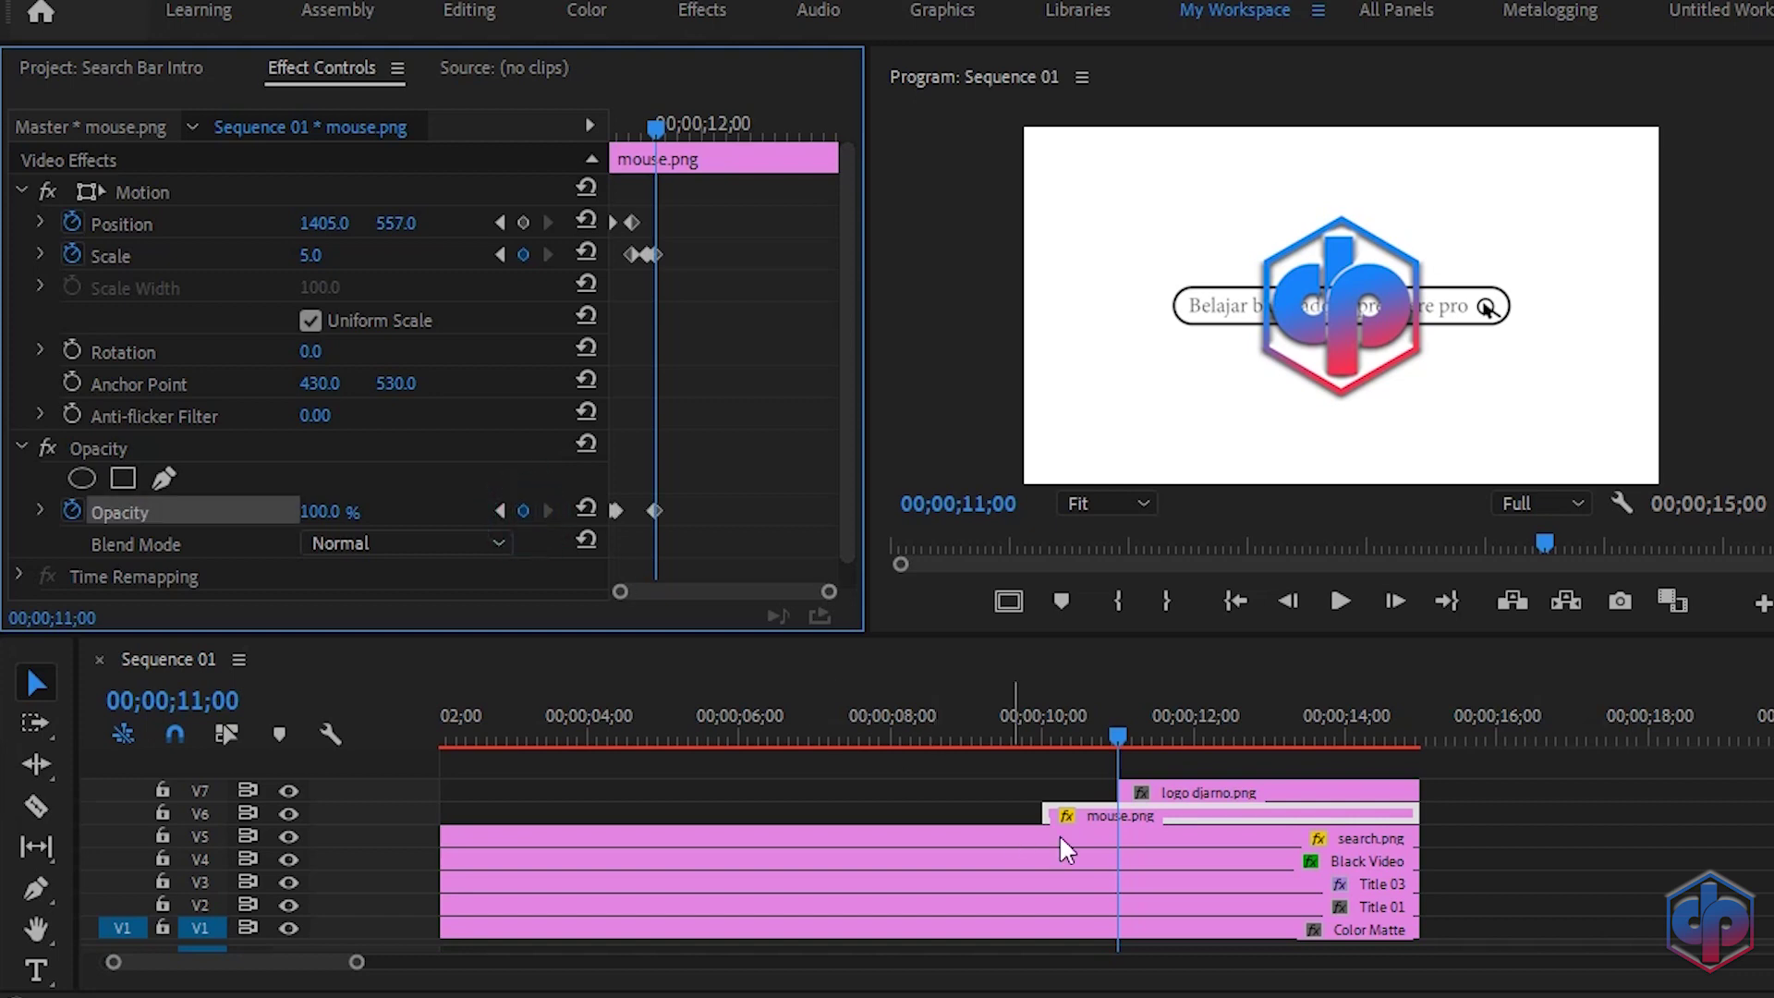
pyautogui.click(1178, 840)
pyautogui.click(521, 510)
pyautogui.click(1208, 864)
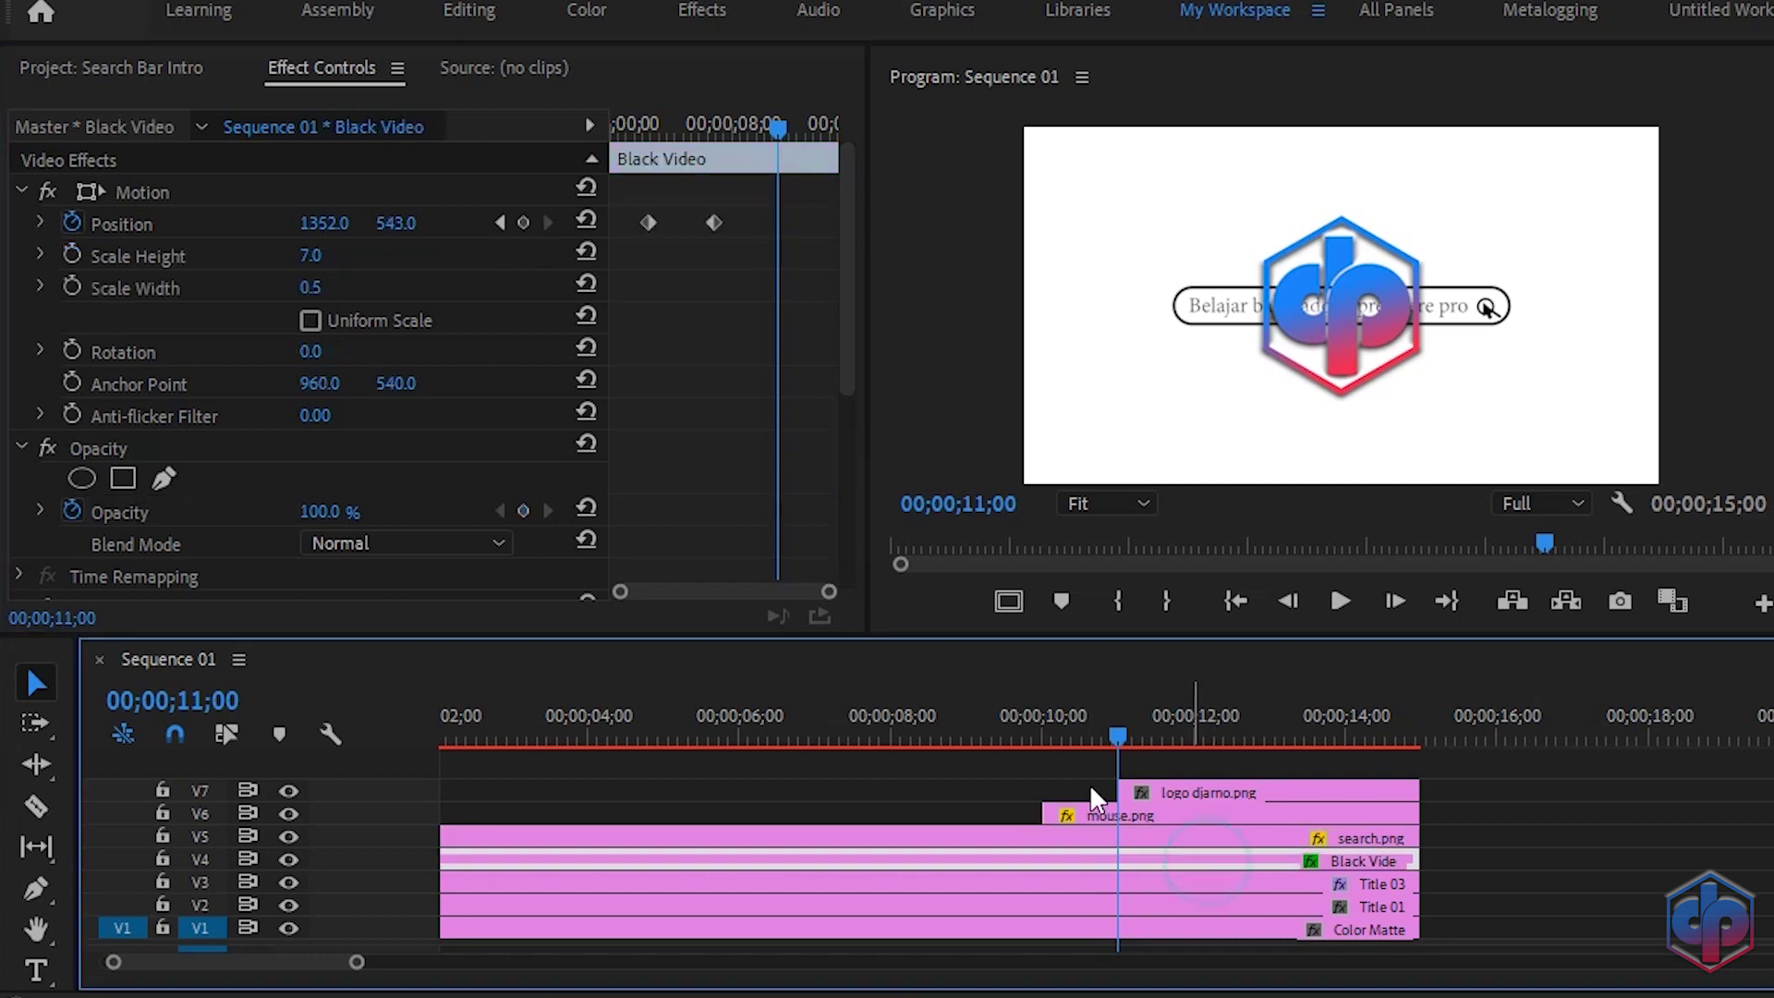
pyautogui.click(523, 510)
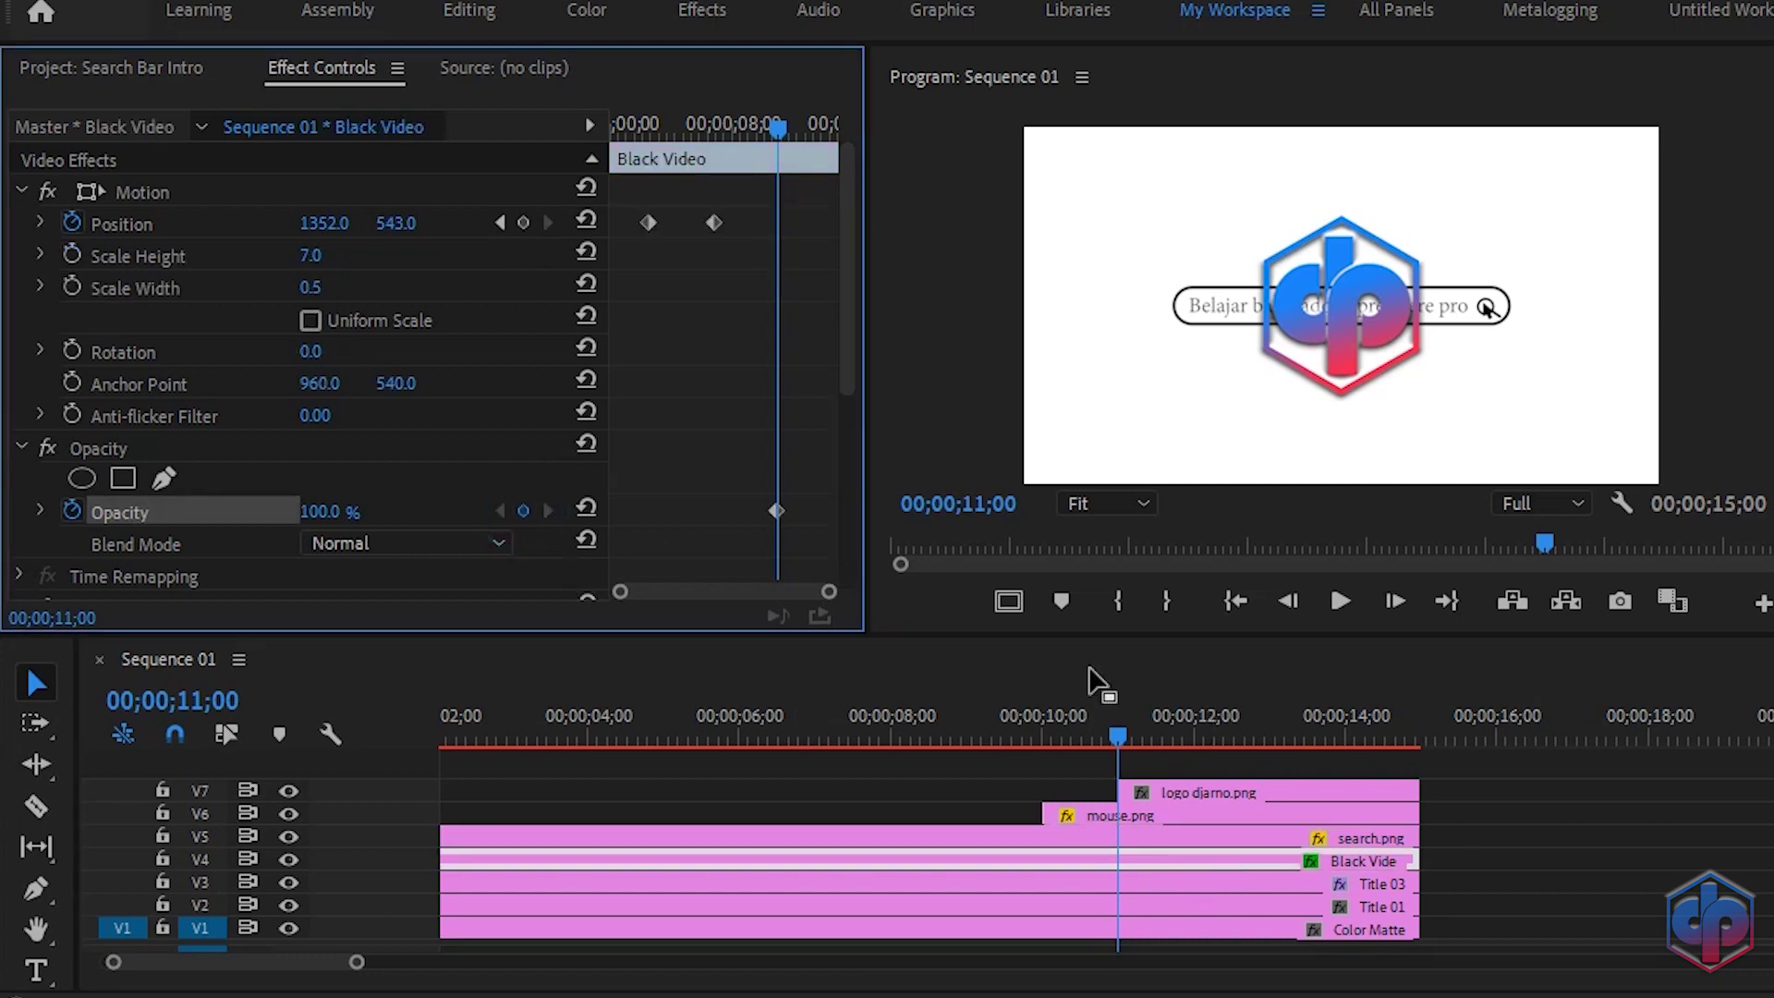
pyautogui.click(1155, 880)
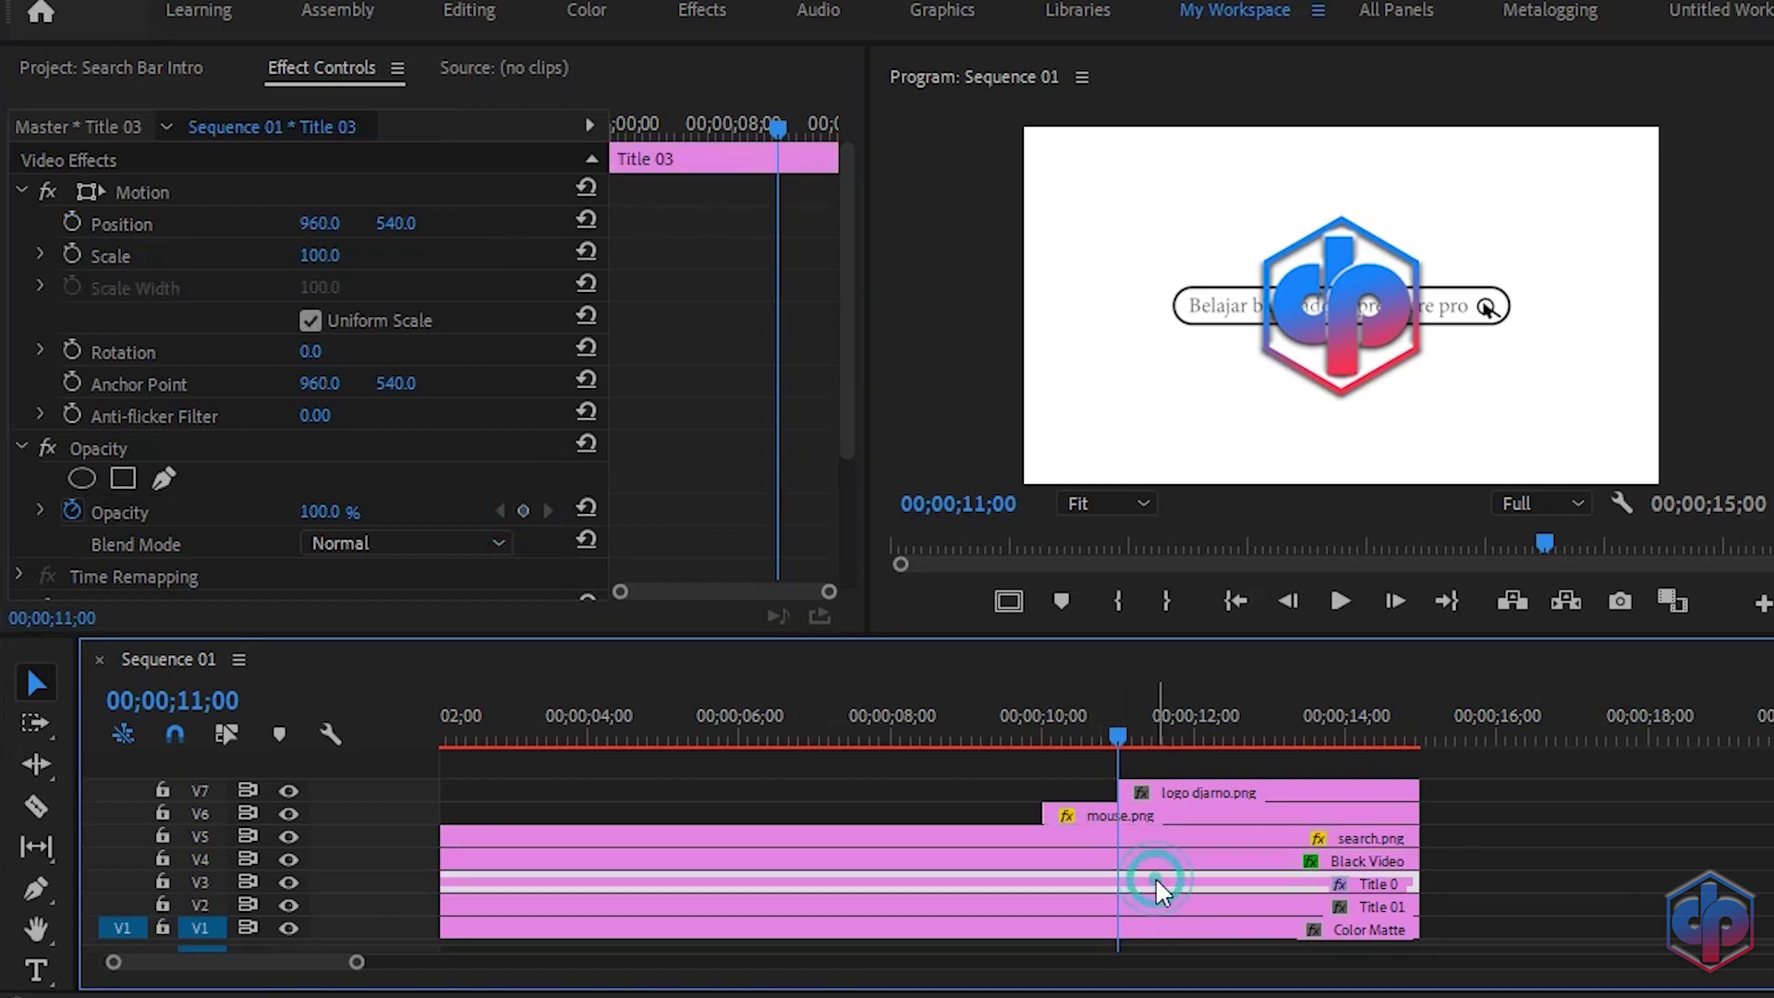
pyautogui.click(523, 510)
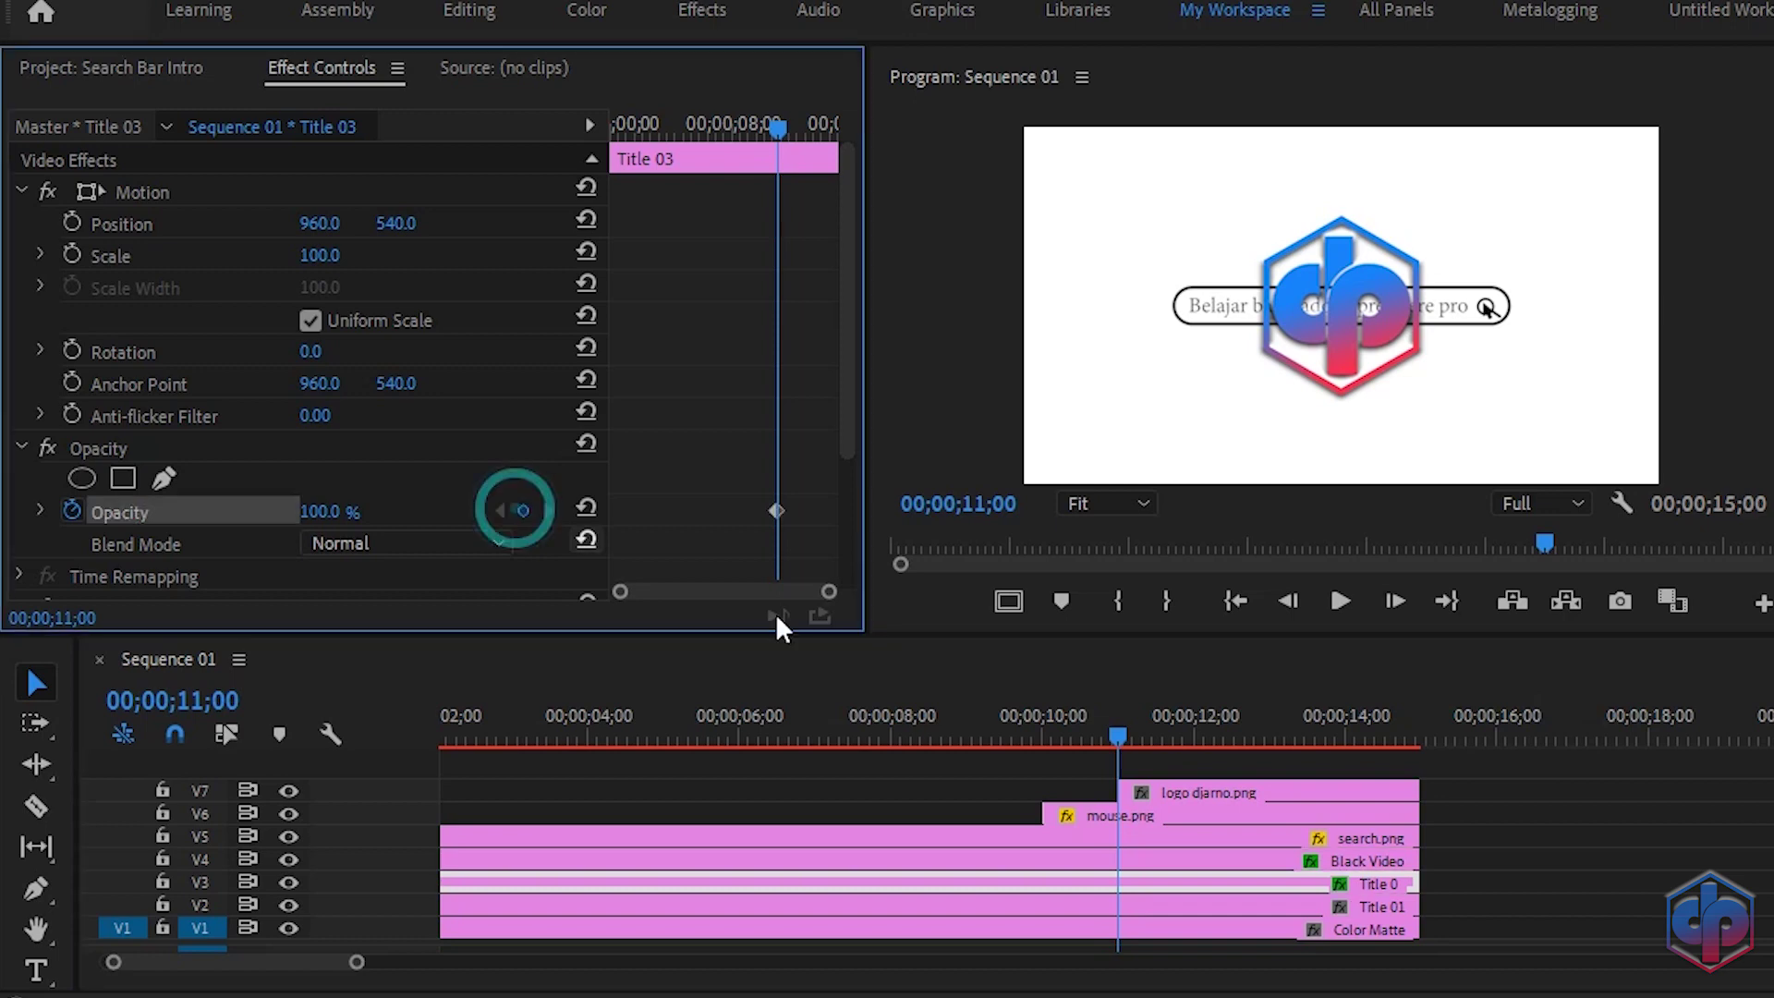
pyautogui.click(1123, 901)
pyautogui.click(523, 510)
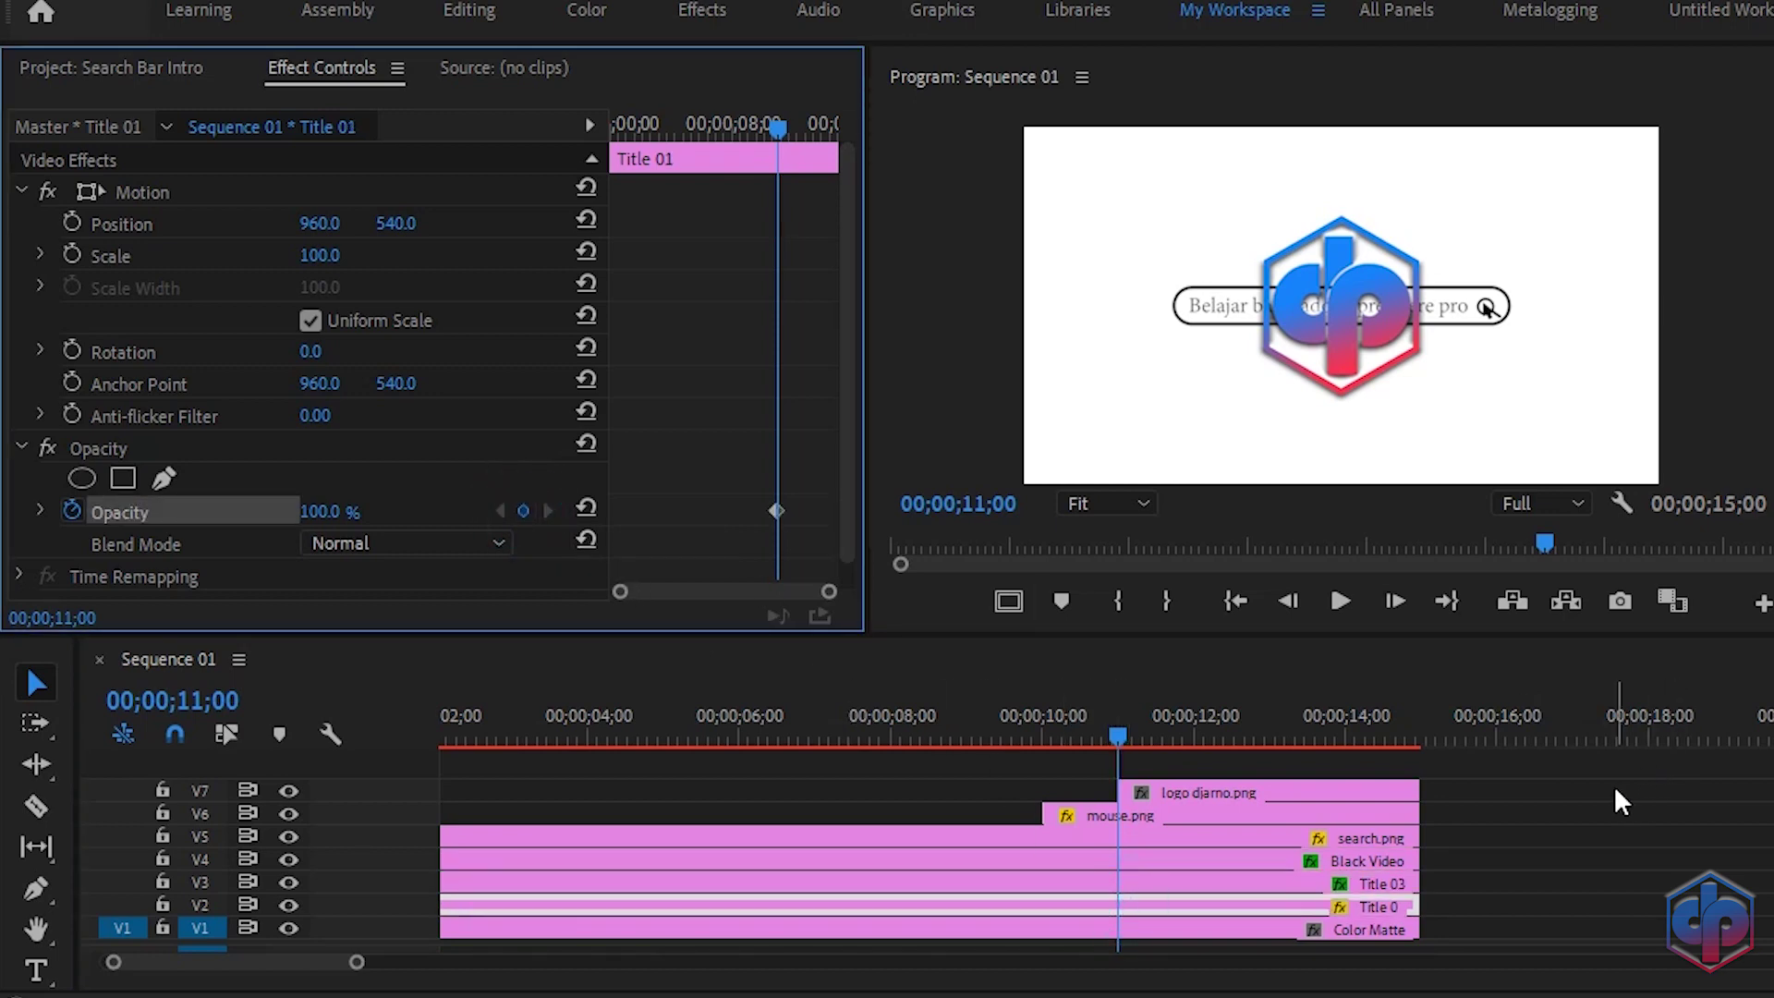
# - Set the Title 01 clip's opacity to 0% ten frames further on, at 00;00;11;10
pyautogui.press('Right')
pyautogui.press('Right')
pyautogui.press('Right')
pyautogui.press('Right')
pyautogui.press('Right')
pyautogui.press('Right')
pyautogui.press('Right')
pyautogui.press('Right')
pyautogui.press('Right')
pyautogui.press('Right')
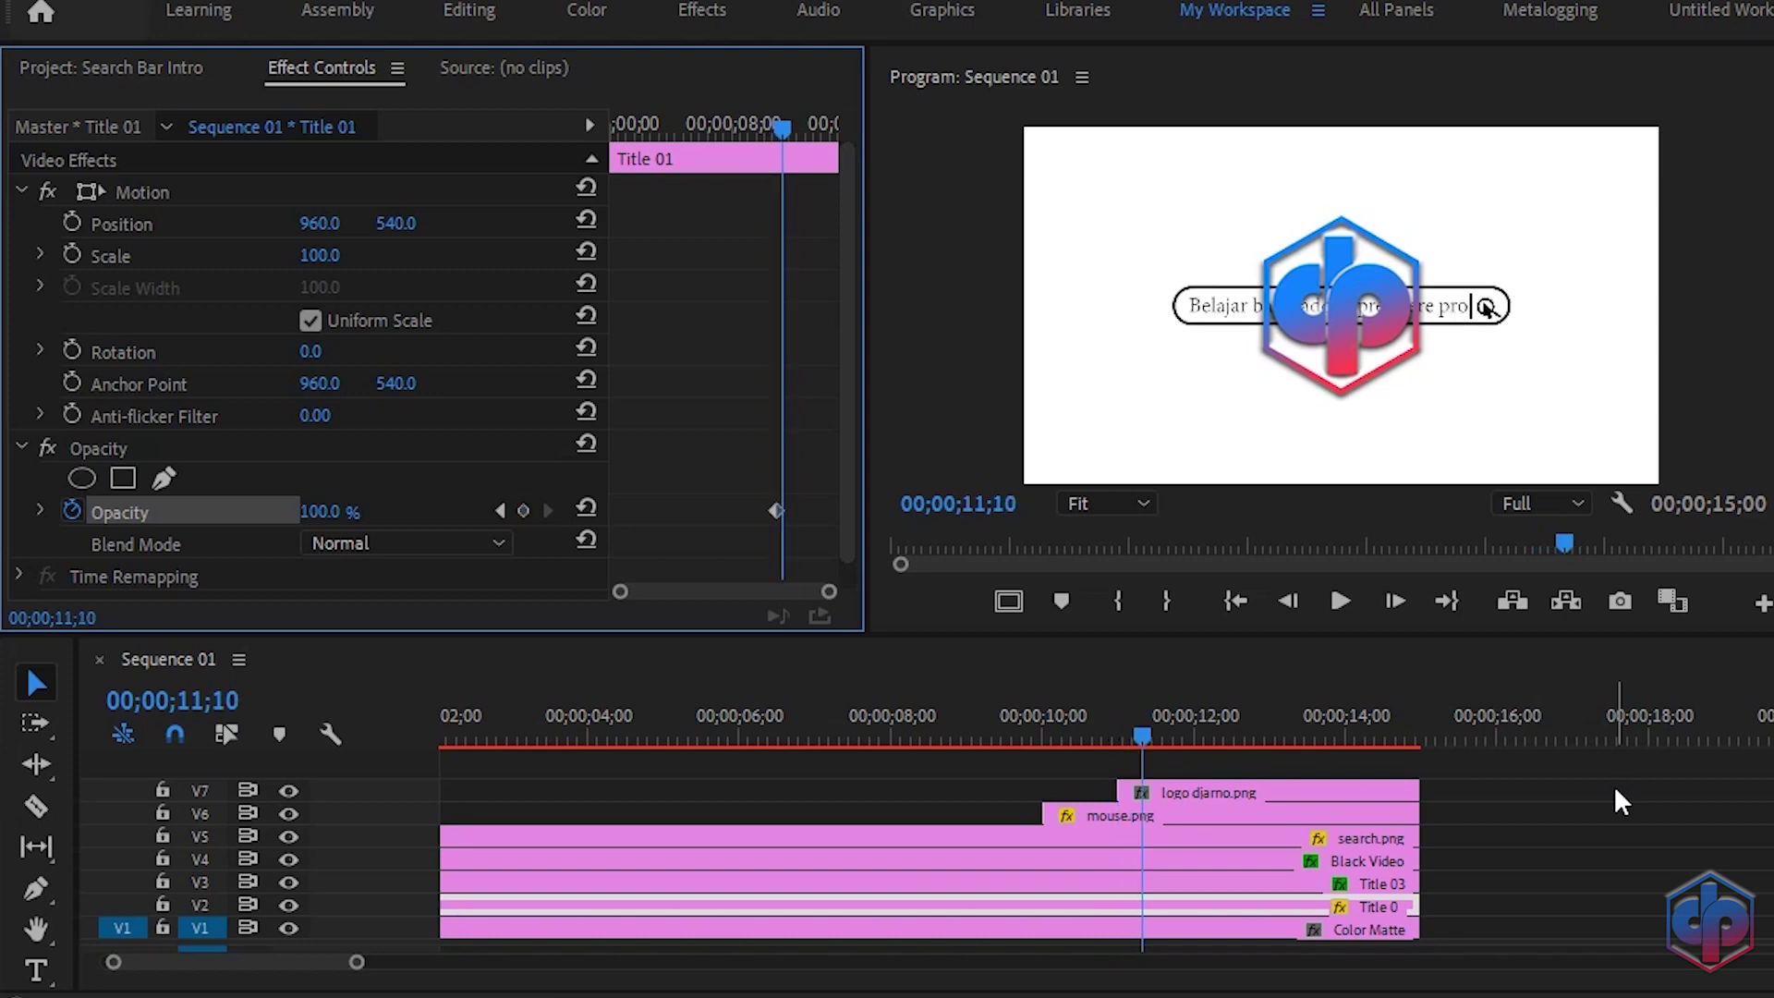
pyautogui.click(323, 512)
pyautogui.write('0')
pyautogui.press('Return')
# - Set the opacity of the Title 03 and Black Video clips to 0% at 00;00;11;10
pyautogui.click(1188, 887)
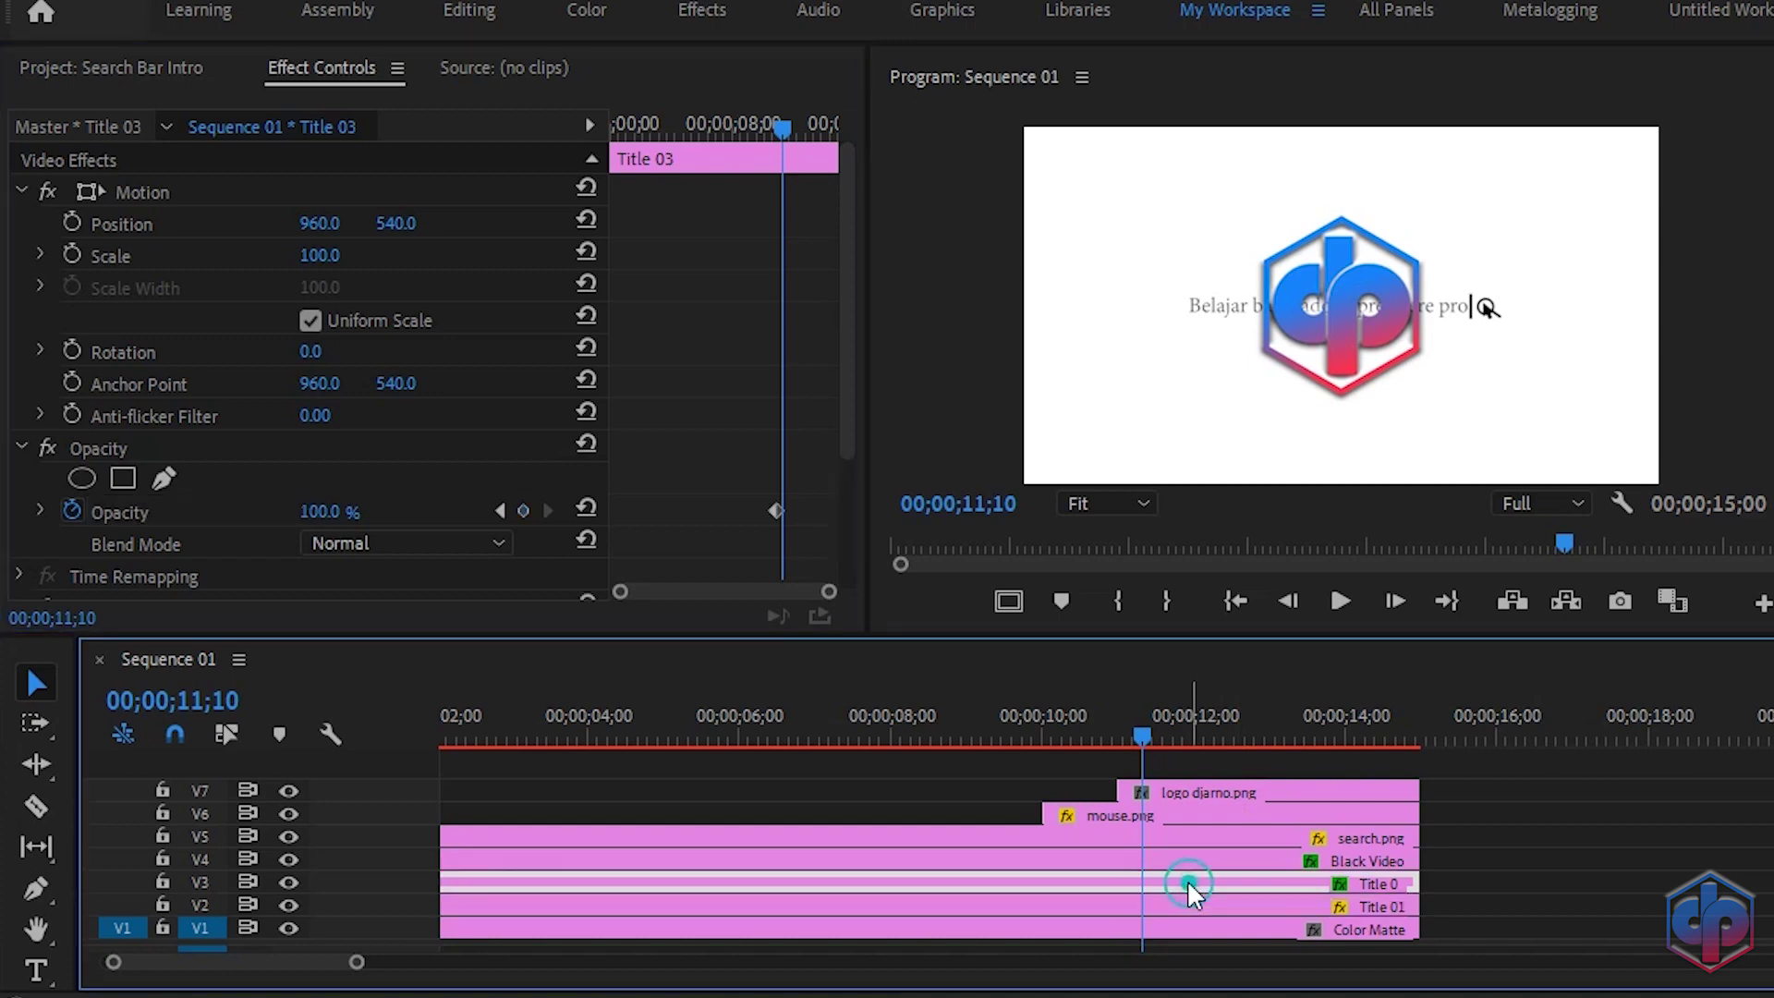
pyautogui.click(337, 512)
pyautogui.write('0')
pyautogui.press('Return')
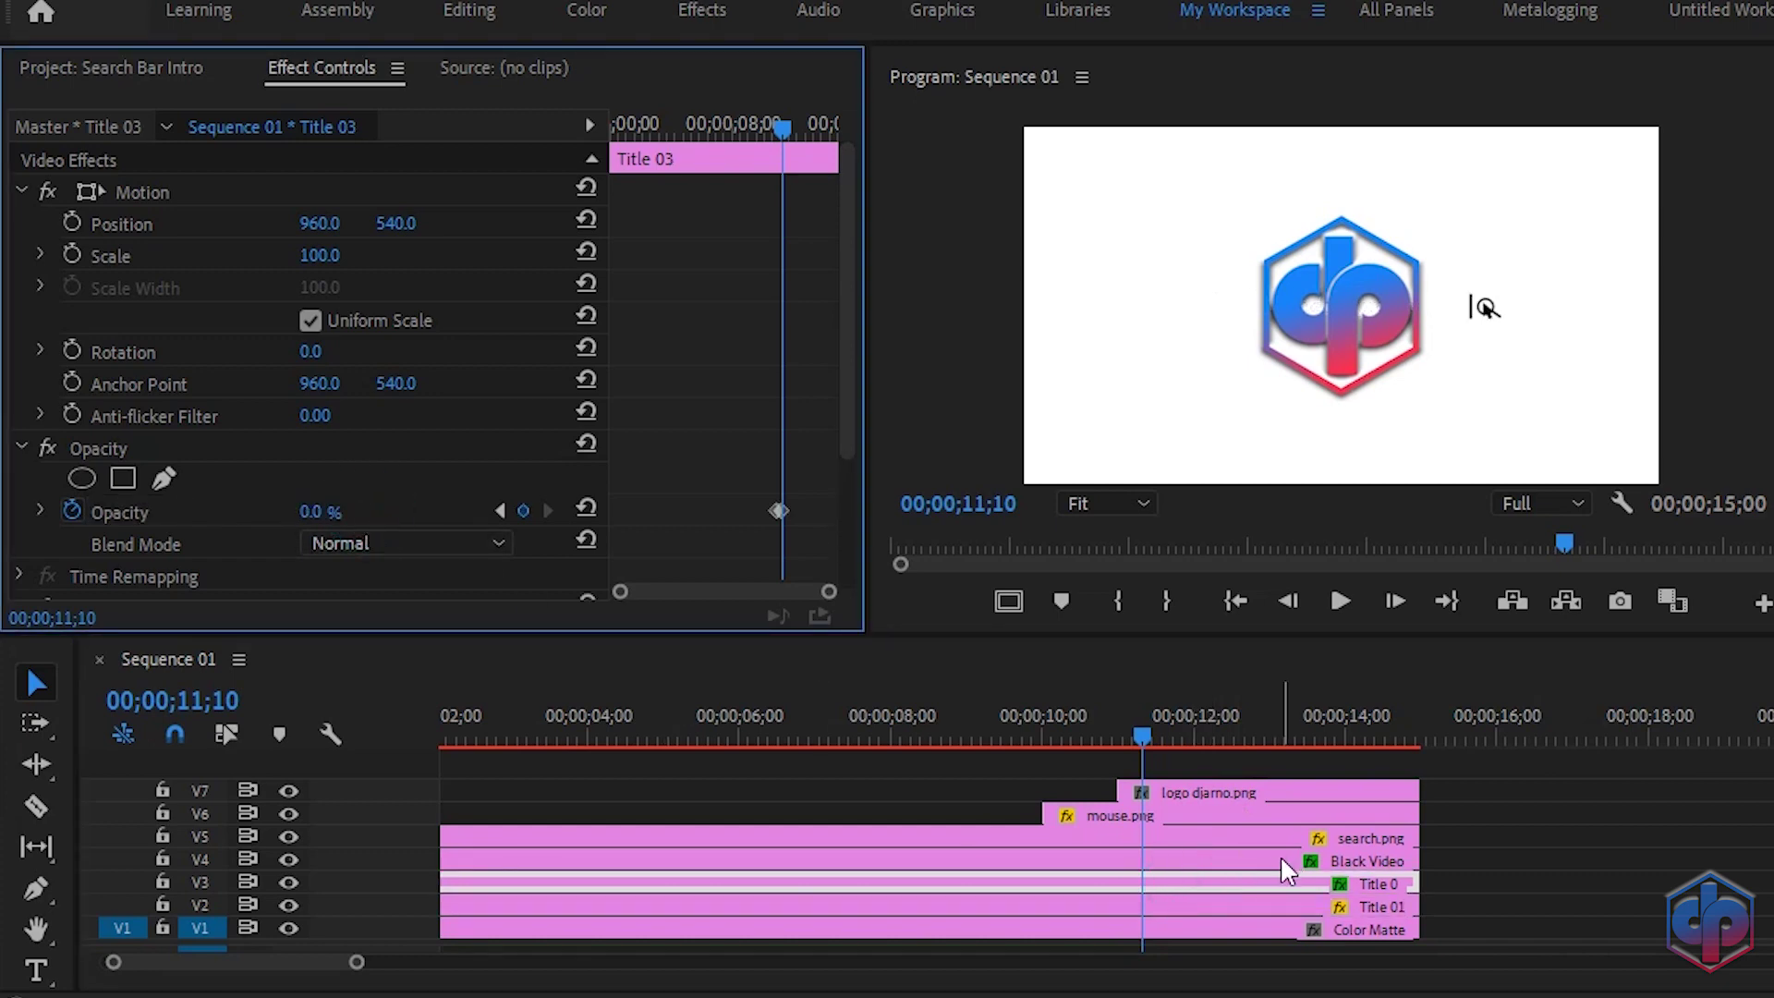
pyautogui.click(1278, 859)
pyautogui.click(349, 510)
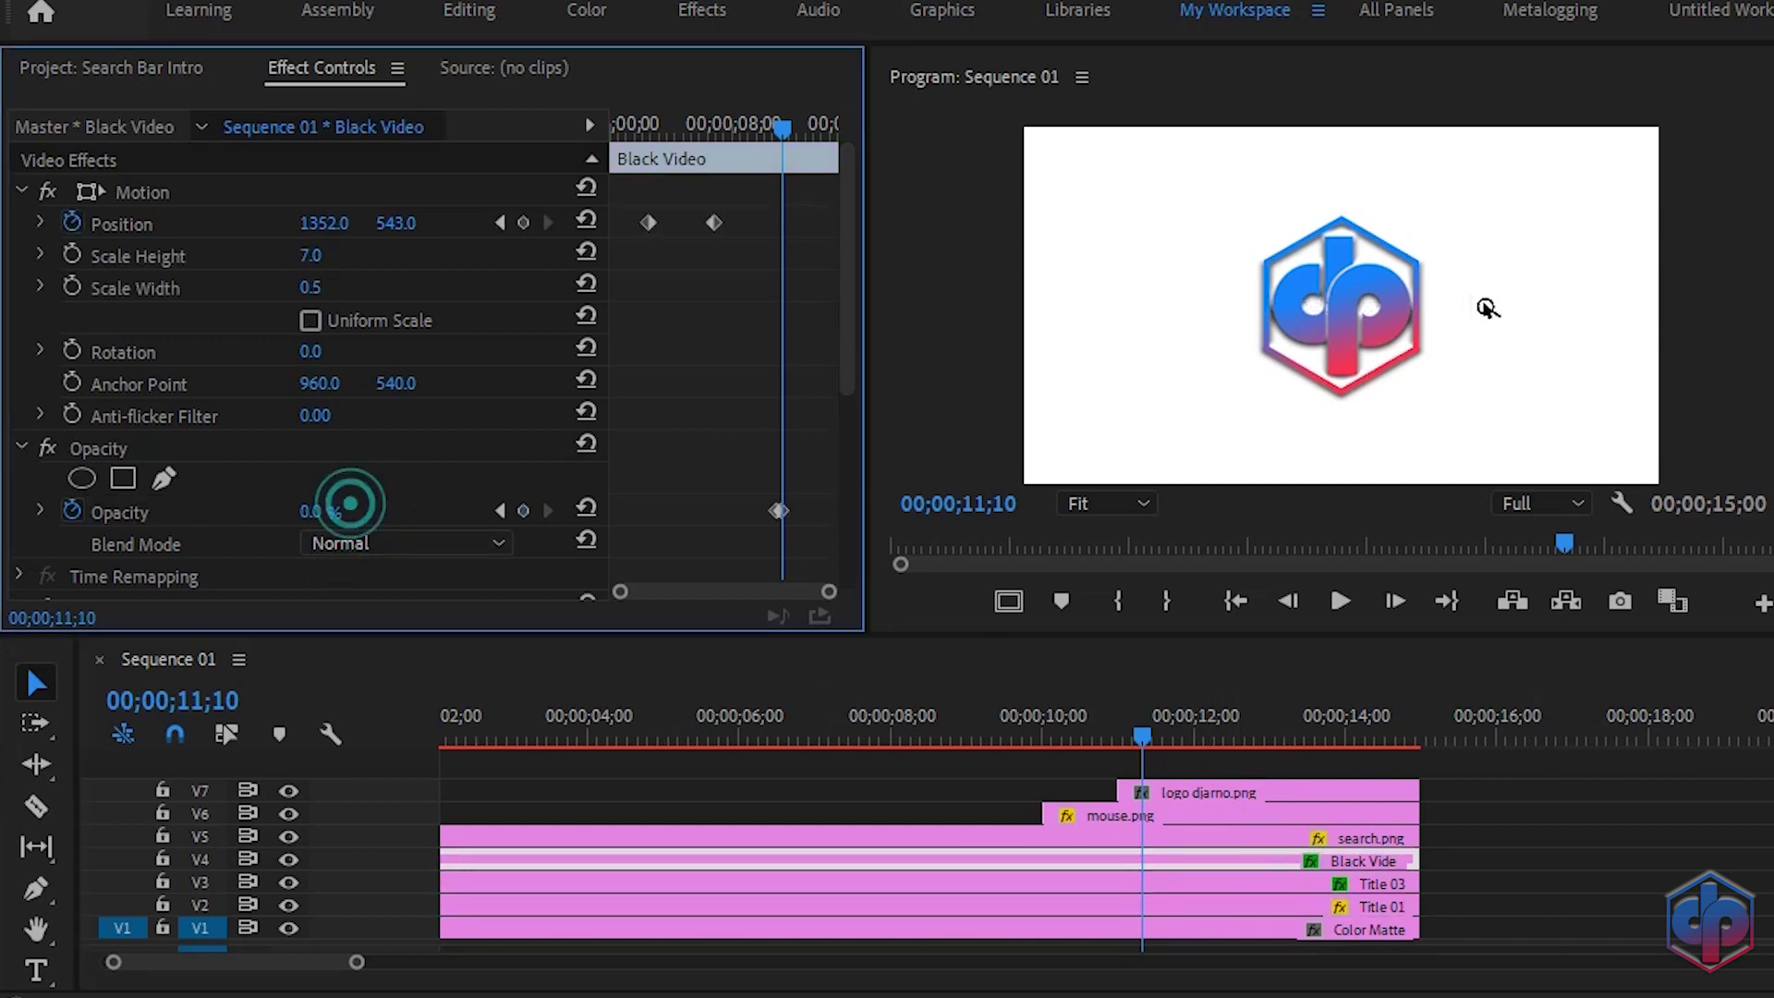
pyautogui.write('0')
pyautogui.press('Return')
# - Set the opacity of the search.png and mouse.png clips to 0% at 00;00;11;10
pyautogui.click(1183, 830)
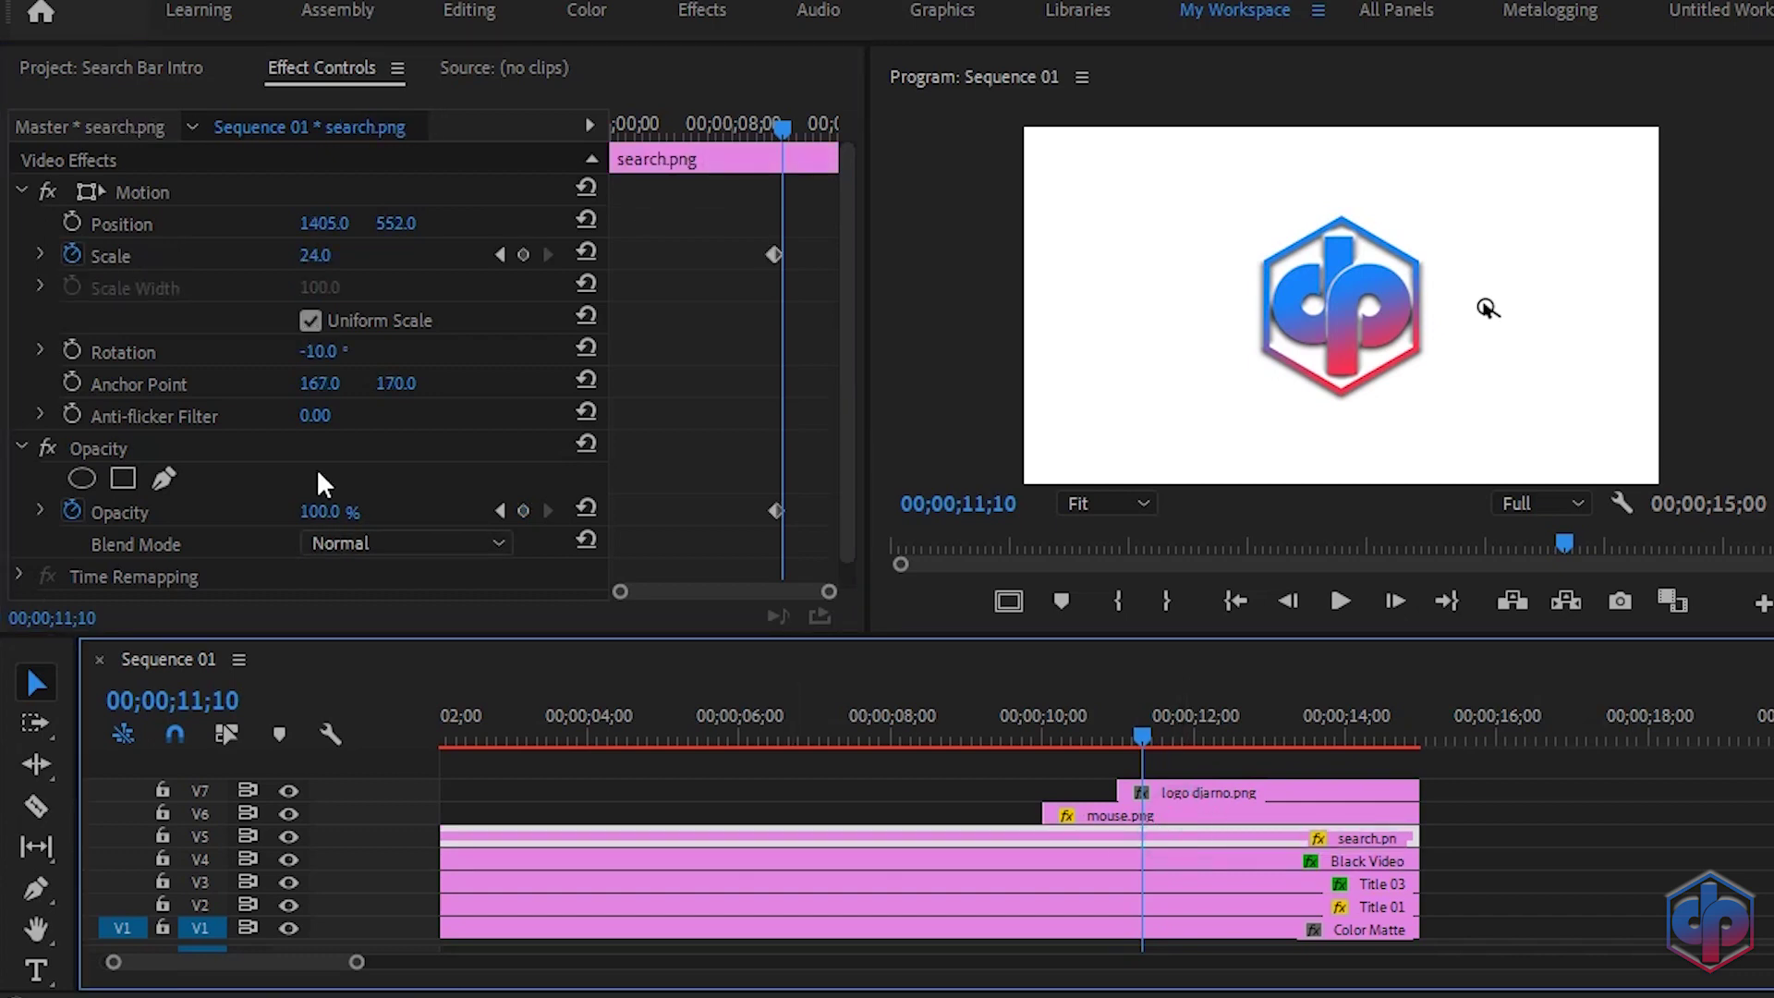
pyautogui.click(340, 511)
pyautogui.write('0')
pyautogui.press('Return')
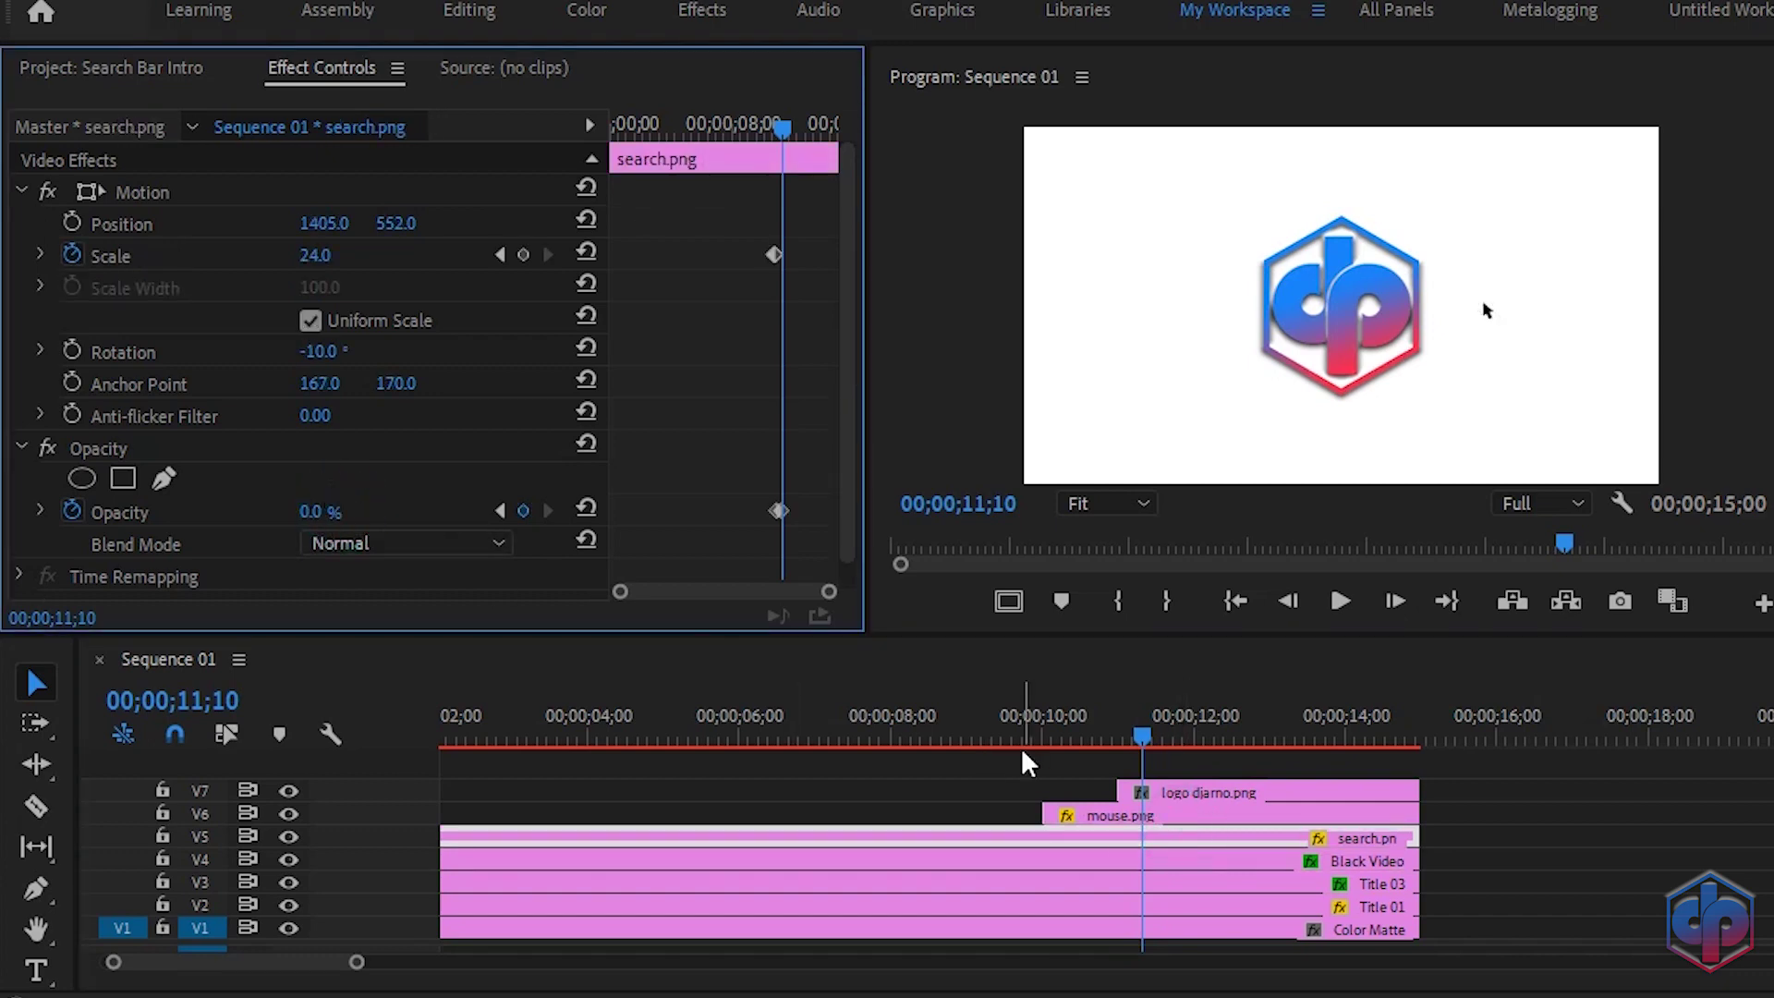
pyautogui.click(1150, 813)
pyautogui.click(356, 508)
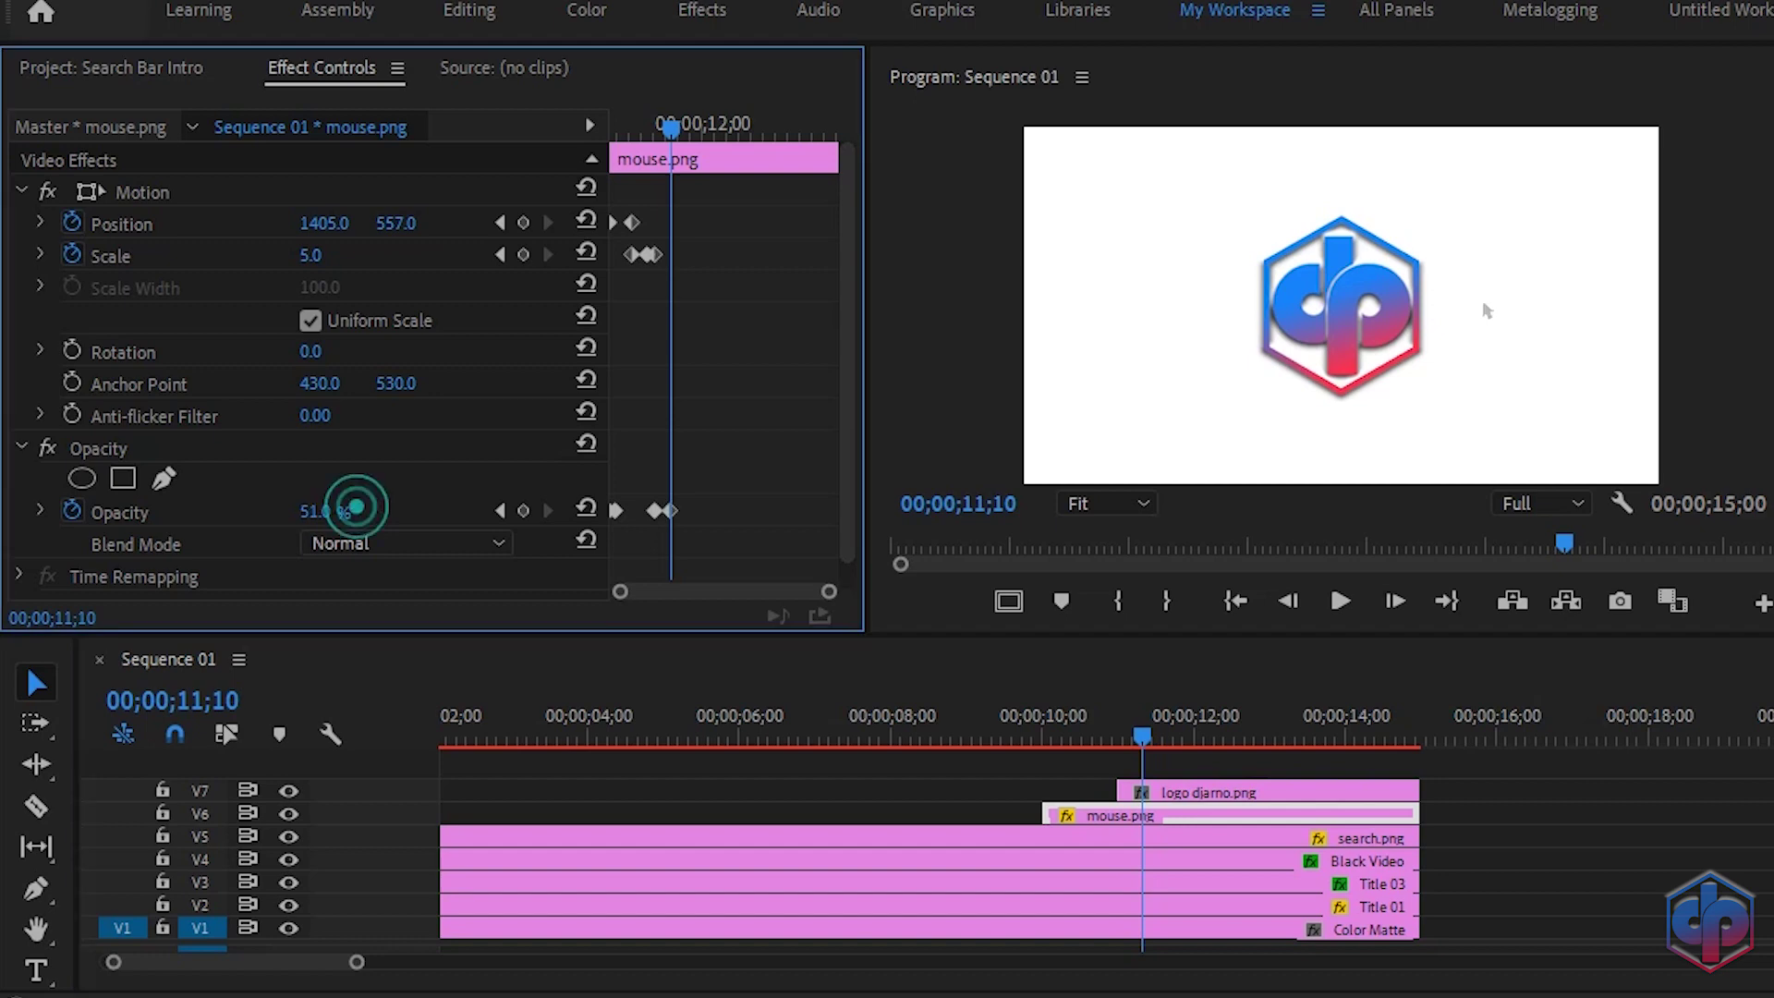
# - Play back the section from before the pointer's entrance to about 00;00;12;02 to check the search bar's fade-out
pyautogui.click(965, 698)
pyautogui.press('space')
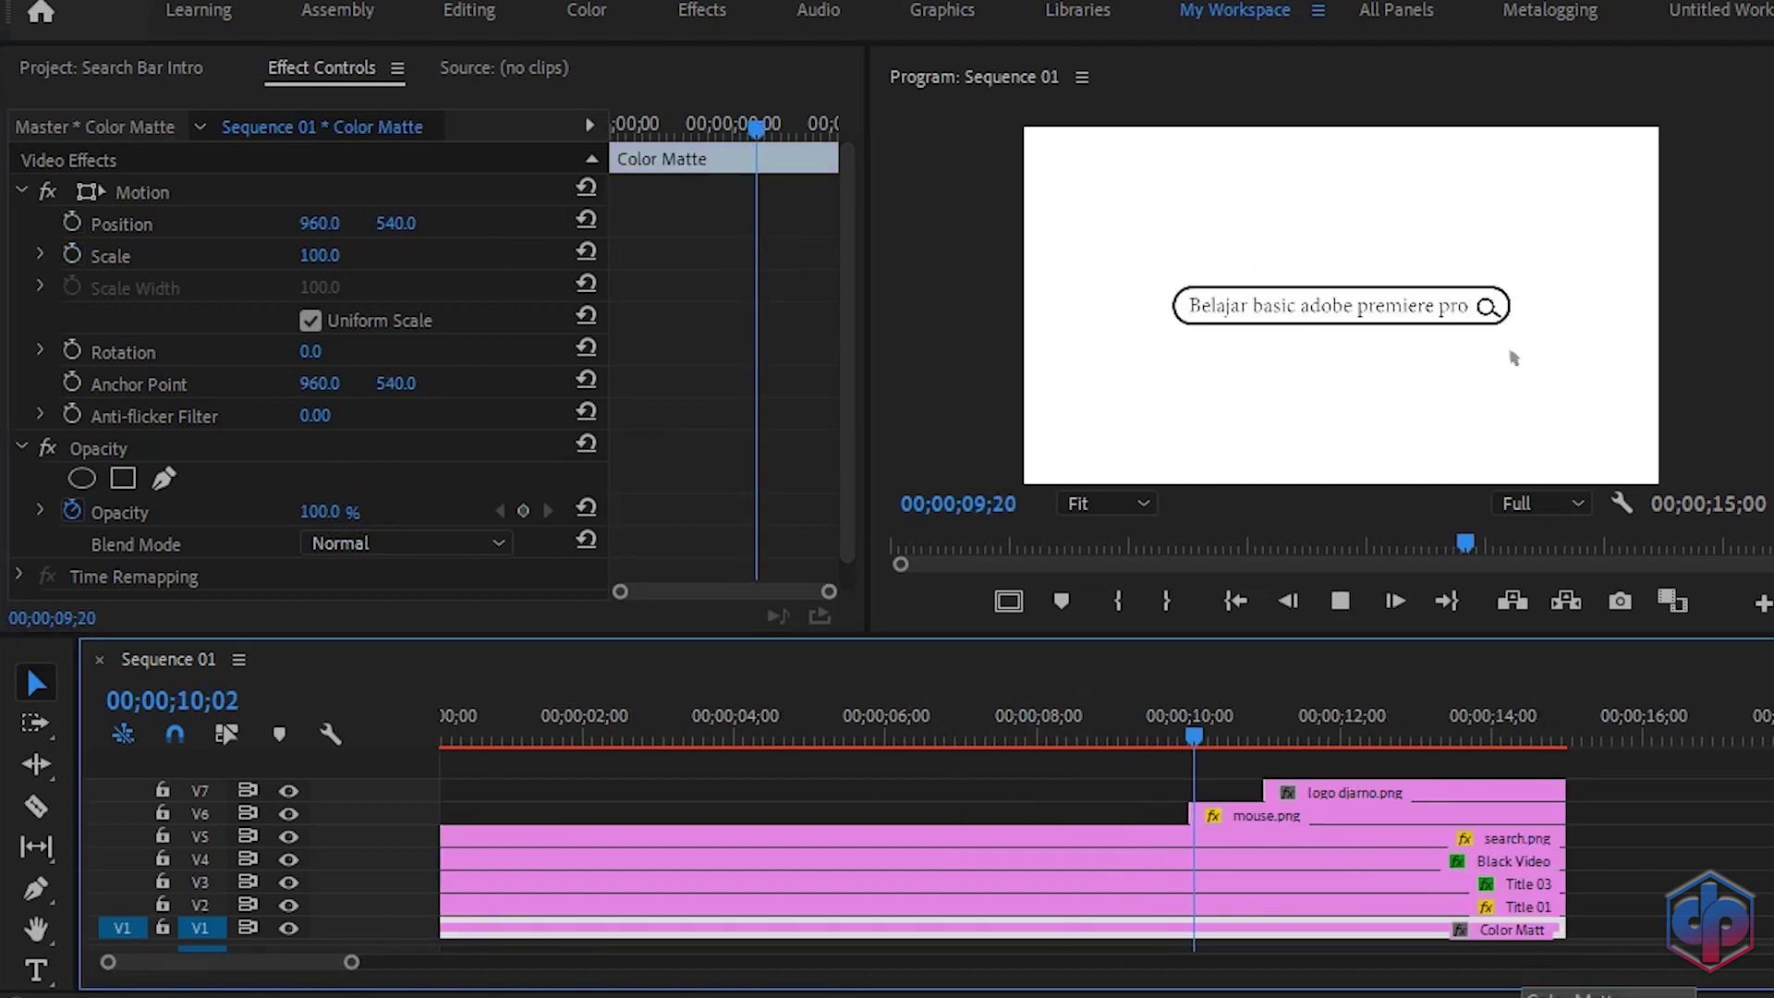
pyautogui.press('space')
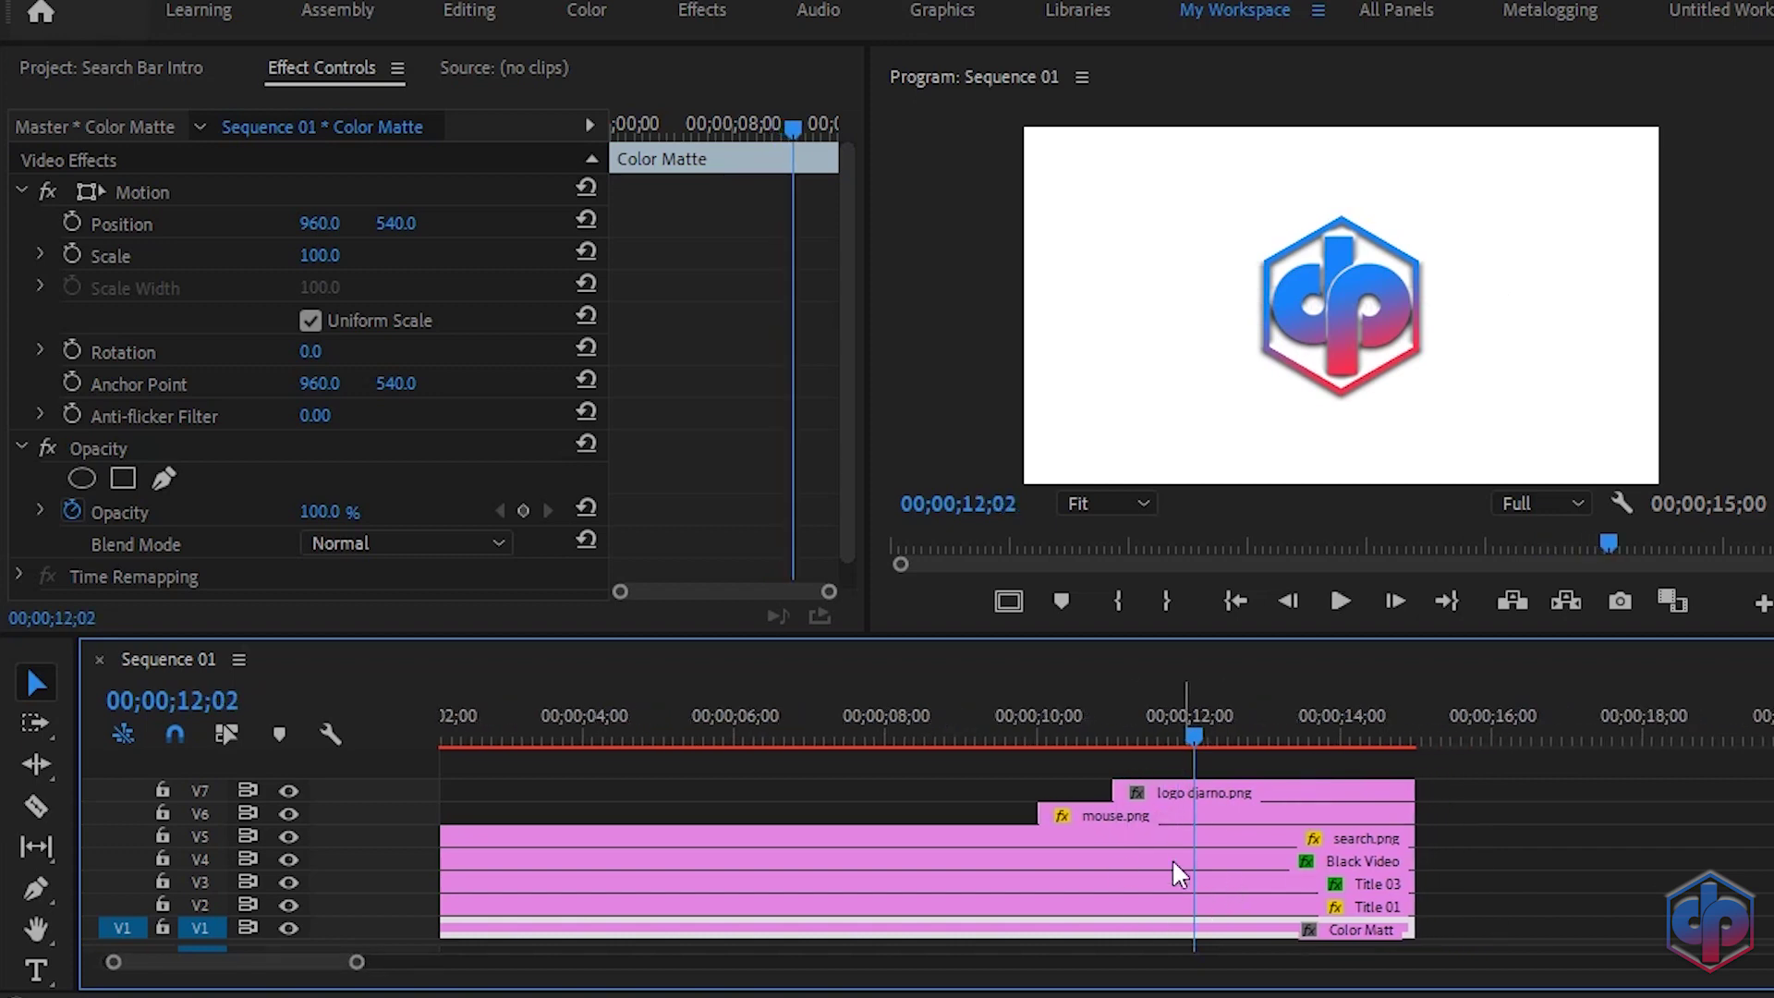
# - Find the Gaussian Blur video effect and apply it to the logo clip on V7
pyautogui.click(1206, 793)
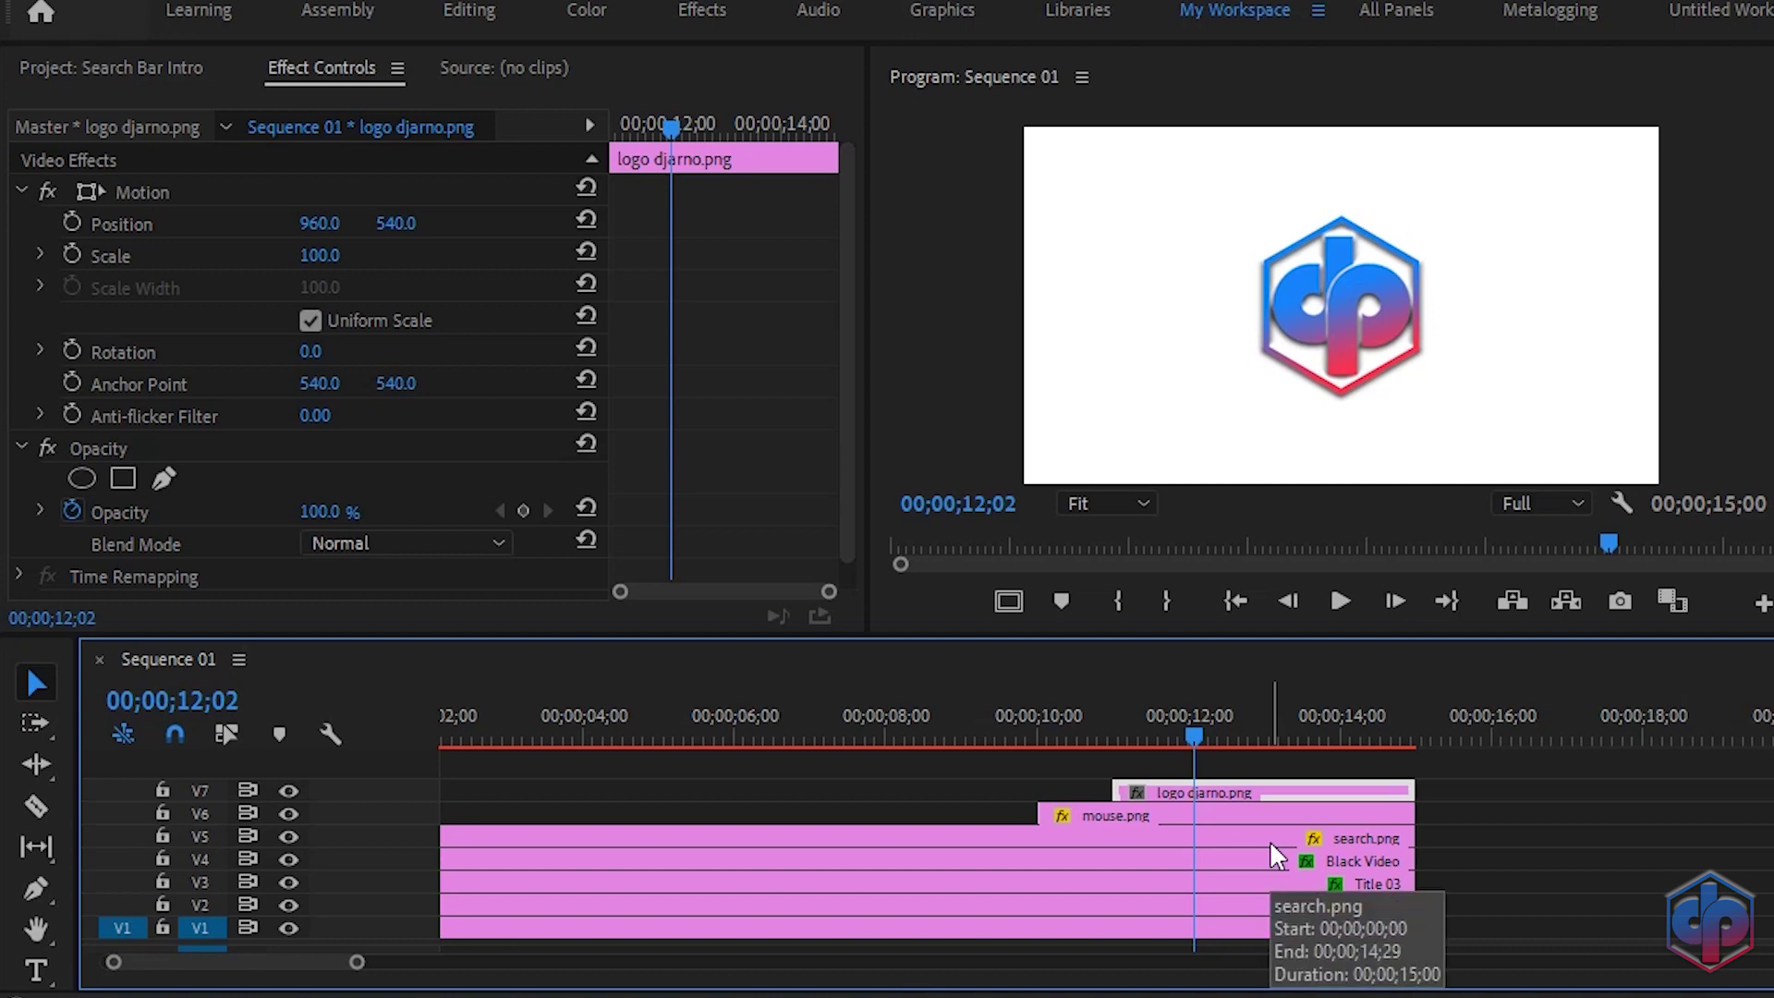
pyautogui.moveTo(1628, 112); pyautogui.dragTo(1500, 134)
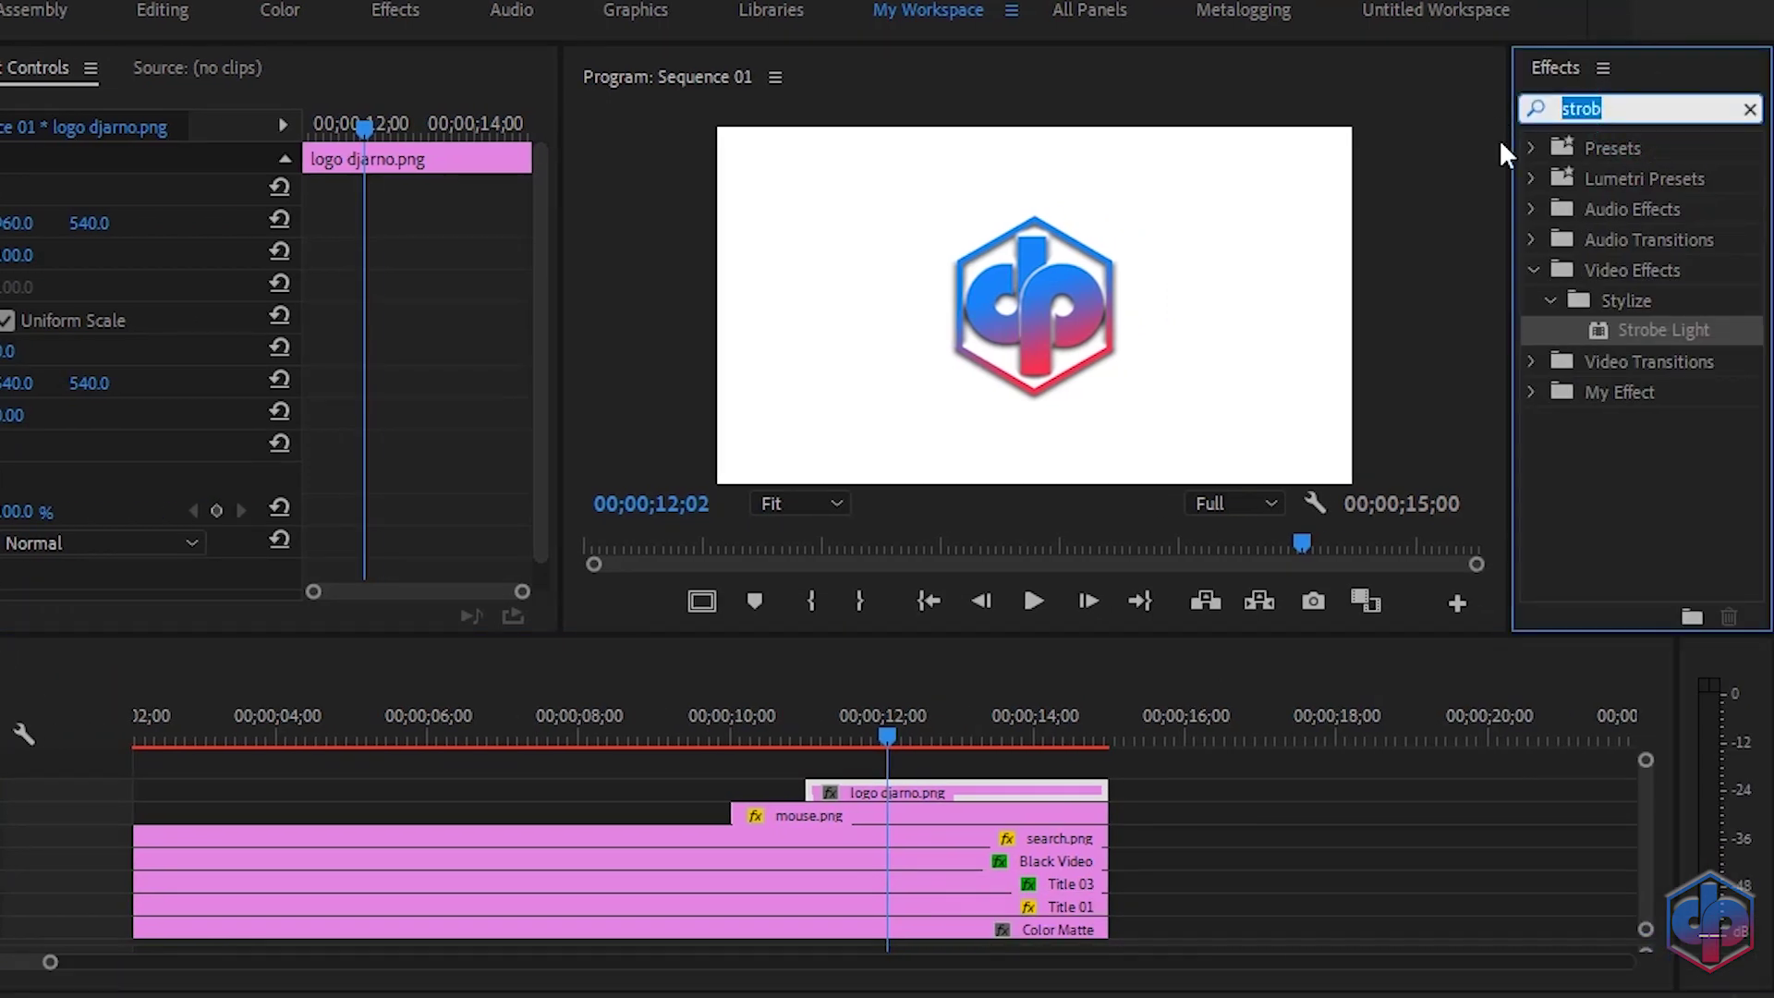
pyautogui.write('gaus')
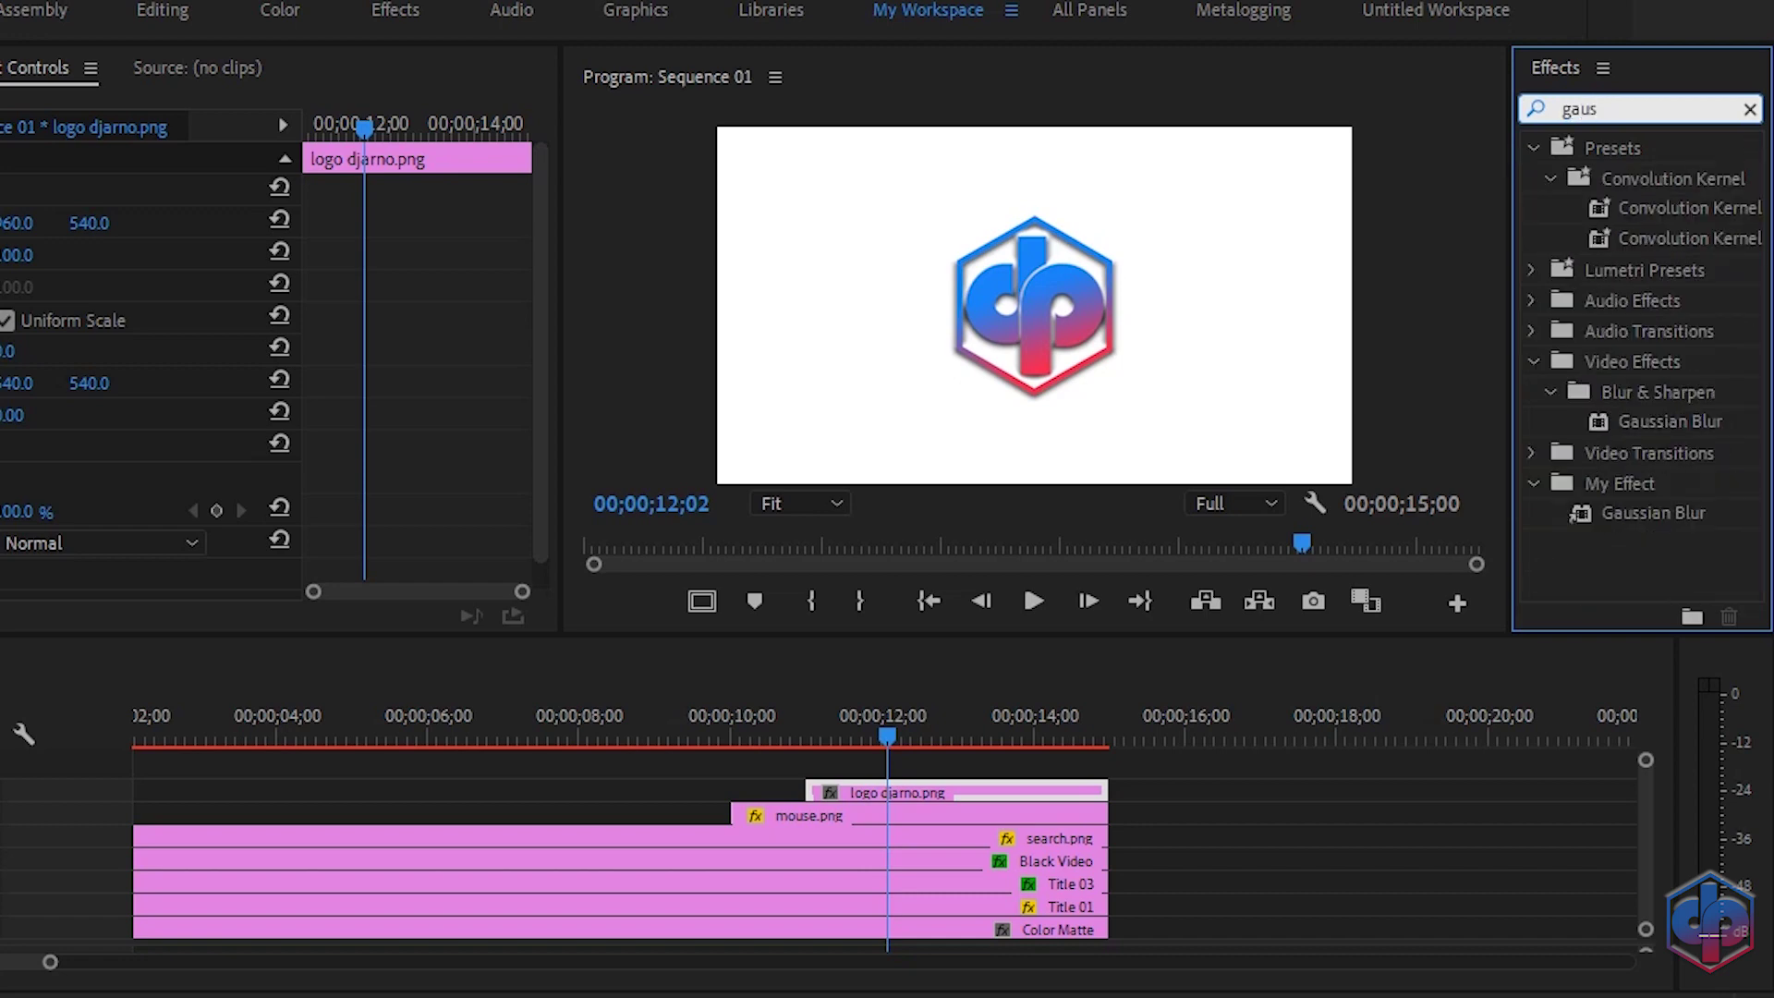
pyautogui.click(1629, 418)
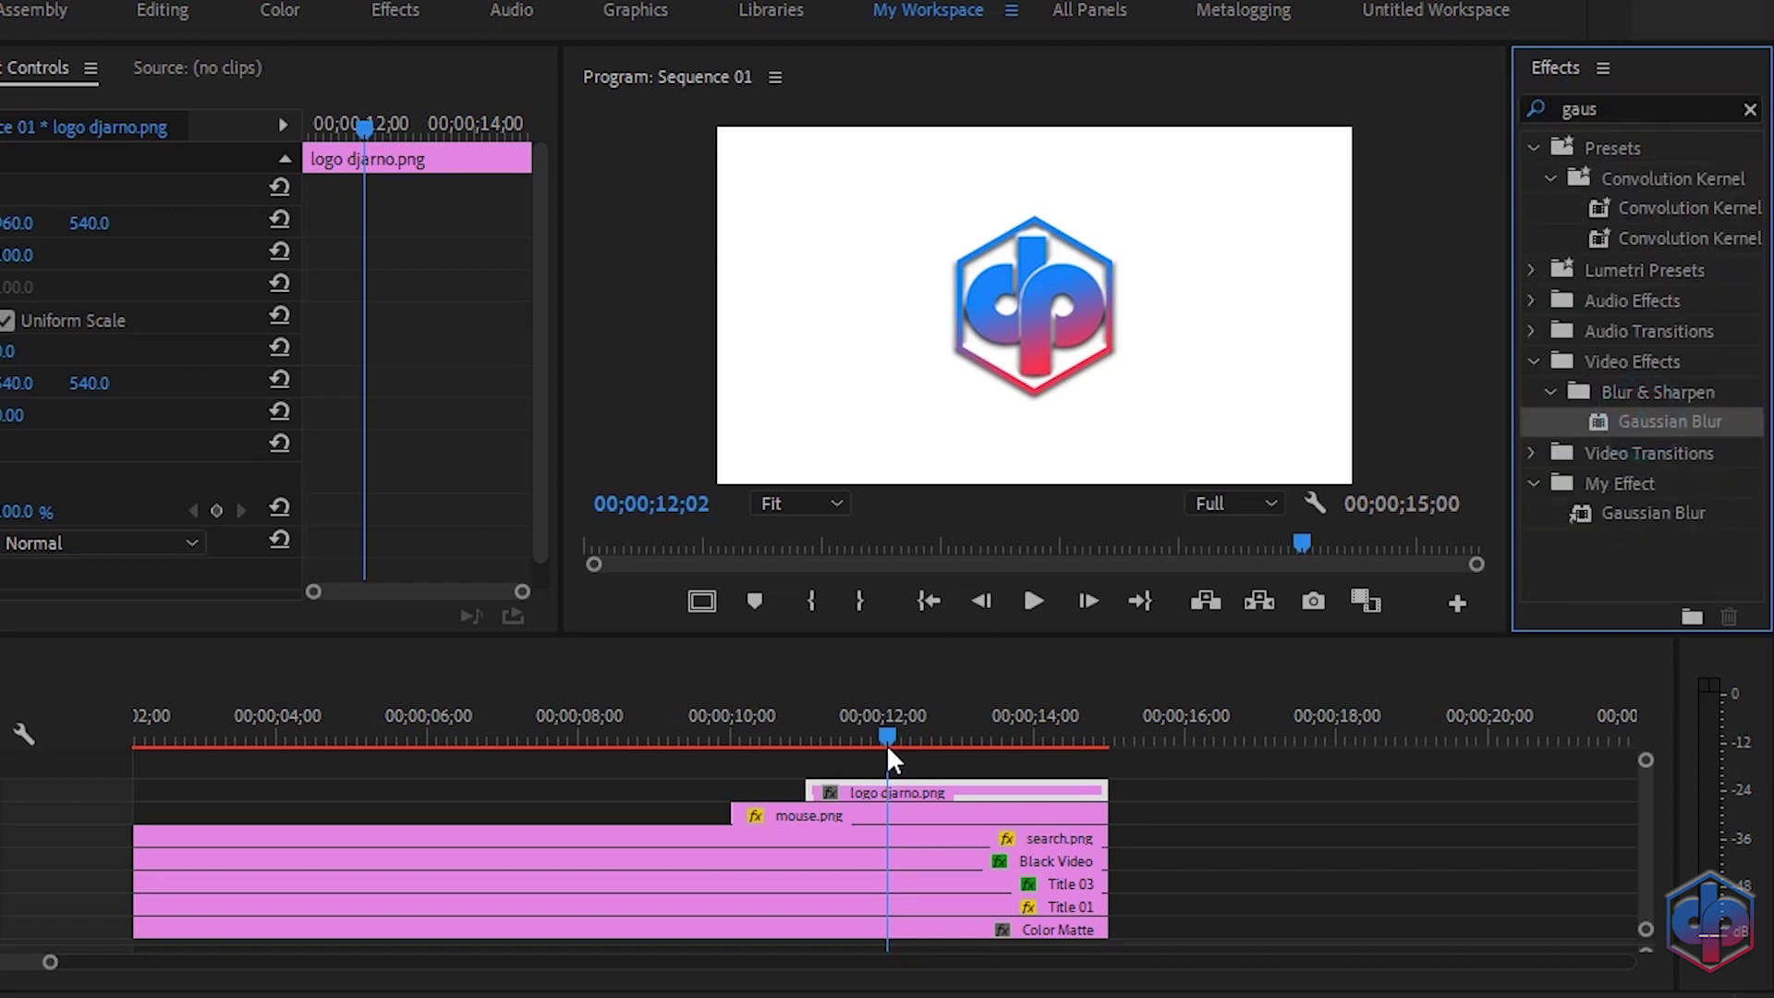
pyautogui.click(908, 792)
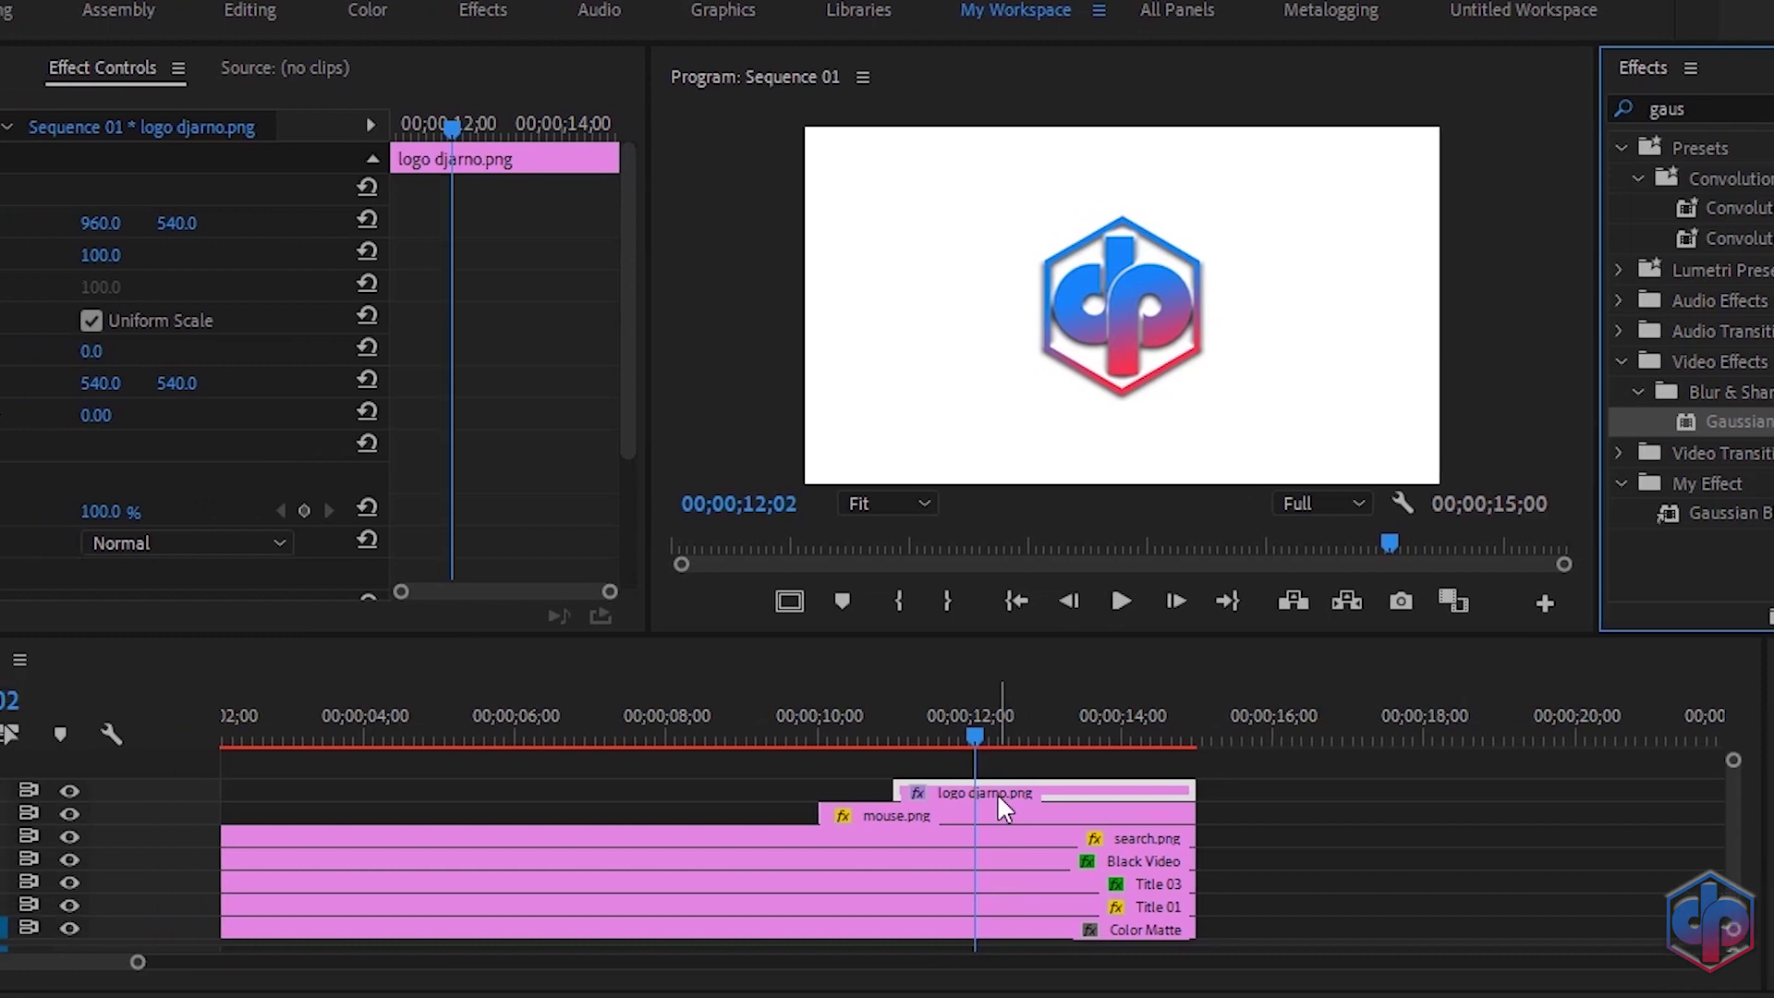
# - Add Scale and Blurriness keyframes to the logo clip at 00;00;11;10, and enable Repeat Edge Pixels for its Gaussian Blur
pyautogui.moveTo(674, 131); pyautogui.dragTo(492, 108)
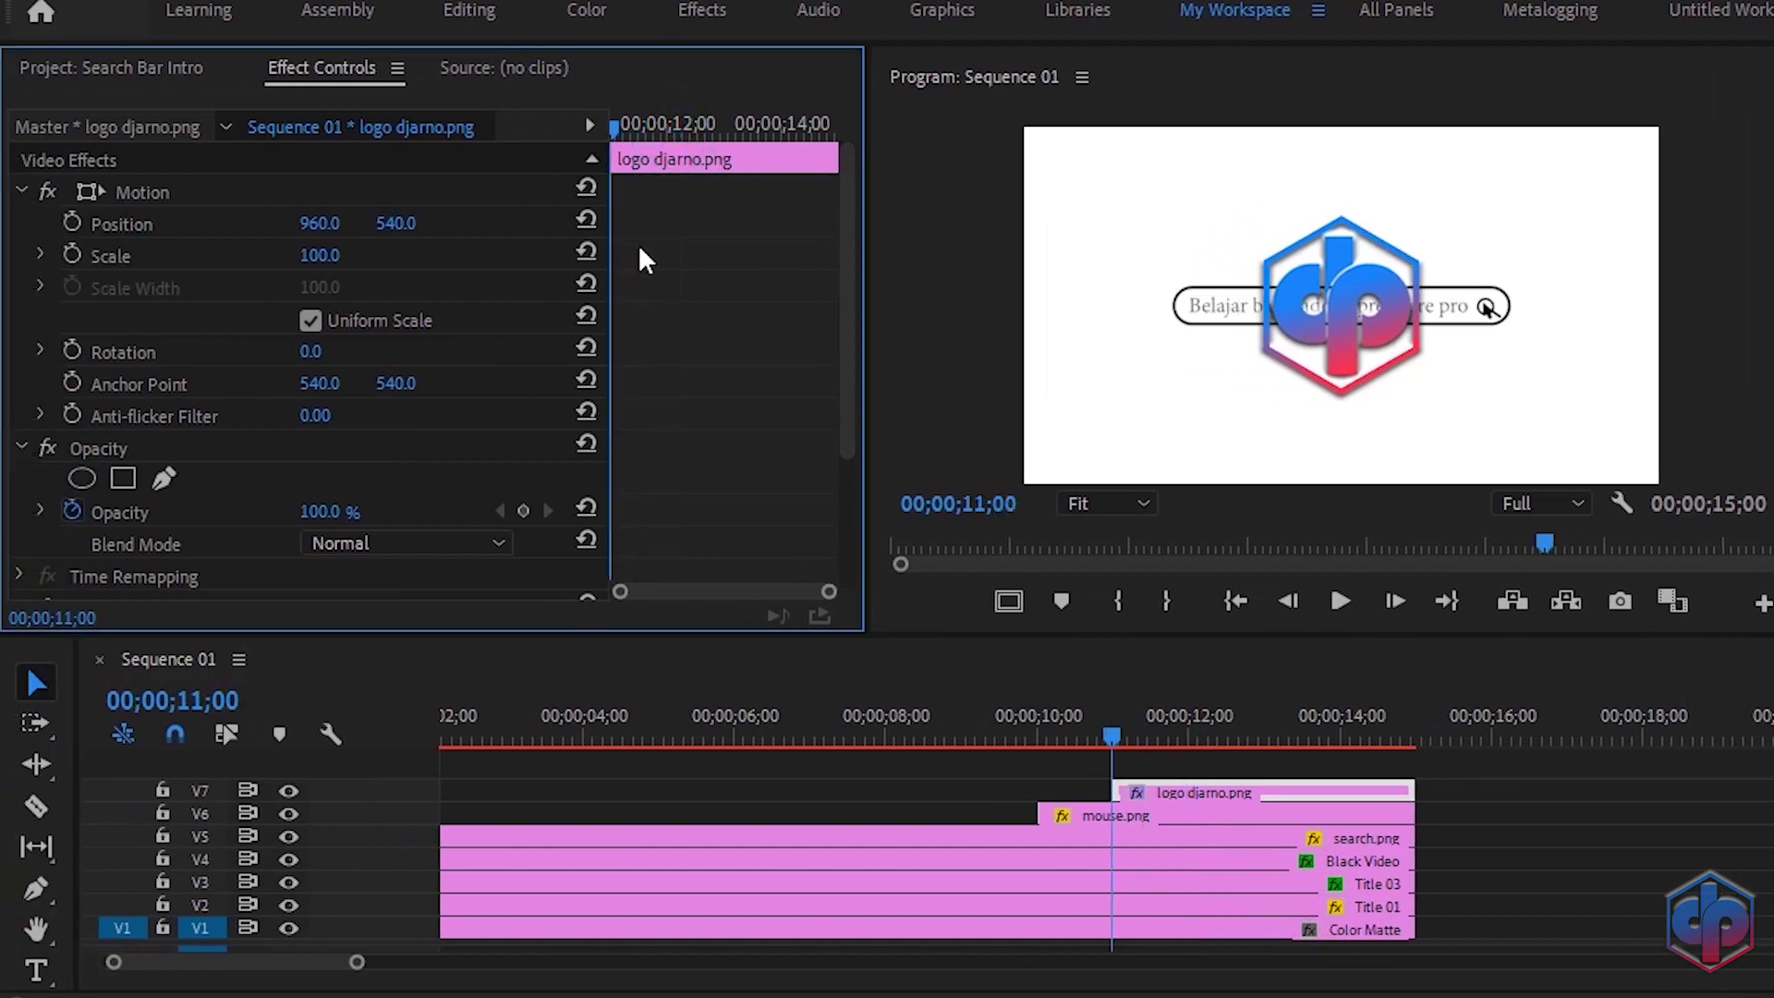
pyautogui.hotkey('shift', 'Right')
pyautogui.hotkey('shift', 'Right')
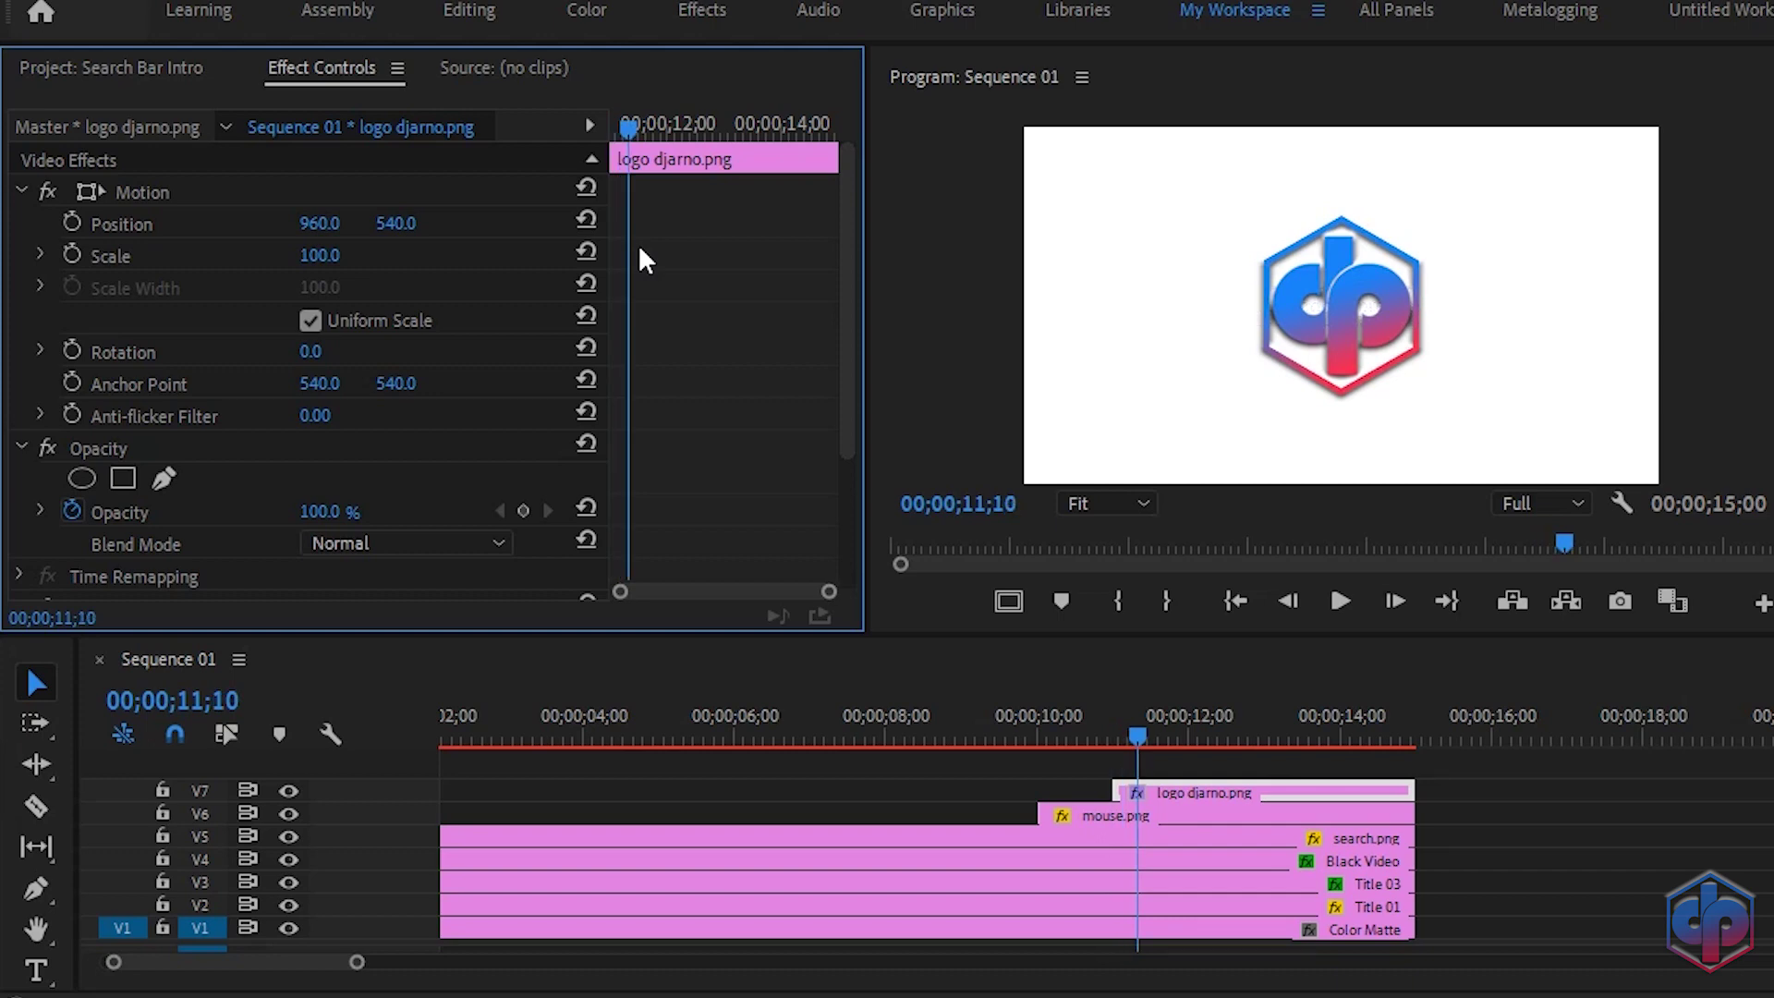
pyautogui.click(70, 251)
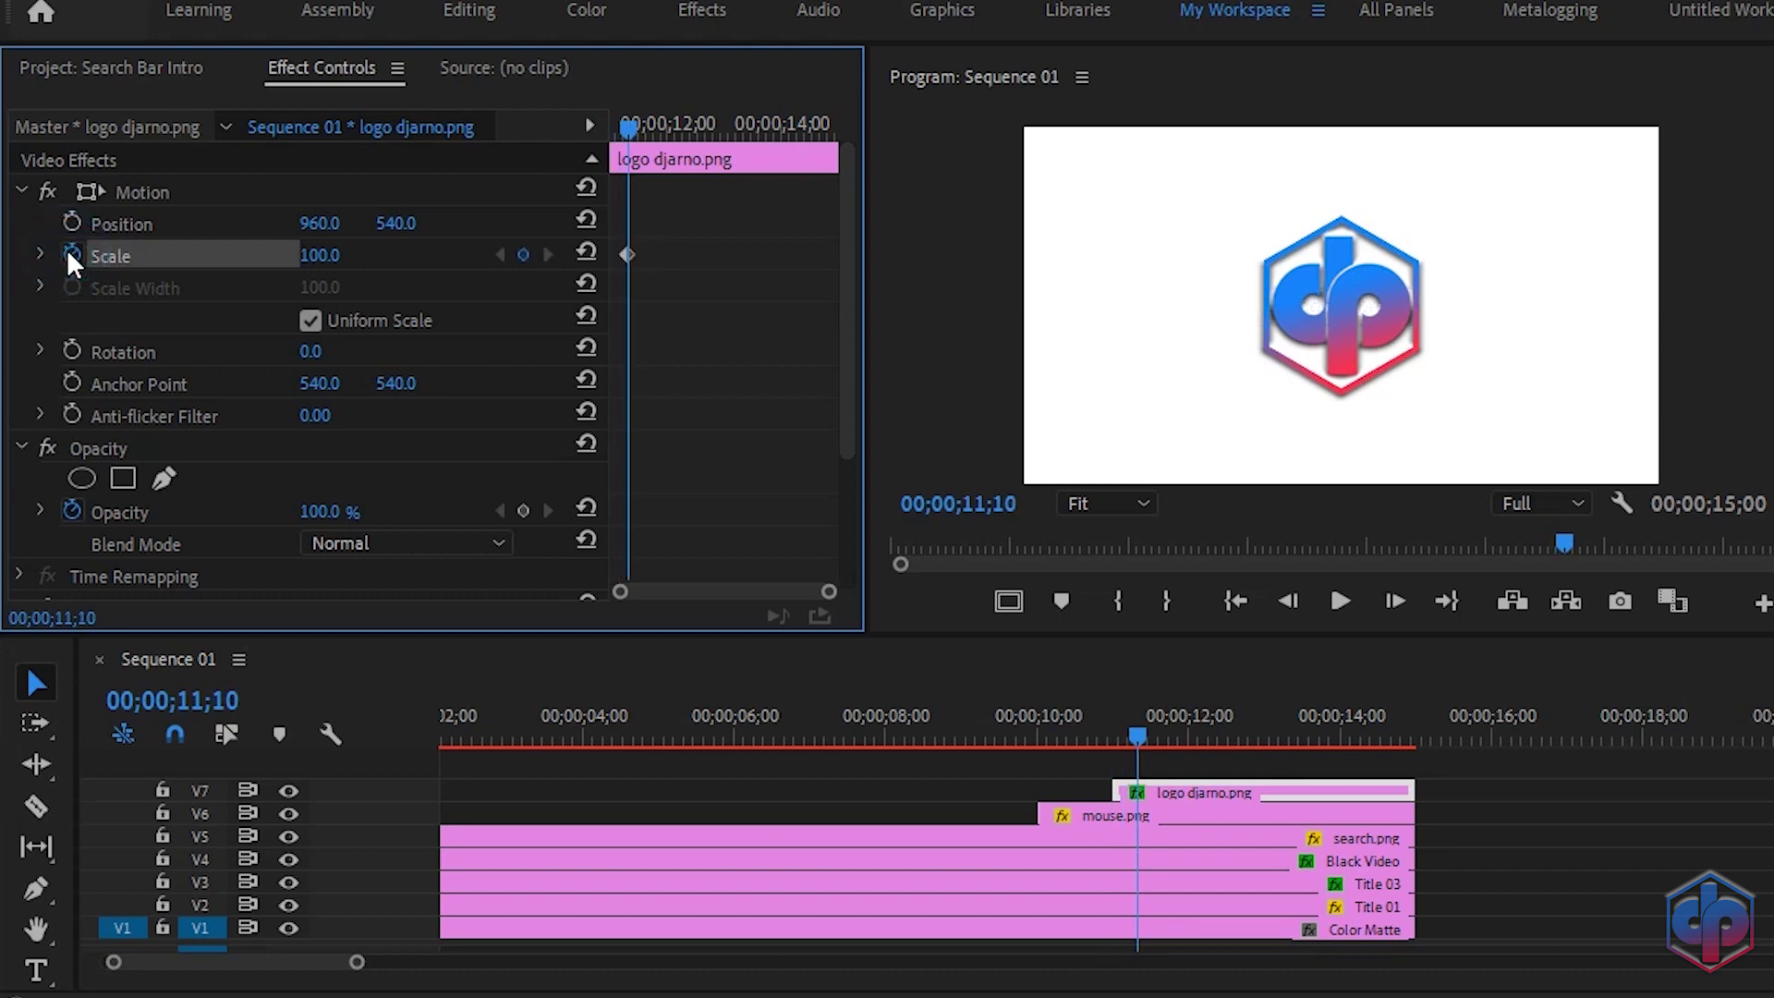
pyautogui.scroll(-4, 700, 348)
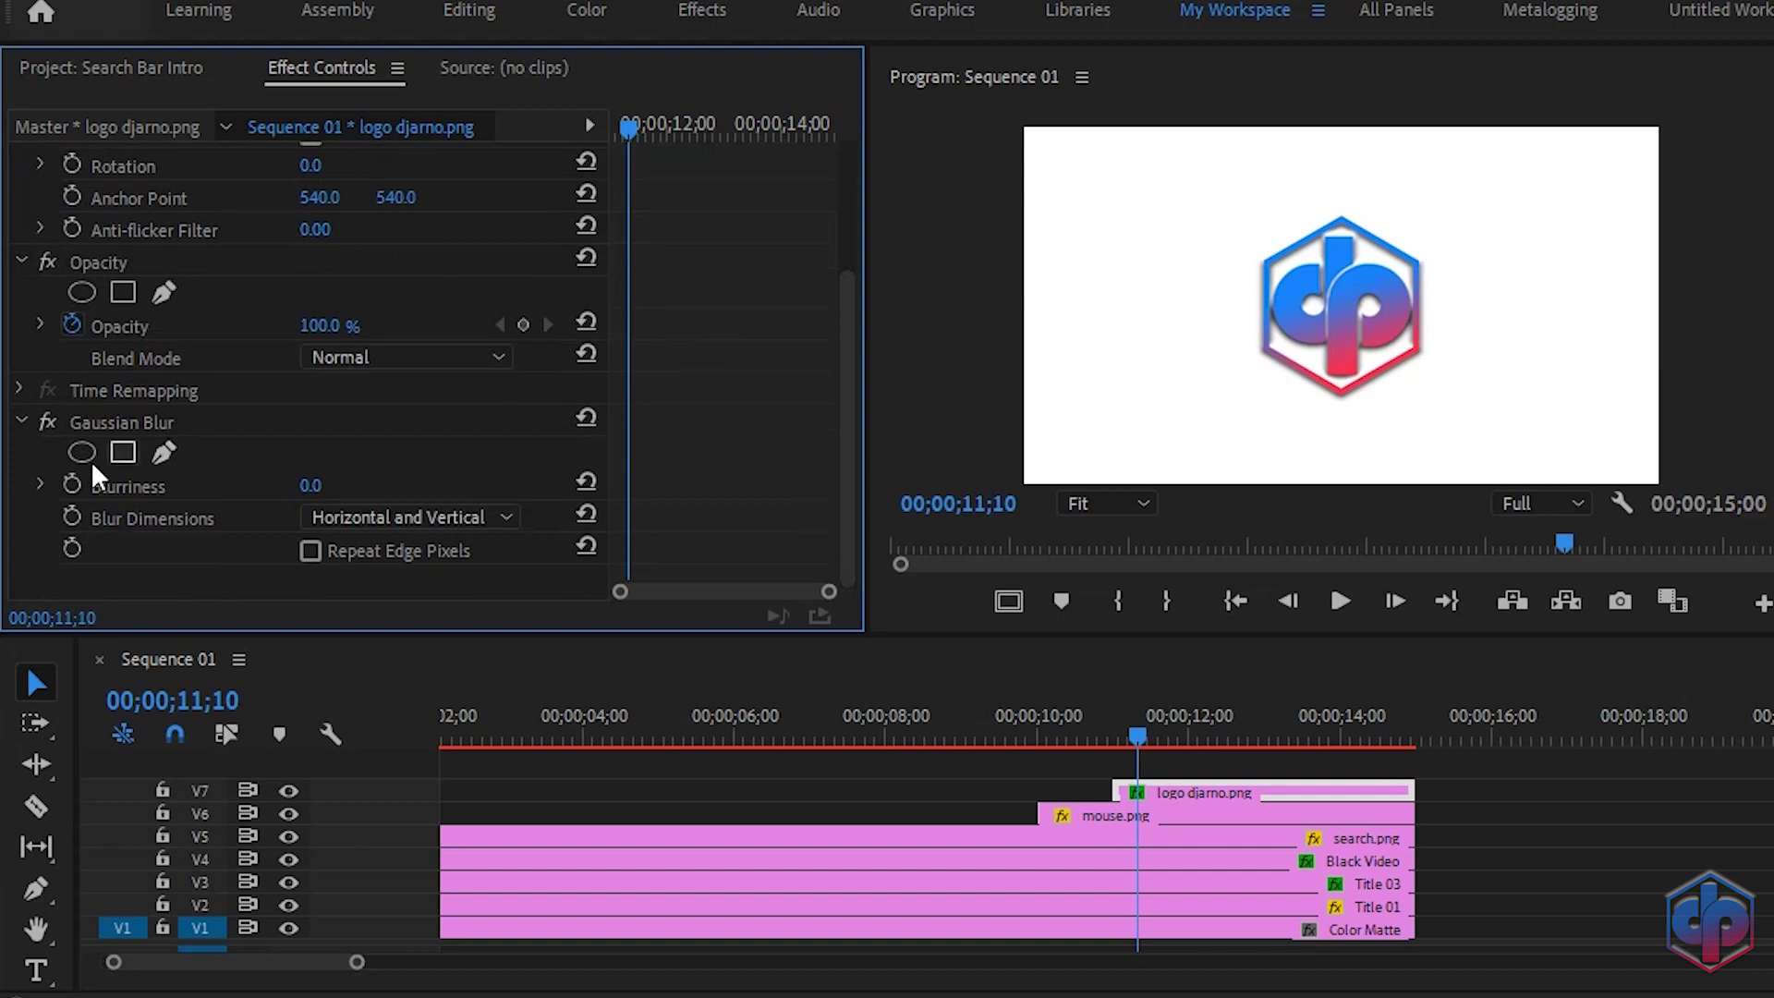
pyautogui.click(70, 484)
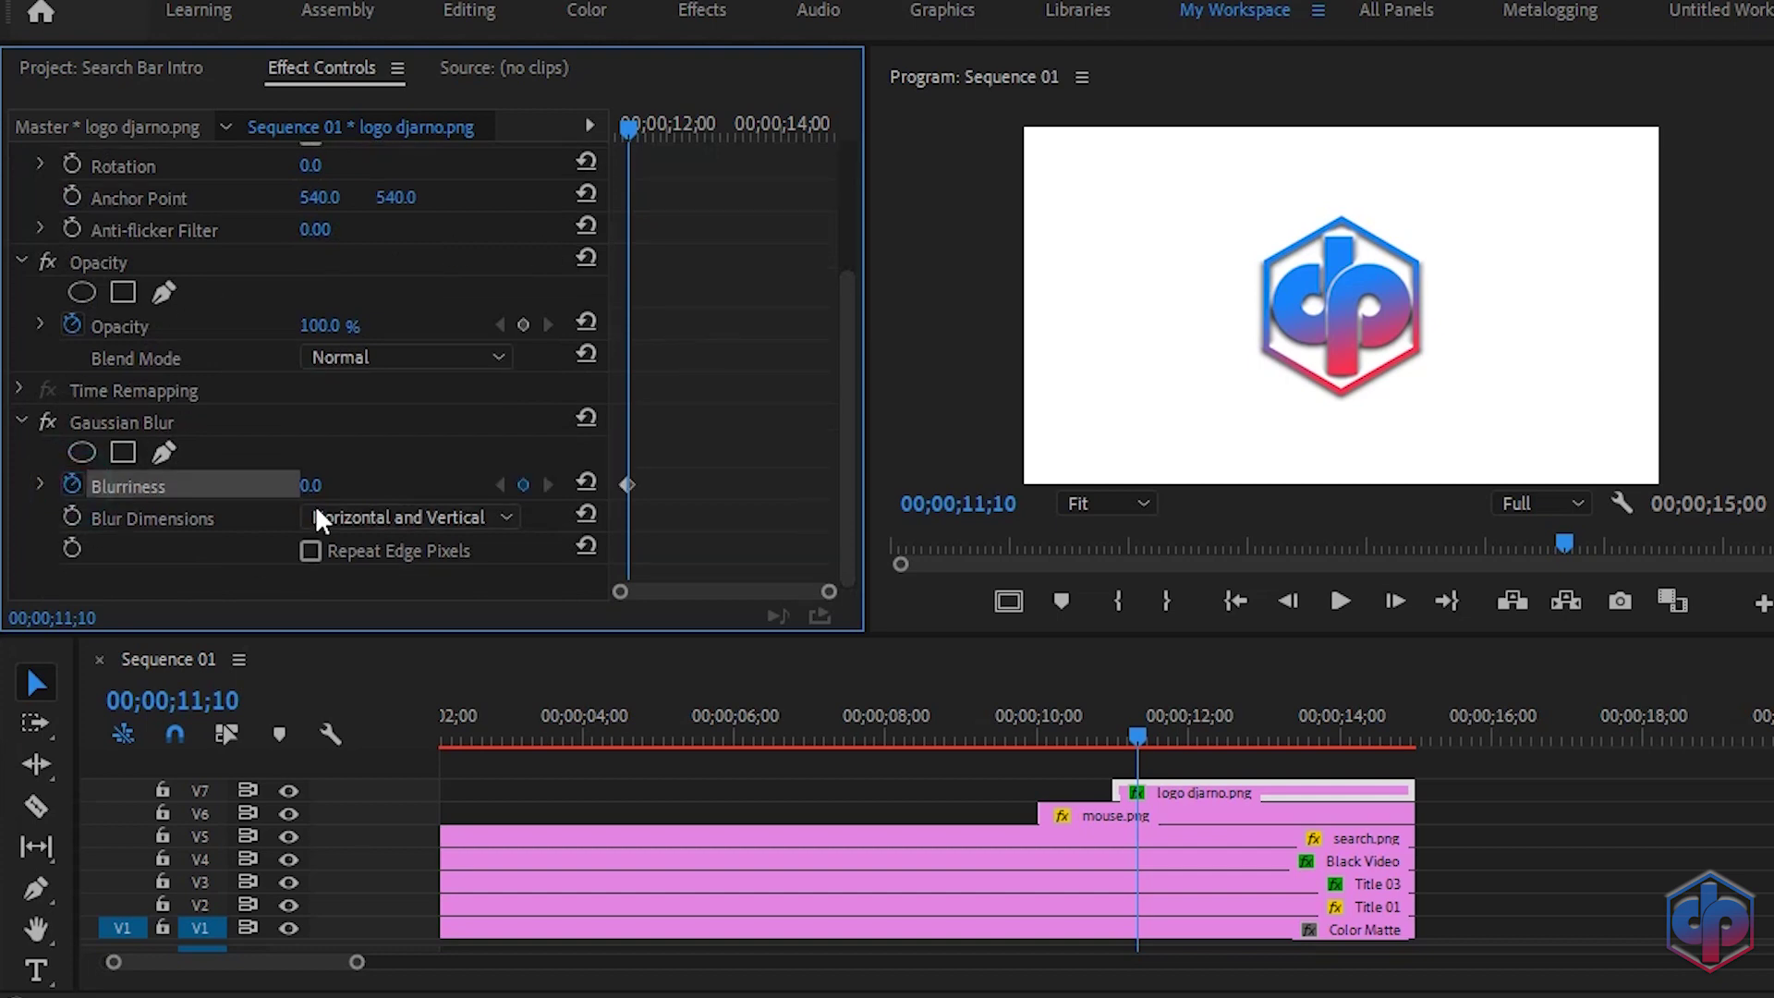
pyautogui.click(310, 550)
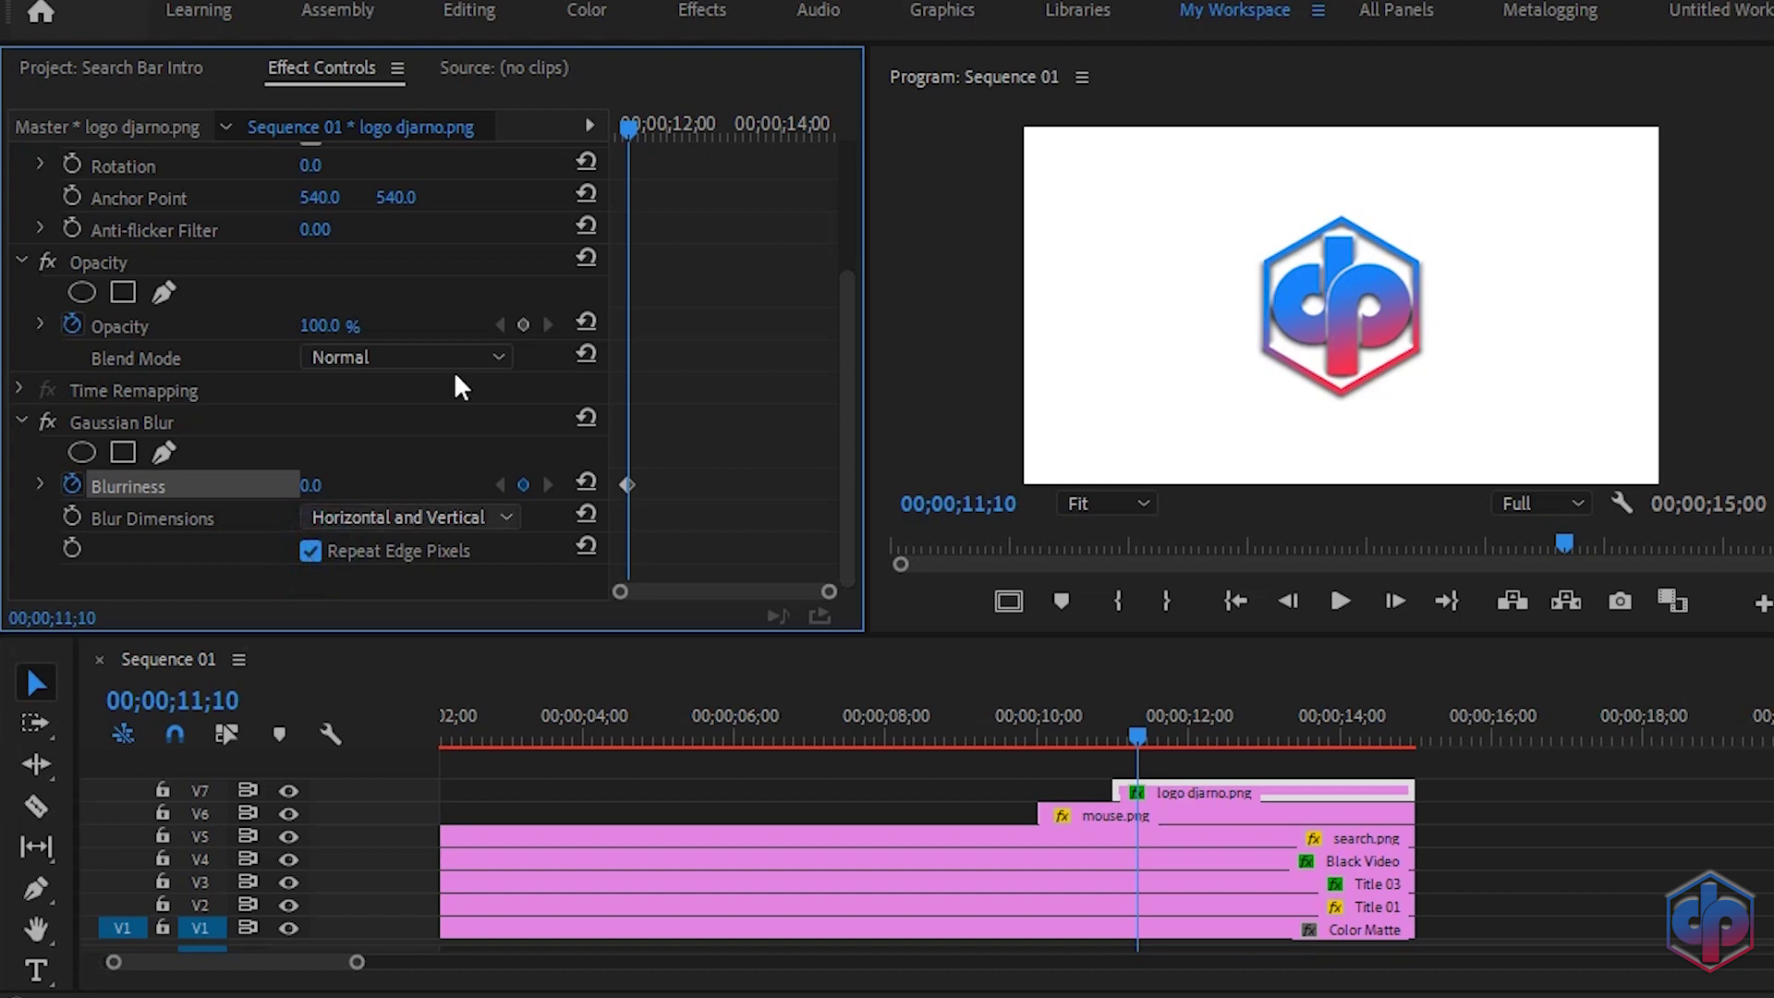
# - Set the logo clip's Gaussian Blur blurriness to 50 at the clip's start, 00;00;11;00
pyautogui.moveTo(632, 126); pyautogui.dragTo(496, 143)
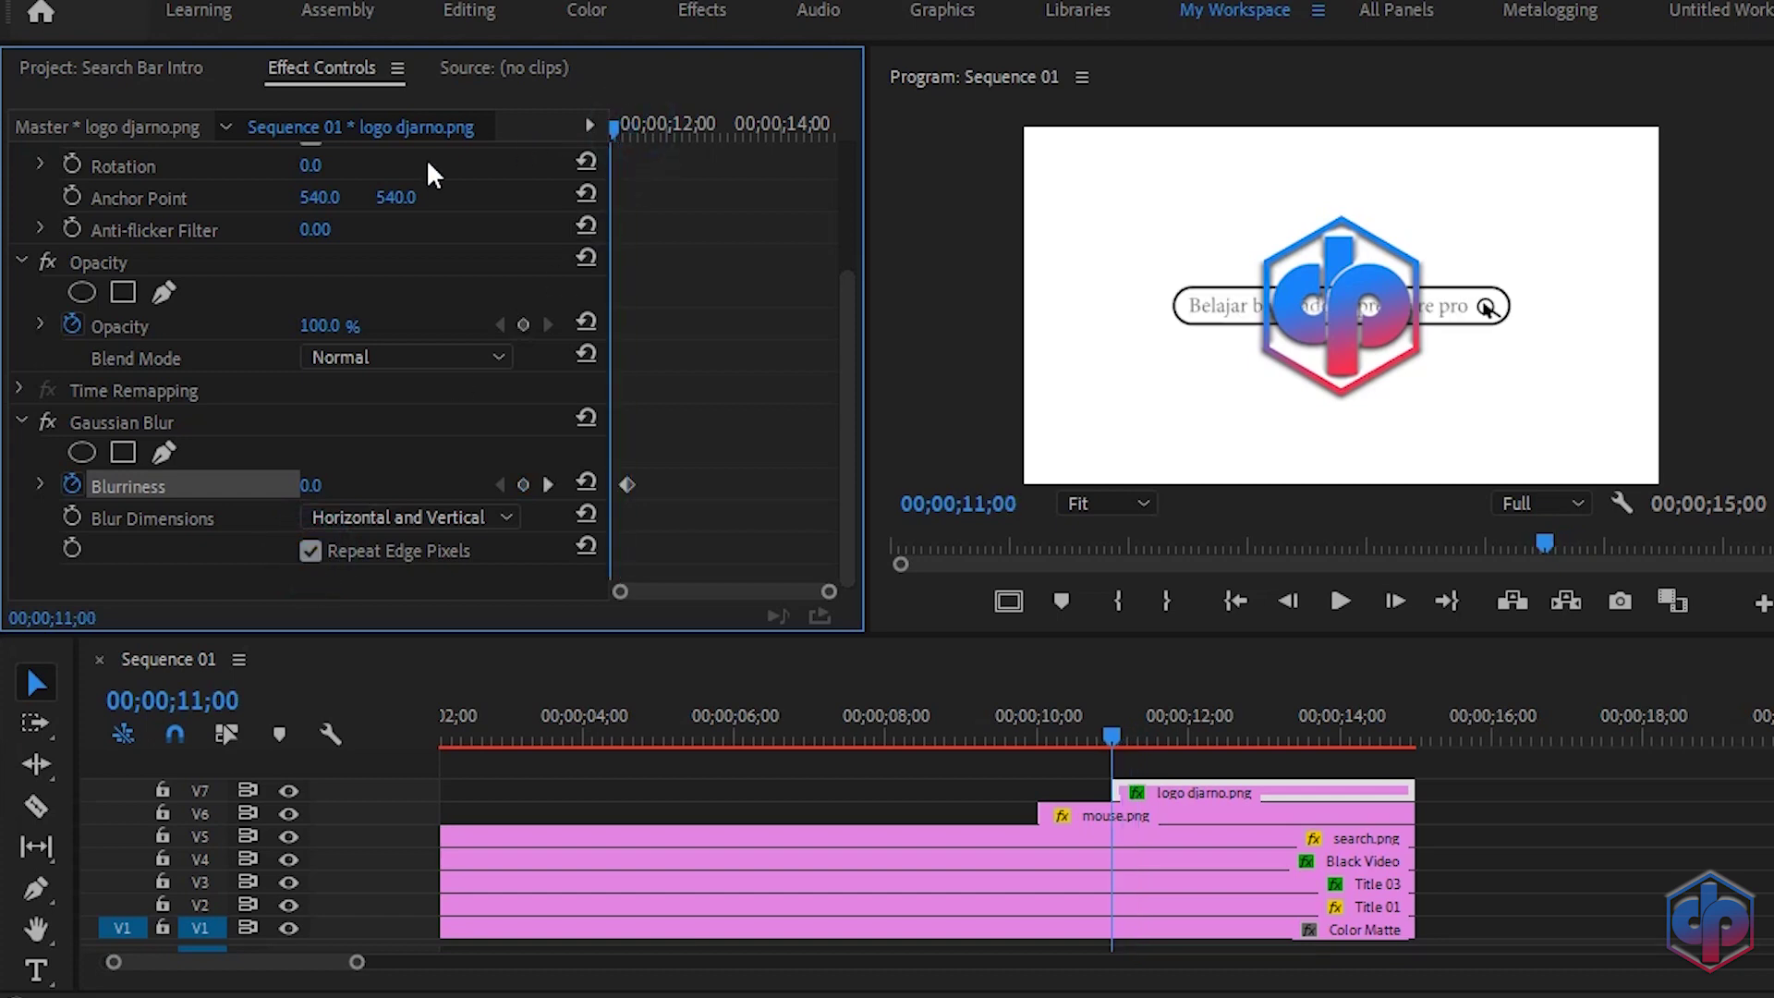
pyautogui.click(314, 485)
pyautogui.write('50')
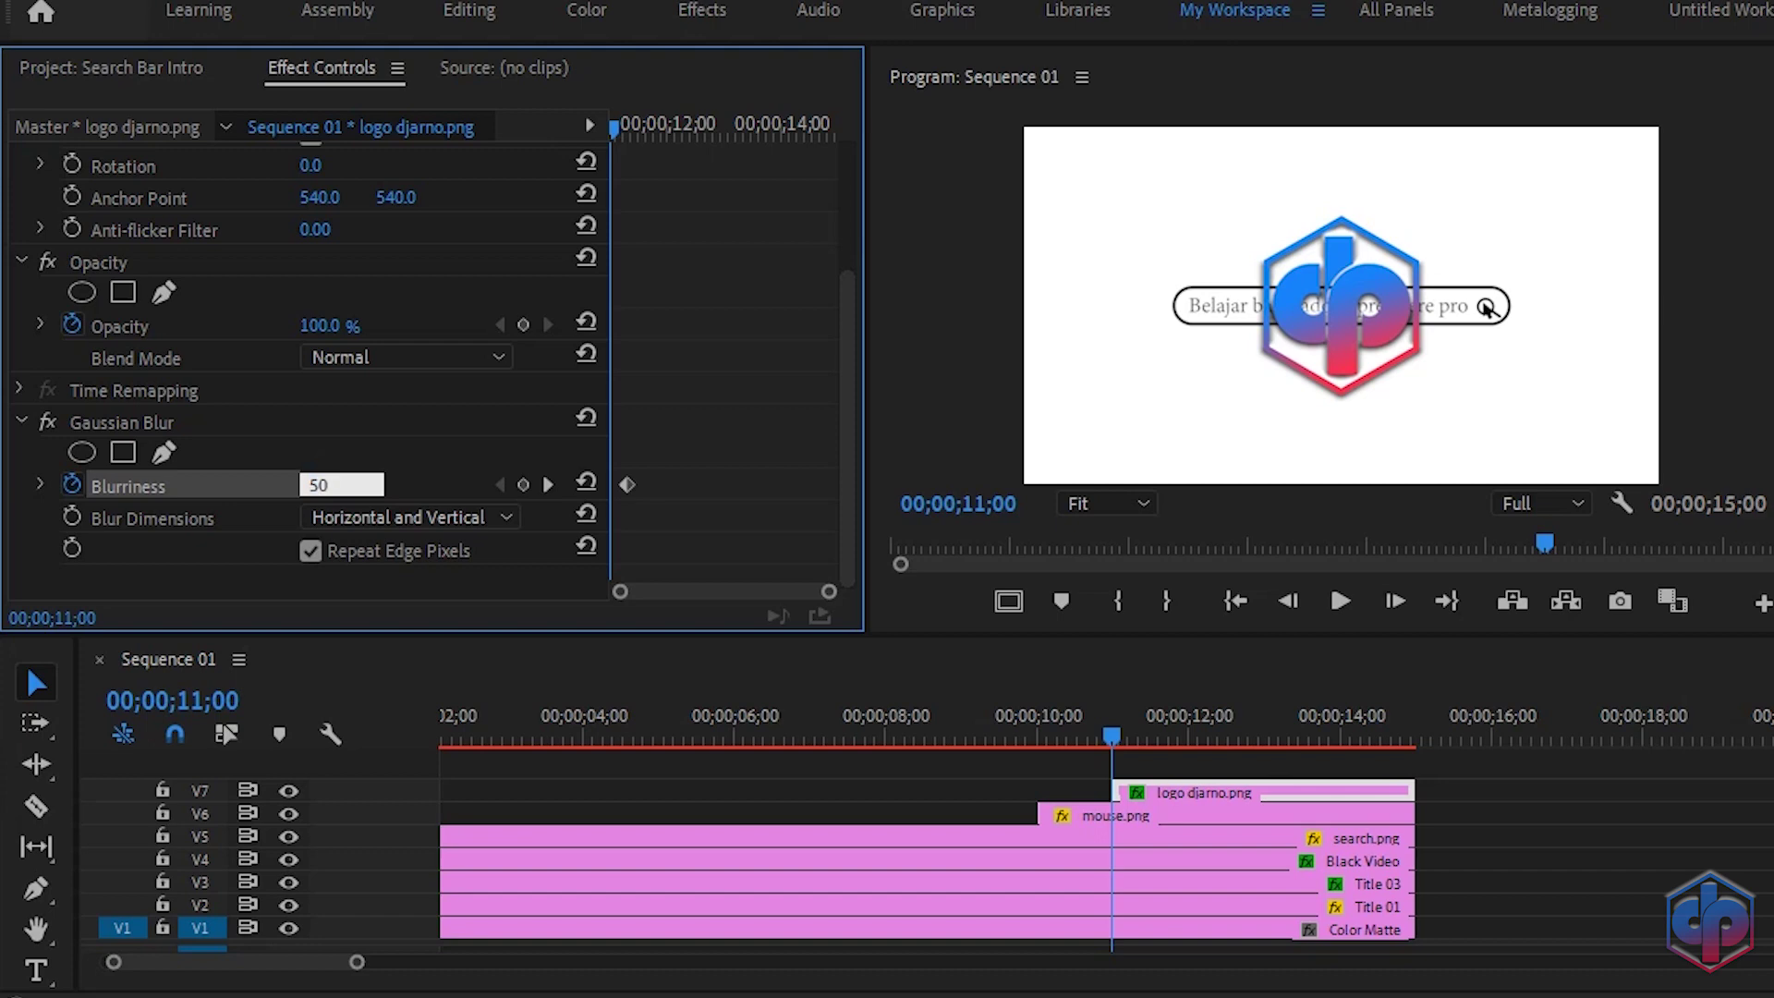
pyautogui.press('Return')
# - Set the logo clip's scale to 110 at 00;00;11;00
pyautogui.scroll(5, 770, 413)
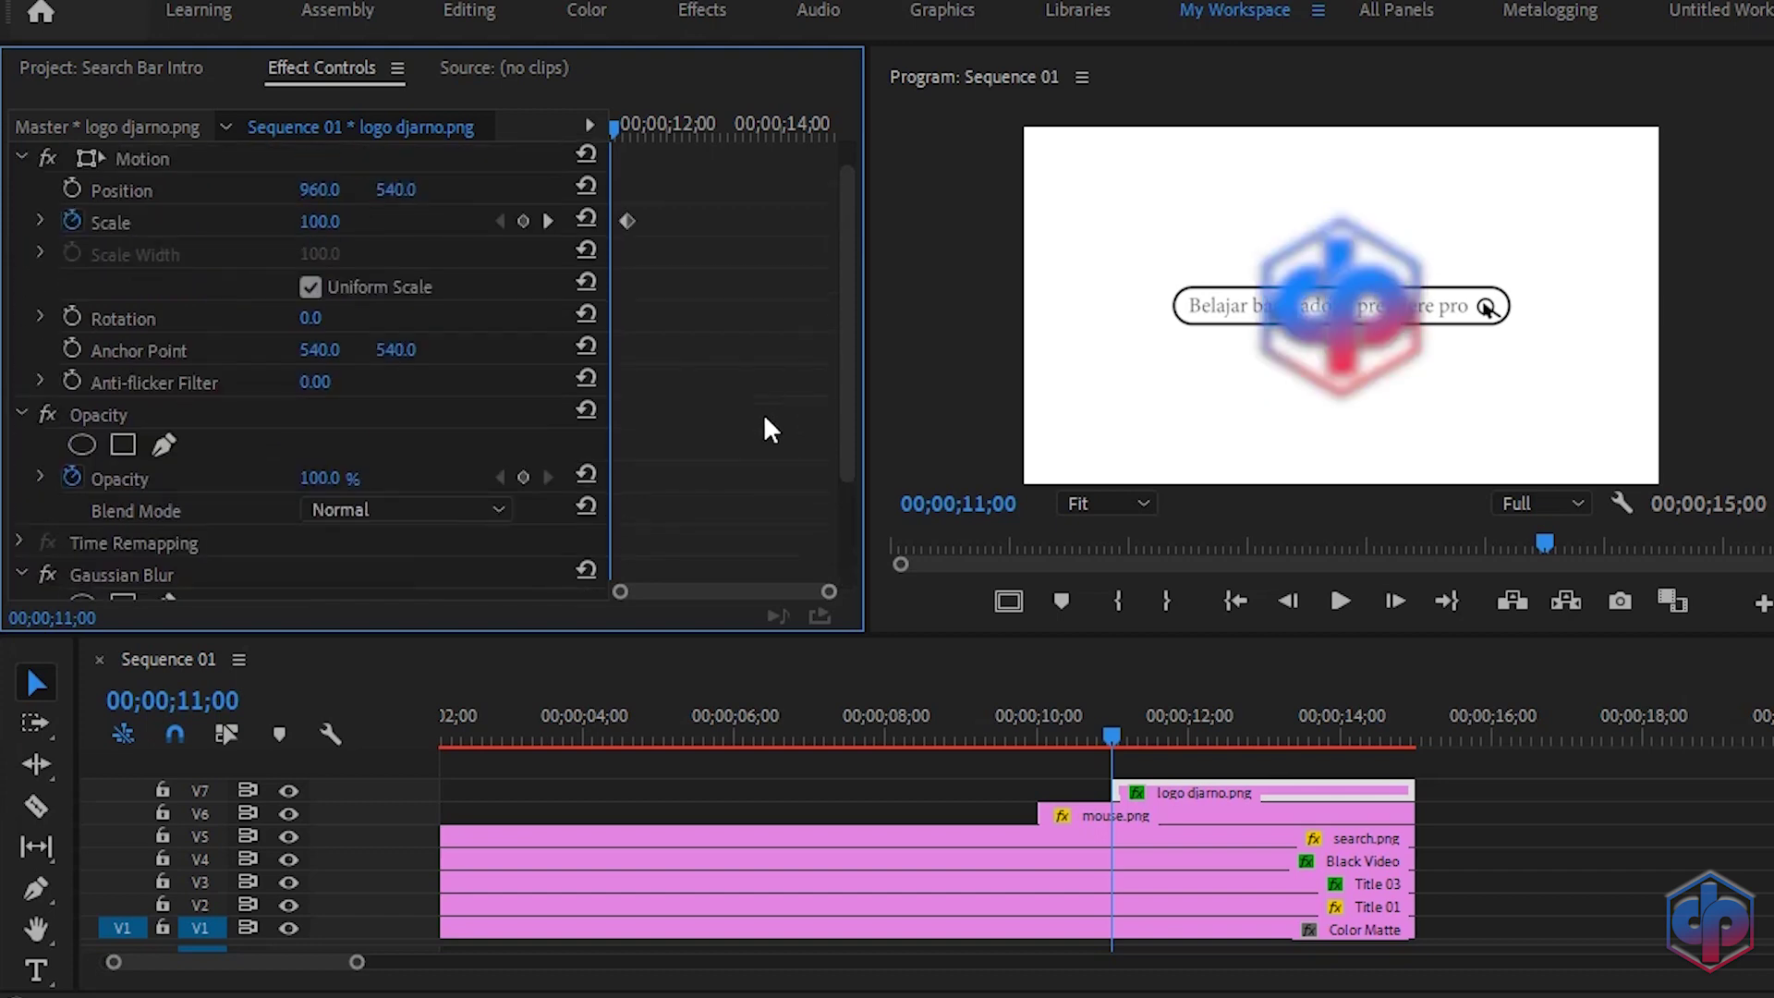
pyautogui.scroll(1, 763, 430)
pyautogui.click(316, 256)
pyautogui.press('BackSpace')
pyautogui.write('110')
pyautogui.press('BackSpace')
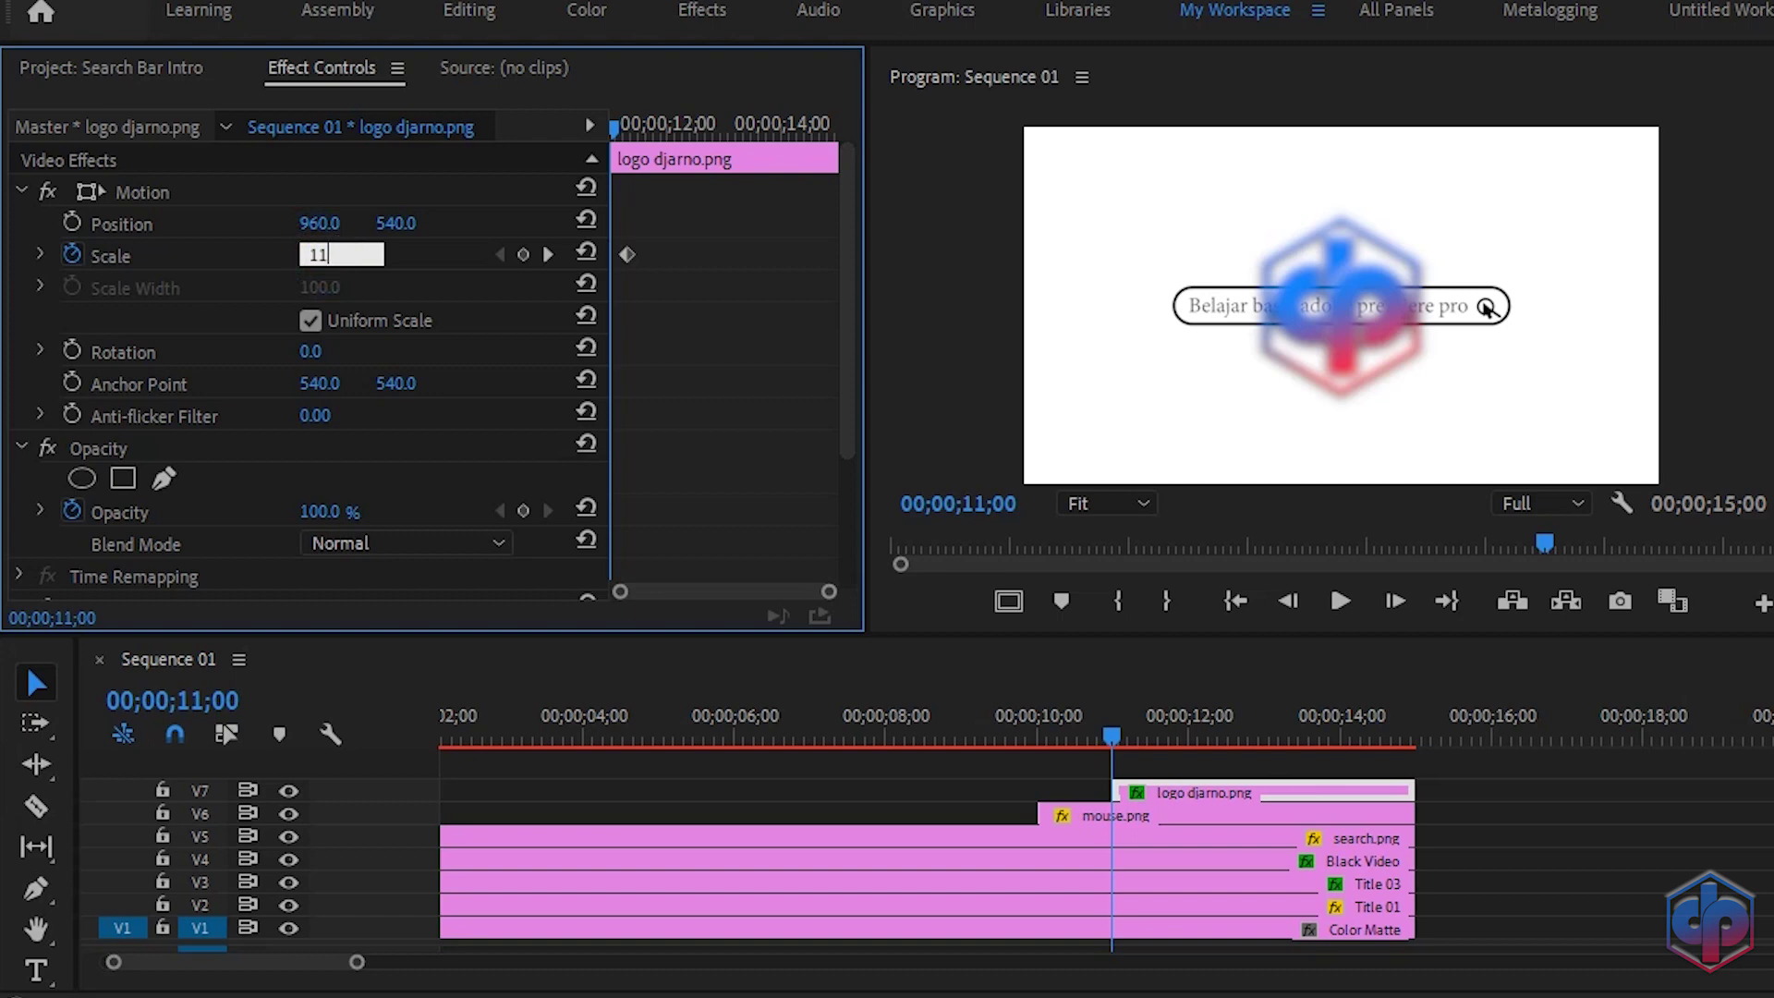
pyautogui.press('Return')
# - Play back the sequence from 00;00;09;22 to check the logo's blur and scale animation
pyautogui.click(1018, 727)
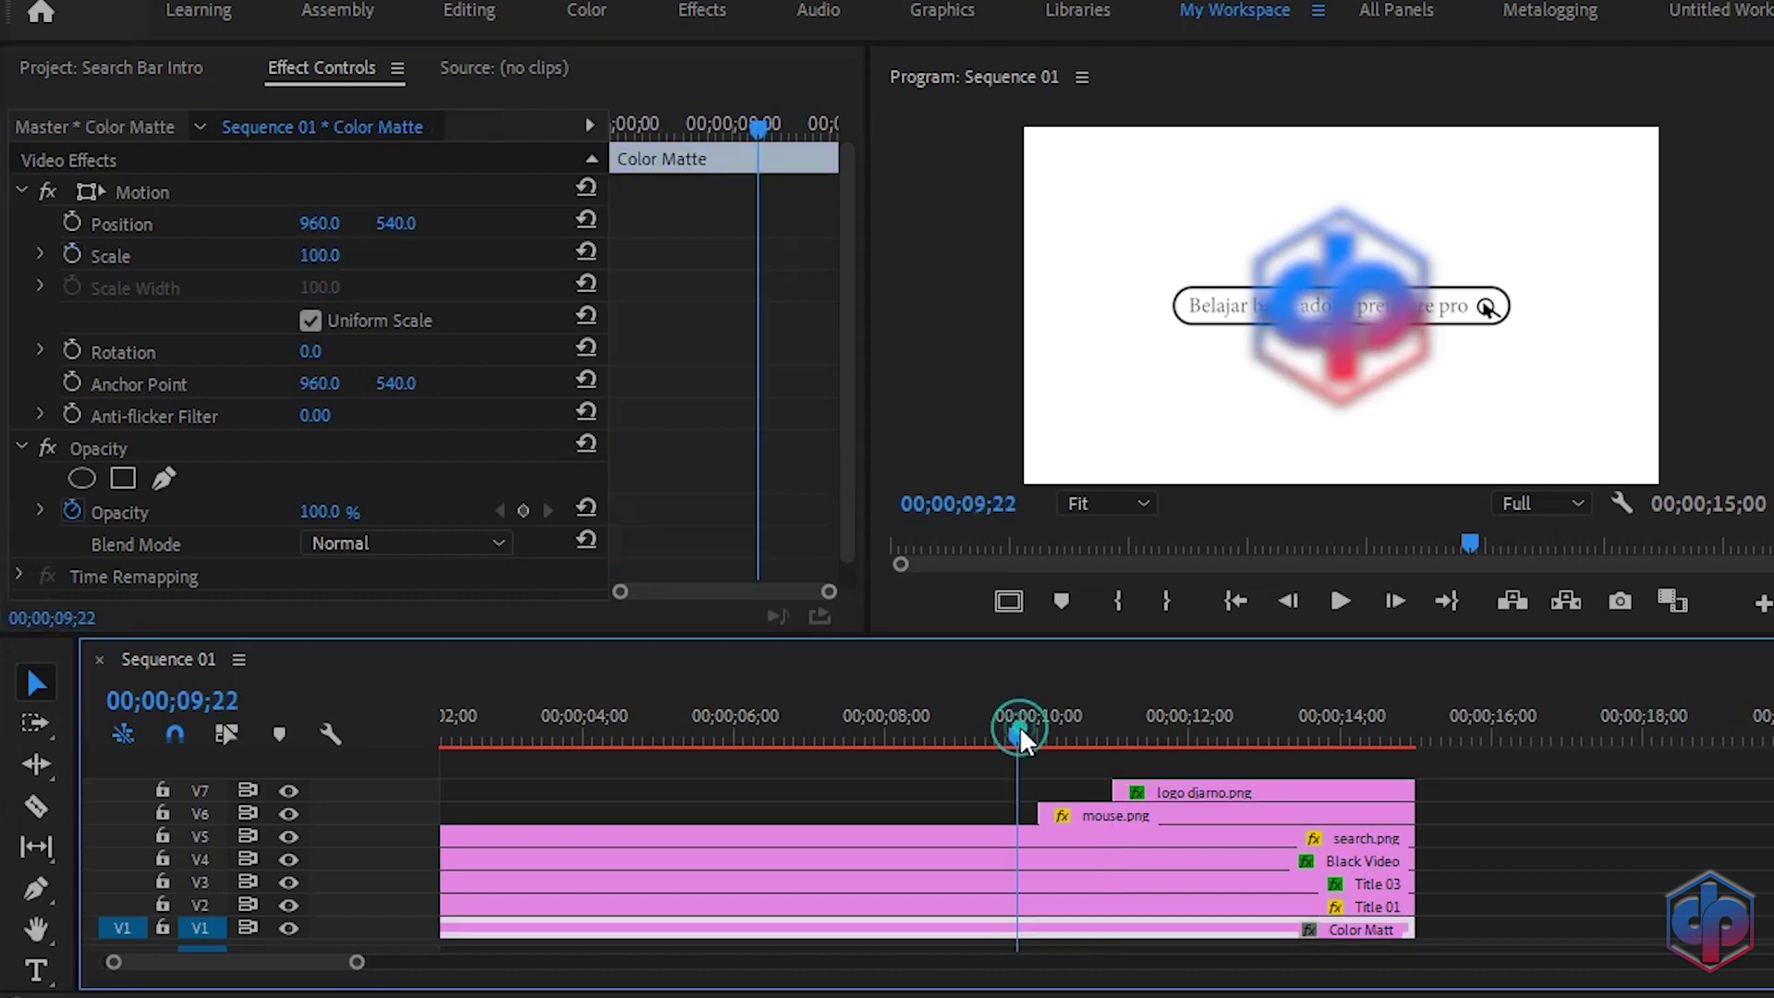
pyautogui.press('space')
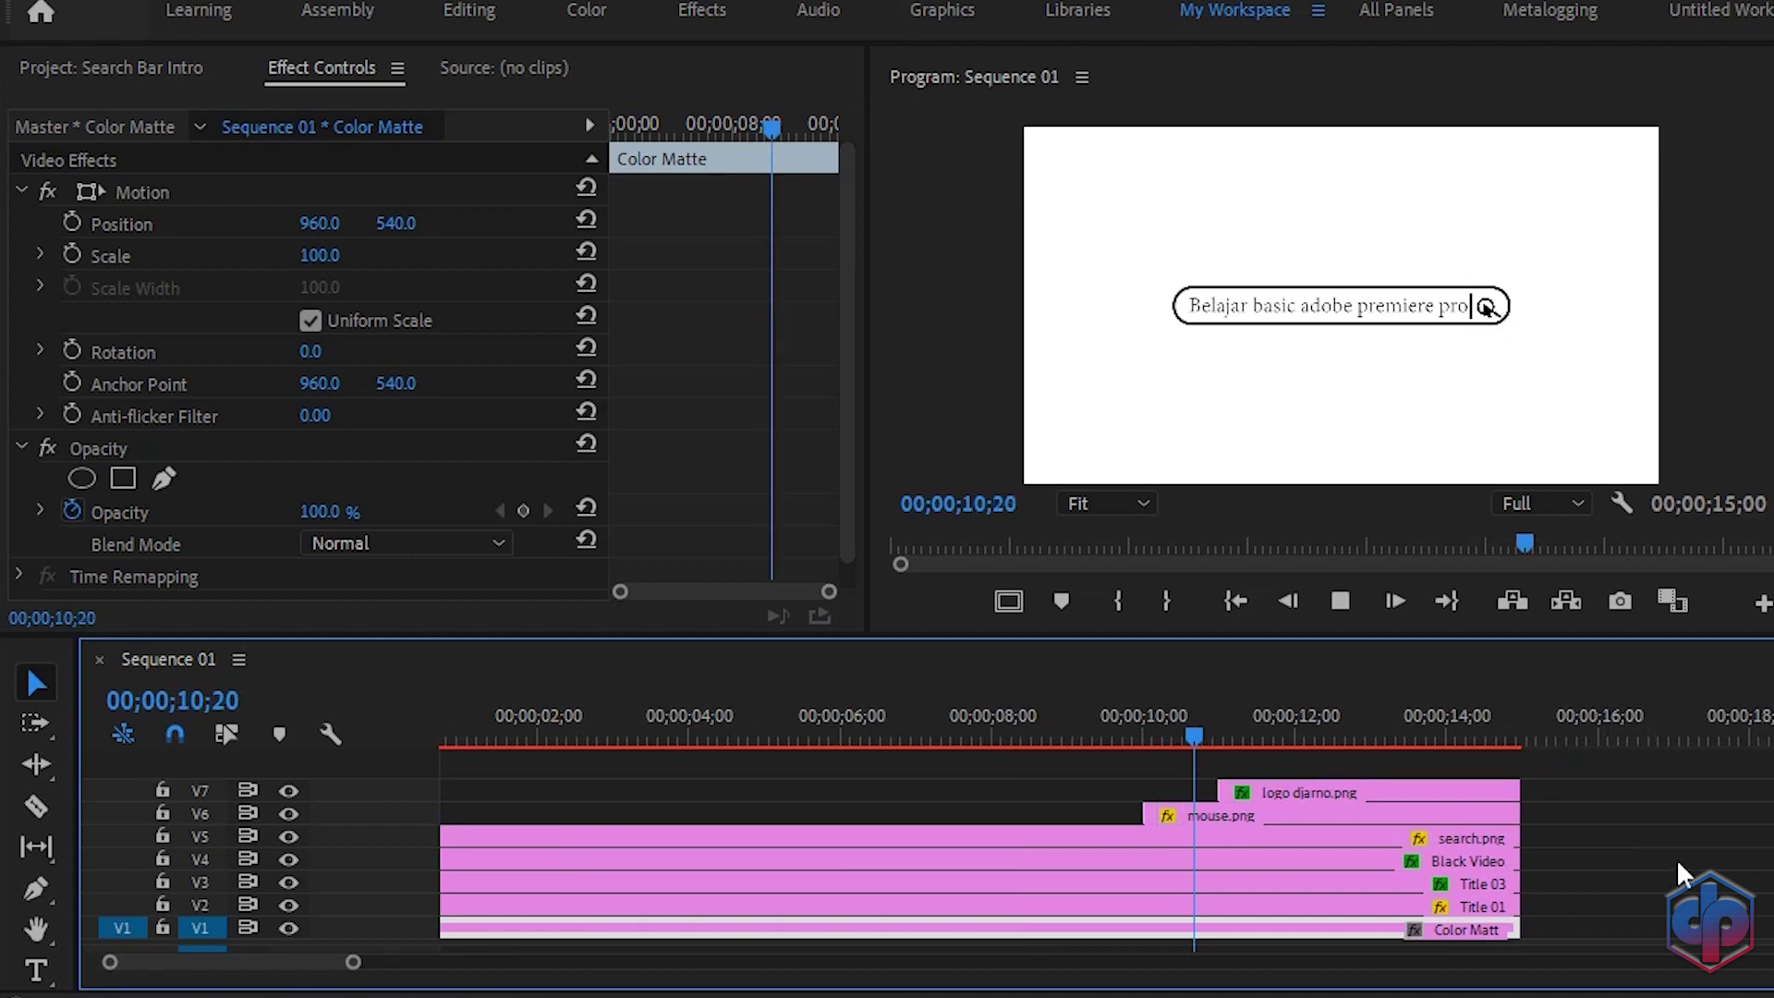
pyautogui.press('space')
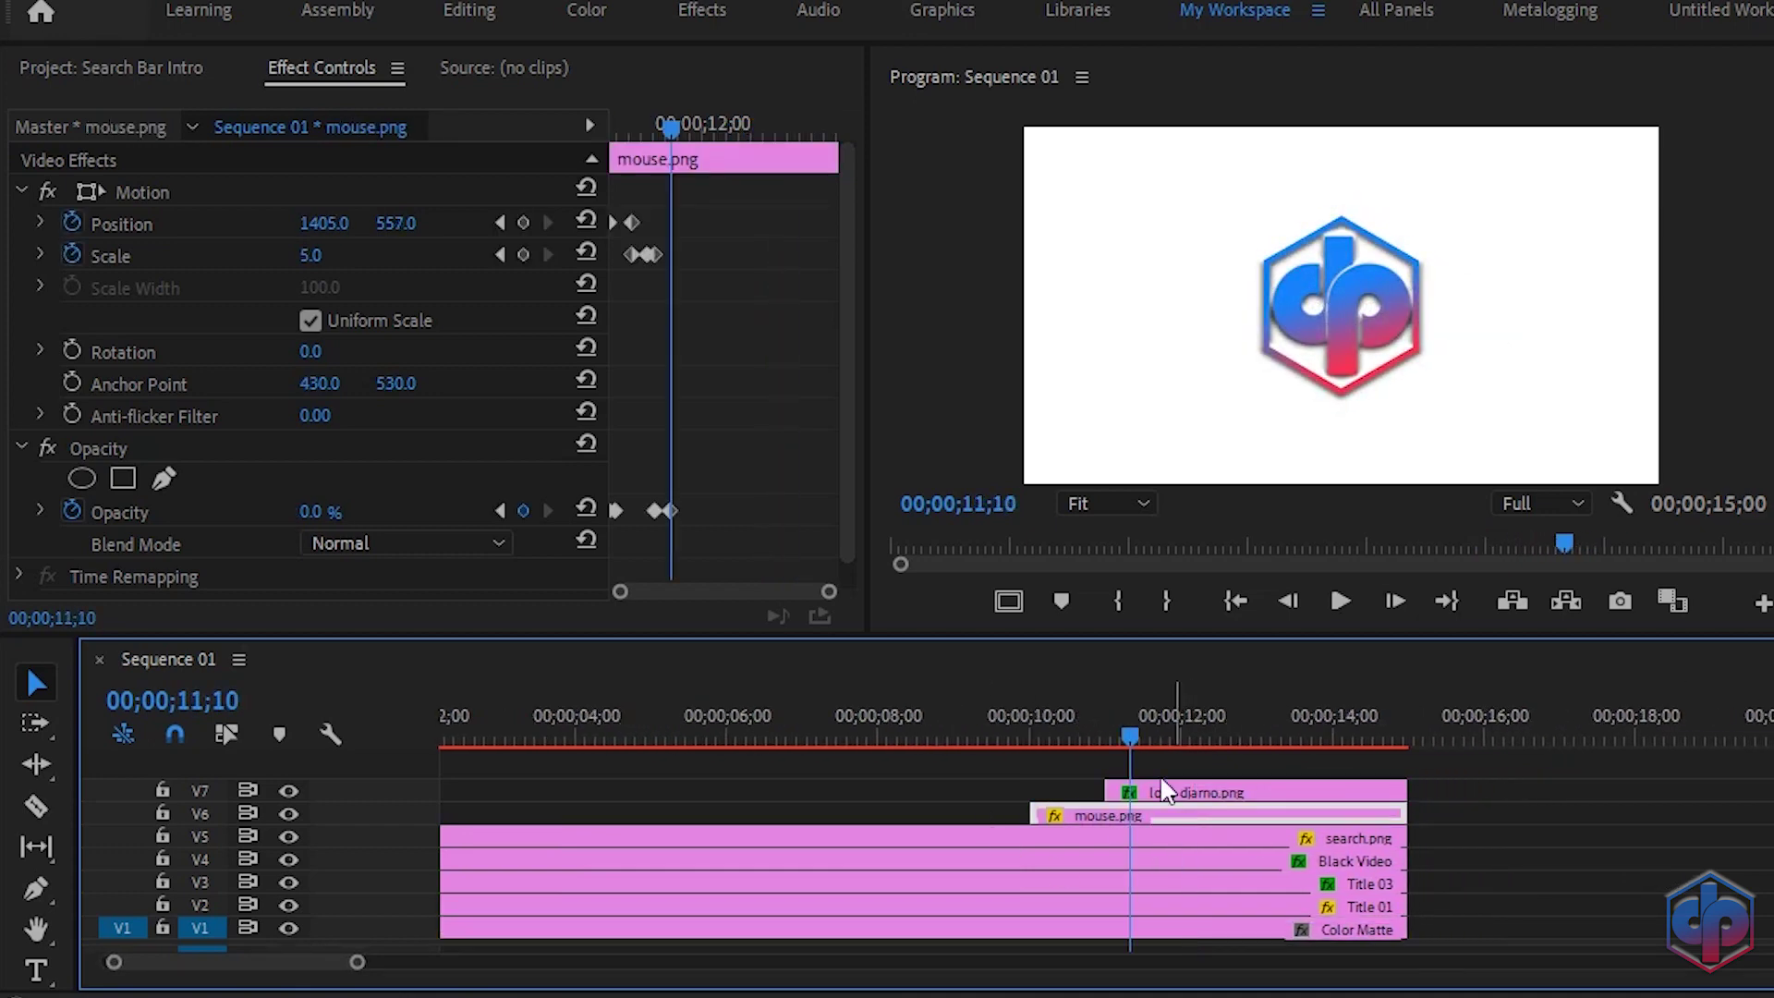
# - Move the logo clip to start at 00;00;11;10 and cut its end back to match the other clips at 00;00;15;00
pyautogui.moveTo(1141, 787); pyautogui.dragTo(1166, 787)
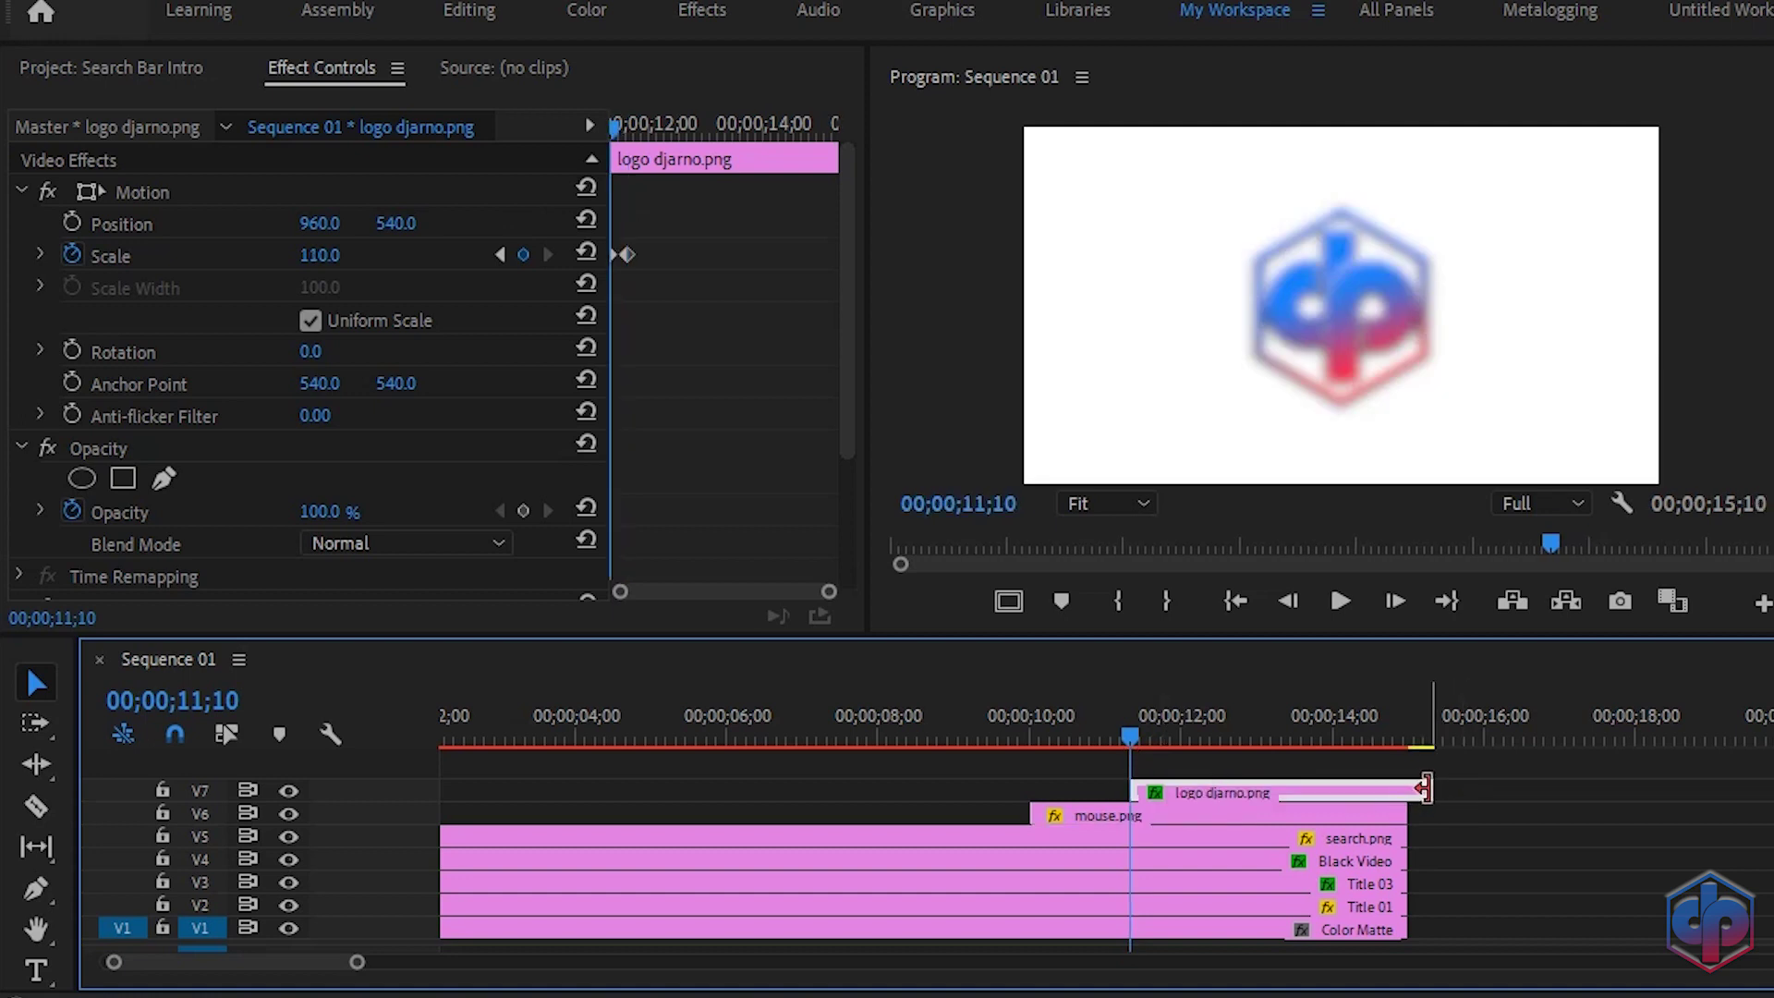
pyautogui.moveTo(1420, 787); pyautogui.dragTo(1407, 787)
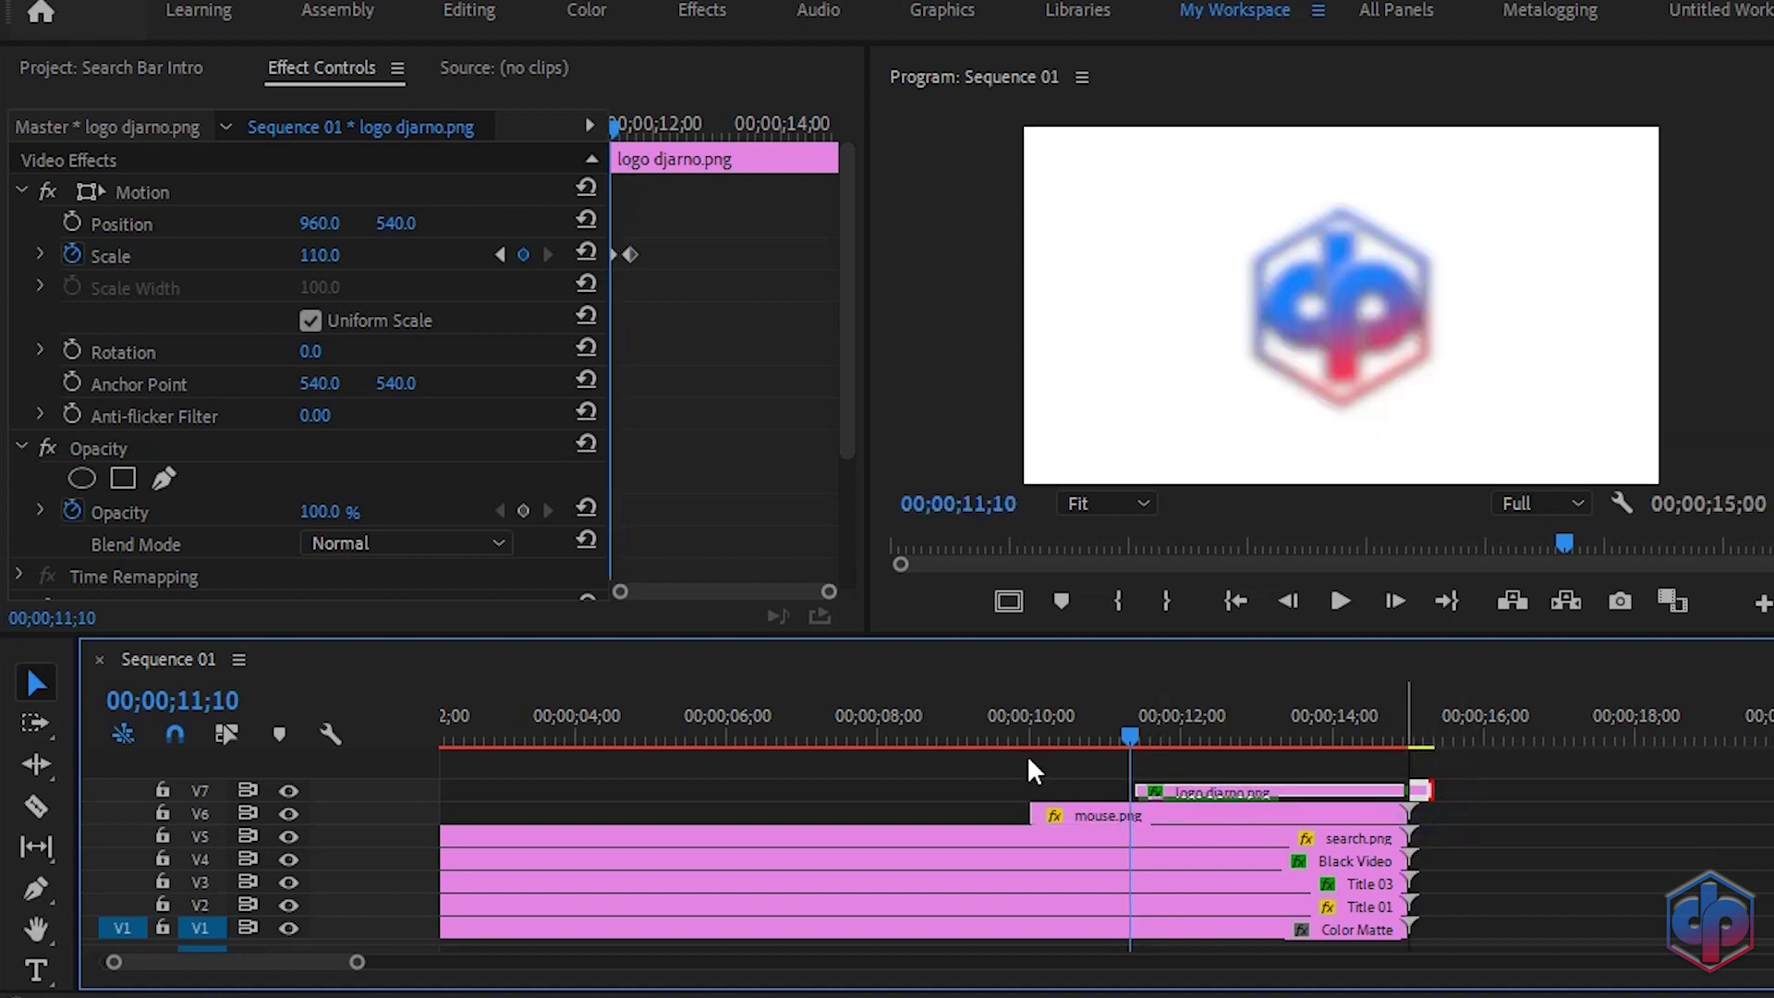
# - Play back the section from before the pointer's entrance to about 00;00;12;11 to check the logo's new start
pyautogui.click(956, 730)
pyautogui.press('space')
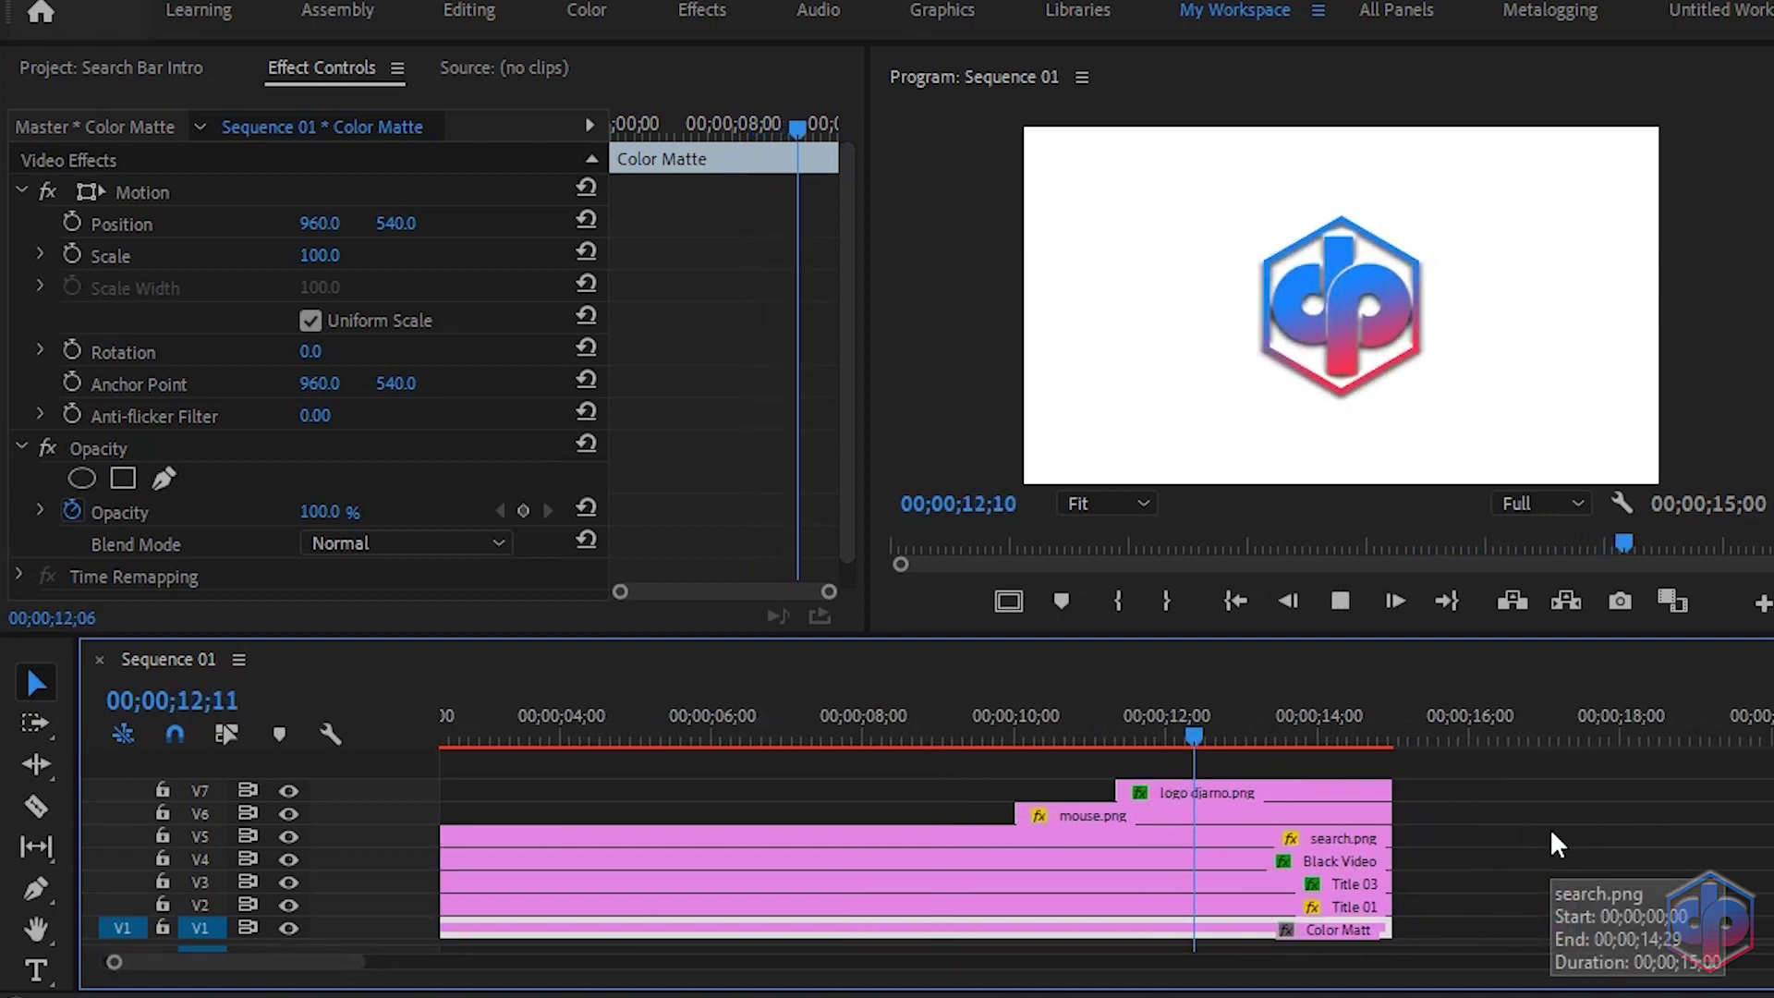
pyautogui.press('space')
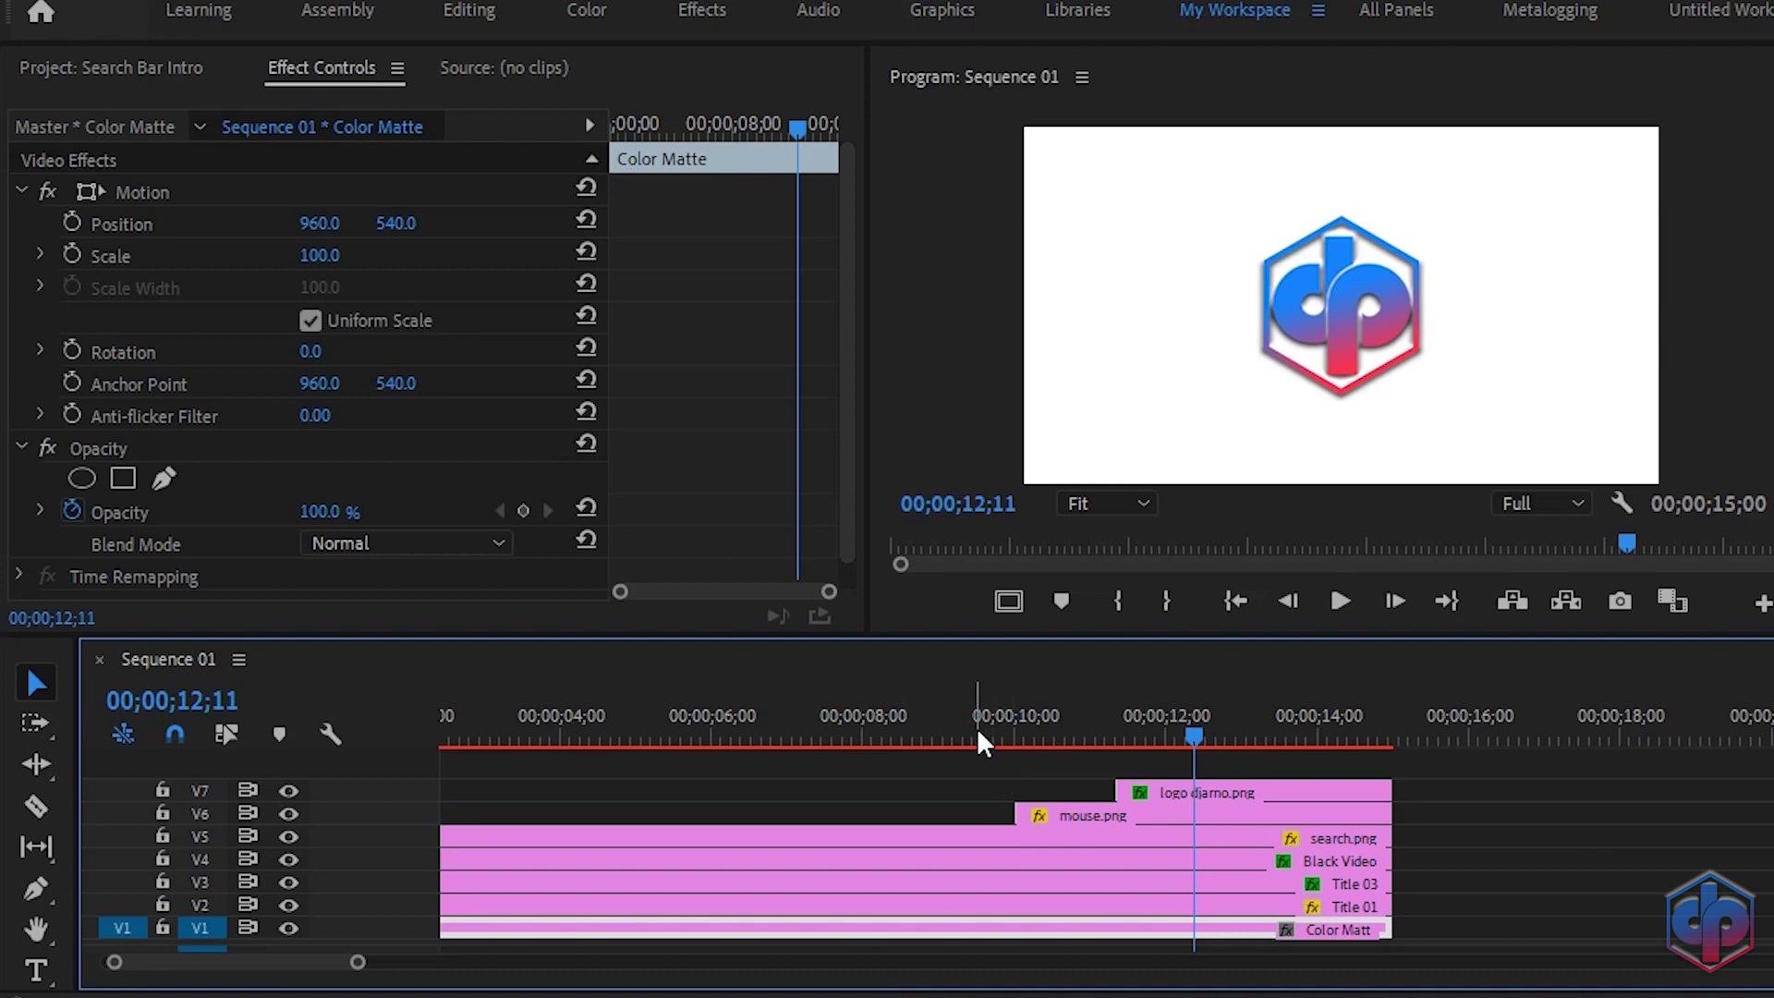
# - Play back the whole intro from the sequence's start to about 00;00;12;16
pyautogui.scroll(2, 271, 961)
pyautogui.click(508, 741)
pyautogui.moveTo(506, 731); pyautogui.dragTo(372, 714)
pyautogui.press('space')
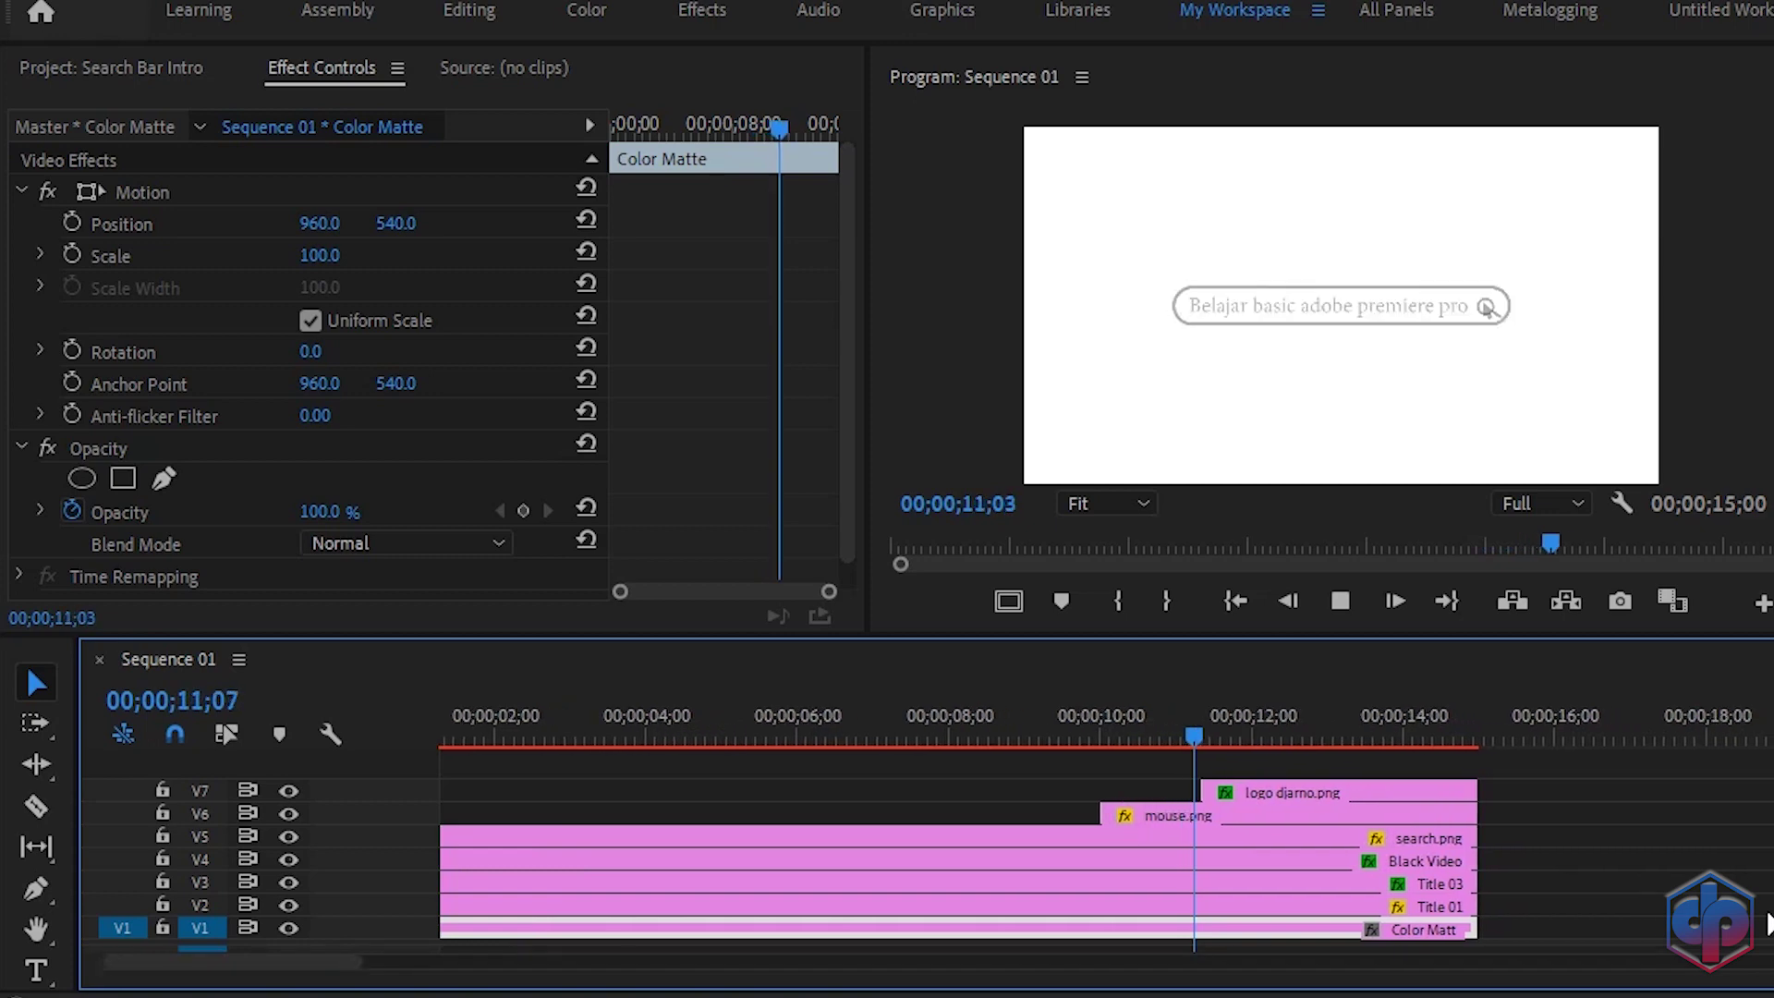
pyautogui.press('space')
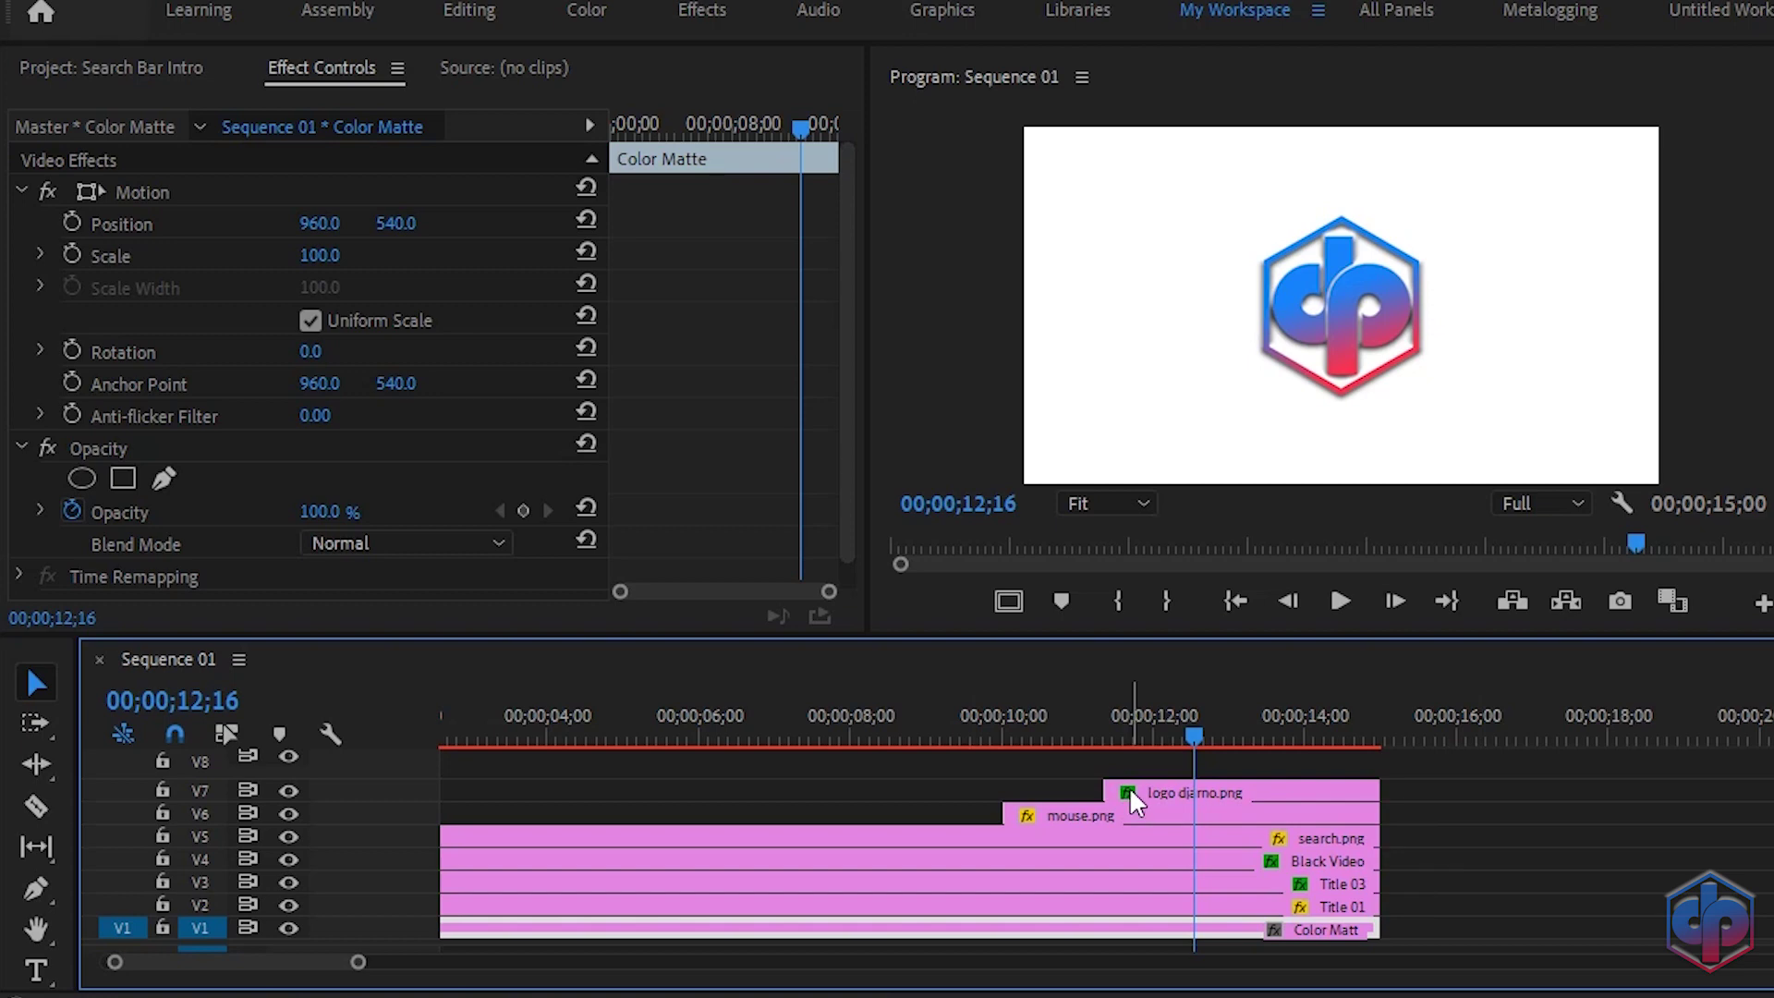
# - Place RGB_Grid024x576.jpg on track V8 at the sequence's start and extend it to the end of the other clips
pyautogui.click(83, 68)
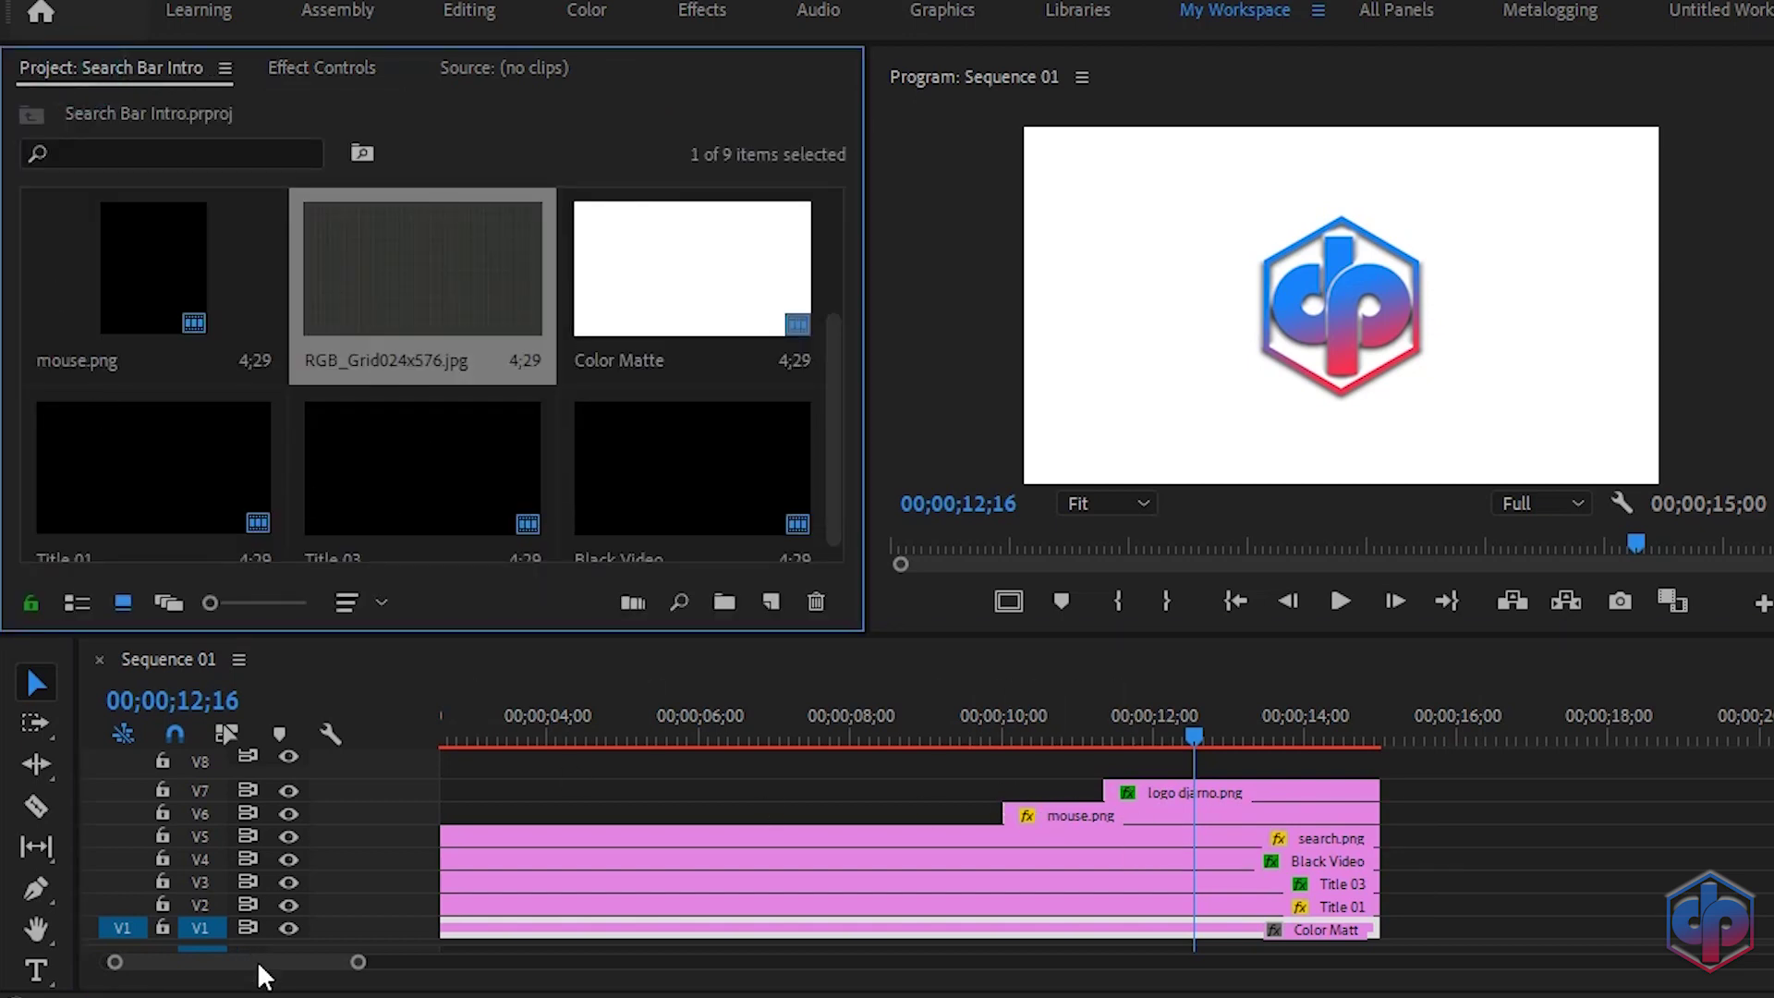
pyautogui.moveTo(257, 961); pyautogui.dragTo(249, 961)
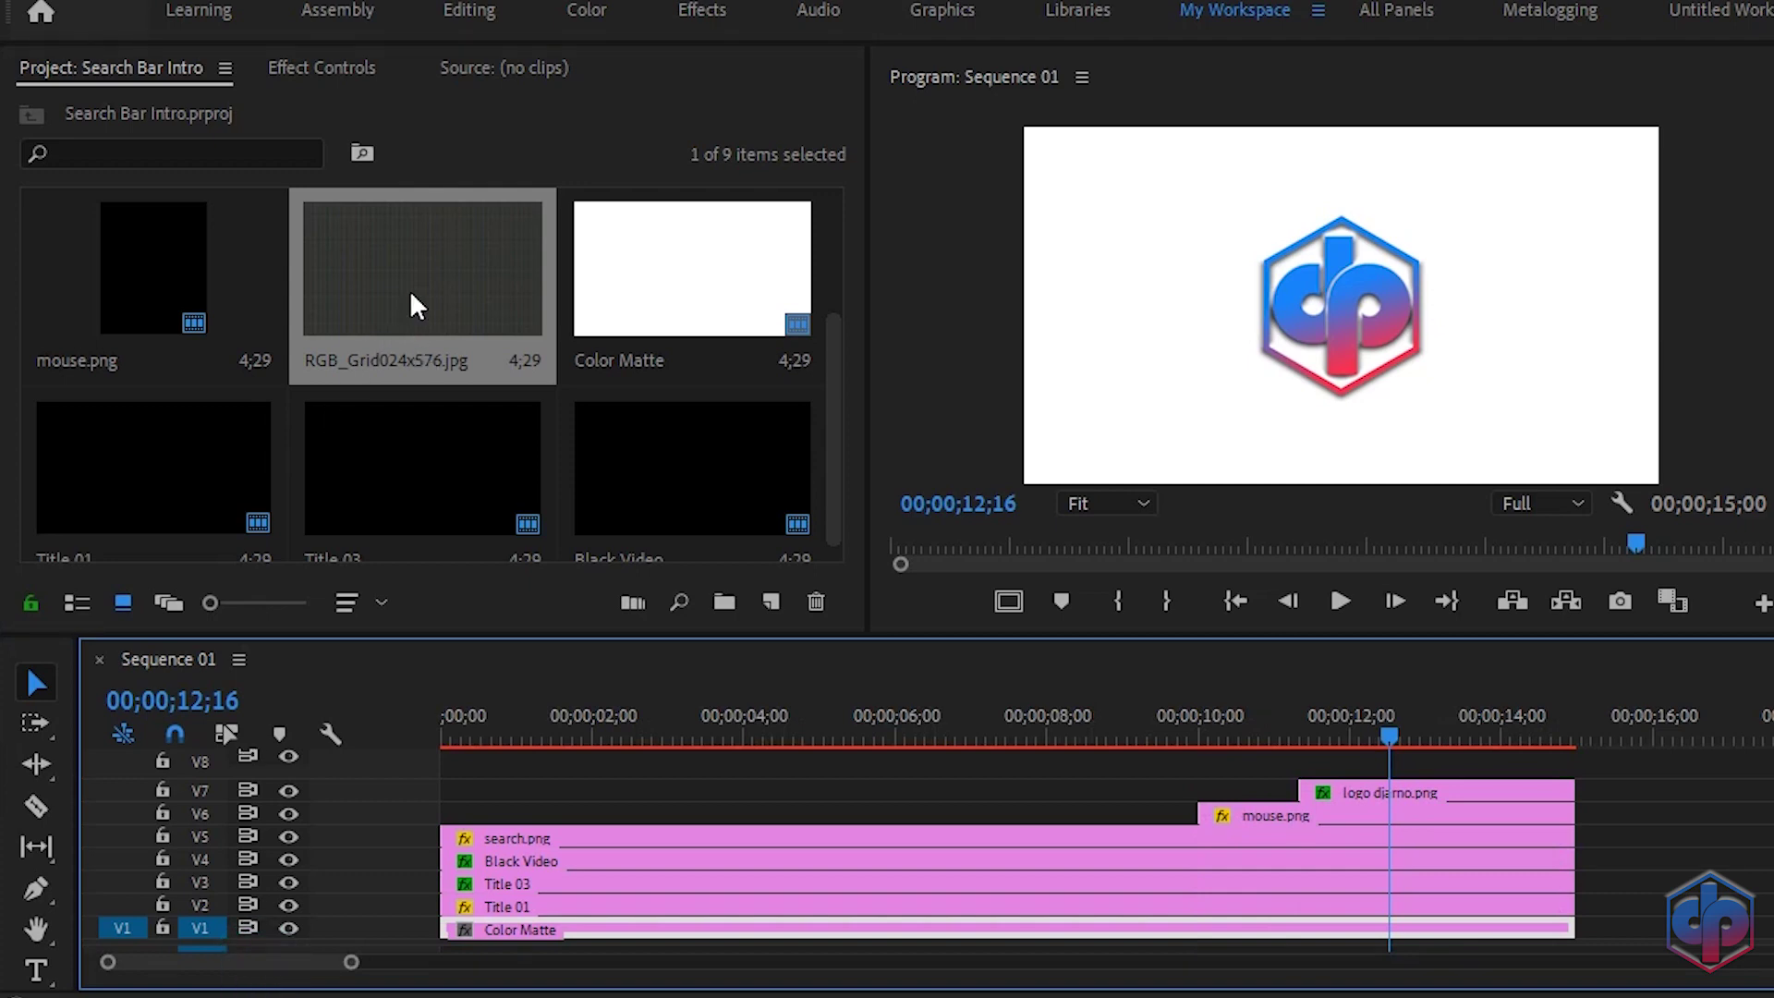
pyautogui.moveTo(395, 269); pyautogui.dragTo(431, 763)
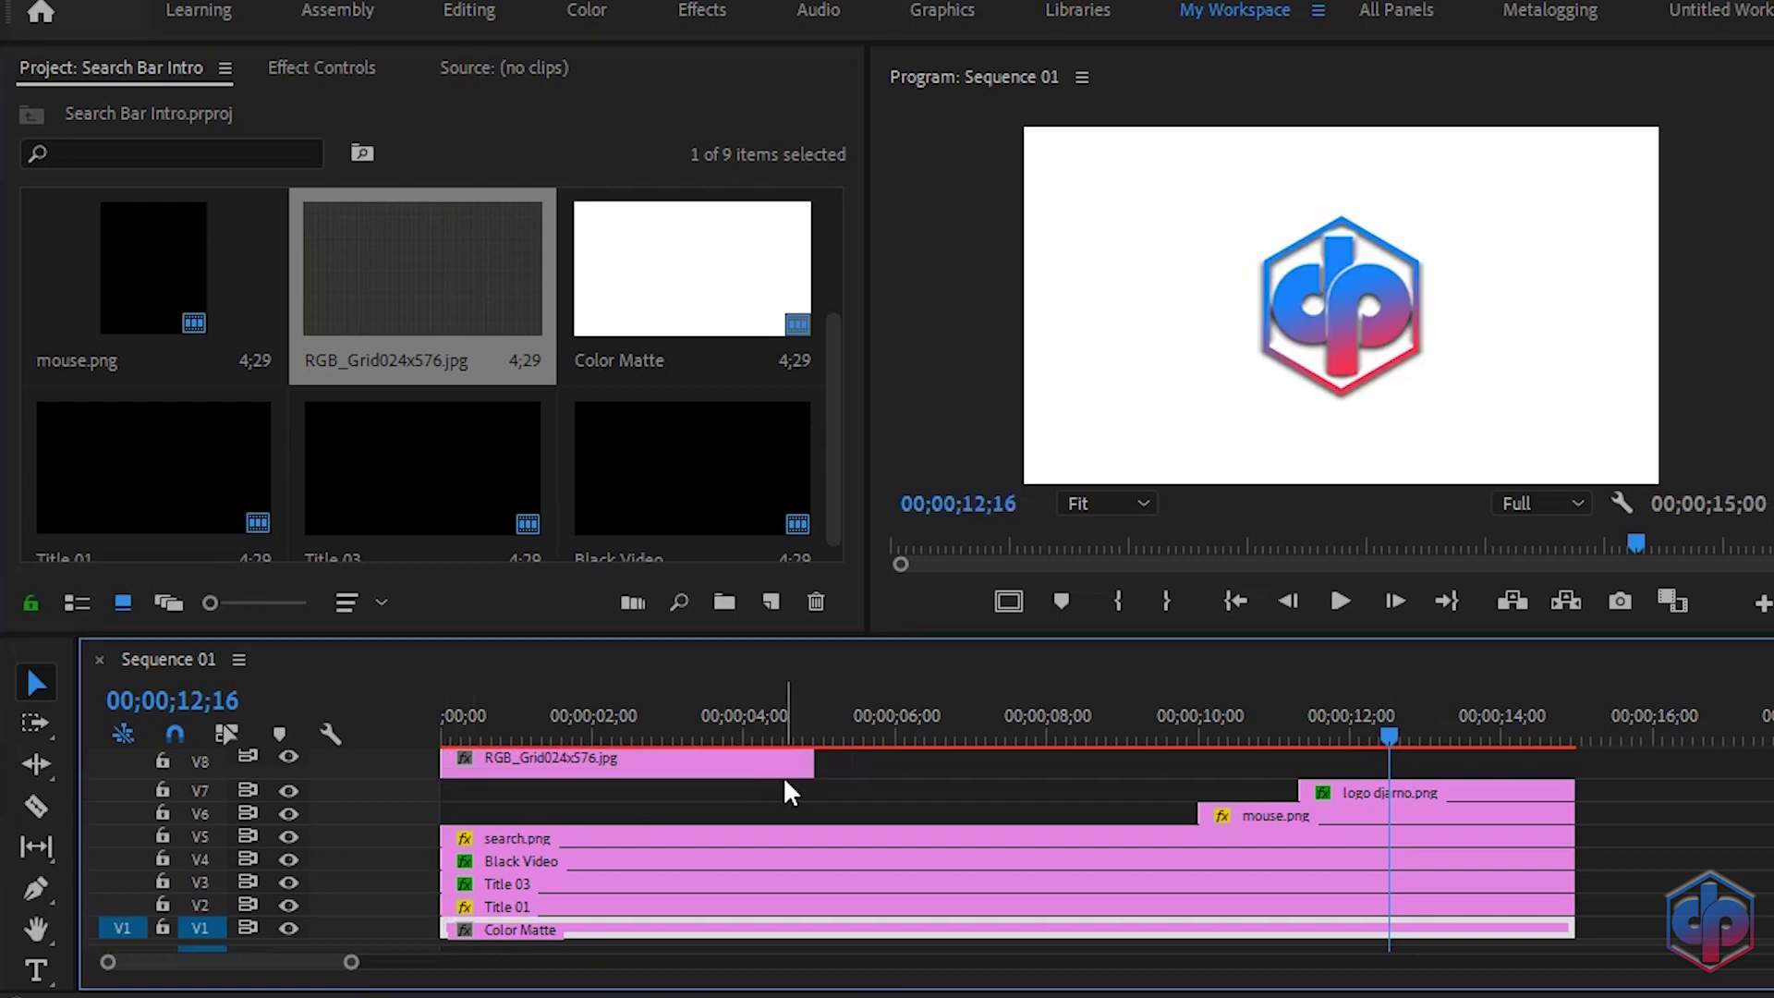
pyautogui.moveTo(797, 757); pyautogui.dragTo(1574, 760)
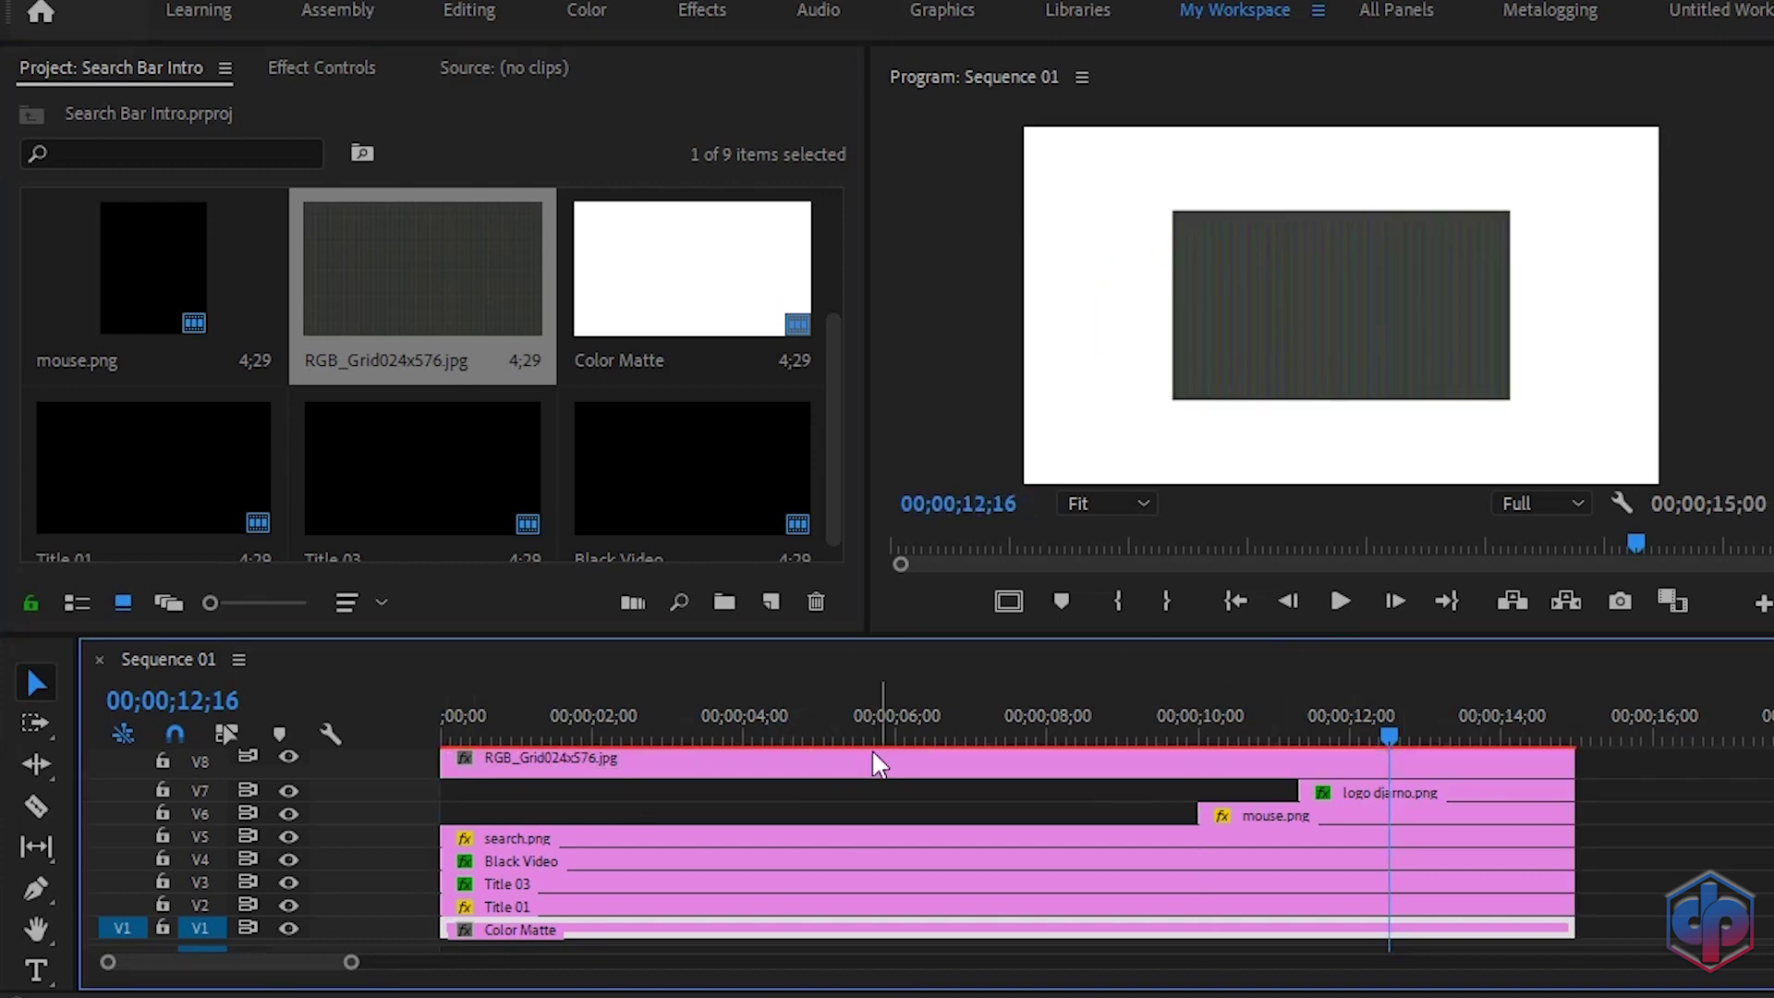
# - Scale the RGB_Grid024x576.jpg clip to the frame size and set its blend mode to Subtract
pyautogui.rightClick(829, 765)
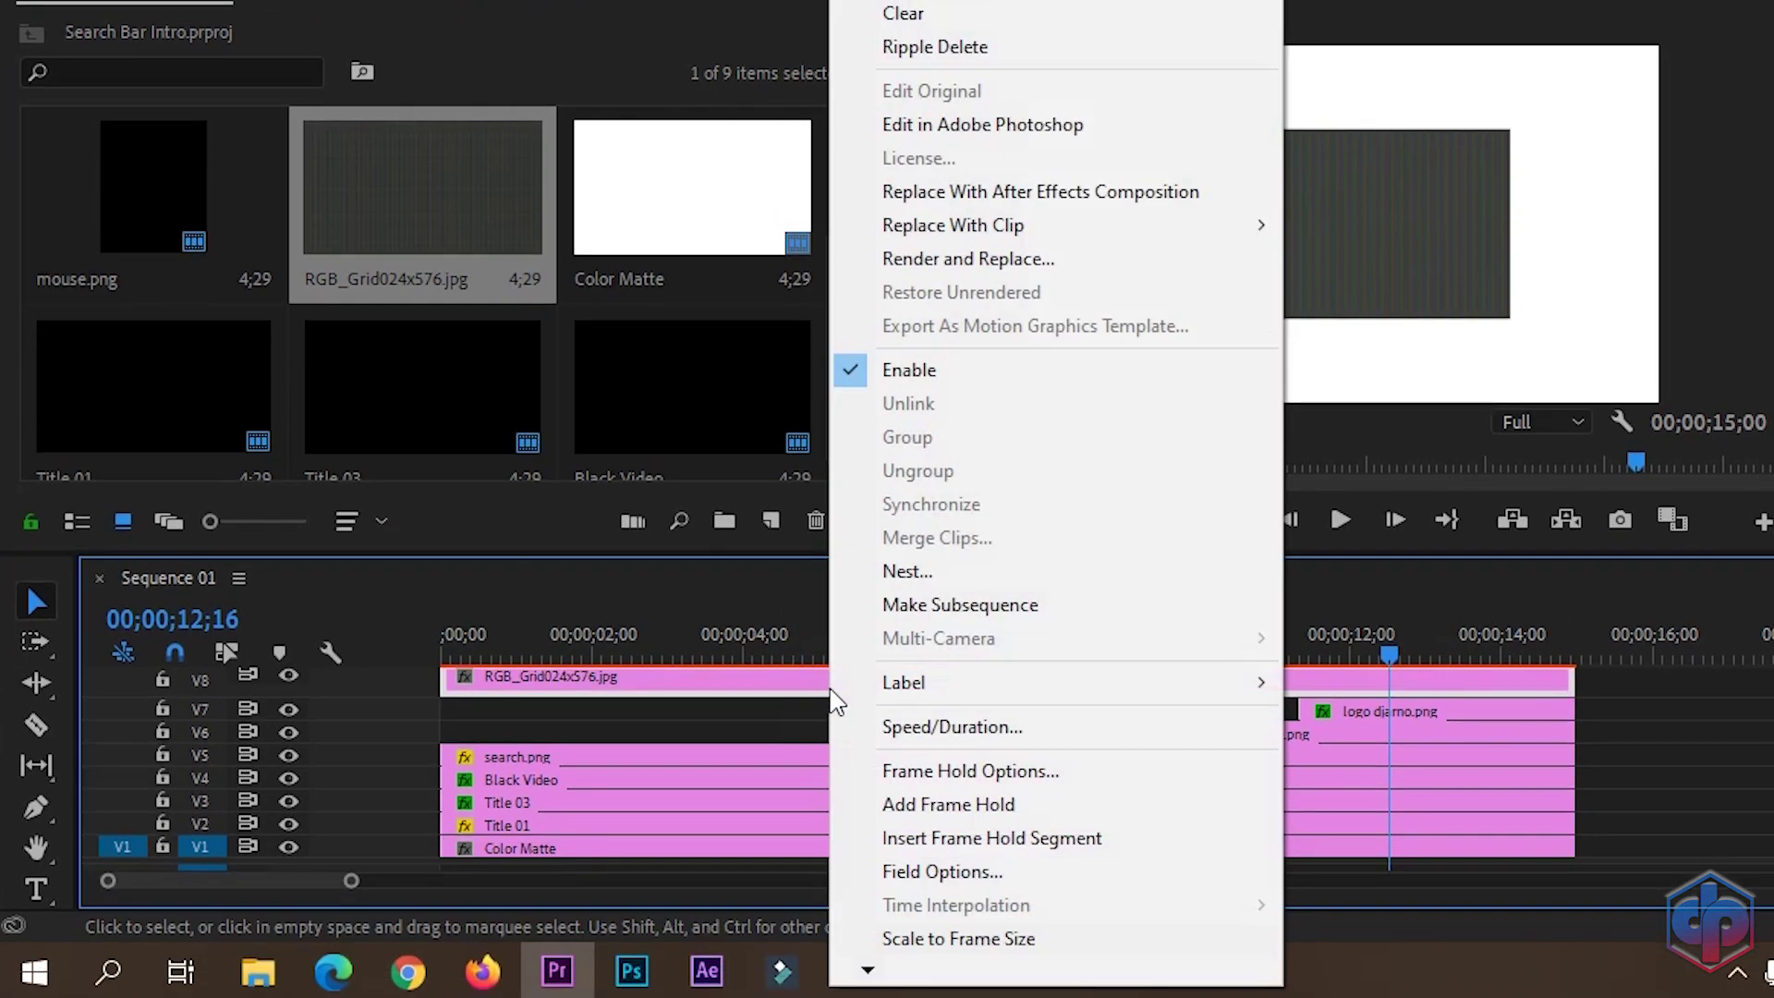
pyautogui.click(958, 941)
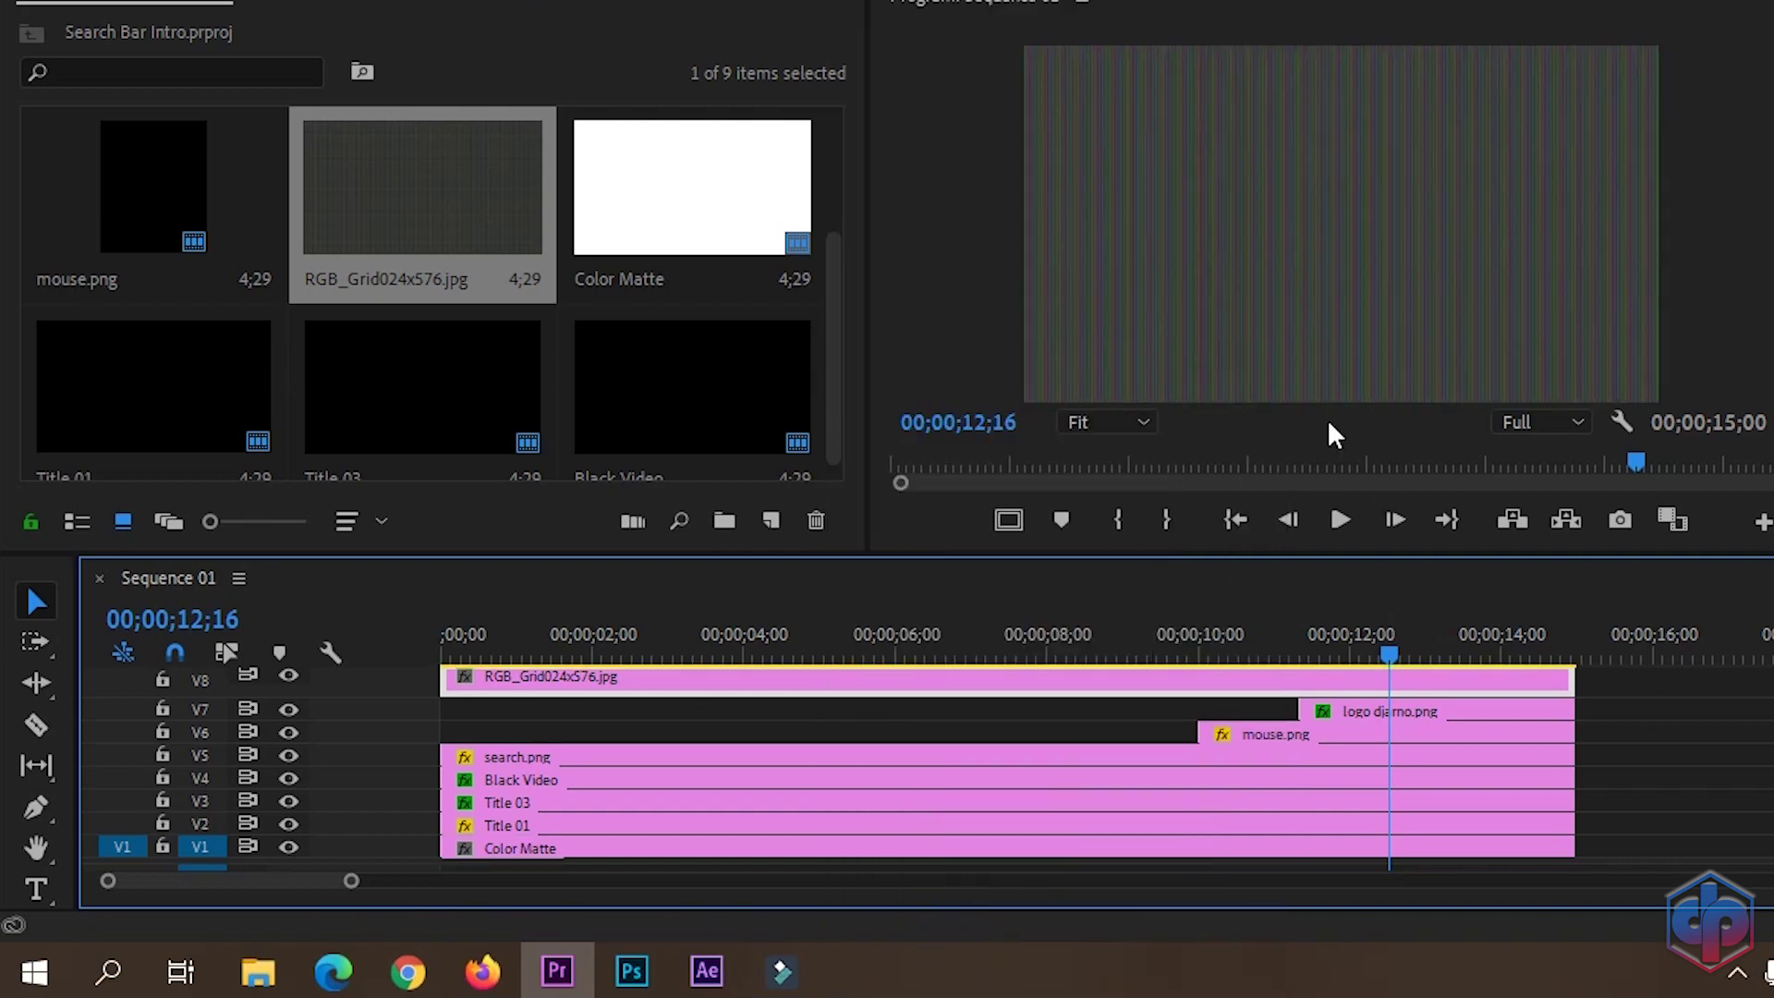
pyautogui.click(300, 56)
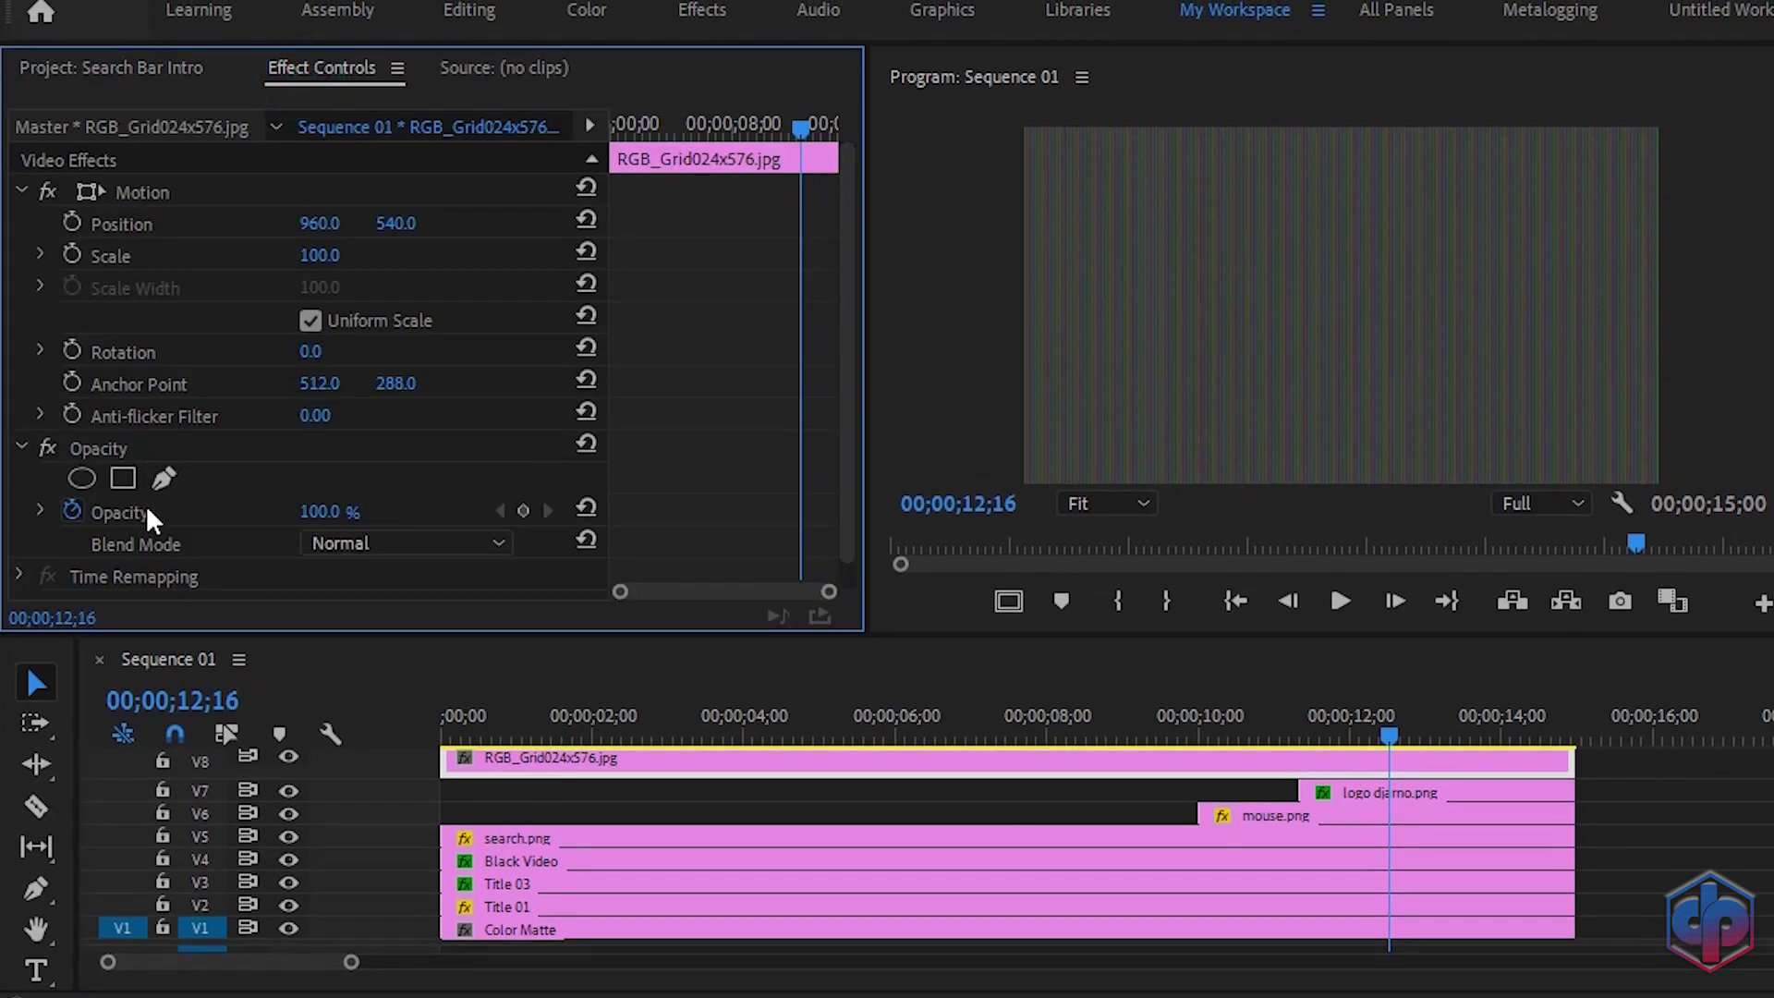
pyautogui.click(343, 541)
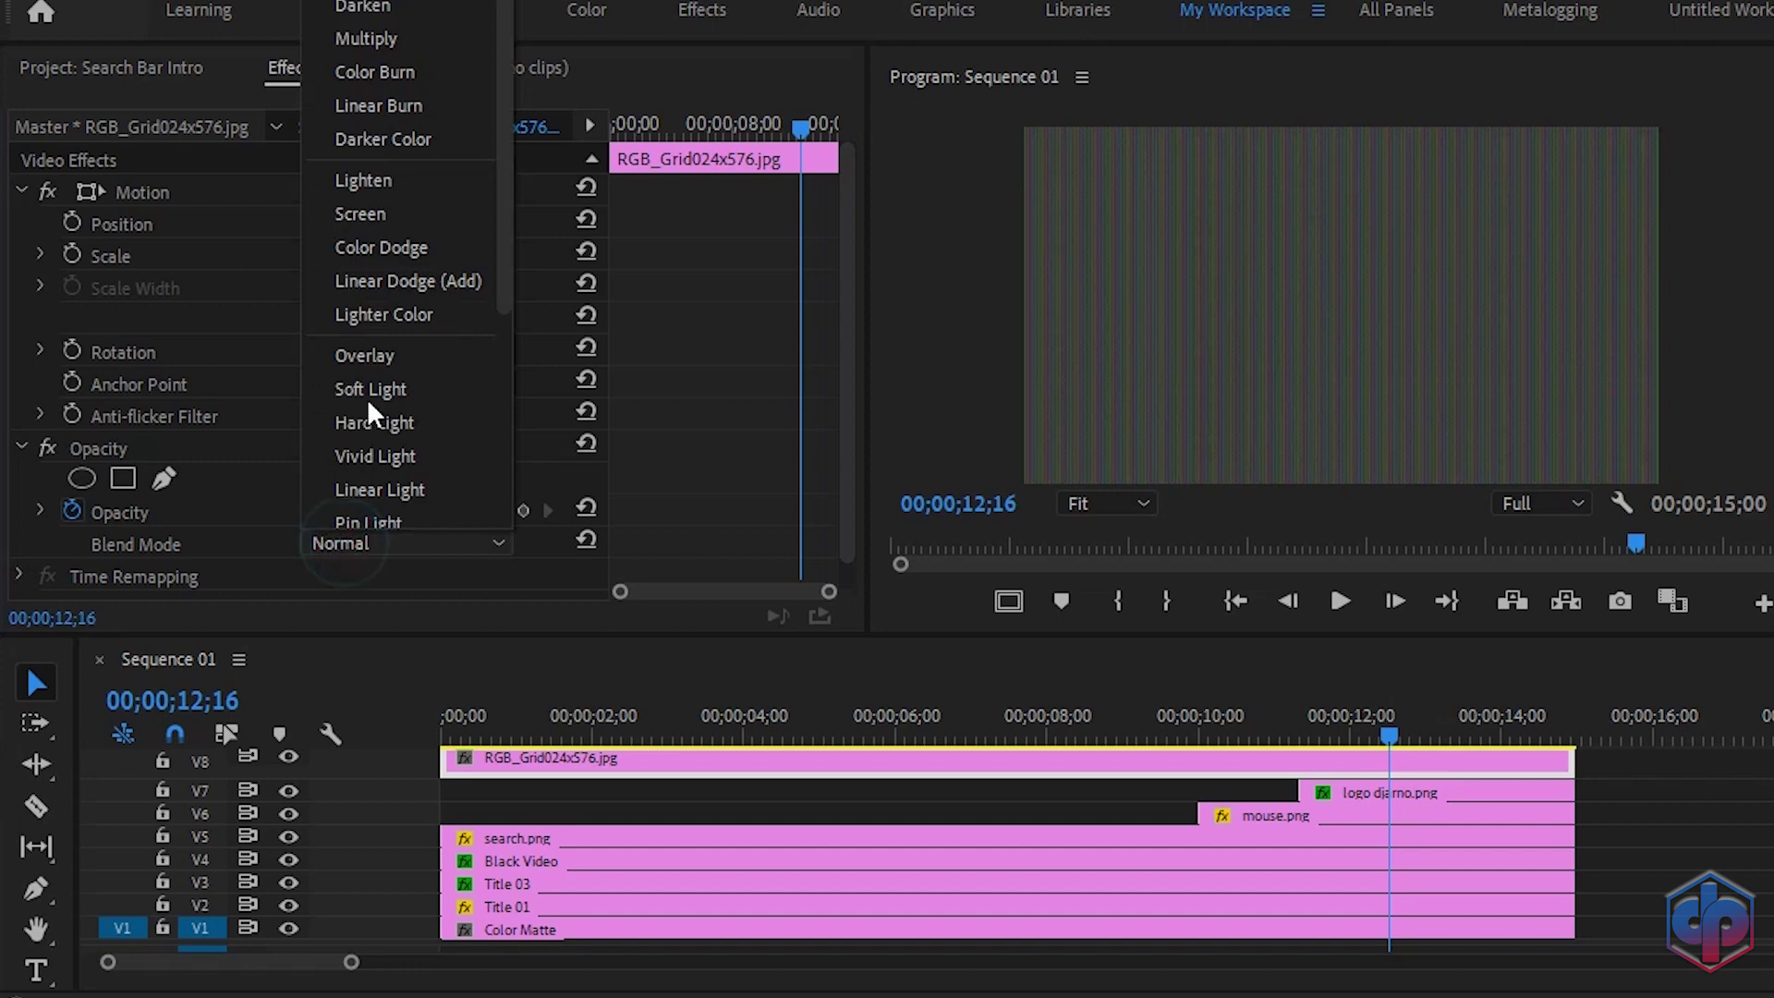
pyautogui.scroll(-3, 402, 270)
pyautogui.click(372, 338)
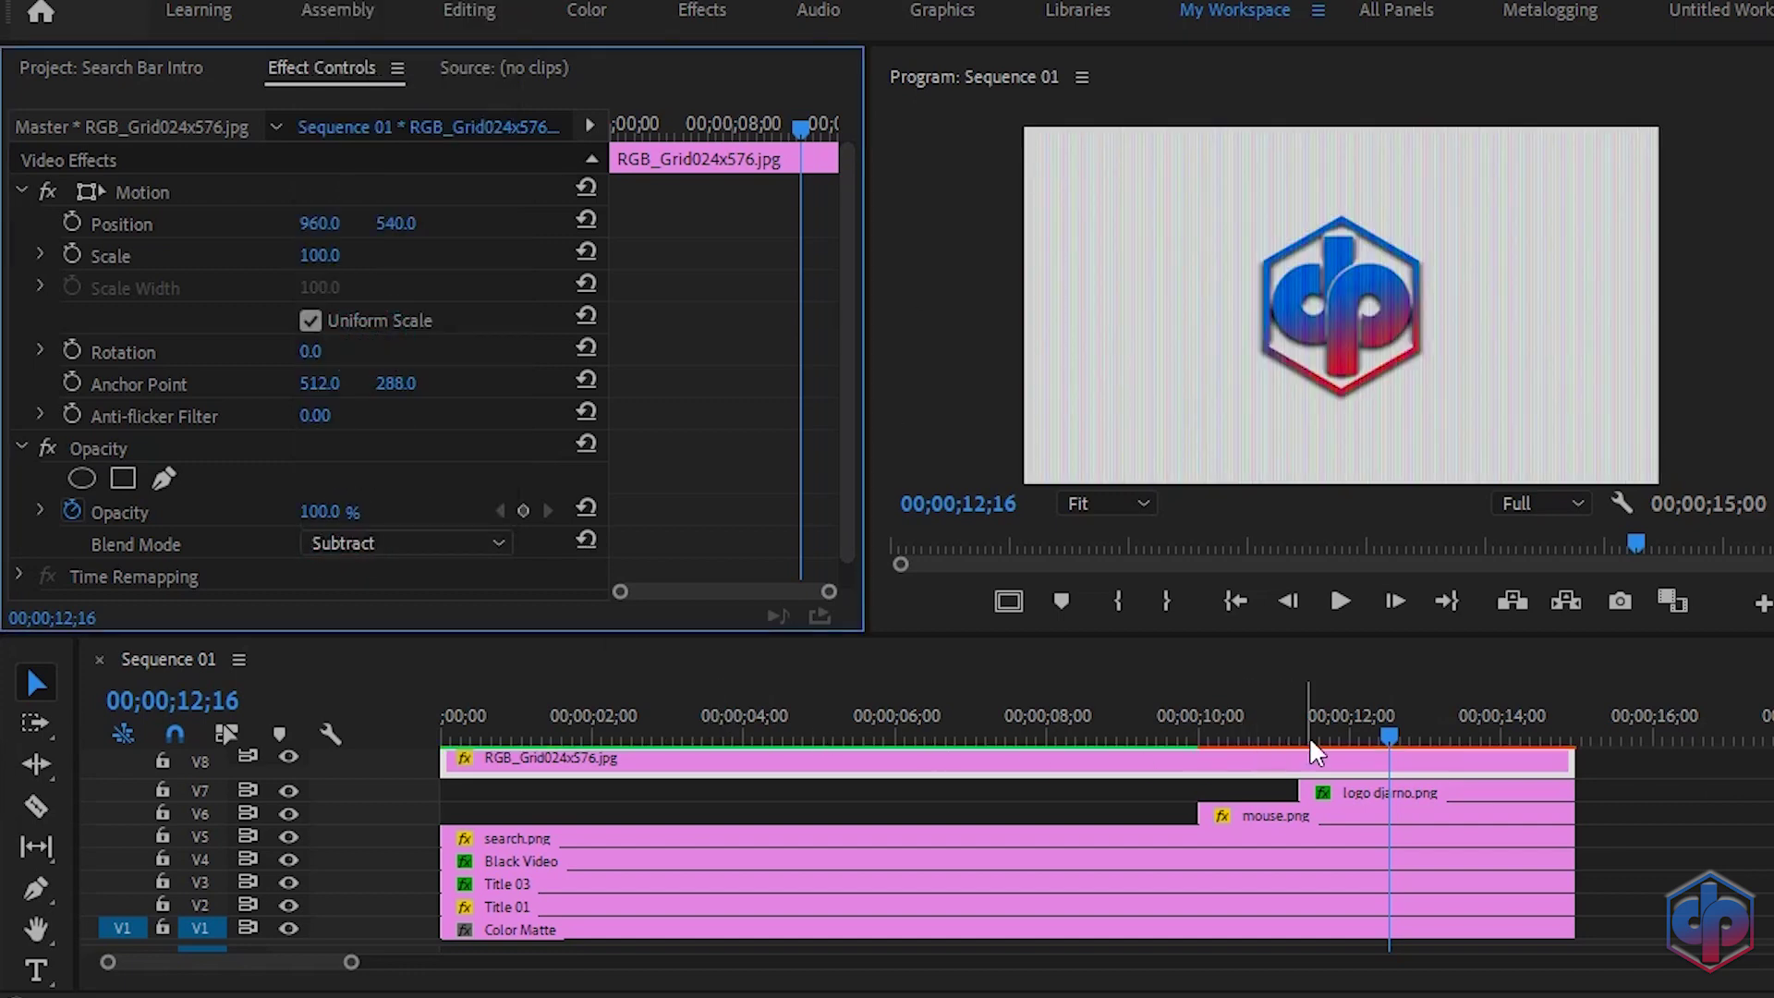
# - Play back the sequence from its start to about 00;00;13;12 to check the RGB grid overlay
pyautogui.click(1378, 733)
pyautogui.press('Home')
pyautogui.press('space')
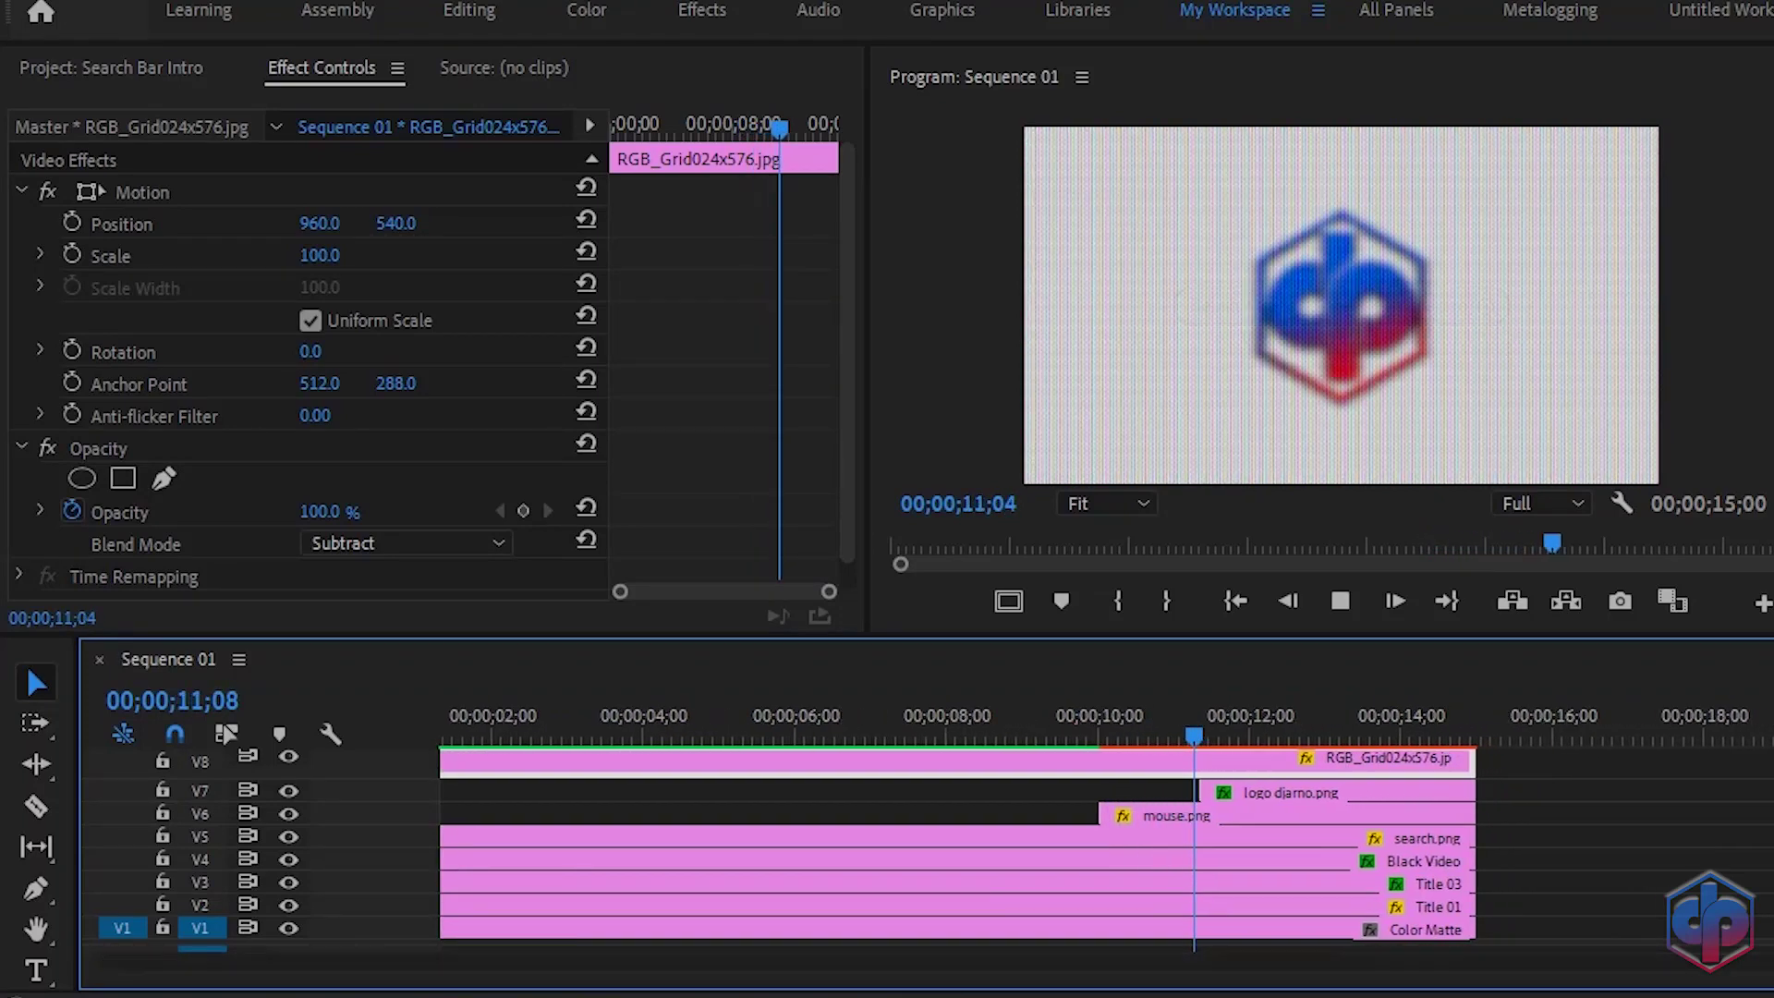
pyautogui.press('space')
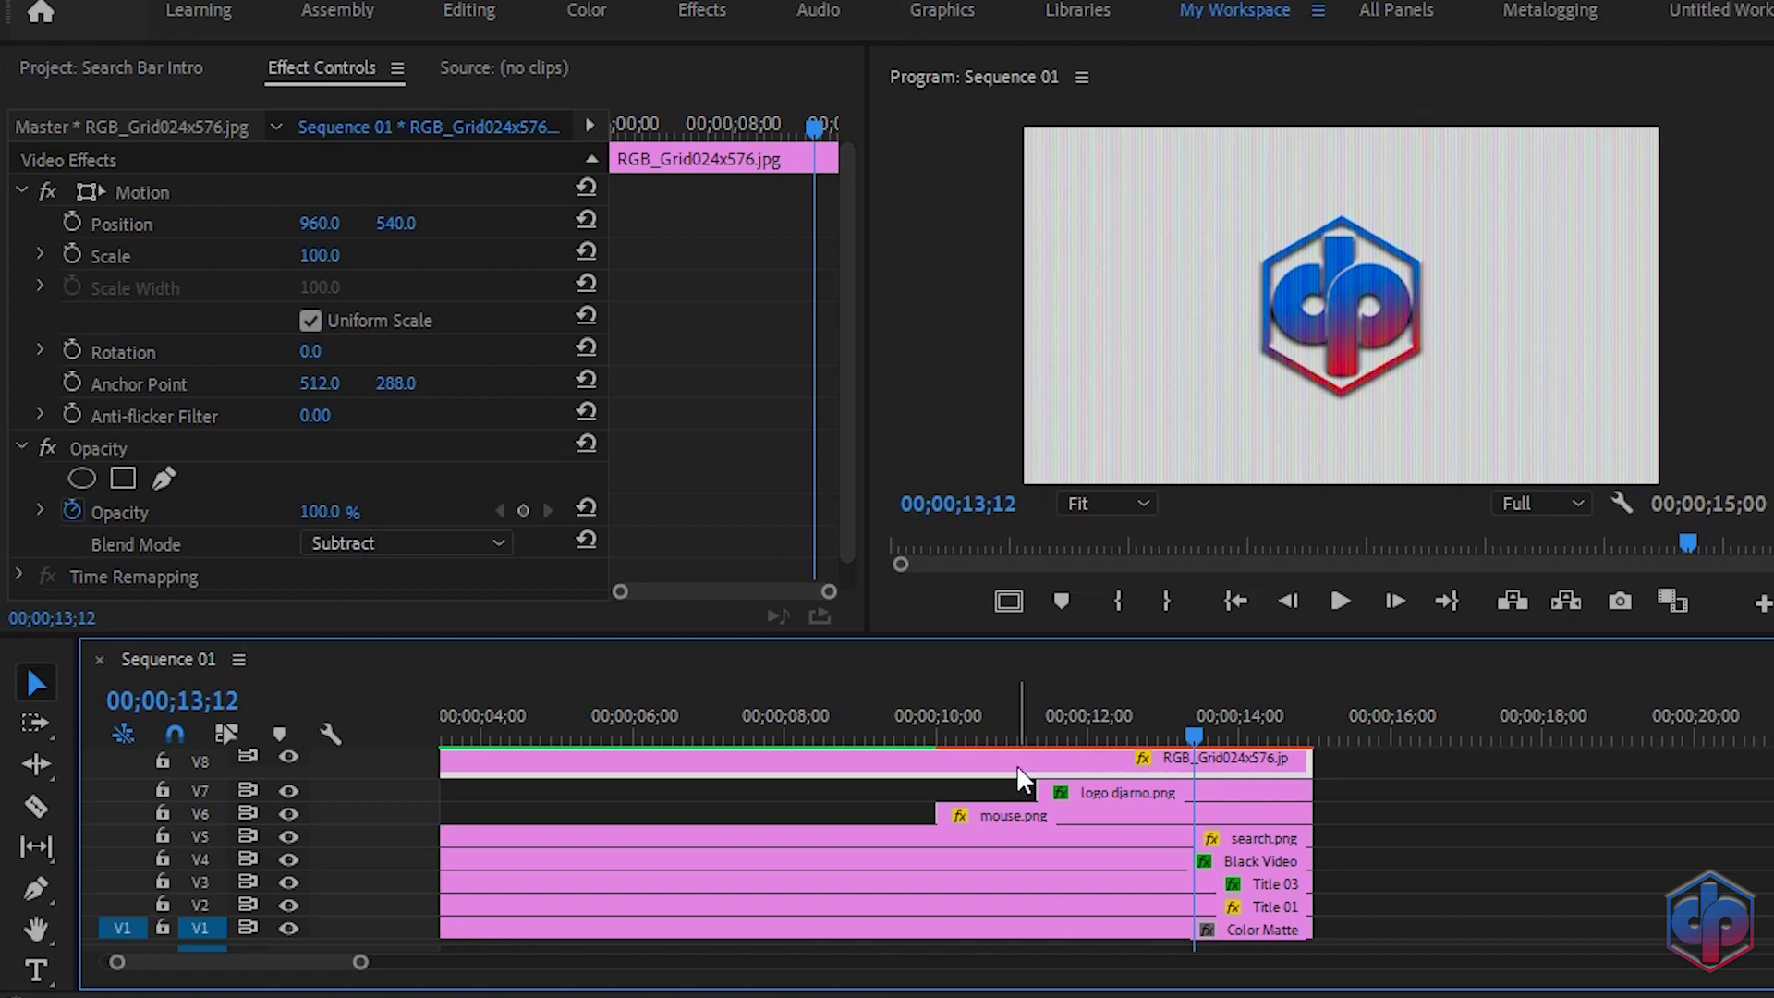
# - Render the sequence and play it back from the start to about 00;00;12;05
pyautogui.press('Return')
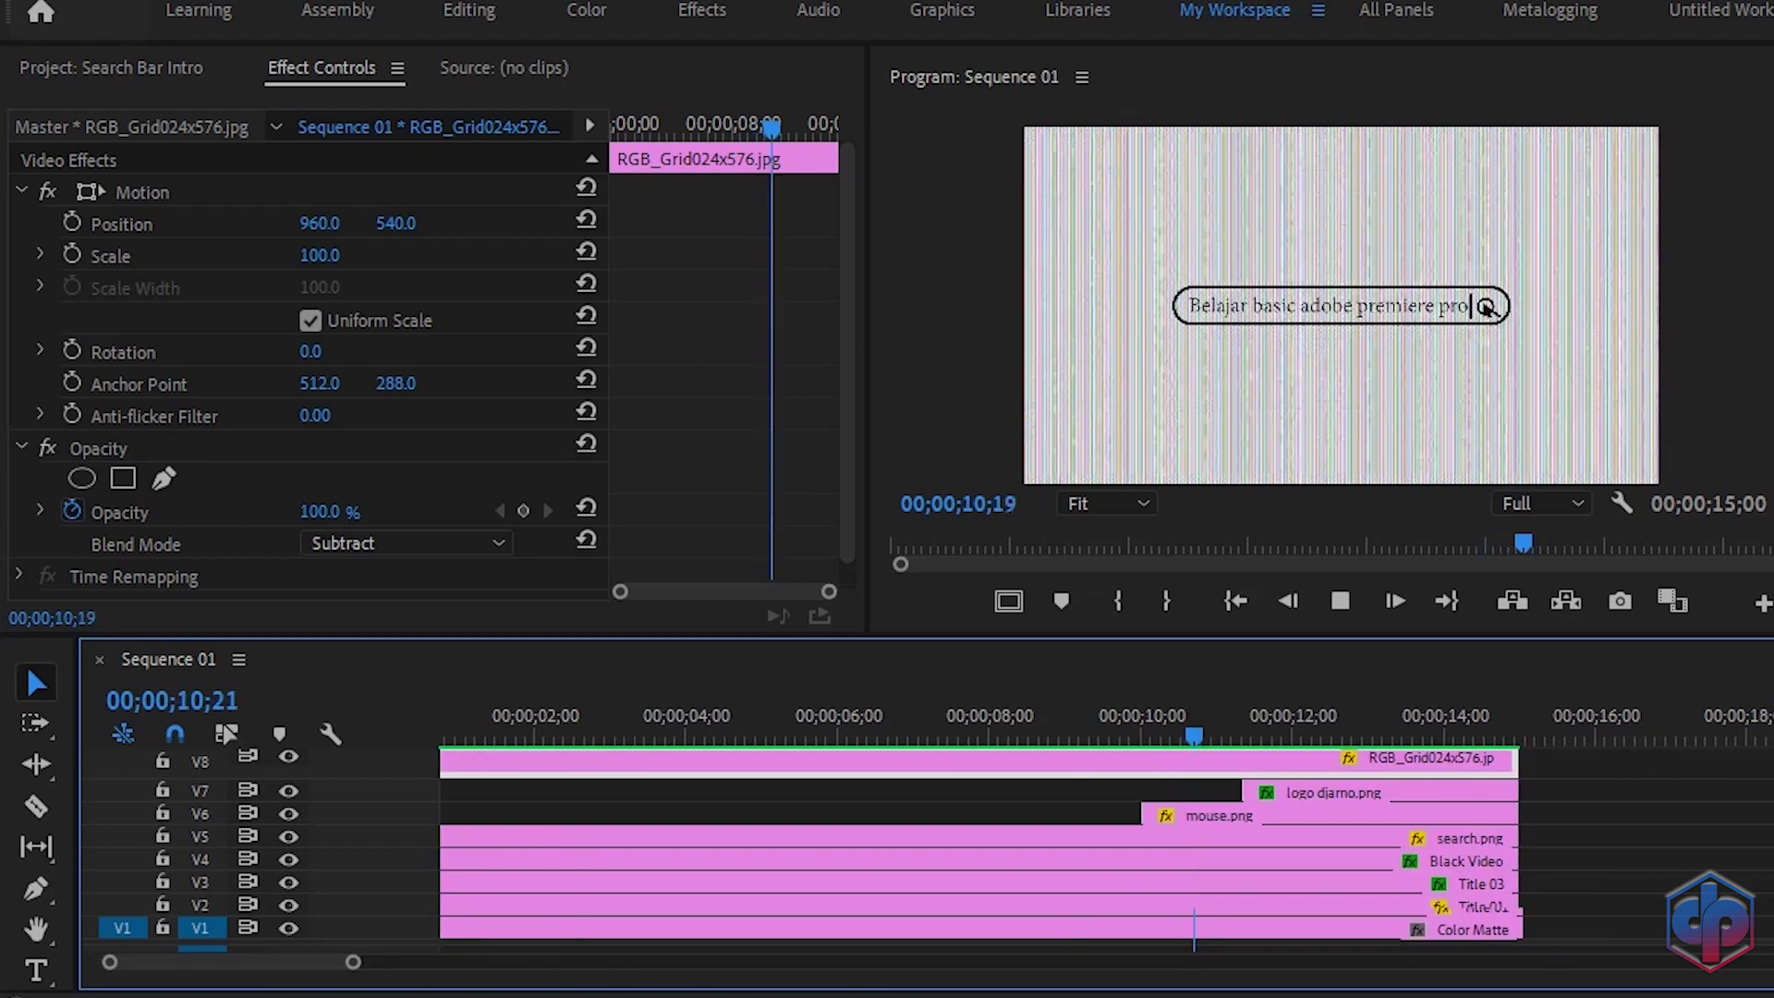
pyautogui.press('space')
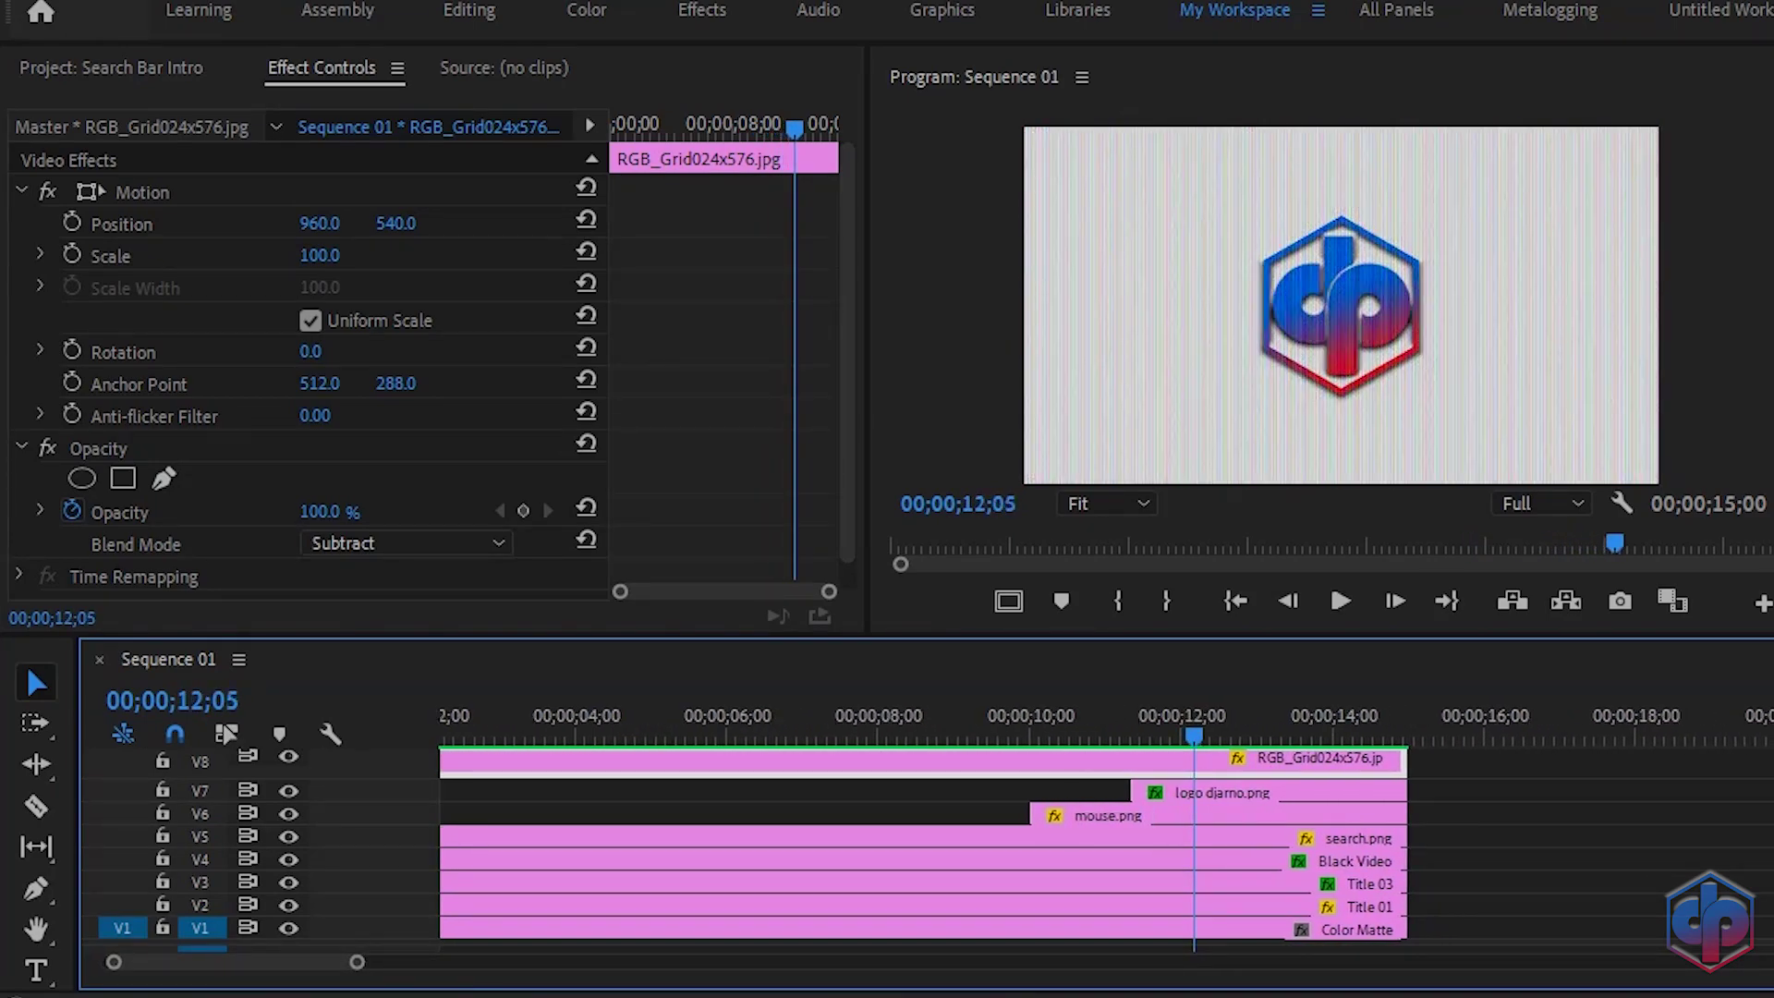
# - Select all clips on tracks V1 to V8 and nest them as Nested Sequence 01
pyautogui.moveTo(252, 961); pyautogui.dragTo(247, 961)
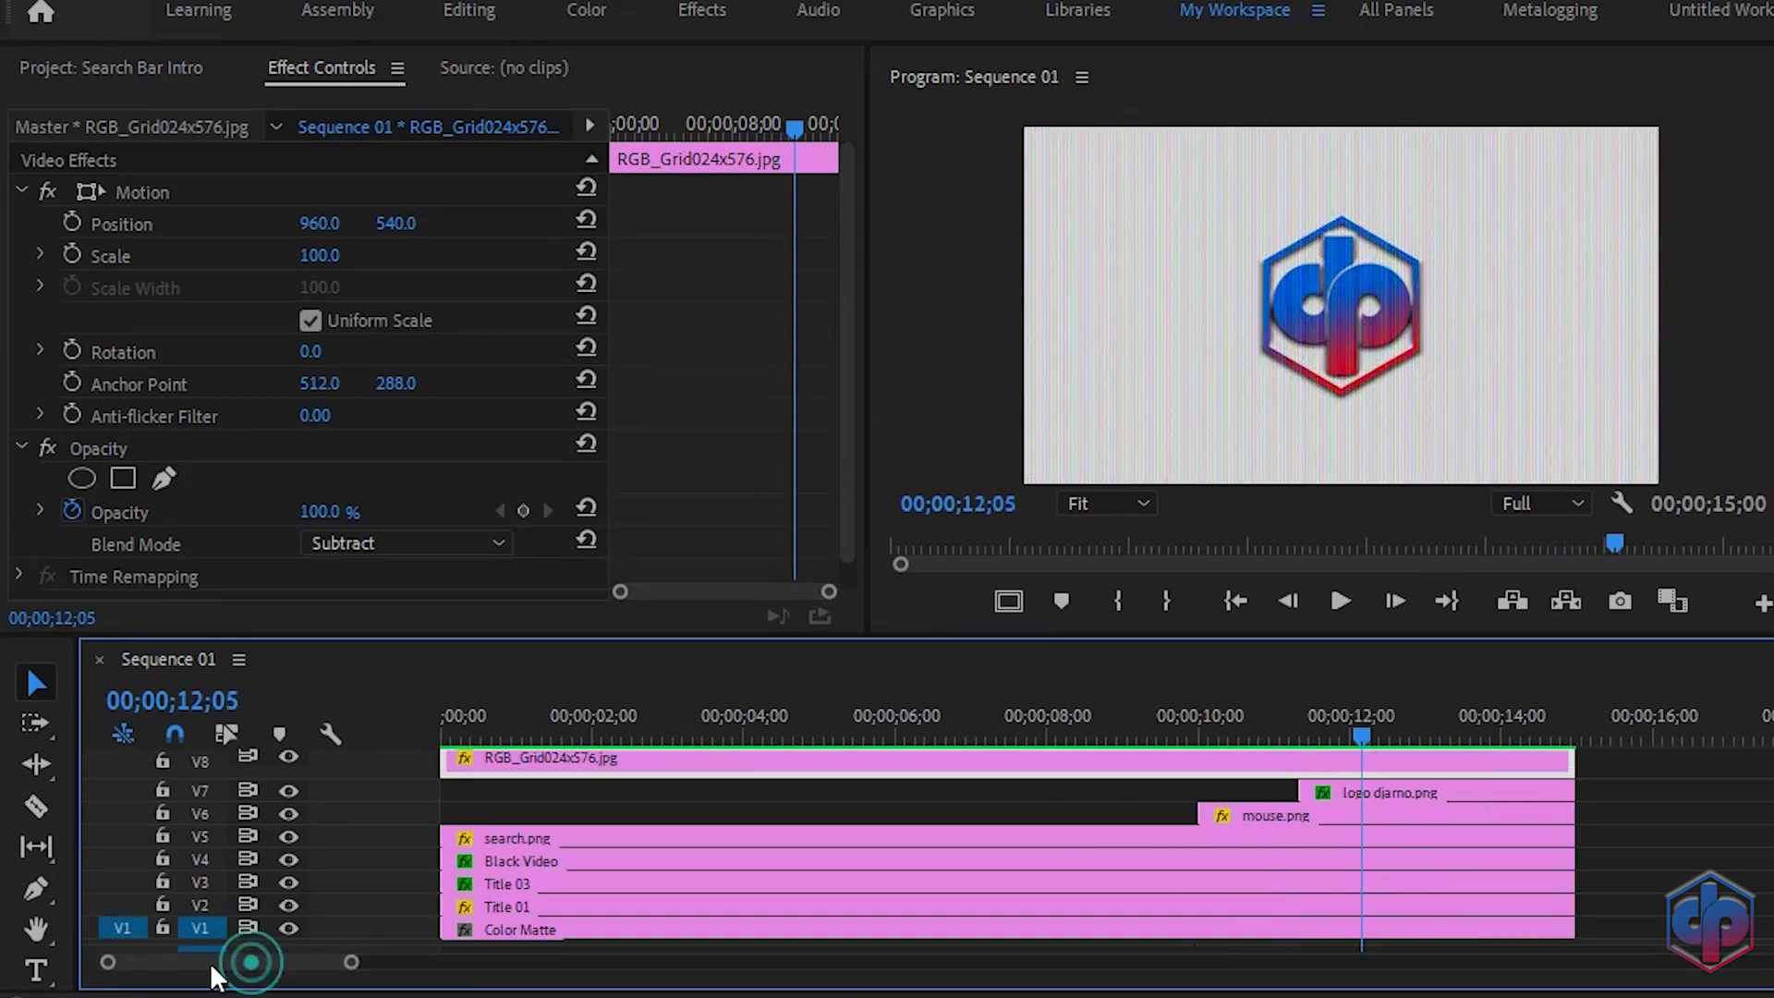
pyautogui.moveTo(1613, 930); pyautogui.dragTo(1399, 774)
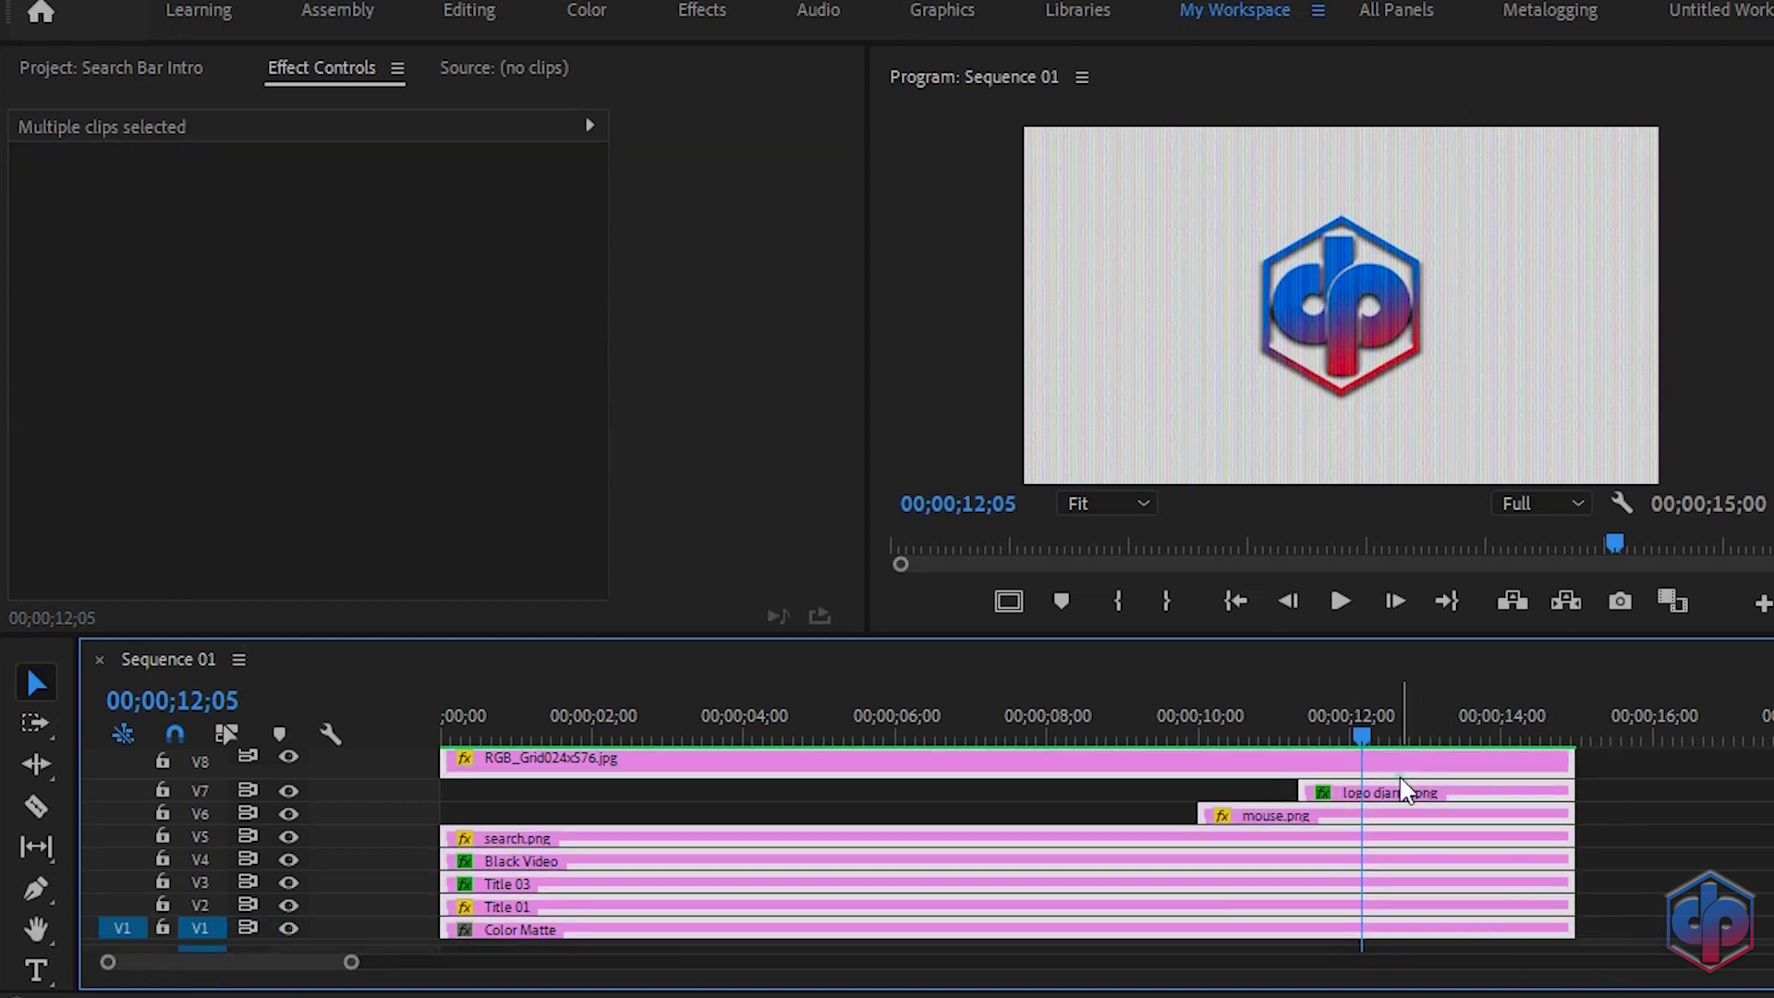
pyautogui.rightClick(1400, 779)
pyautogui.click(1457, 673)
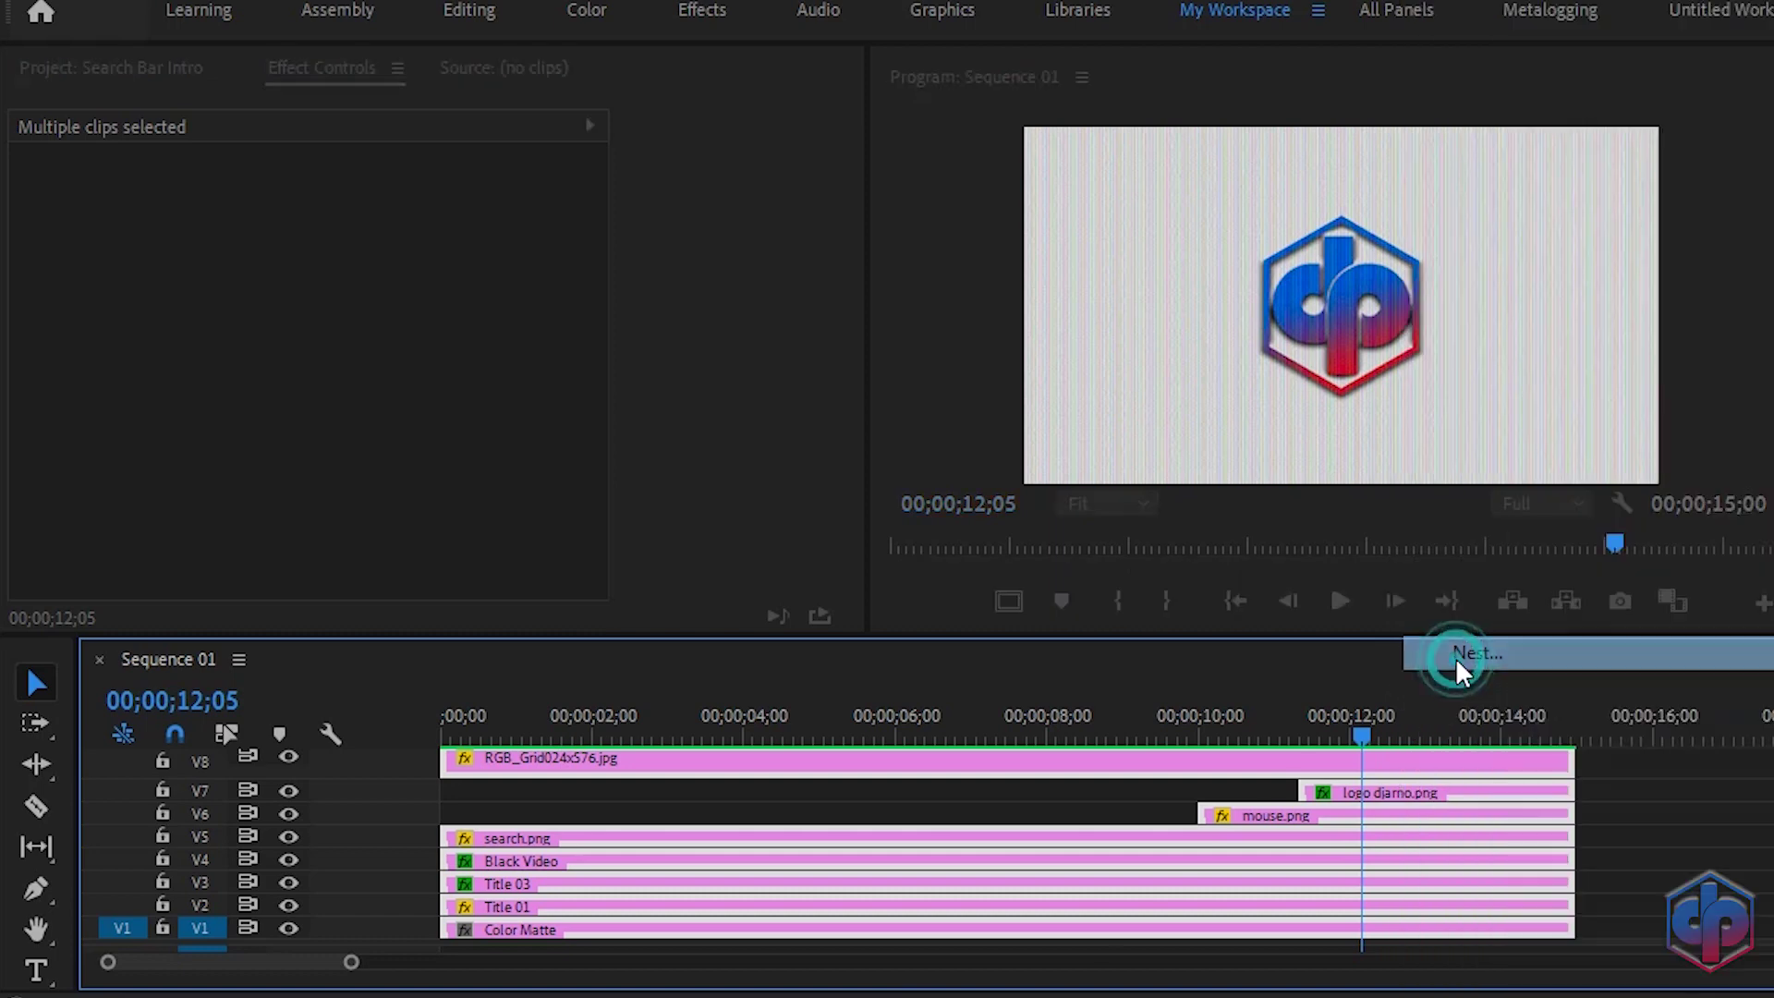
pyautogui.click(981, 516)
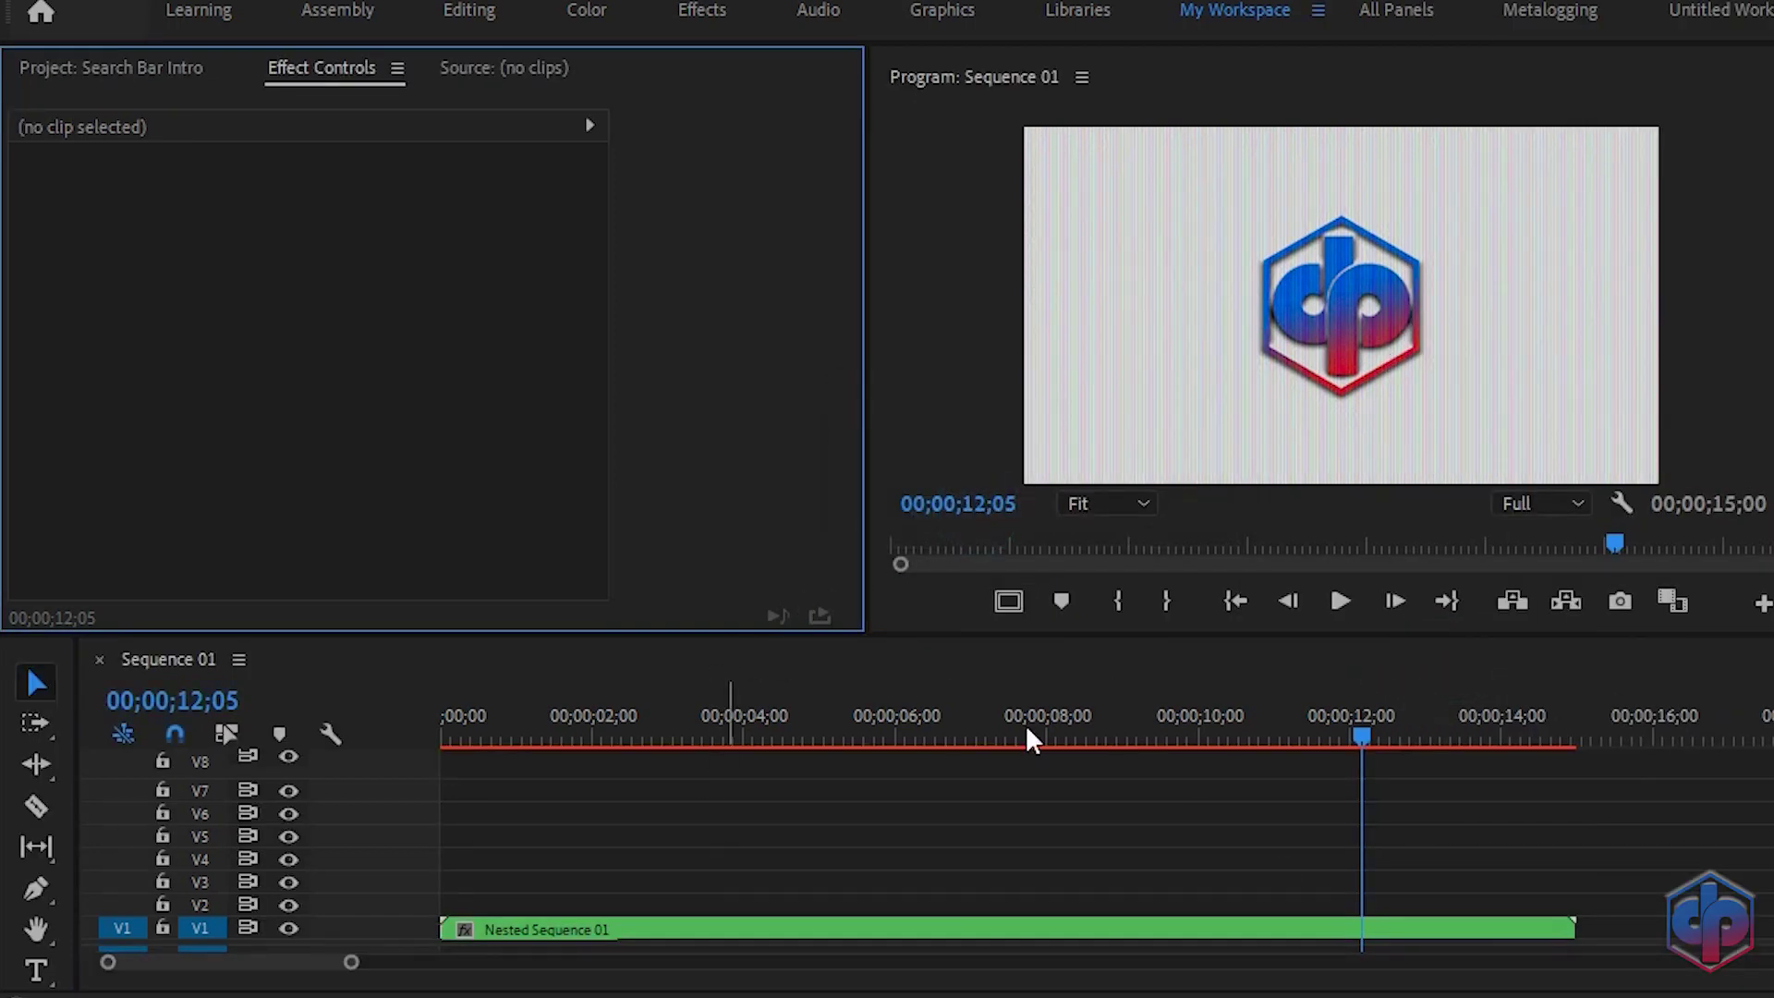
# - Search the effects for 3d and apply Basic 3D to the nested sequence clip
pyautogui.click(1773, 109)
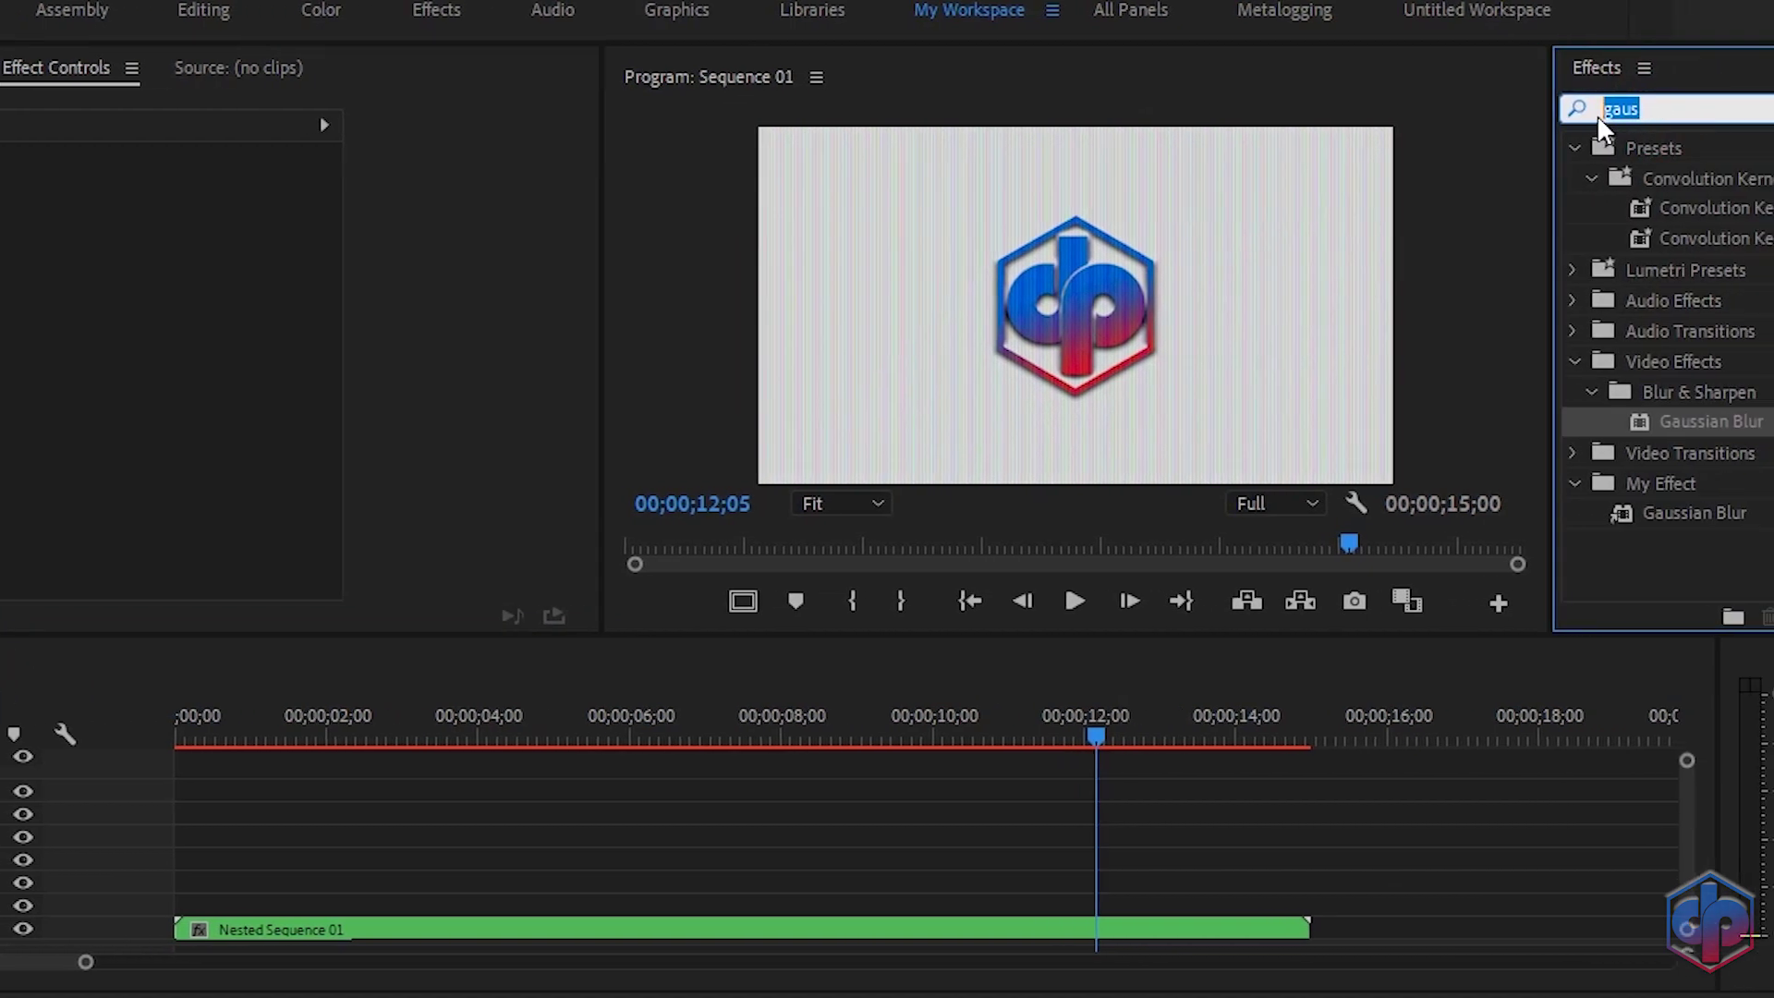
pyautogui.write('3d')
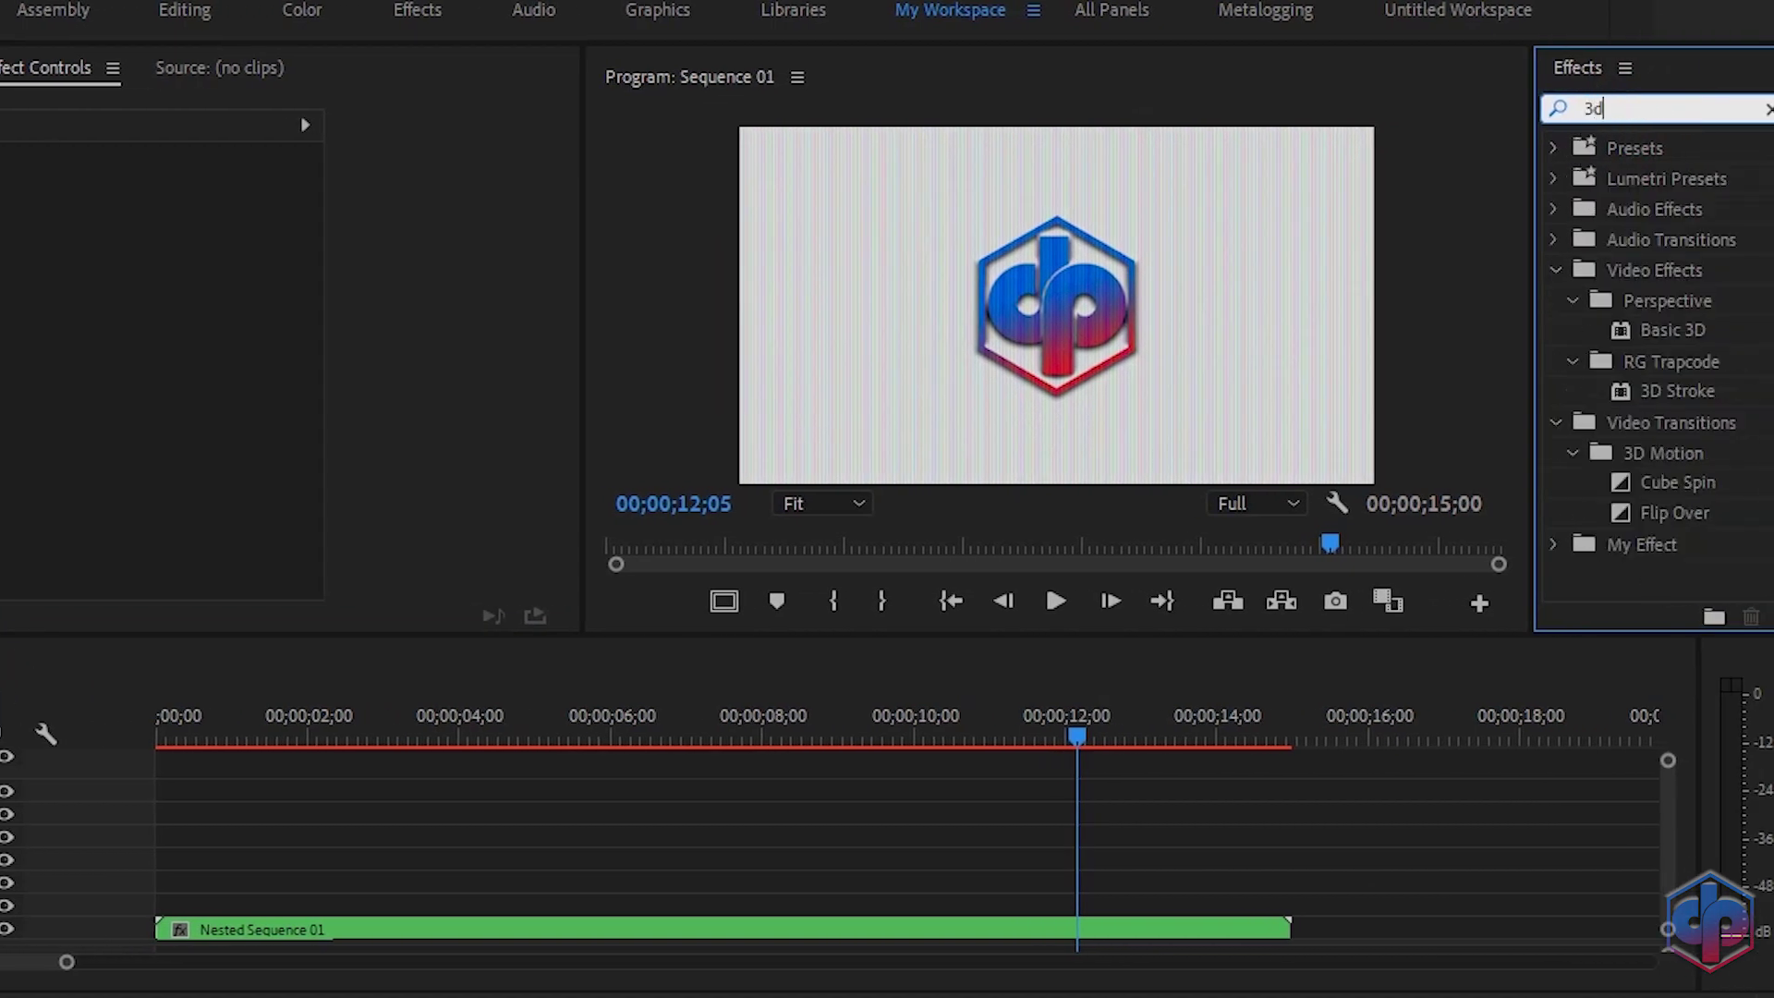
pyautogui.moveTo(1682, 329); pyautogui.dragTo(250, 936)
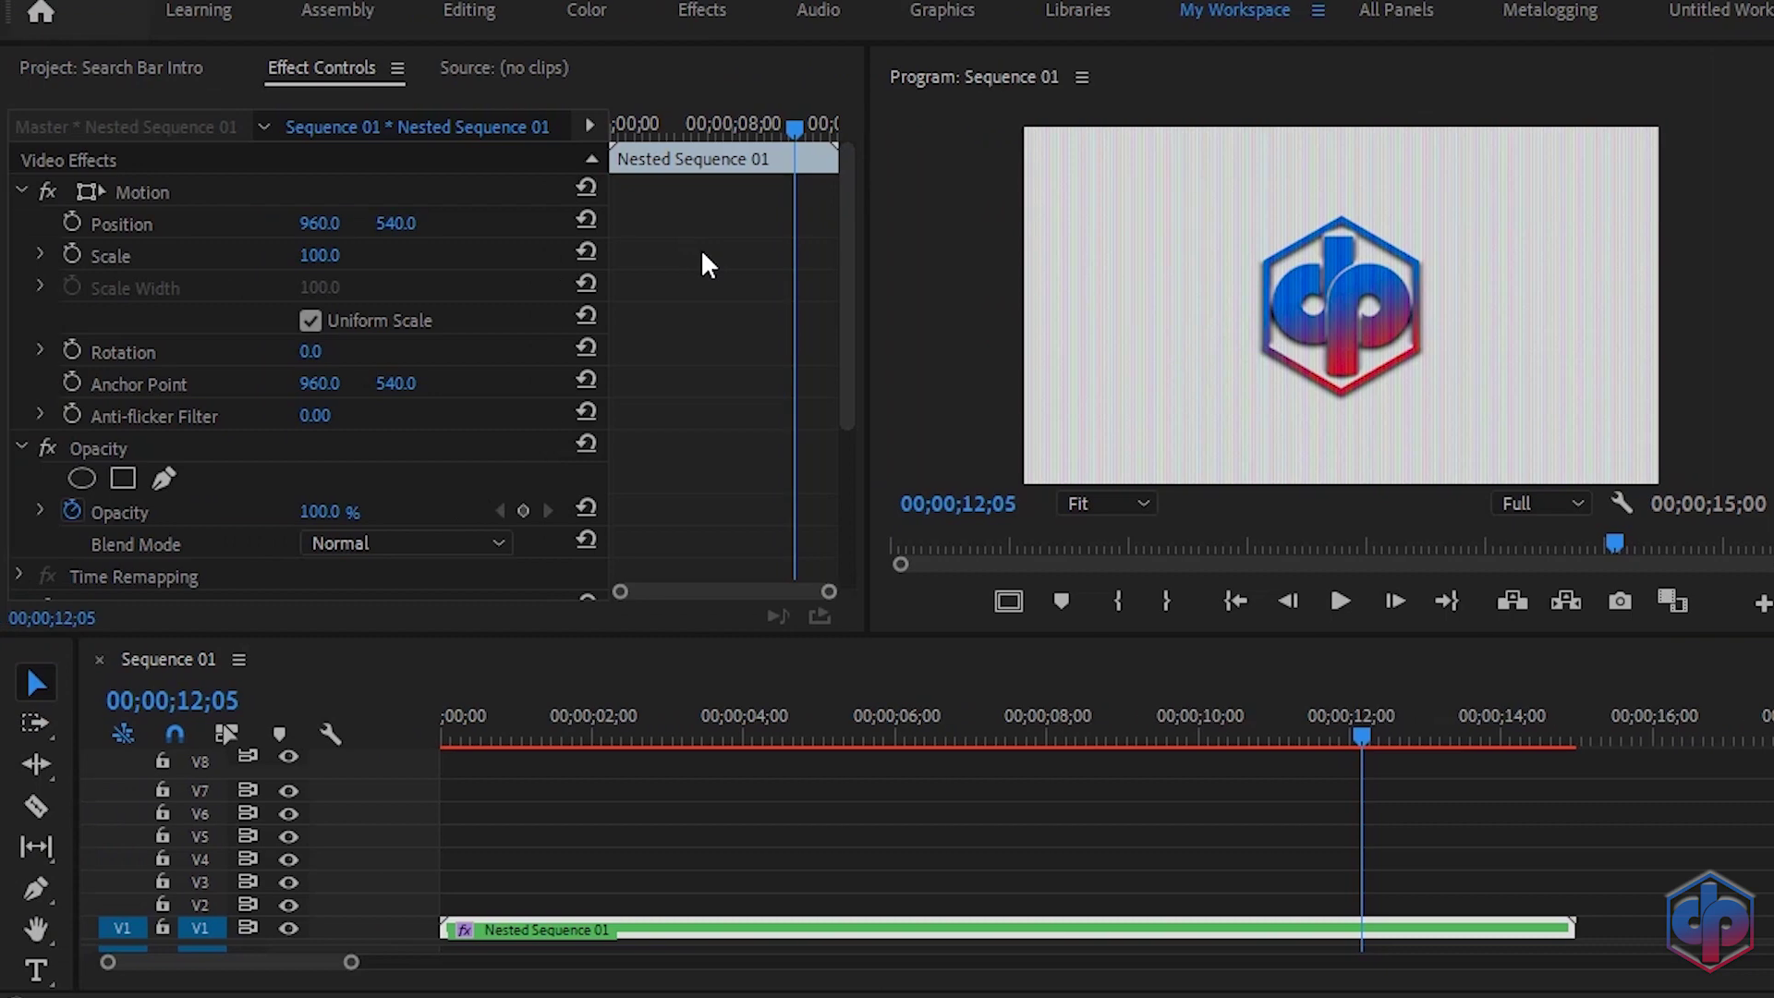
# - At 00;00;01;09, set the nested clip's Basic 3D Swivel and Tilt both to -21°
pyautogui.scroll(-4, 693, 345)
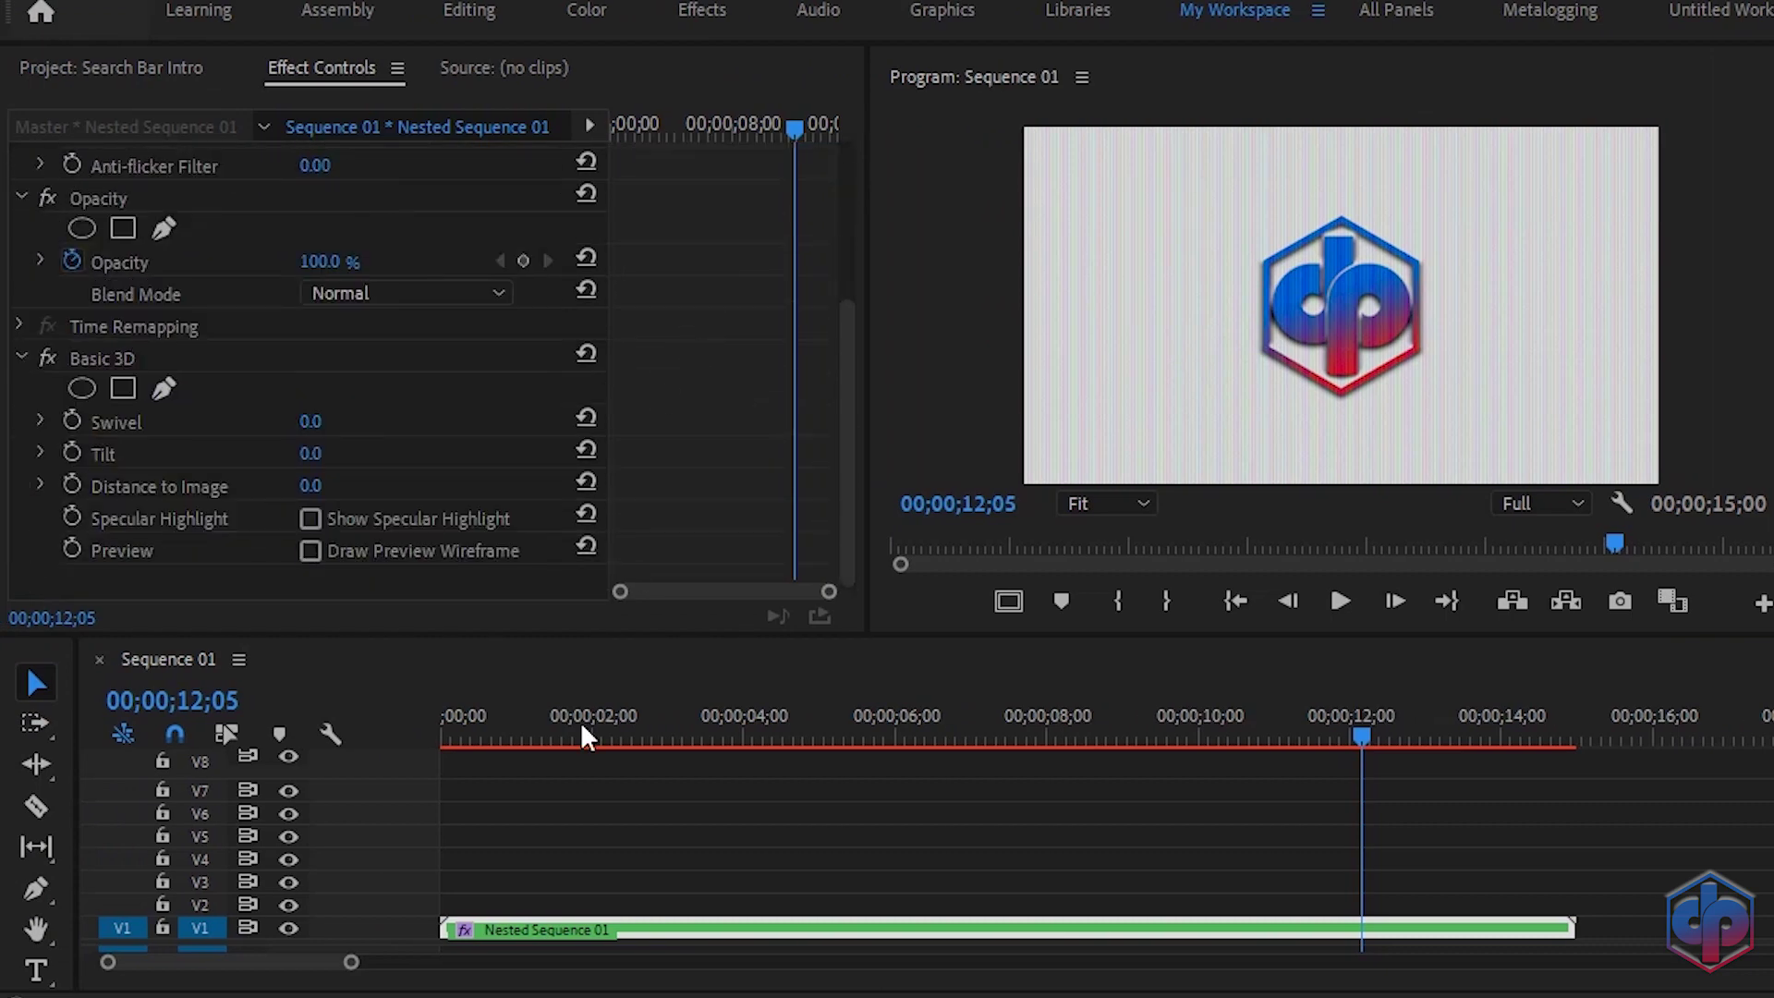
pyautogui.click(543, 739)
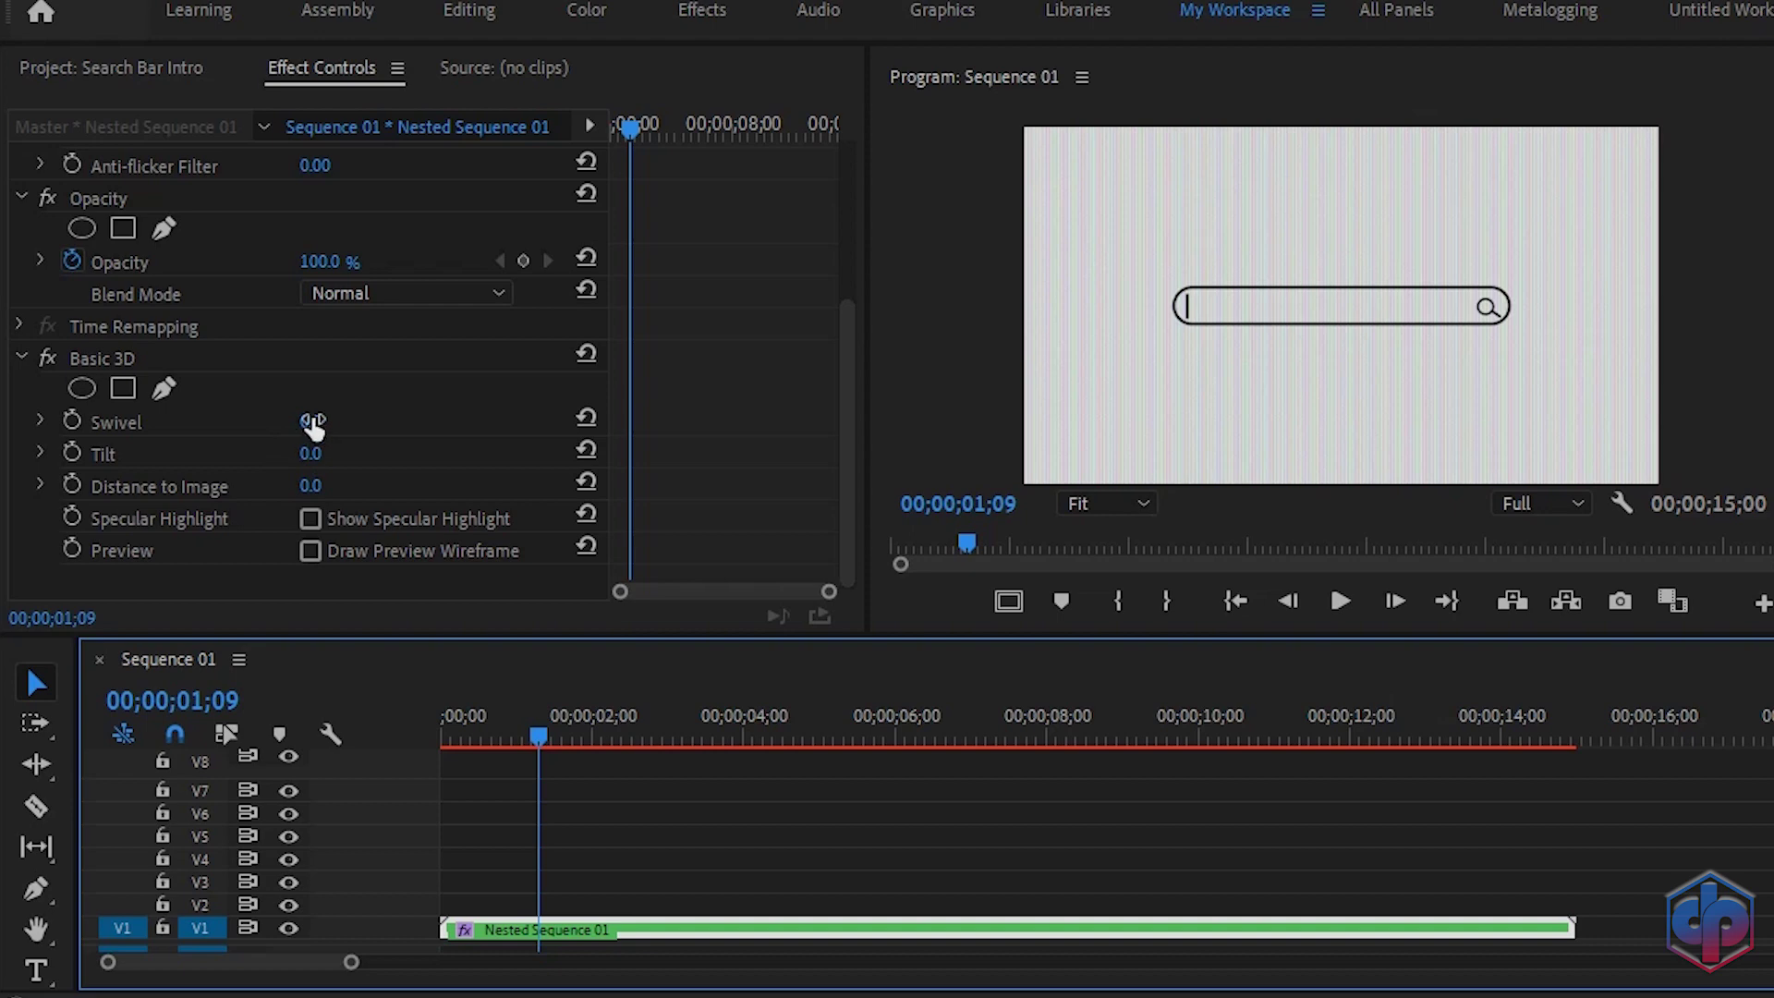
pyautogui.moveTo(314, 423)
pyautogui.mouseDown()
pyautogui.moveTo(292, 423)
pyautogui.moveTo(319, 451)
pyautogui.moveTo(299, 453)
pyautogui.mouseUp()
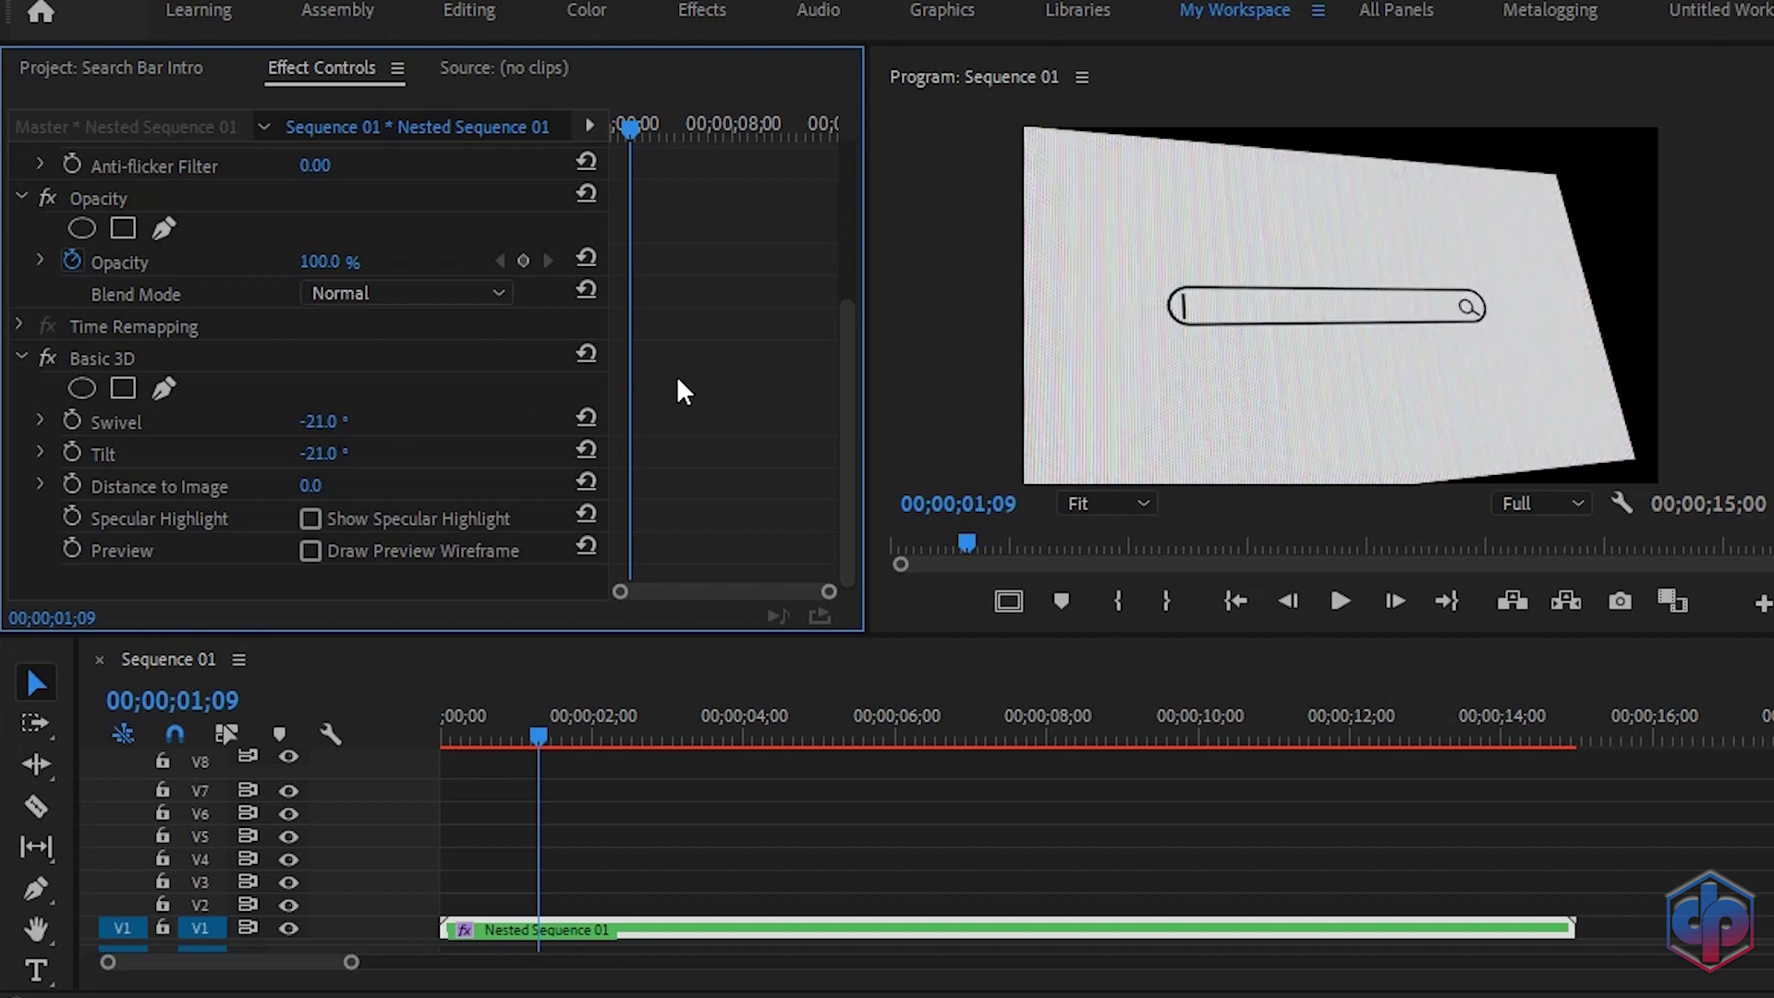
# - Set the nested clip's Scale to 168 and its vertical Position to 312
pyautogui.scroll(5, 768, 410)
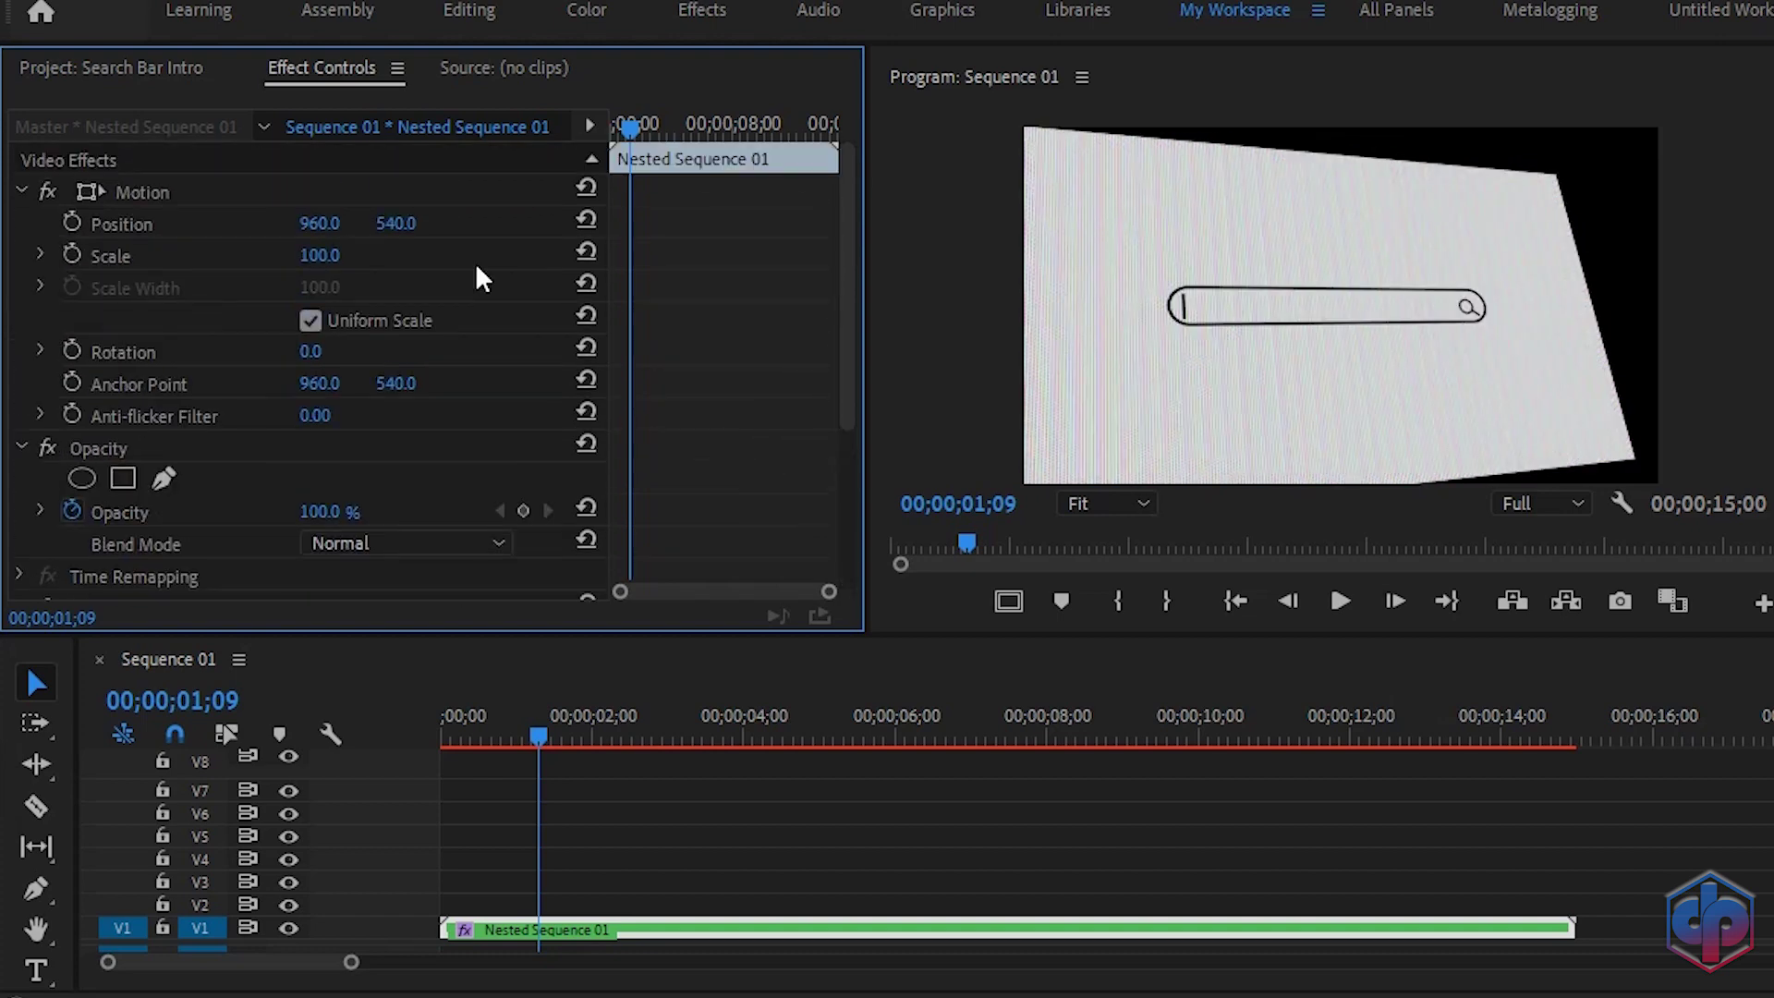
pyautogui.moveTo(306, 259); pyautogui.dragTo(355, 259)
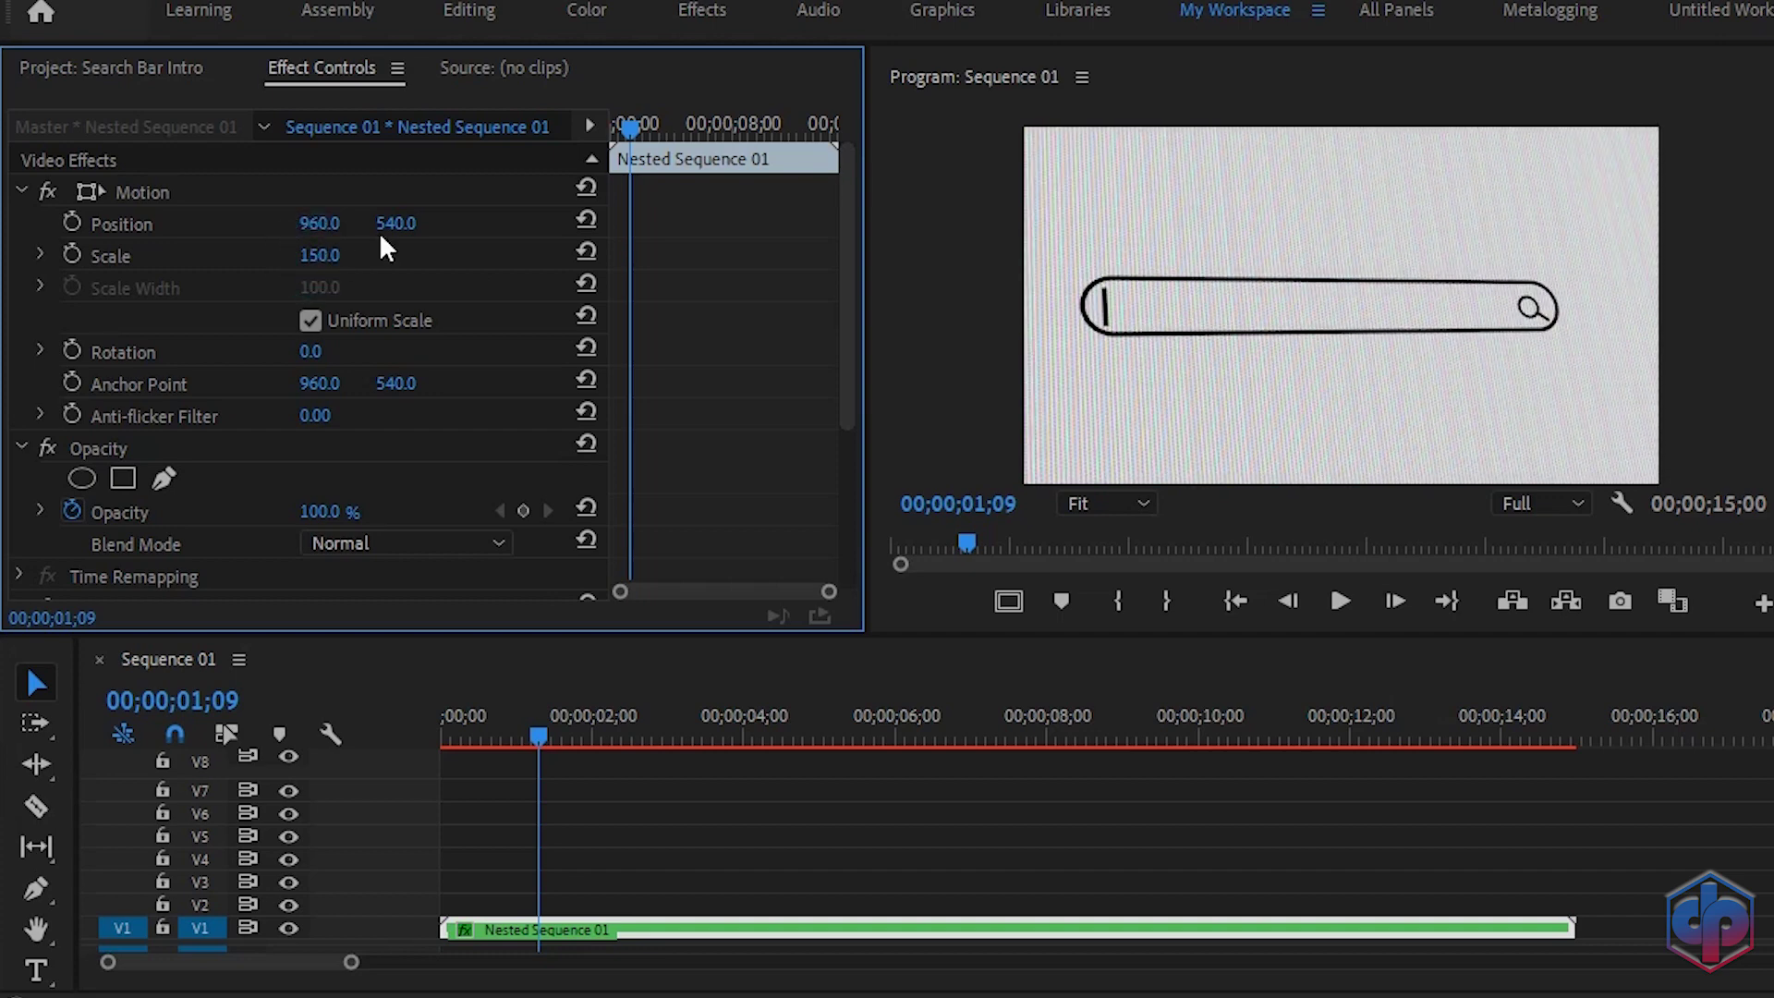
pyautogui.moveTo(412, 226); pyautogui.dragTo(201, 226)
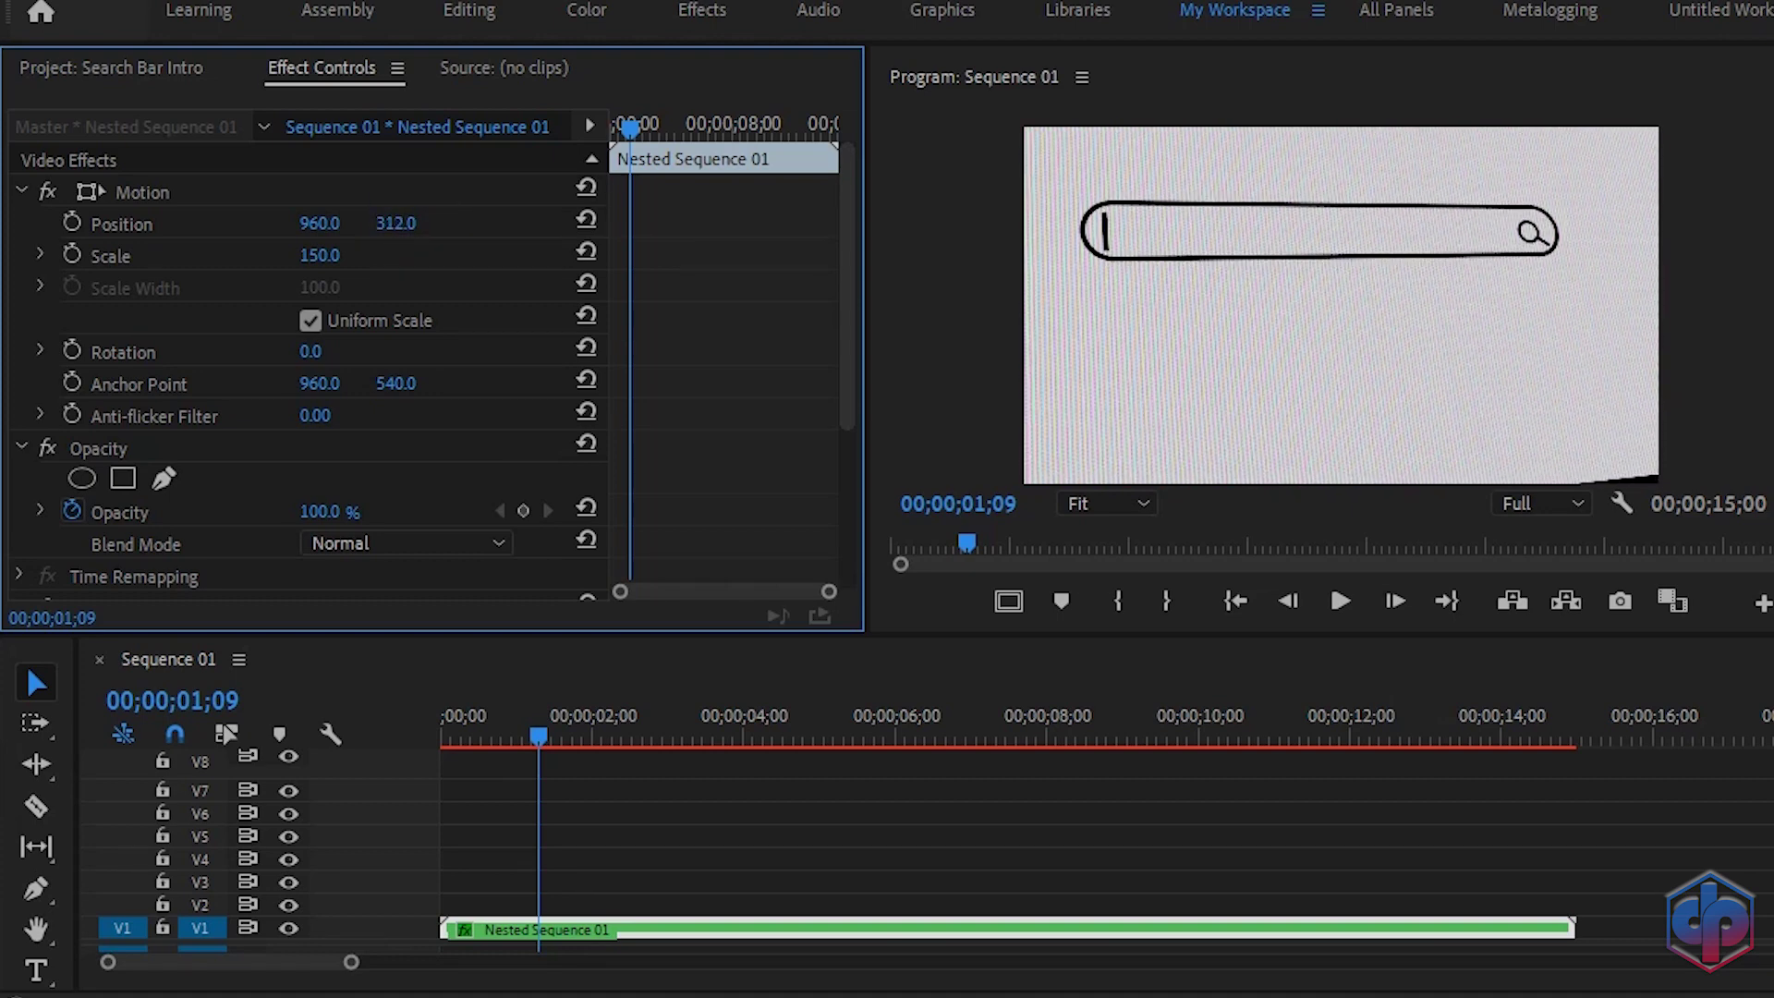
pyautogui.moveTo(321, 259); pyautogui.dragTo(338, 259)
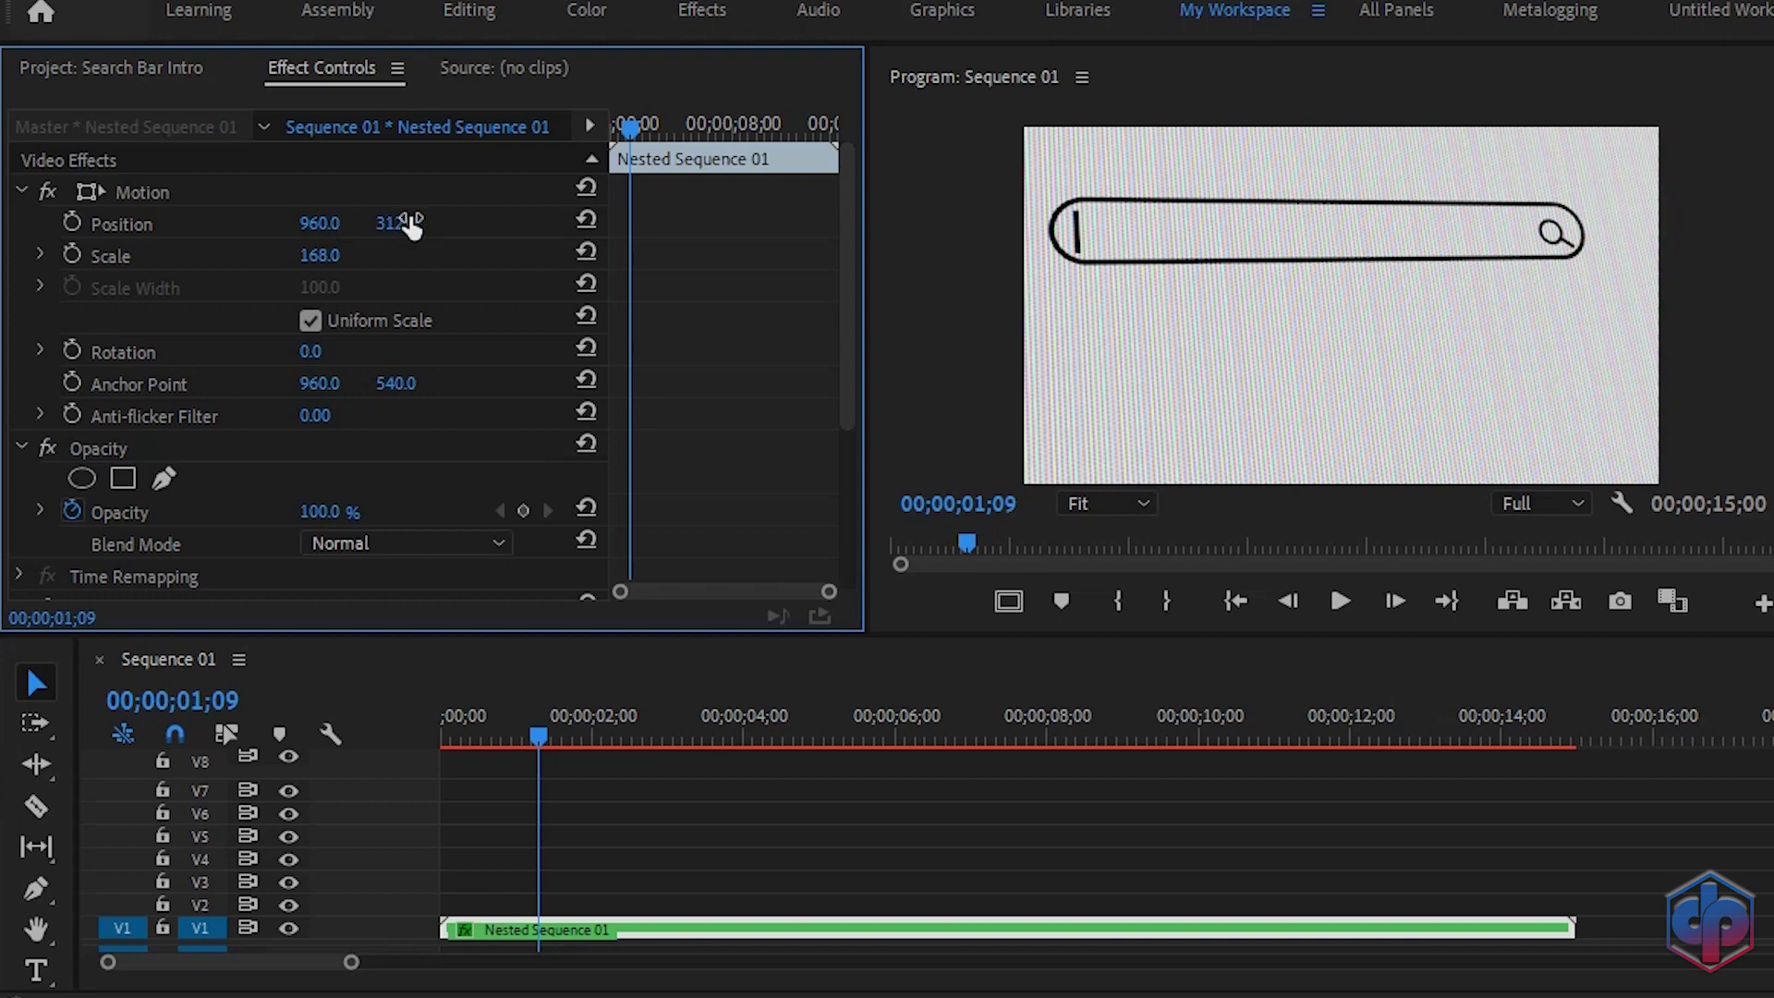
# - Set the nested clip's Basic 3D Swivel to -31° and Tilt to -28°
pyautogui.moveTo(846, 323); pyautogui.dragTo(844, 491)
pyautogui.moveTo(317, 419); pyautogui.dragTo(307, 419)
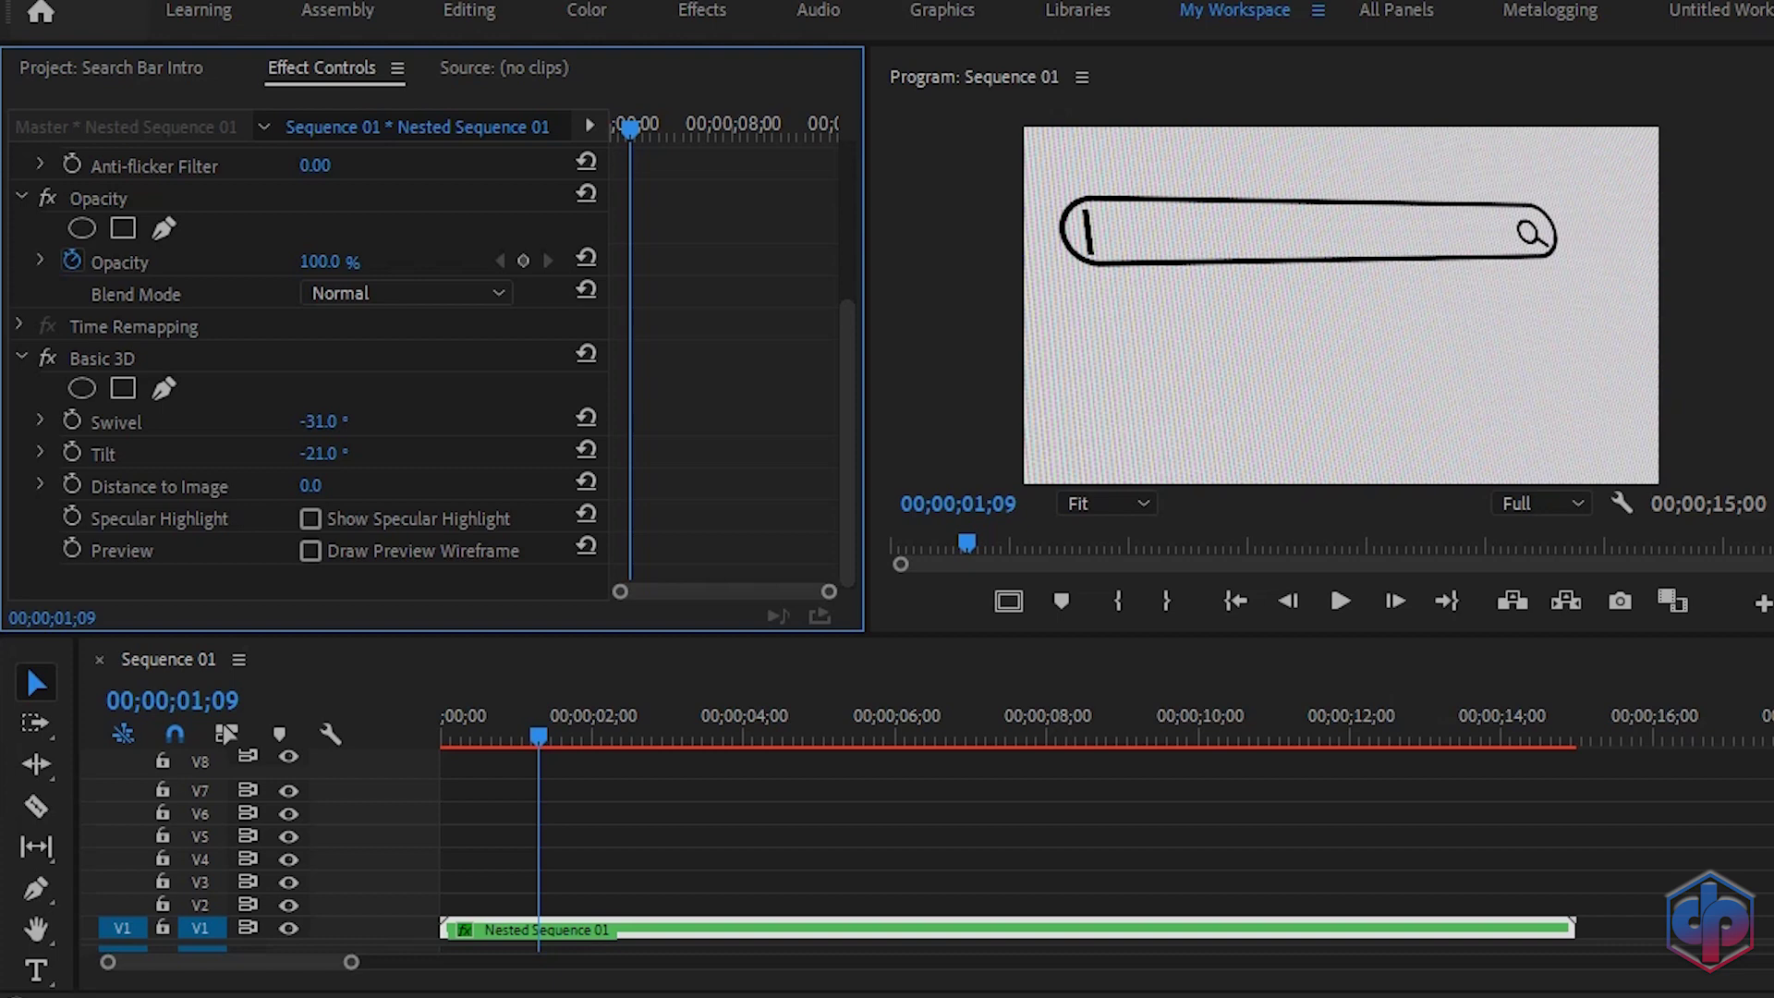
pyautogui.moveTo(307, 419); pyautogui.dragTo(308, 419)
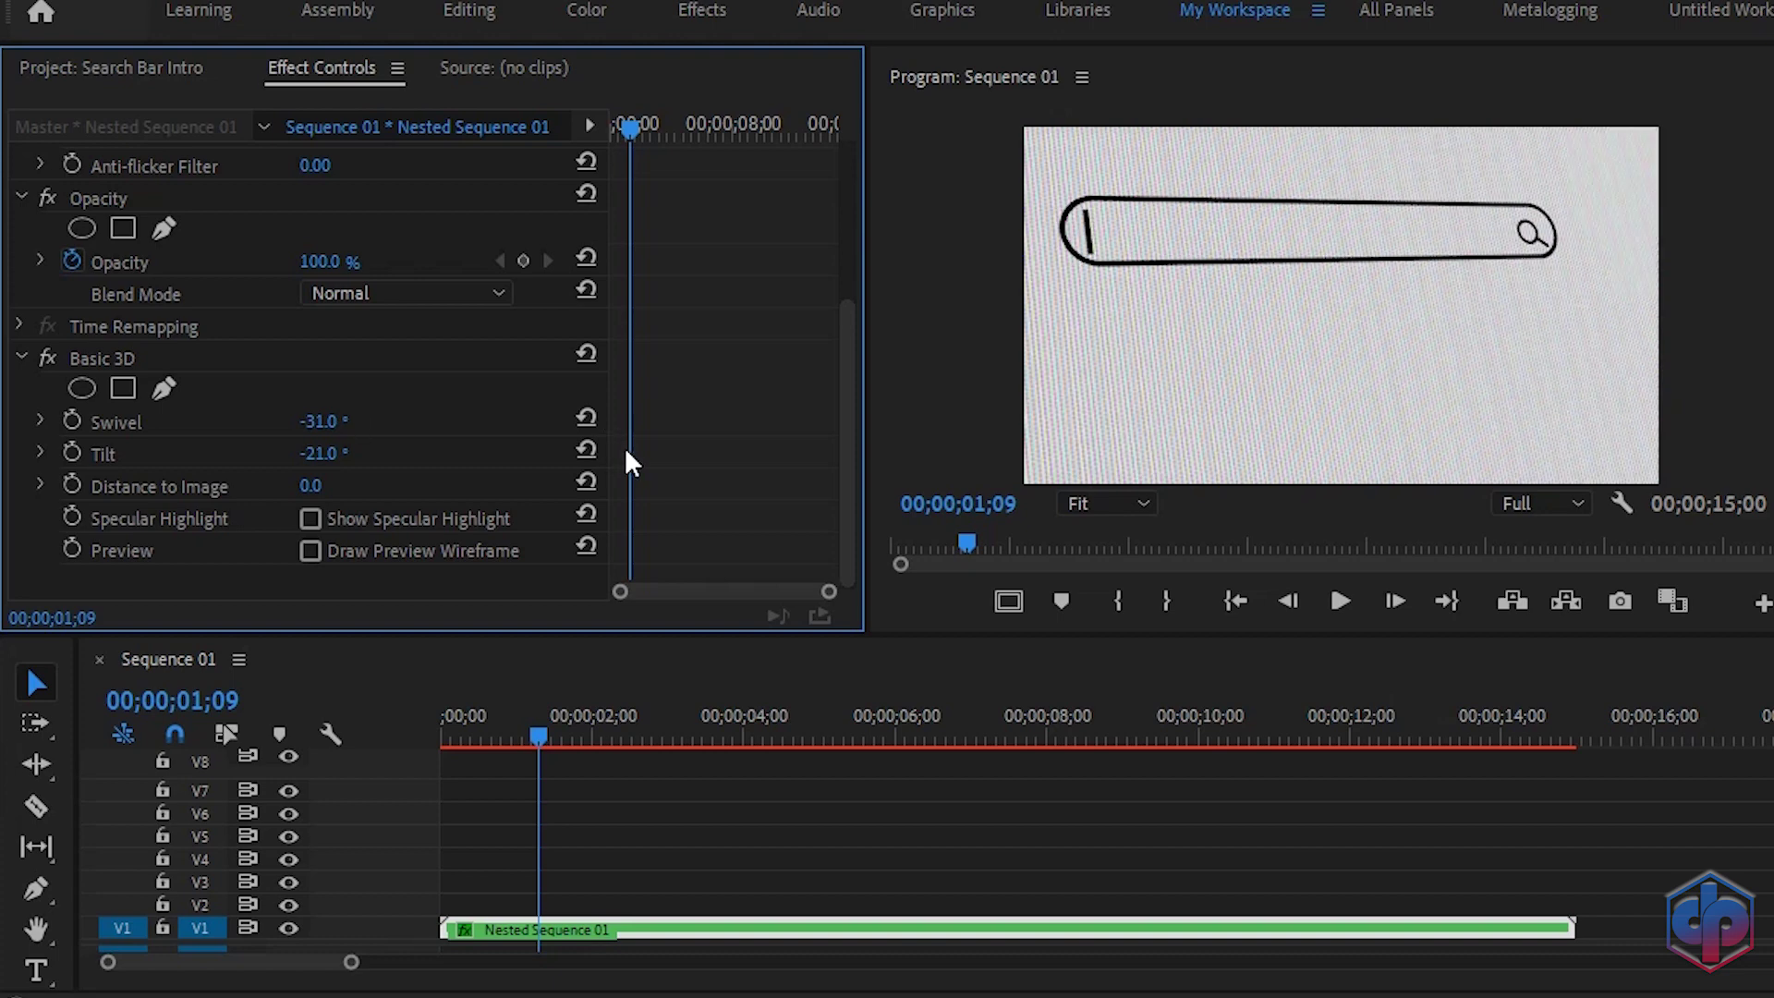
pyautogui.moveTo(324, 452); pyautogui.dragTo(348, 453)
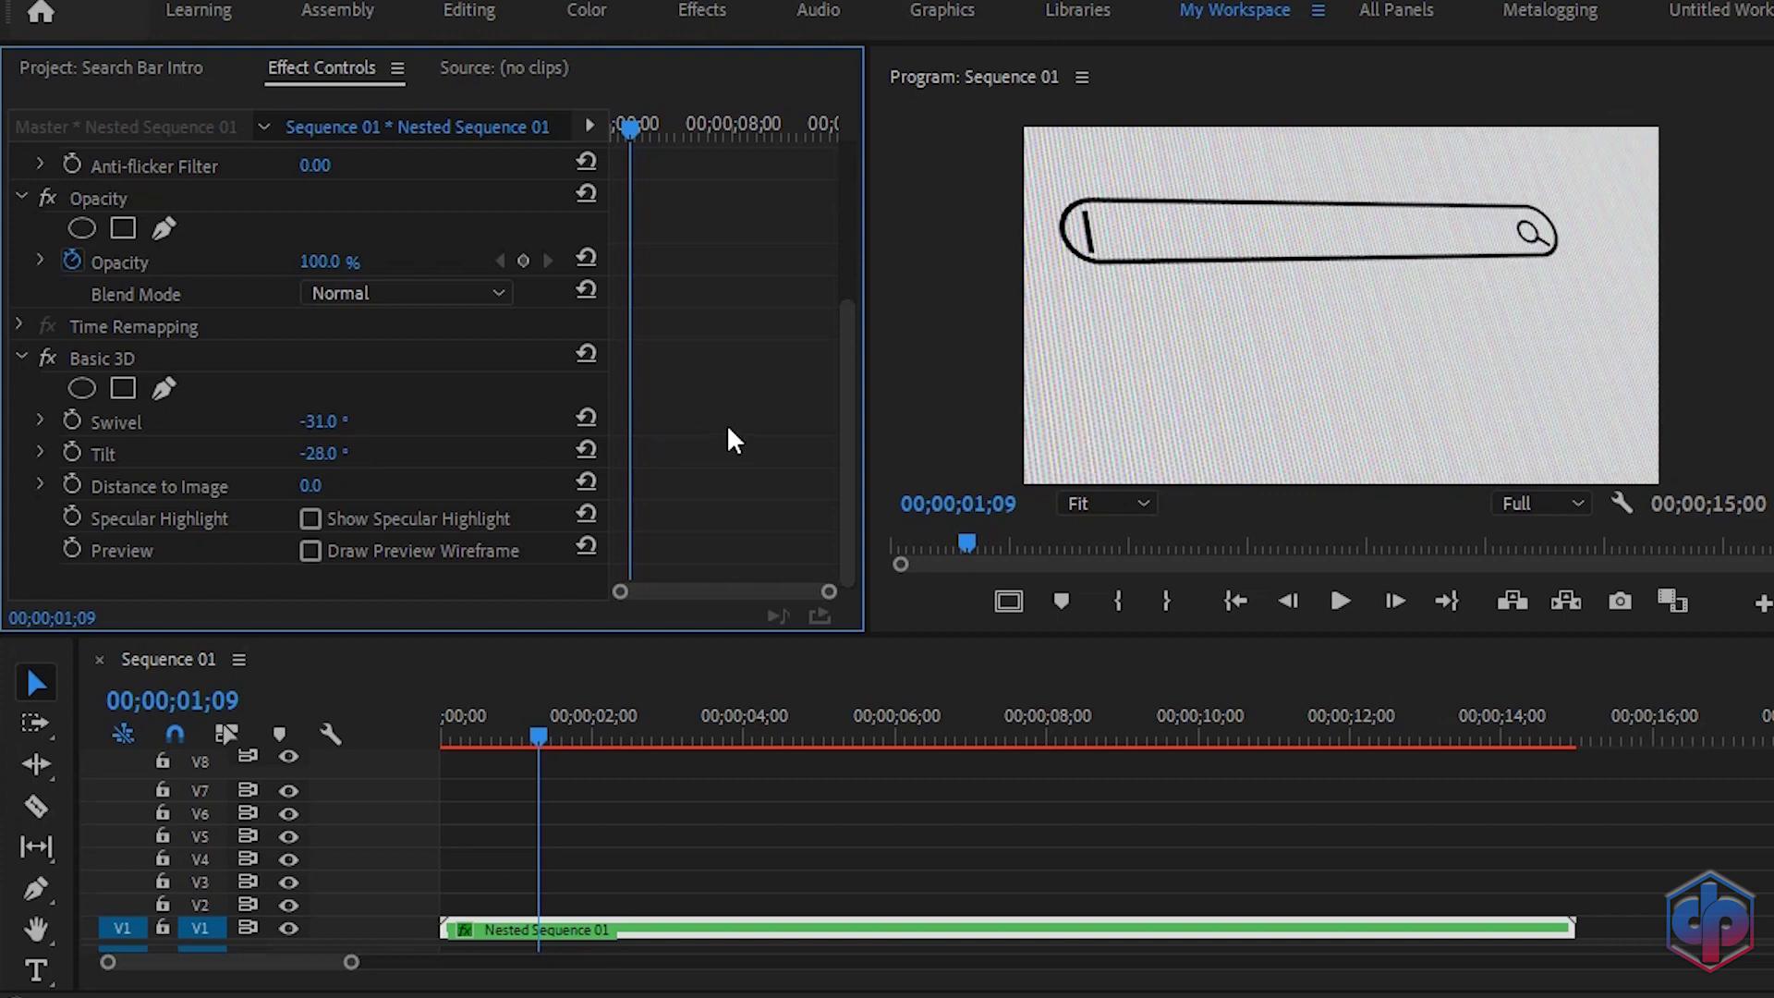
# - Start keyframing Swivel, Tilt, Position and Scale of the nested clip at 00;00;00;00
pyautogui.moveTo(636, 129); pyautogui.dragTo(610, 127)
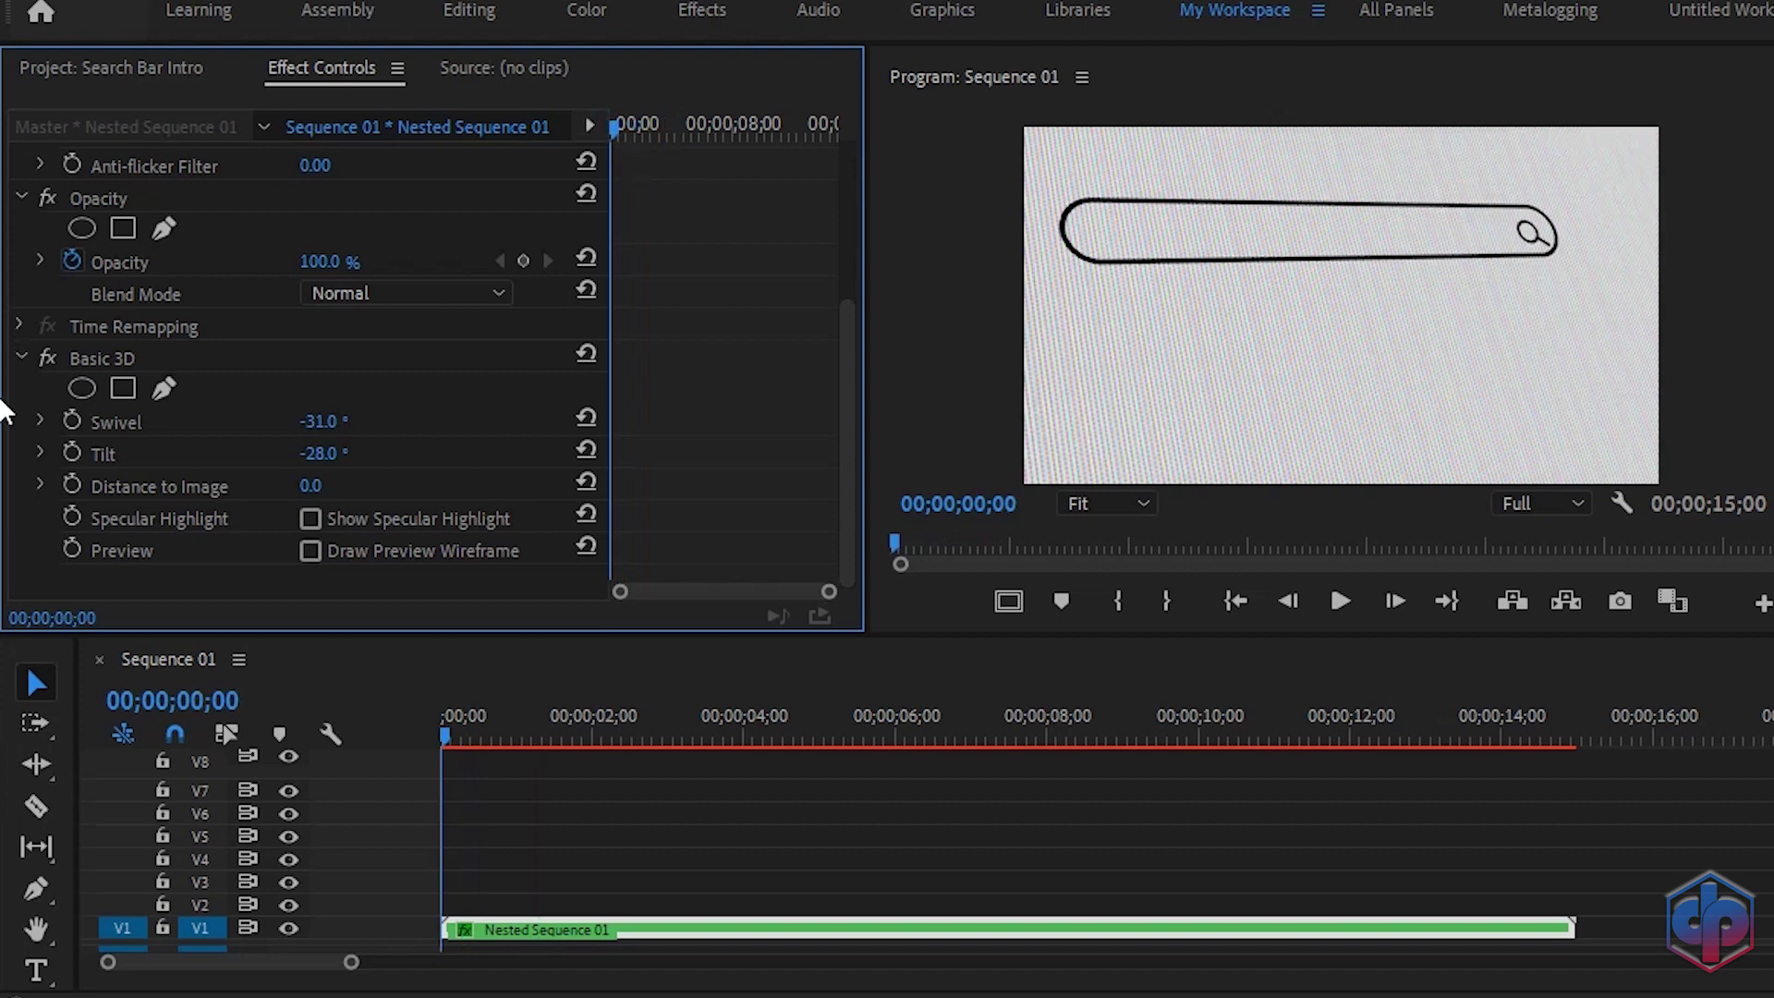
pyautogui.click(72, 420)
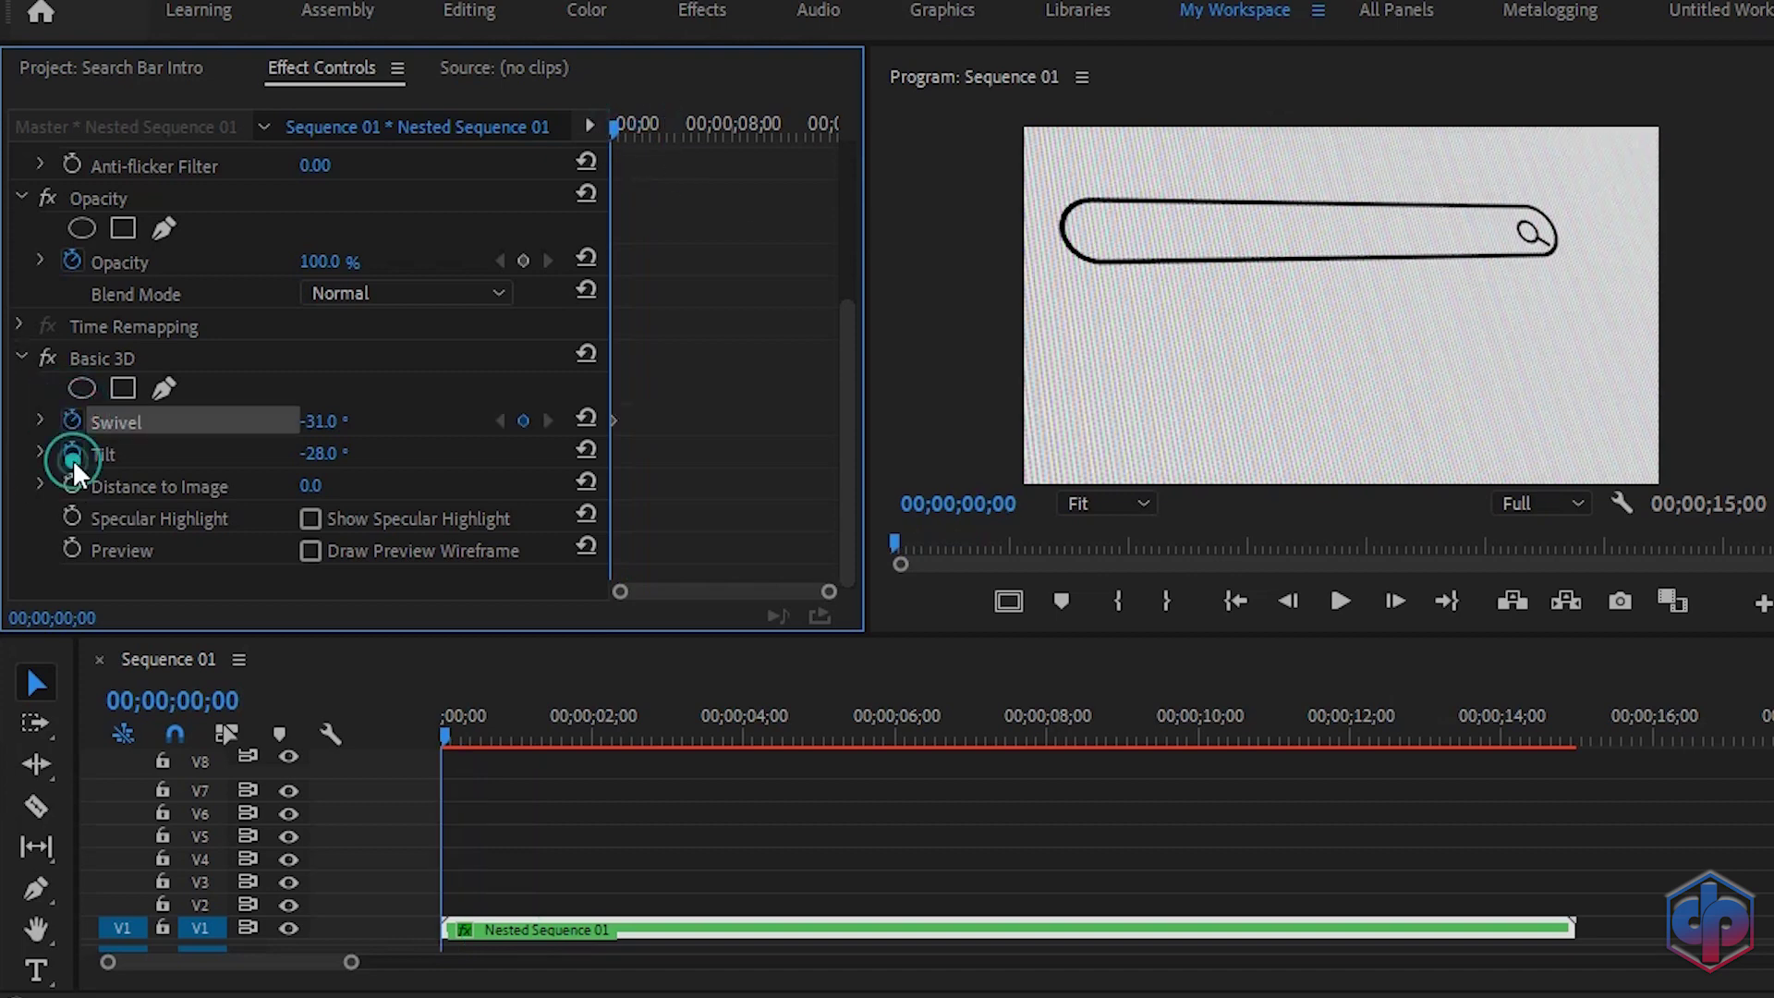
pyautogui.click(73, 456)
pyautogui.scroll(5, 707, 397)
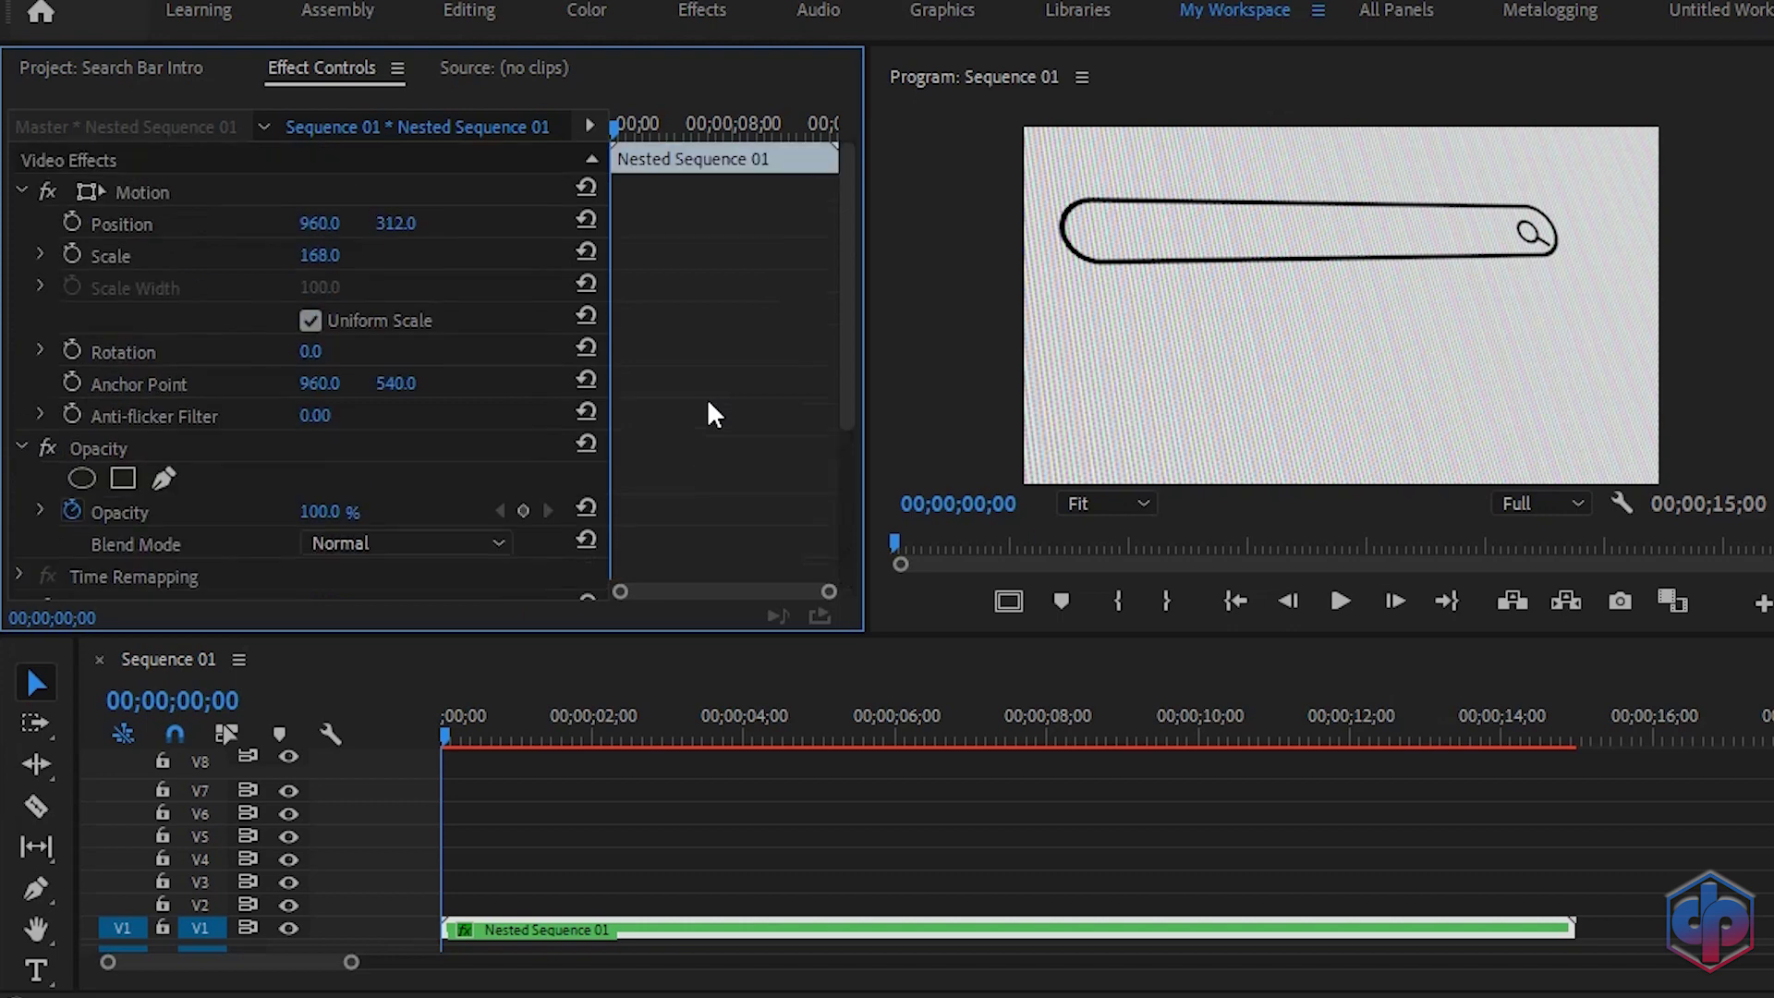
pyautogui.click(70, 222)
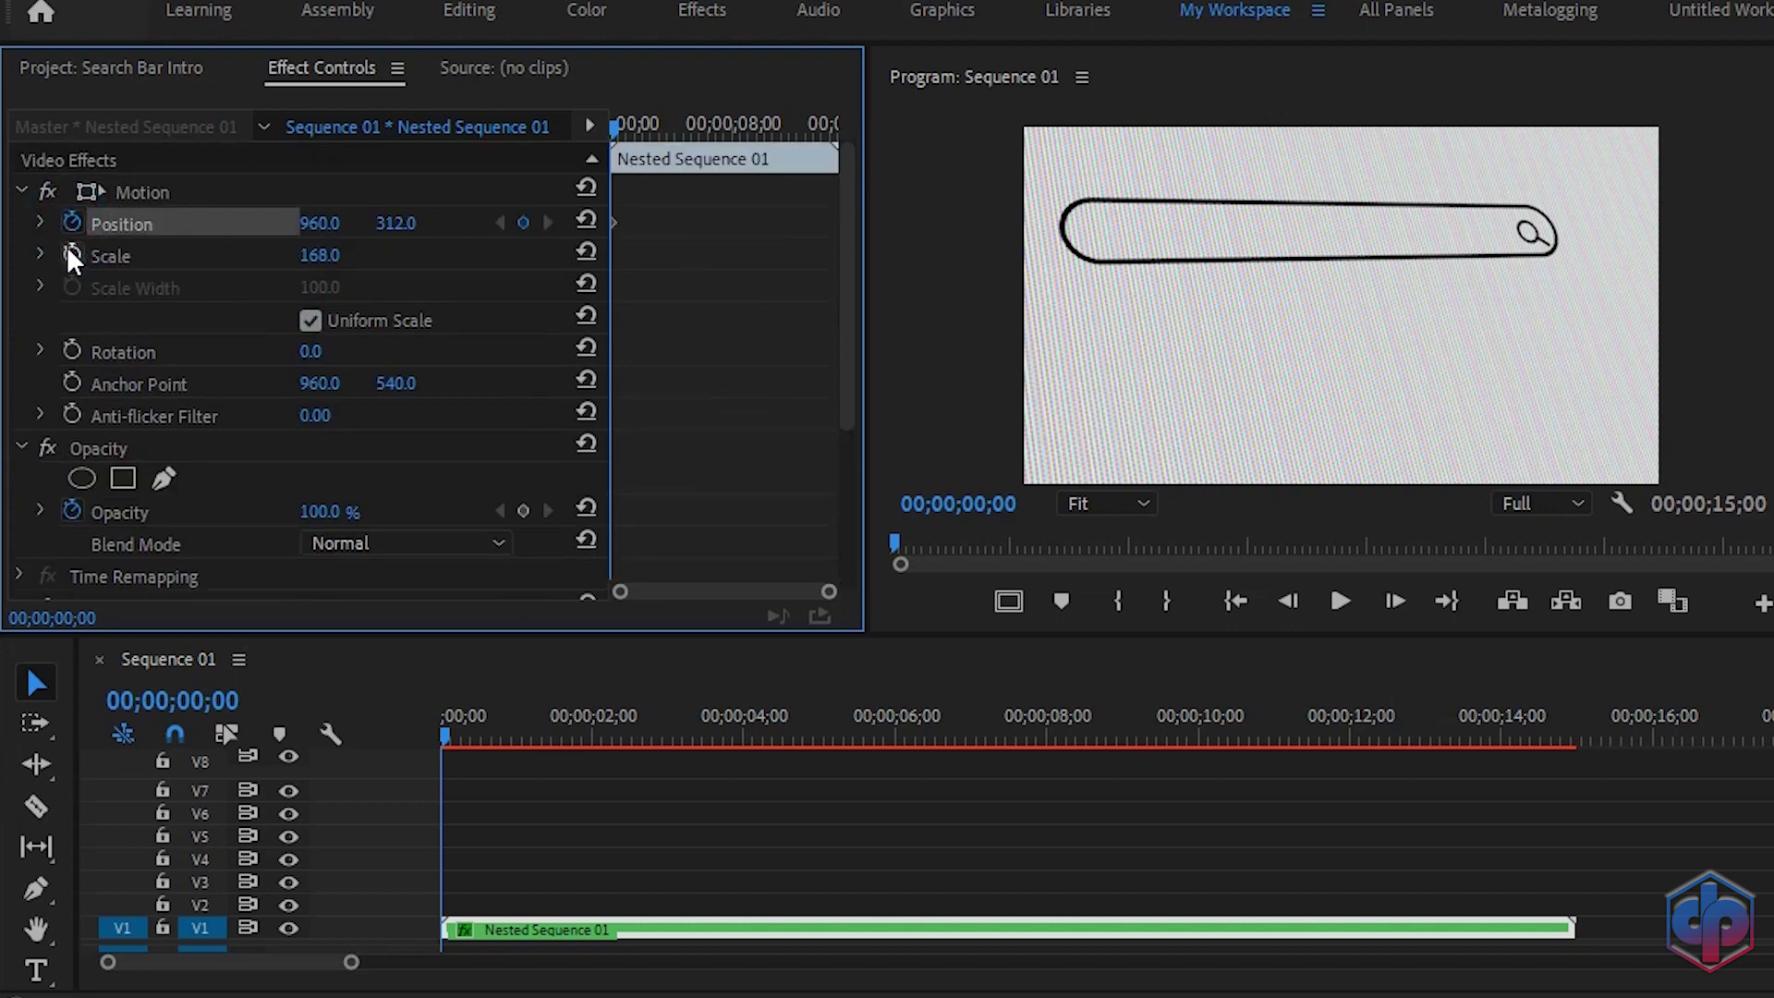
pyautogui.click(70, 251)
# - Add Basic 3D keyframes at 00;00;05;12 with Swivel at 4° and Tilt at -28°
pyautogui.moveTo(612, 124); pyautogui.dragTo(693, 141)
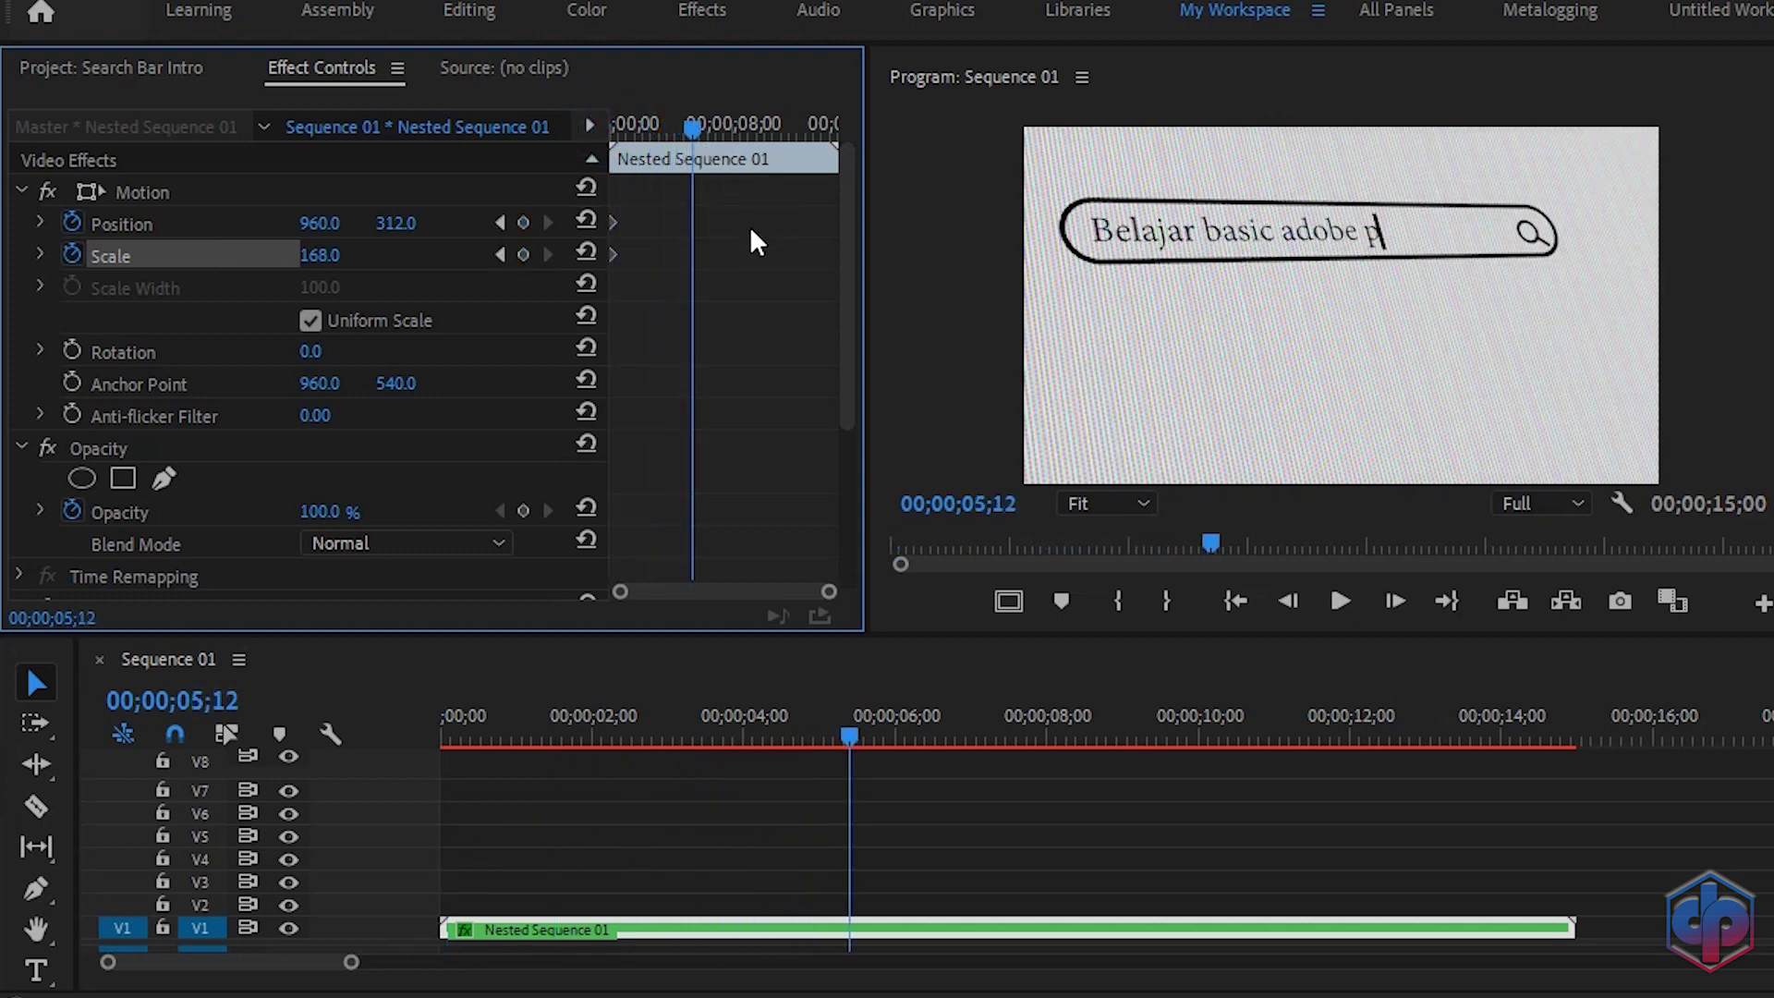
pyautogui.scroll(-4, 752, 231)
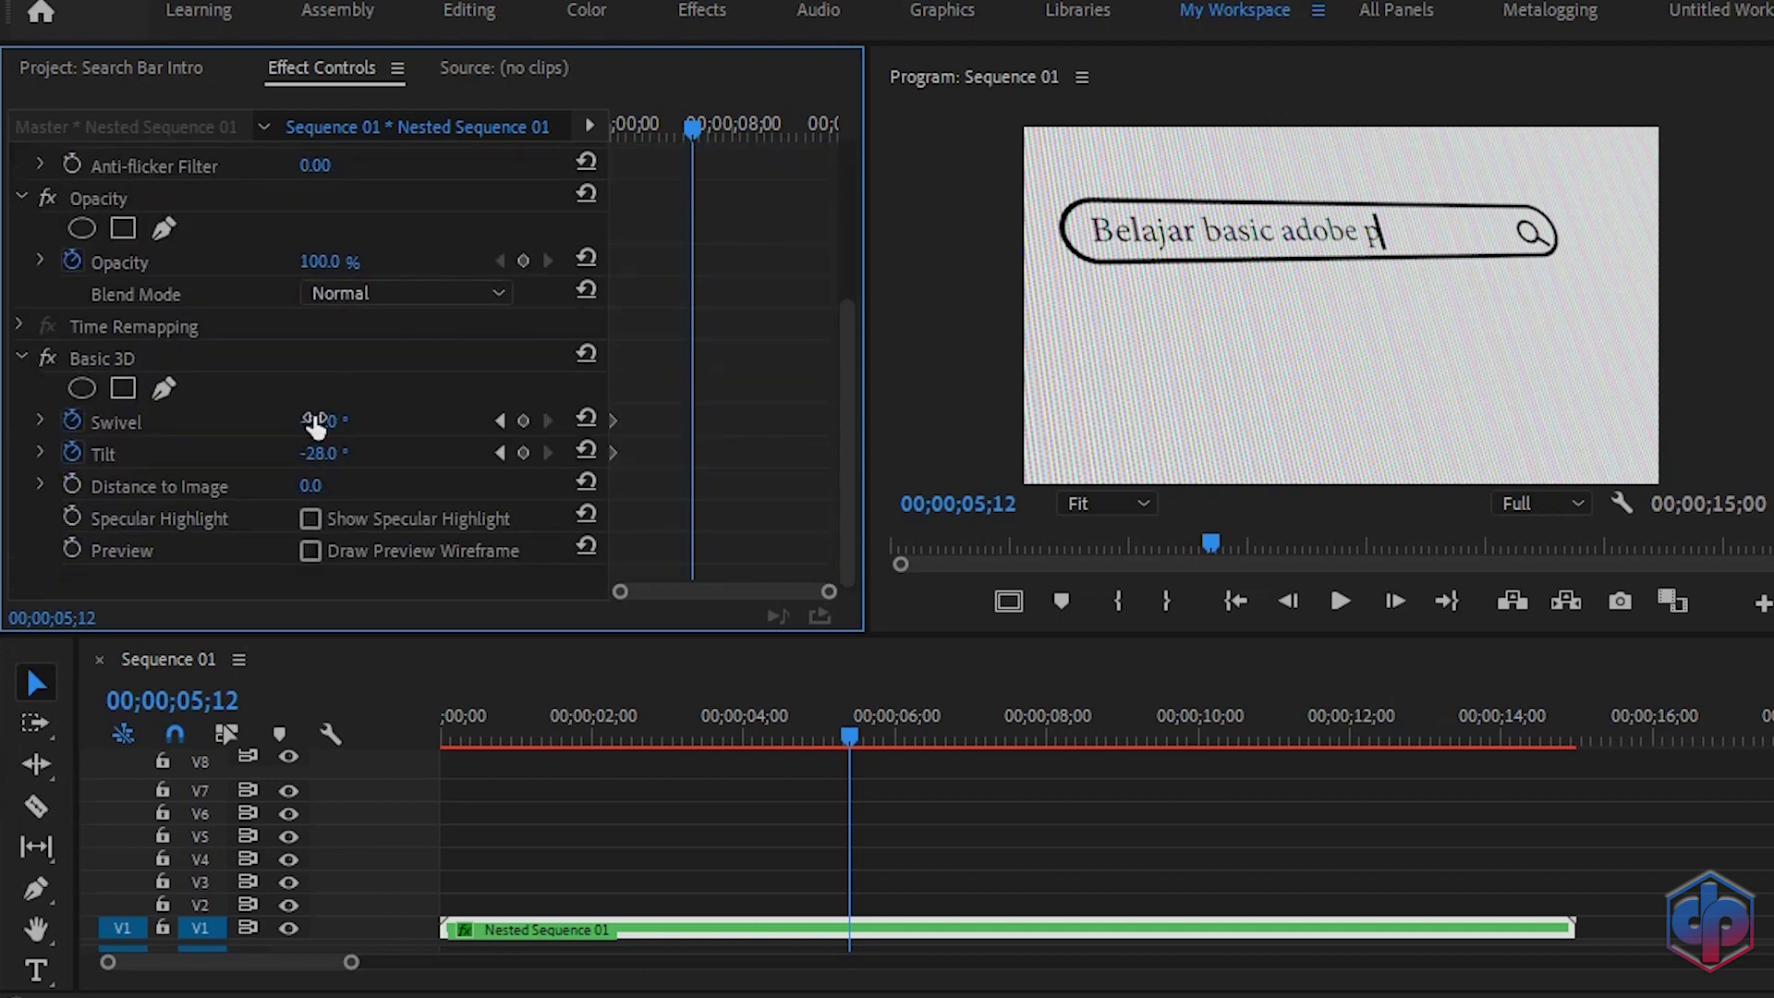
pyautogui.moveTo(315, 423); pyautogui.dragTo(296, 423)
pyautogui.moveTo(296, 423); pyautogui.dragTo(348, 421)
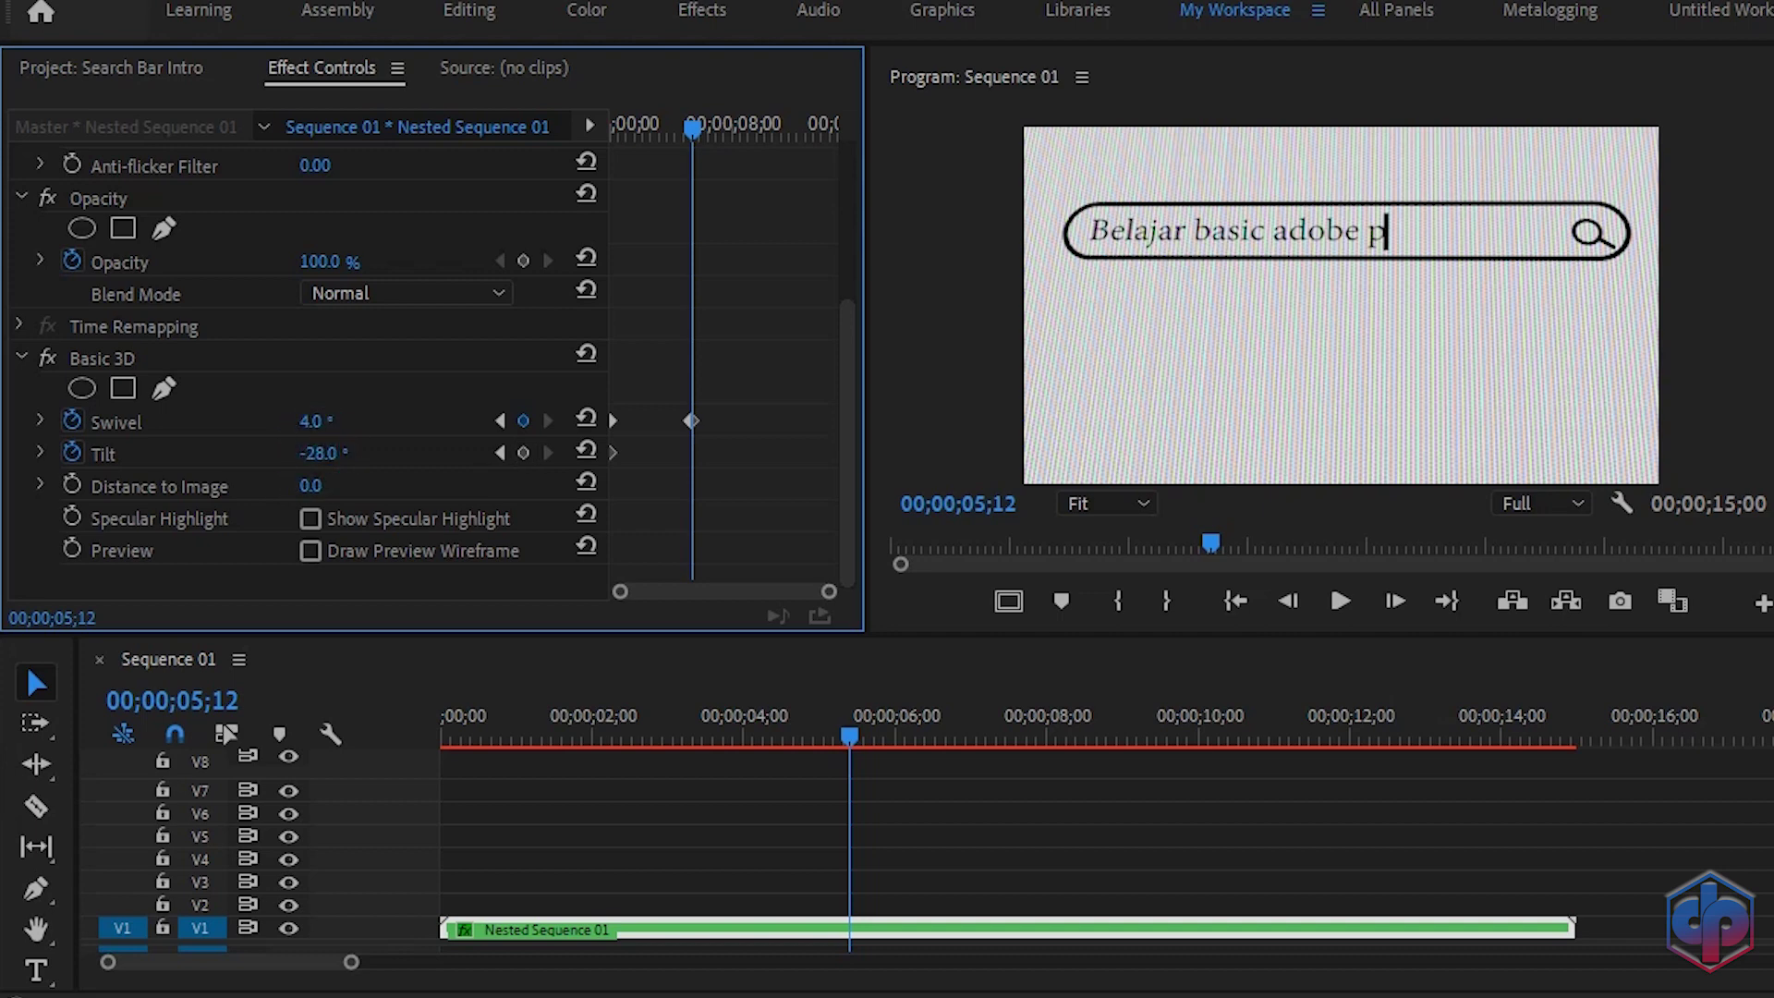
pyautogui.moveTo(320, 453); pyautogui.dragTo(332, 453)
pyautogui.hotkey('ctrl', 'z')
# - Keyframe the nested clip's vertical Position at 430 and move that keyframe to the clip's end
pyautogui.scroll(5, 736, 445)
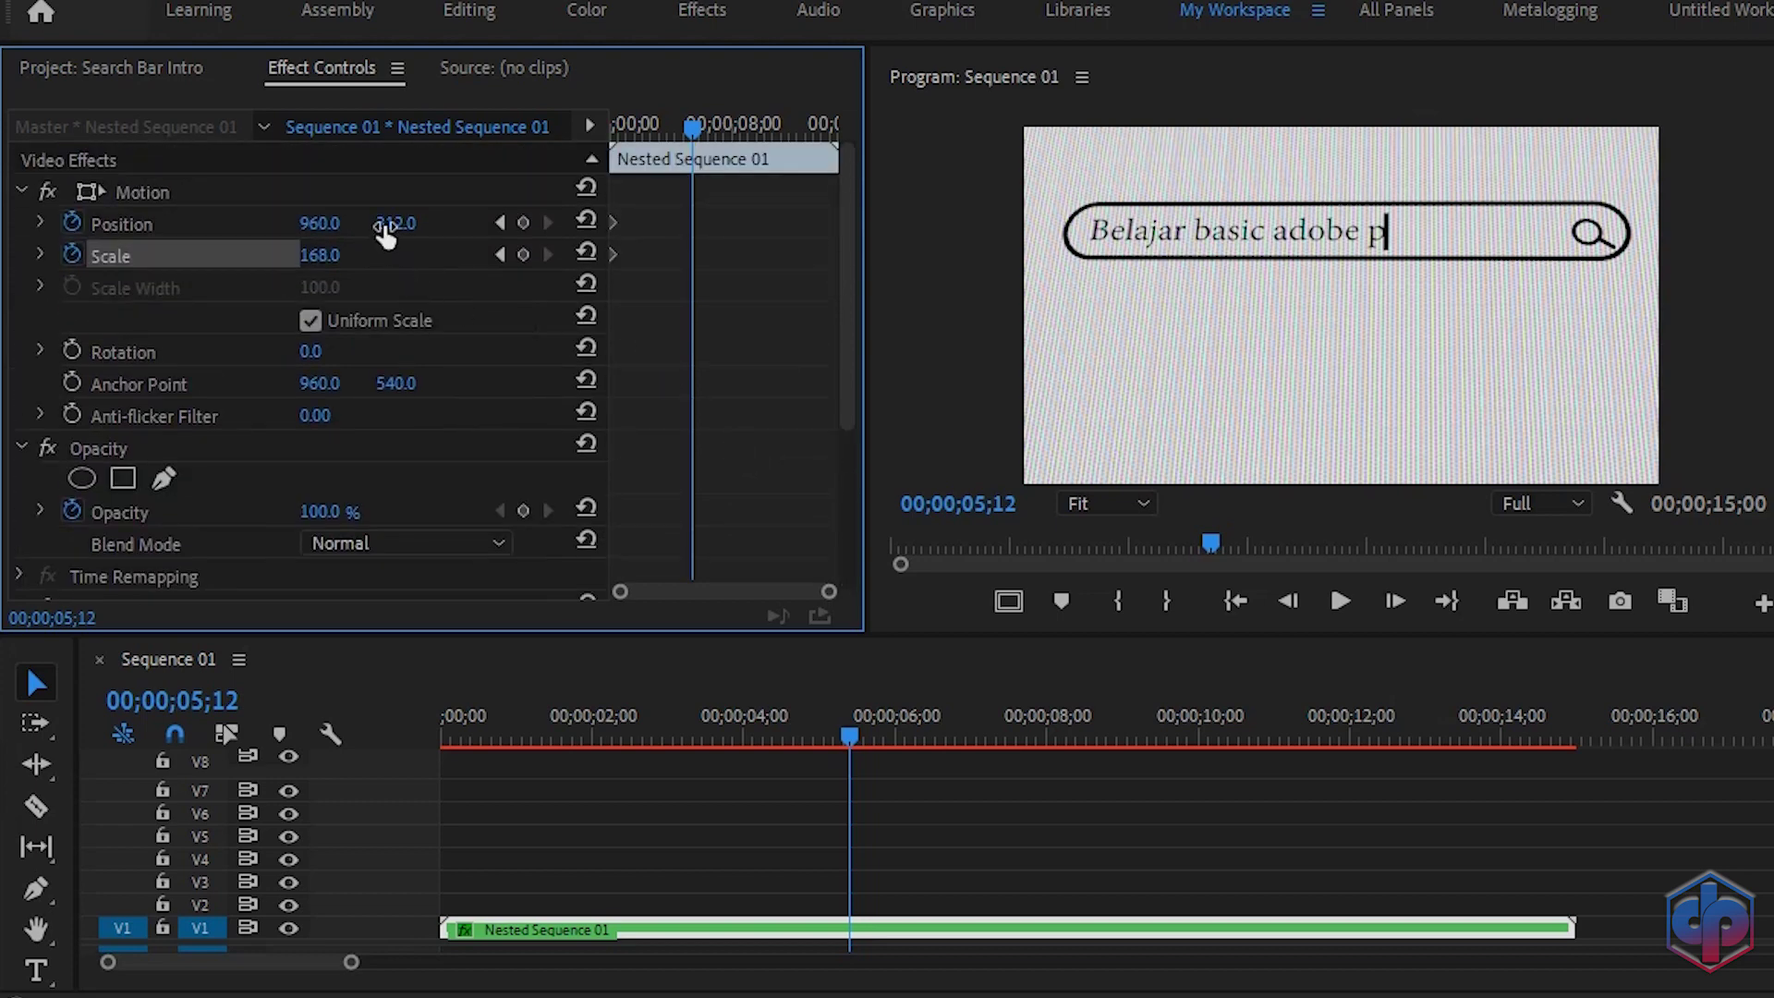
pyautogui.moveTo(388, 225); pyautogui.dragTo(498, 225)
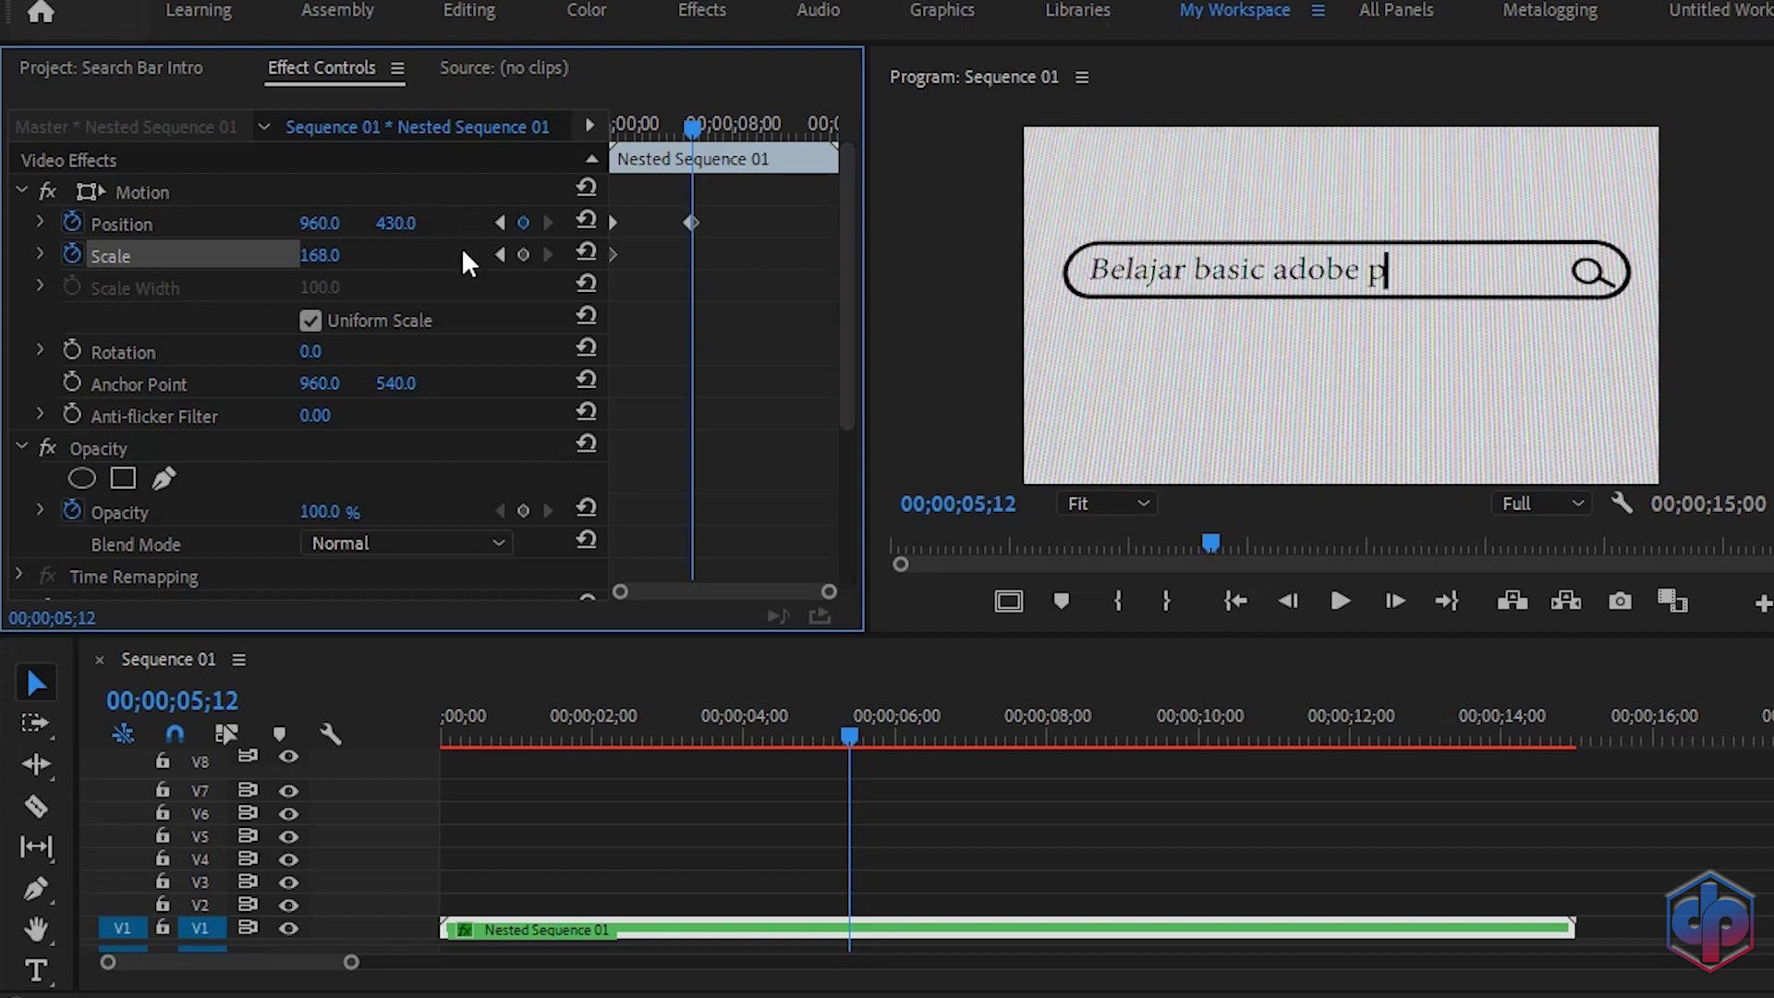
pyautogui.moveTo(695, 226); pyautogui.dragTo(831, 247)
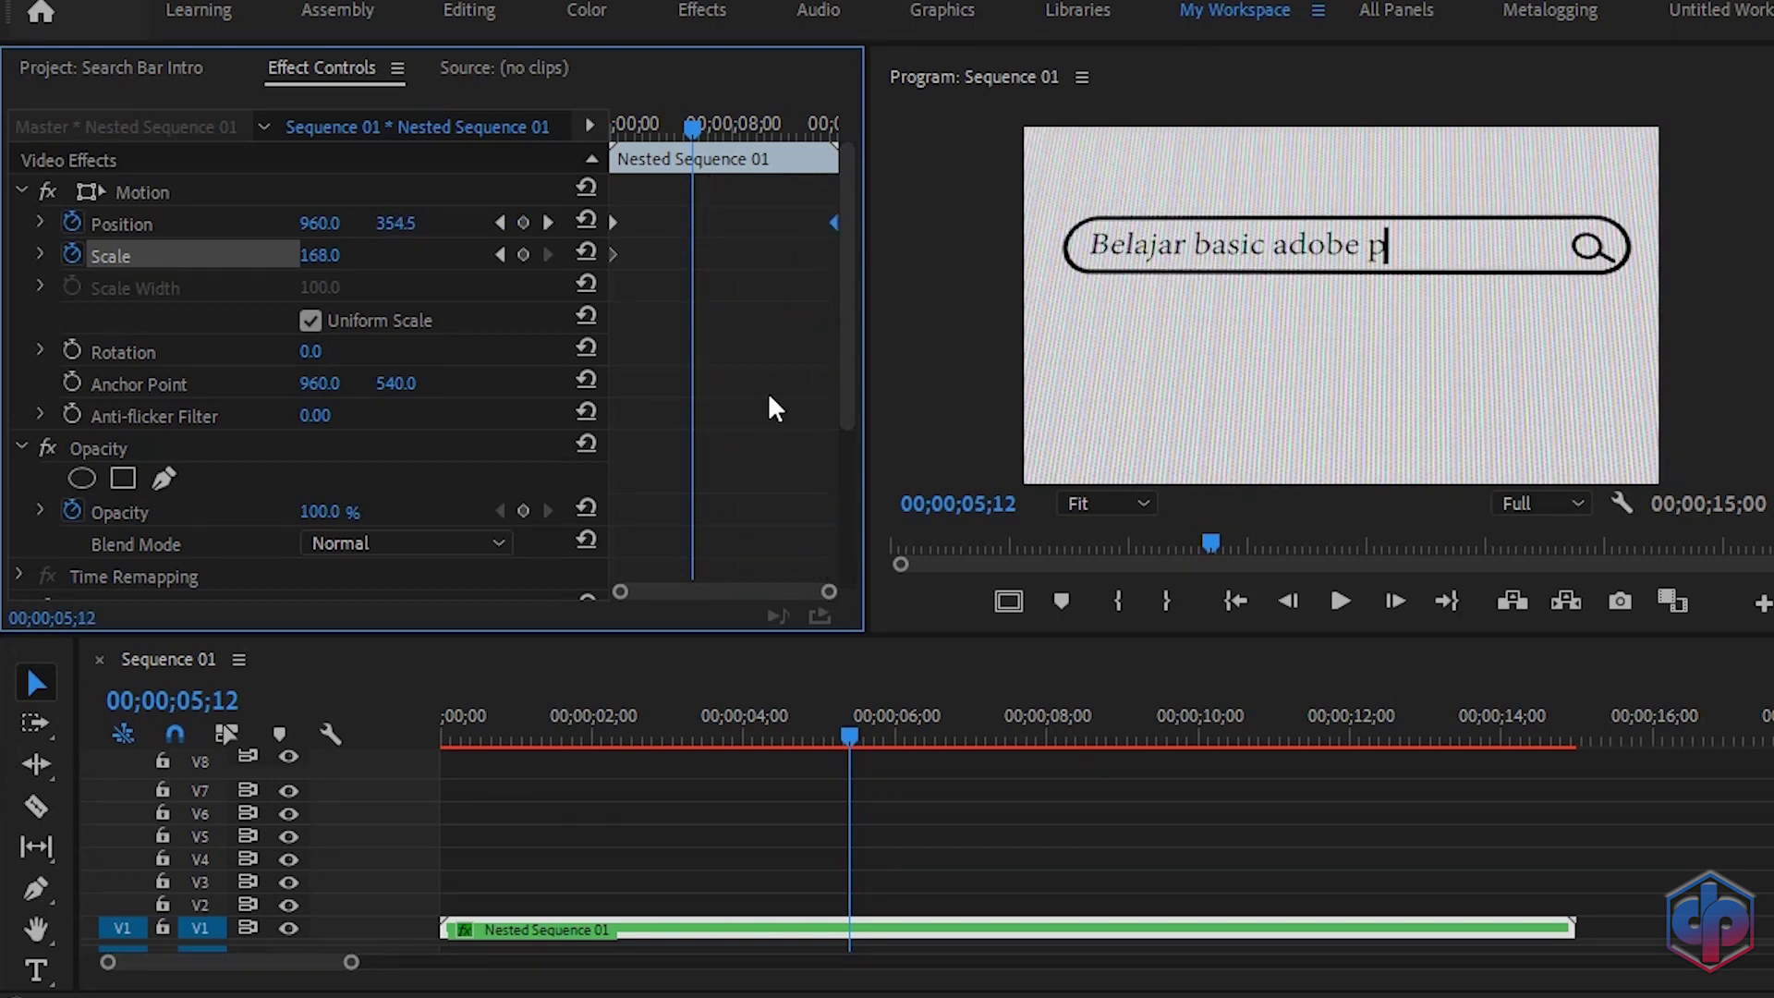
# - Move the second Swivel and Tilt keyframes from 00;00;05;12 to the end of the nested clip
pyautogui.scroll(-4, 767, 383)
pyautogui.click(735, 486)
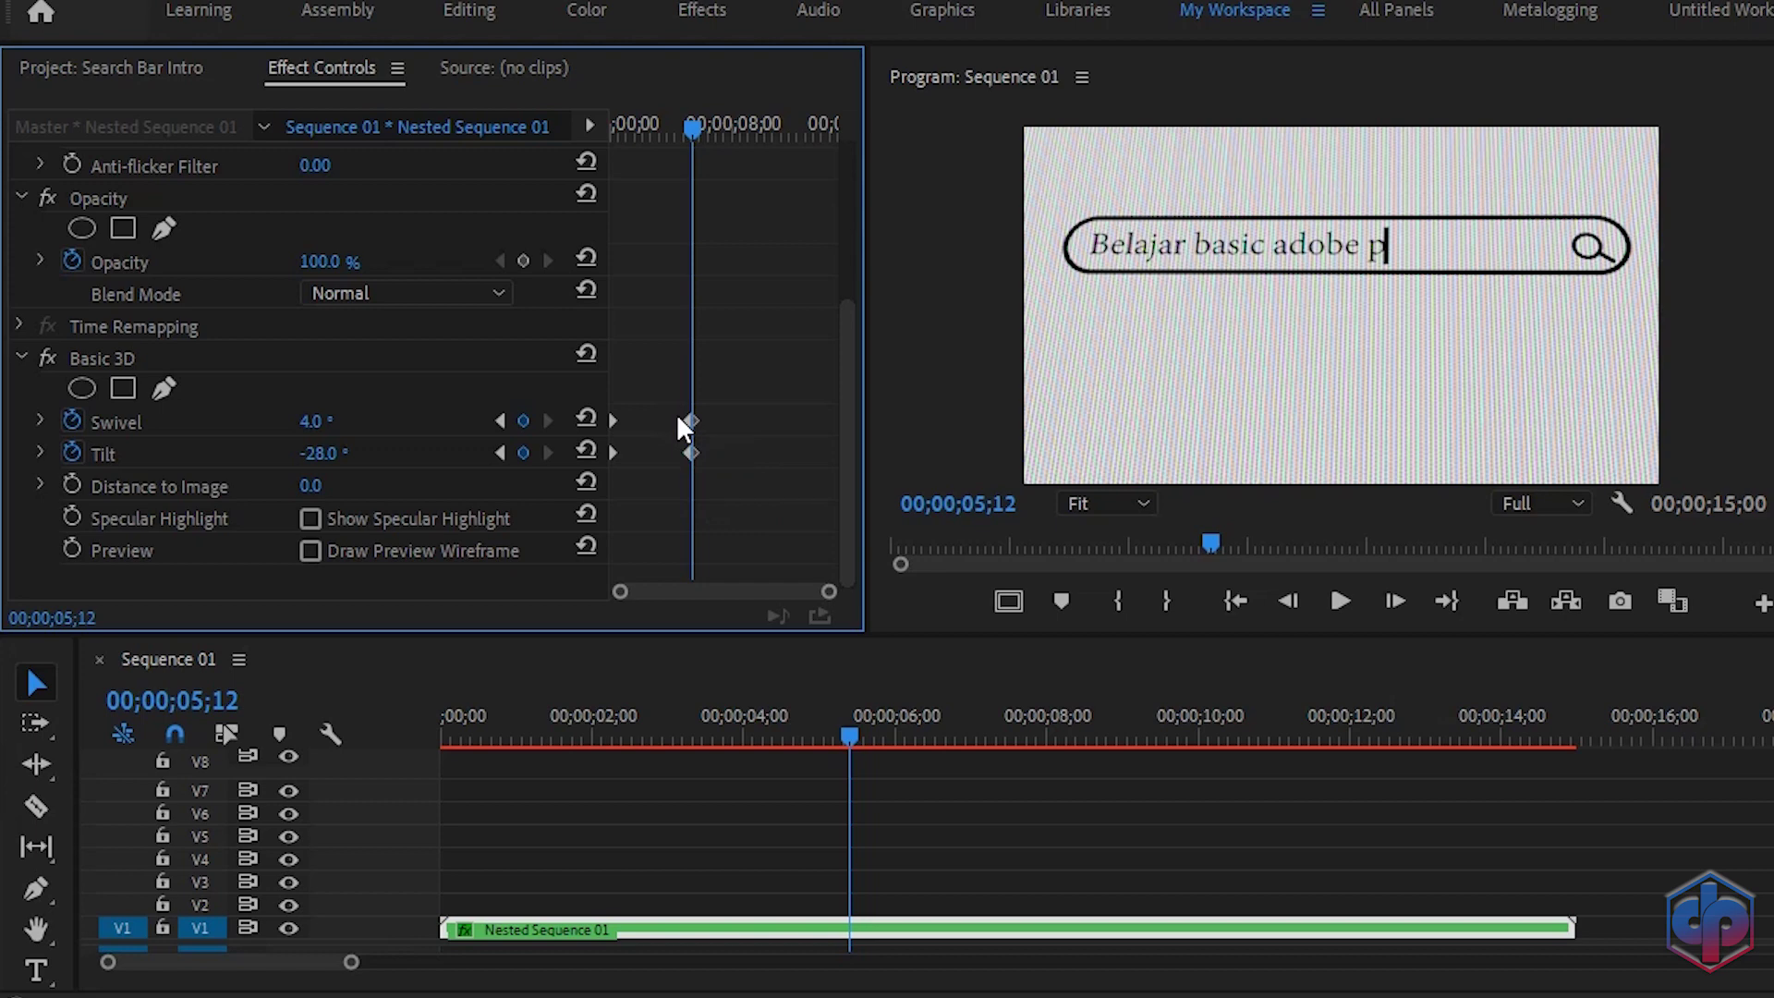
pyautogui.moveTo(673, 401)
pyautogui.mouseDown()
pyautogui.moveTo(699, 467)
pyautogui.moveTo(839, 458)
pyautogui.mouseUp()
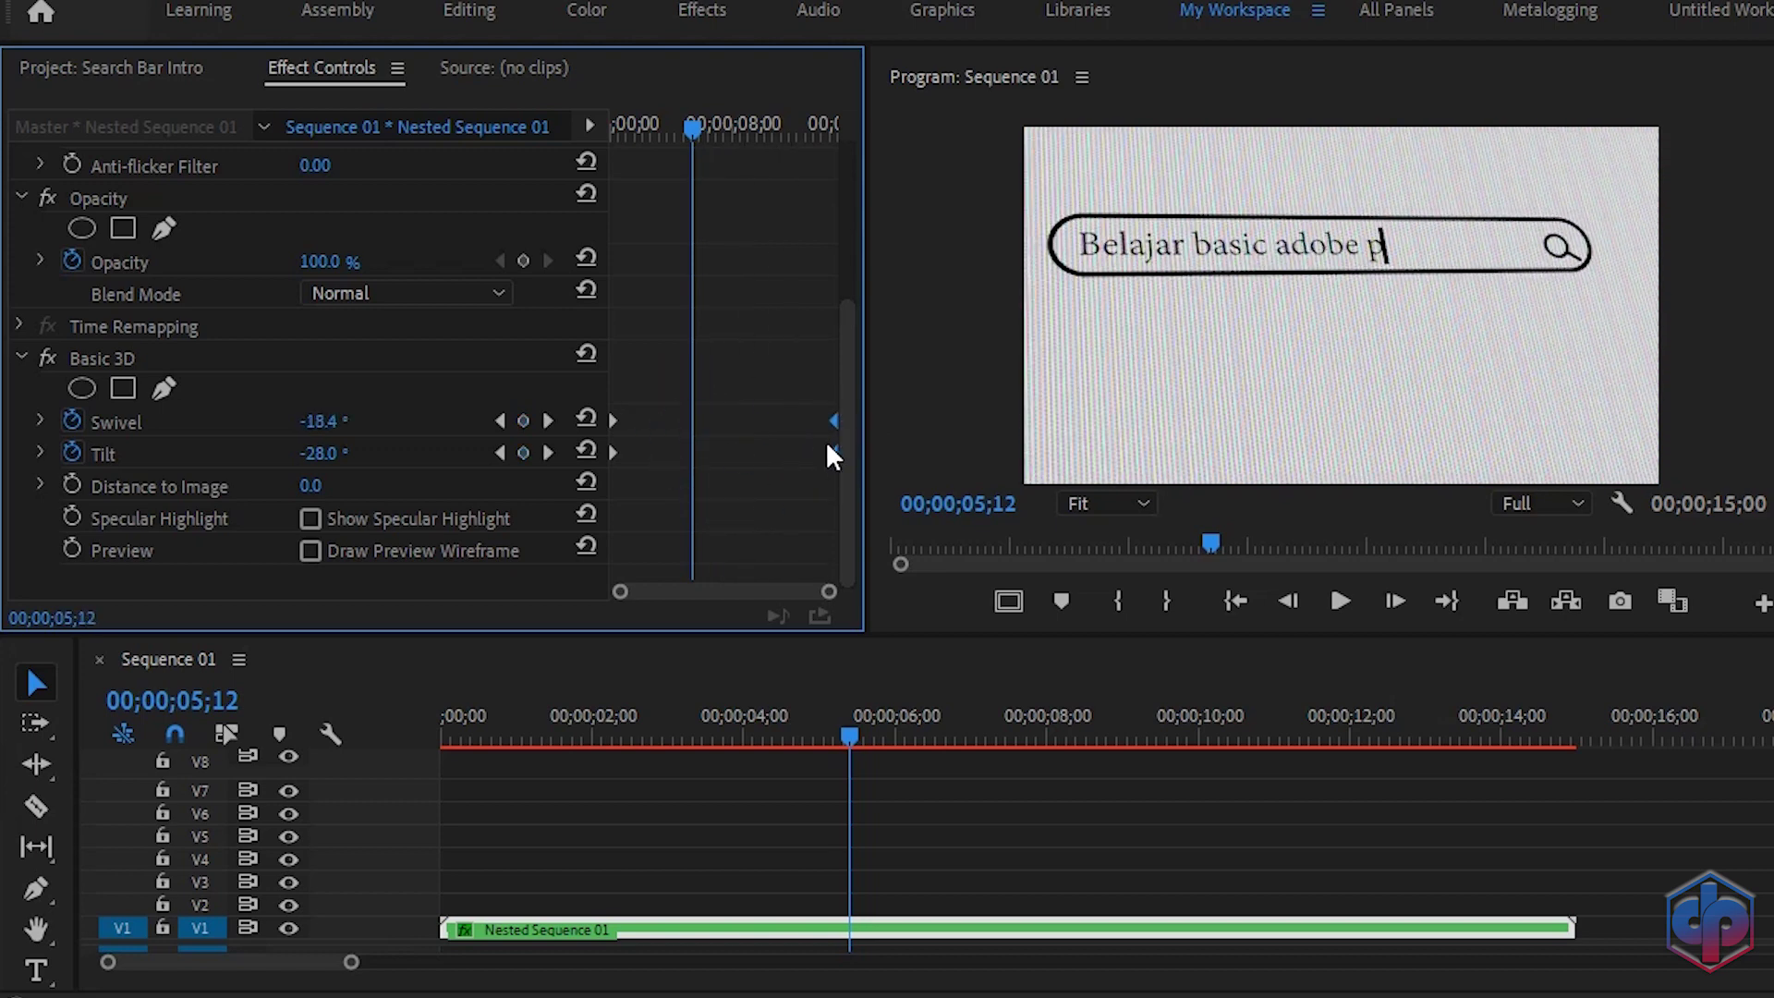
# - Apply Ease In to the last Swivel and Tilt keyframes and Ease Out to their first keyframes
pyautogui.rightClick(831, 450)
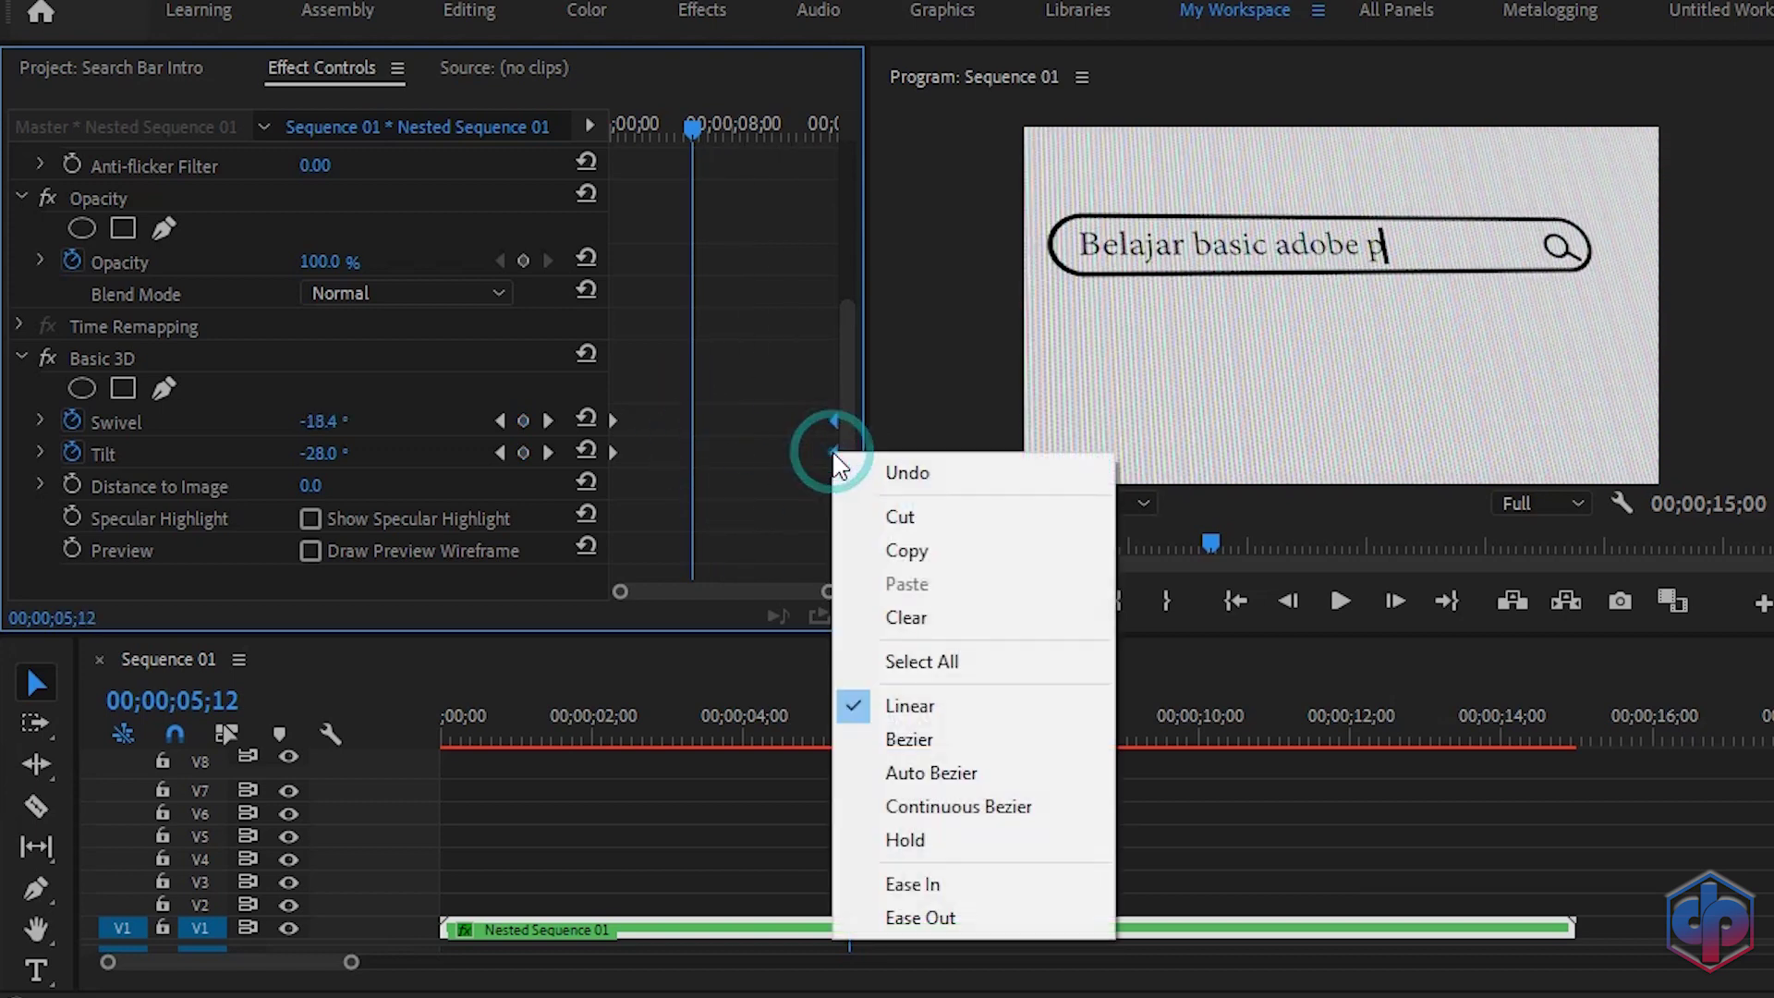
pyautogui.click(905, 887)
pyautogui.click(649, 473)
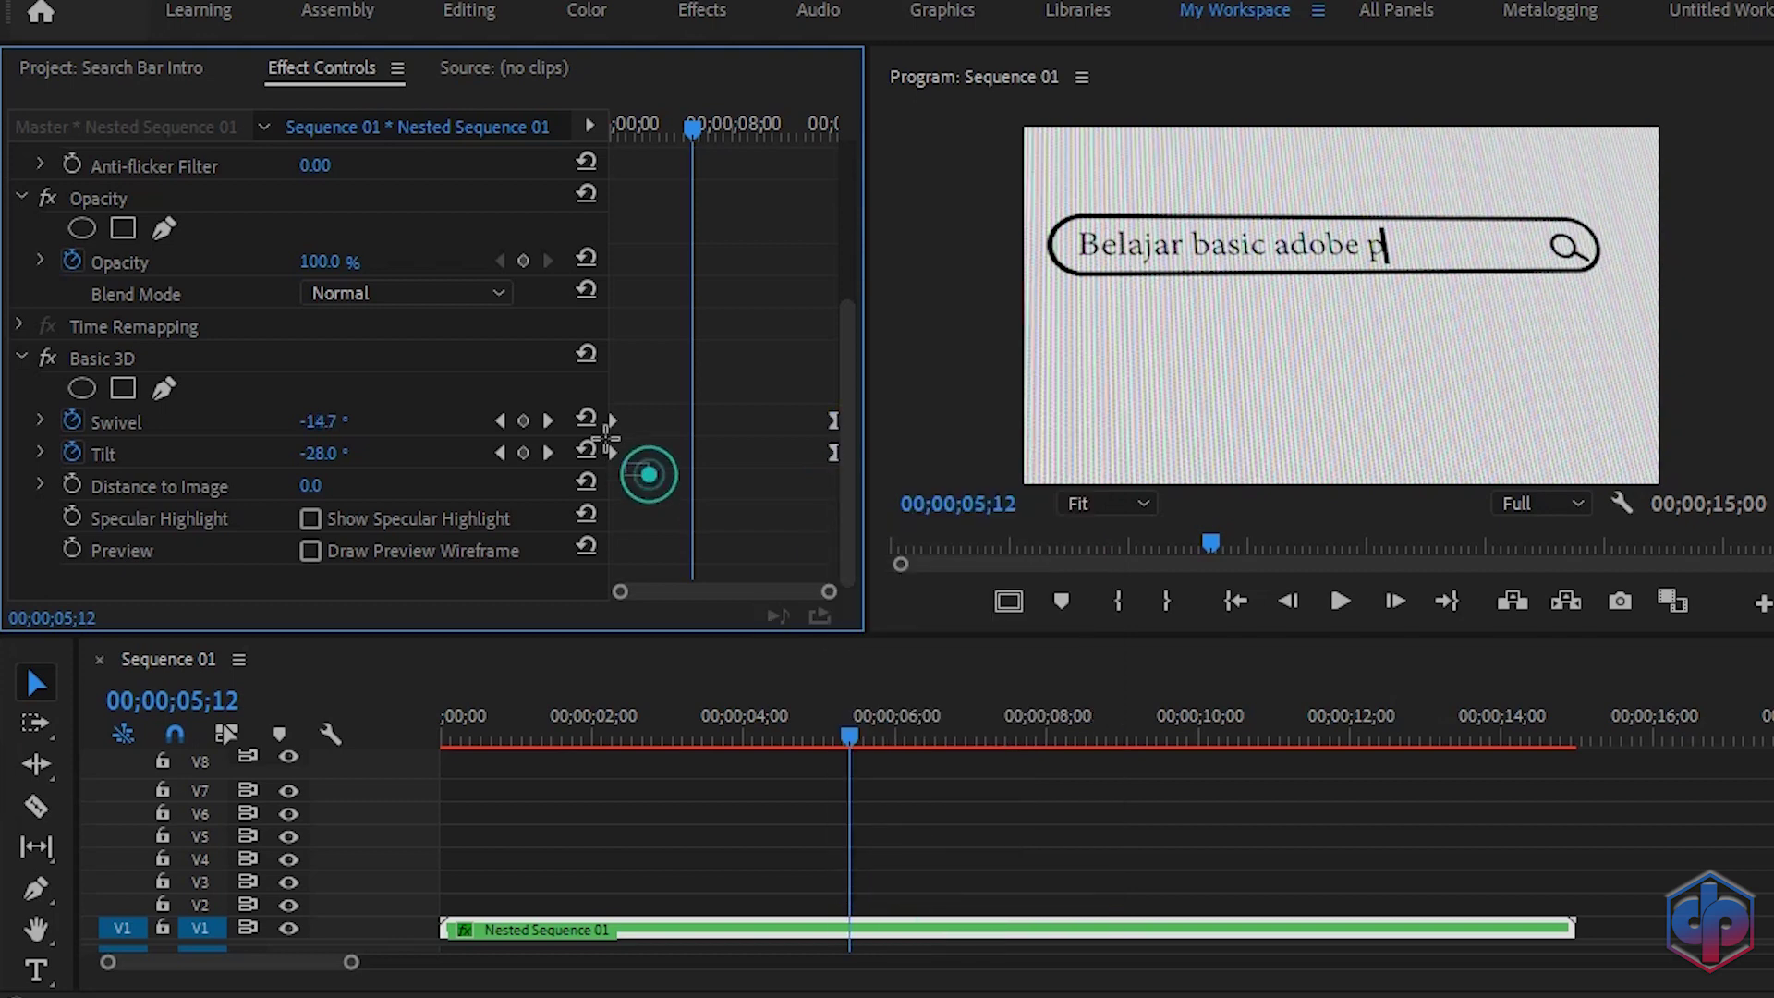
pyautogui.rightClick(616, 424)
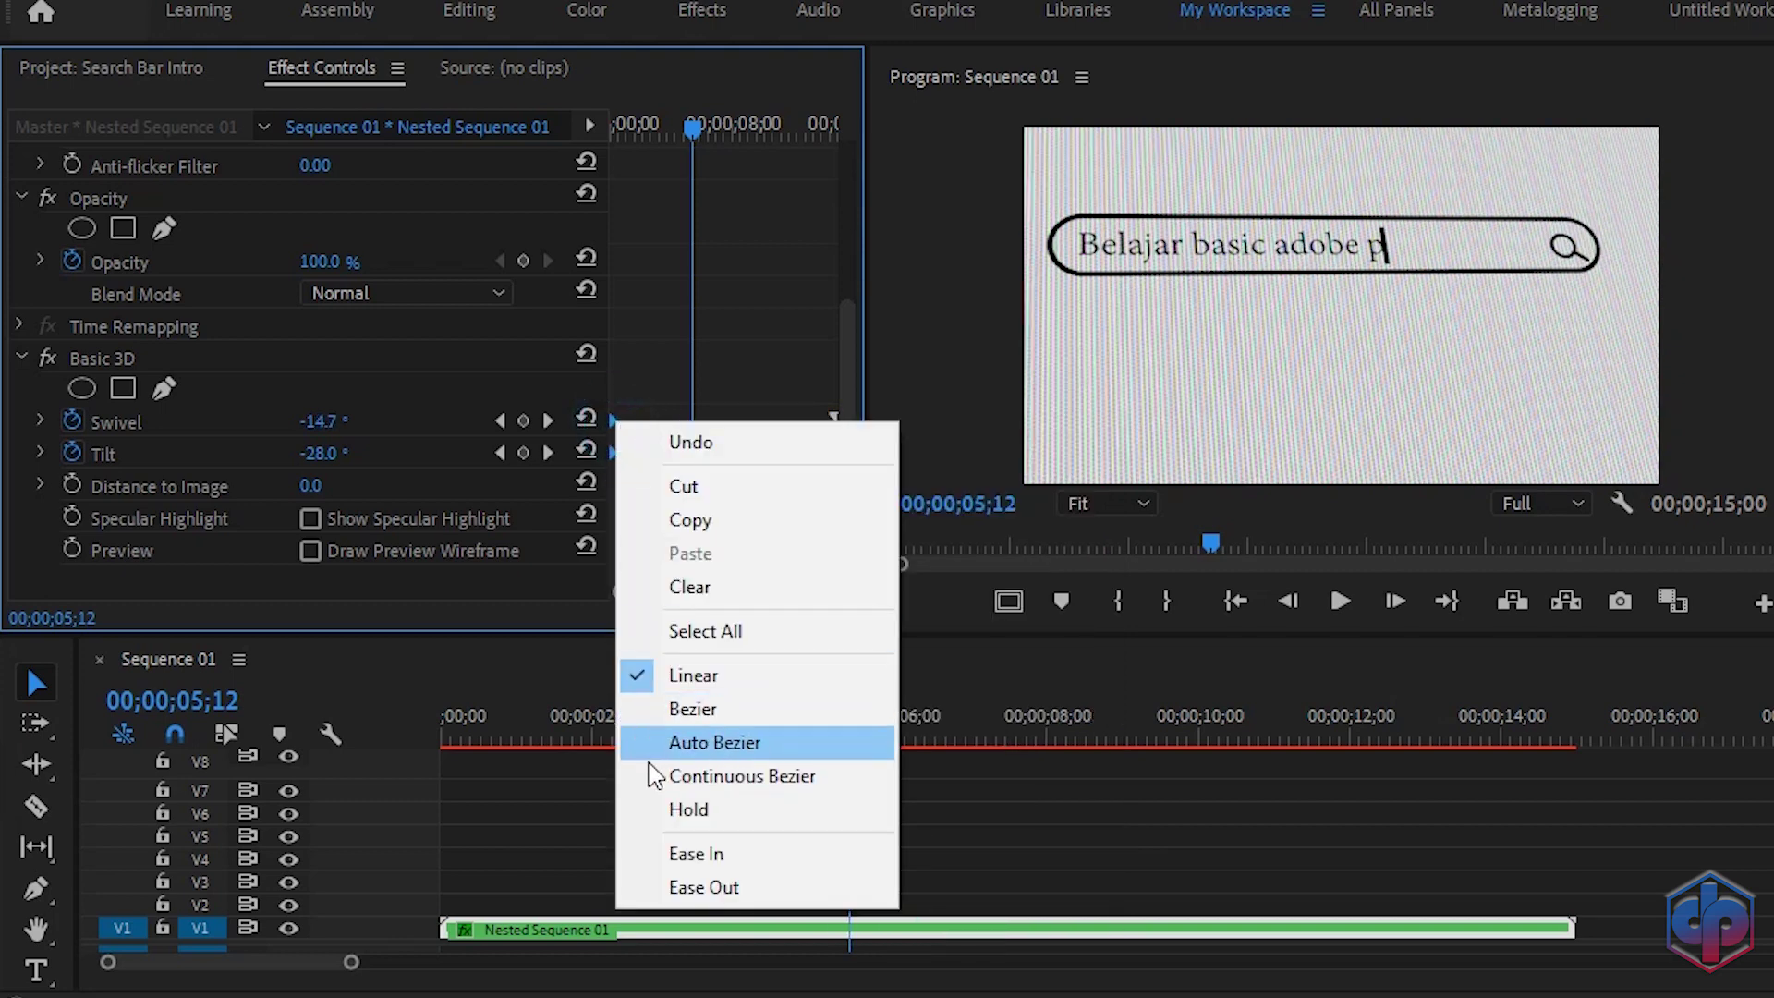
pyautogui.click(696, 885)
pyautogui.scroll(5, 754, 368)
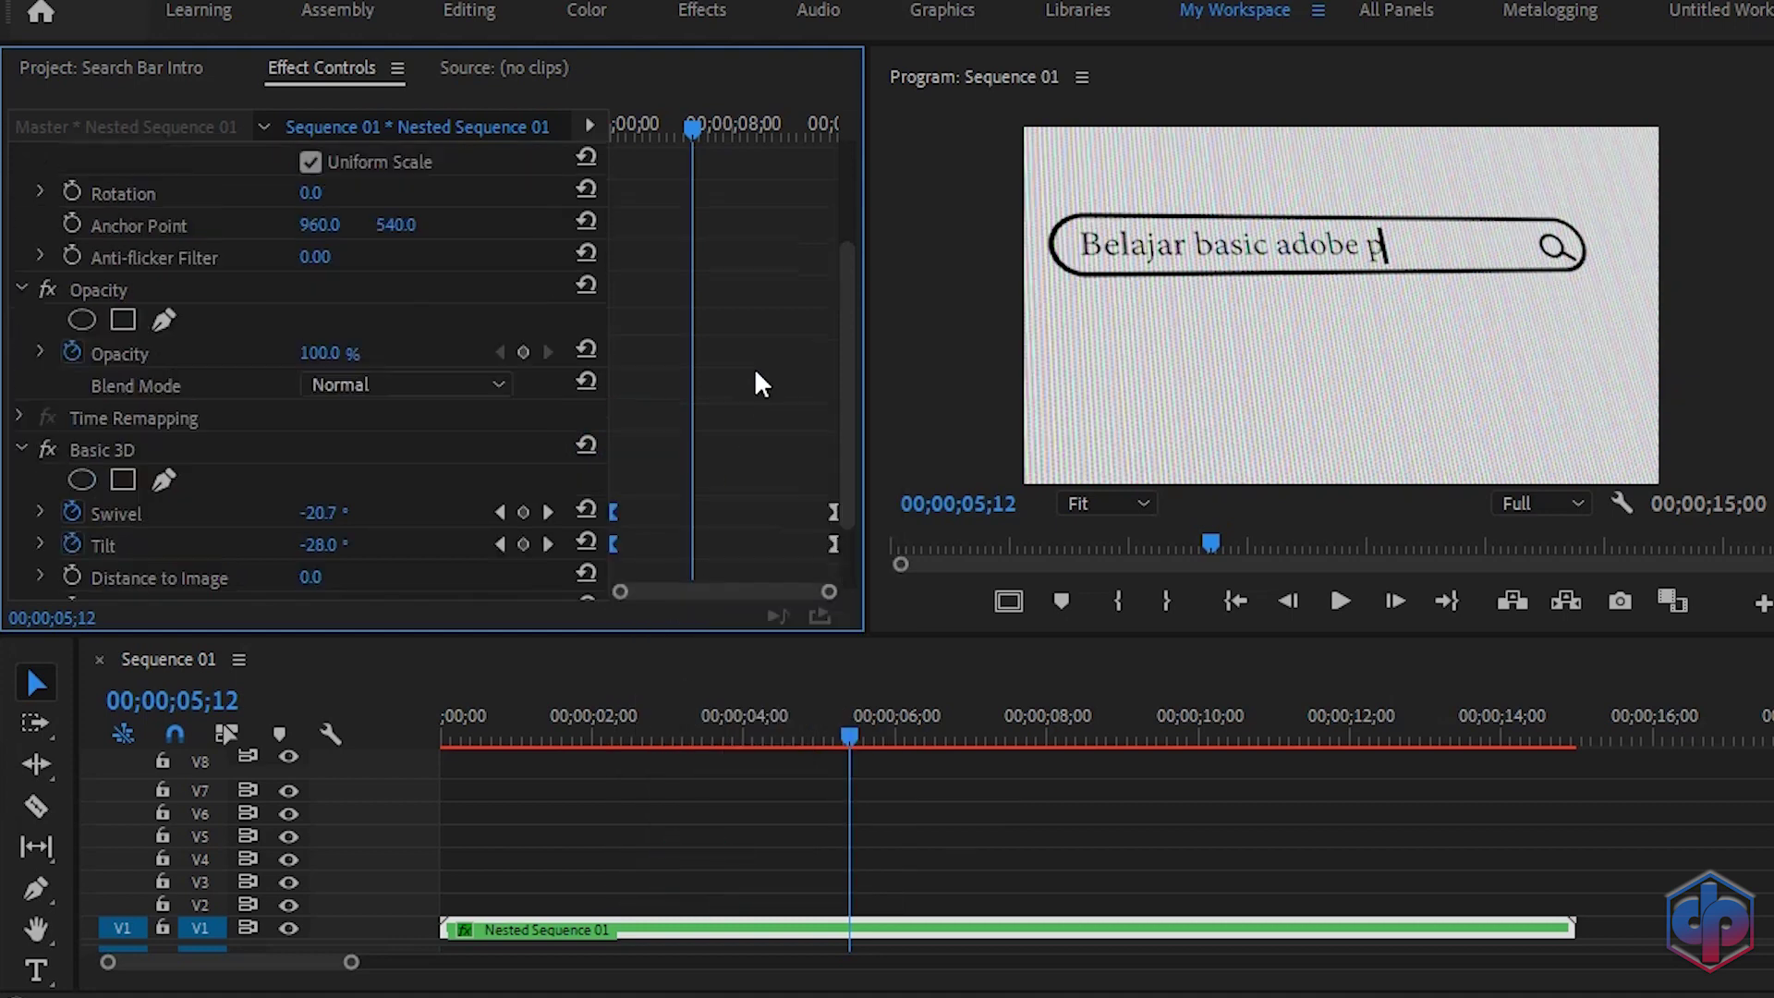
# - Apply Ease Out to the nested clip's first Position keyframe and Ease In to its last Position keyframe
pyautogui.rightClick(617, 222)
pyautogui.moveTo(726, 467)
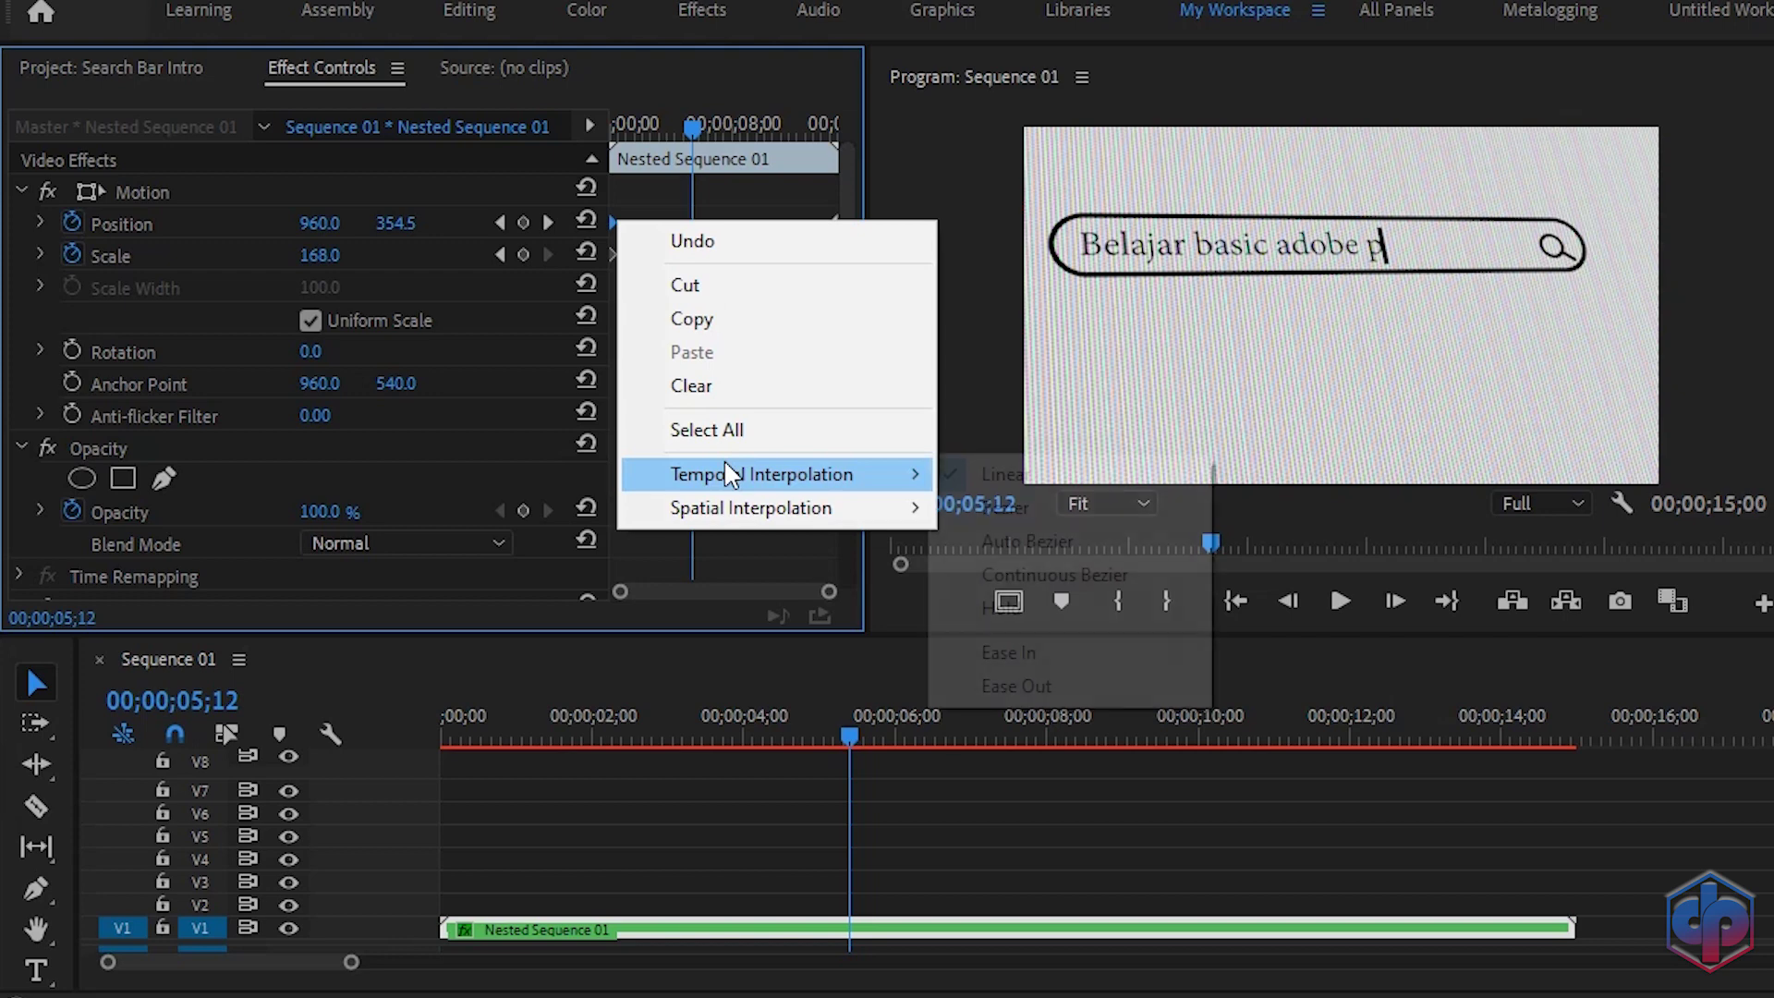
pyautogui.click(1035, 684)
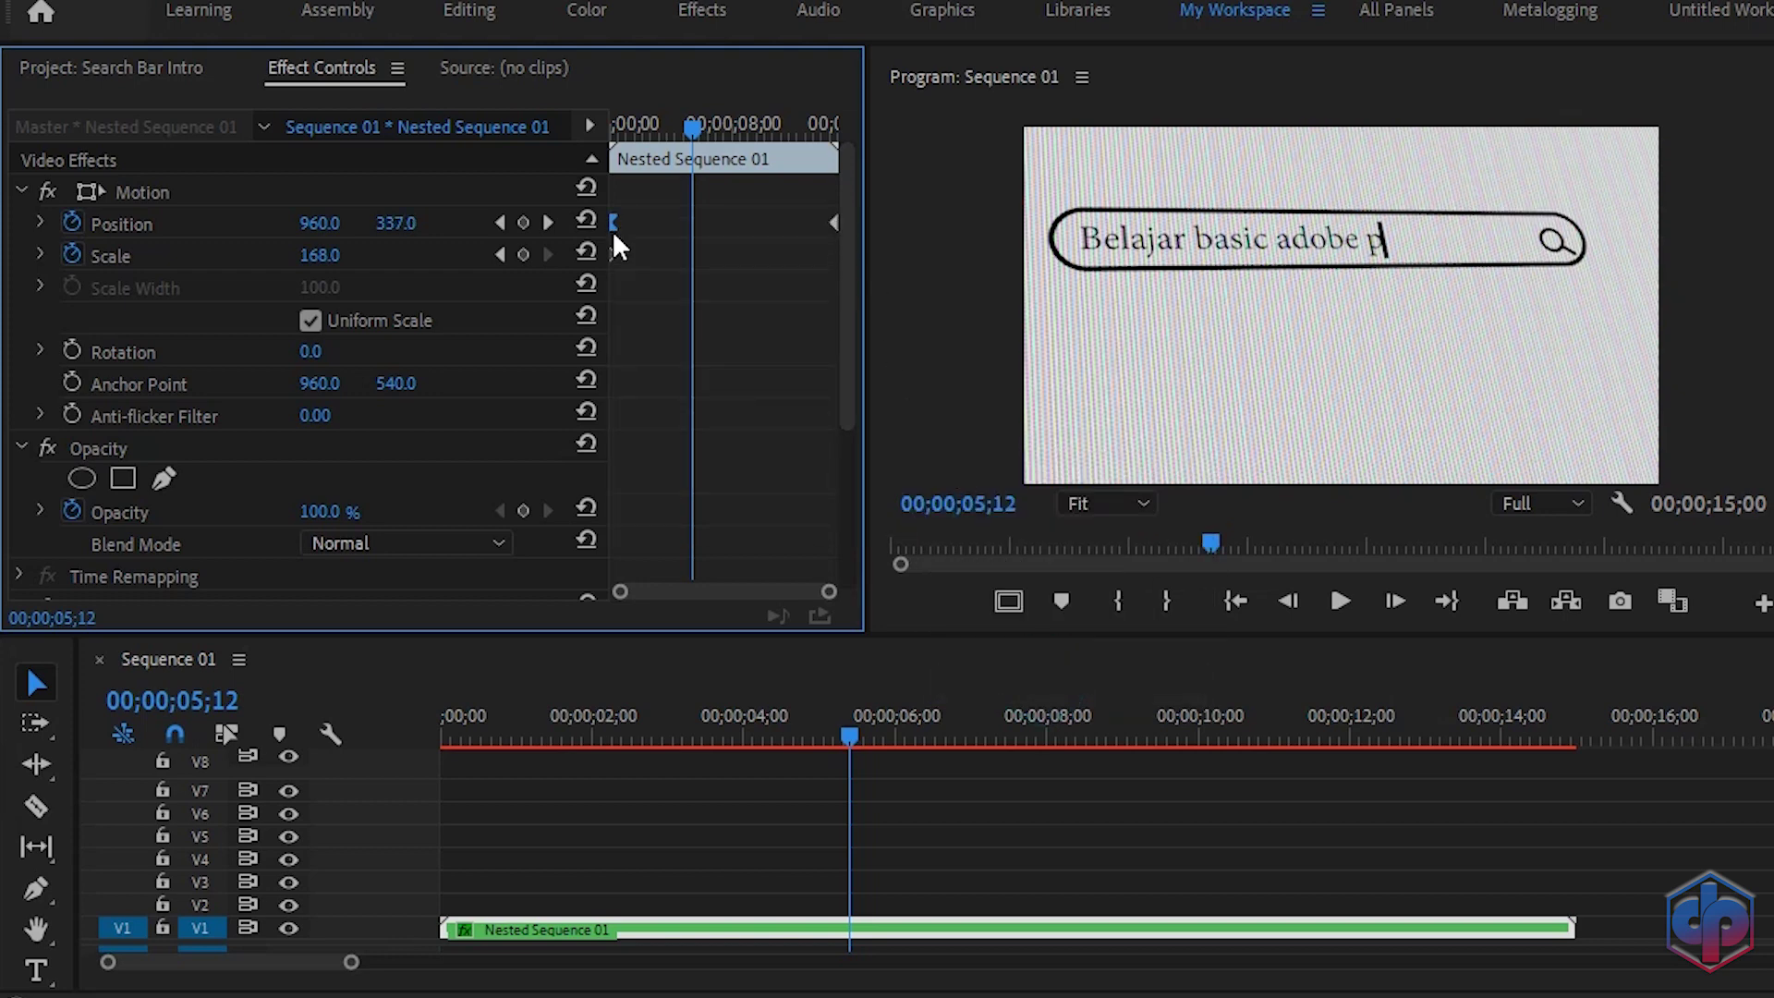
pyautogui.rightClick(834, 234)
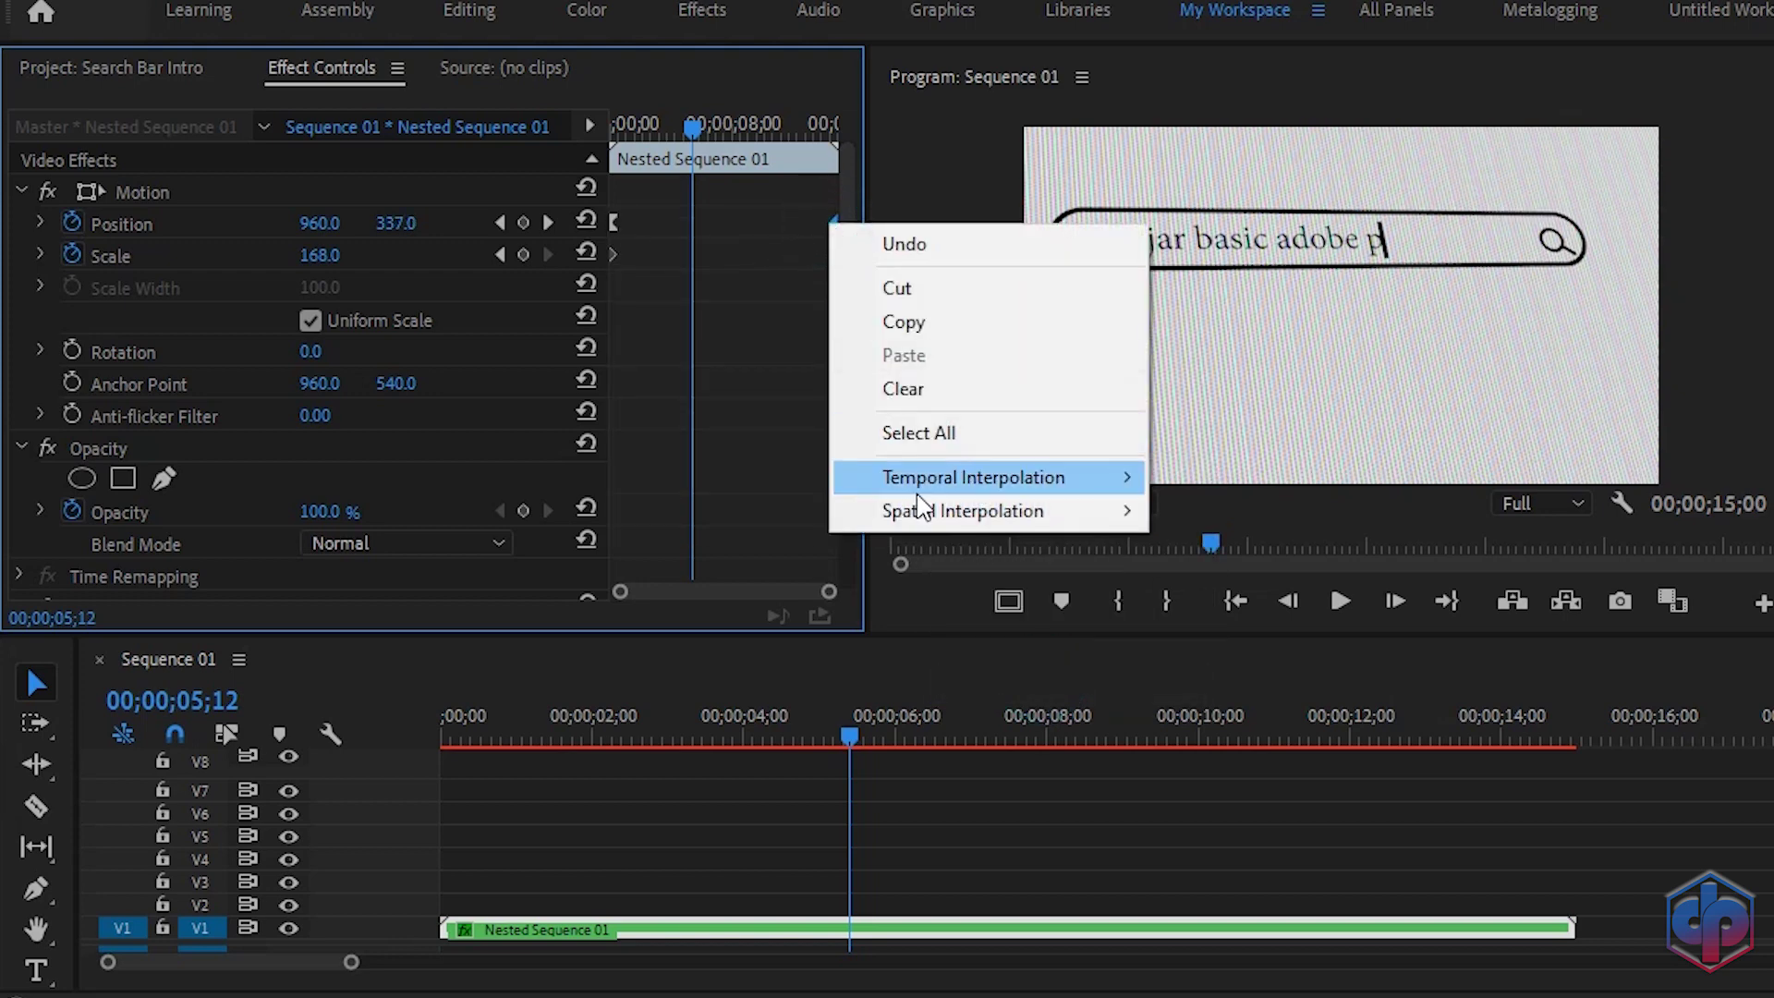
pyautogui.moveTo(914, 481)
pyautogui.click(1217, 658)
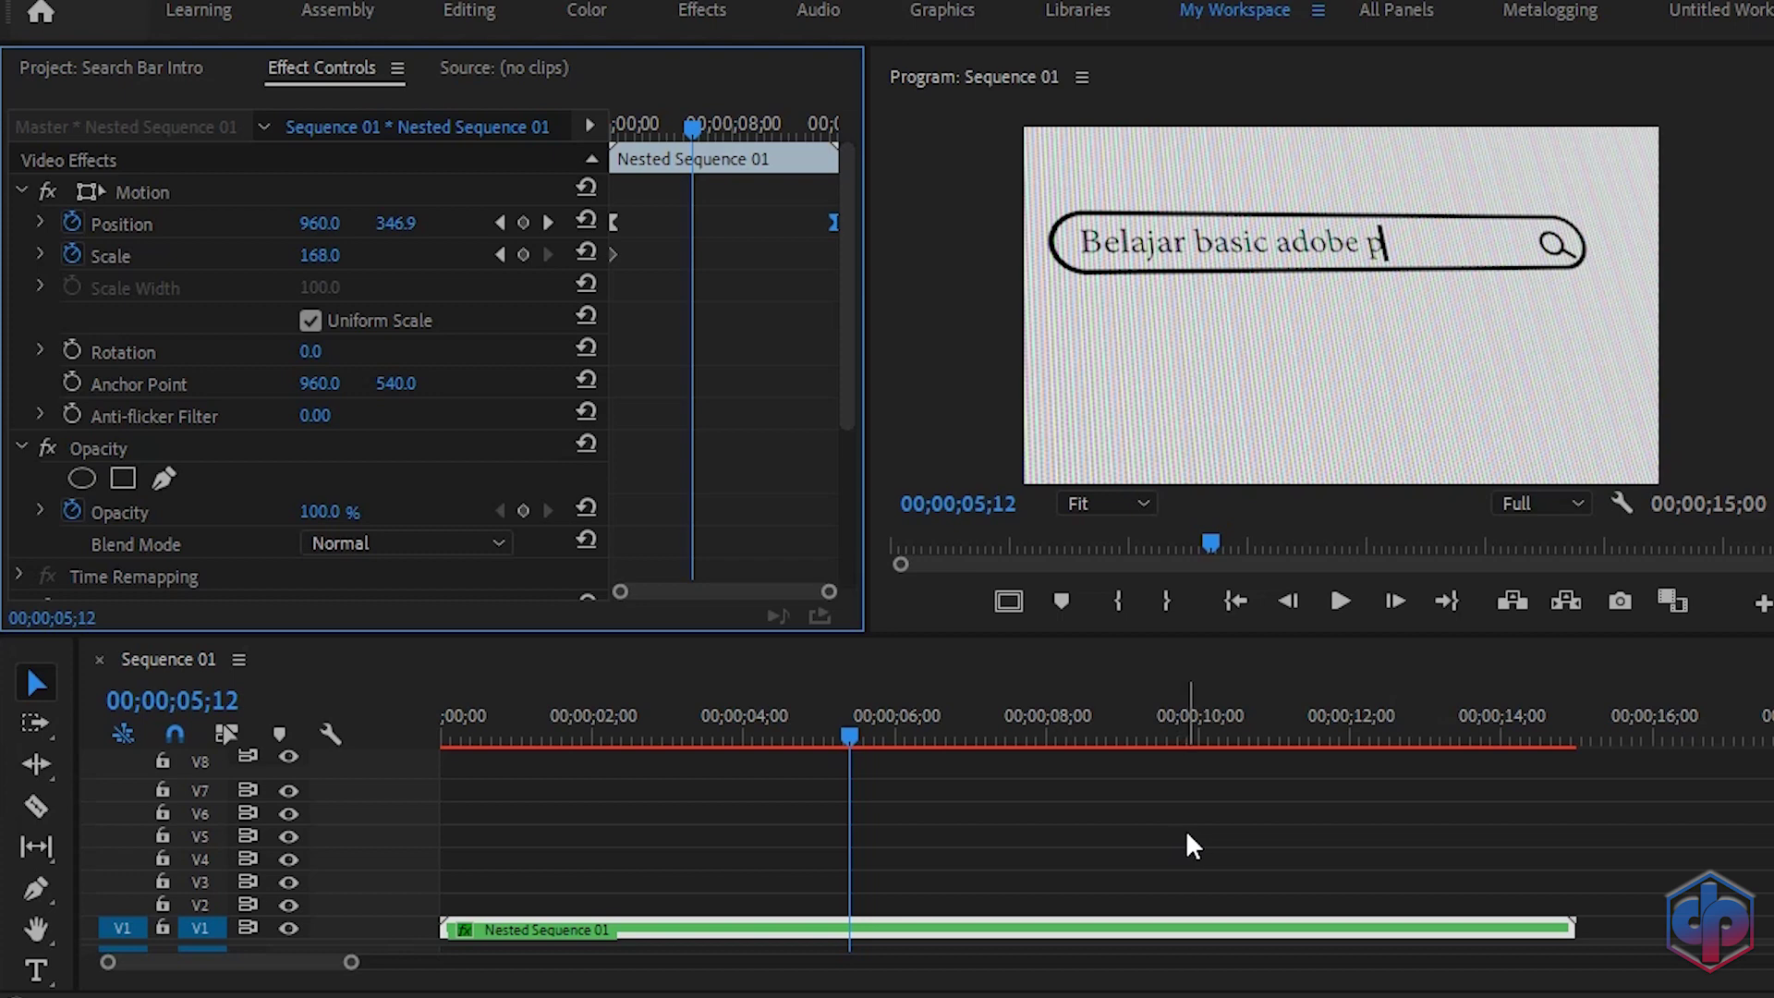
# - Render the sequence preview, maximize the Program monitor, and play the animation from the start, stopping it partway
pyautogui.press('Return')
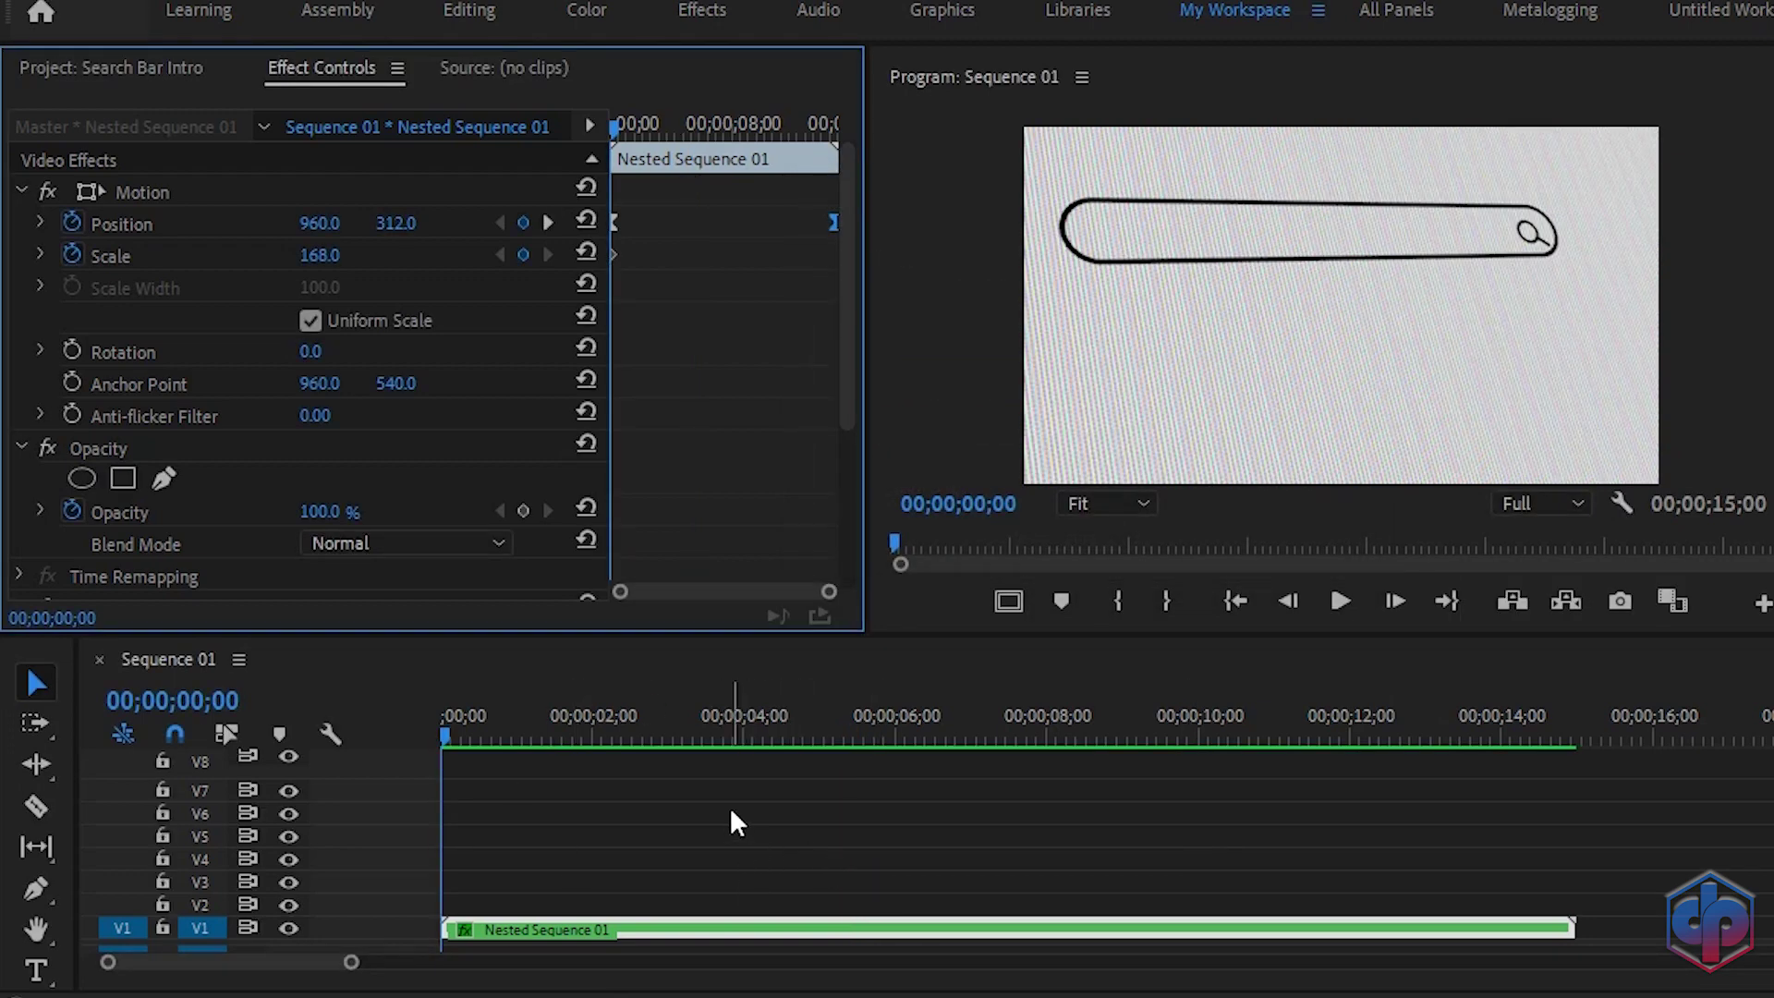
pyautogui.click(971, 79)
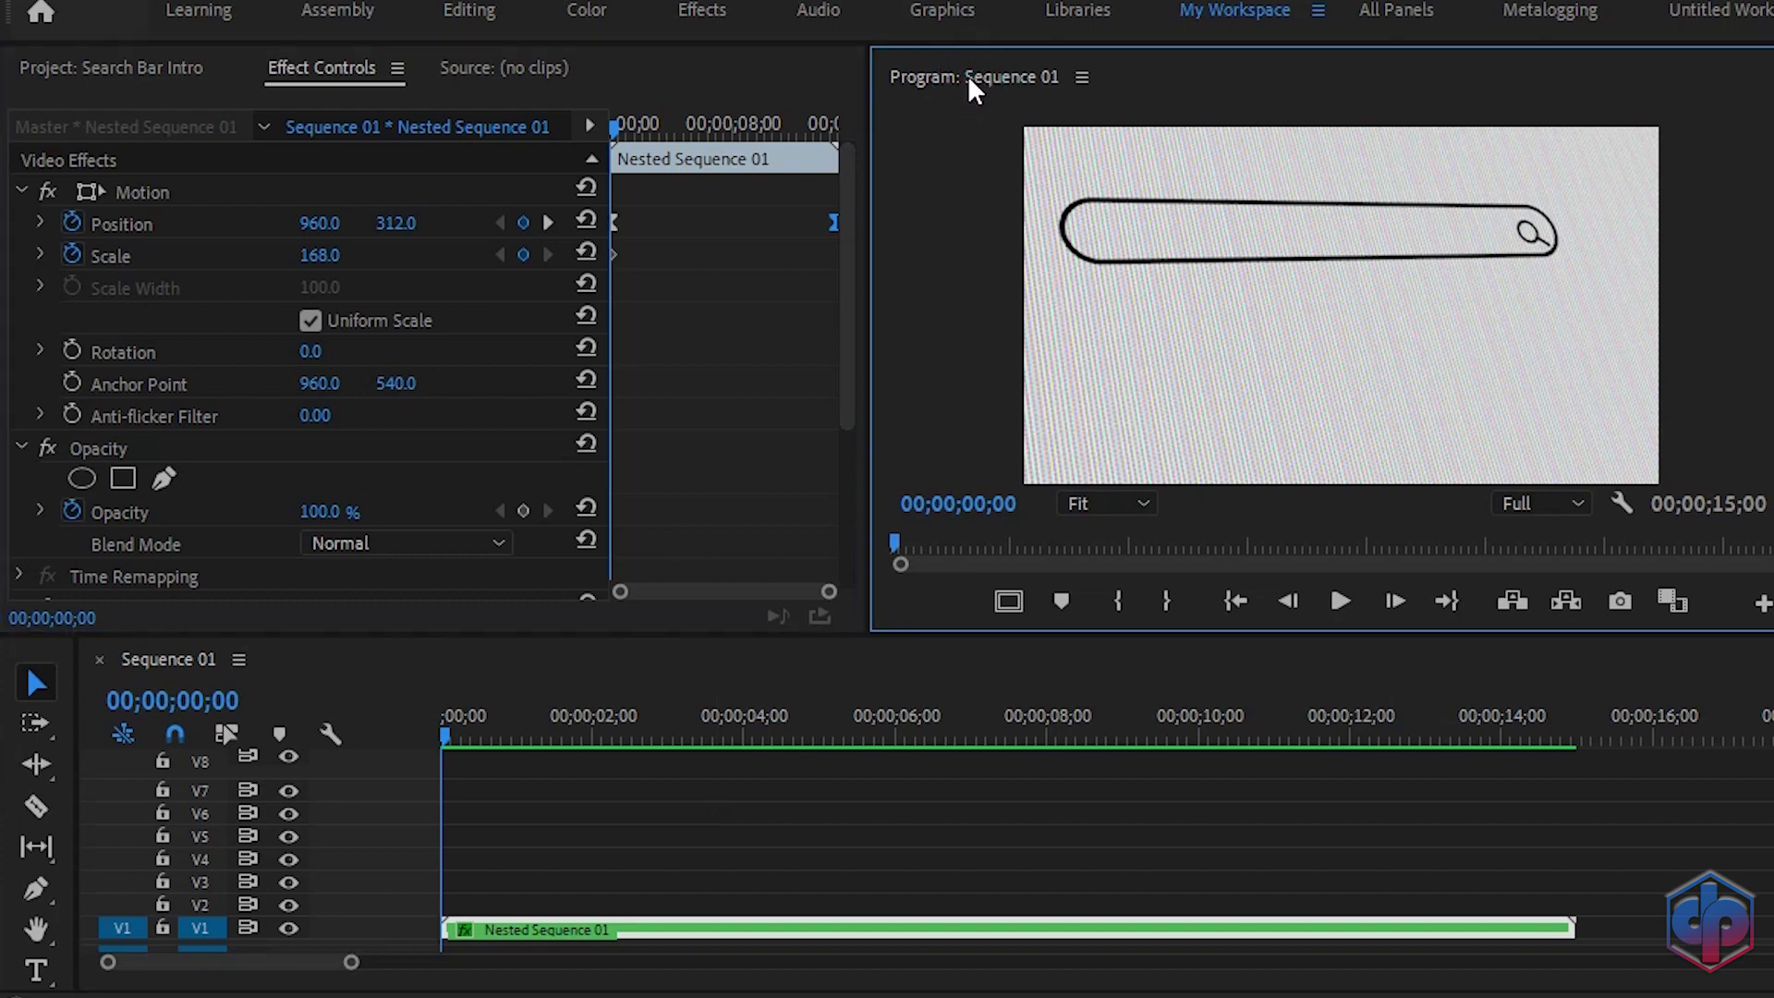
pyautogui.doubleClick(967, 75)
pyautogui.click(27, 922)
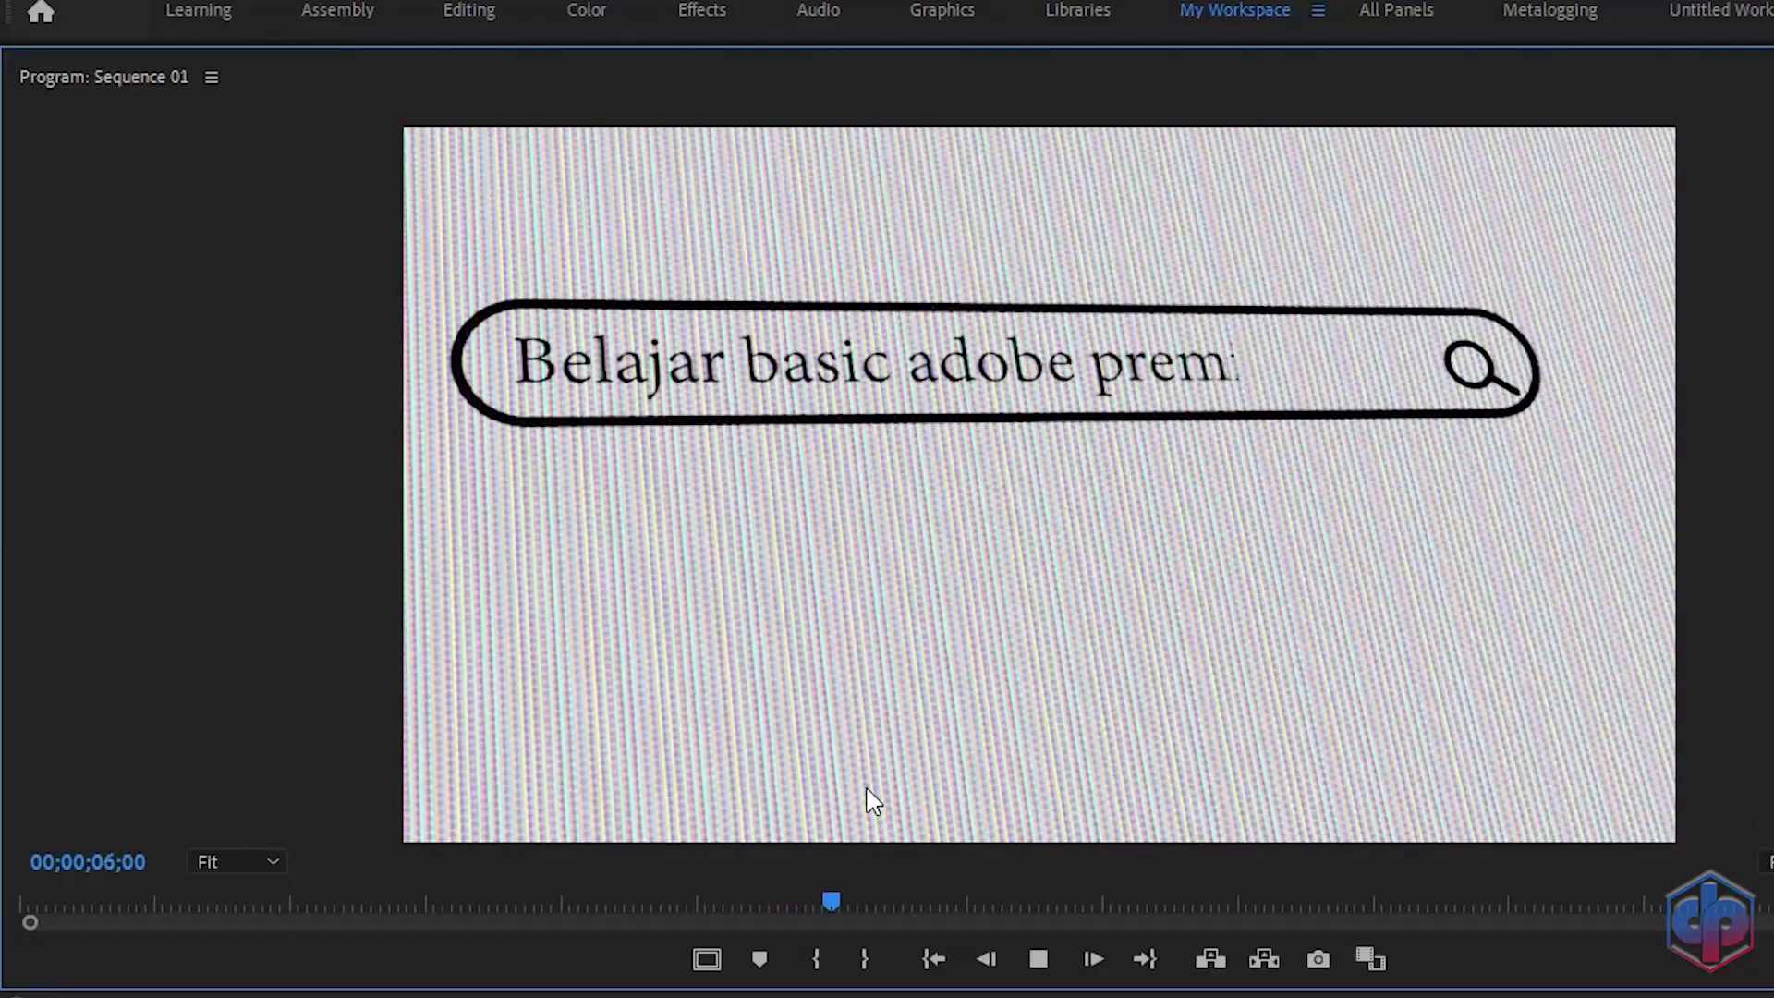
pyautogui.press('space')
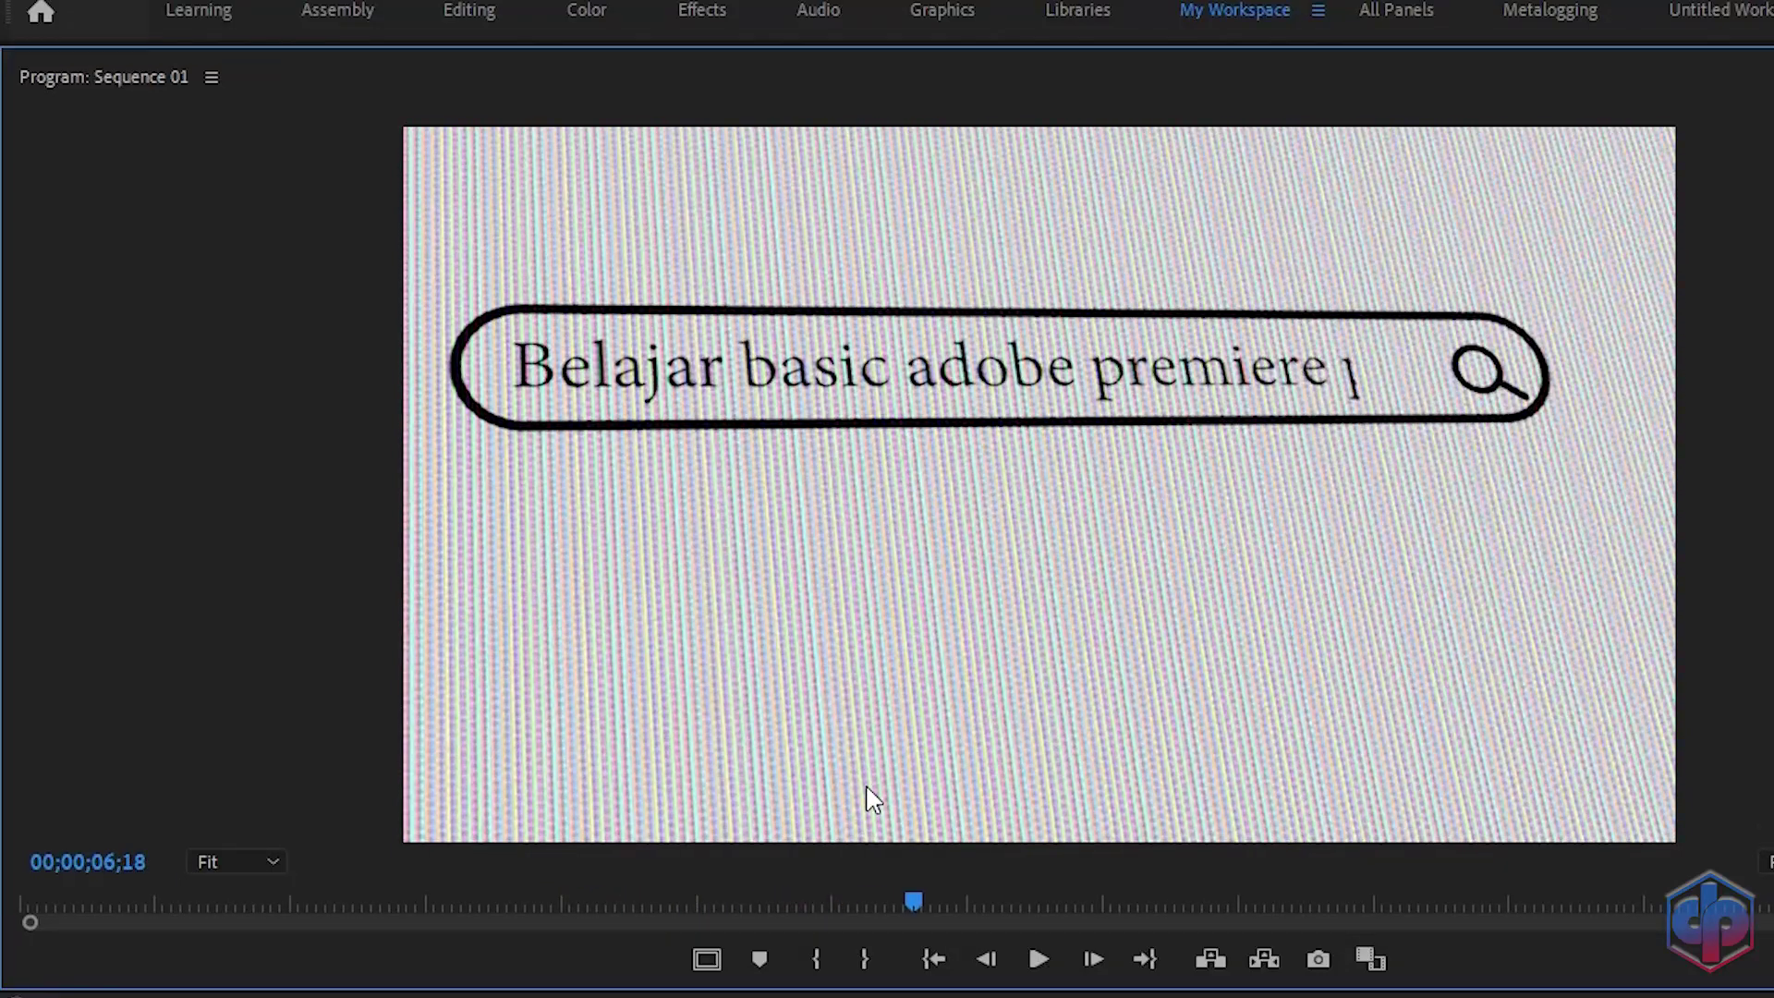